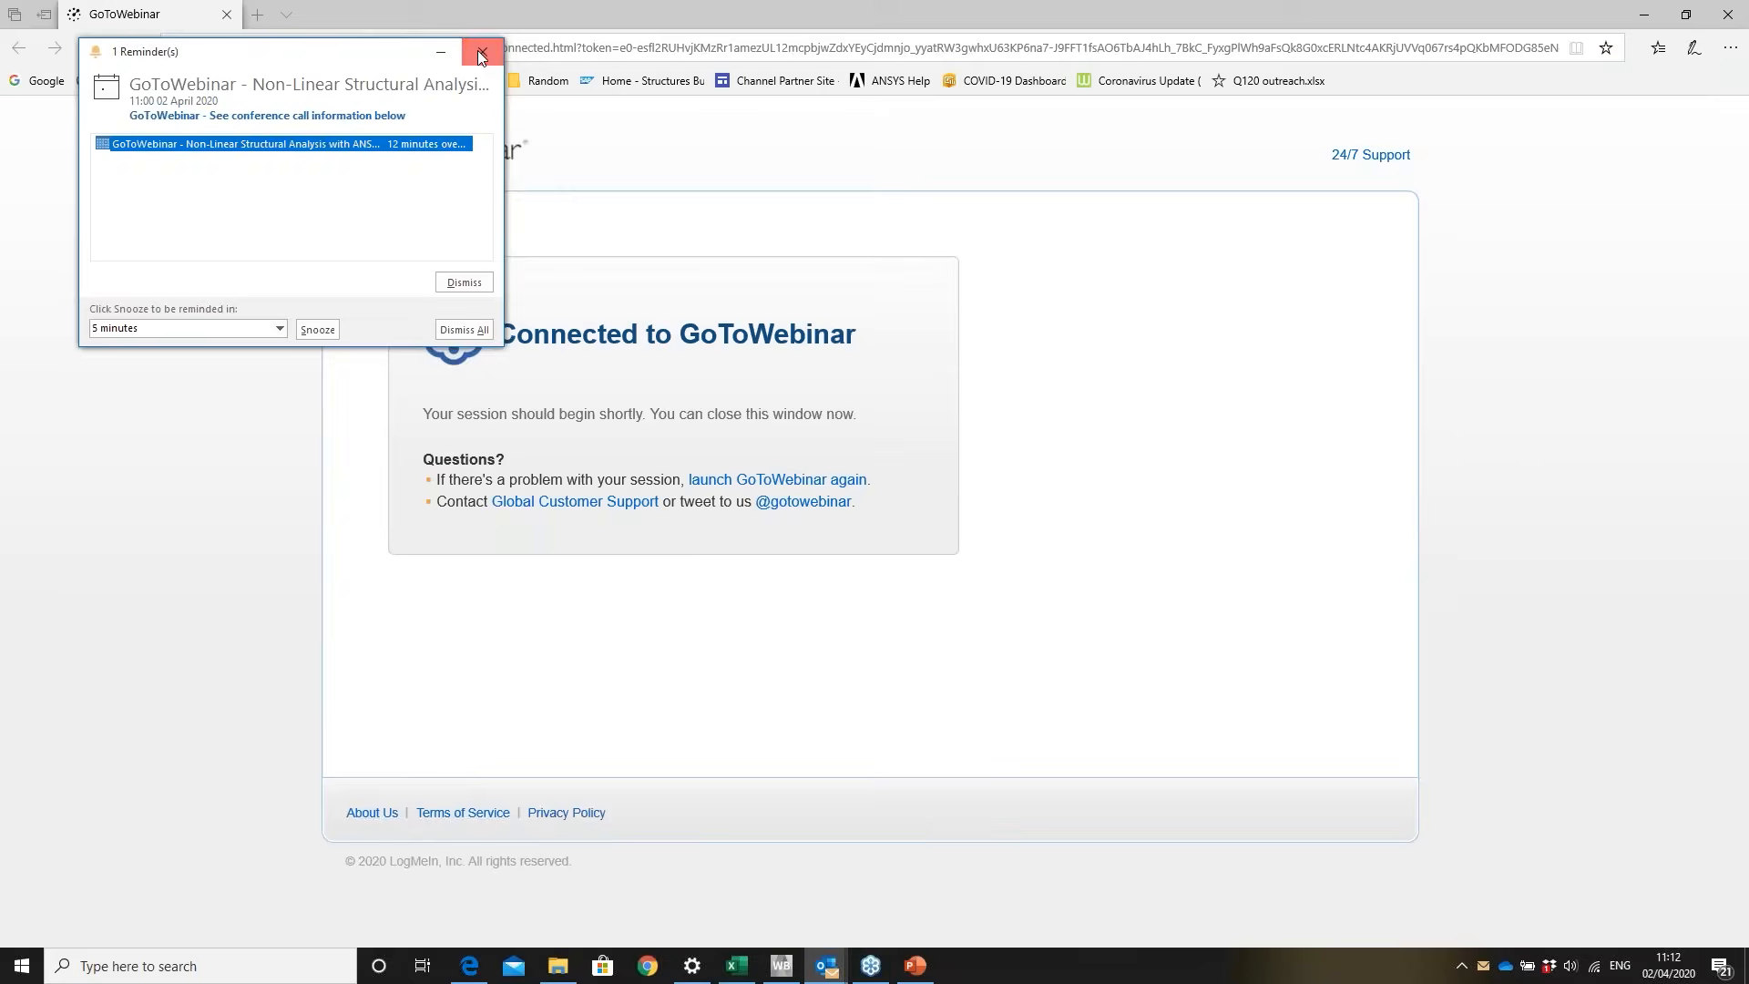
# - Switch to Workbench, add a standalone Static Structural system and import 00_Bolted_bracket.x_t as its geometry
pyautogui.click(780, 967)
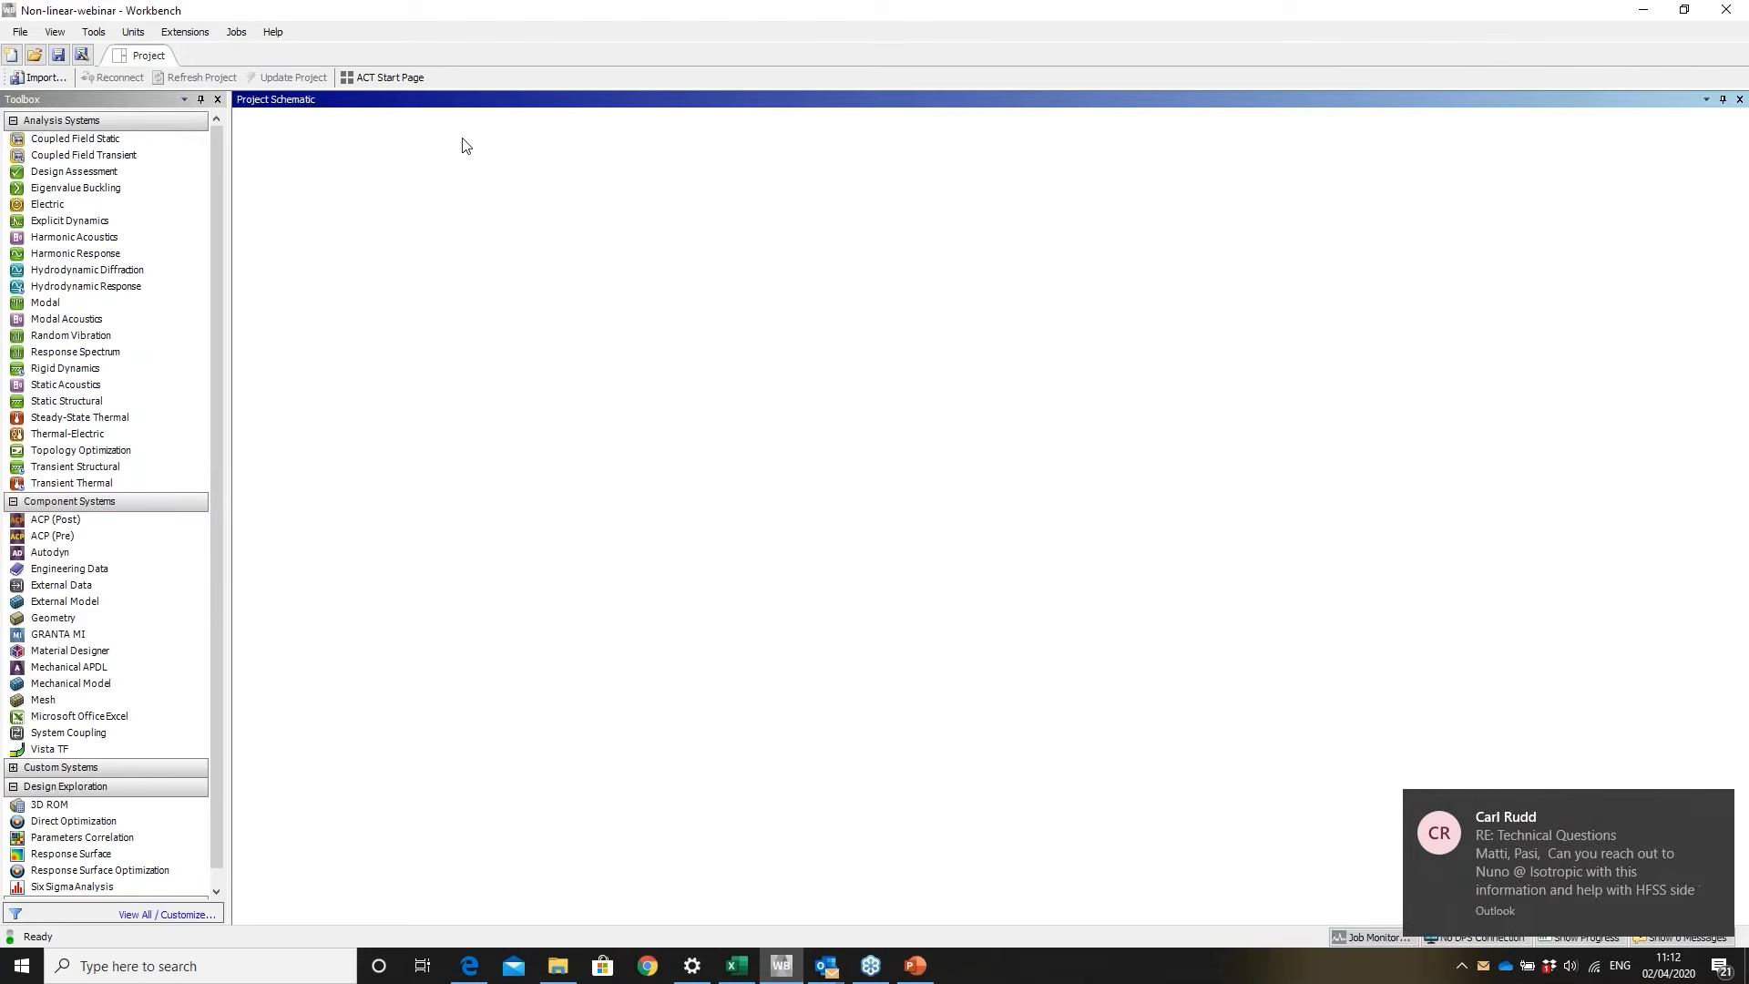
pyautogui.doubleClick(82, 400)
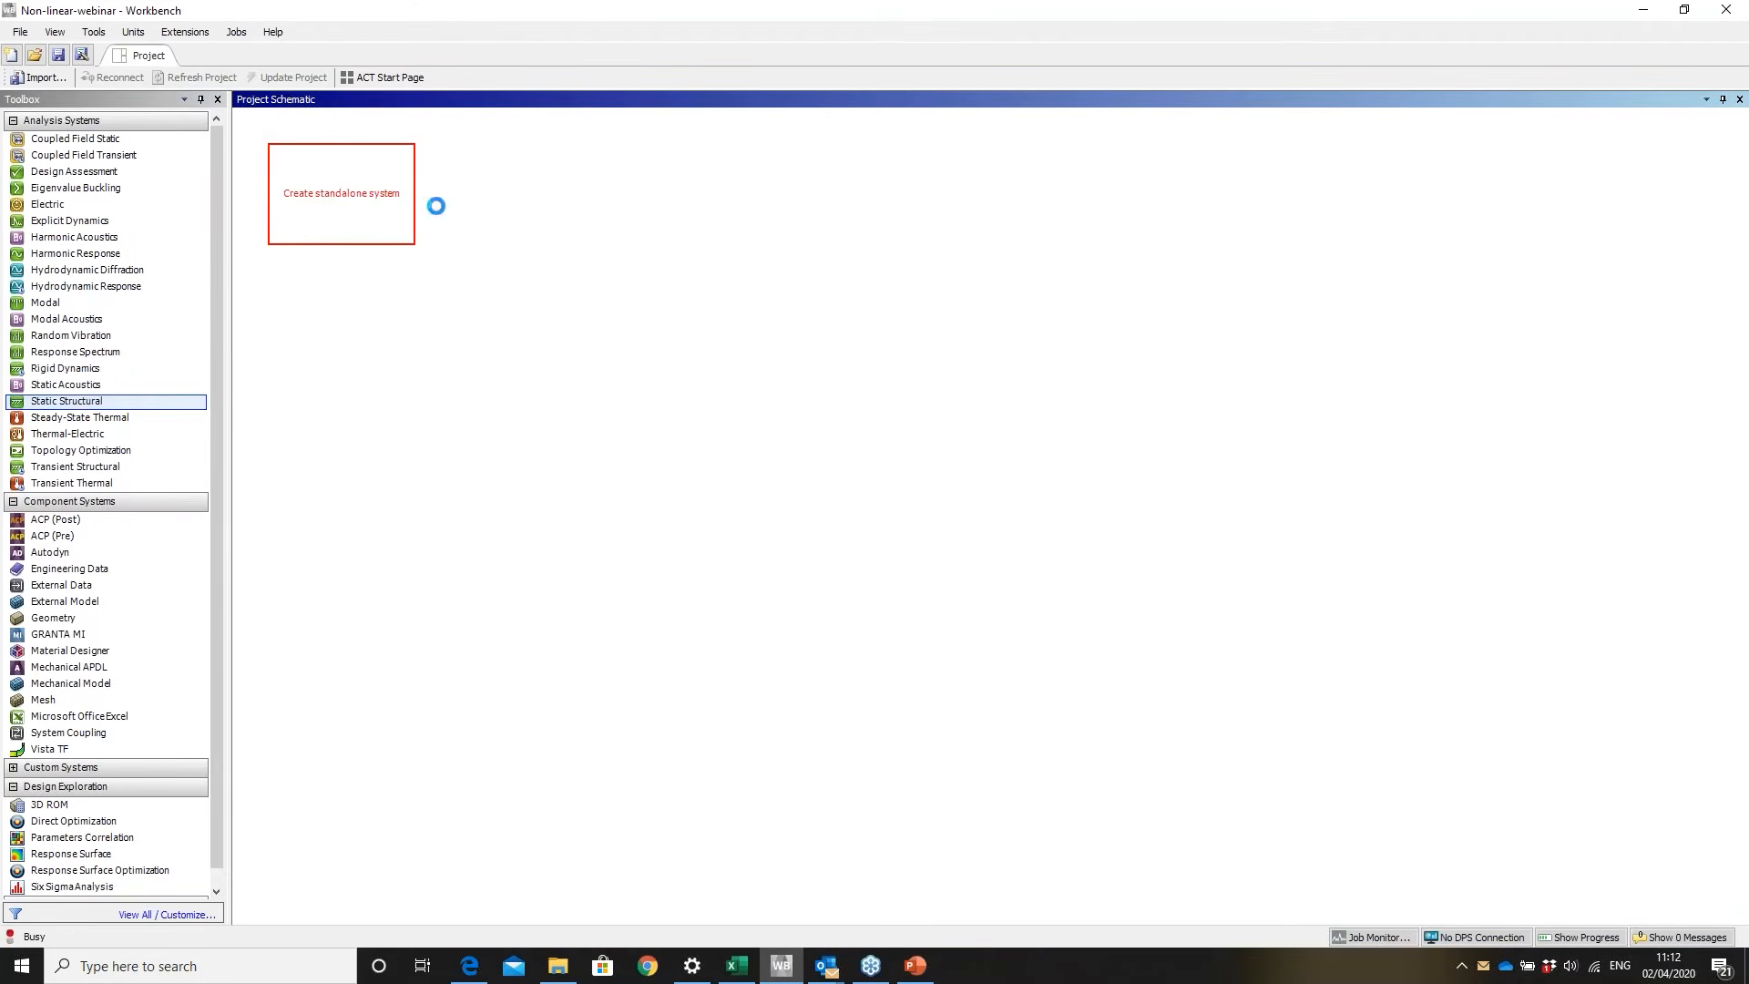
pyautogui.rightClick(349, 217)
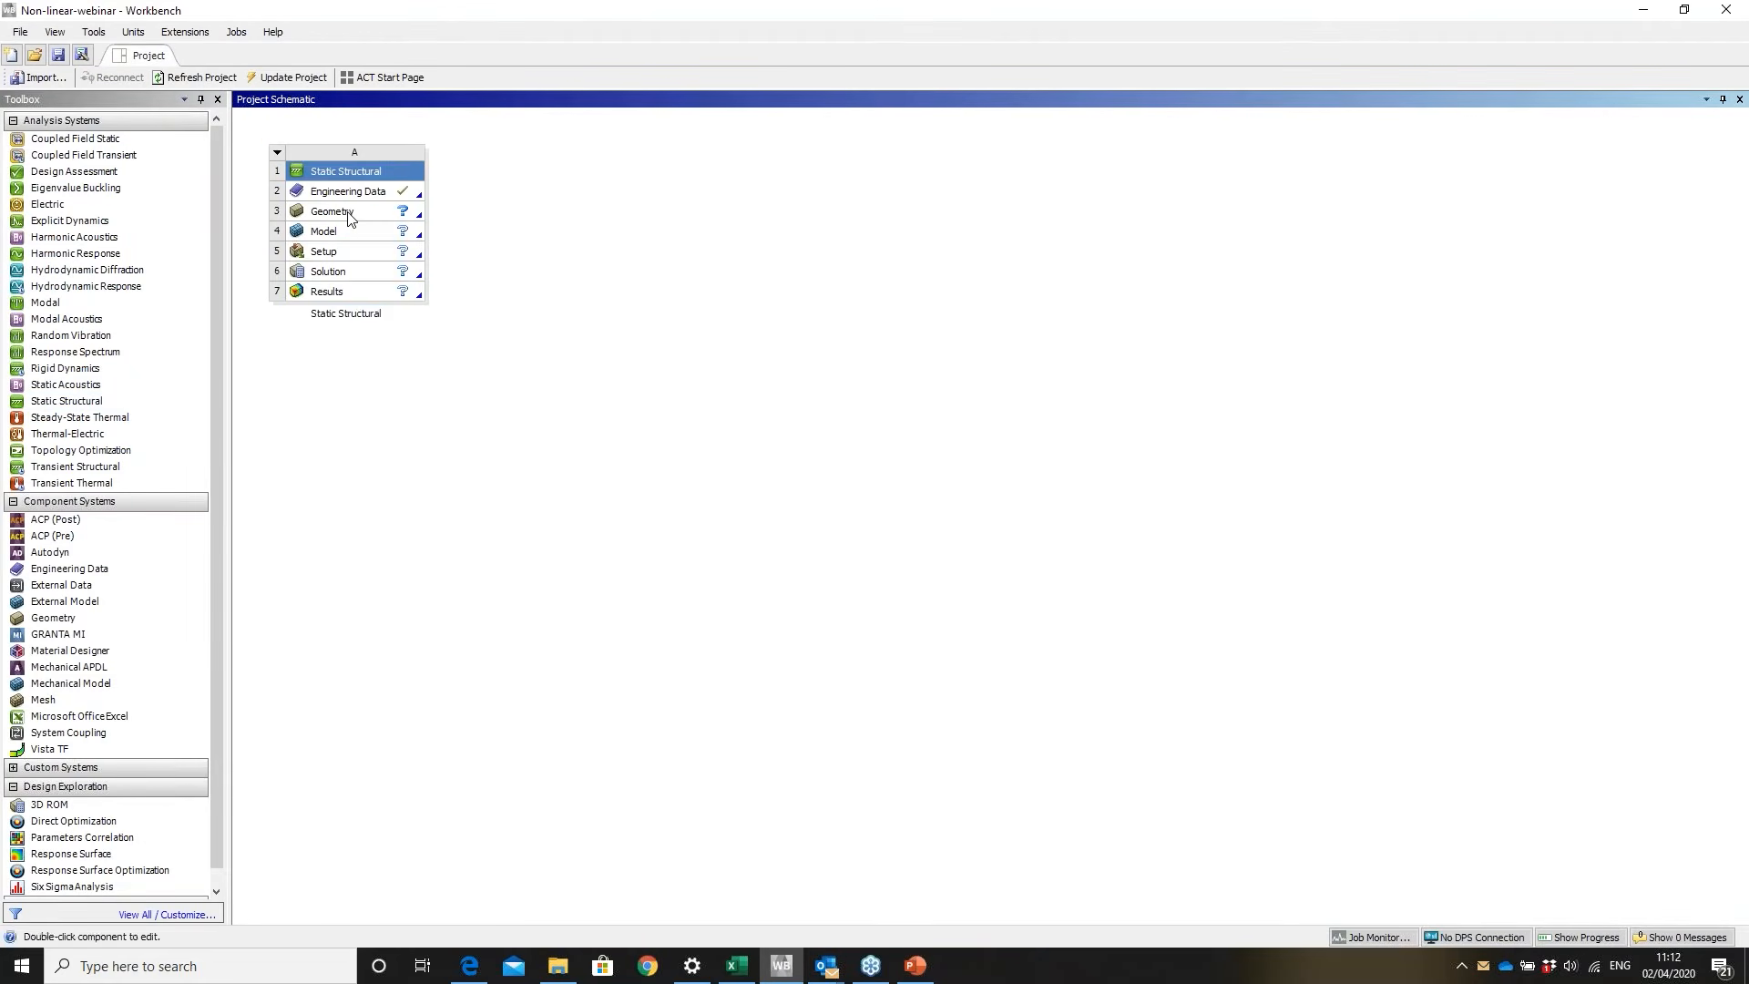
pyautogui.moveTo(491, 264)
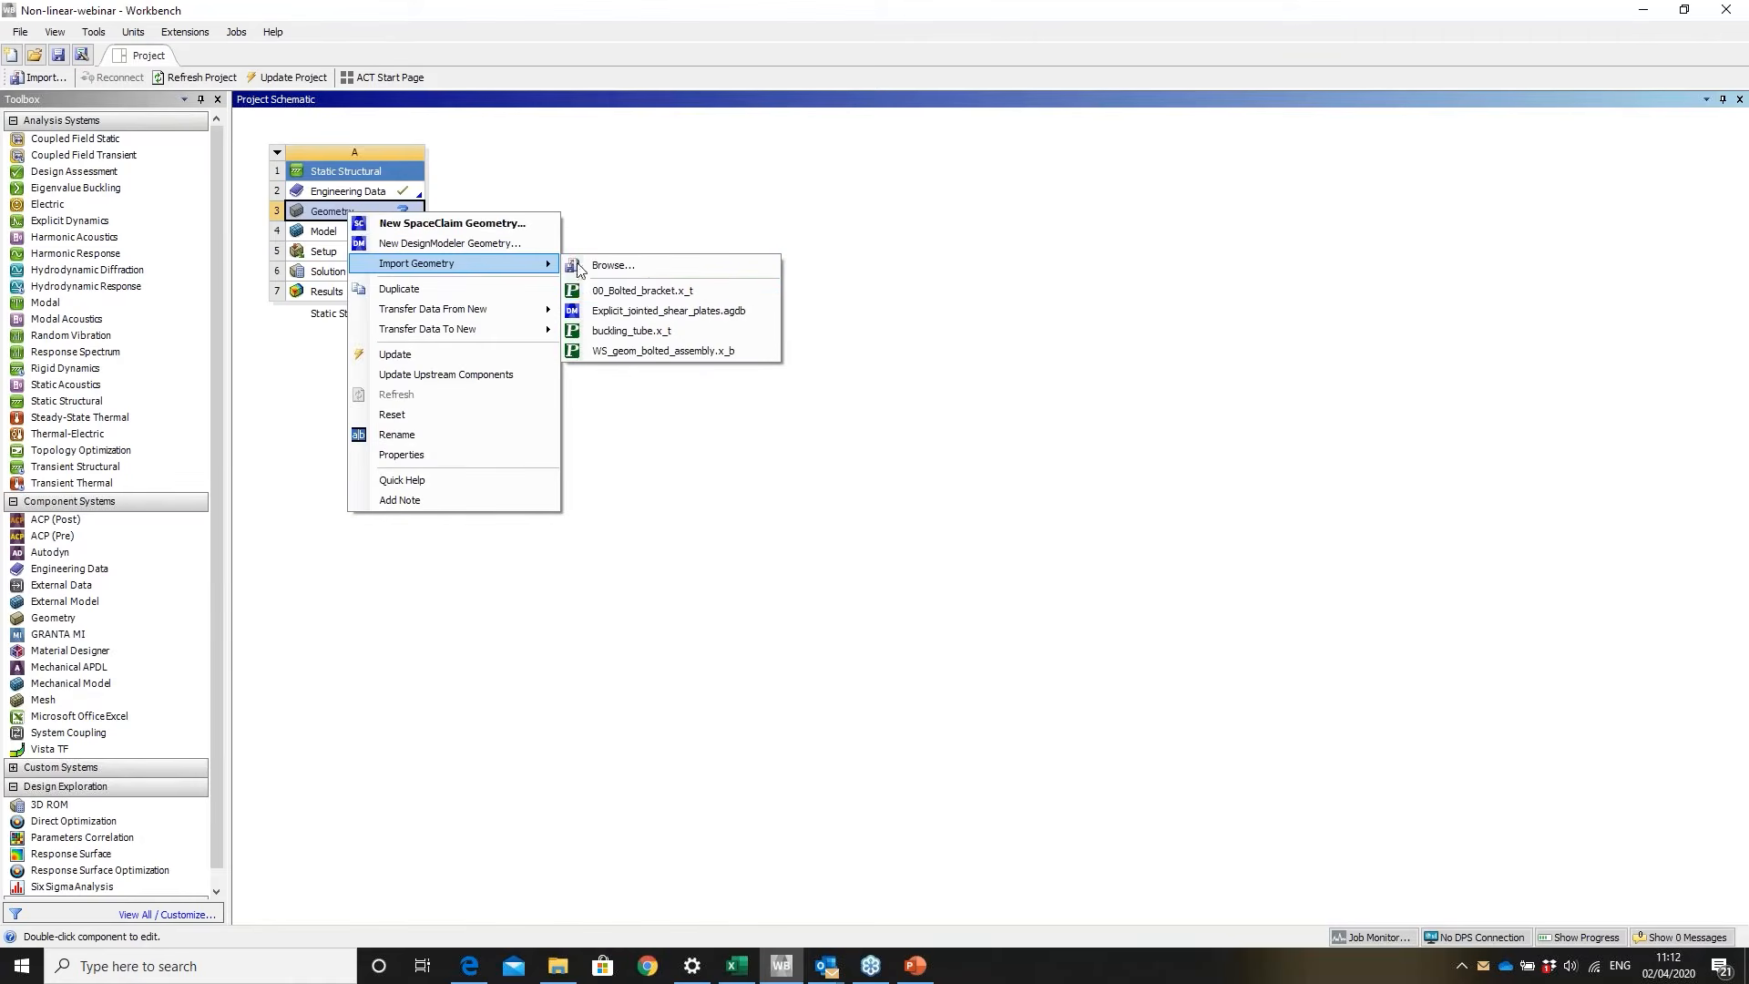
pyautogui.click(643, 292)
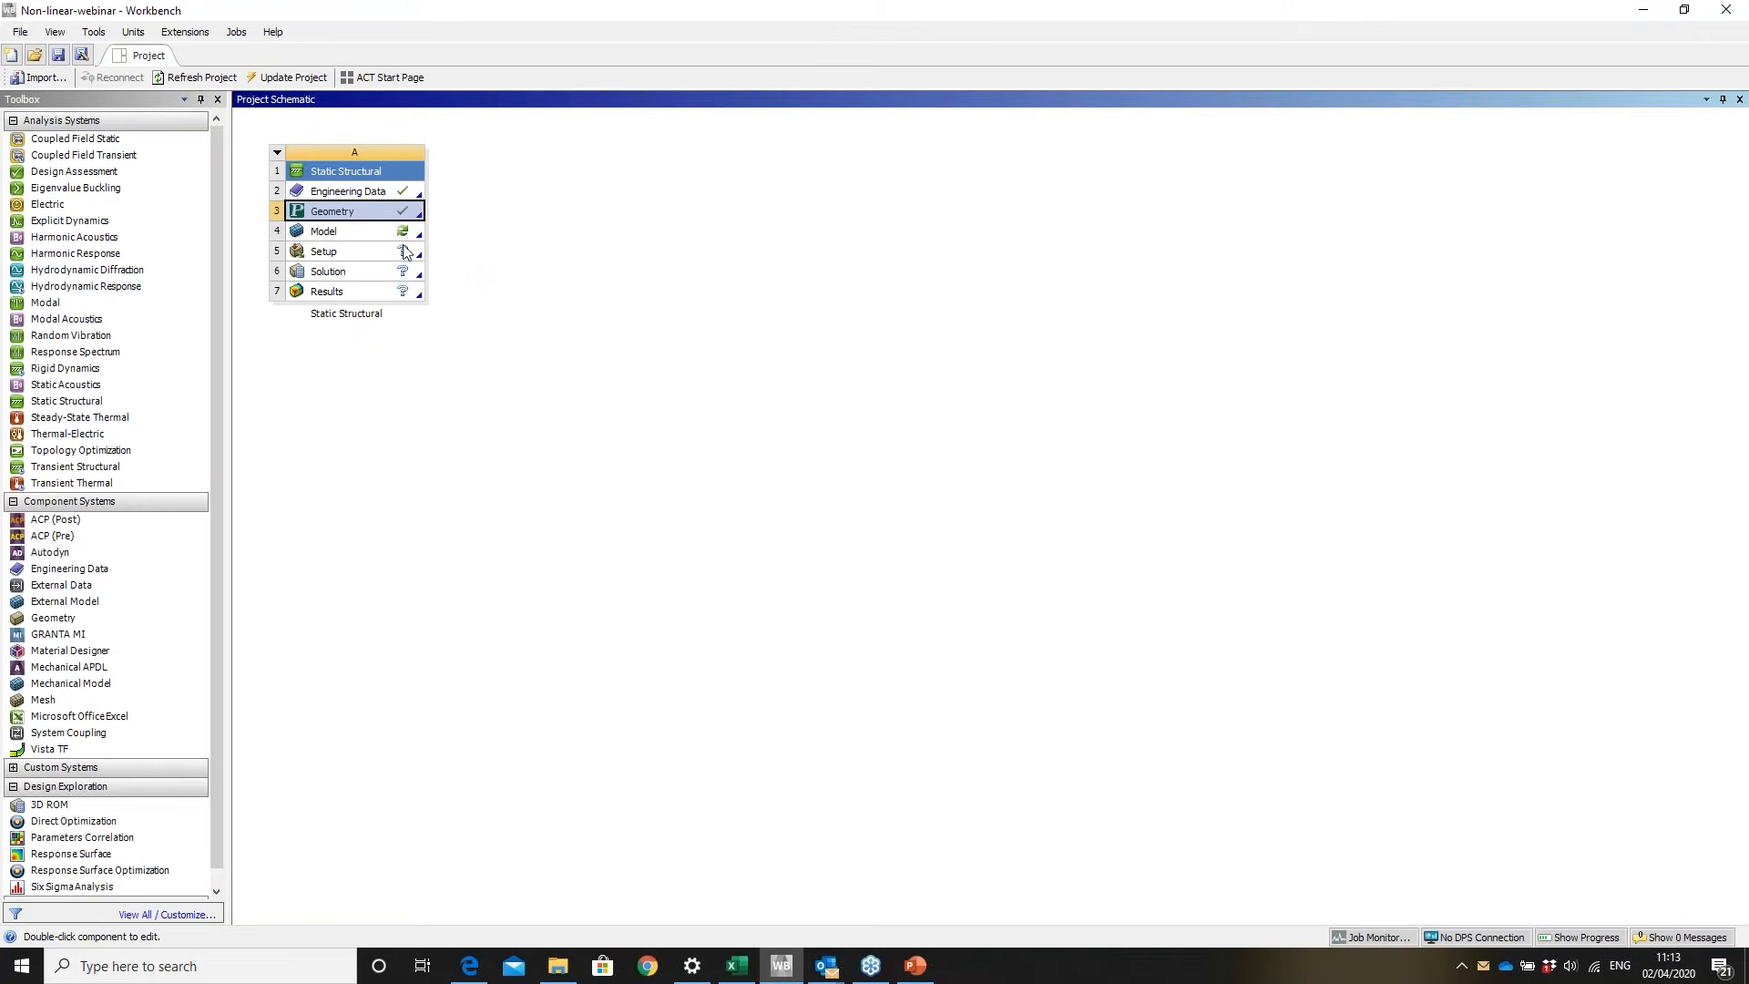
# - Open the Static Structural system's model for editing in Mechanical
pyautogui.rightClick(346, 233)
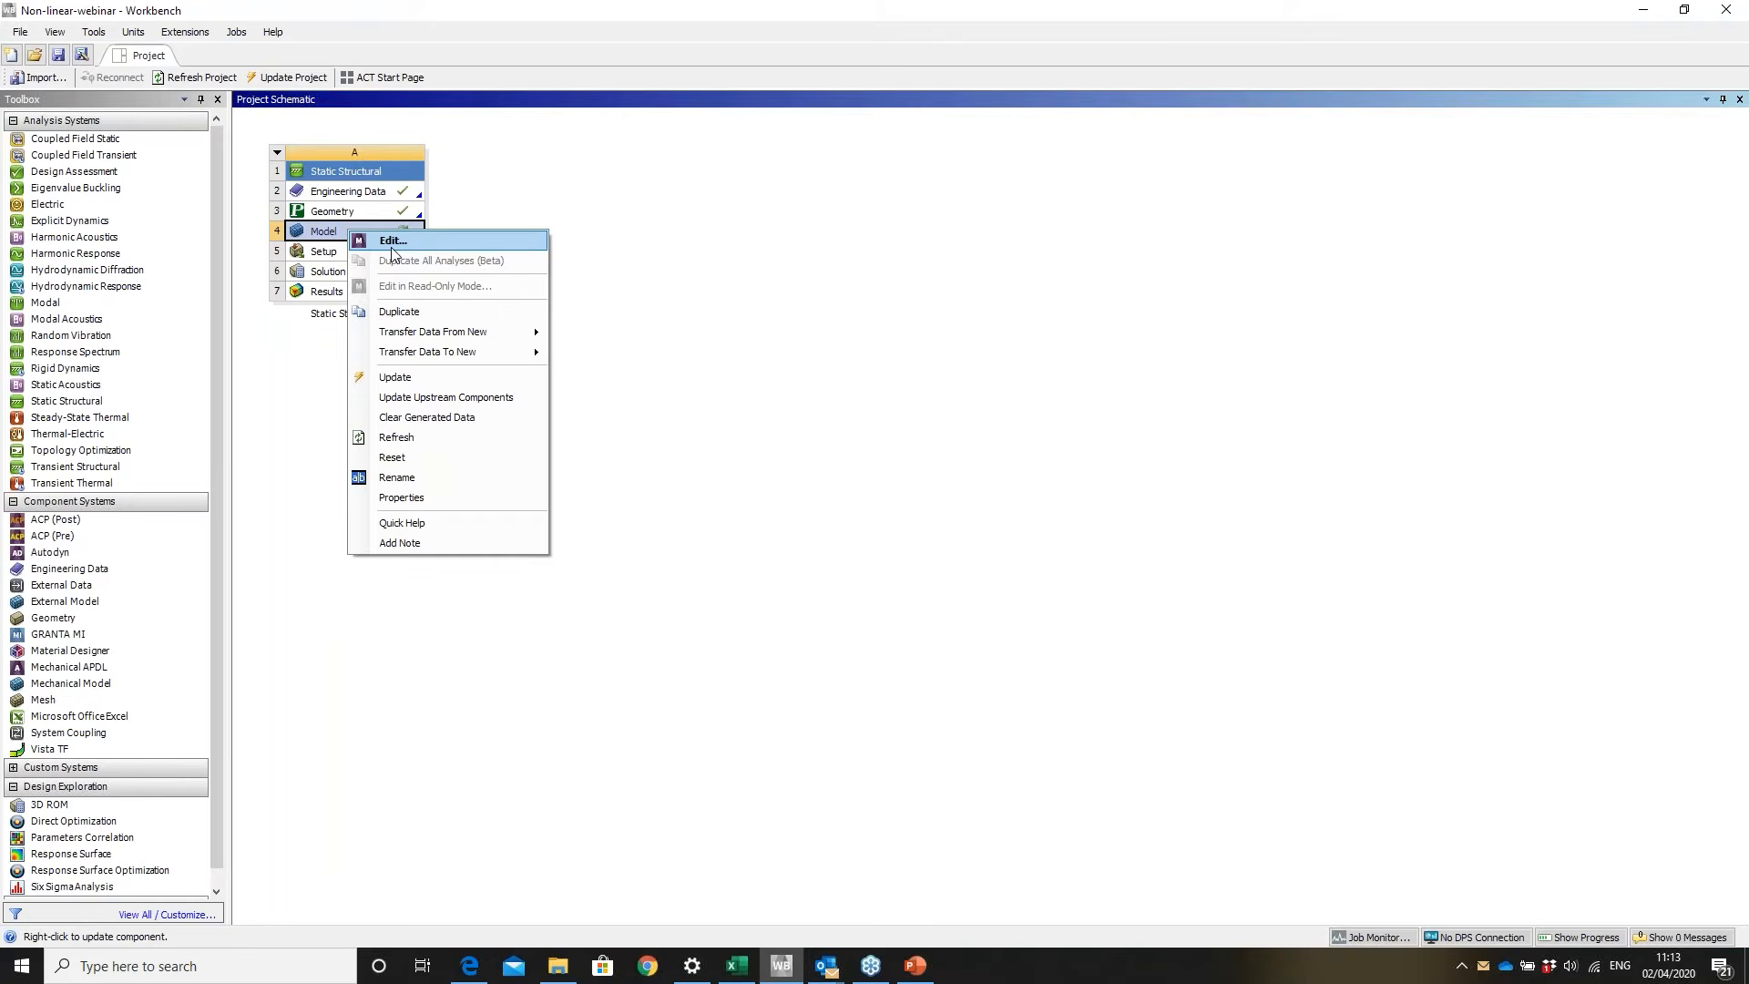
pyautogui.click(355, 212)
pyautogui.rightClick(355, 211)
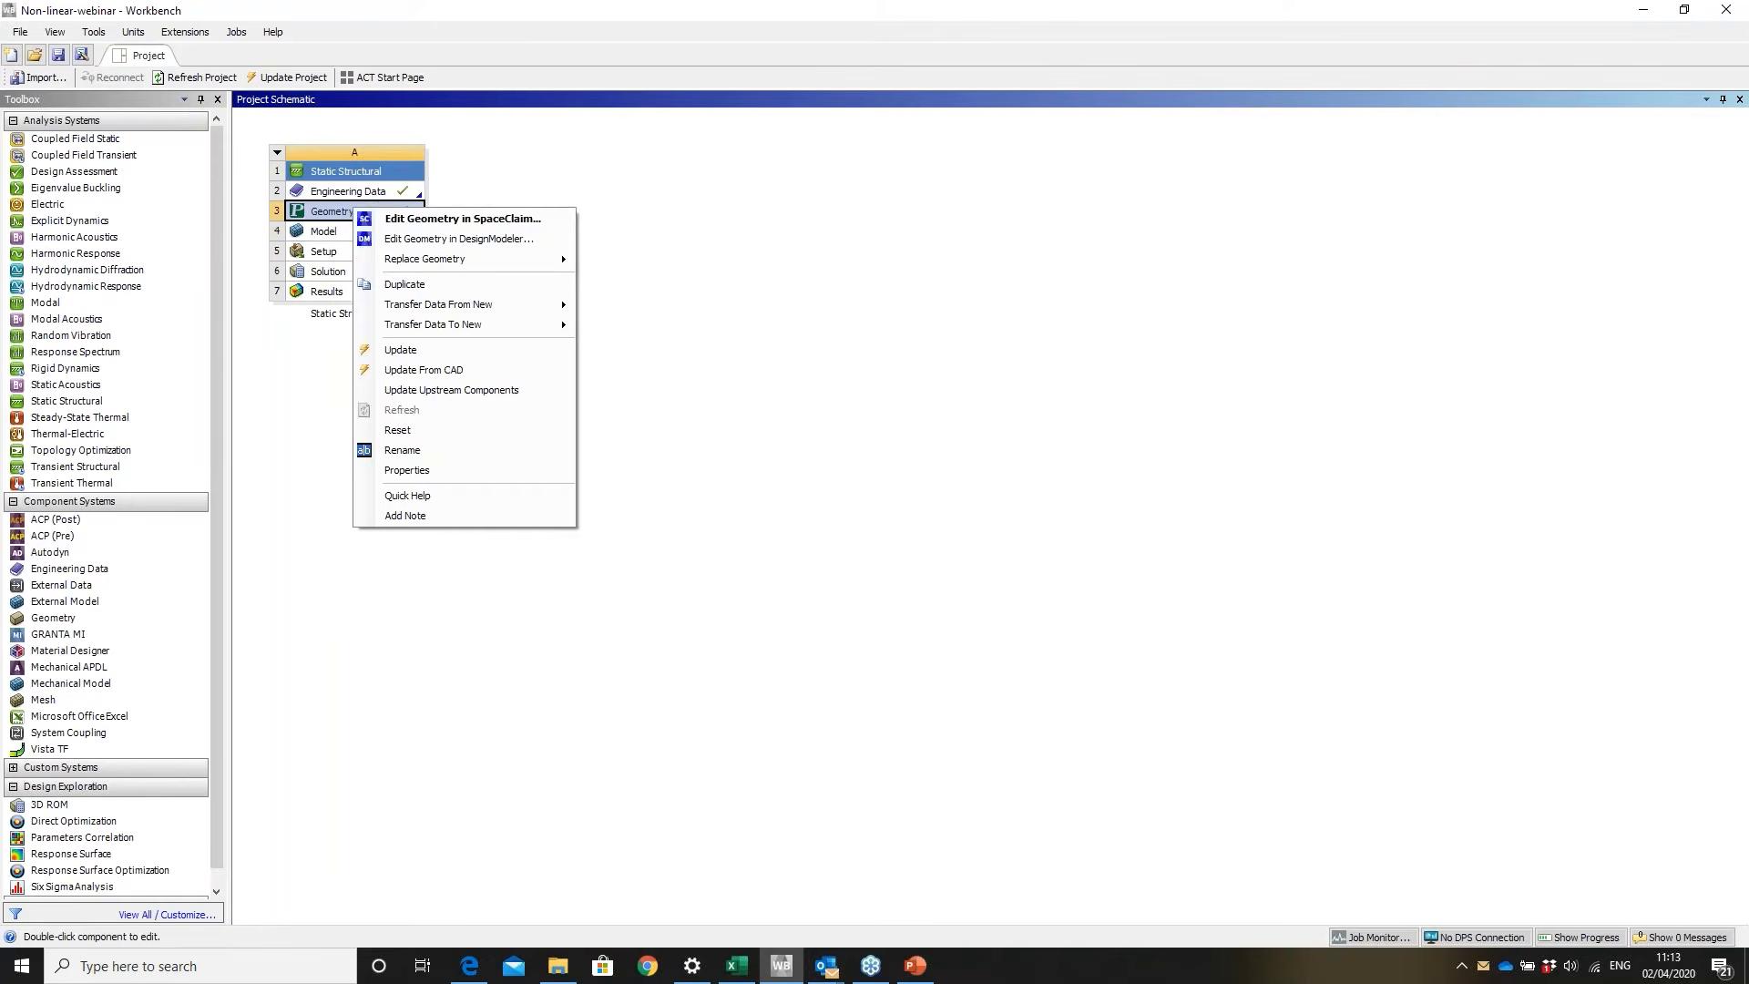
pyautogui.click(333, 235)
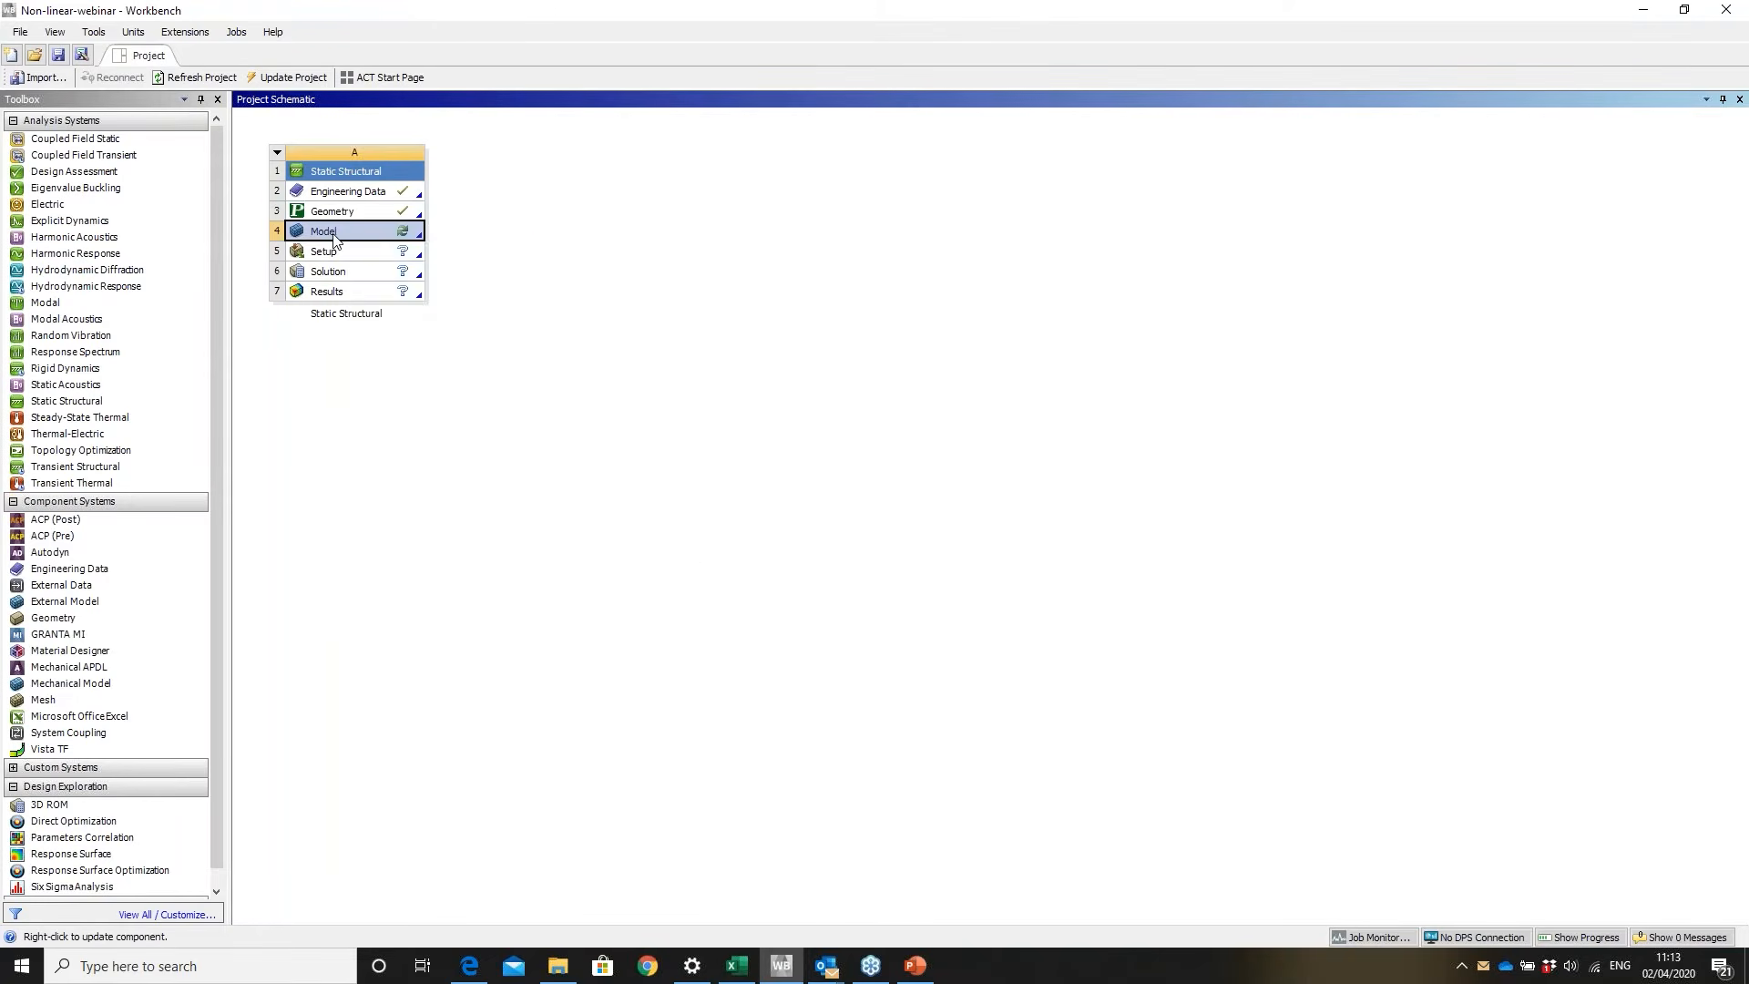
pyautogui.rightClick(335, 239)
pyautogui.click(375, 246)
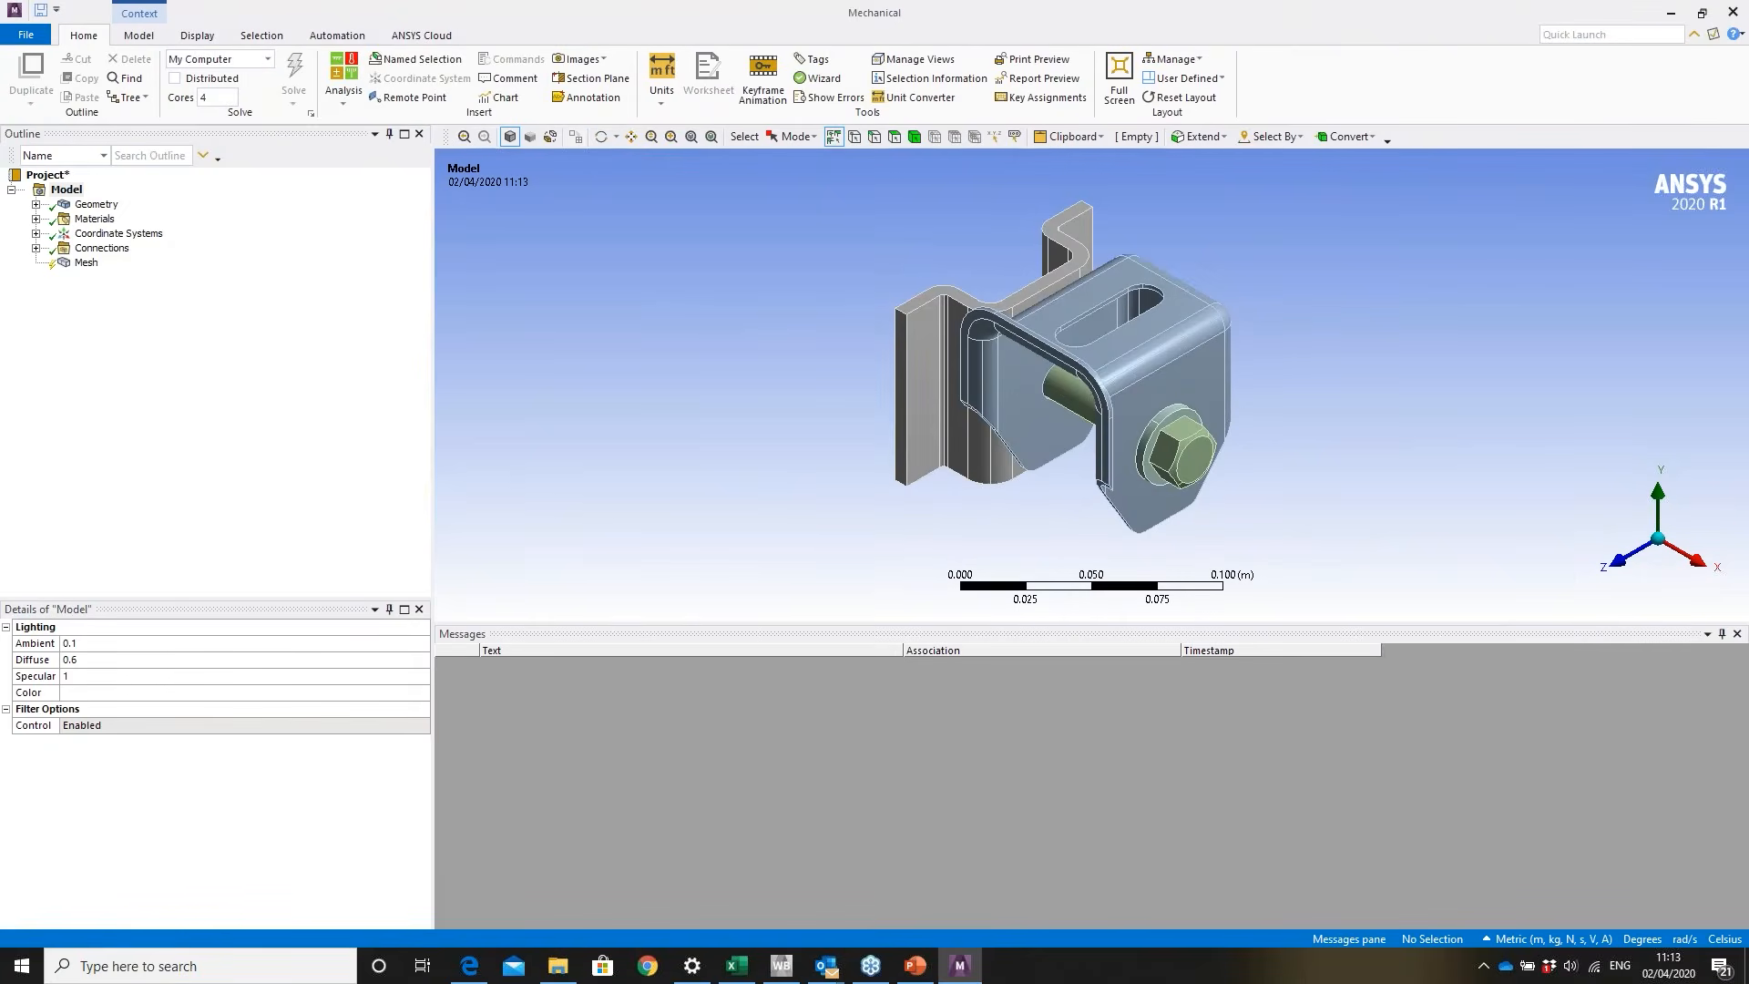
# - Set the global mesh element size of the bolted bracket assembly to 2.0 m
pyautogui.moveTo(1211, 379); pyautogui.dragTo(1184, 410, button='middle')
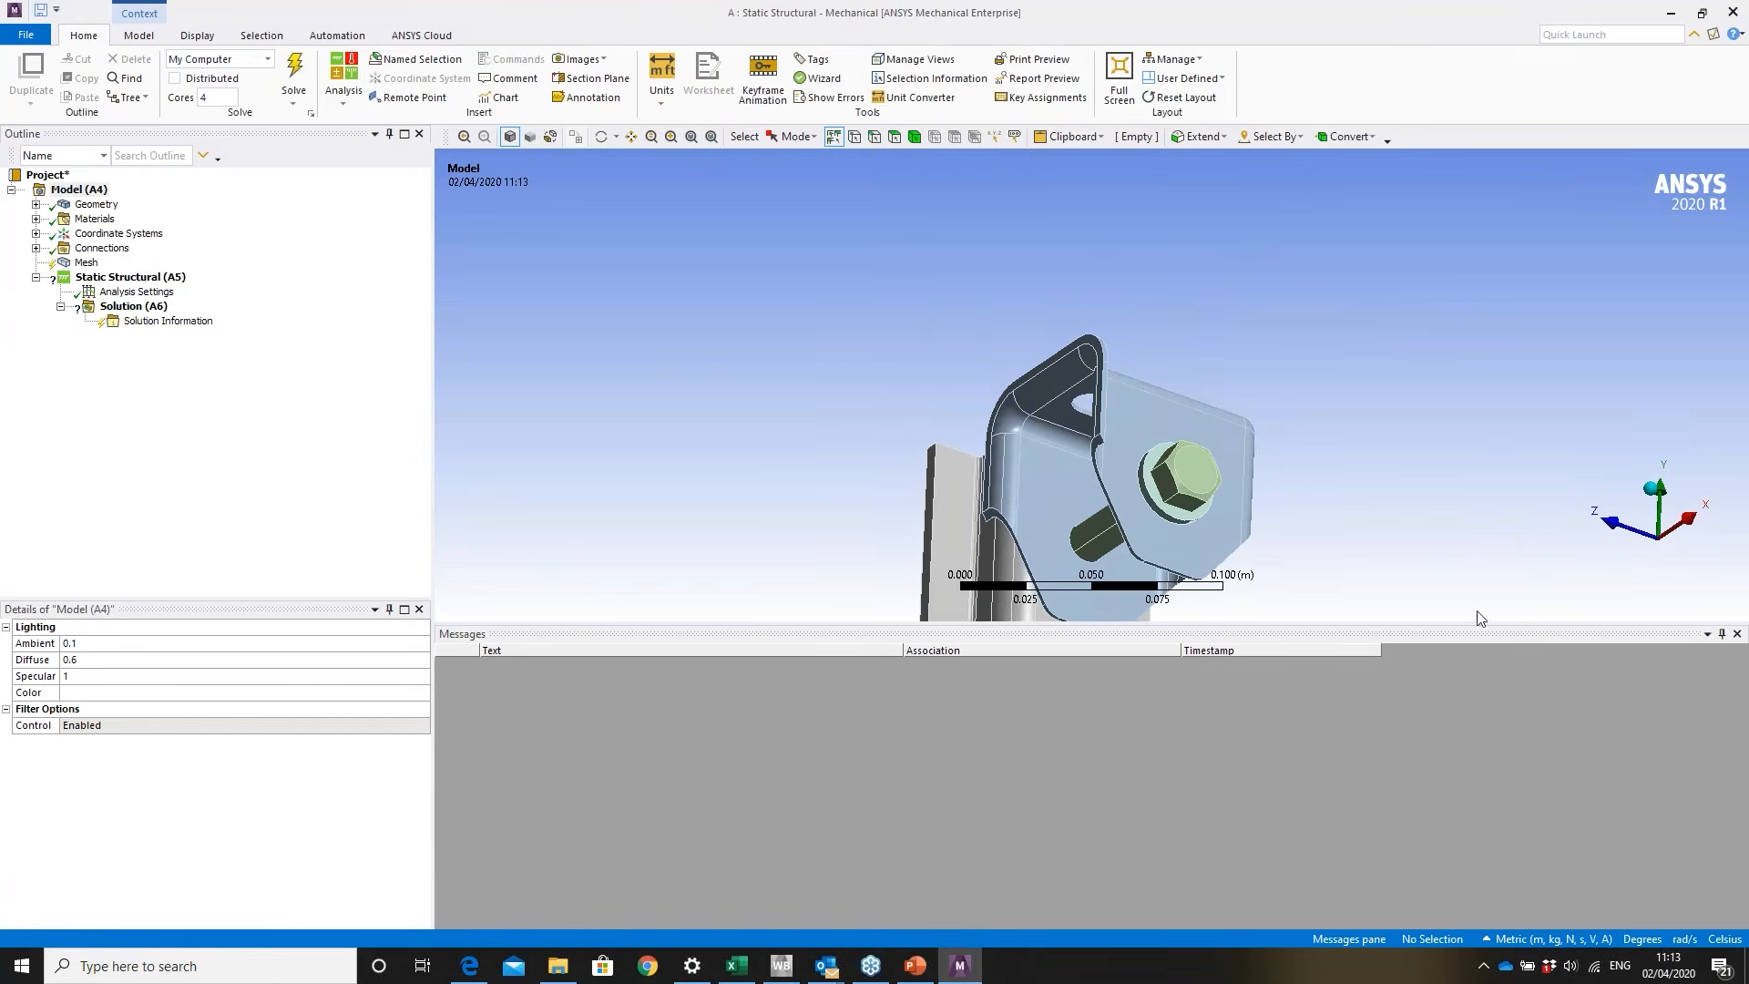
pyautogui.moveTo(1335, 627); pyautogui.dragTo(1359, 799)
pyautogui.moveTo(1201, 638); pyautogui.dragTo(1069, 441, button='middle')
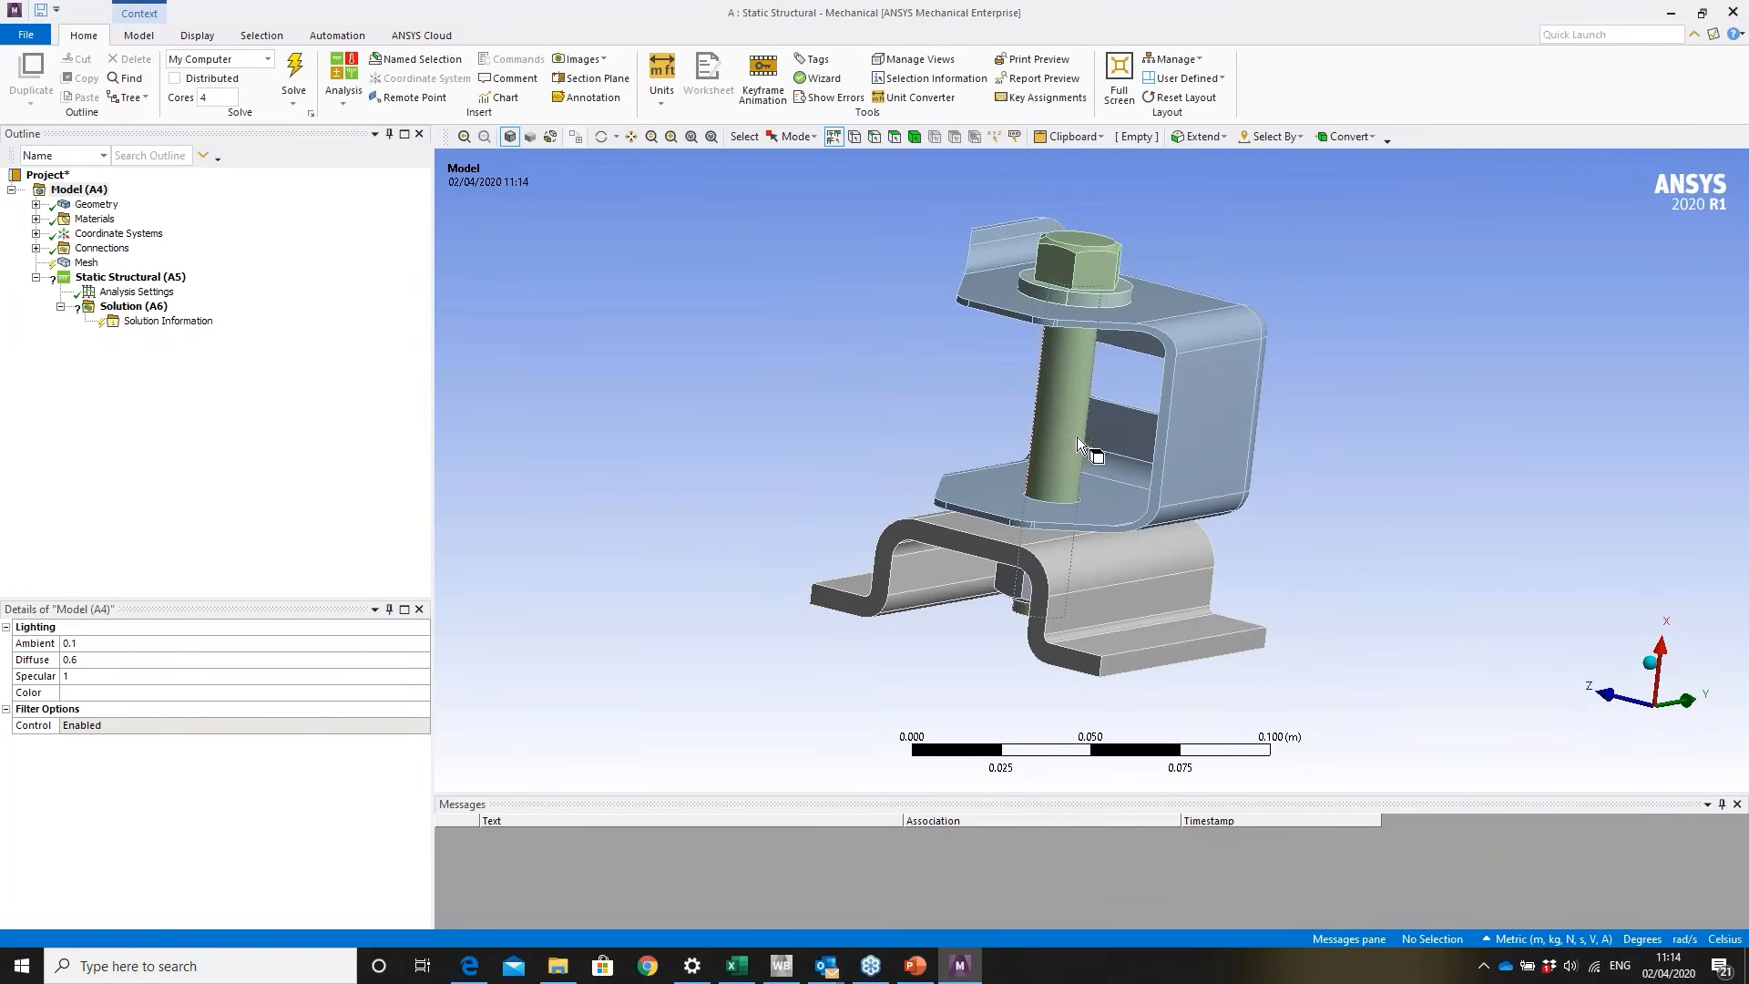
pyautogui.moveTo(1171, 465); pyautogui.dragTo(1134, 625, button='middle')
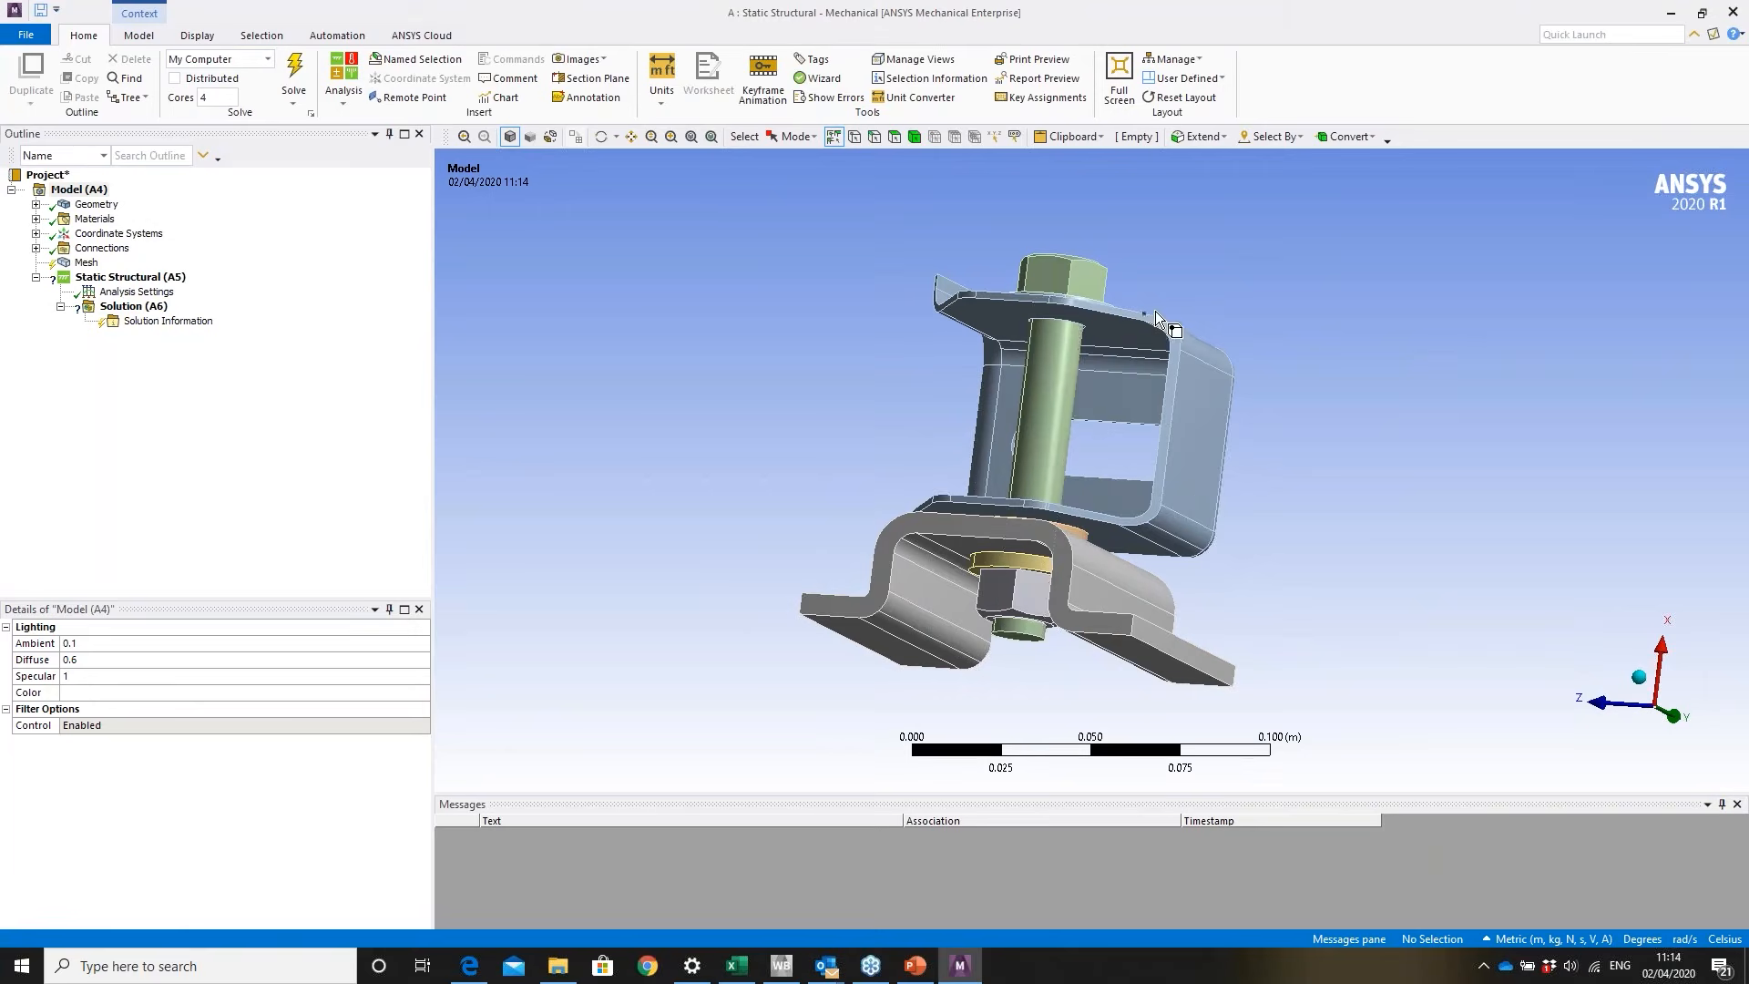
pyautogui.moveTo(1164, 319); pyautogui.dragTo(1167, 470, button='middle')
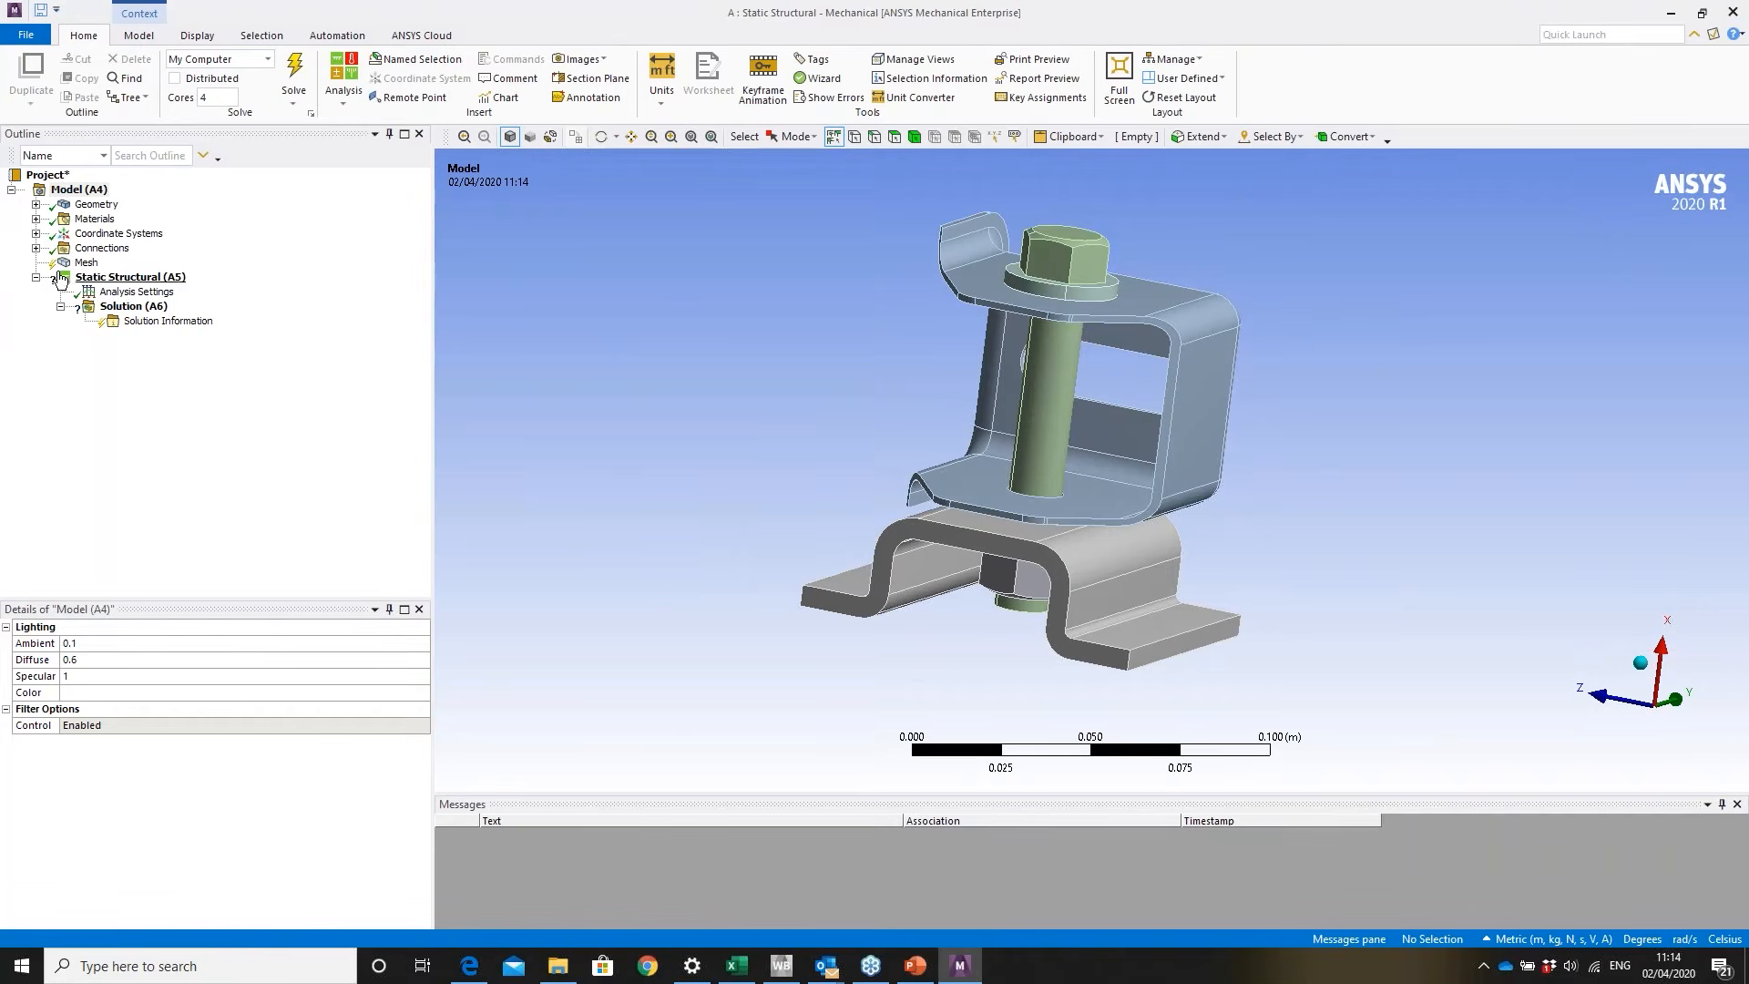
pyautogui.click(86, 262)
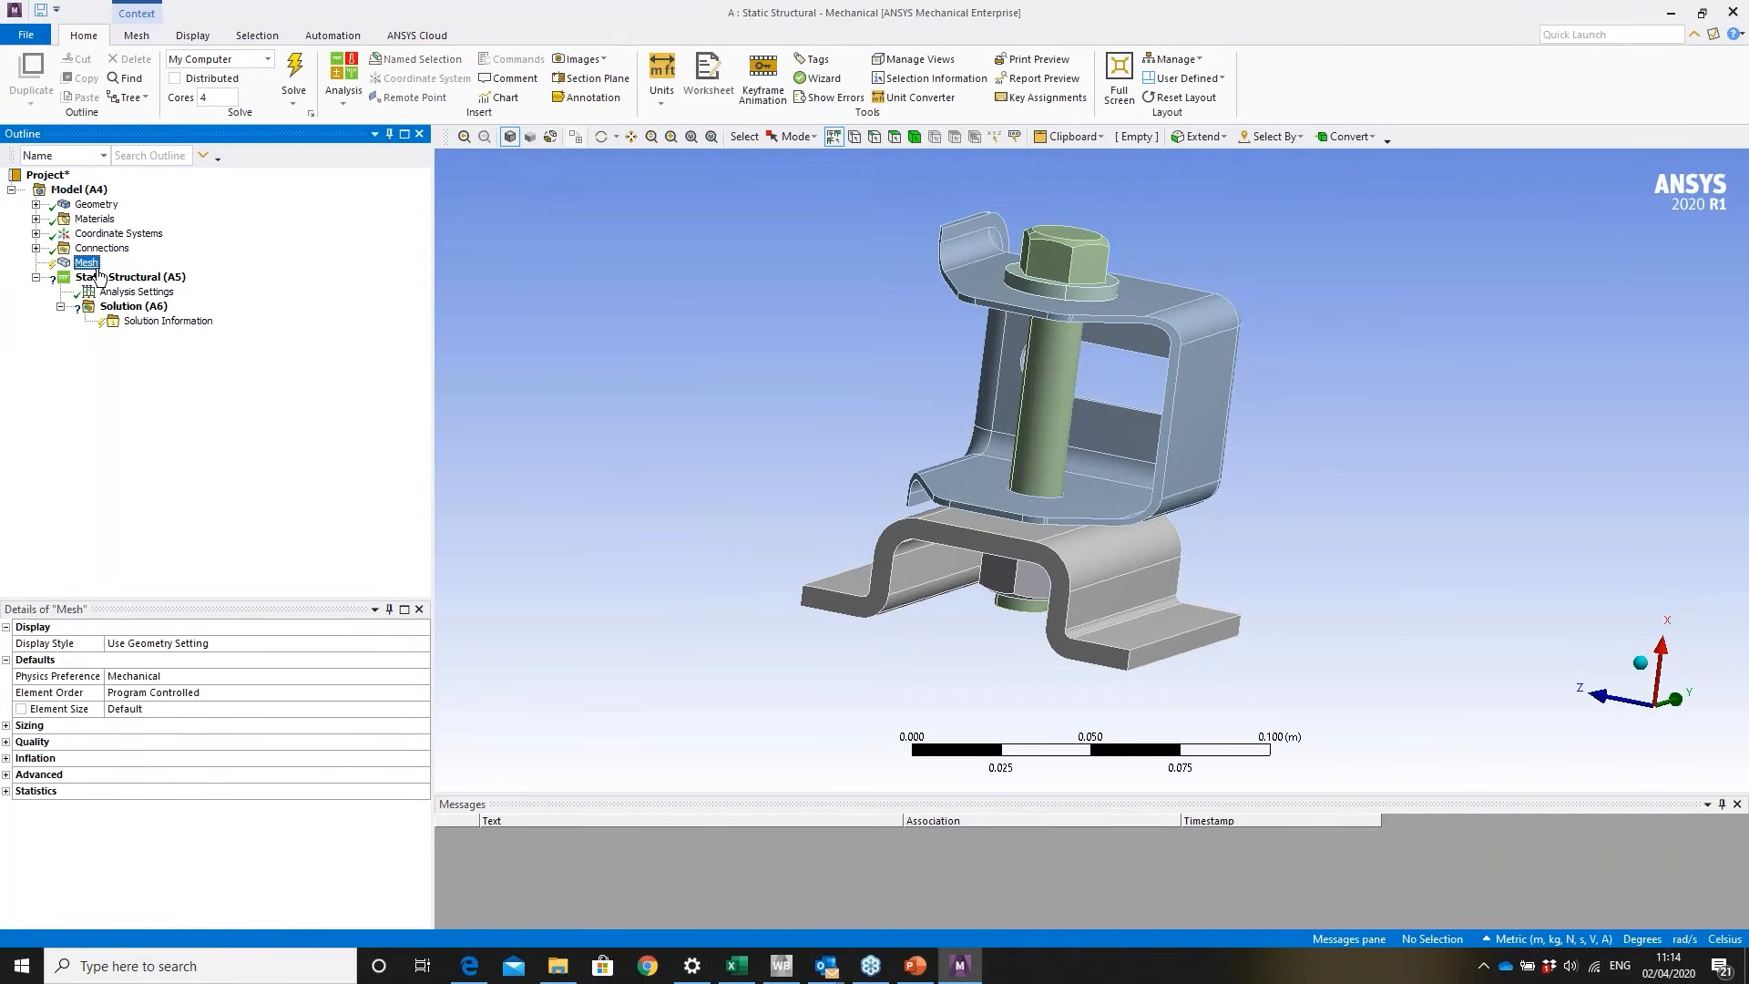
pyautogui.click(205, 709)
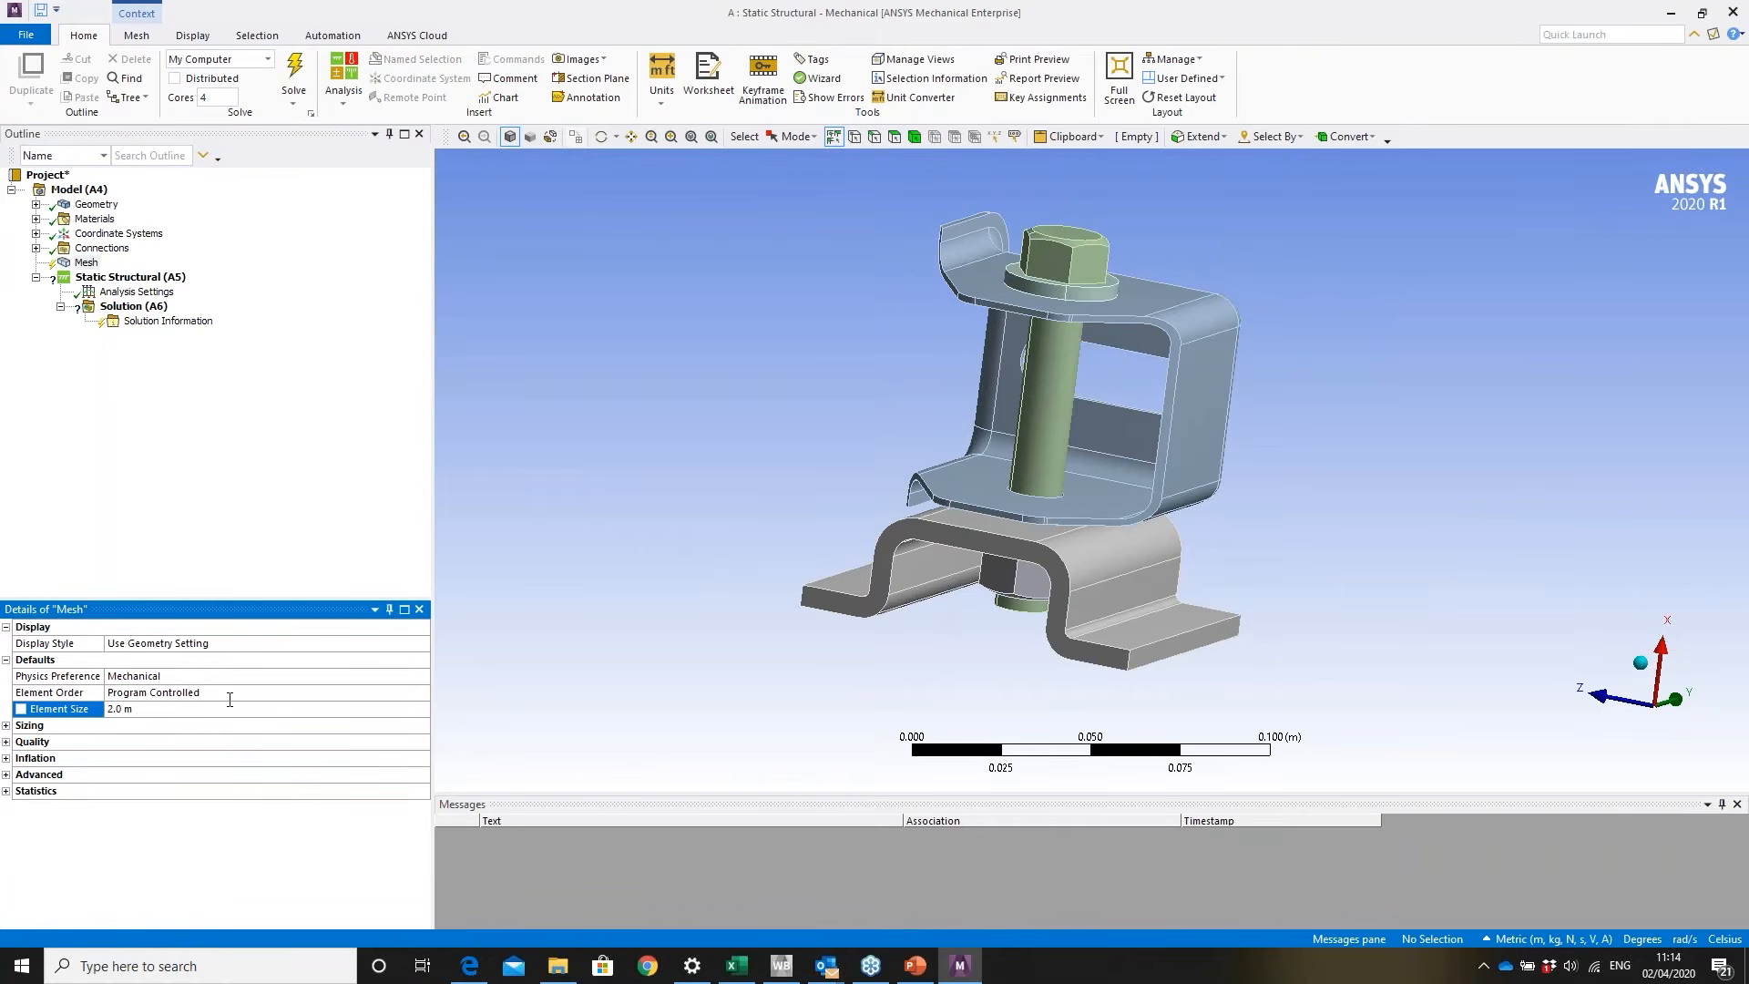
# - Insert a mesh sizing control scoped to three bodies: the lower bracket and the washer and nut beneath it
pyautogui.click(88, 264)
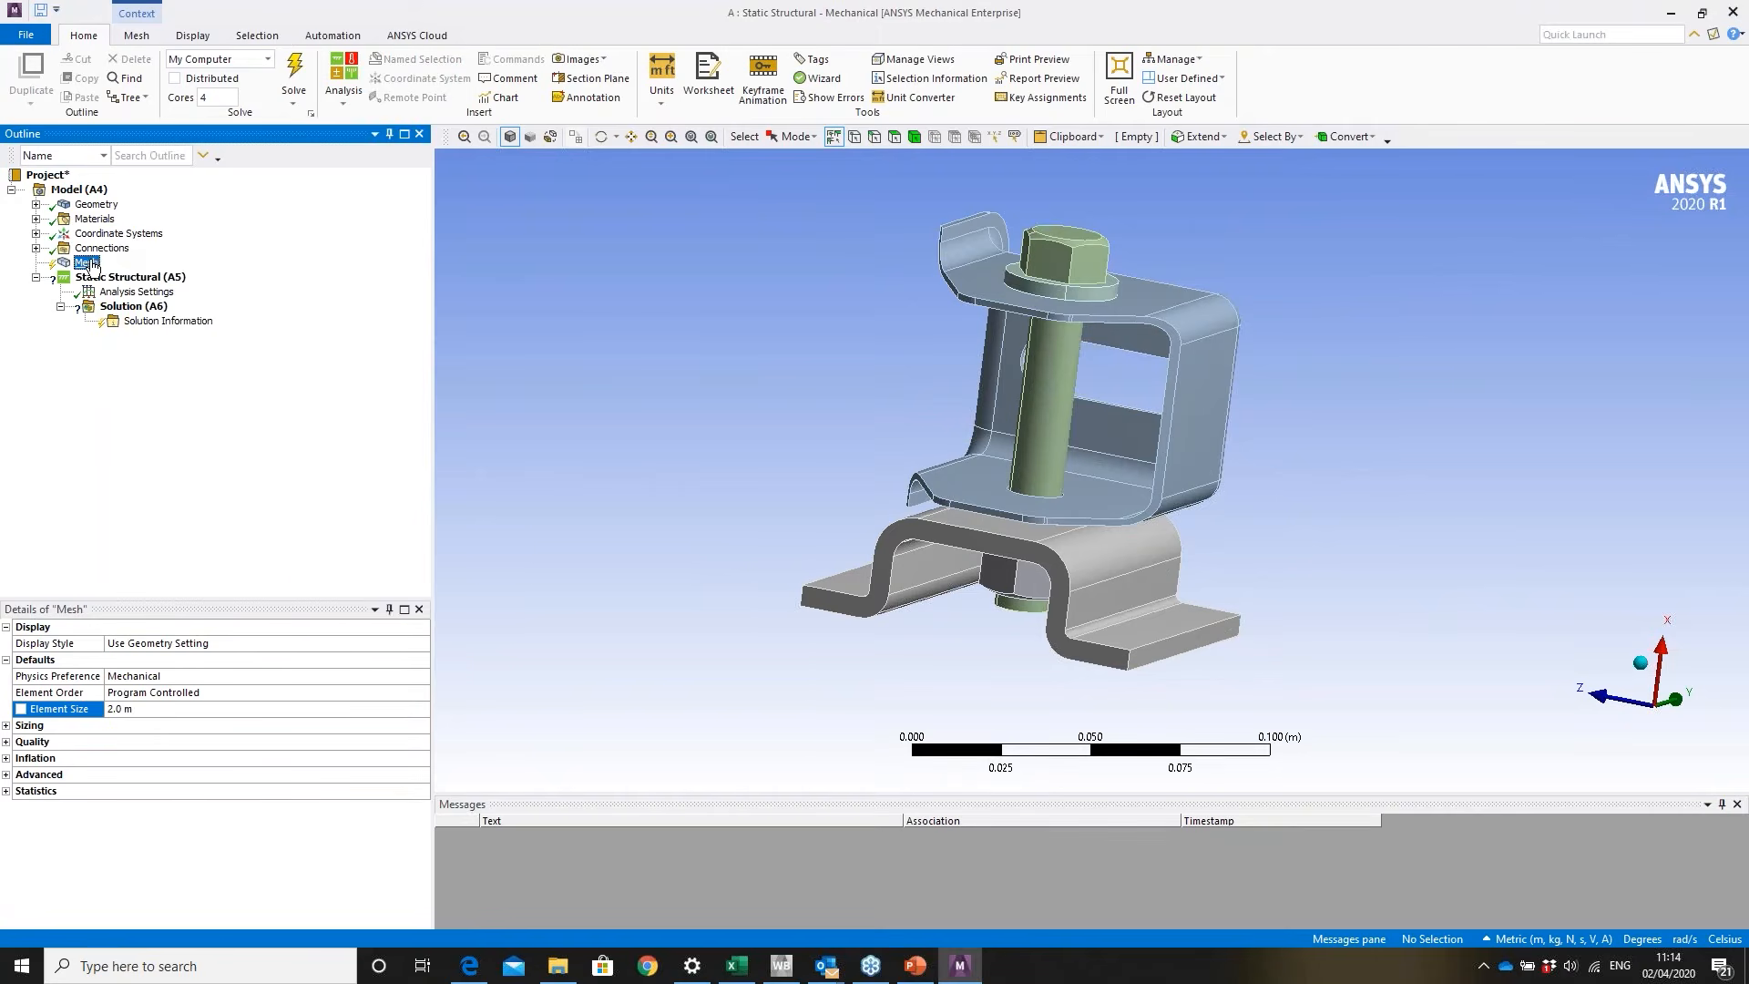
pyautogui.rightClick(91, 265)
pyautogui.moveTo(146, 271)
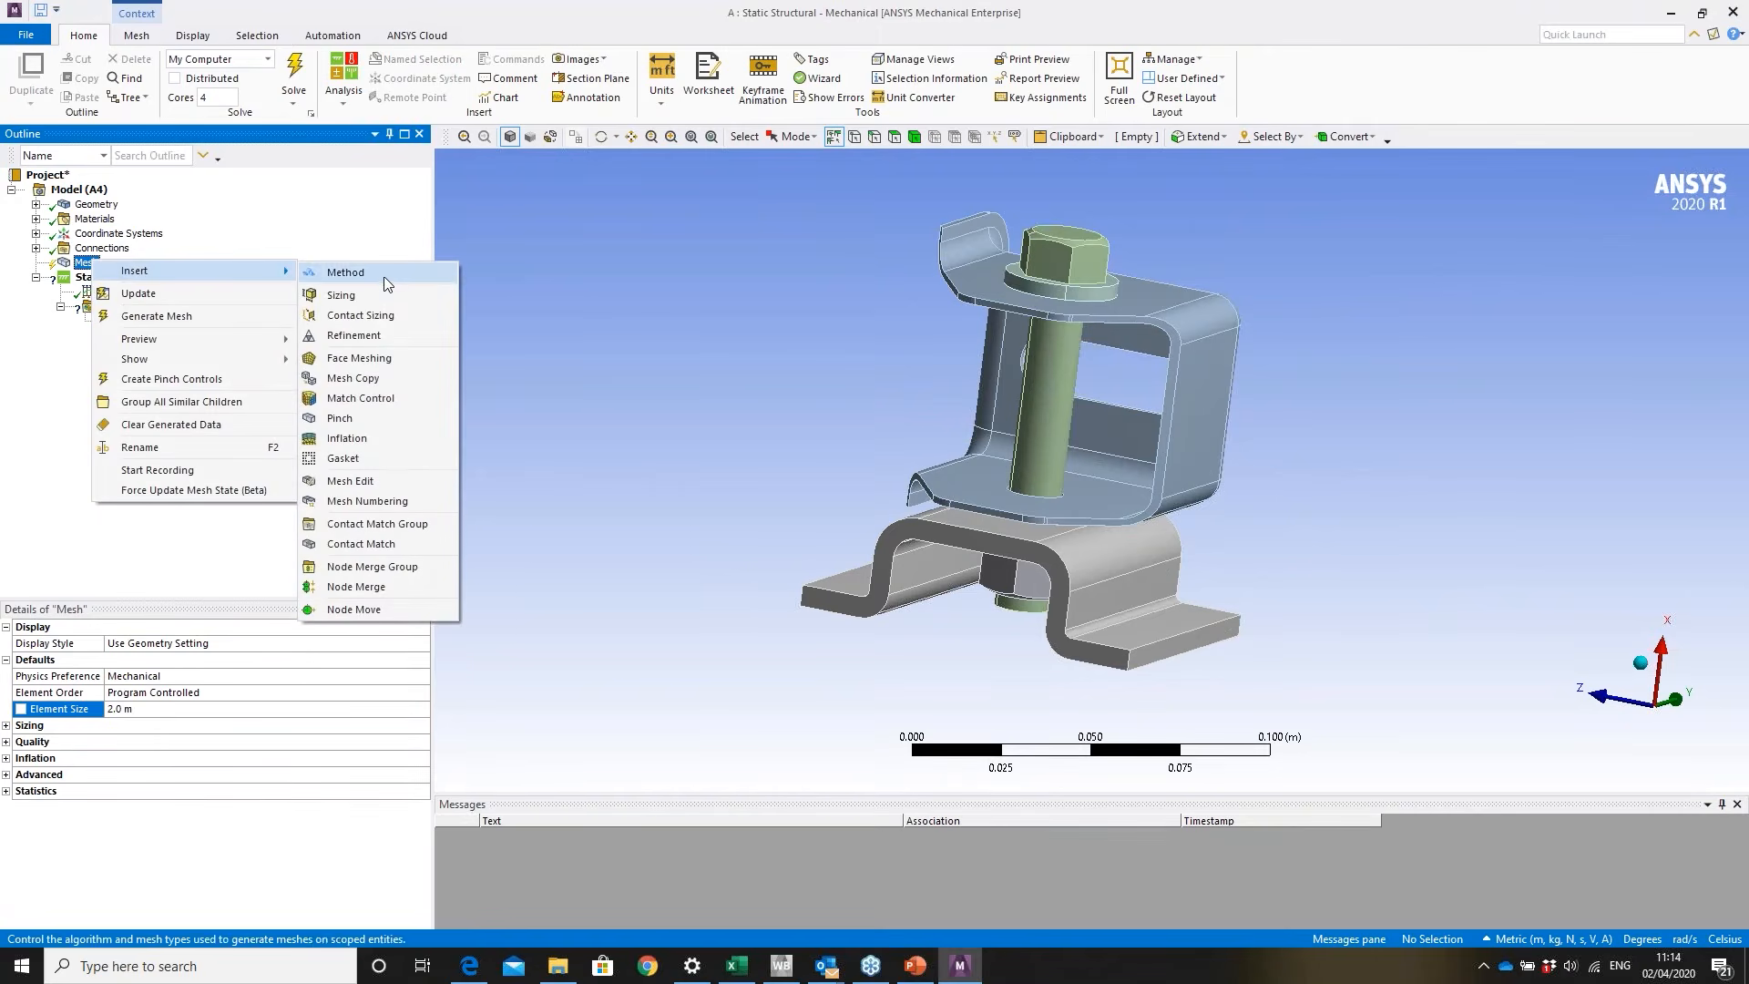
pyautogui.click(365, 296)
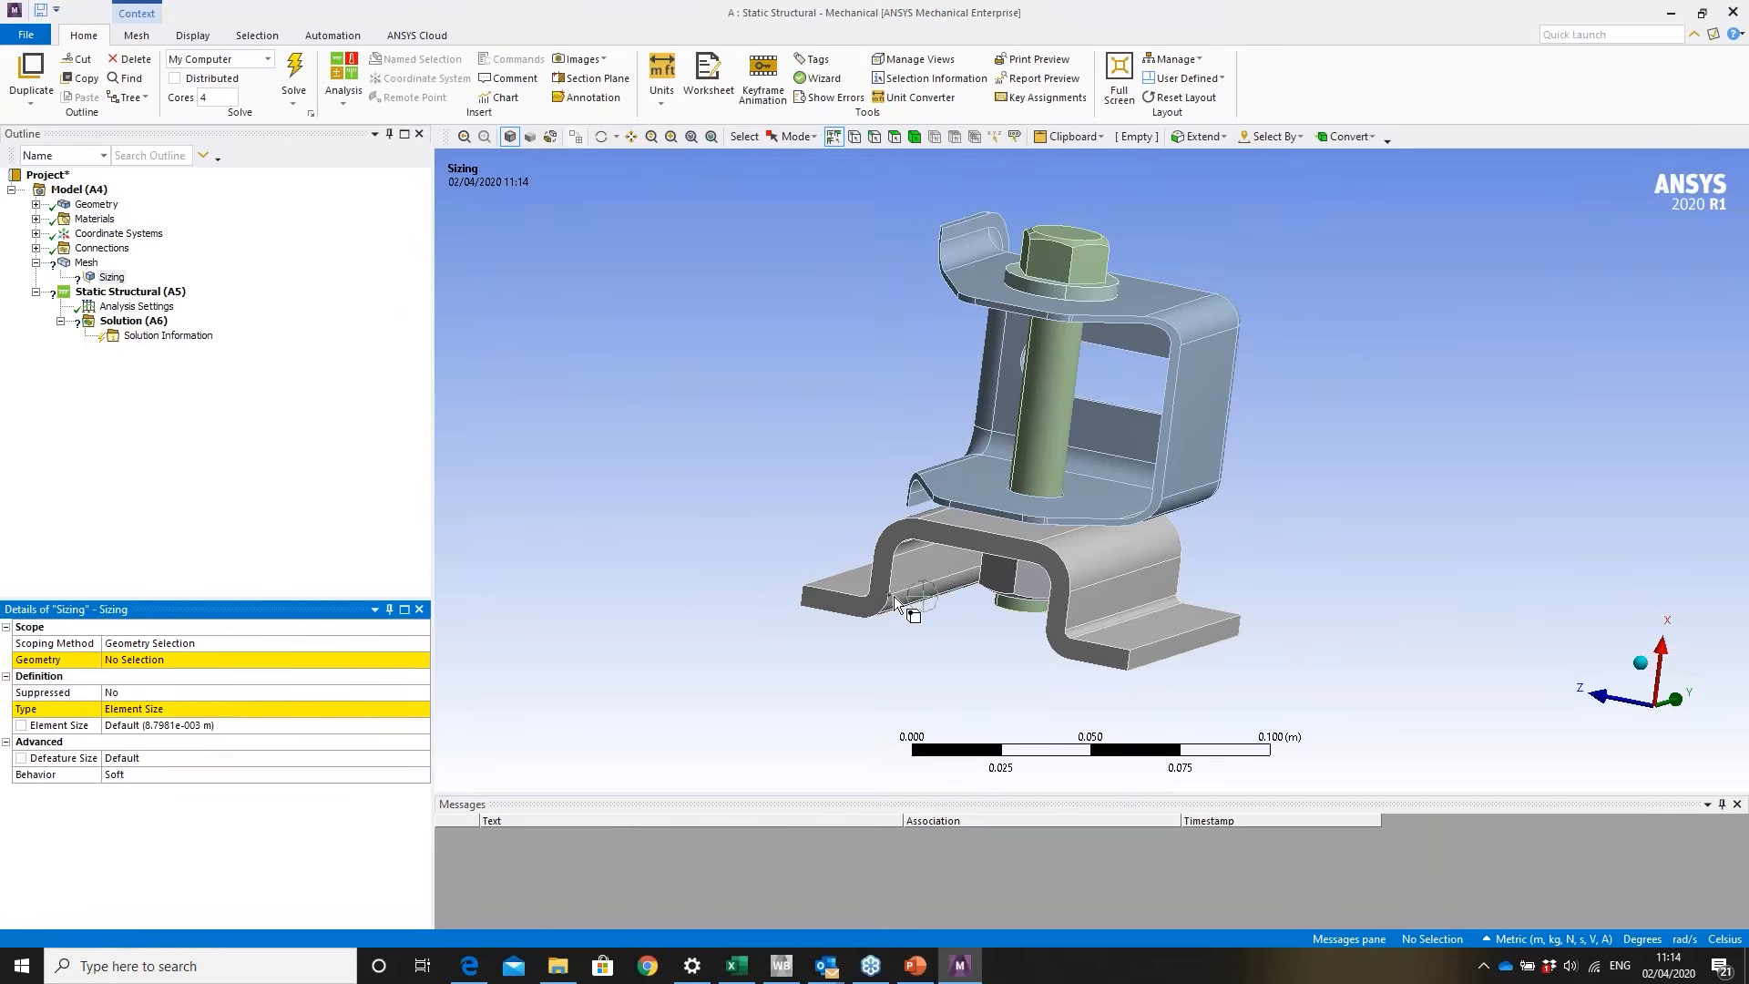
pyautogui.click(914, 137)
pyautogui.moveTo(1061, 539); pyautogui.dragTo(1080, 583, button='middle')
pyautogui.click(1080, 582)
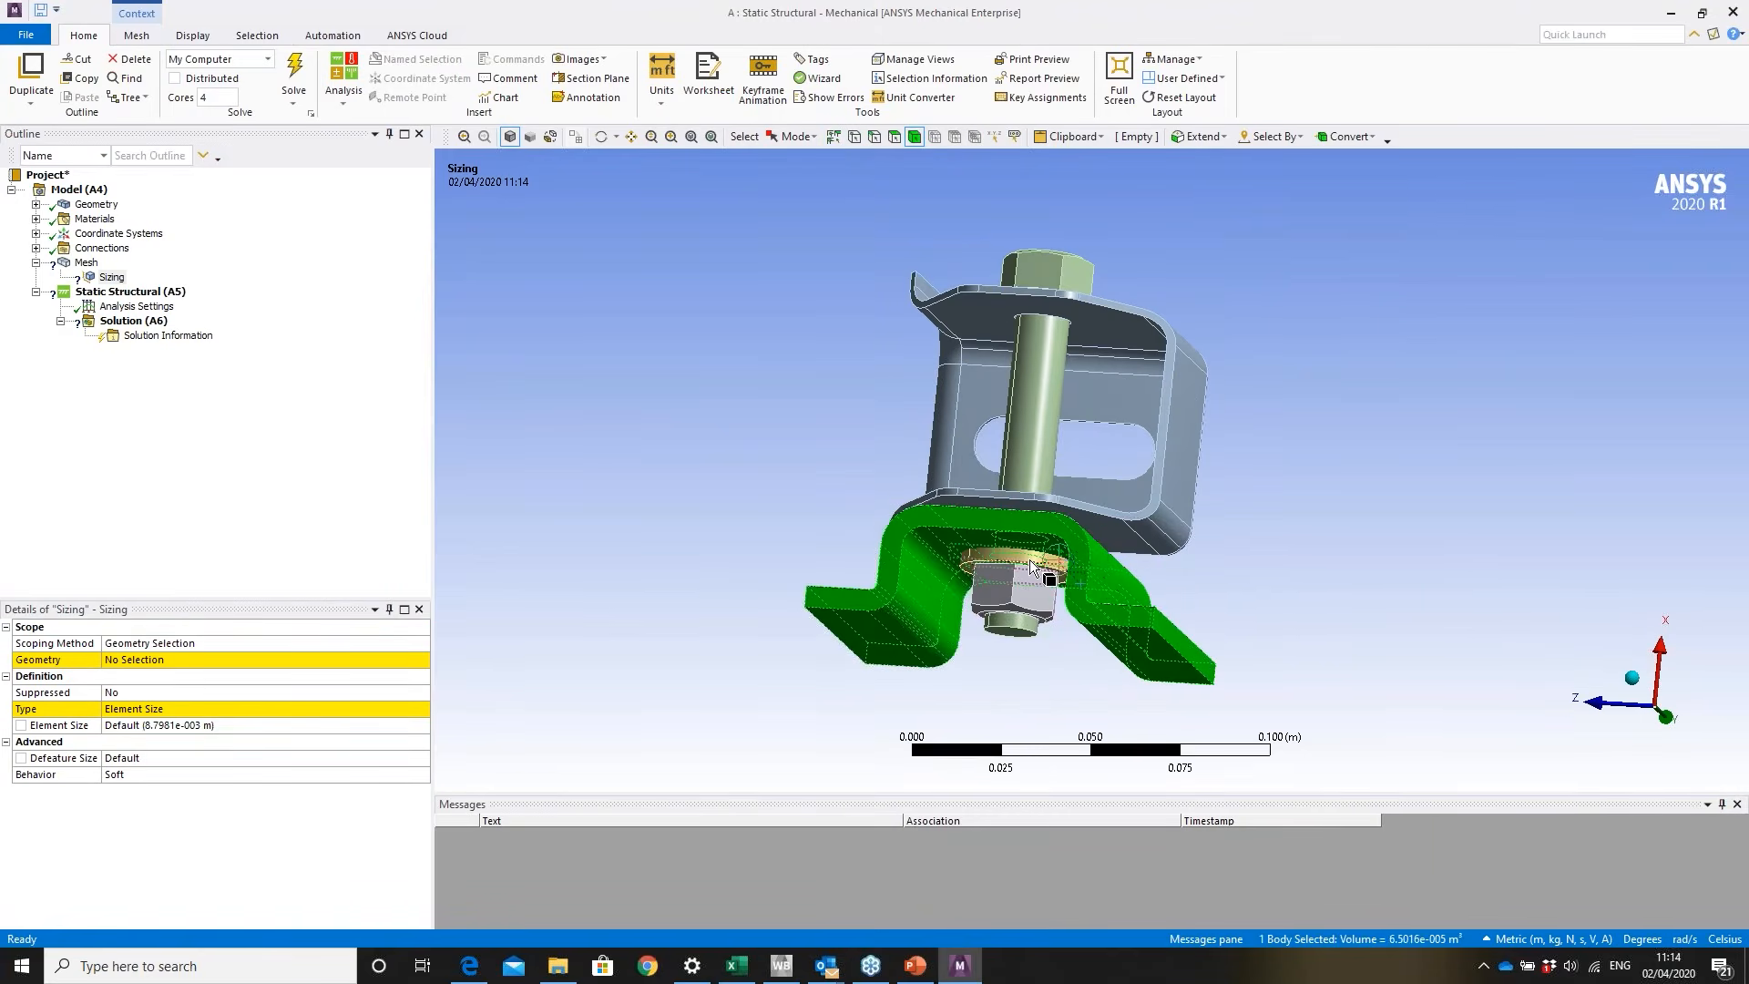
pyautogui.keyDown('ctrl'); pyautogui.click(1026, 594); pyautogui.keyUp('ctrl')
pyautogui.keyDown('ctrl'); pyautogui.click(1027, 594); pyautogui.keyUp('ctrl')
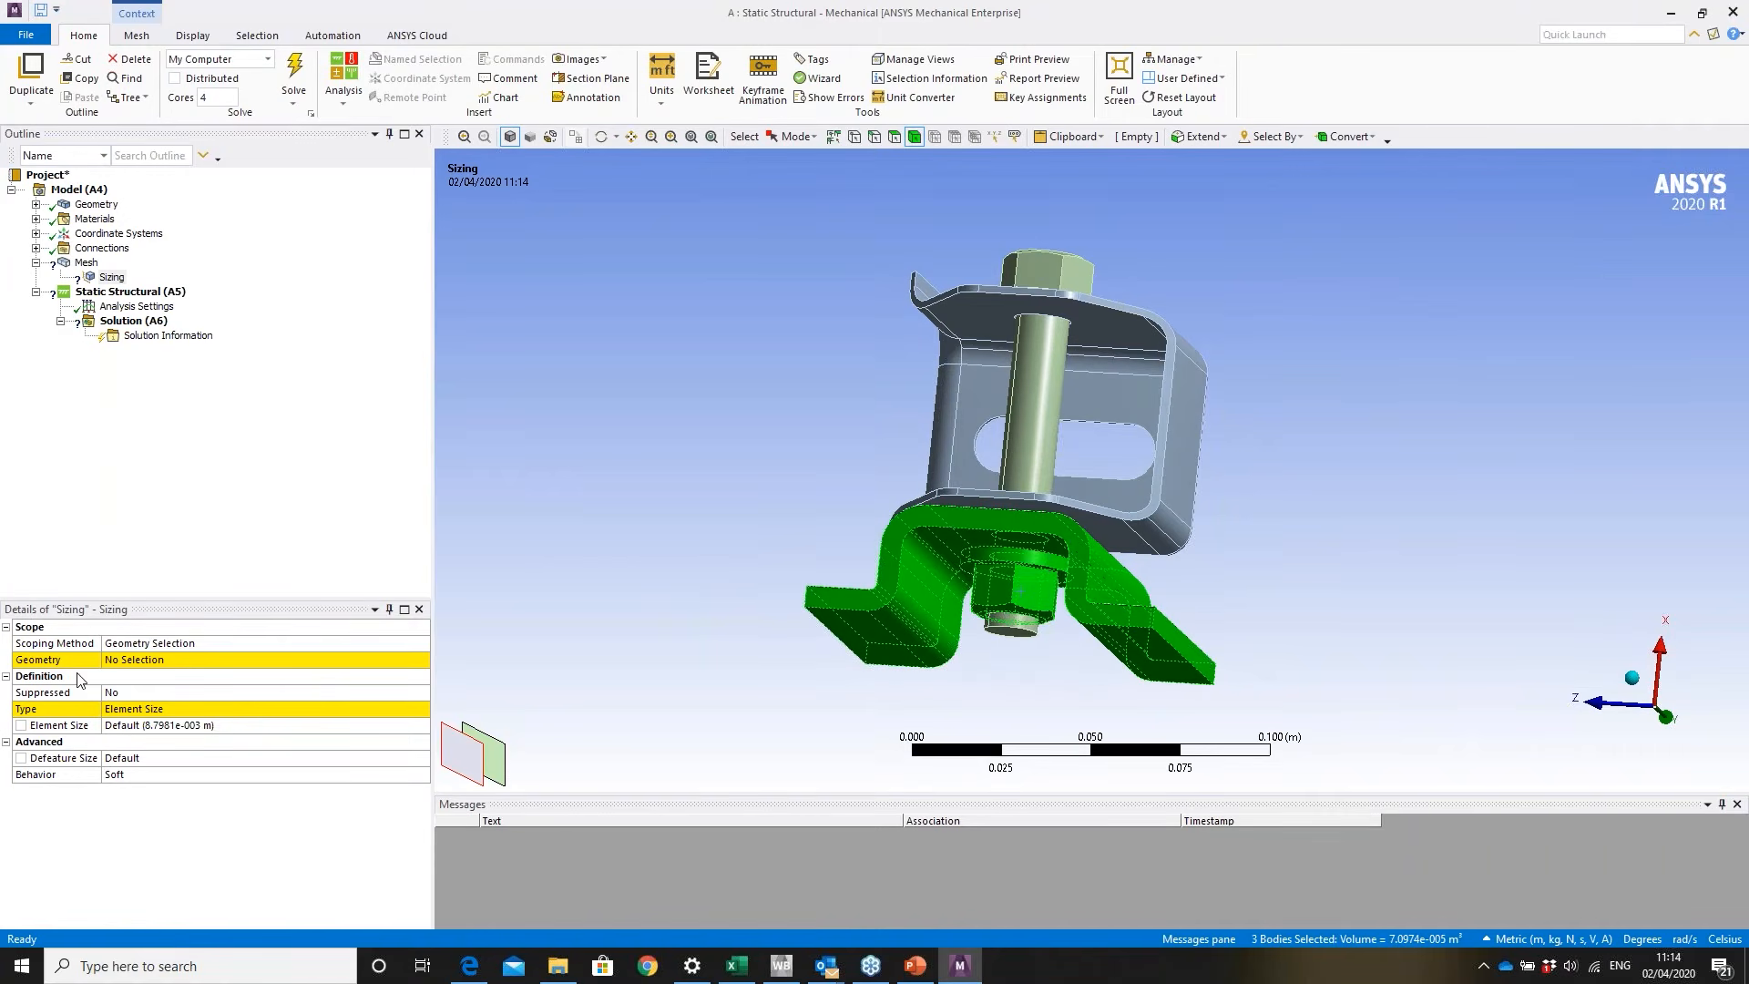
pyautogui.click(157, 661)
pyautogui.click(132, 659)
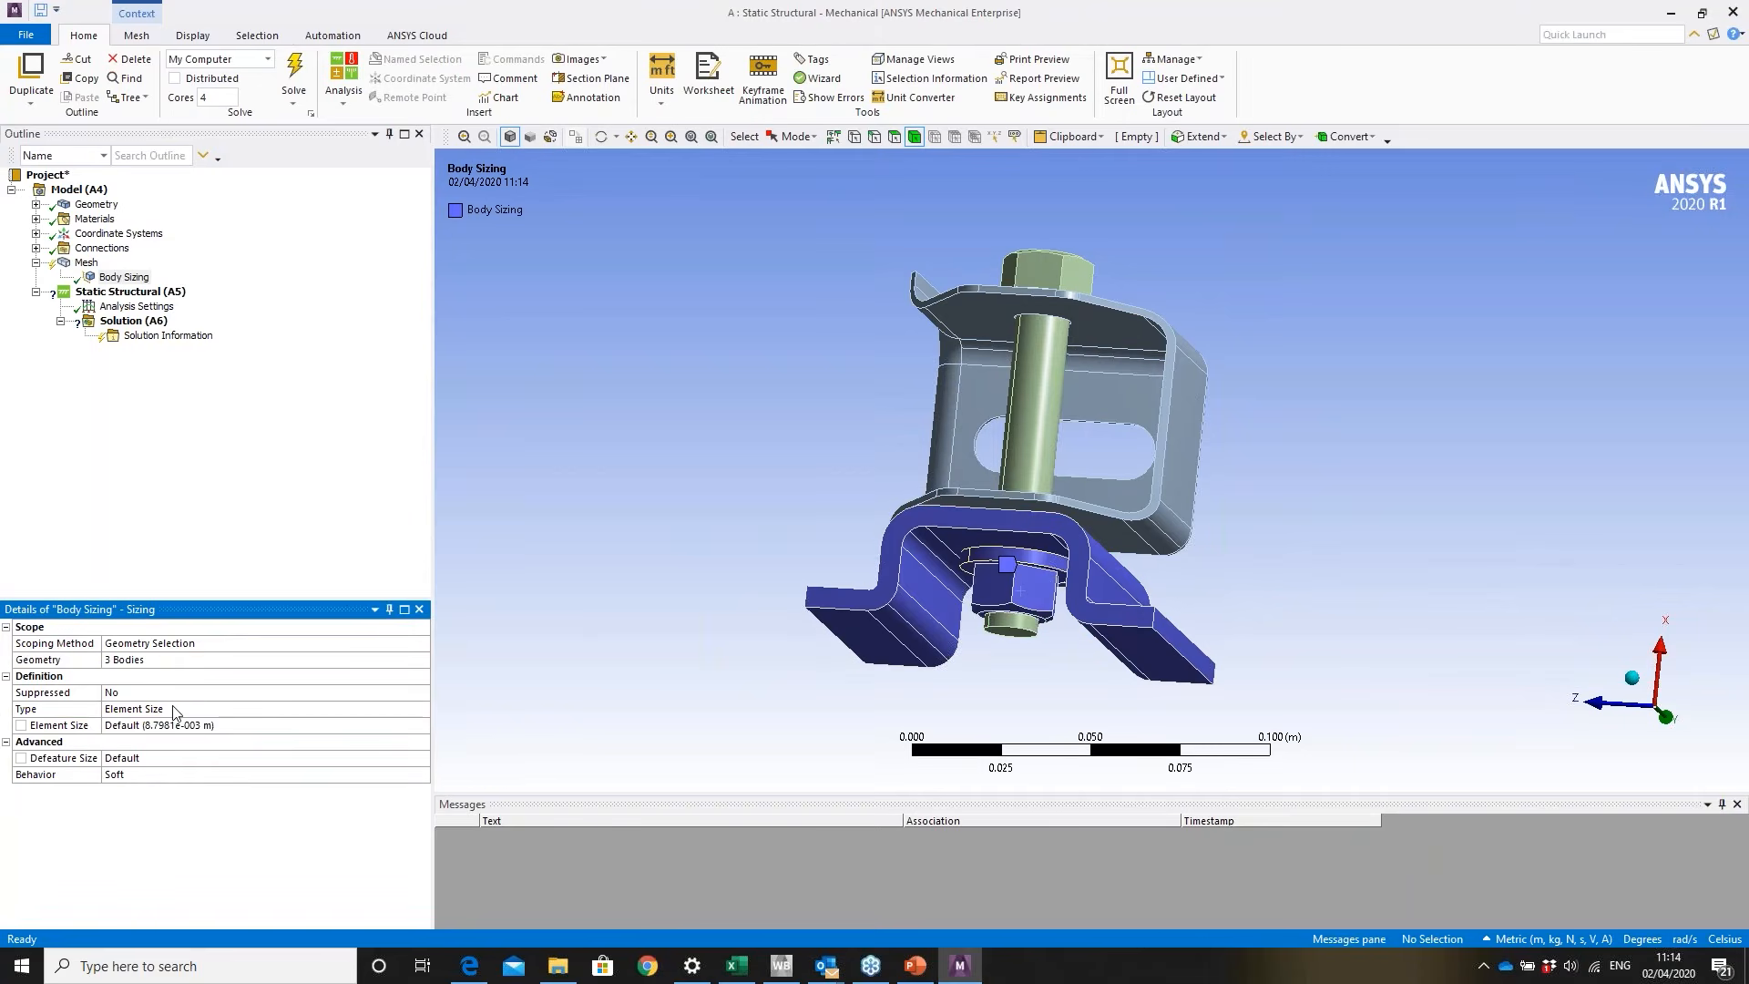
# - Set the body sizing's element size to 10.0 m and its behavior to Hard
pyautogui.click(238, 724)
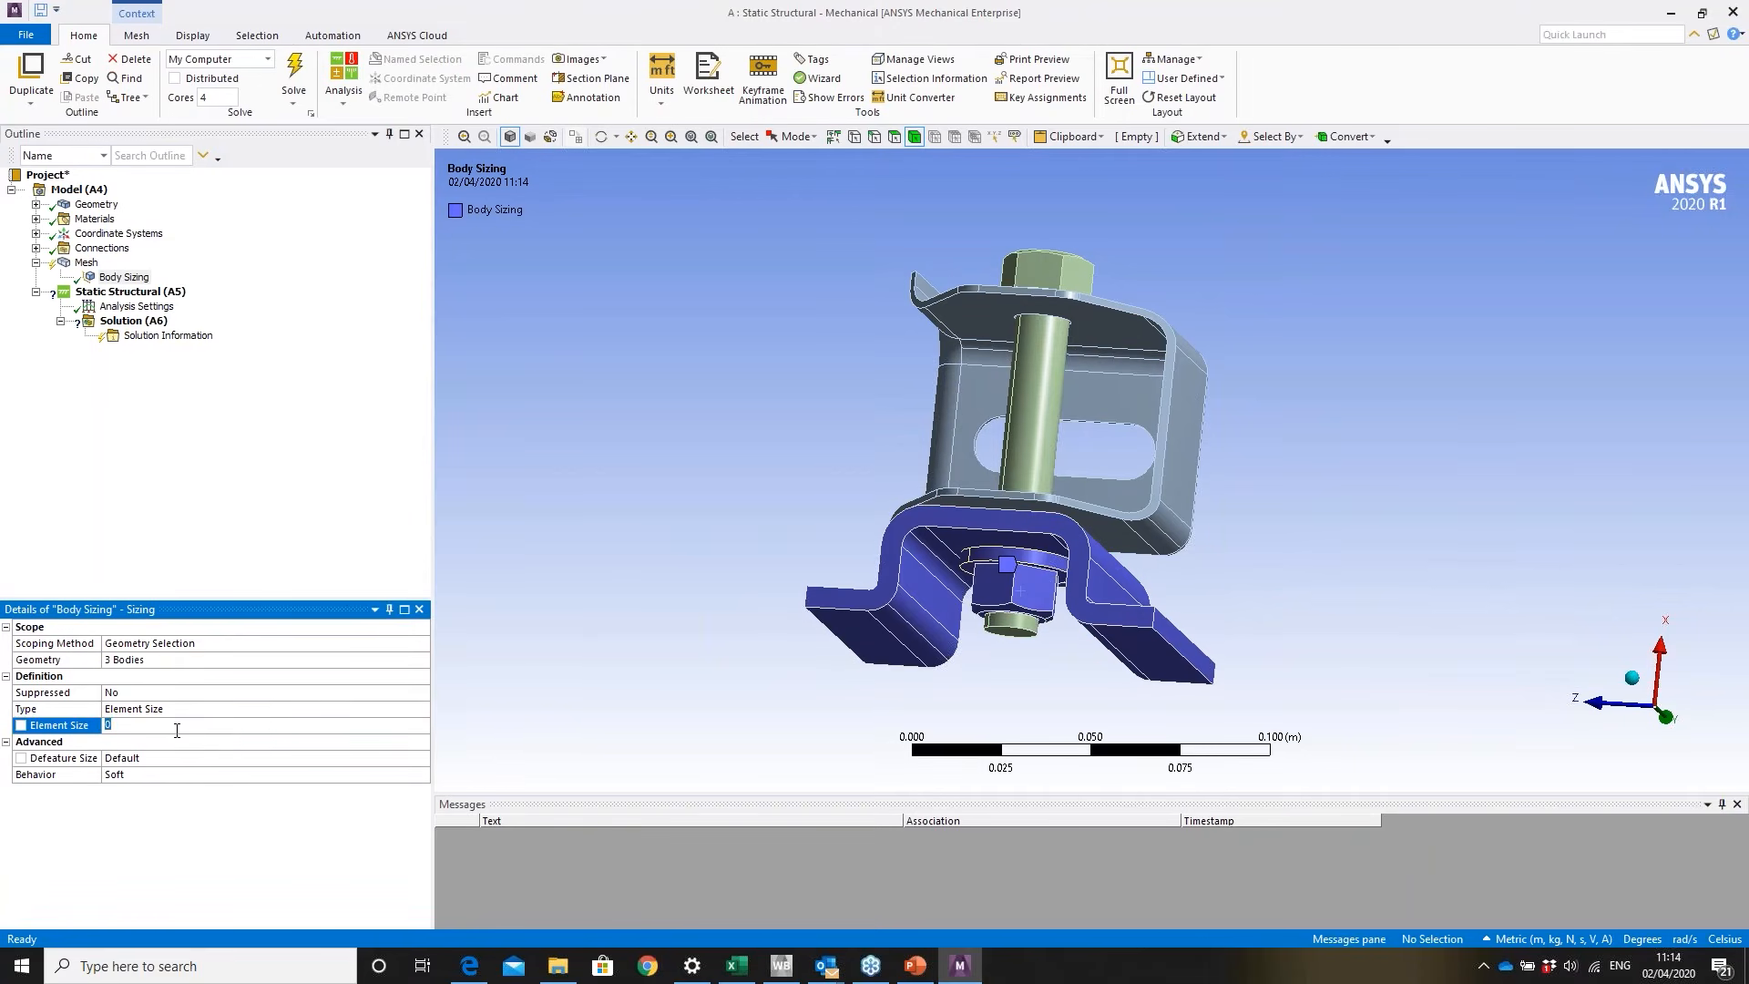
pyautogui.press('Return')
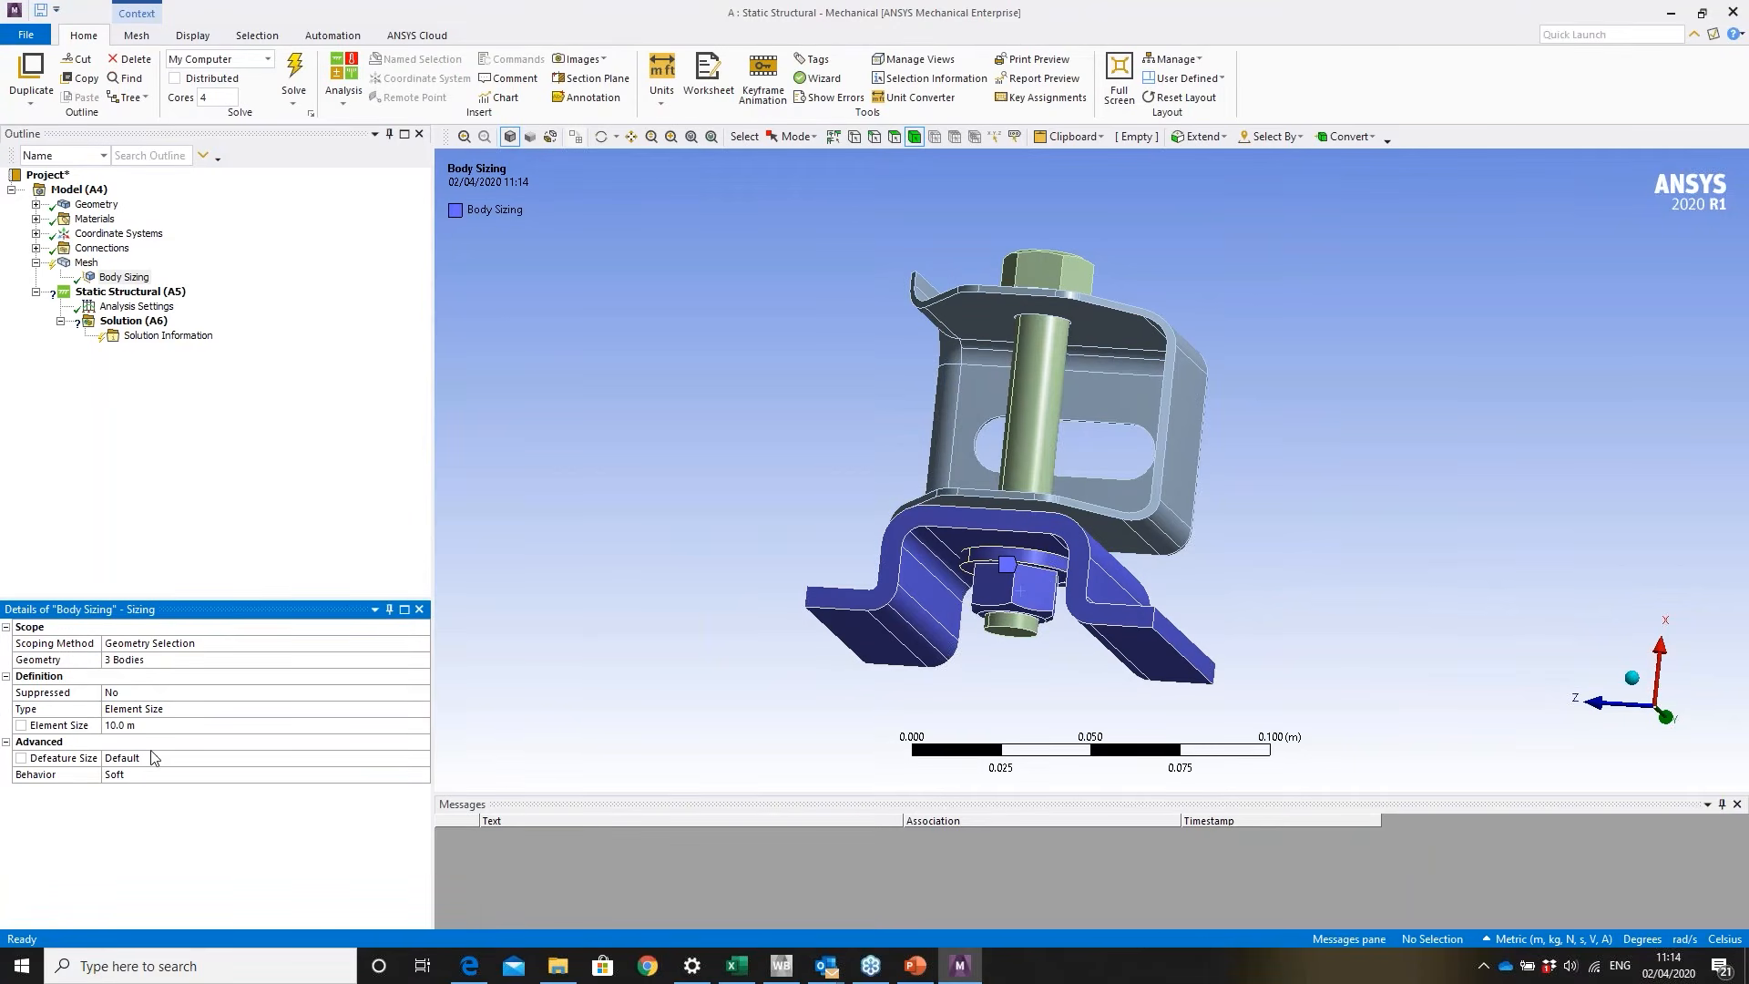
pyautogui.click(139, 775)
pyautogui.click(421, 775)
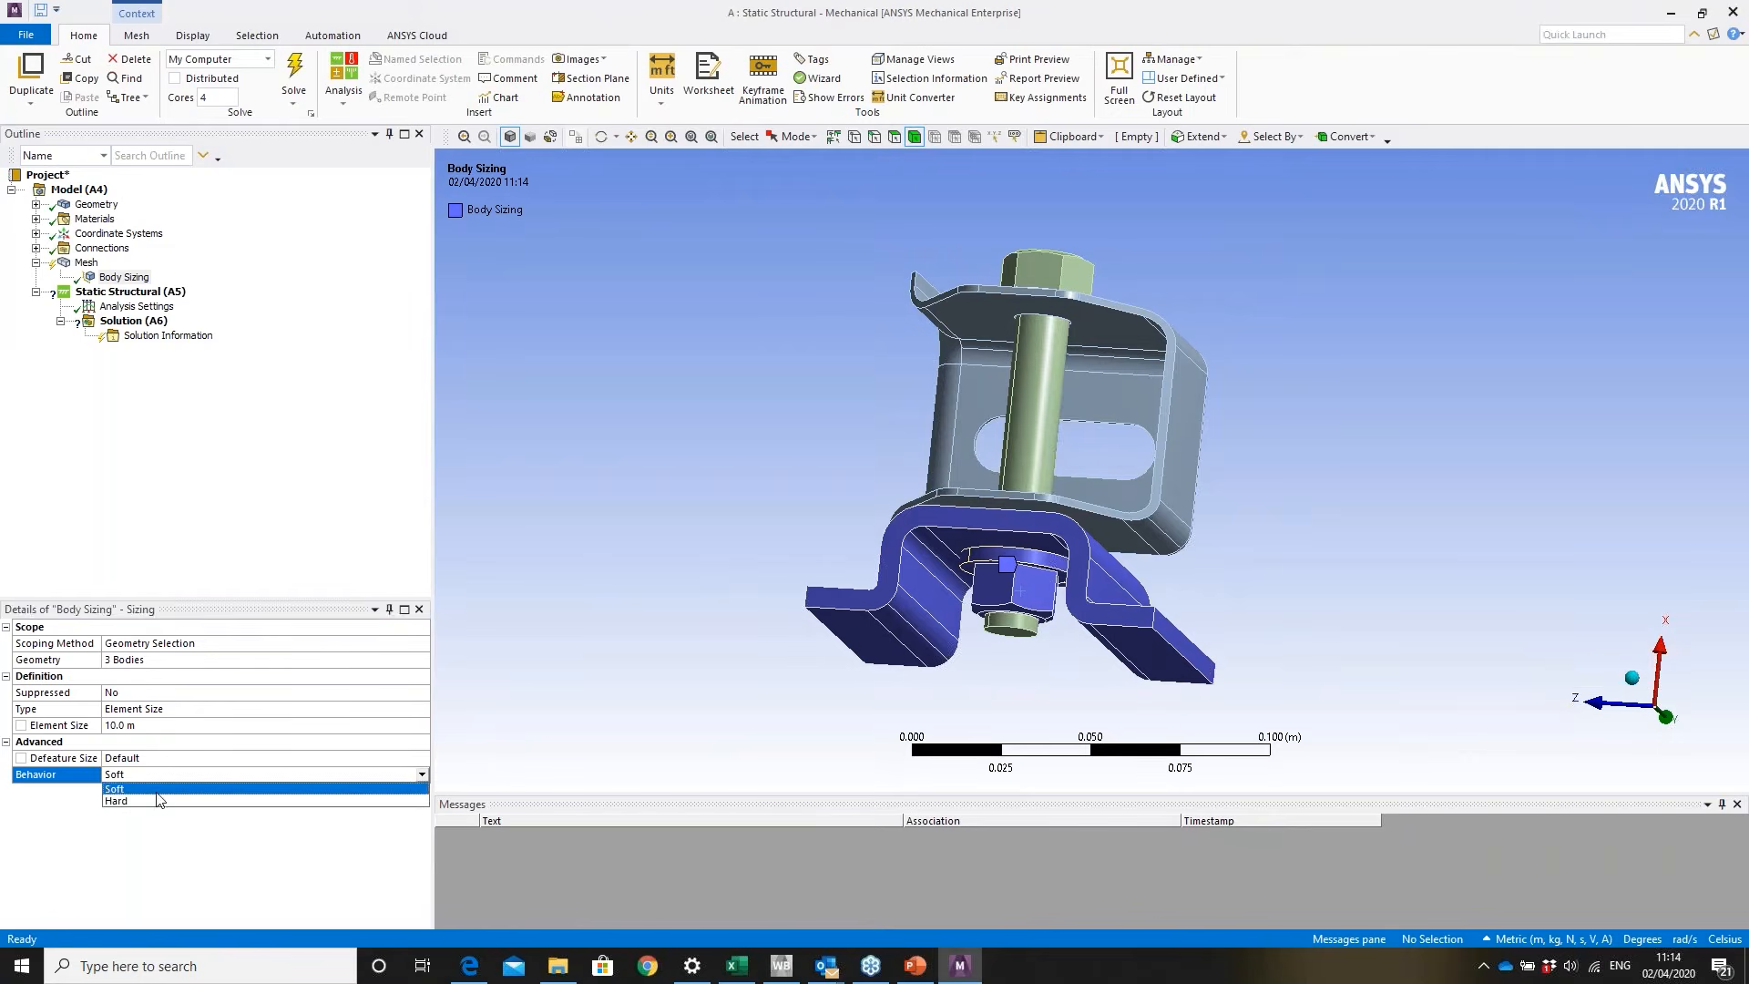
pyautogui.click(150, 805)
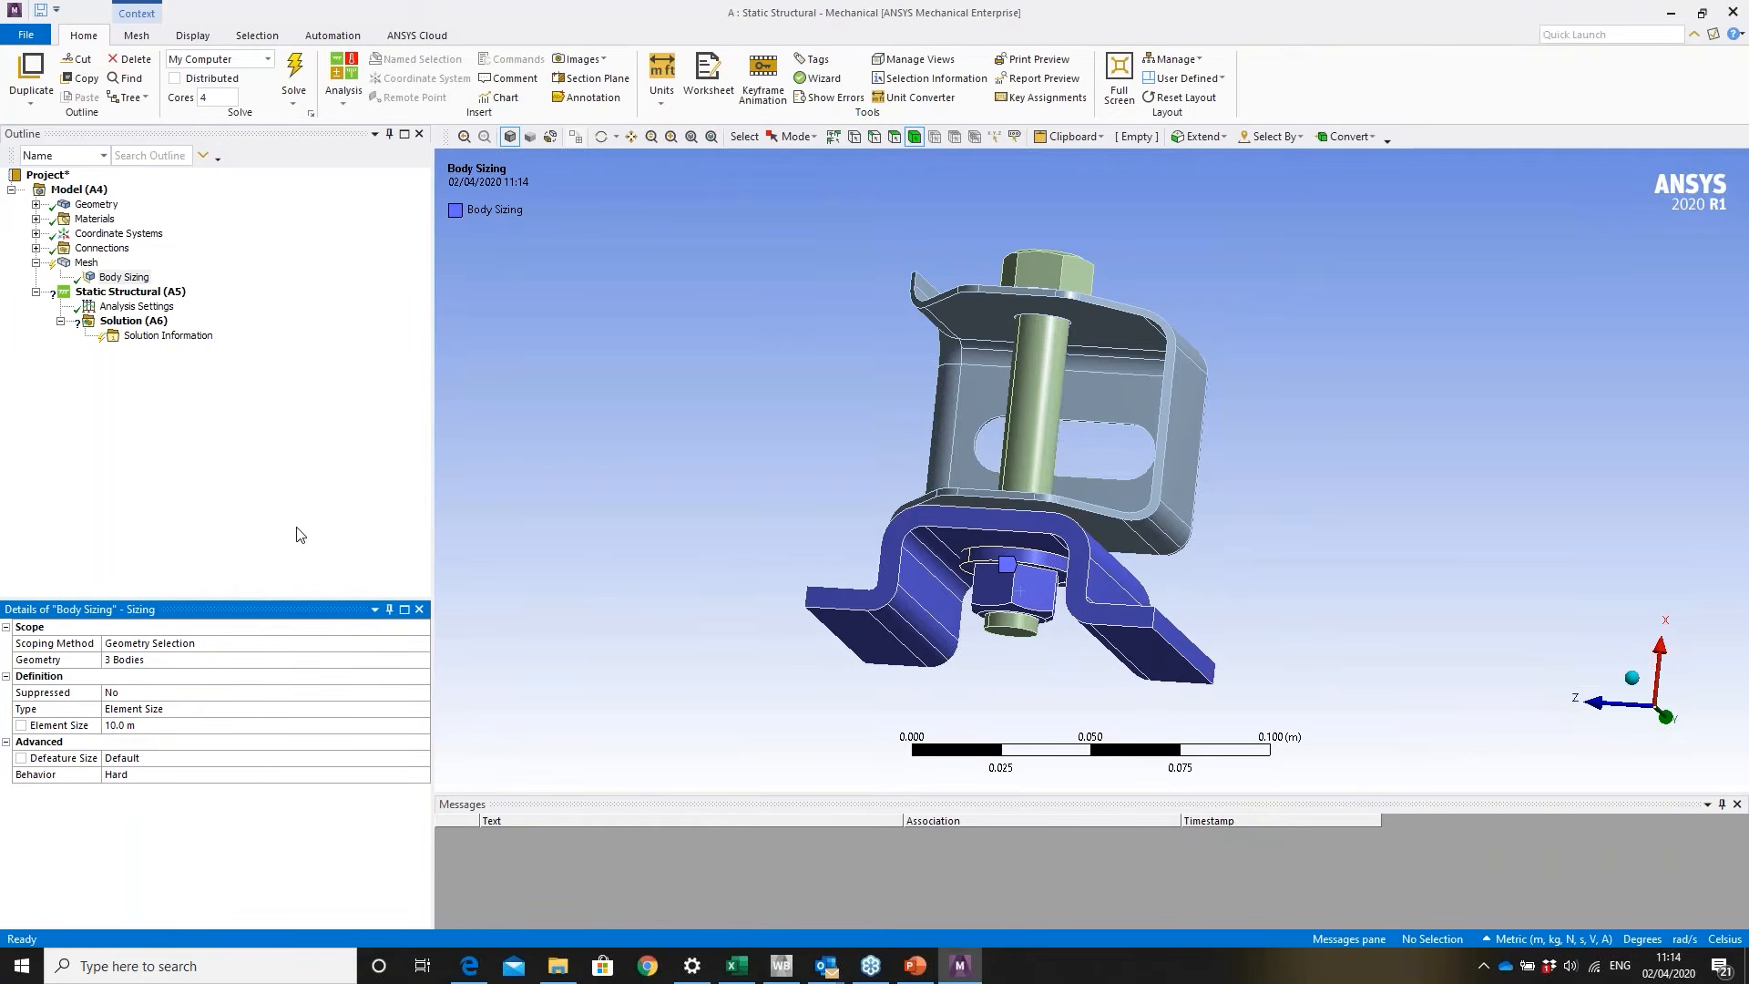
# - Generate the mesh of the whole assembly with the current size settings
pyautogui.moveTo(762, 332); pyautogui.dragTo(738, 403, button='middle')
pyautogui.rightClick(91, 263)
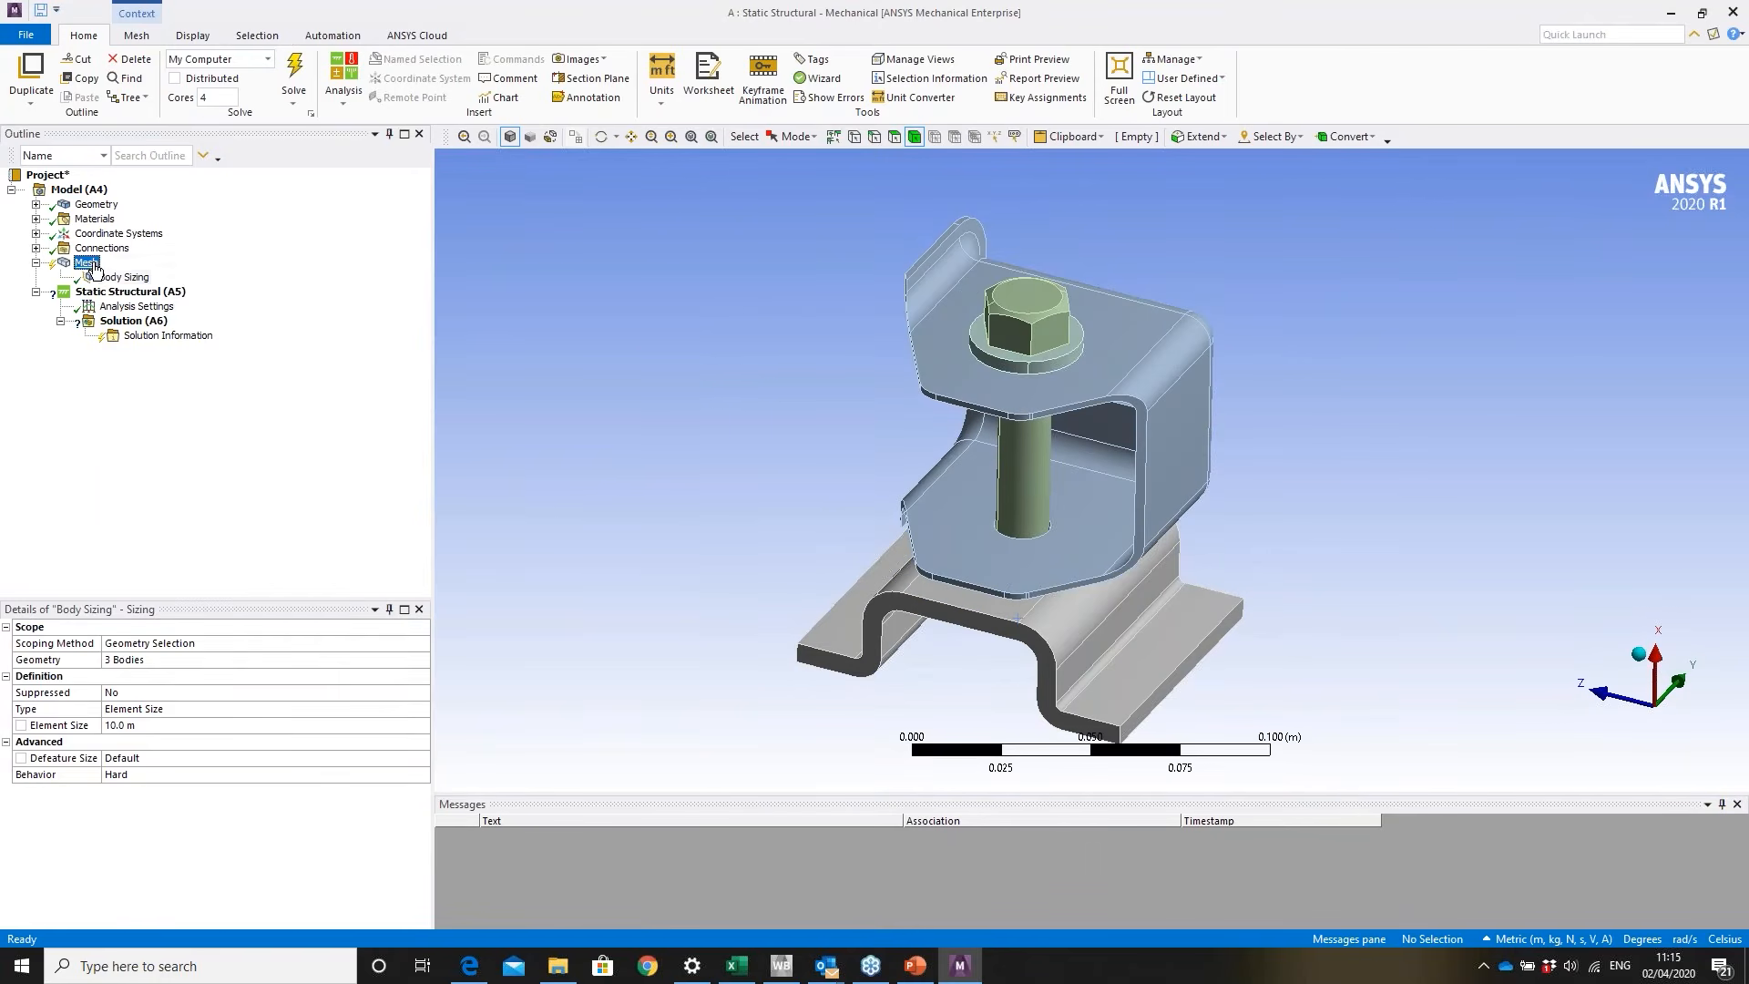
pyautogui.click(185, 324)
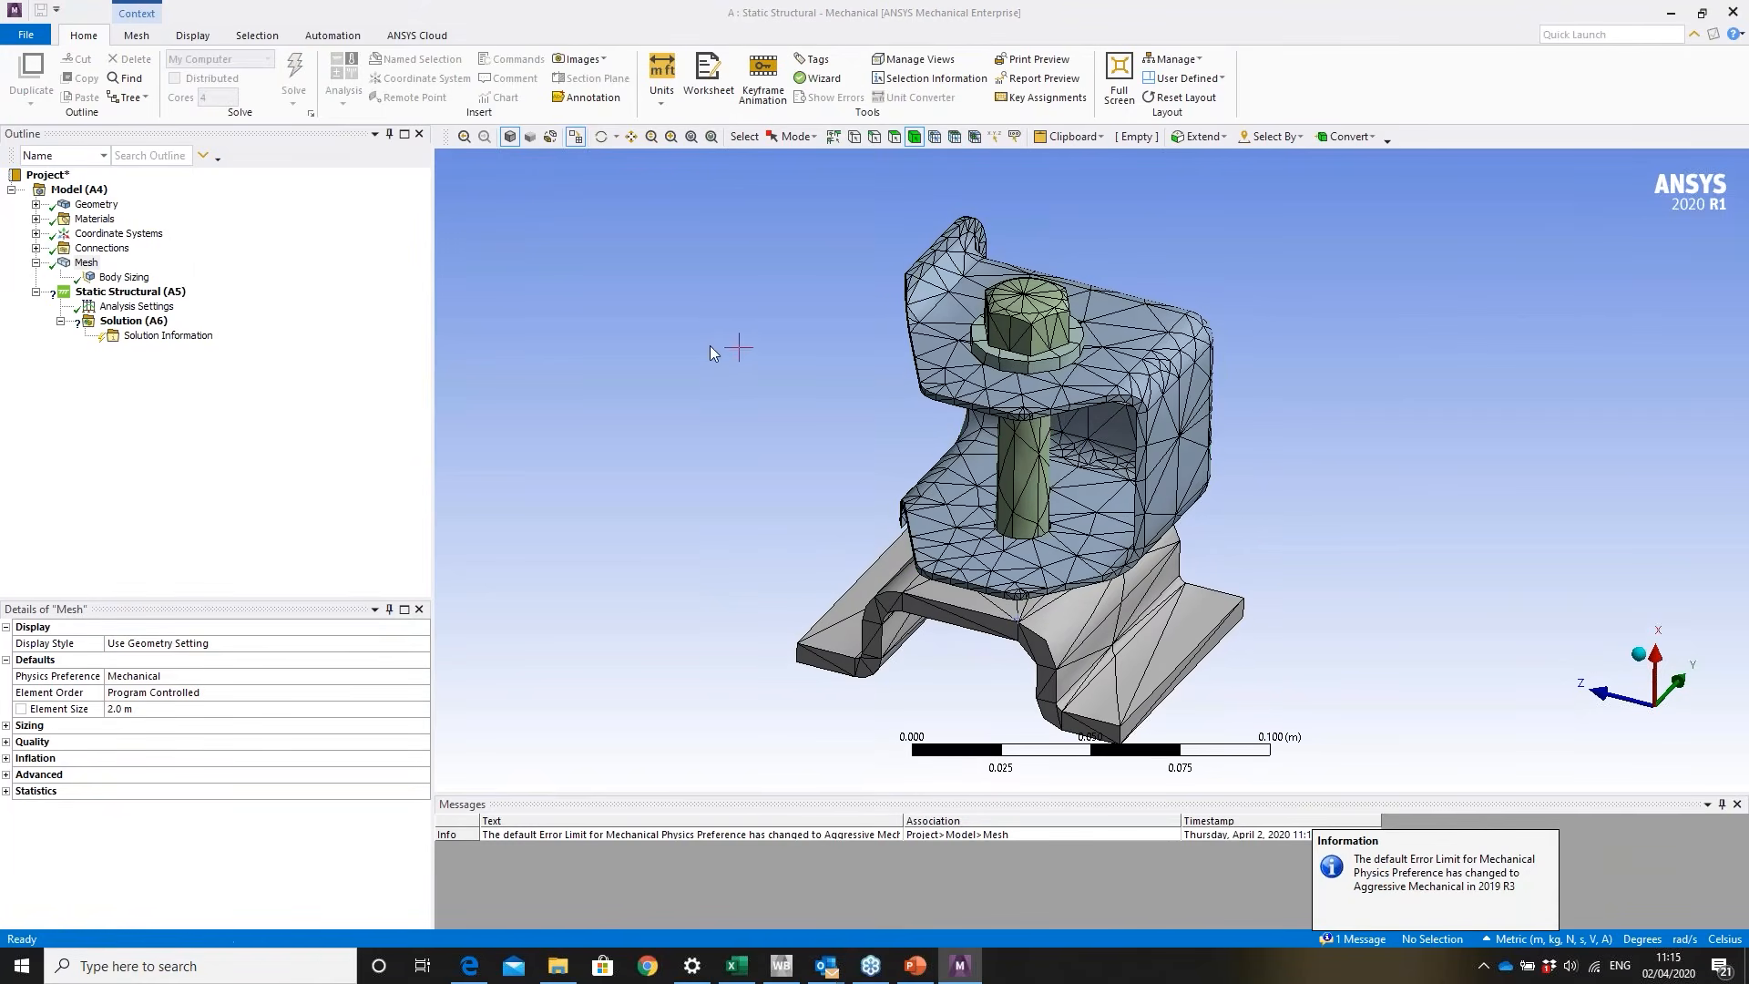
# - Change the unit system to Metric (mm, kg, N, s, mV, mA) and set the global mesh element size to 2.0 mm
pyautogui.click(86, 263)
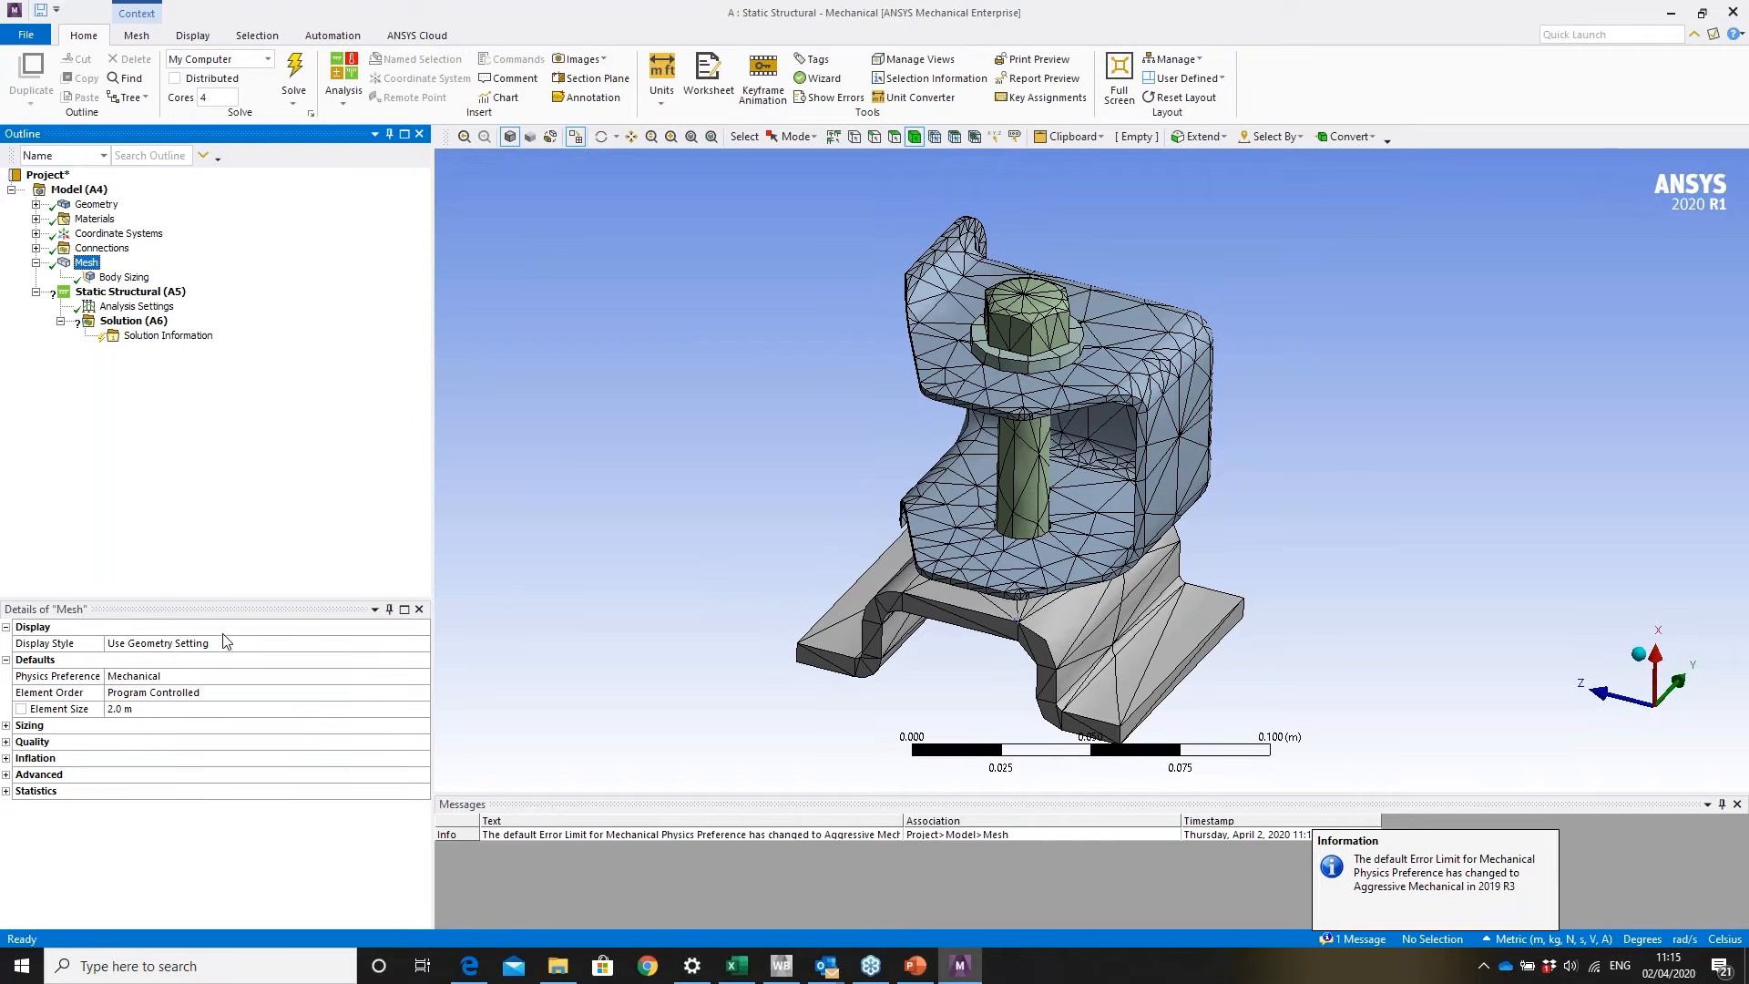
pyautogui.click(229, 679)
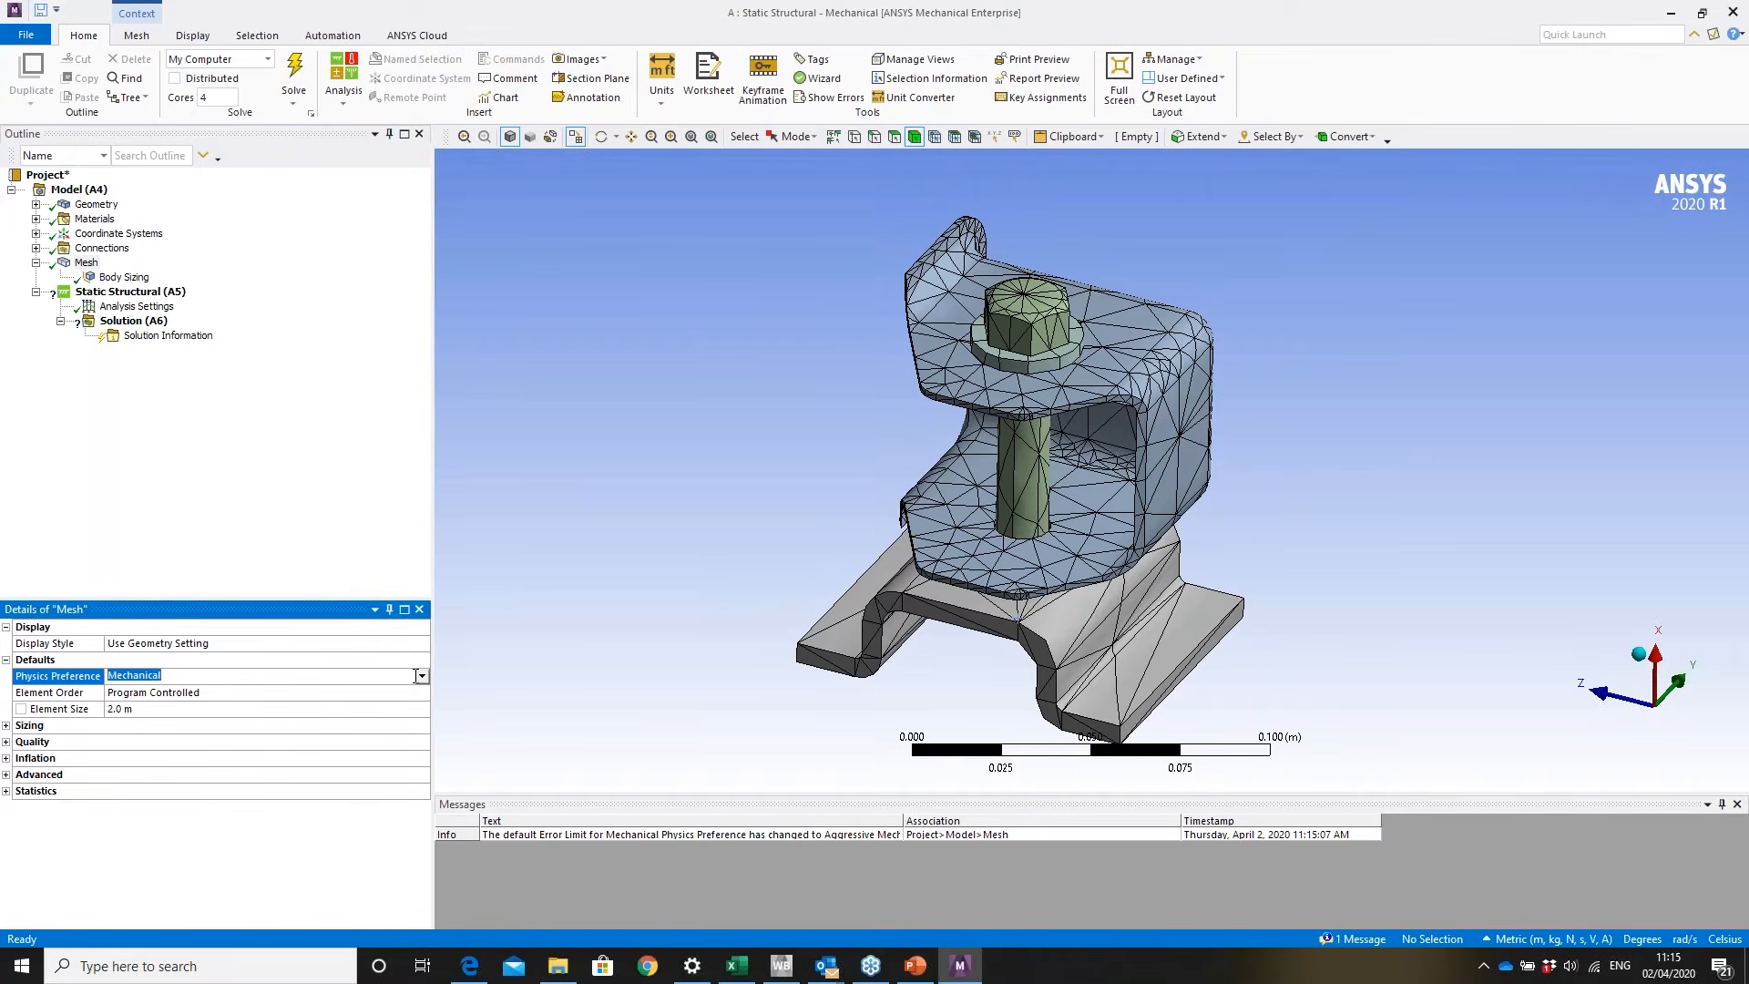
pyautogui.click(662, 91)
pyautogui.click(684, 179)
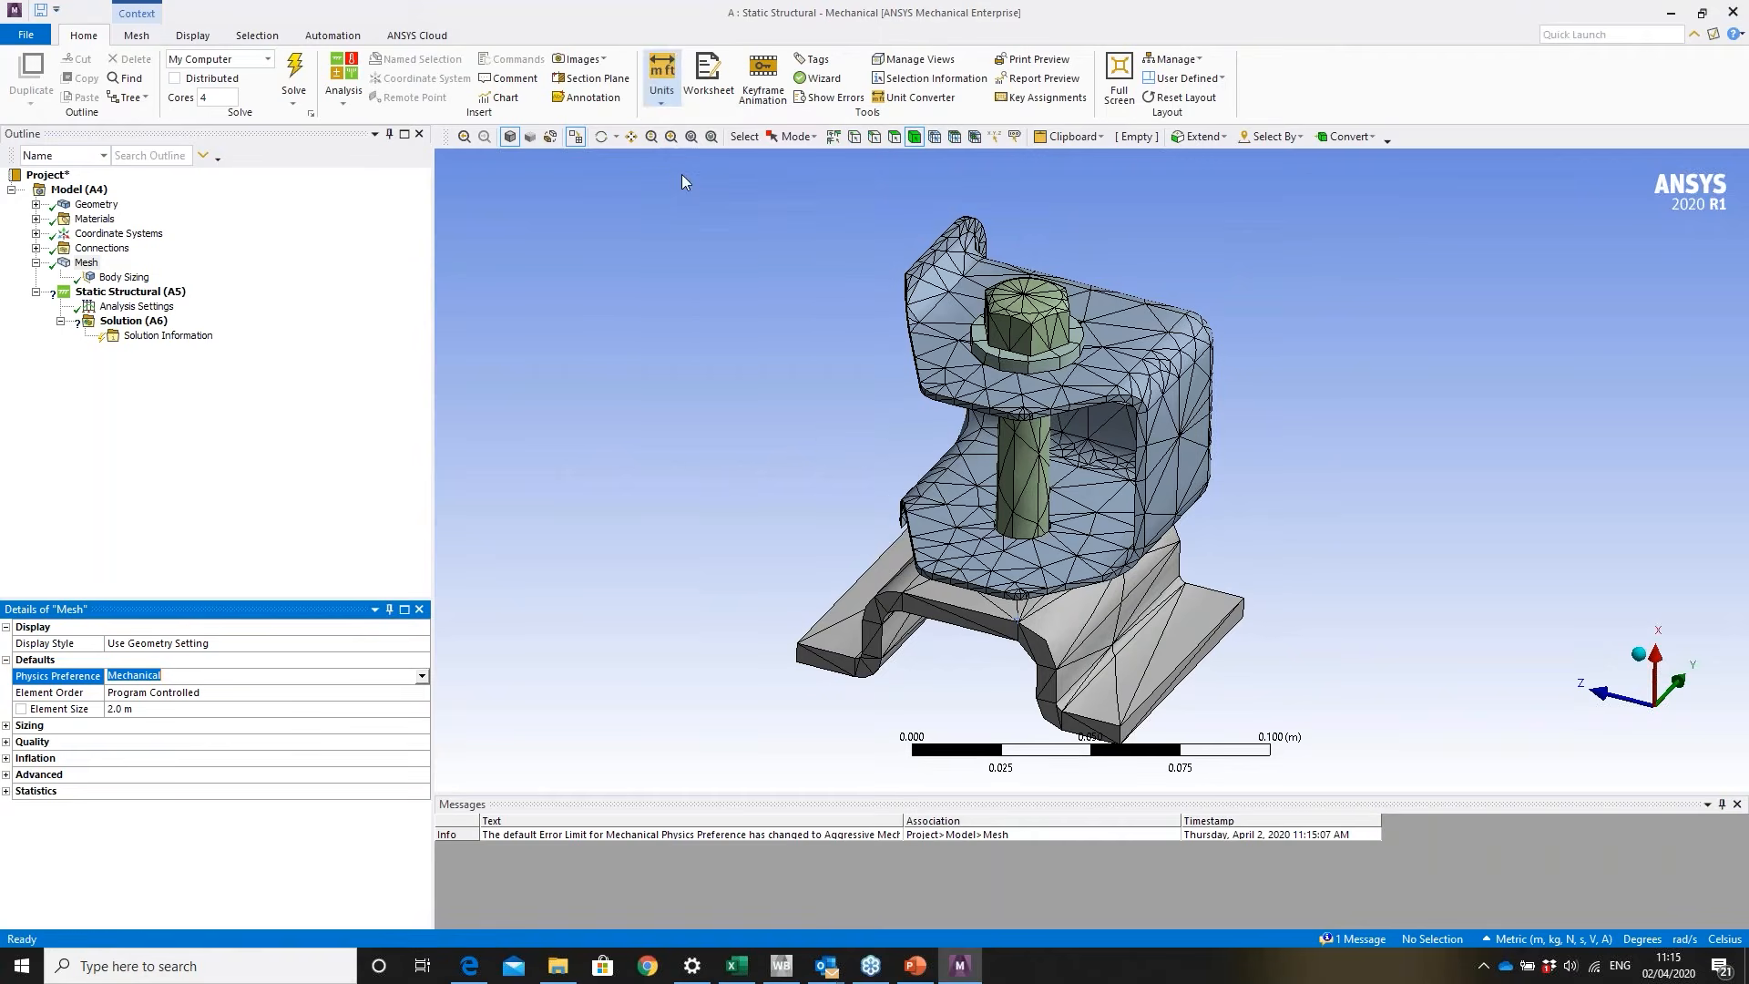
pyautogui.click(187, 708)
pyautogui.write('2')
pyautogui.press('Return')
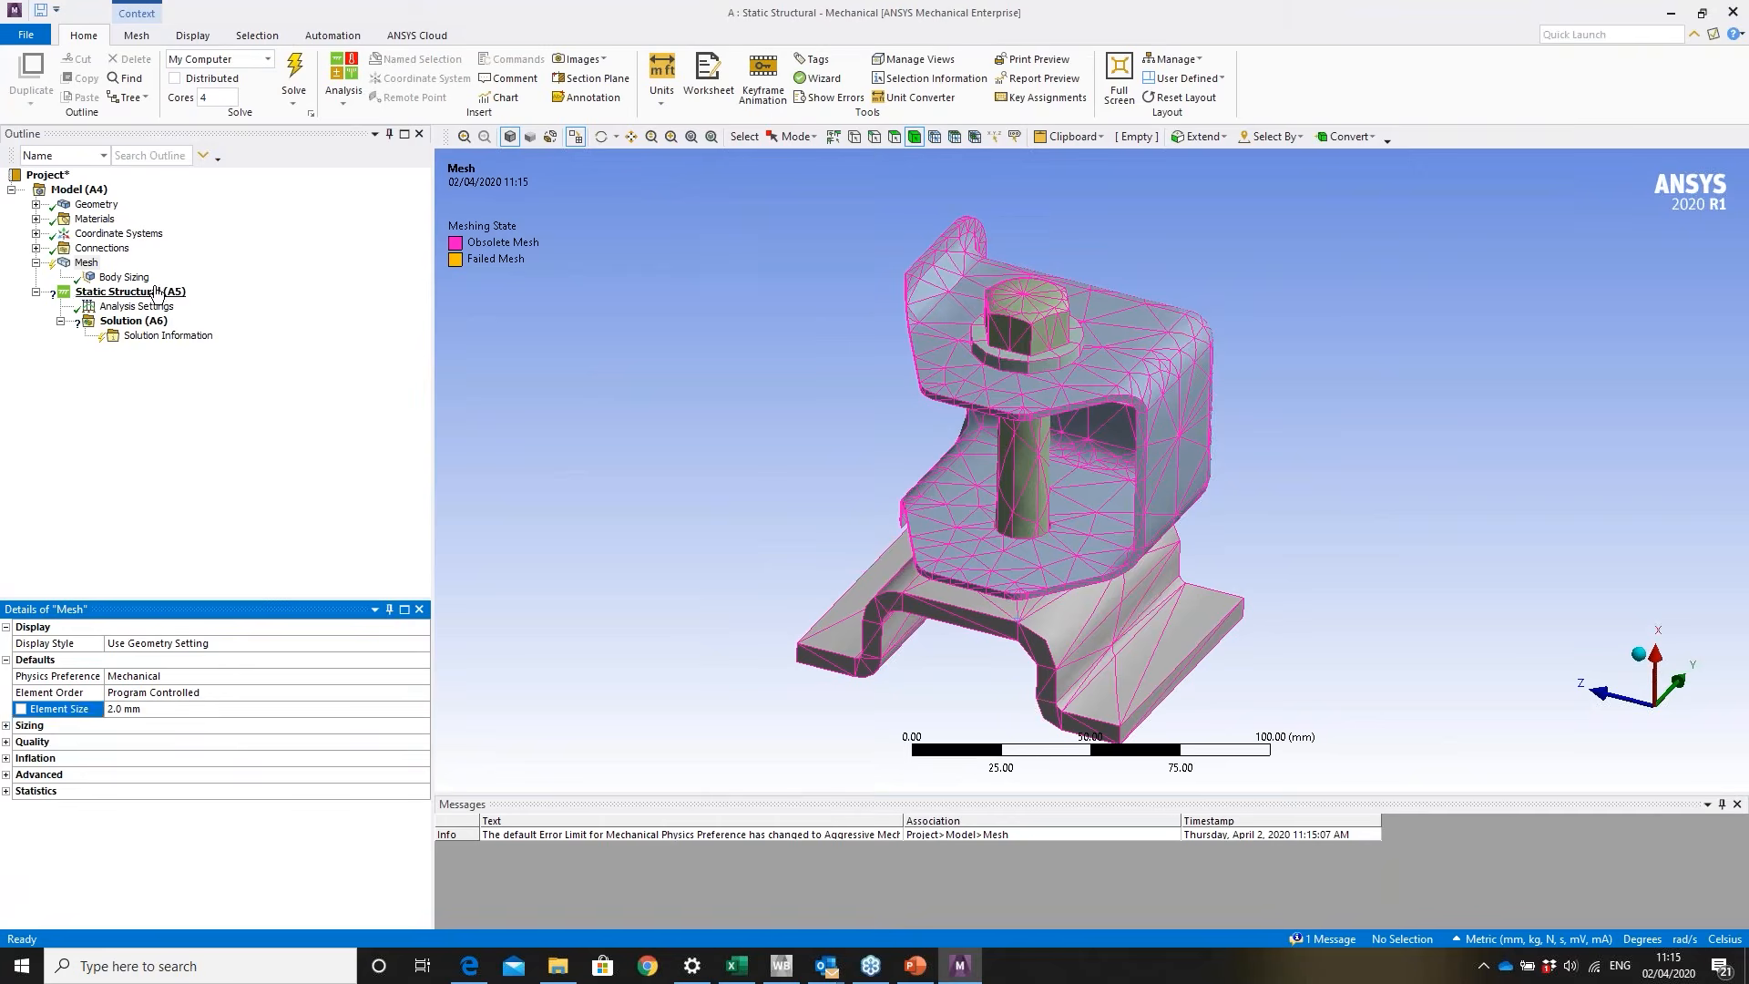
# - Set the body sizing's element size to 10.0 mm and regenerate the assembly's mesh
pyautogui.click(143, 278)
pyautogui.click(212, 724)
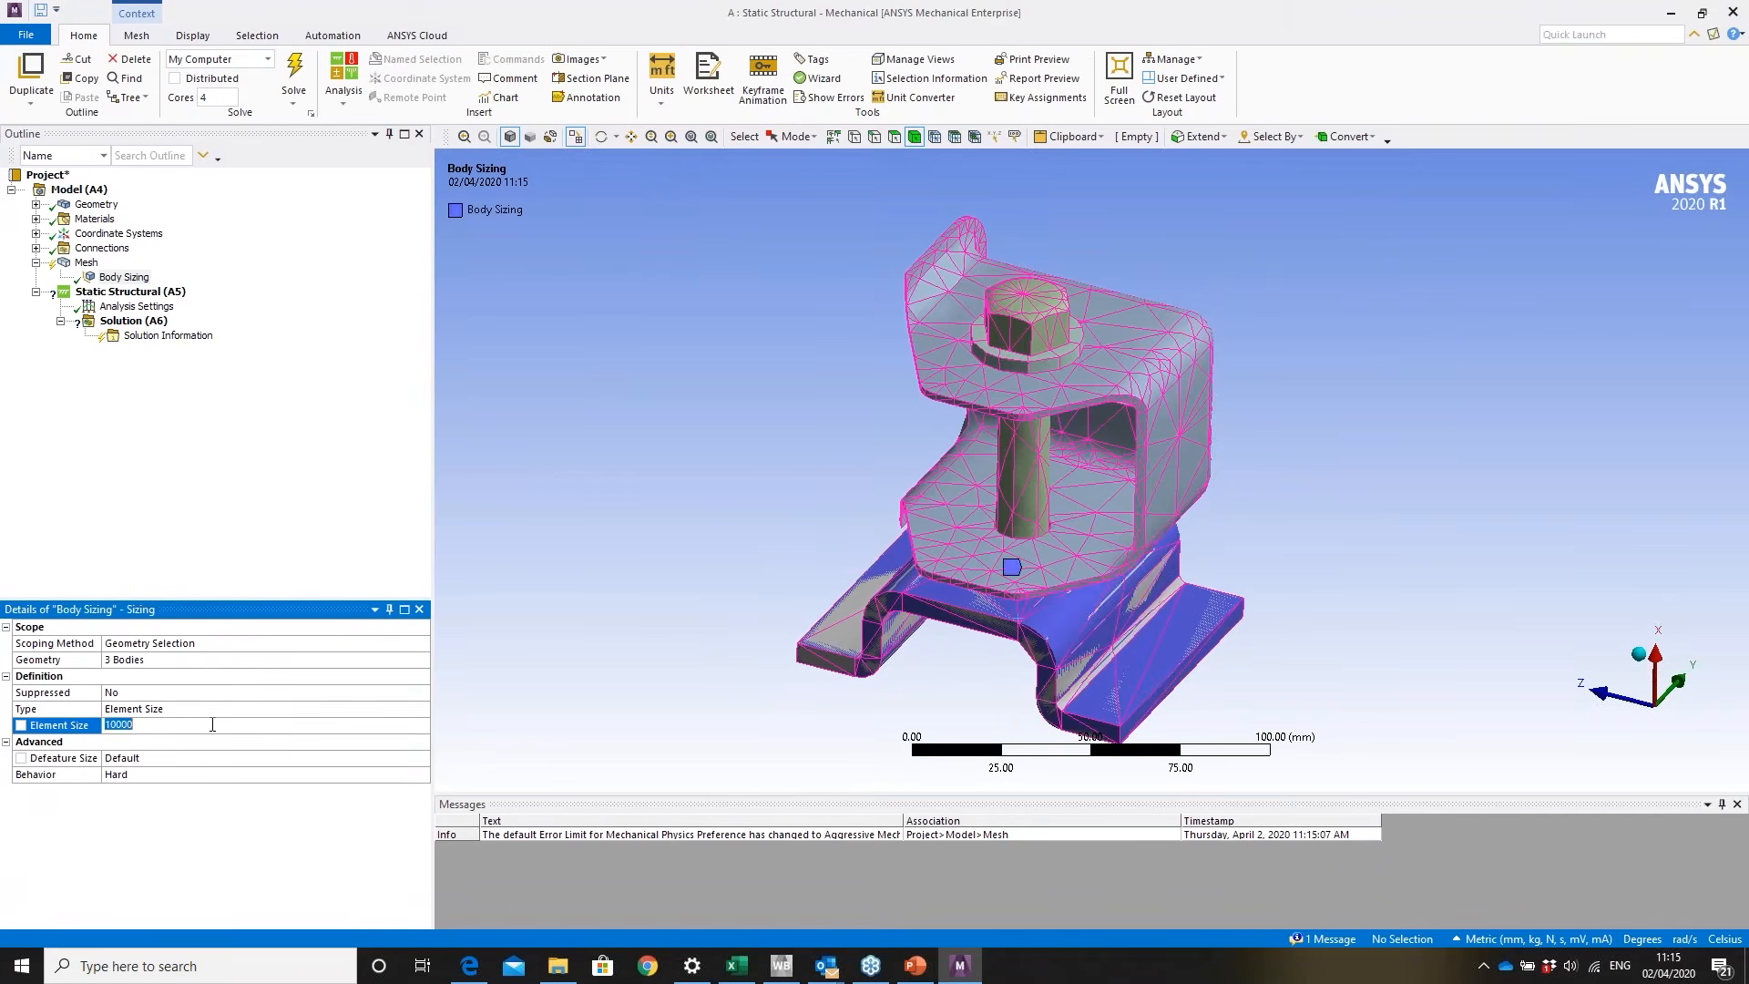
pyautogui.write('2')
pyautogui.write('0')
pyautogui.press('Return')
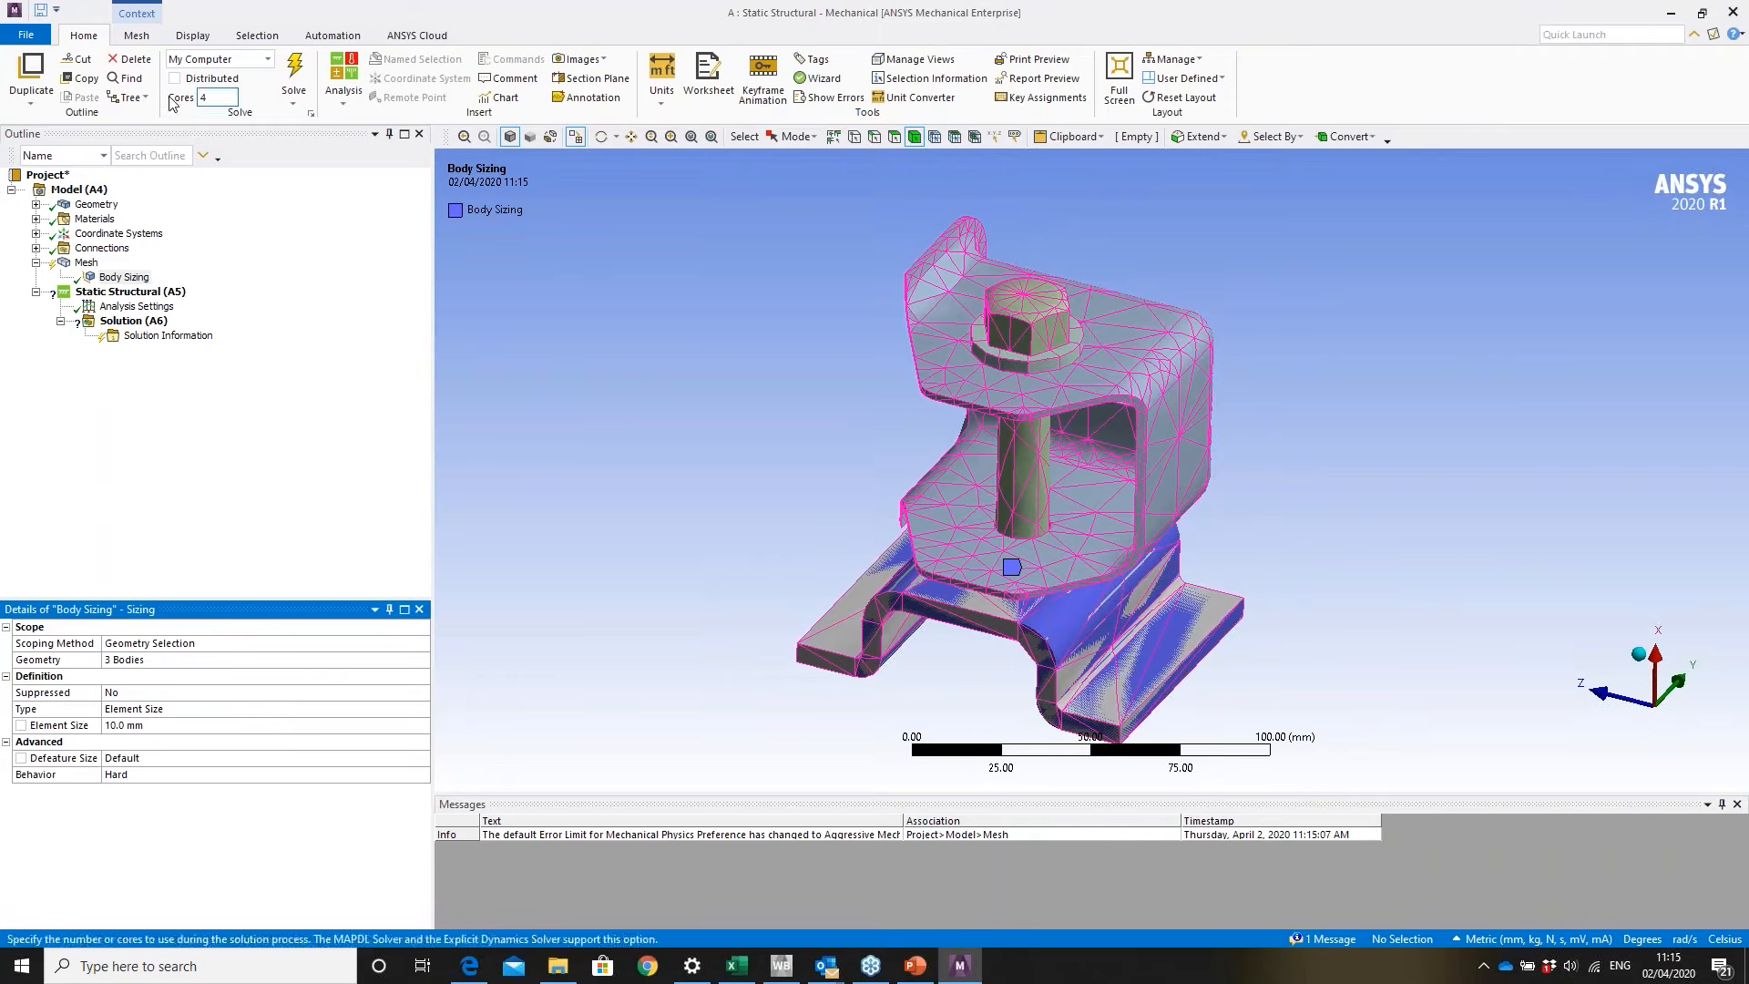
pyautogui.rightClick(84, 264)
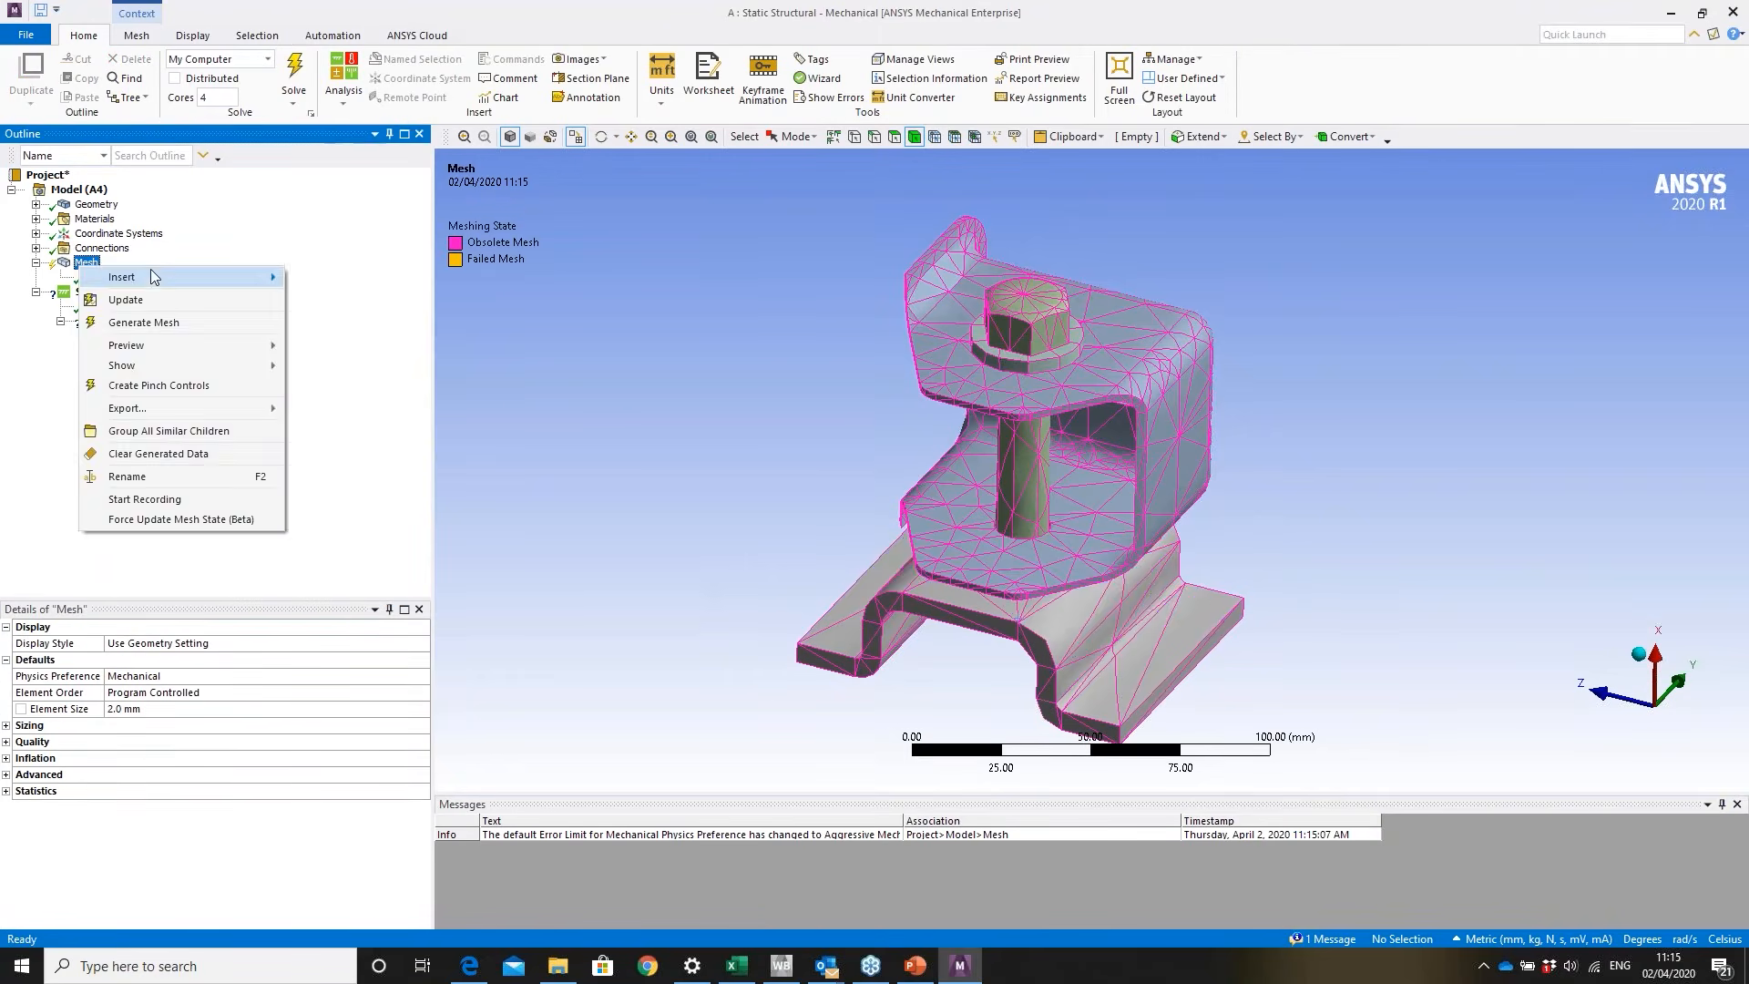
pyautogui.click(144, 323)
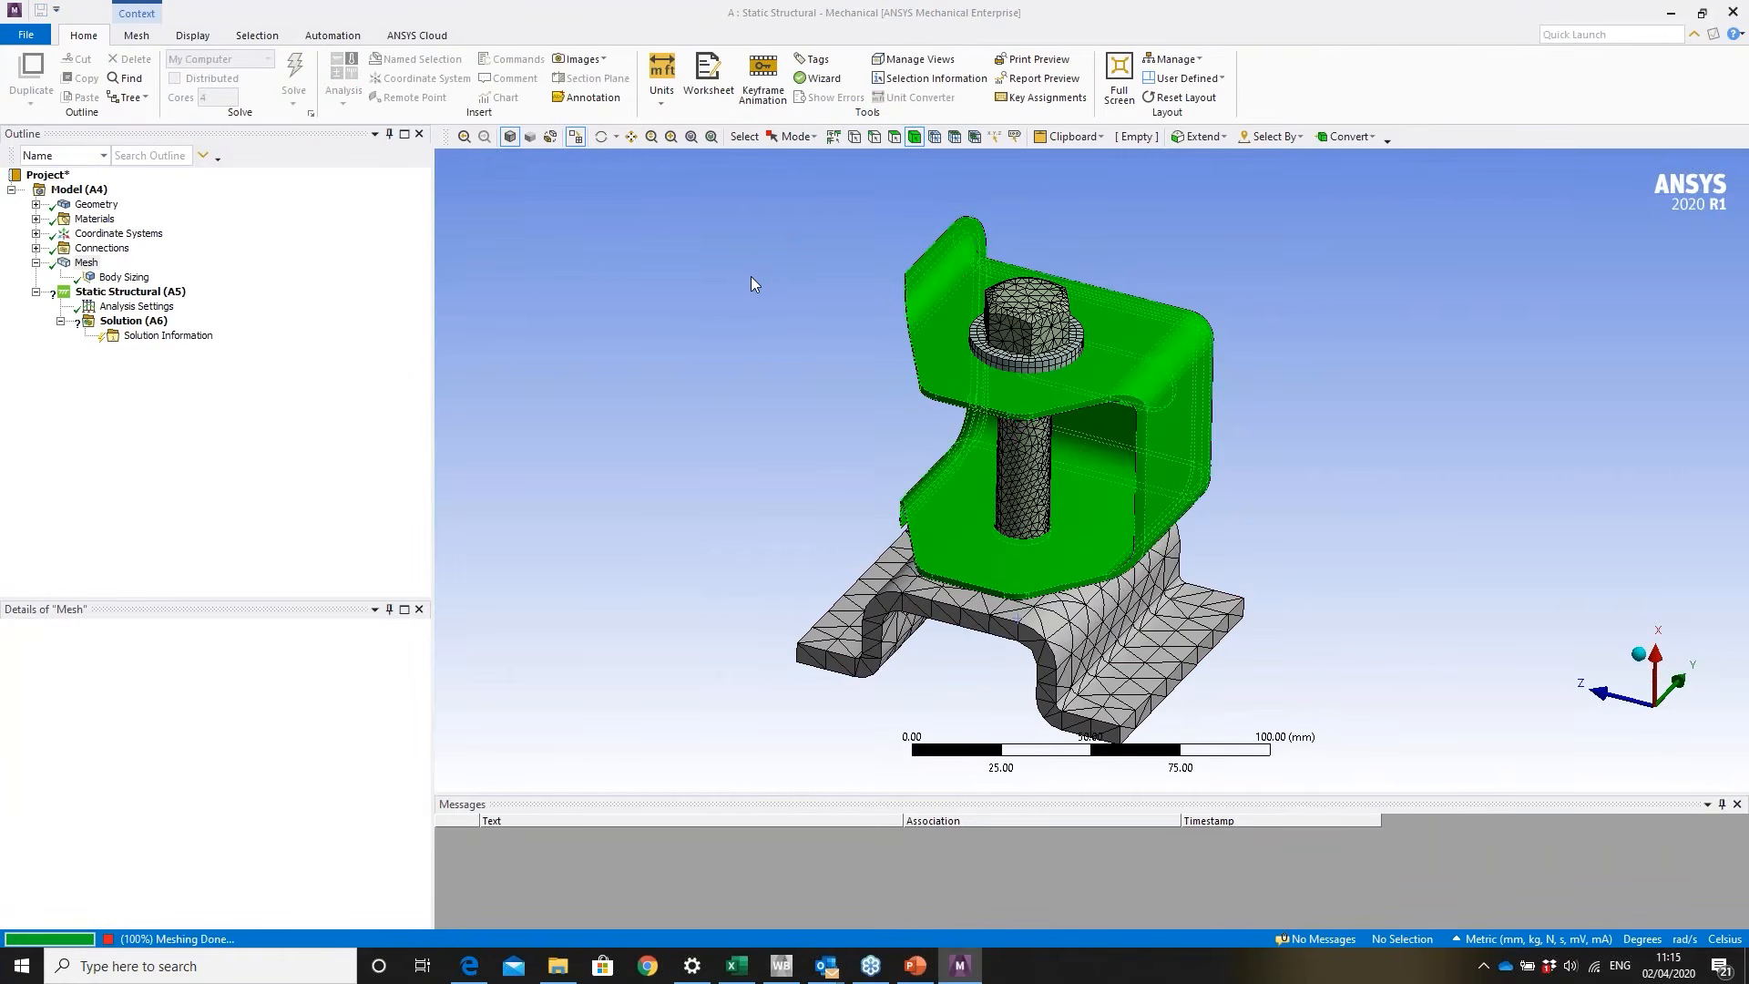
# - Add a Fixed Support on the two underside flange faces of the lower bracket
pyautogui.moveTo(931, 624); pyautogui.dragTo(908, 584, button='middle')
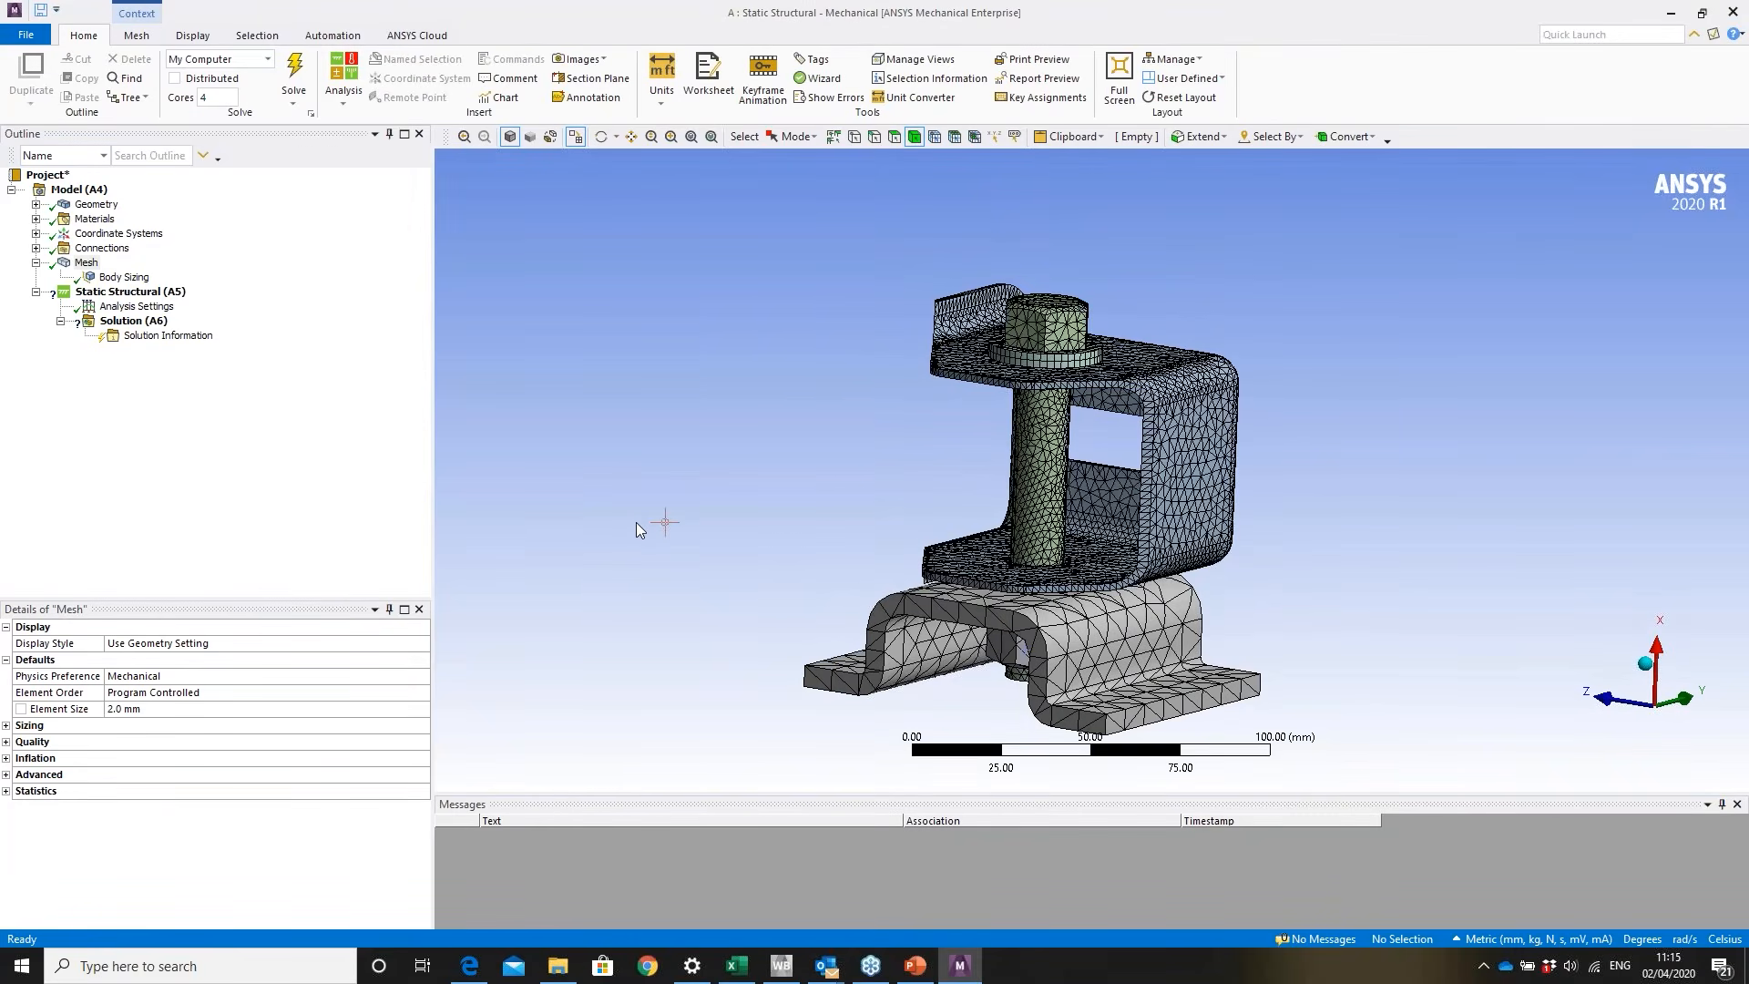
pyautogui.moveTo(1166, 626); pyautogui.dragTo(1047, 528, button='middle')
pyautogui.click(137, 294)
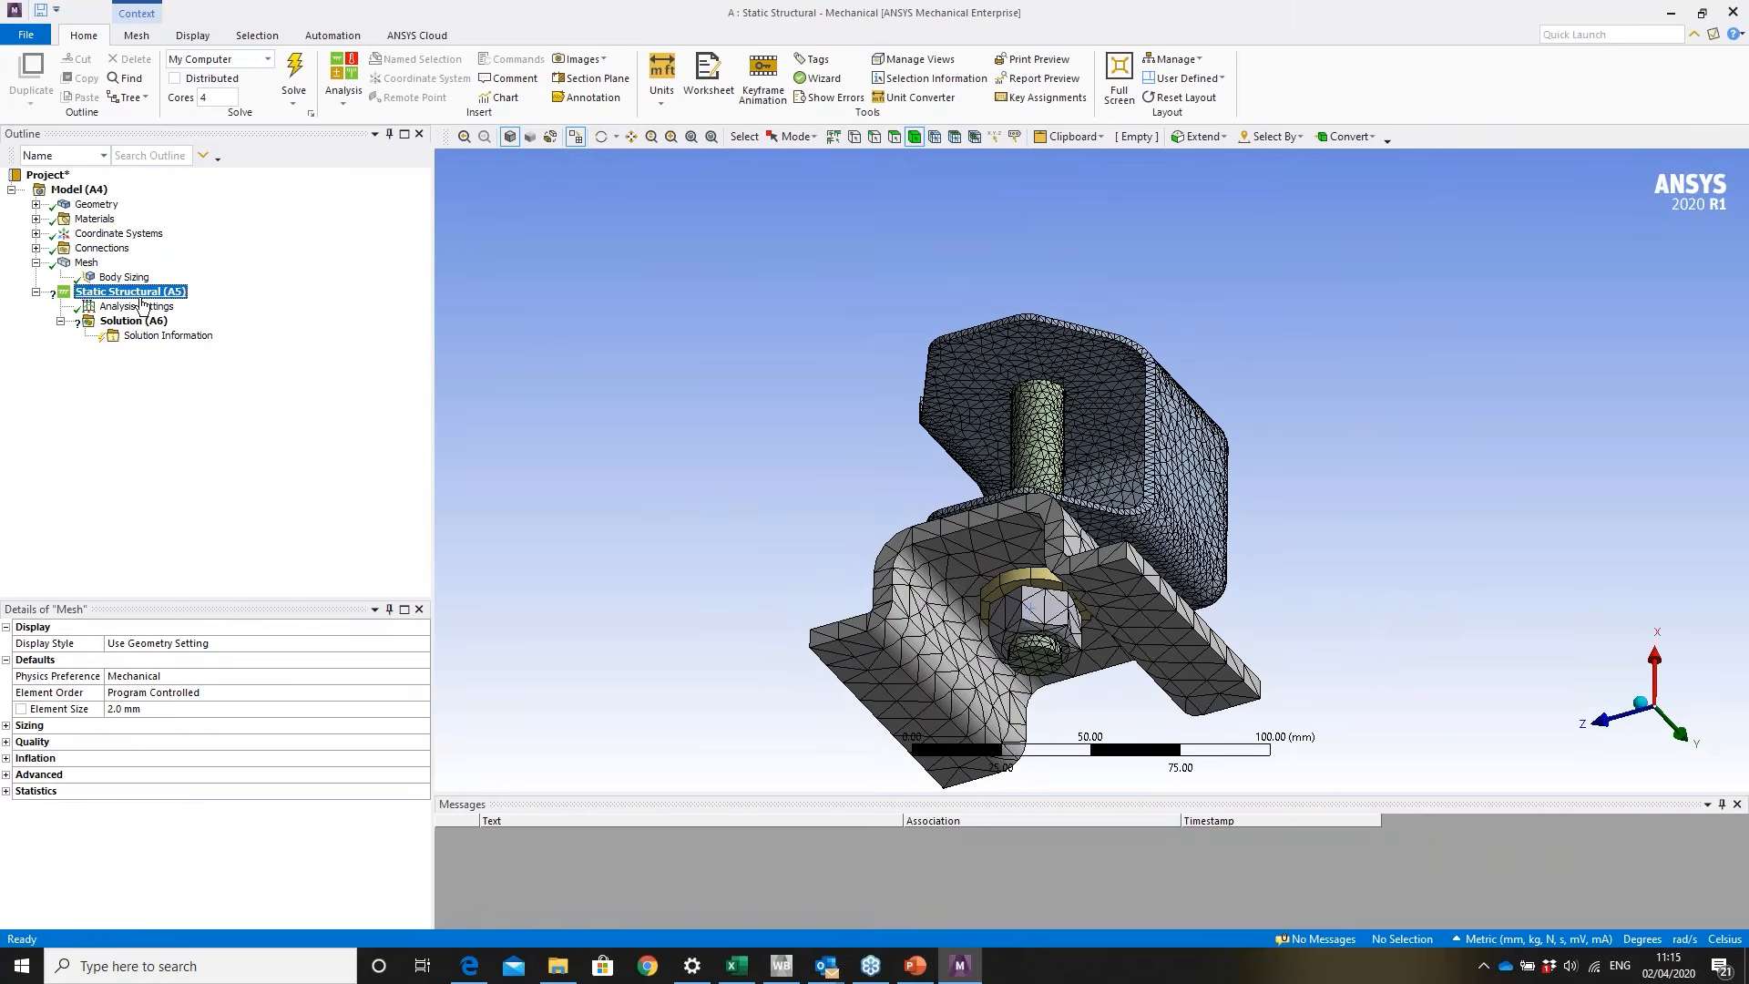
pyautogui.rightClick(141, 303)
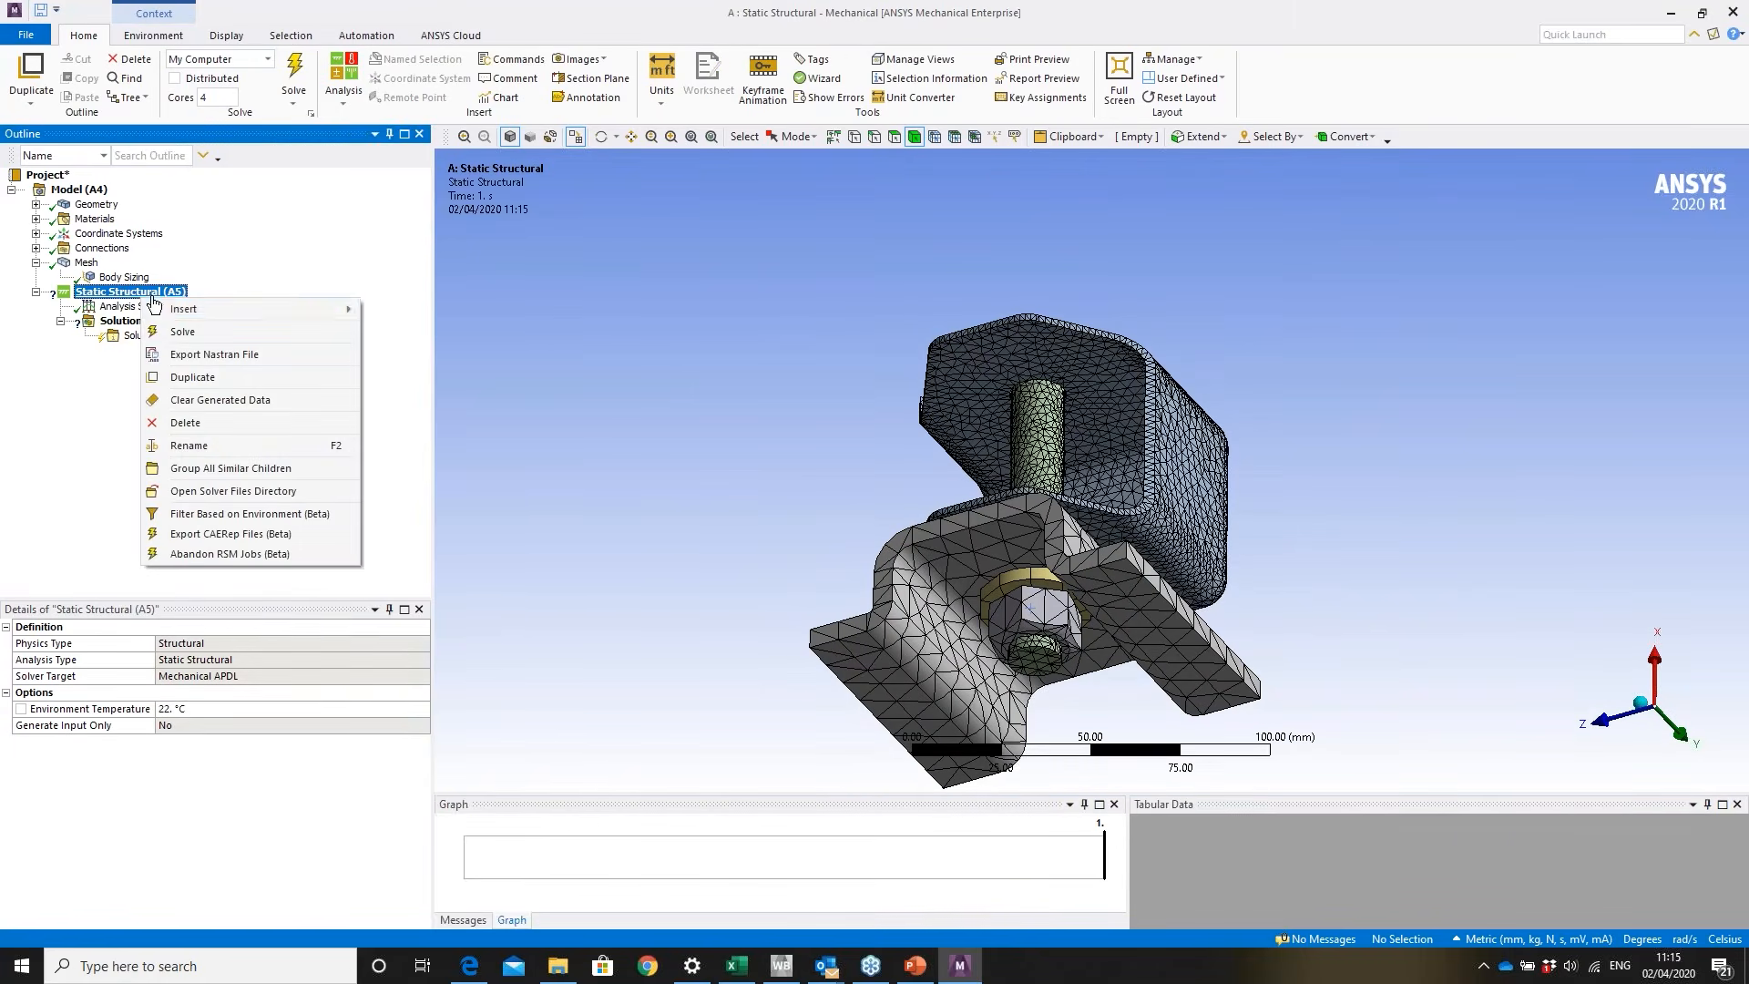
pyautogui.moveTo(273, 309)
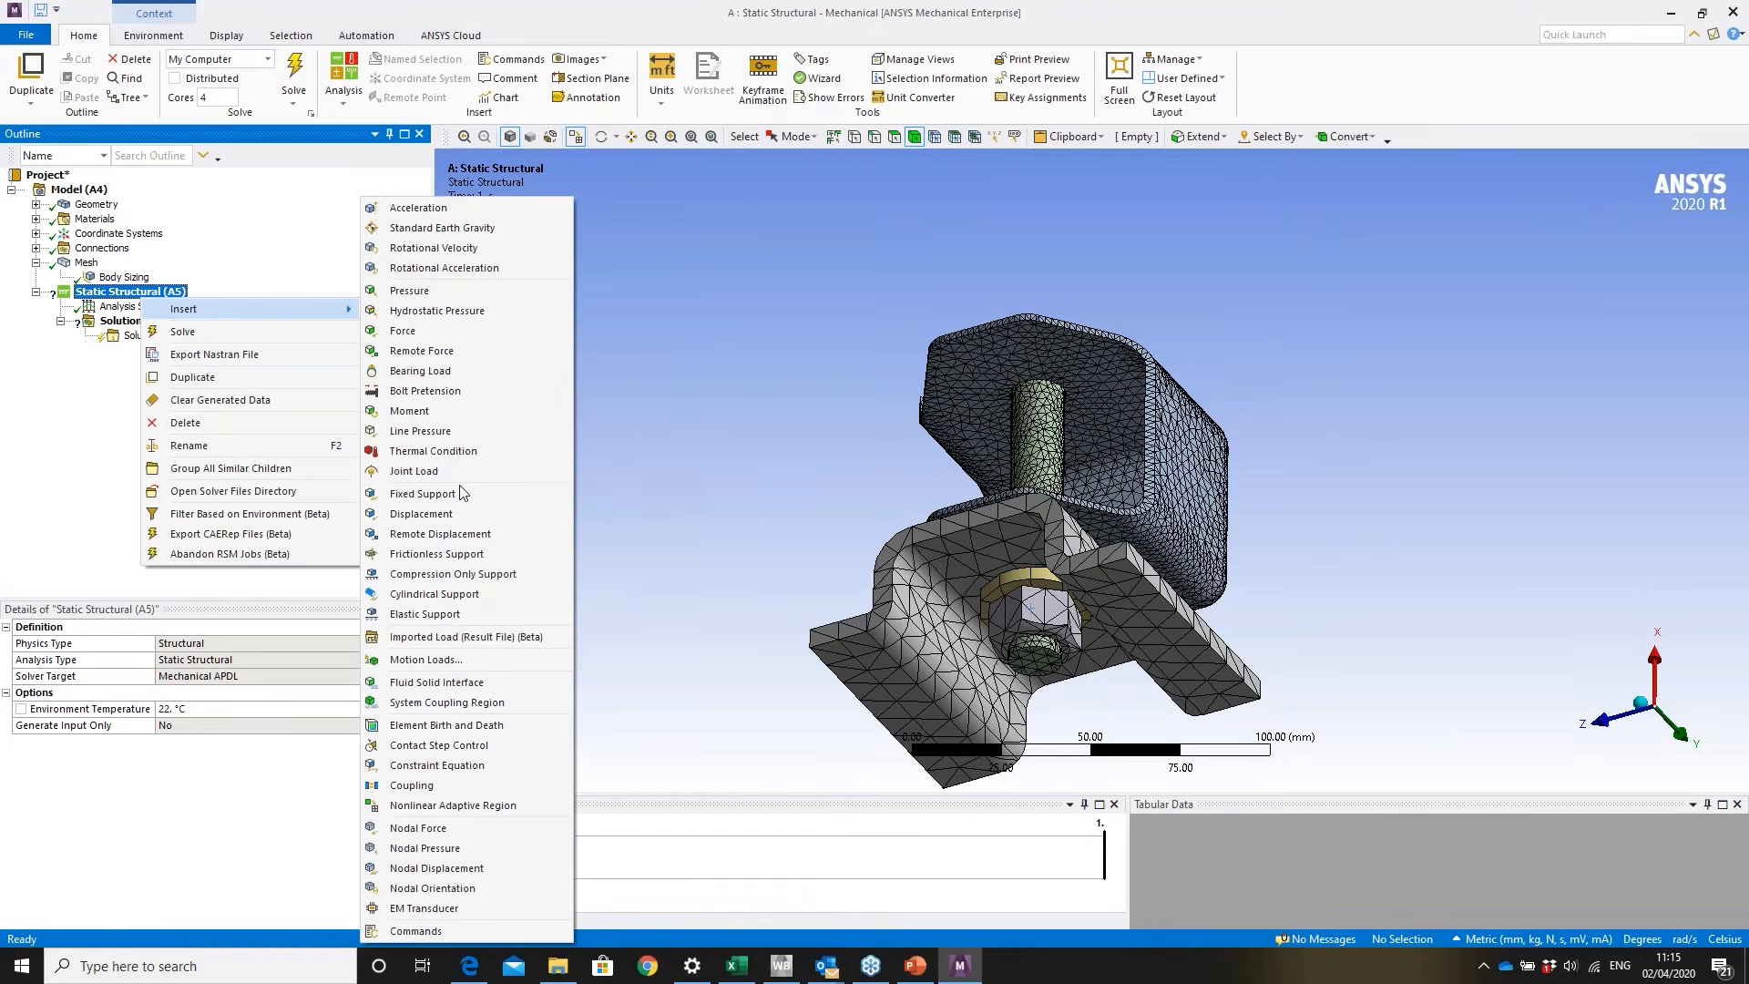
pyautogui.click(428, 493)
pyautogui.click(888, 714)
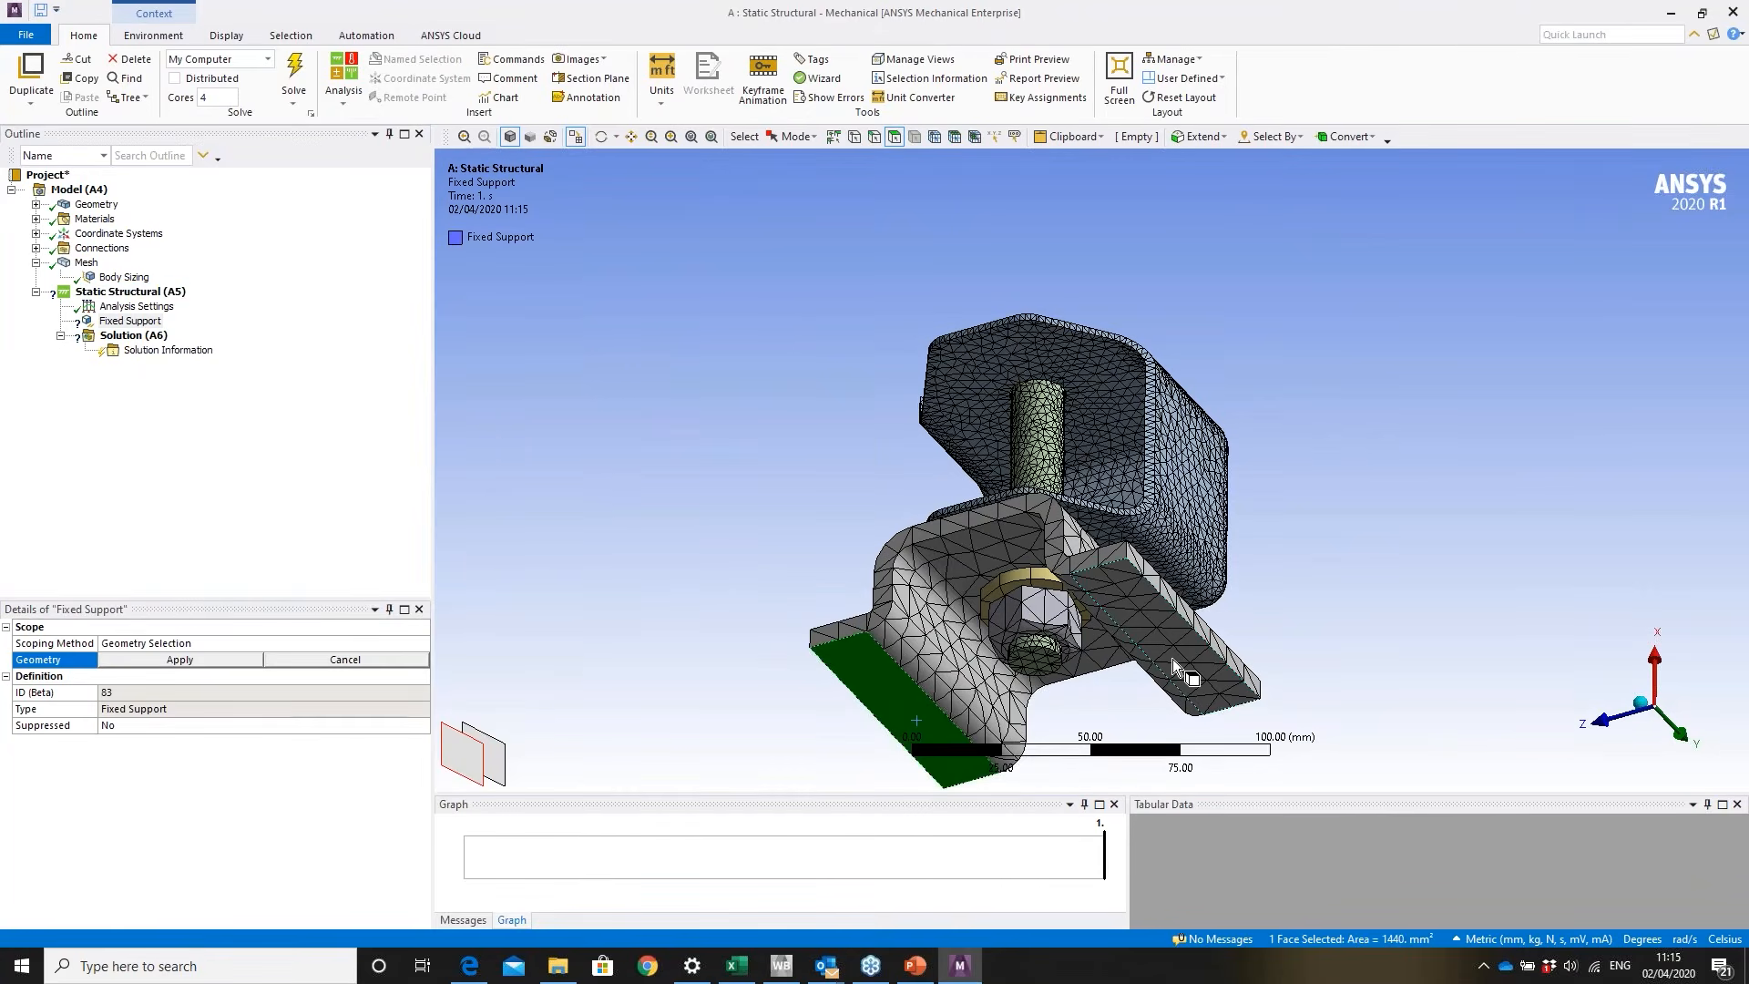
pyautogui.keyDown('ctrl'); pyautogui.click(1172, 658); pyautogui.keyUp('ctrl')
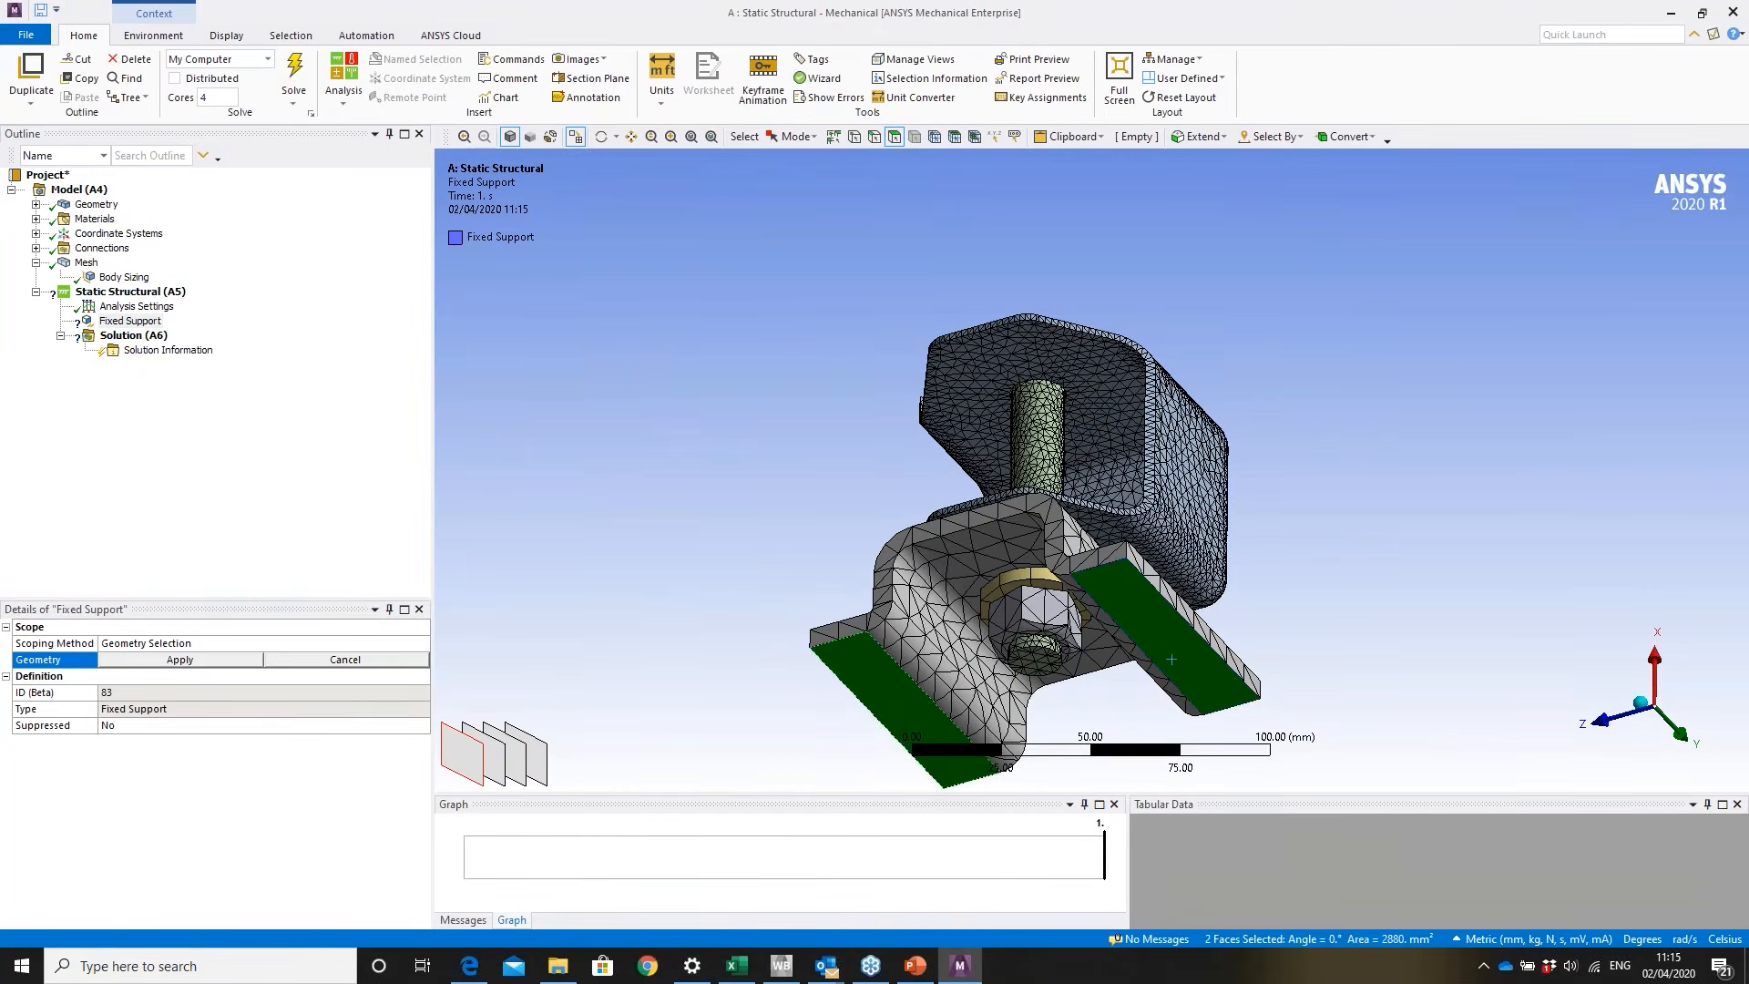
pyautogui.click(180, 659)
# - Apply a Bolt Pretension defined by load to the bolt's cylindrical shank face and enter its preload
pyautogui.moveTo(1112, 461); pyautogui.dragTo(1125, 596, button='middle')
pyautogui.click(577, 139)
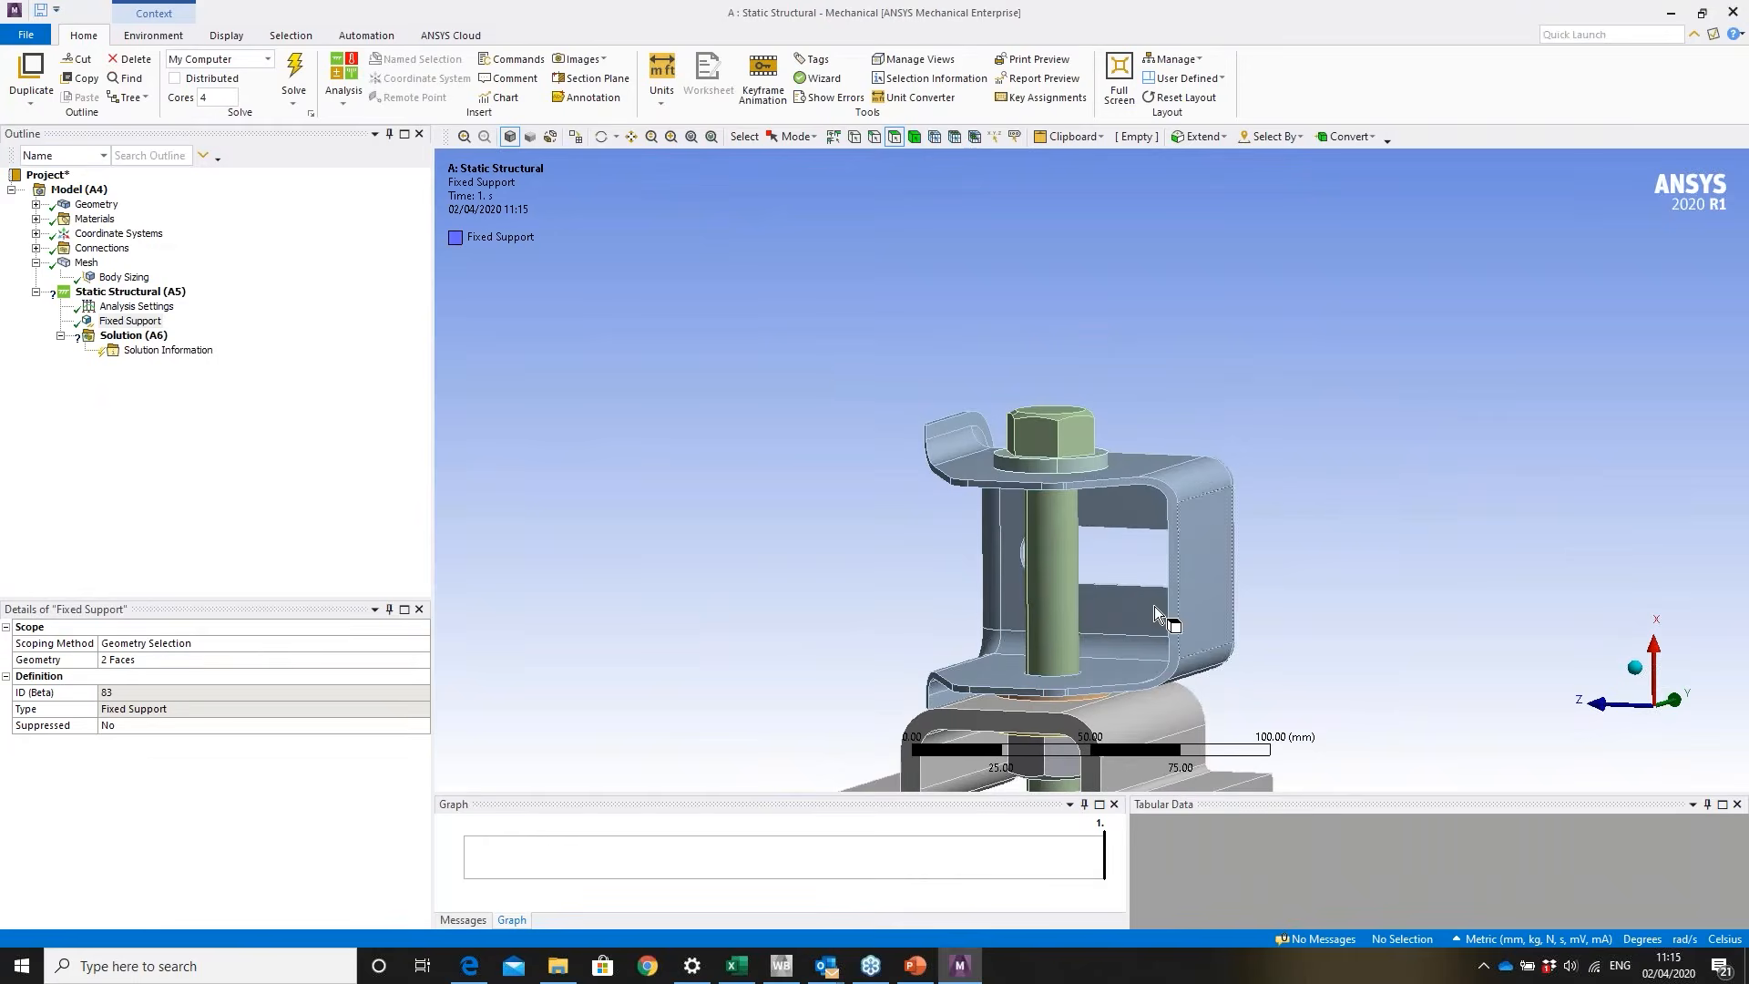
pyautogui.click(1057, 559)
pyautogui.rightClick(1021, 539)
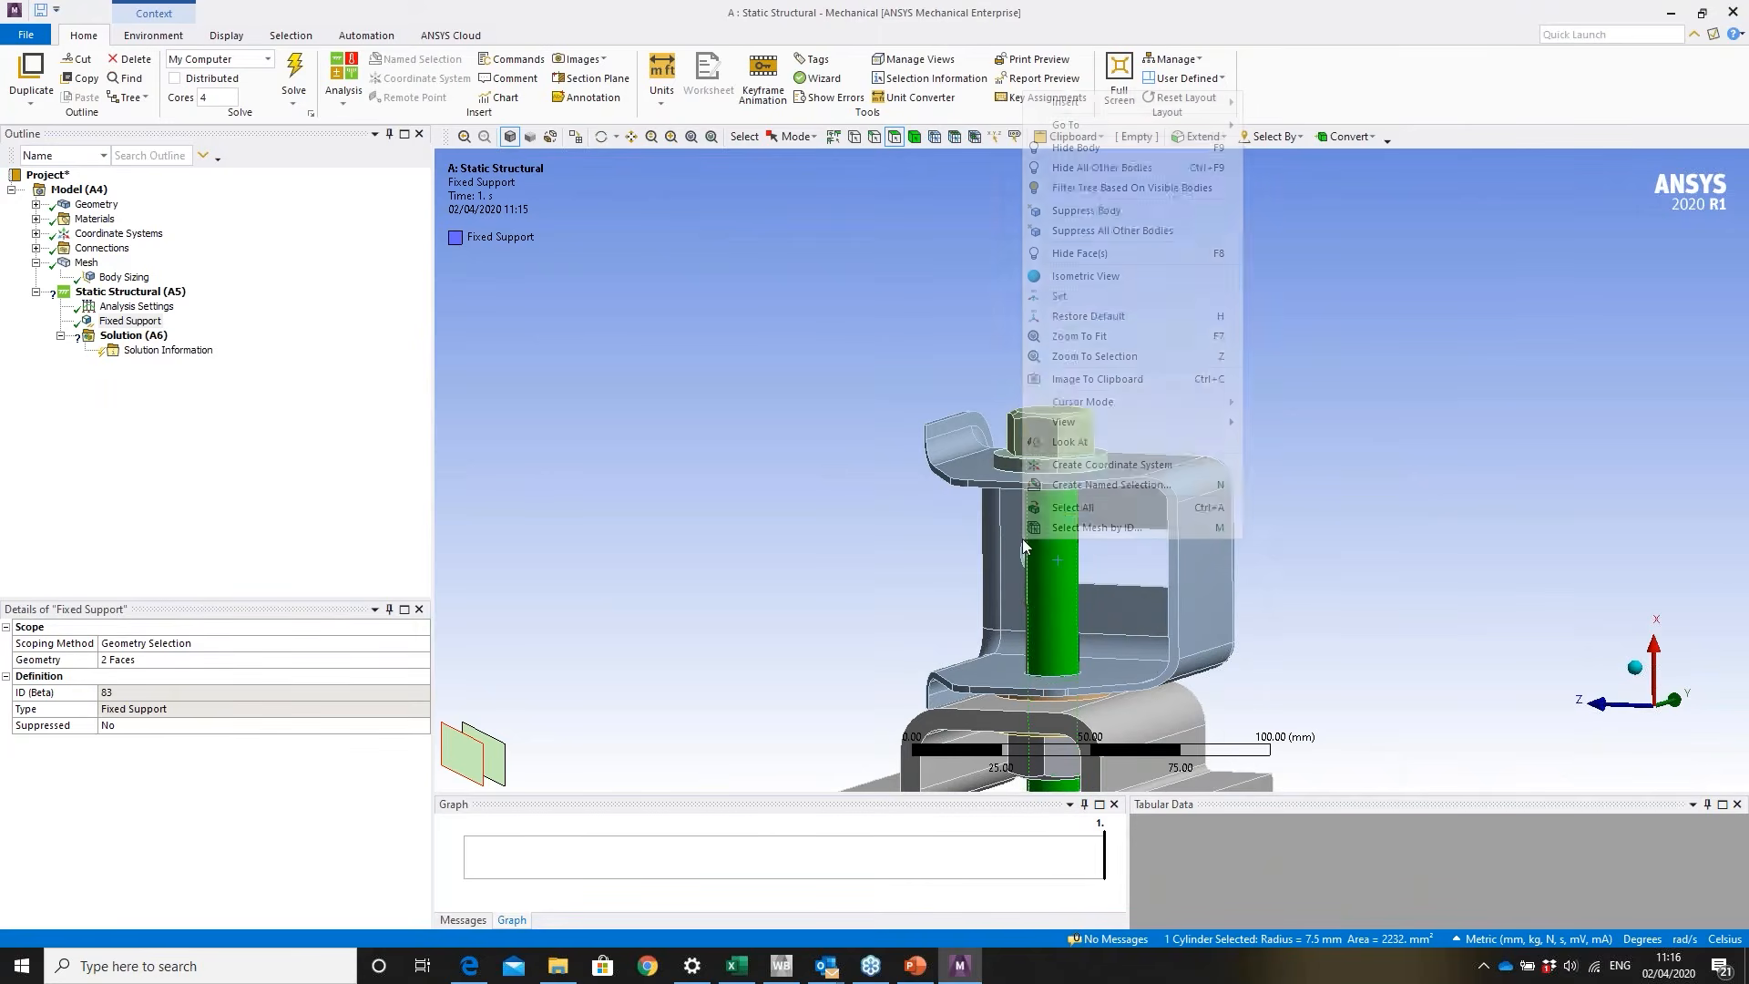
pyautogui.moveTo(1093, 102)
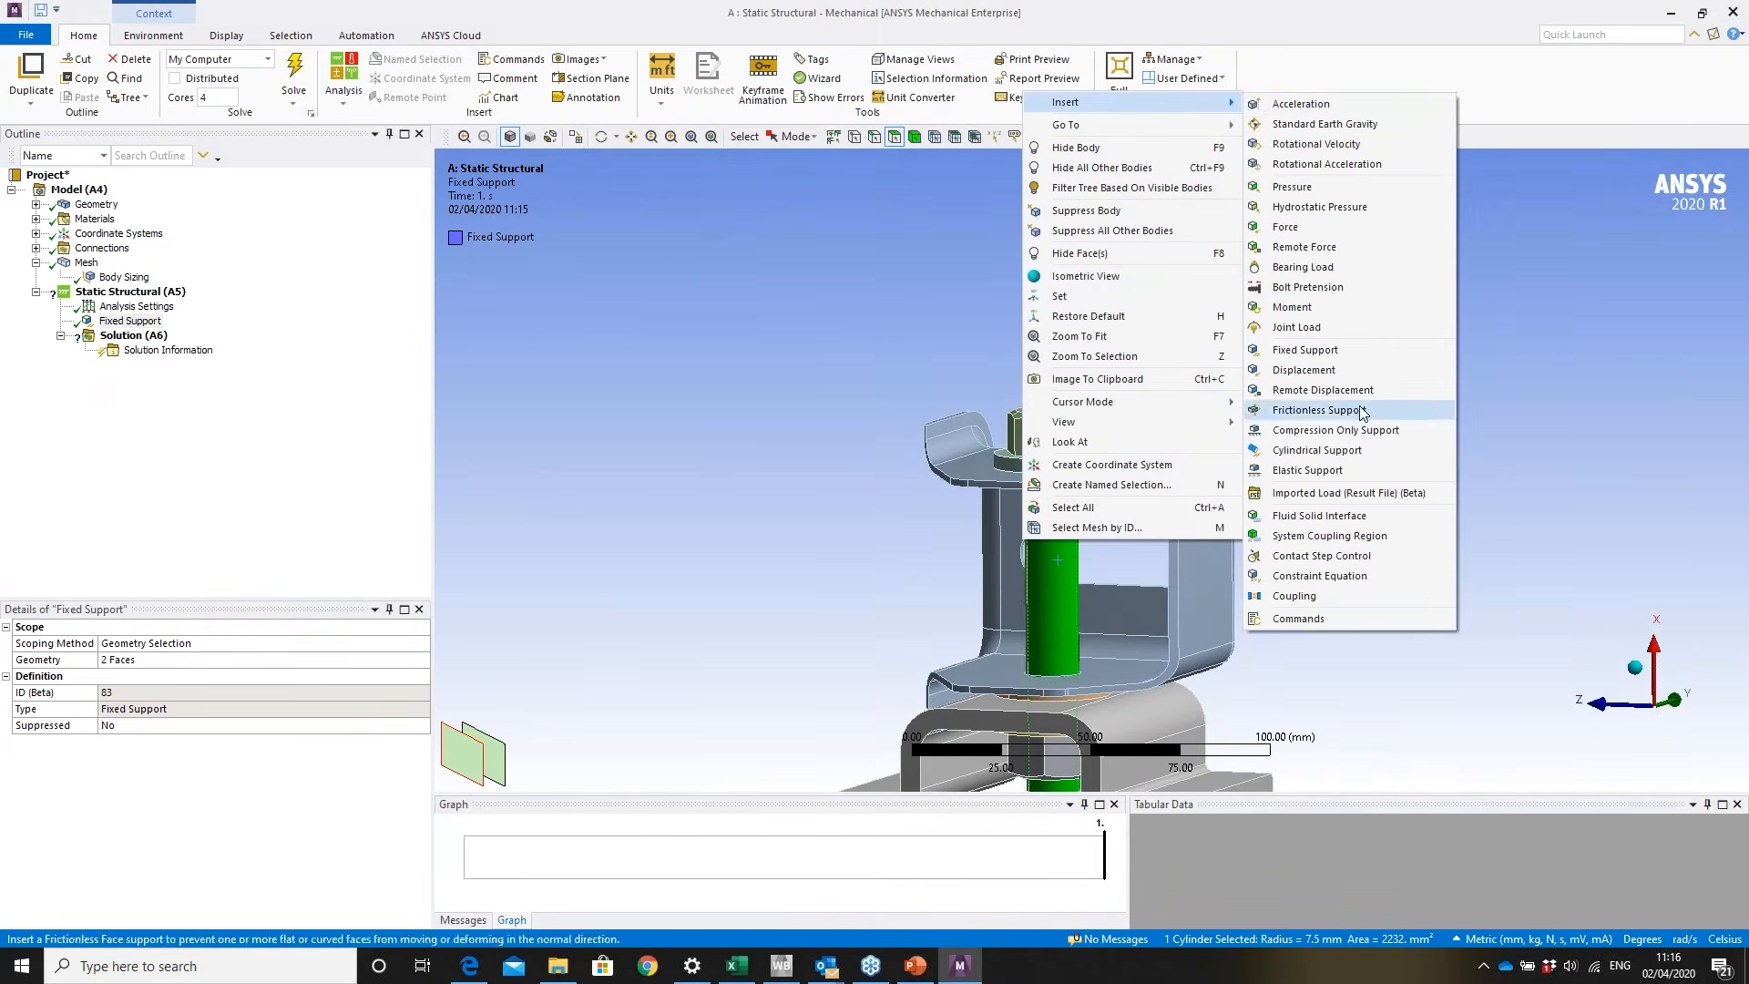
pyautogui.click(1311, 287)
pyautogui.click(180, 763)
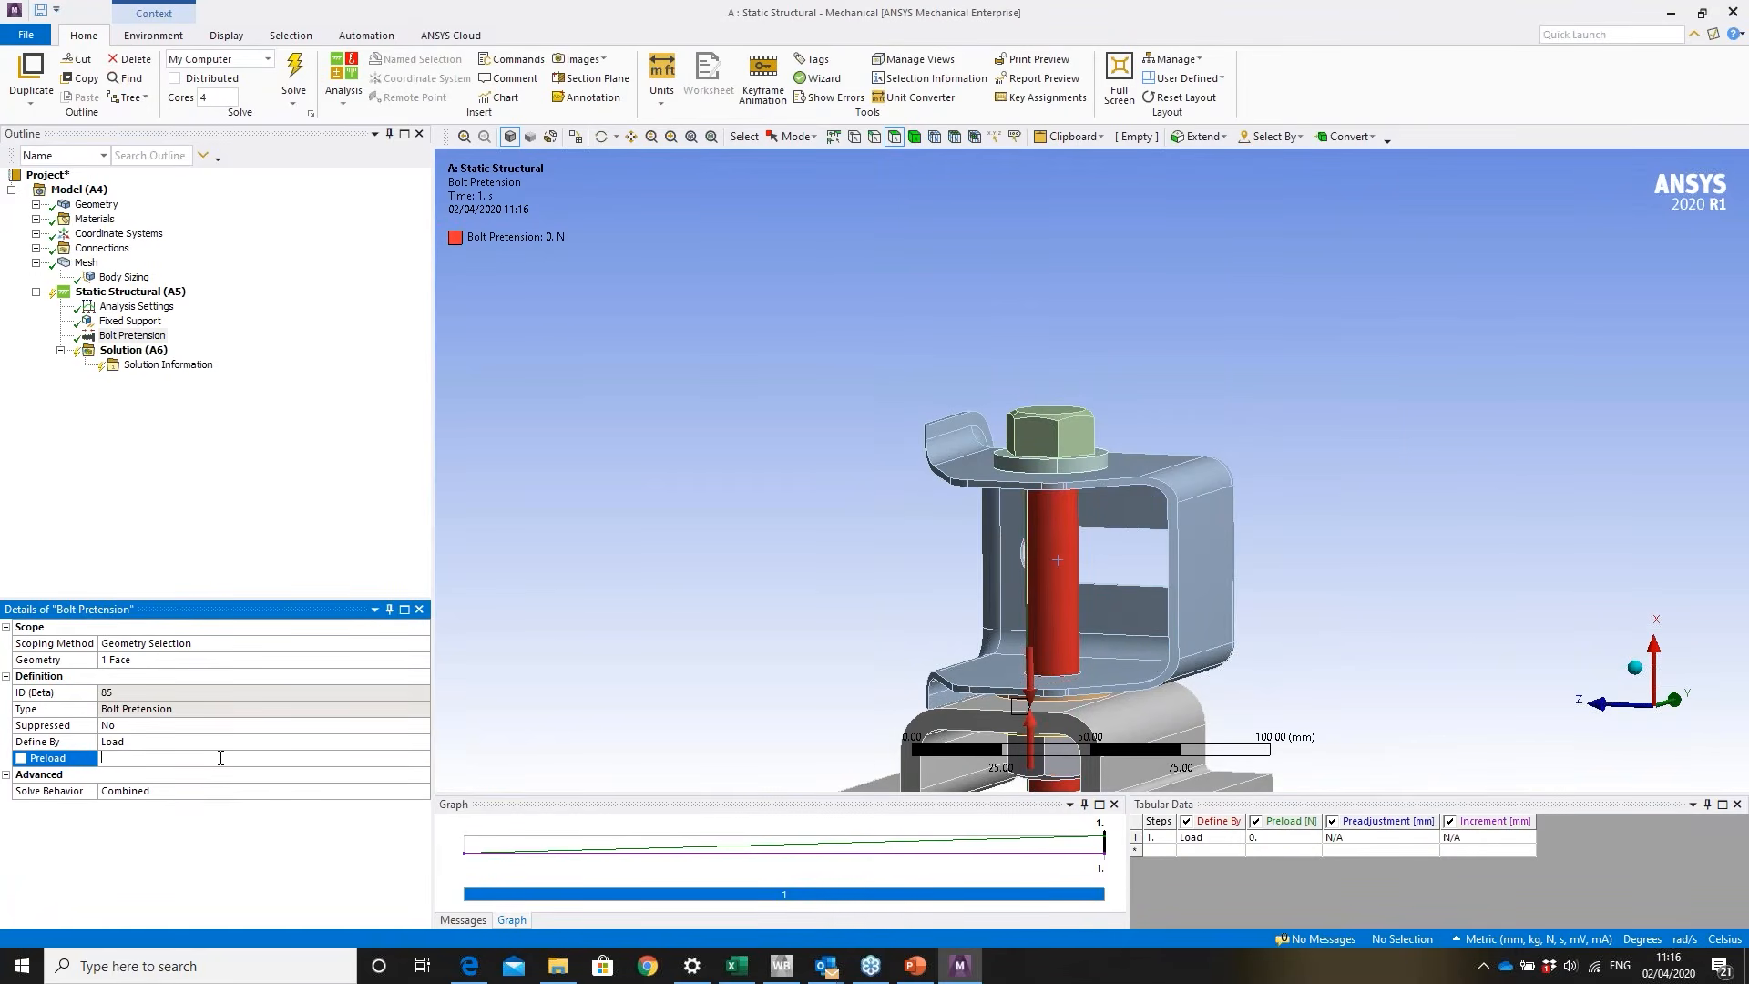
pyautogui.press('Return')
# - Add a Total Deformation result to the solution
pyautogui.click(123, 336)
pyautogui.rightClick(118, 351)
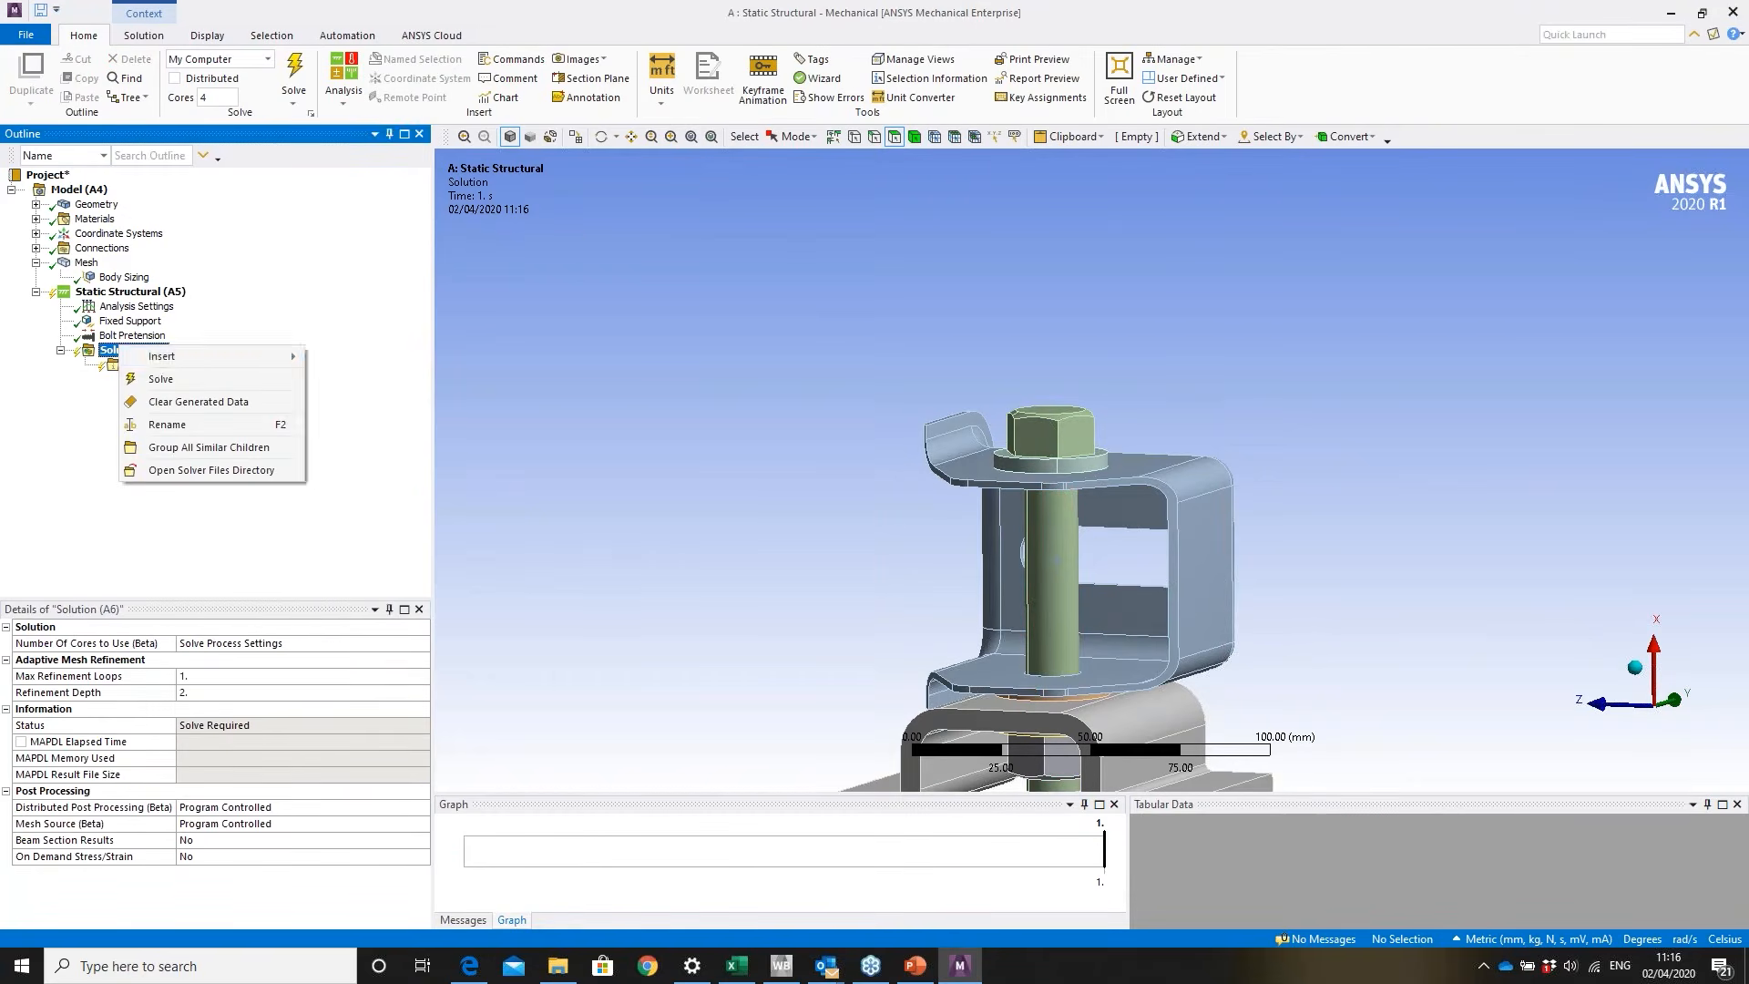
pyautogui.moveTo(209, 356)
pyautogui.moveTo(391, 363)
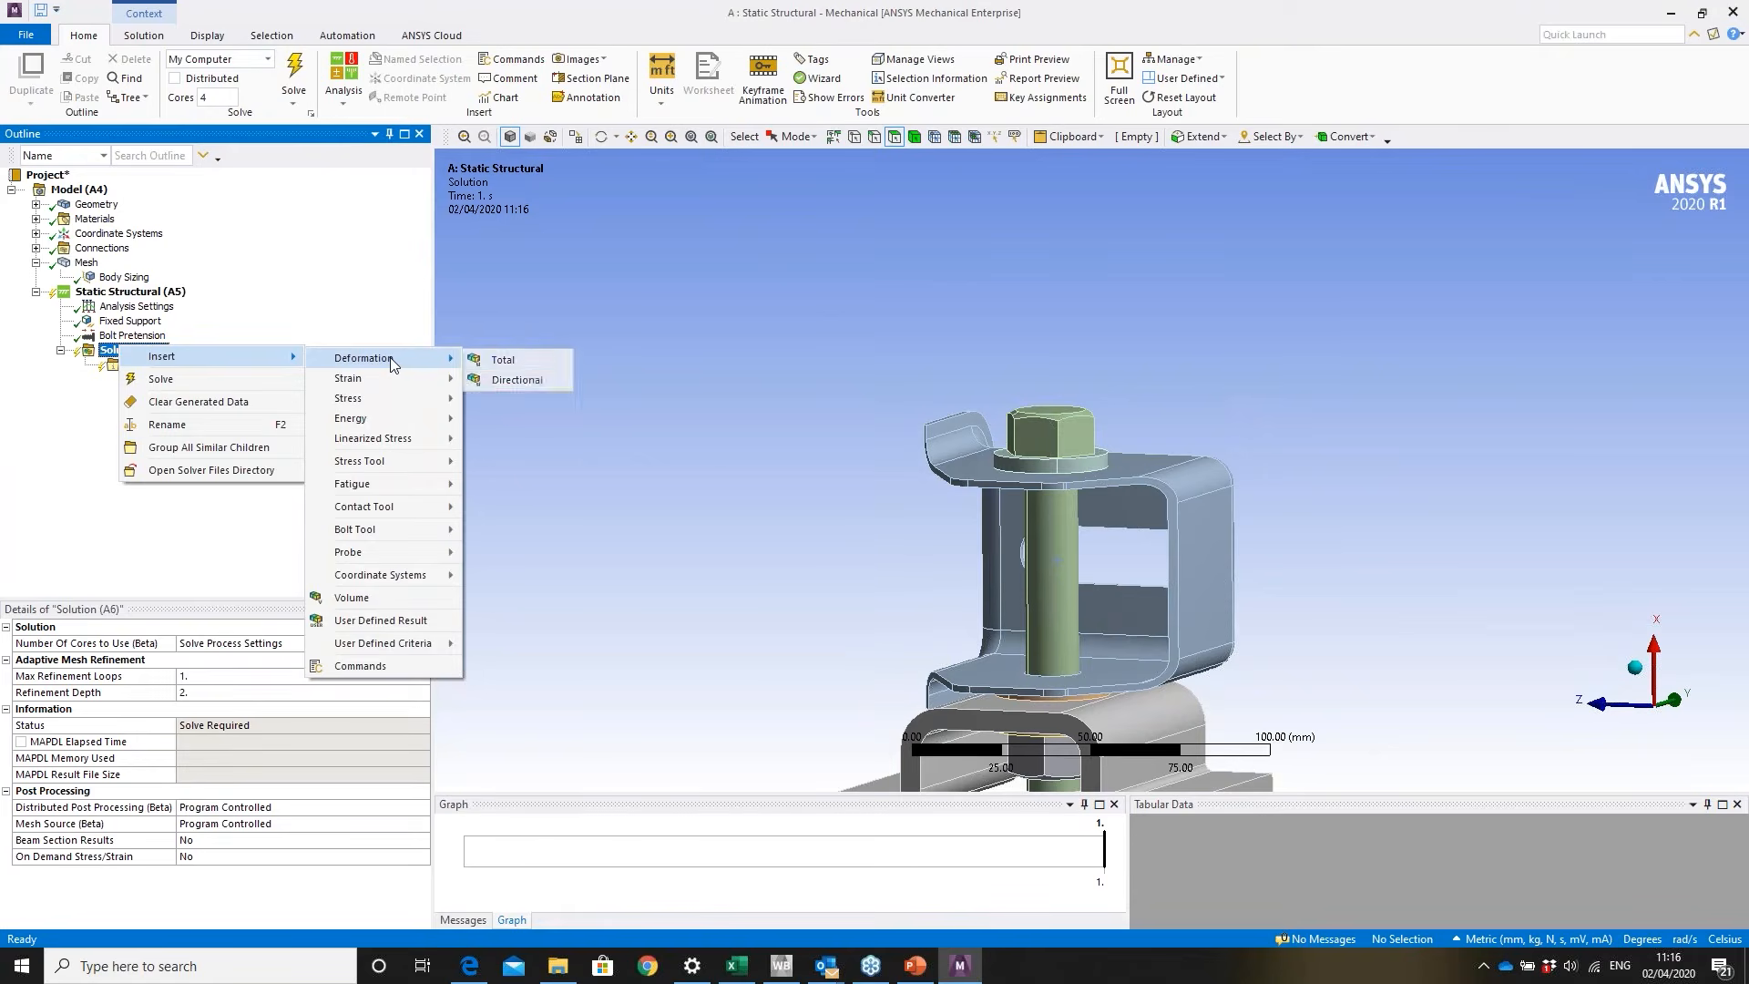
pyautogui.click(504, 361)
# - Add an Equivalent (von-Mises) stress result to the solution, scoped only to the upper U-shaped bracket body
pyautogui.click(146, 349)
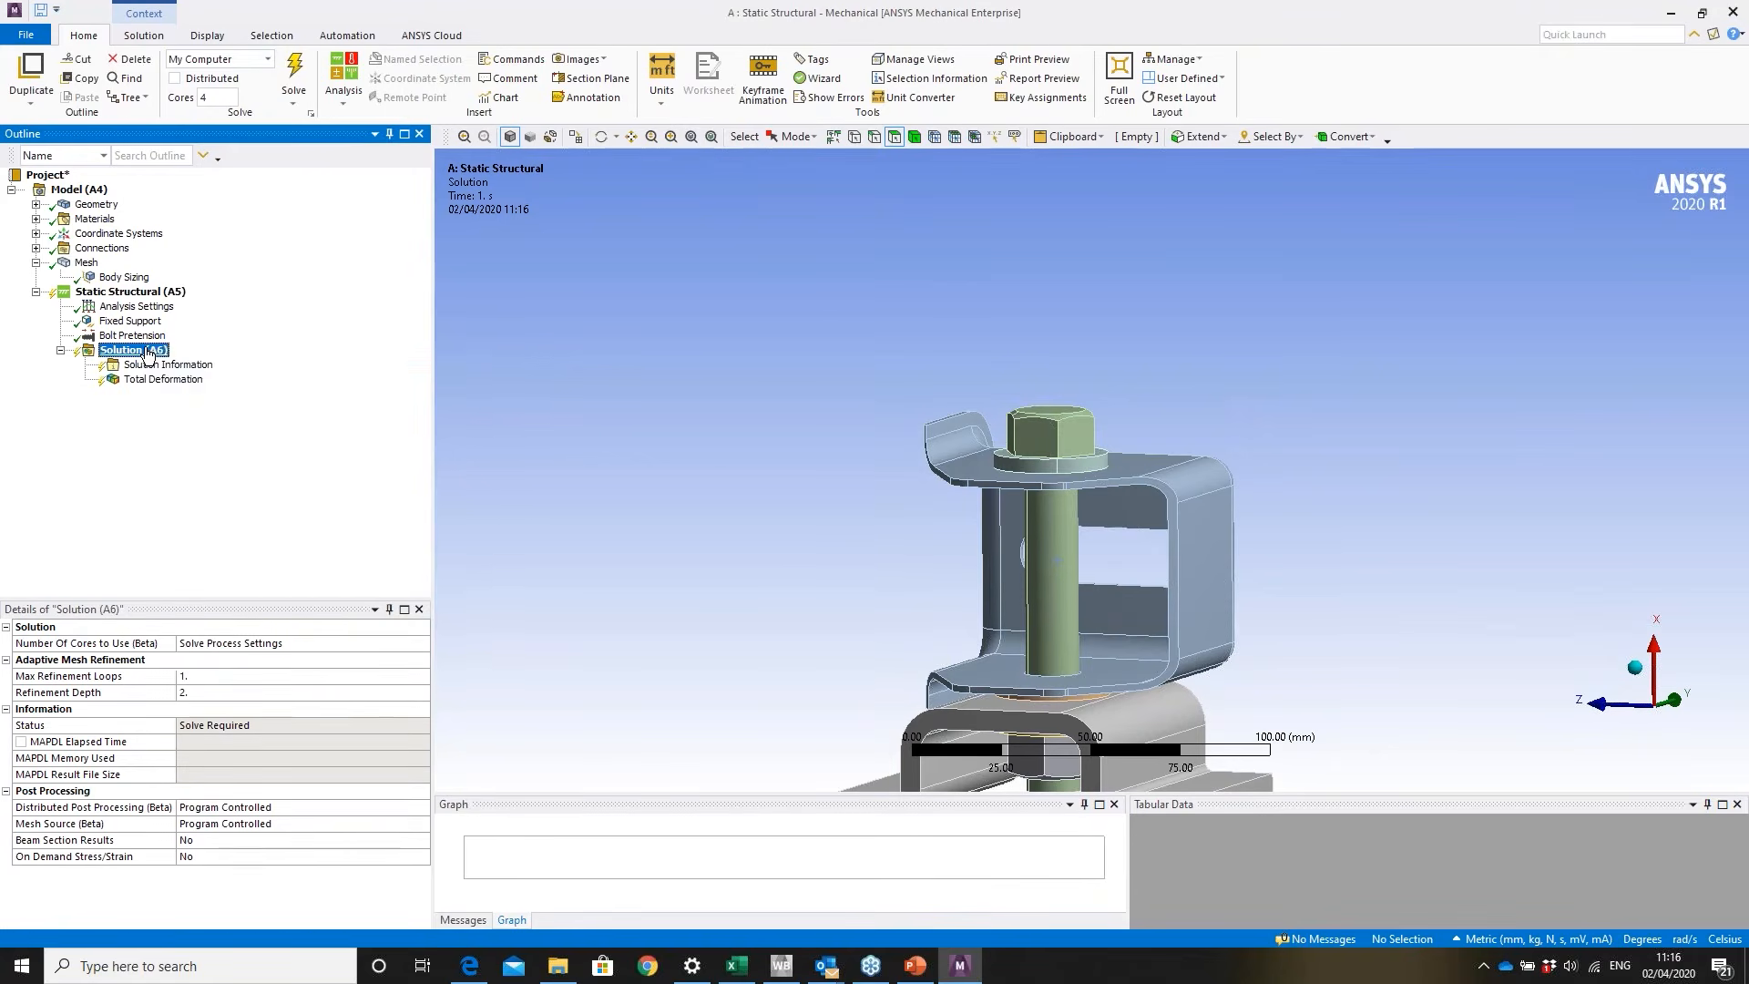
pyautogui.rightClick(148, 350)
pyautogui.moveTo(248, 352)
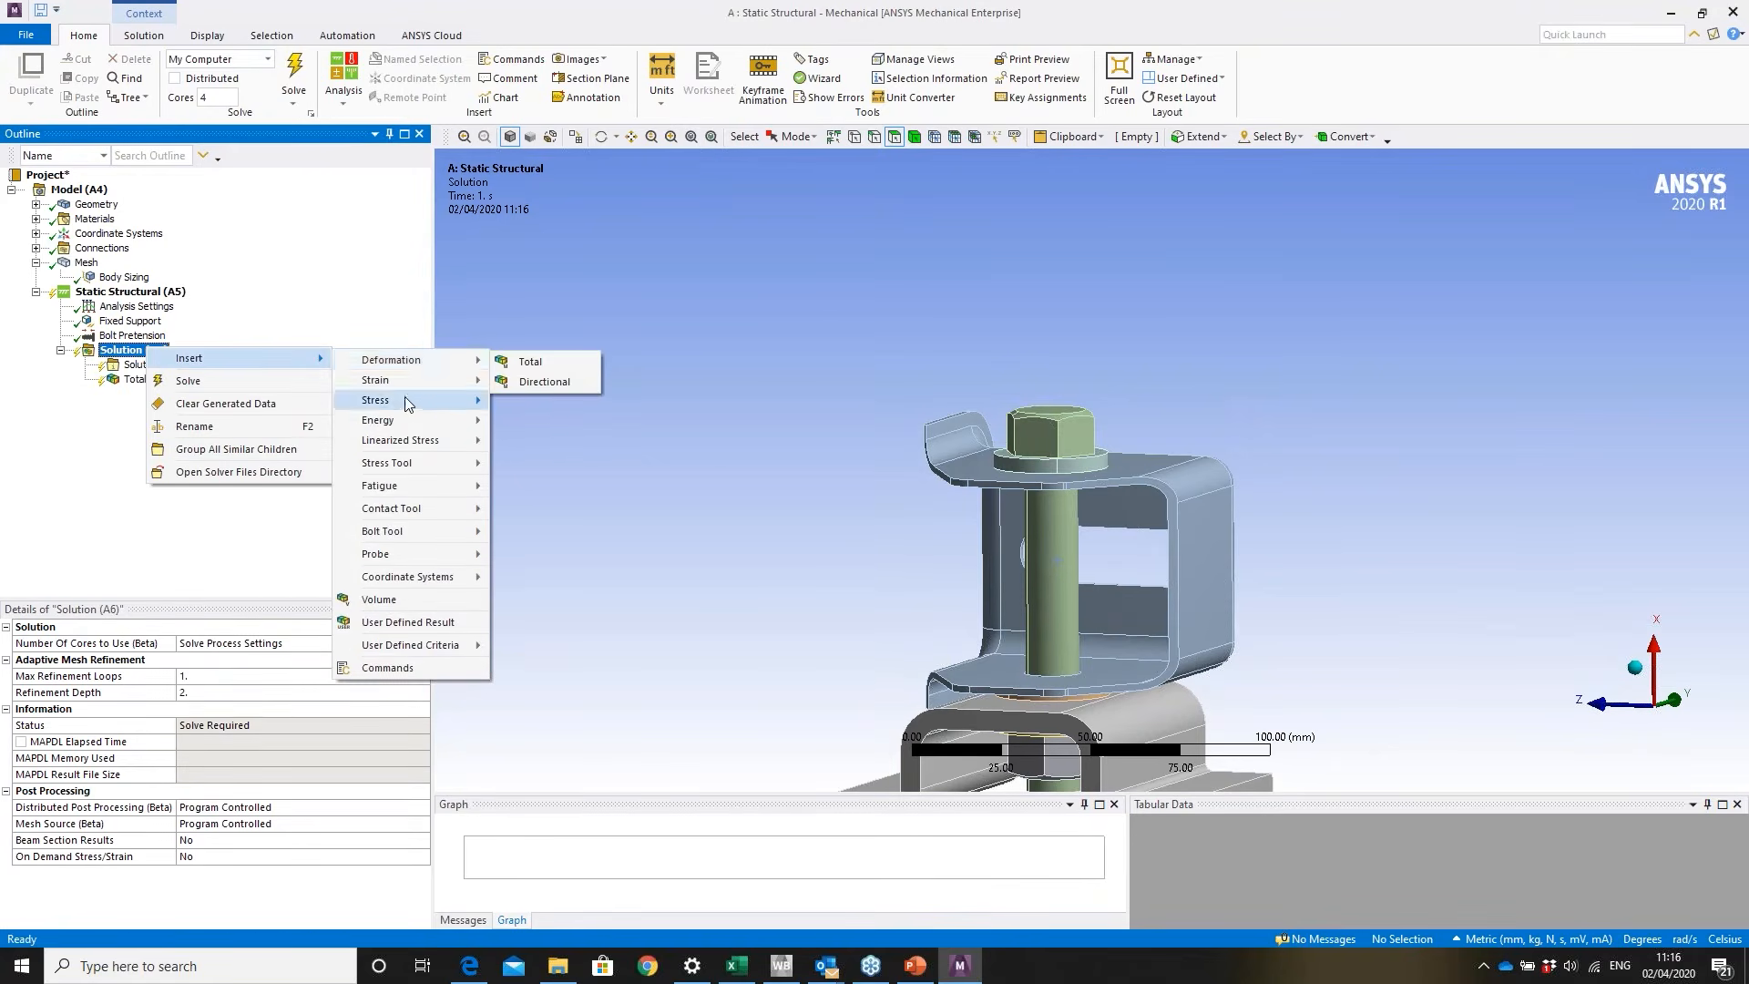
pyautogui.moveTo(402, 401)
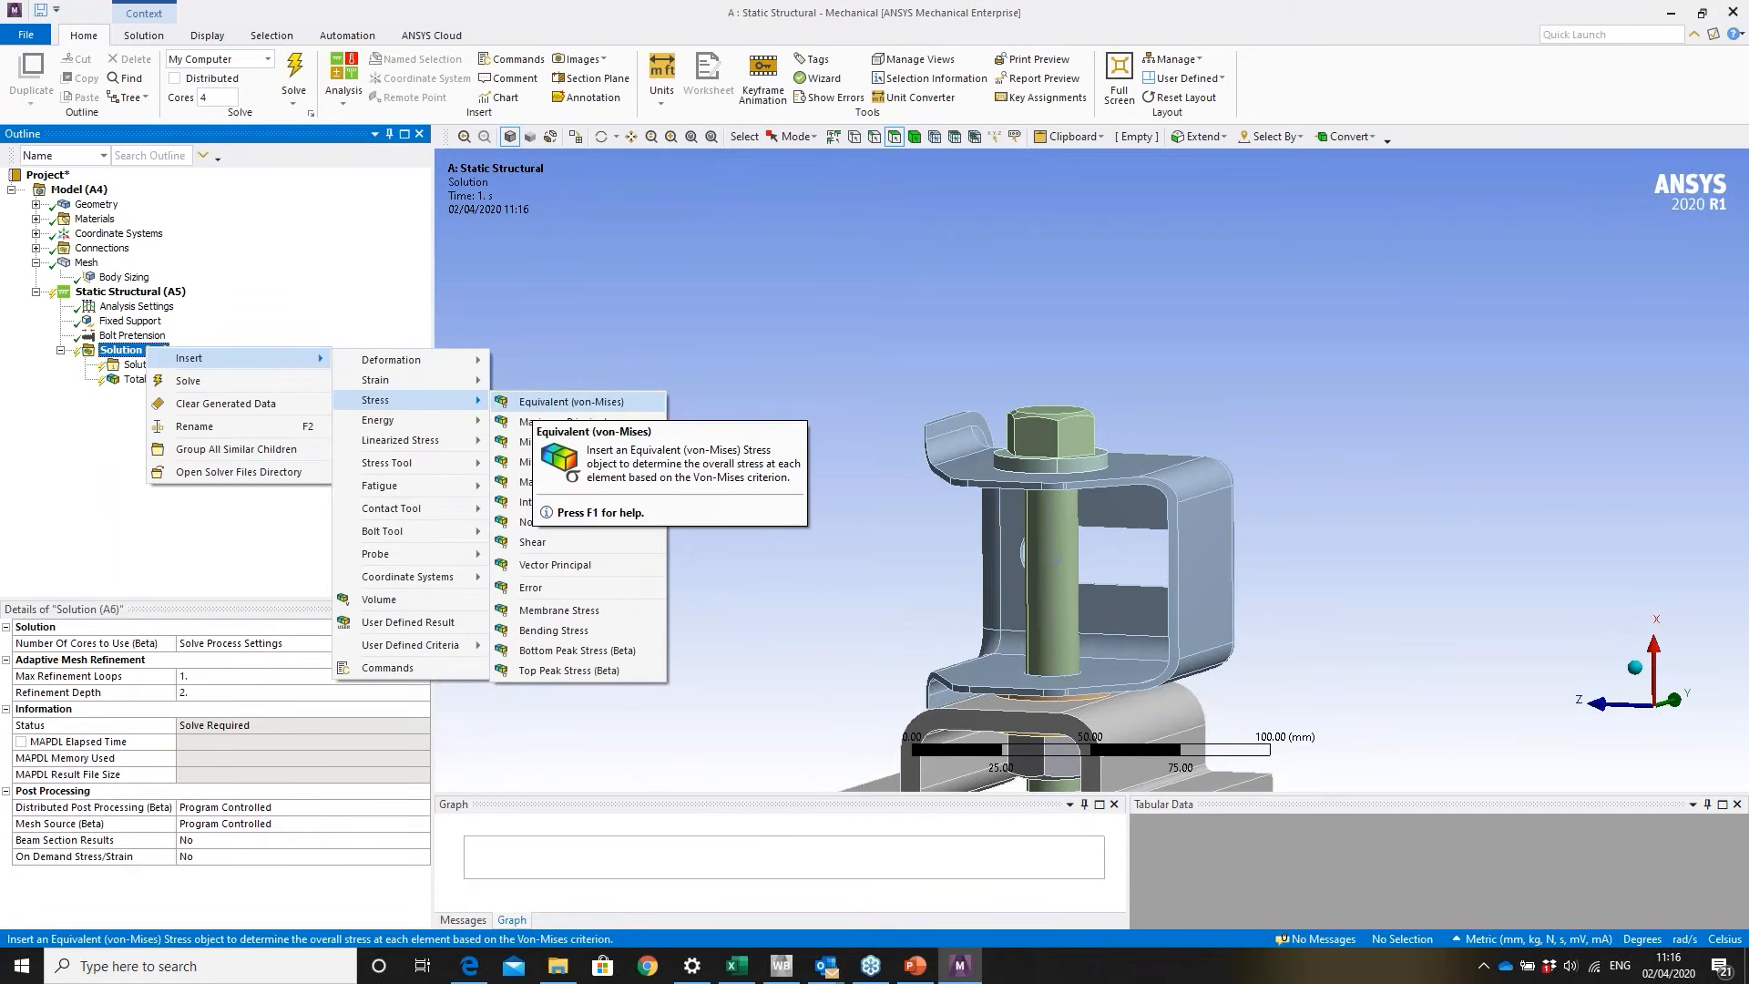
pyautogui.click(556, 402)
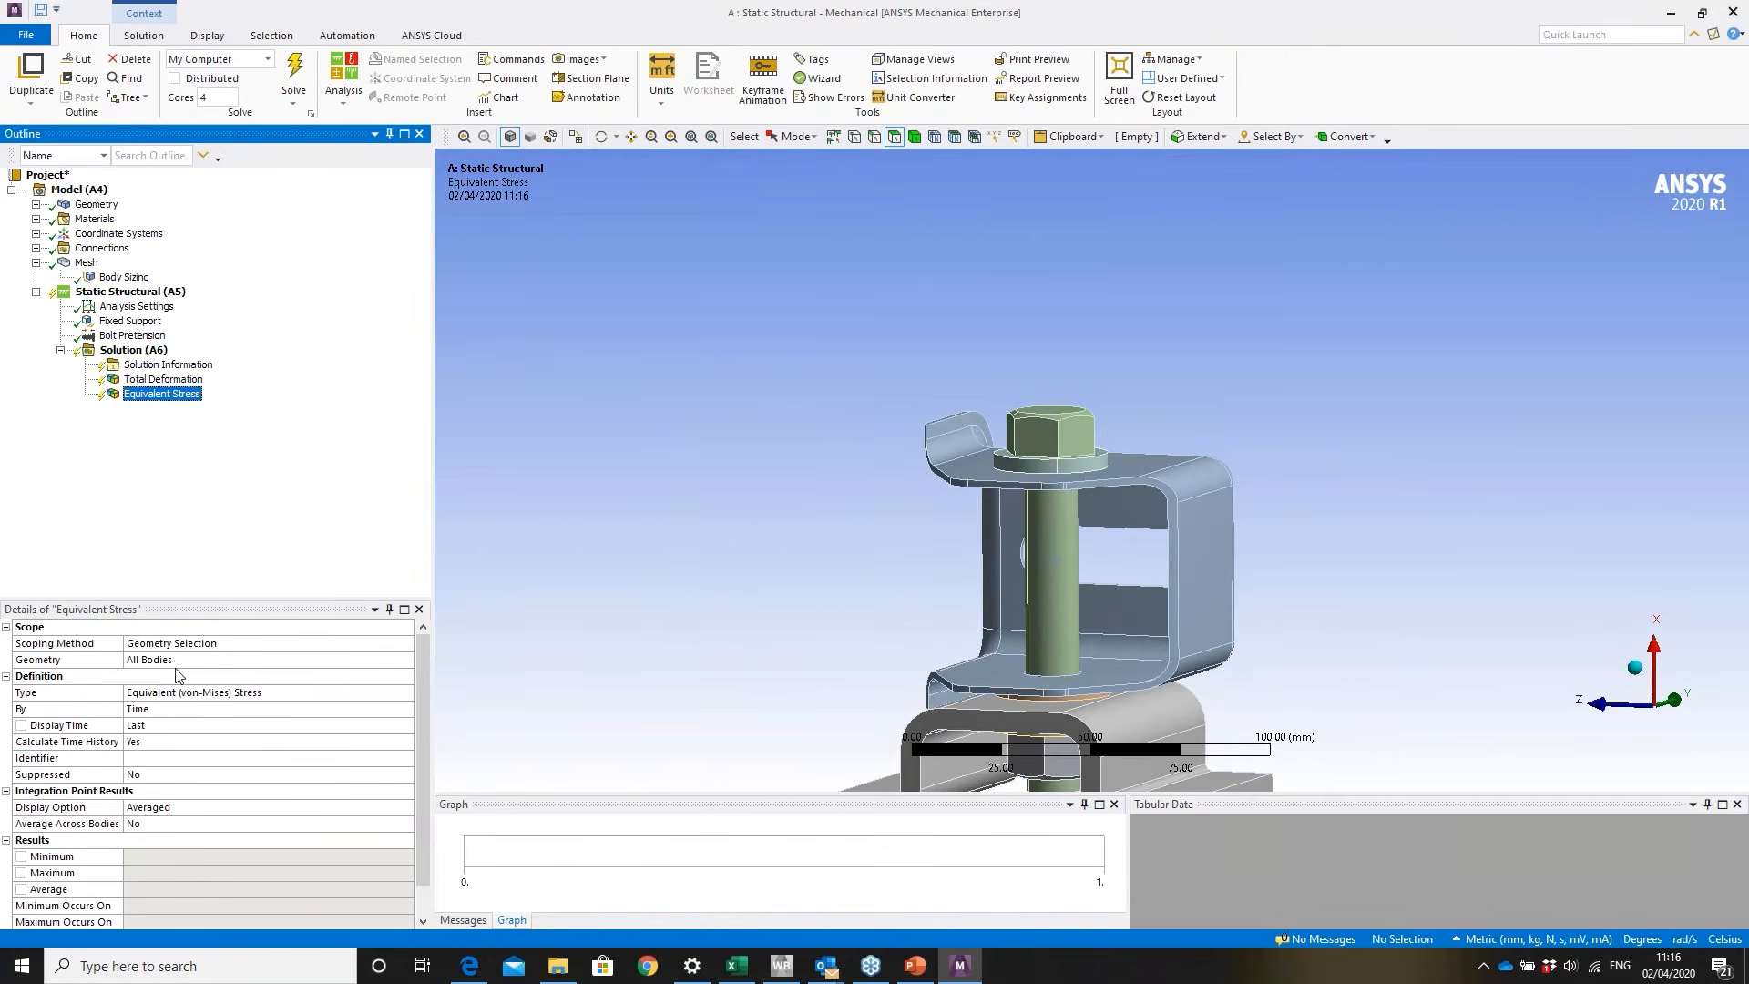
pyautogui.click(178, 661)
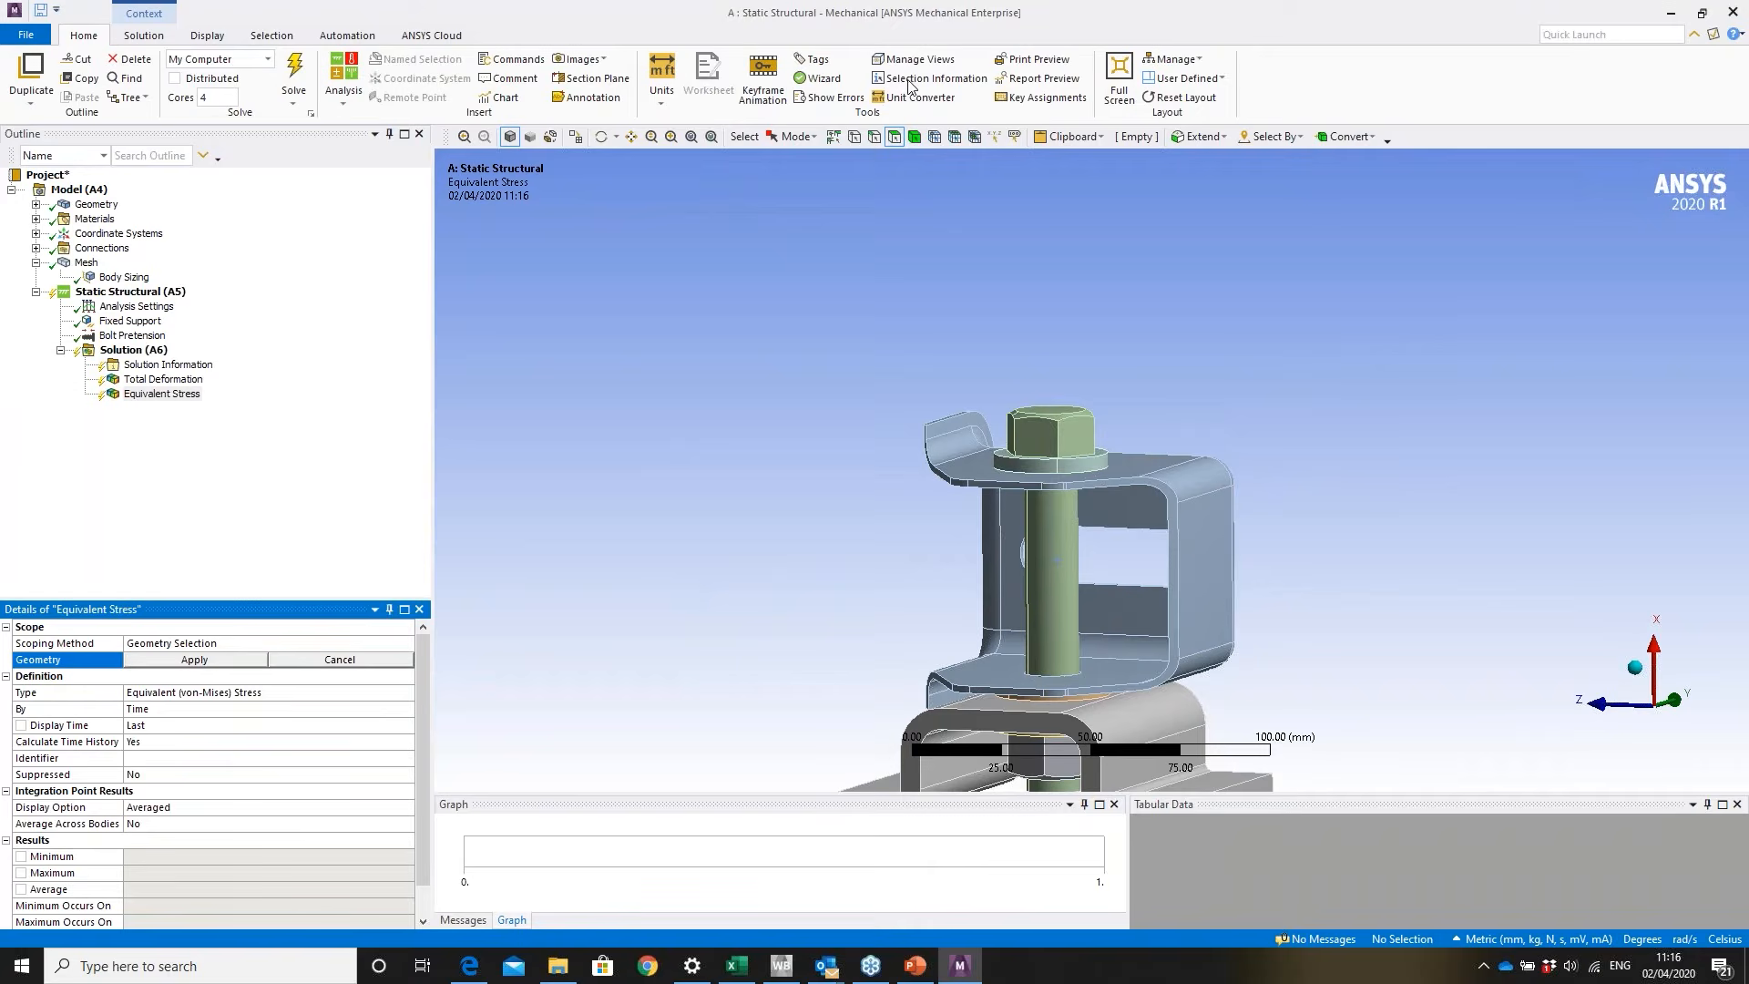
pyautogui.click(913, 137)
pyautogui.click(1222, 572)
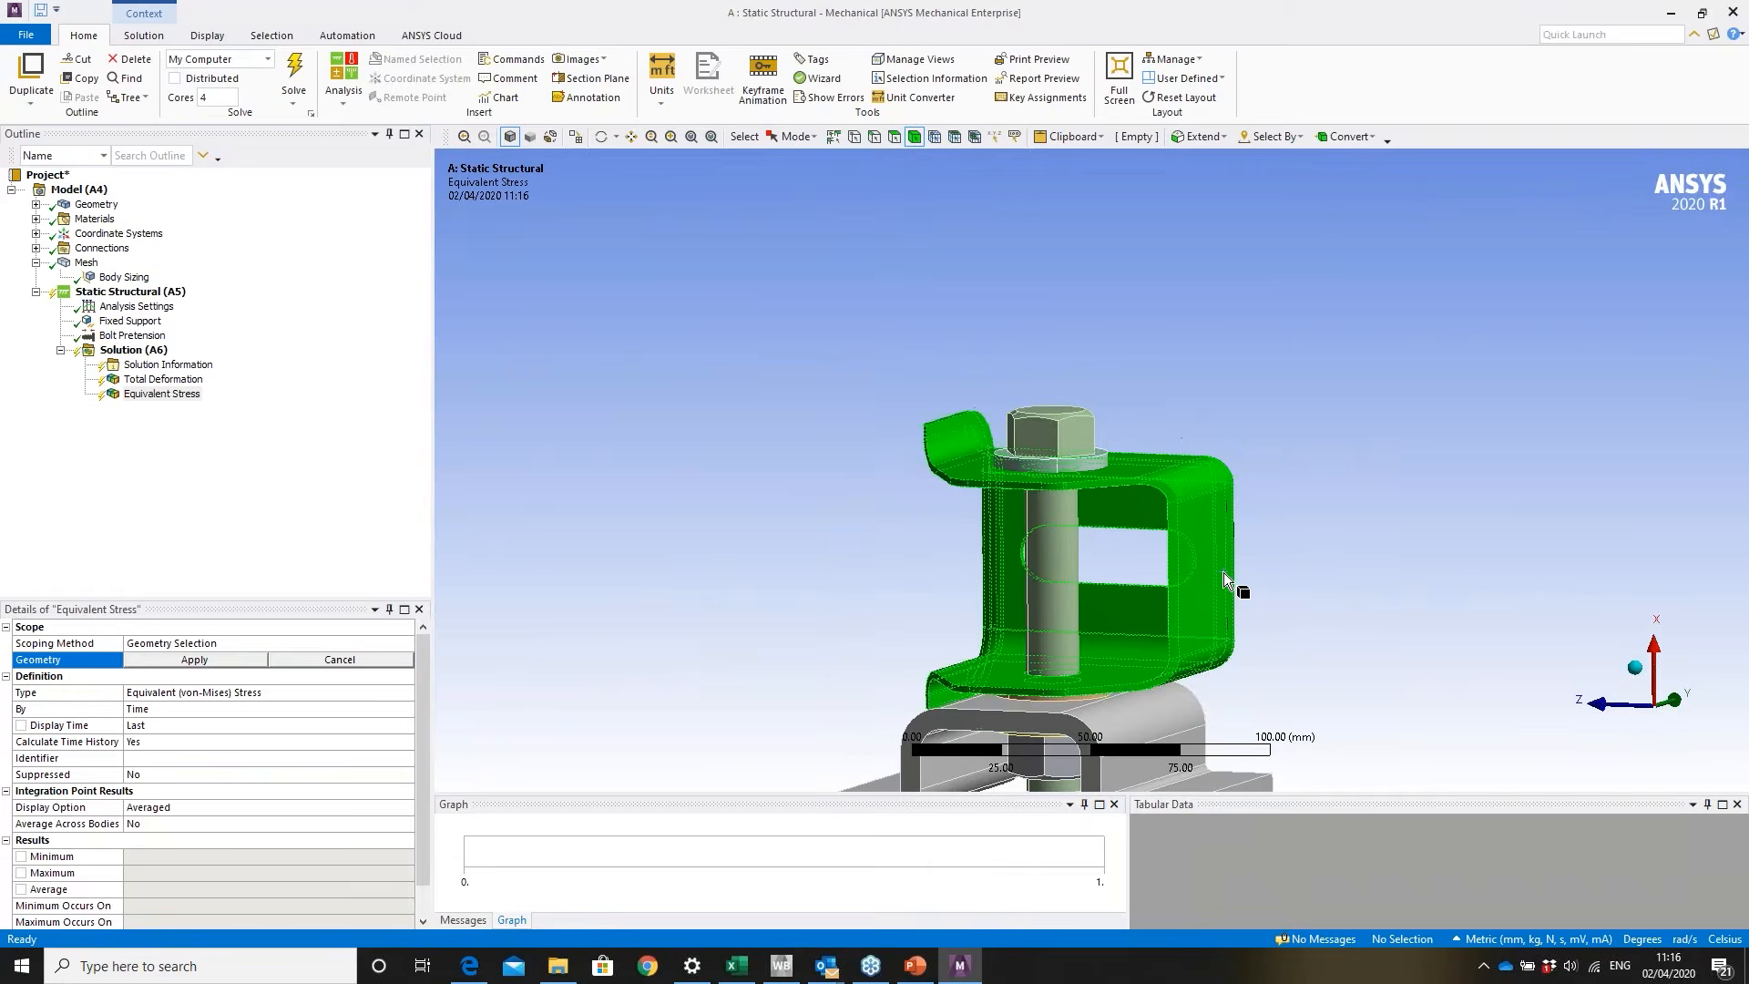
pyautogui.click(220, 662)
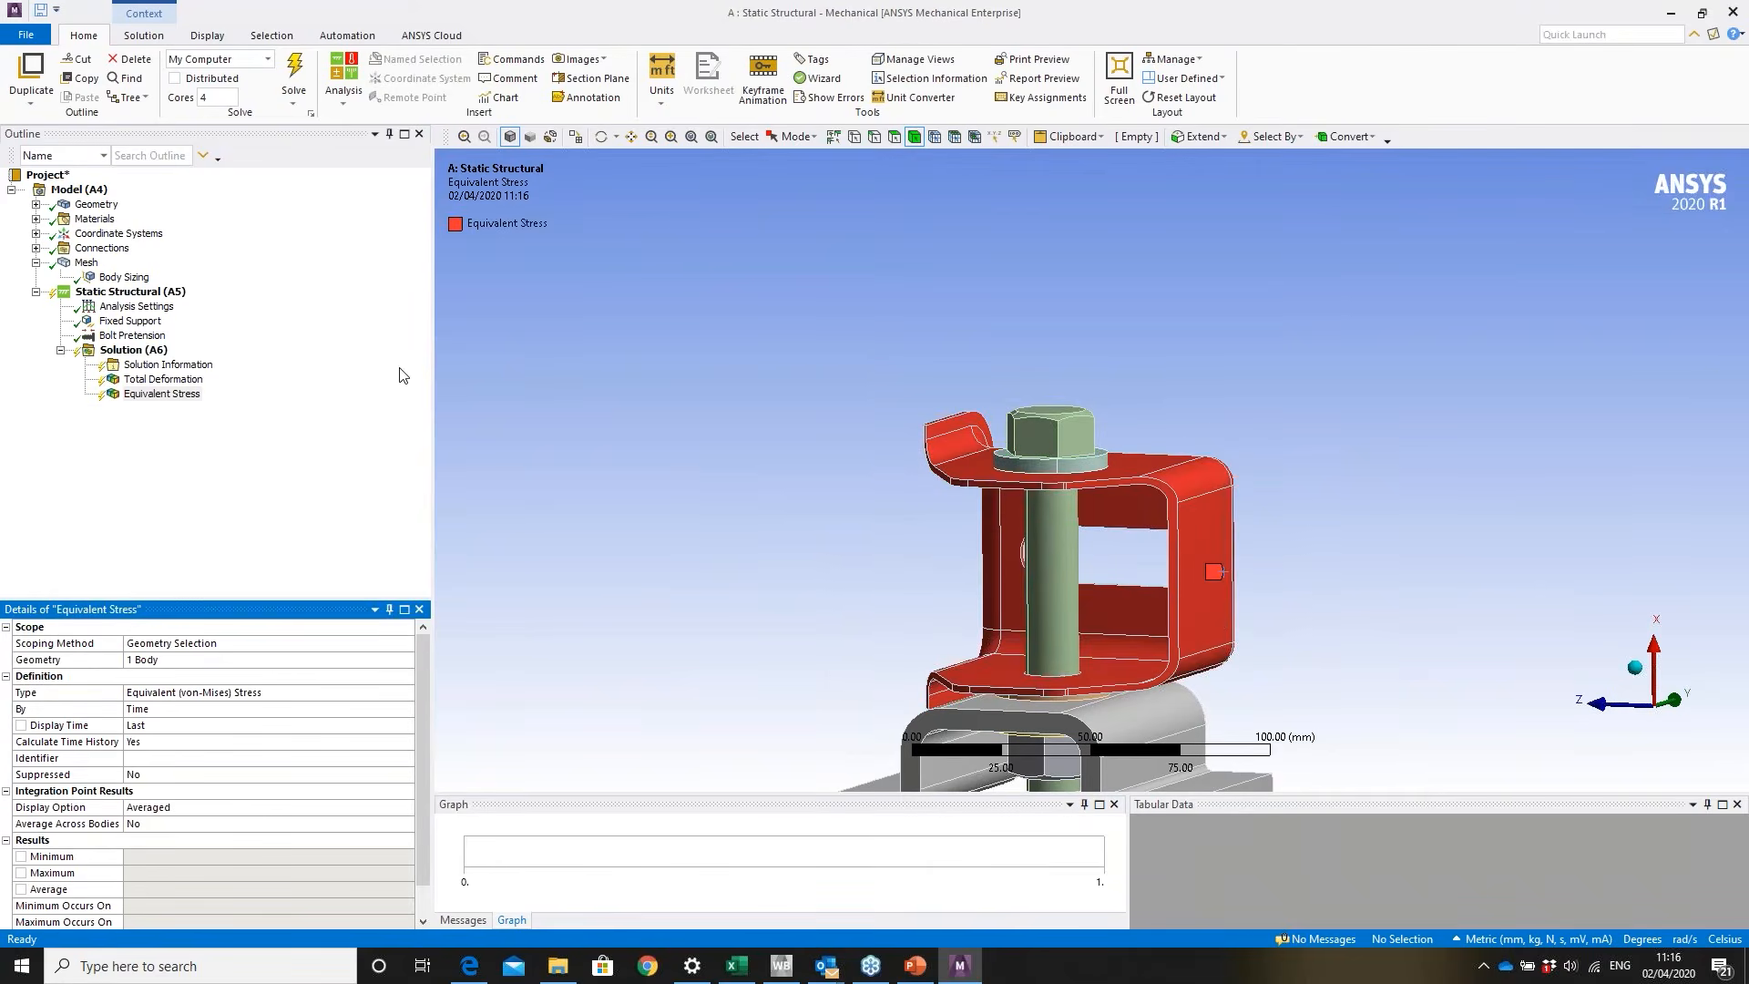
# - Add a Deformation Probe scoped to the lower corner vertex on the front edge of the upper bracket's top plate, beside the bolt
pyautogui.rightClick(151, 353)
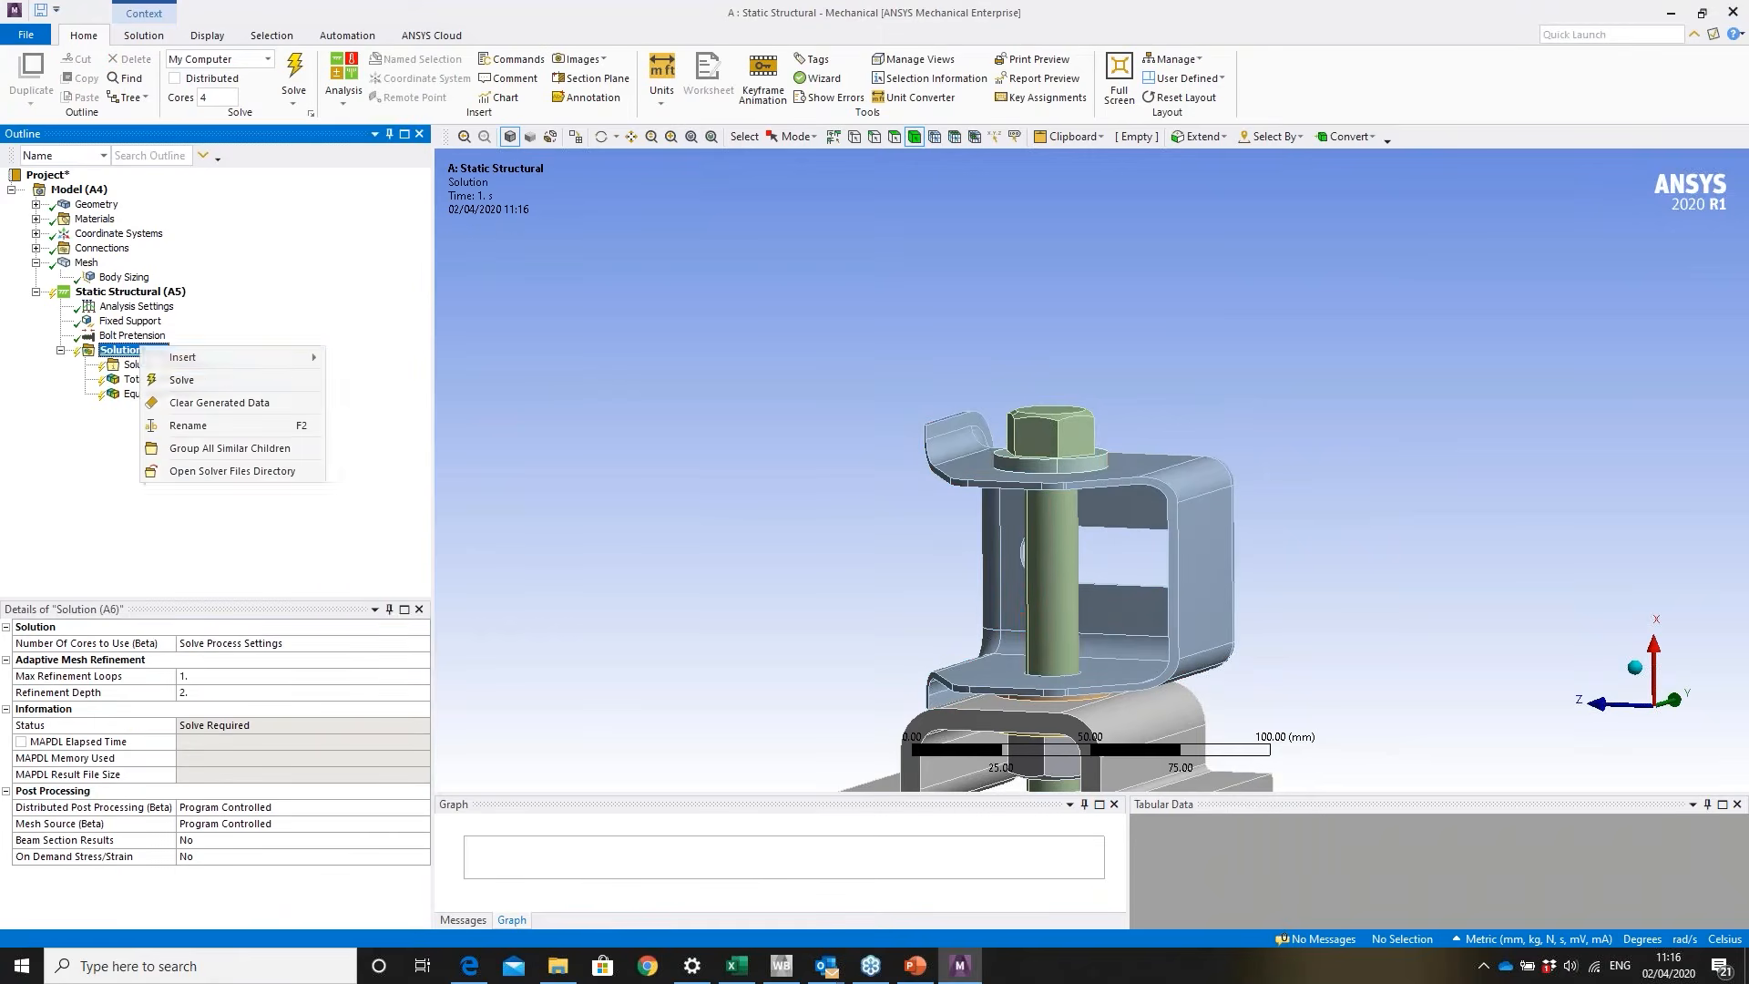
pyautogui.moveTo(208, 361)
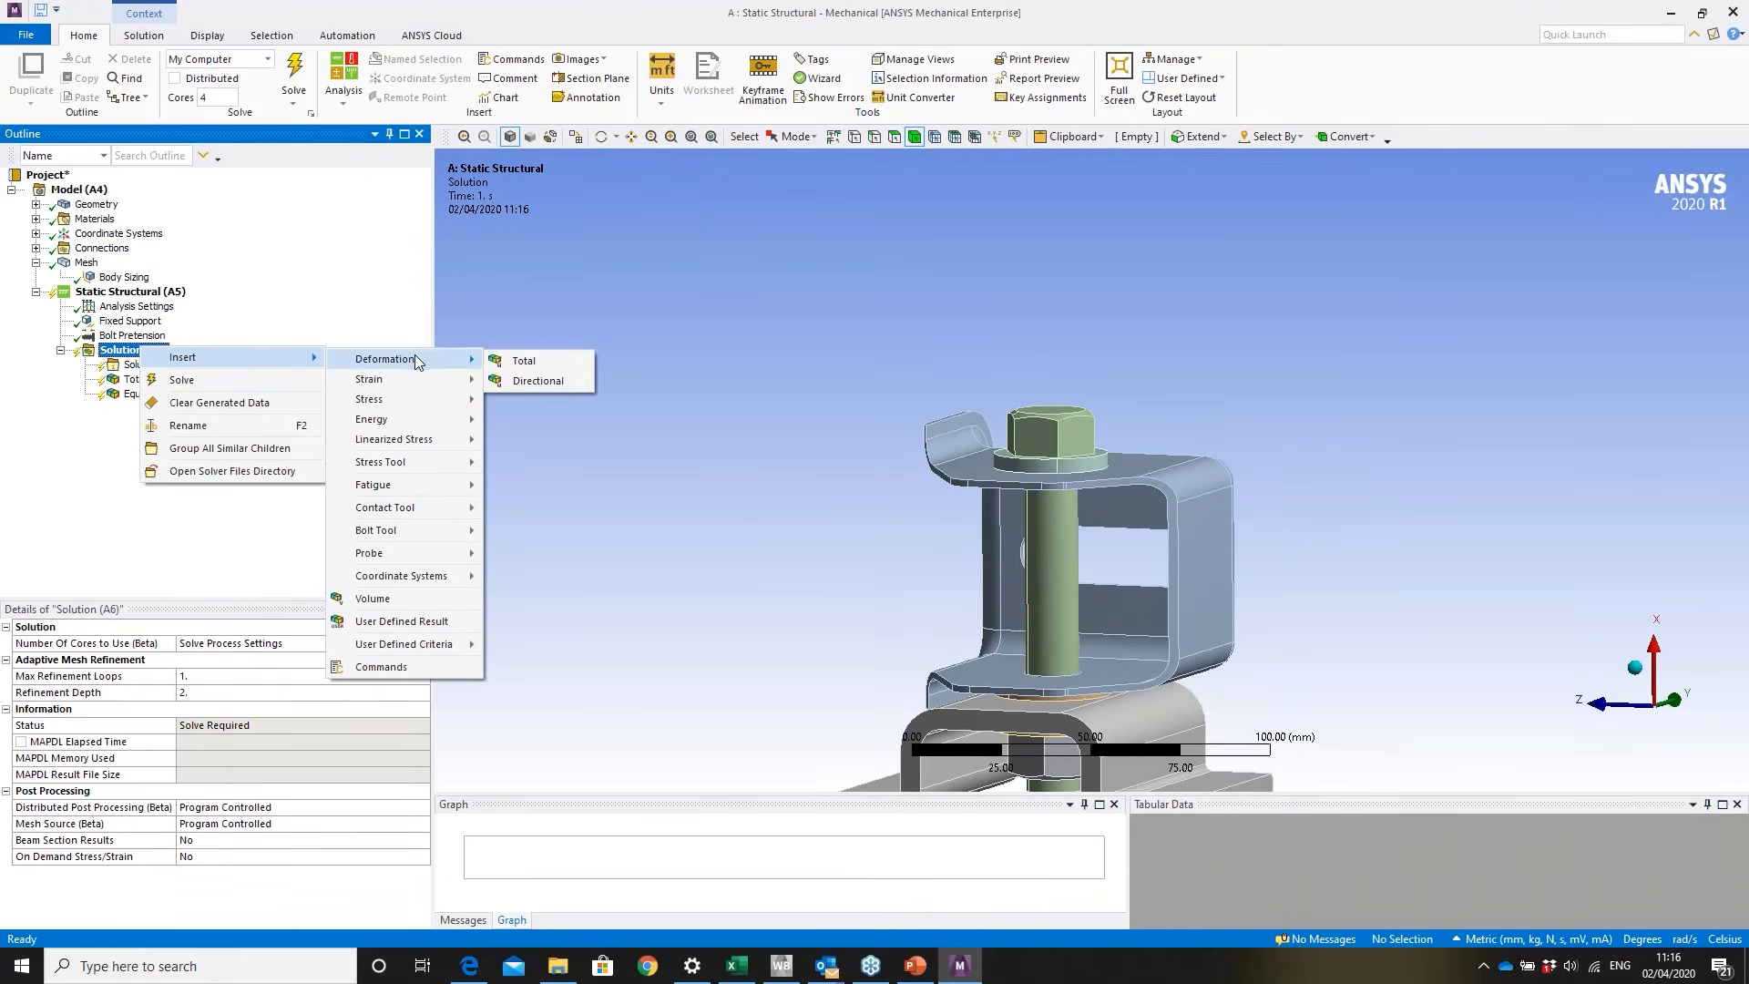
pyautogui.moveTo(423, 551)
pyautogui.click(535, 556)
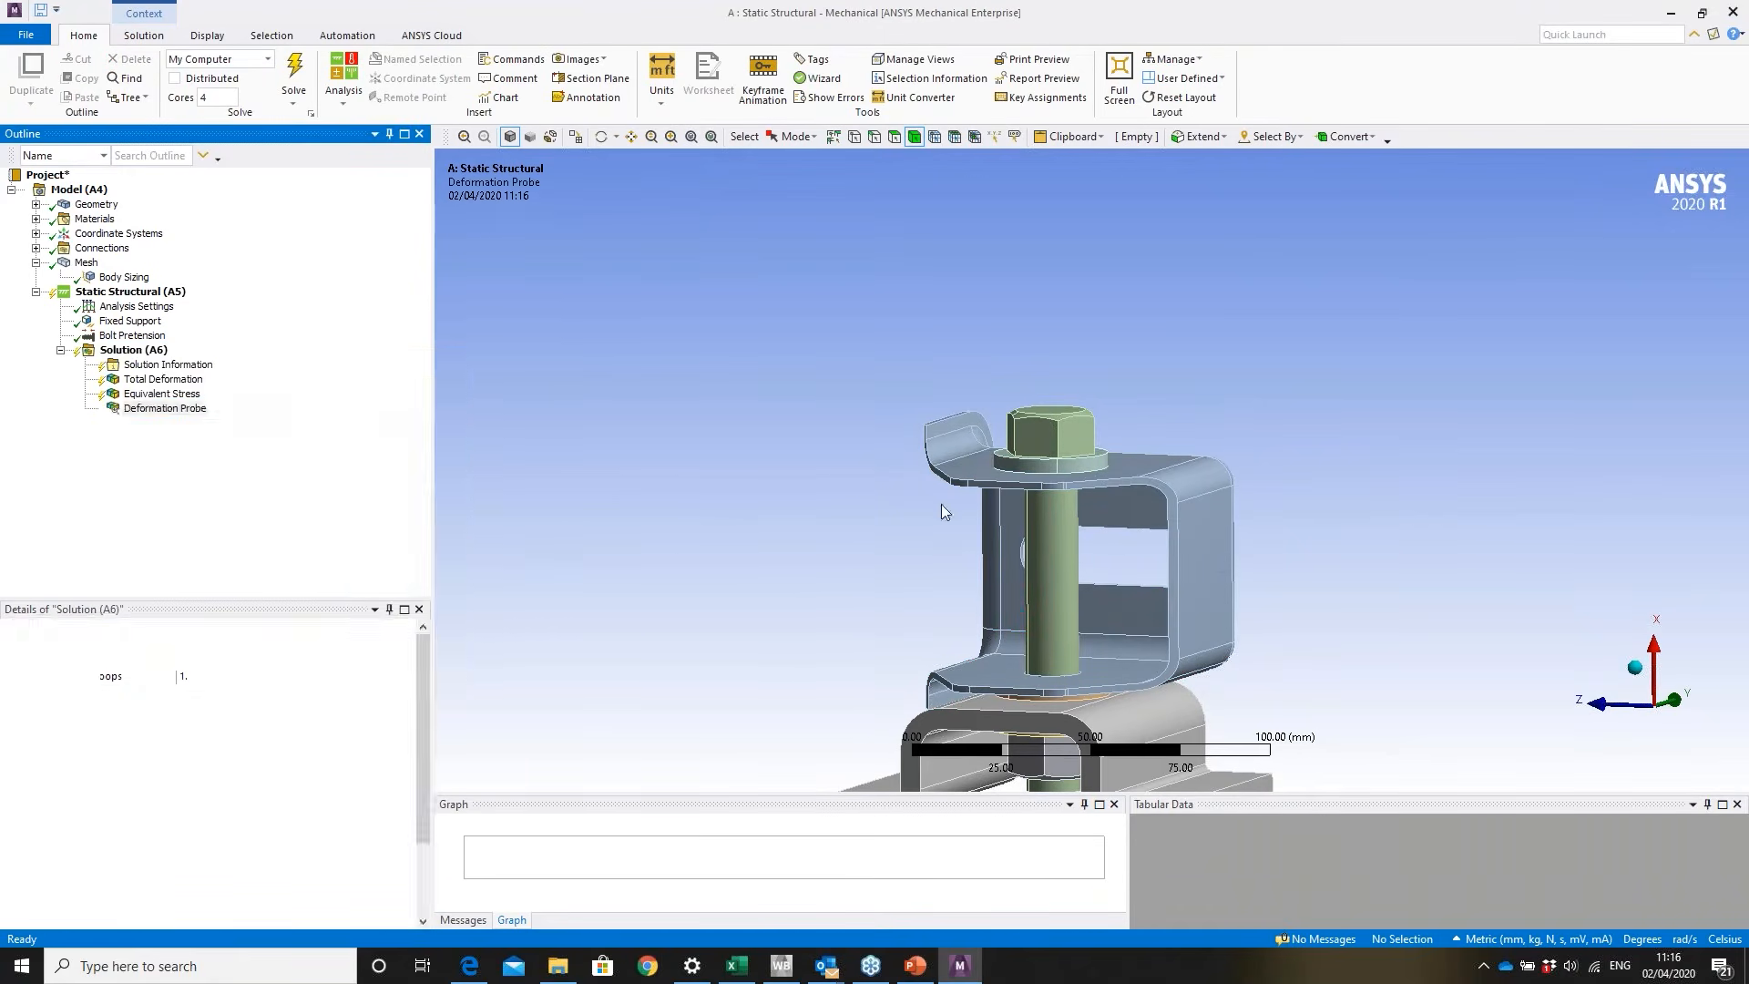
pyautogui.moveTo(1274, 510); pyautogui.dragTo(1067, 523, button='middle')
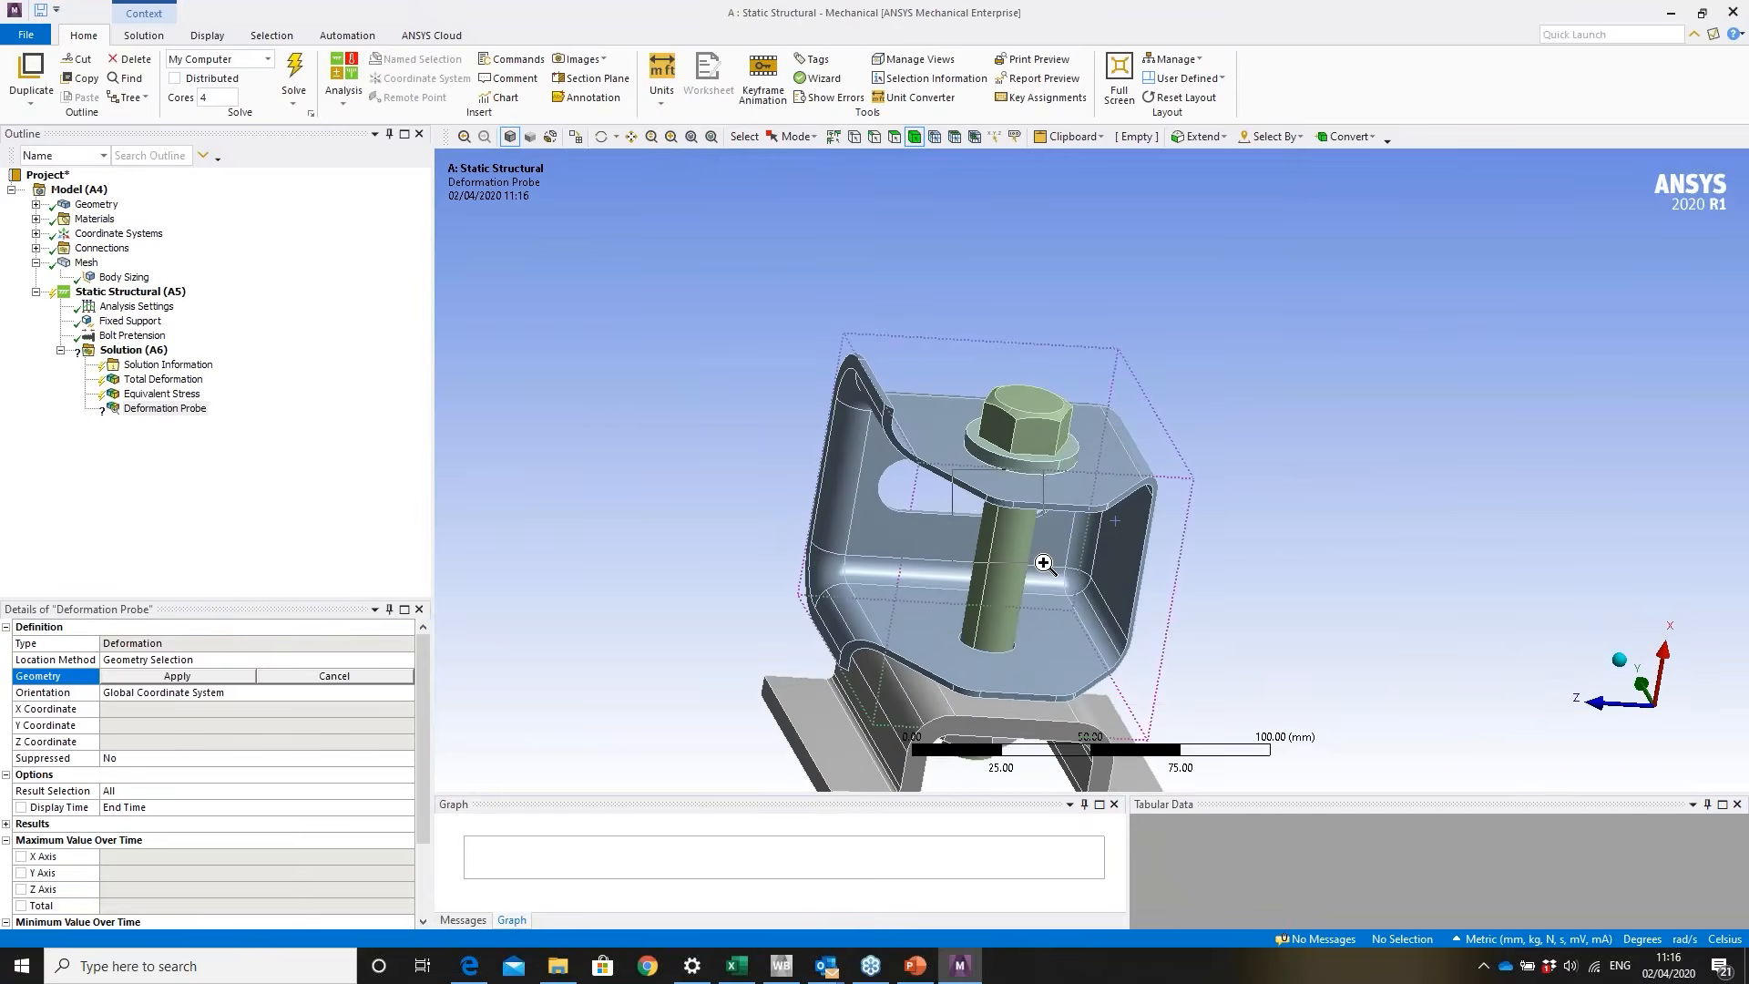
pyautogui.scroll(5, 1044, 561)
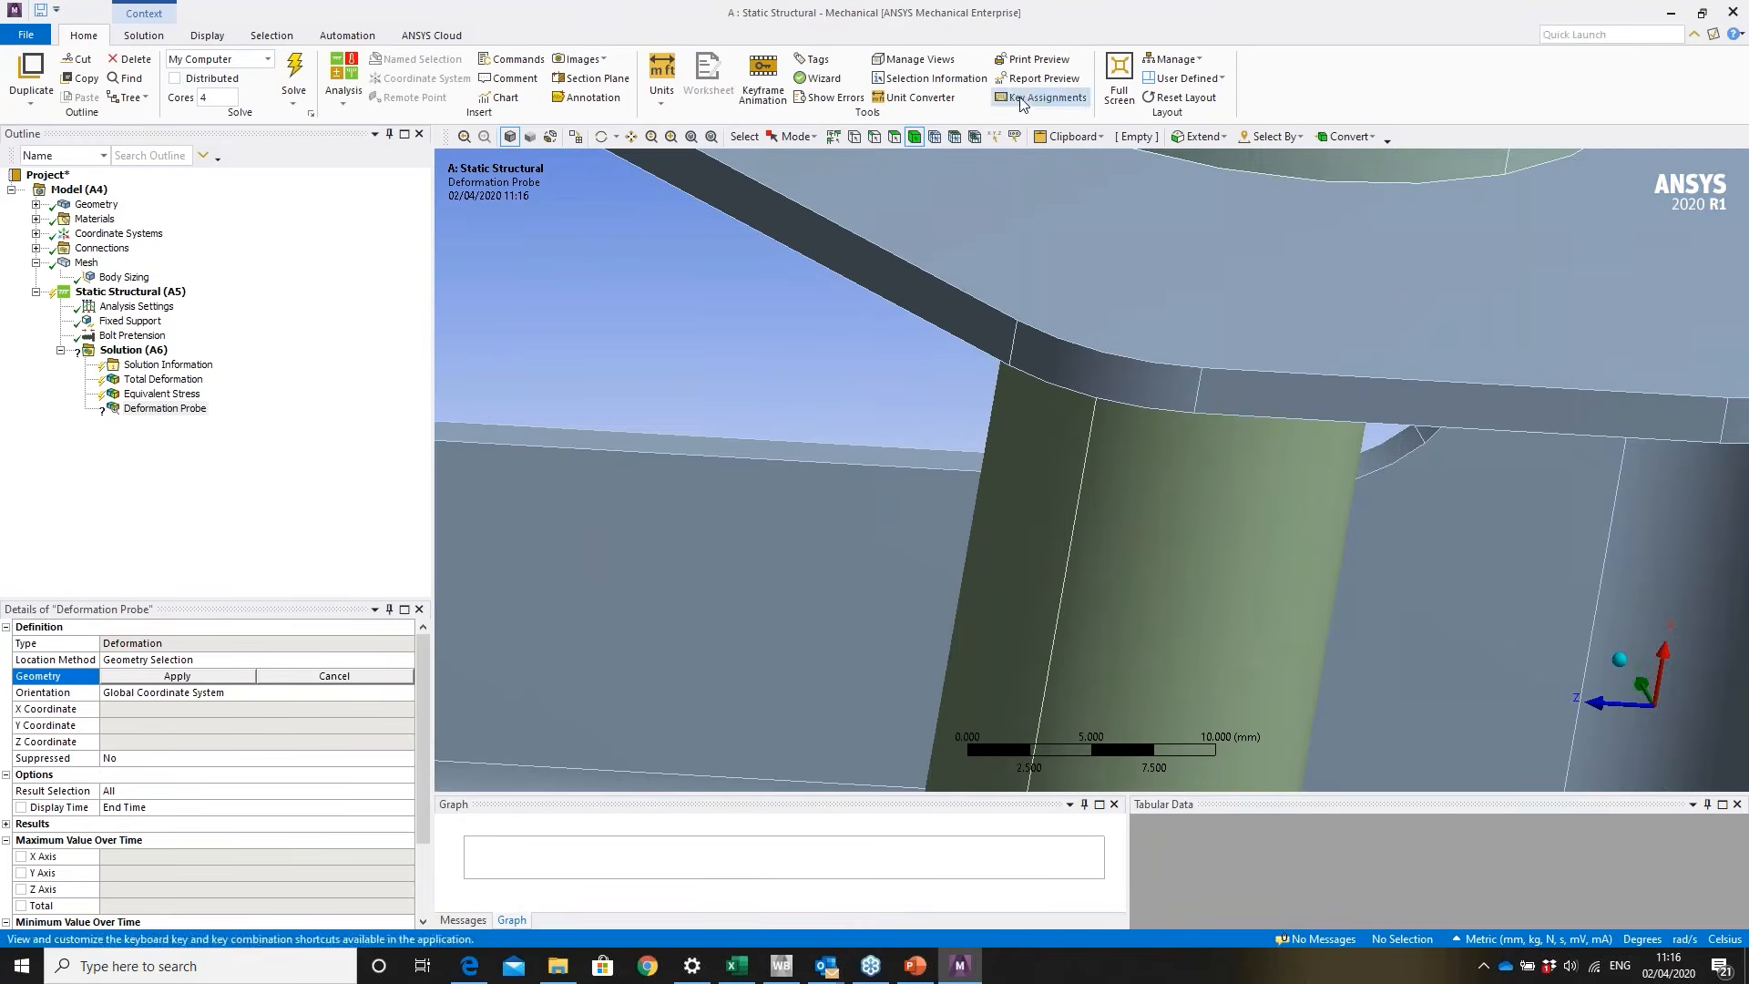
pyautogui.click(855, 137)
pyautogui.click(1007, 362)
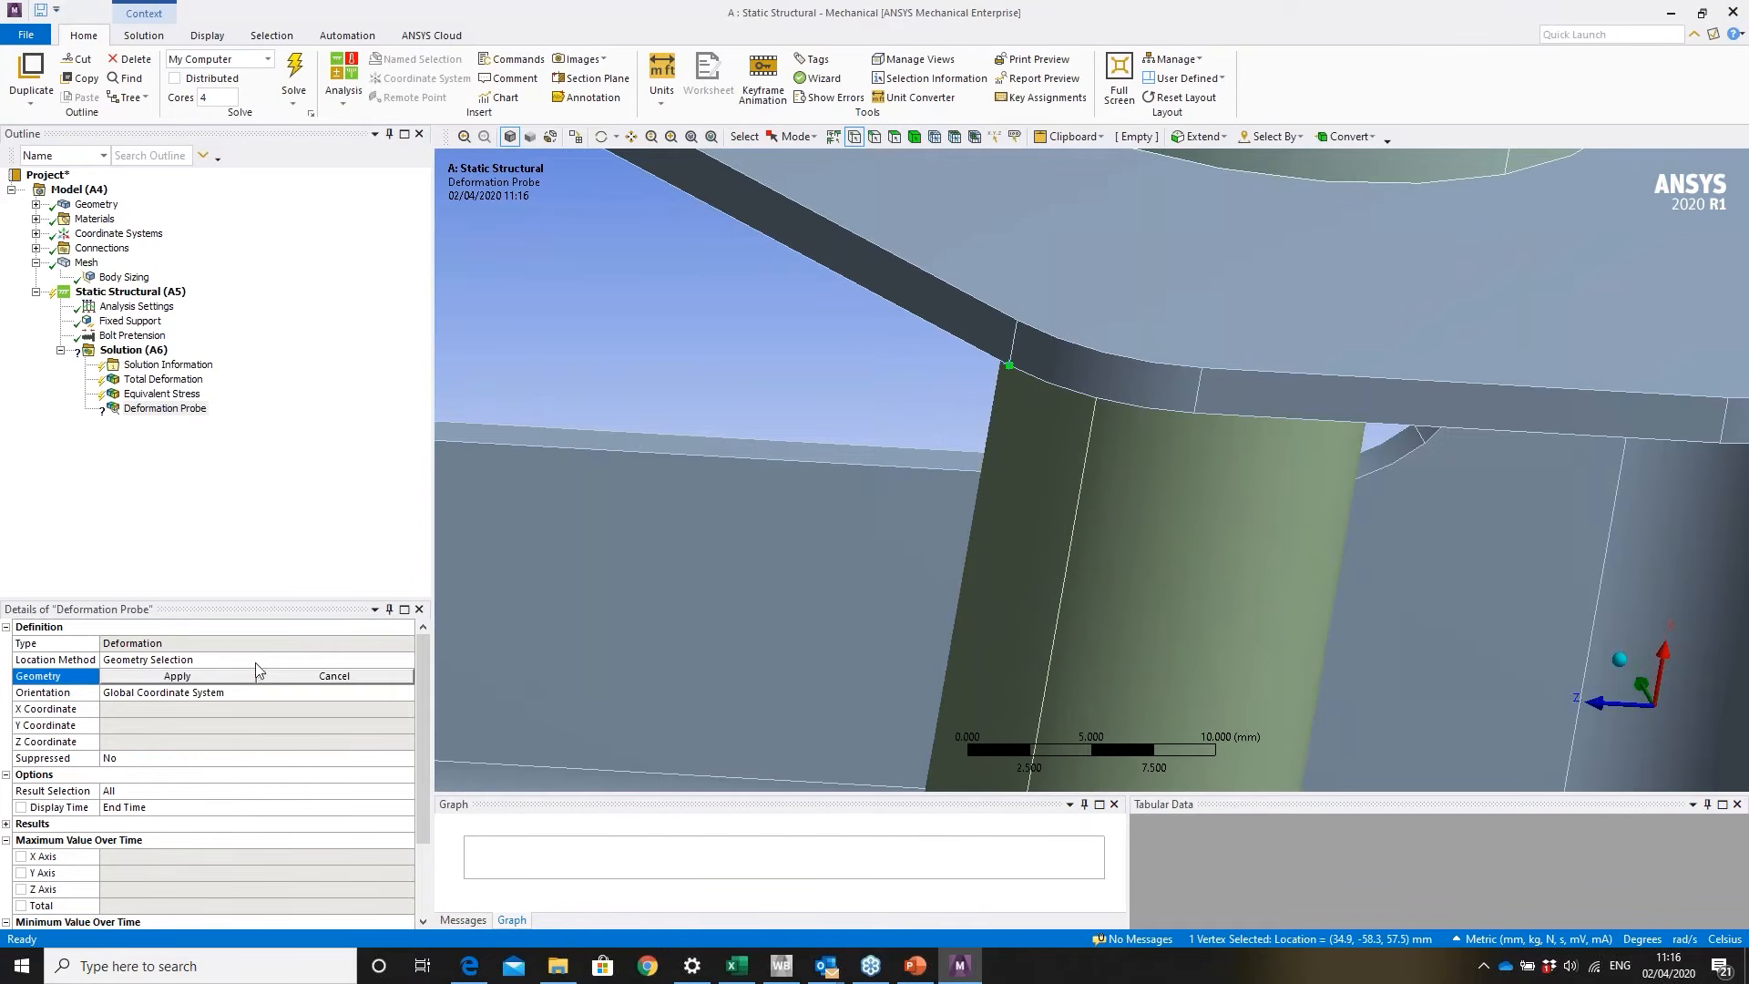
pyautogui.click(202, 677)
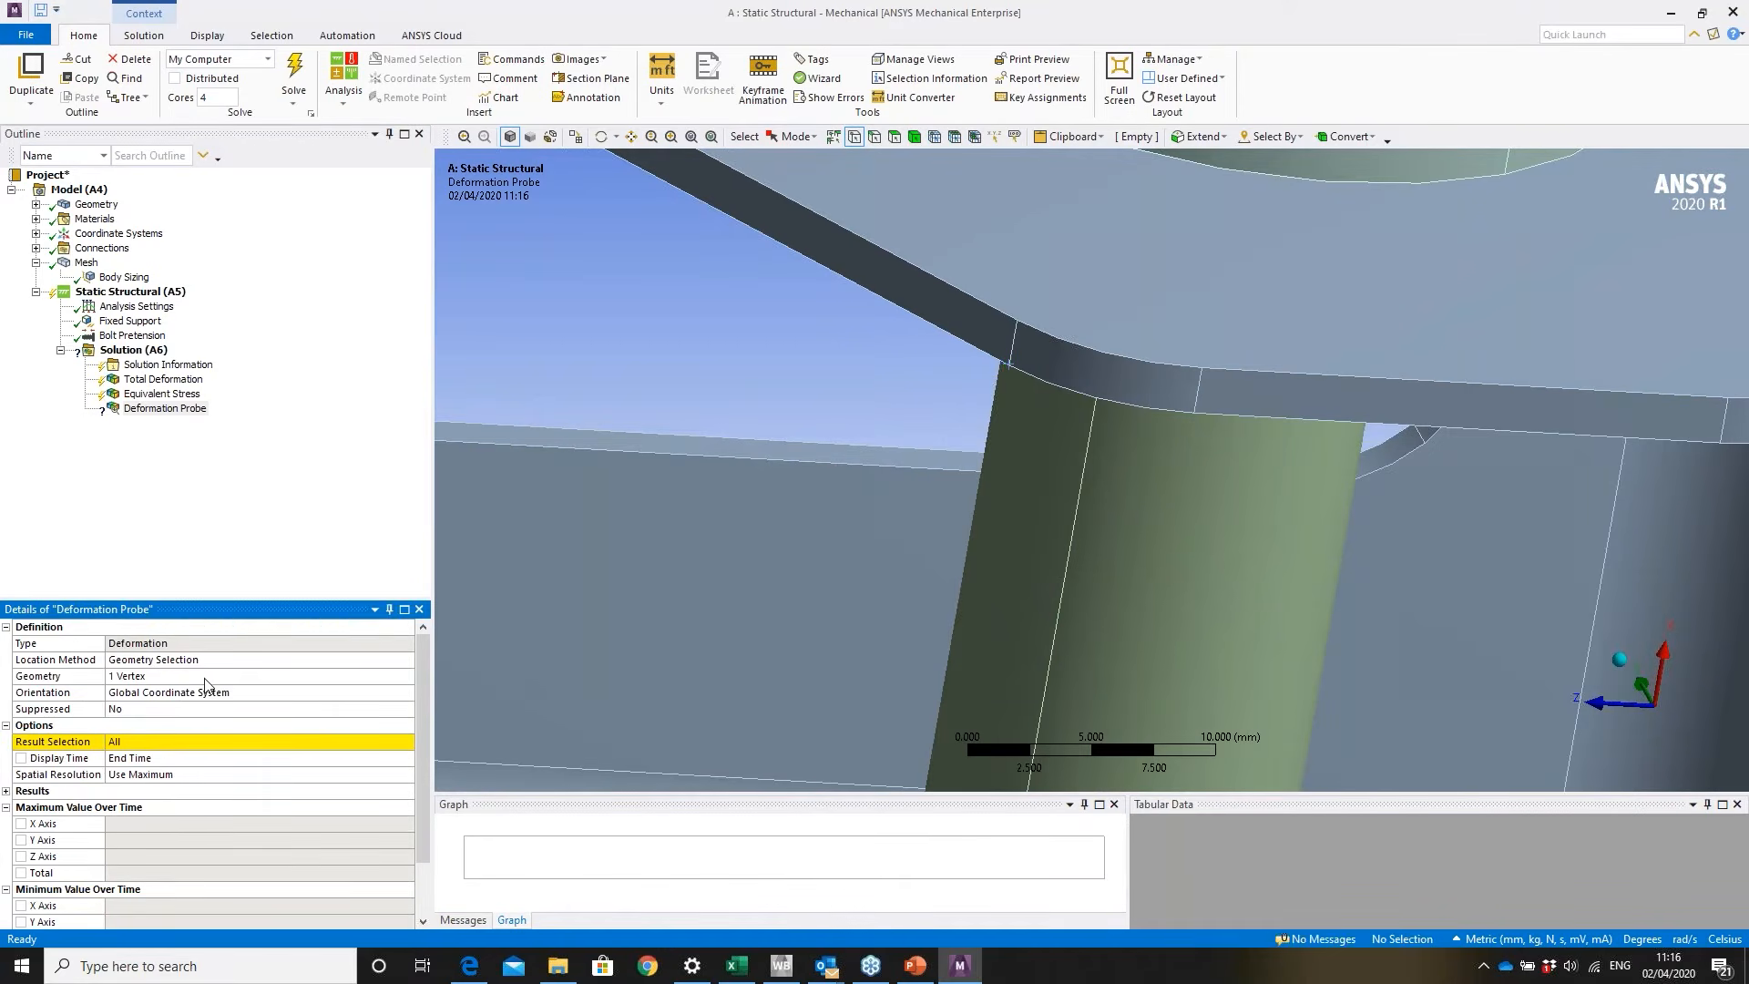
# - Set the deformation probe's result selection to X Axis
pyautogui.scroll(-4, 1418, 614)
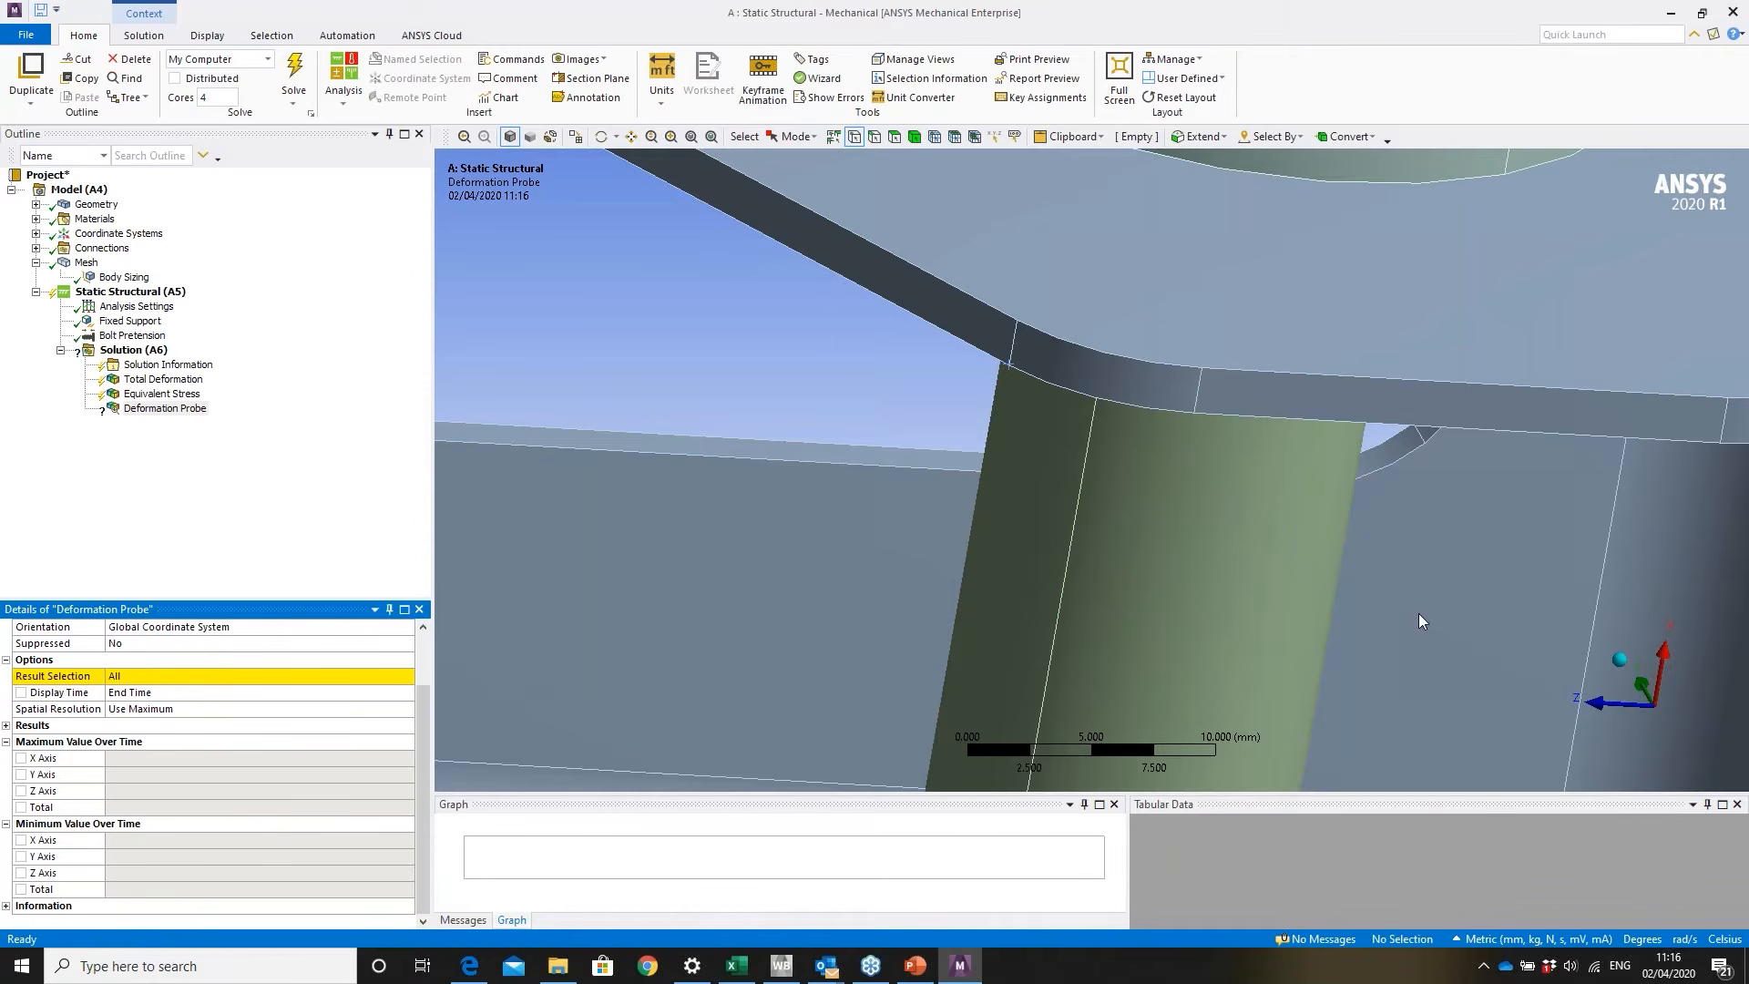
pyautogui.moveTo(420, 725); pyautogui.dragTo(426, 669)
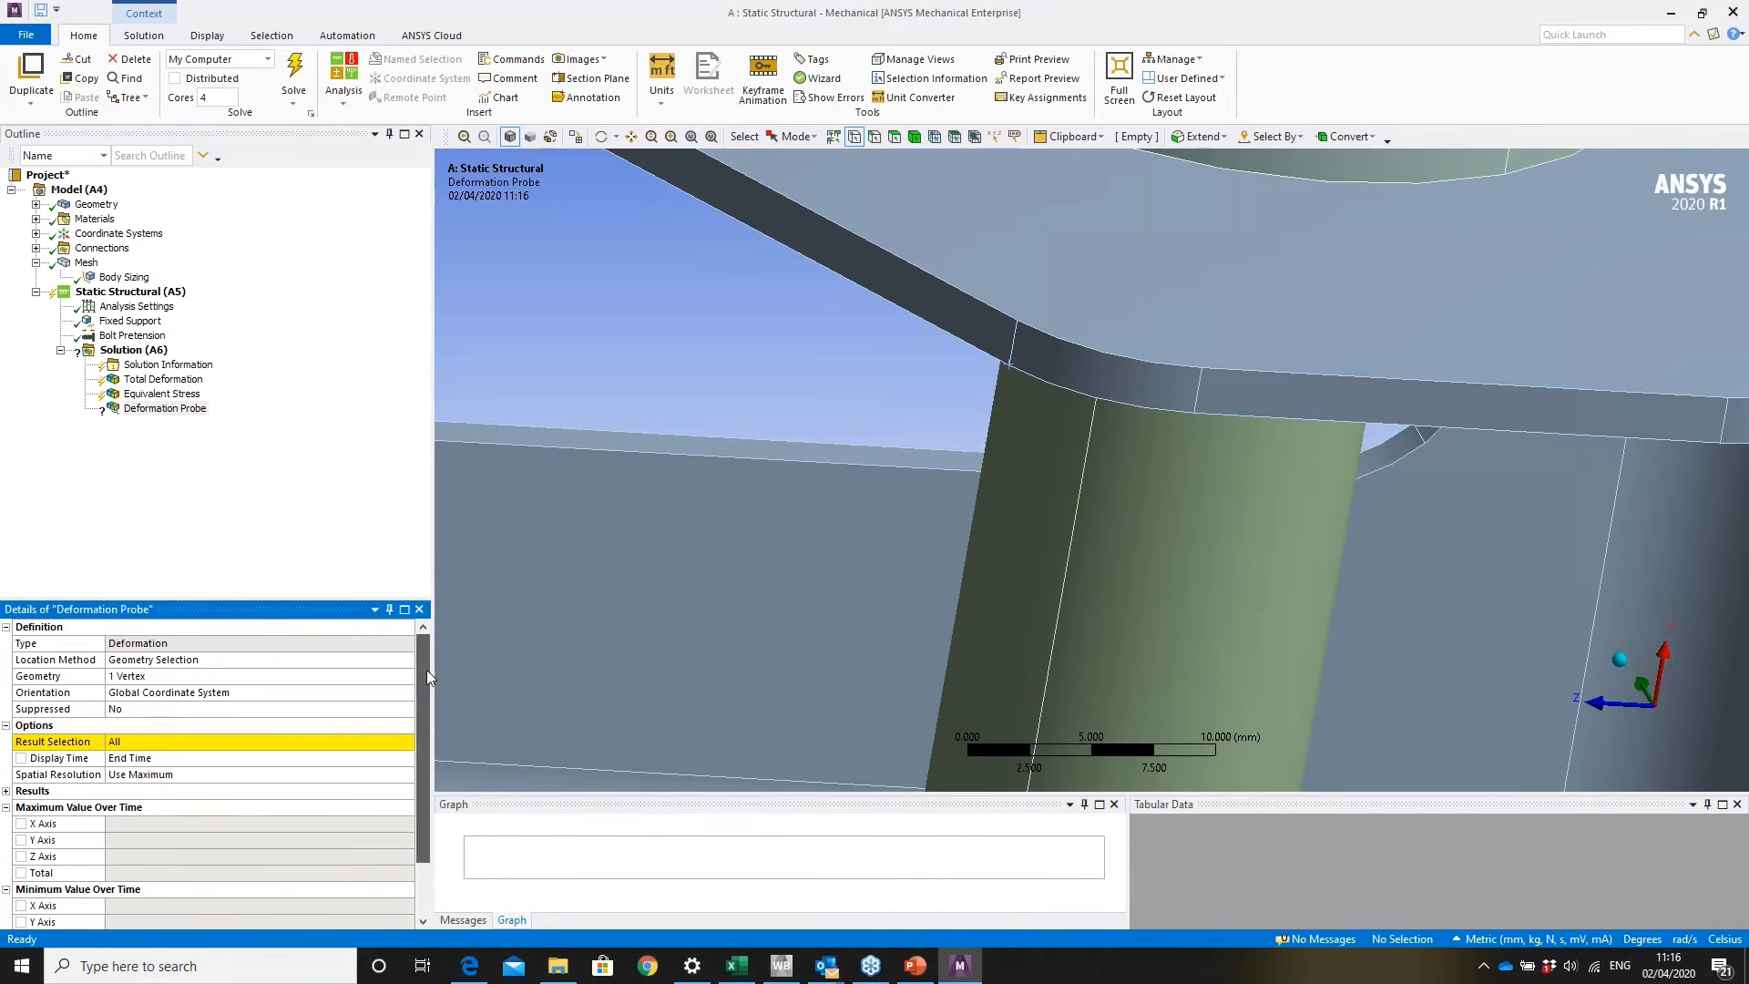
pyautogui.click(404, 741)
pyautogui.click(406, 744)
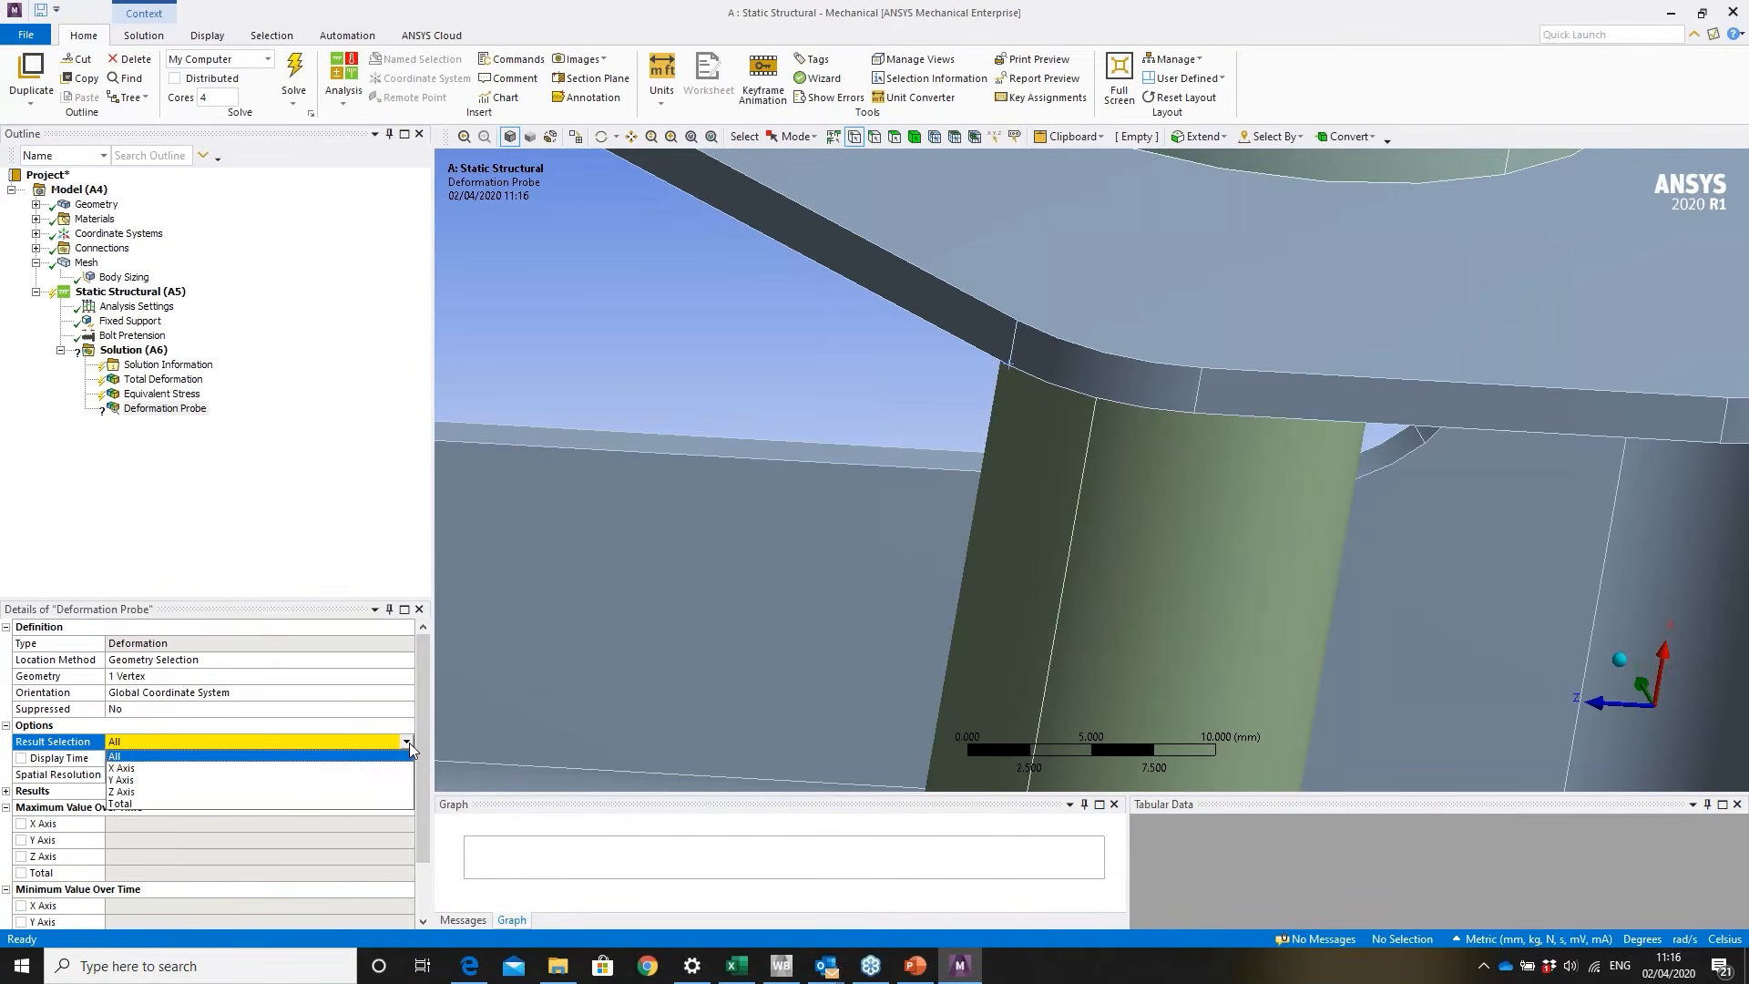
pyautogui.click(326, 774)
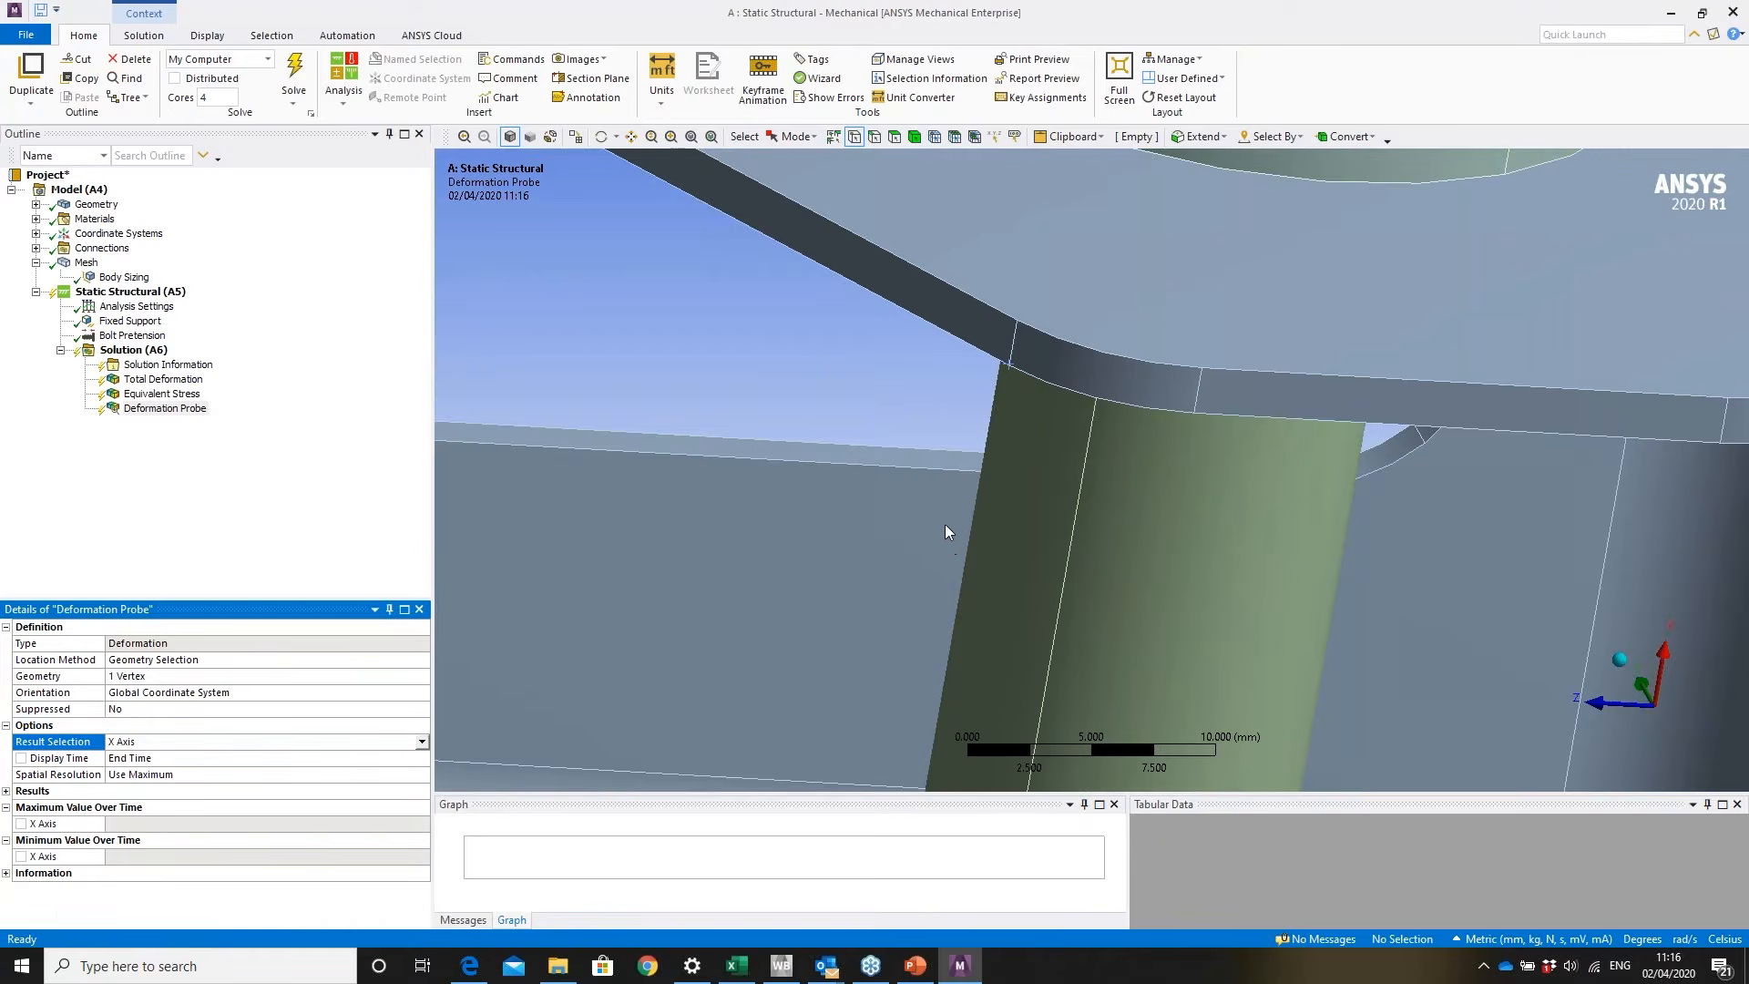
pyautogui.click(351, 504)
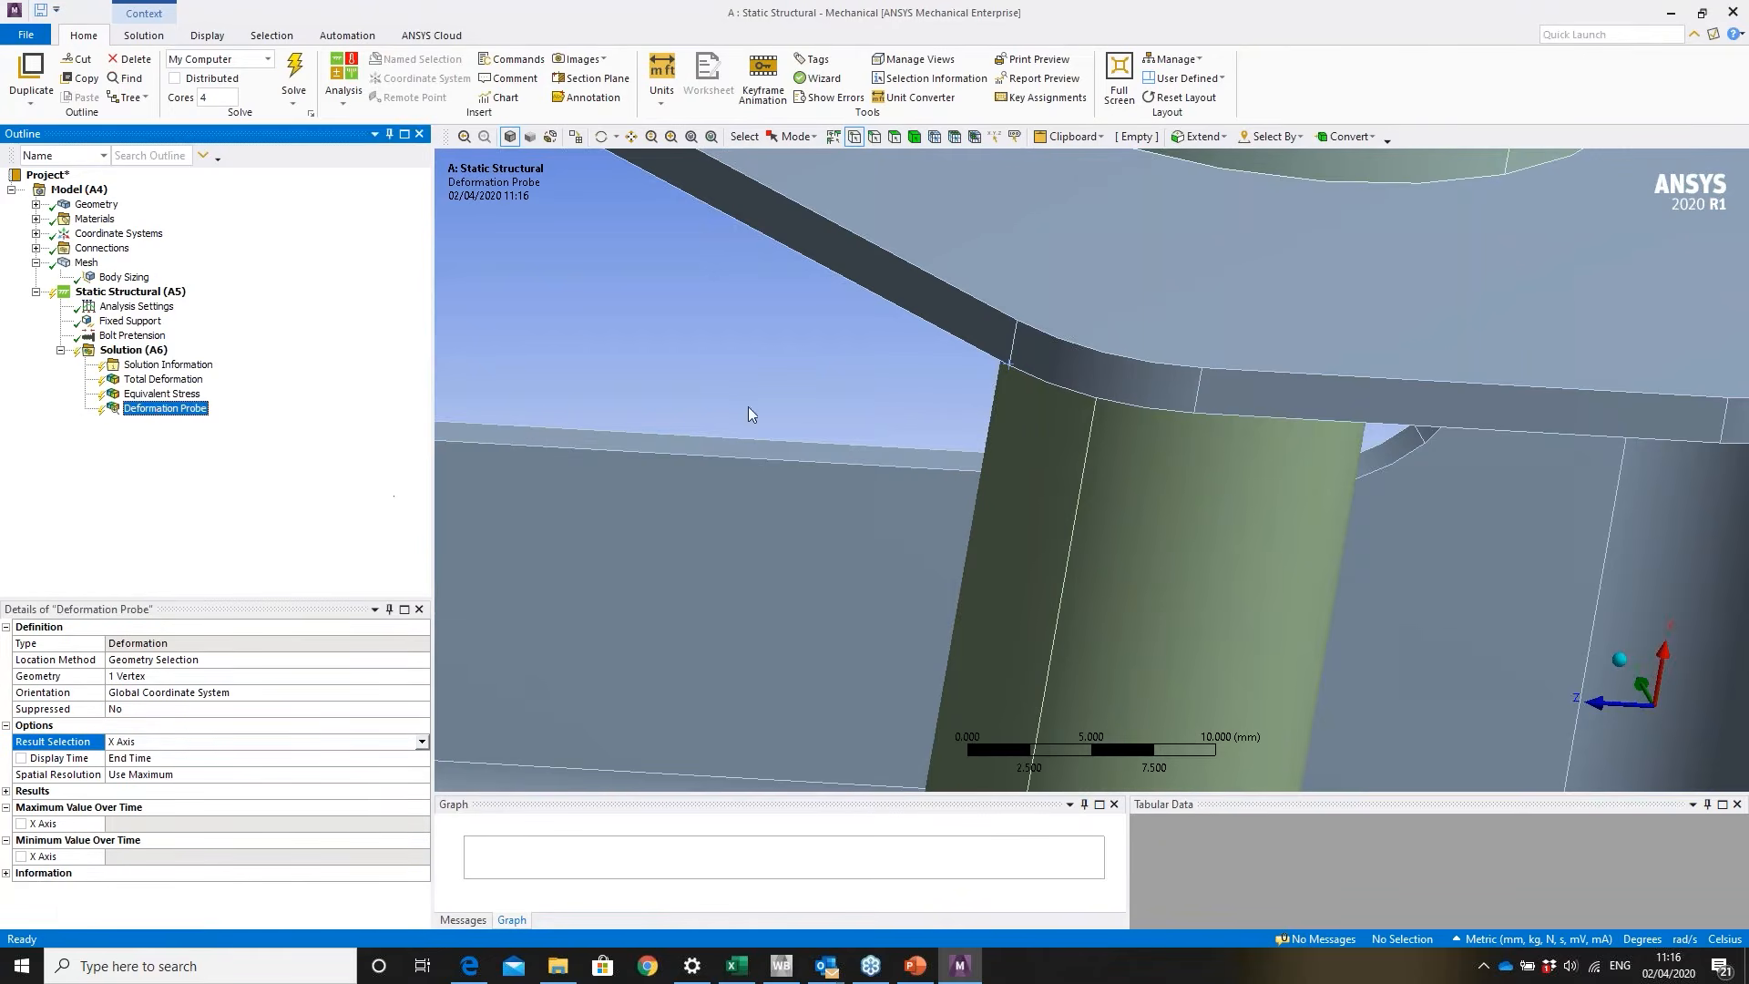
pyautogui.click(905, 374)
# - Turn on Auto Time Stepping in the static structural analysis settings
pyautogui.scroll(-5, 903, 374)
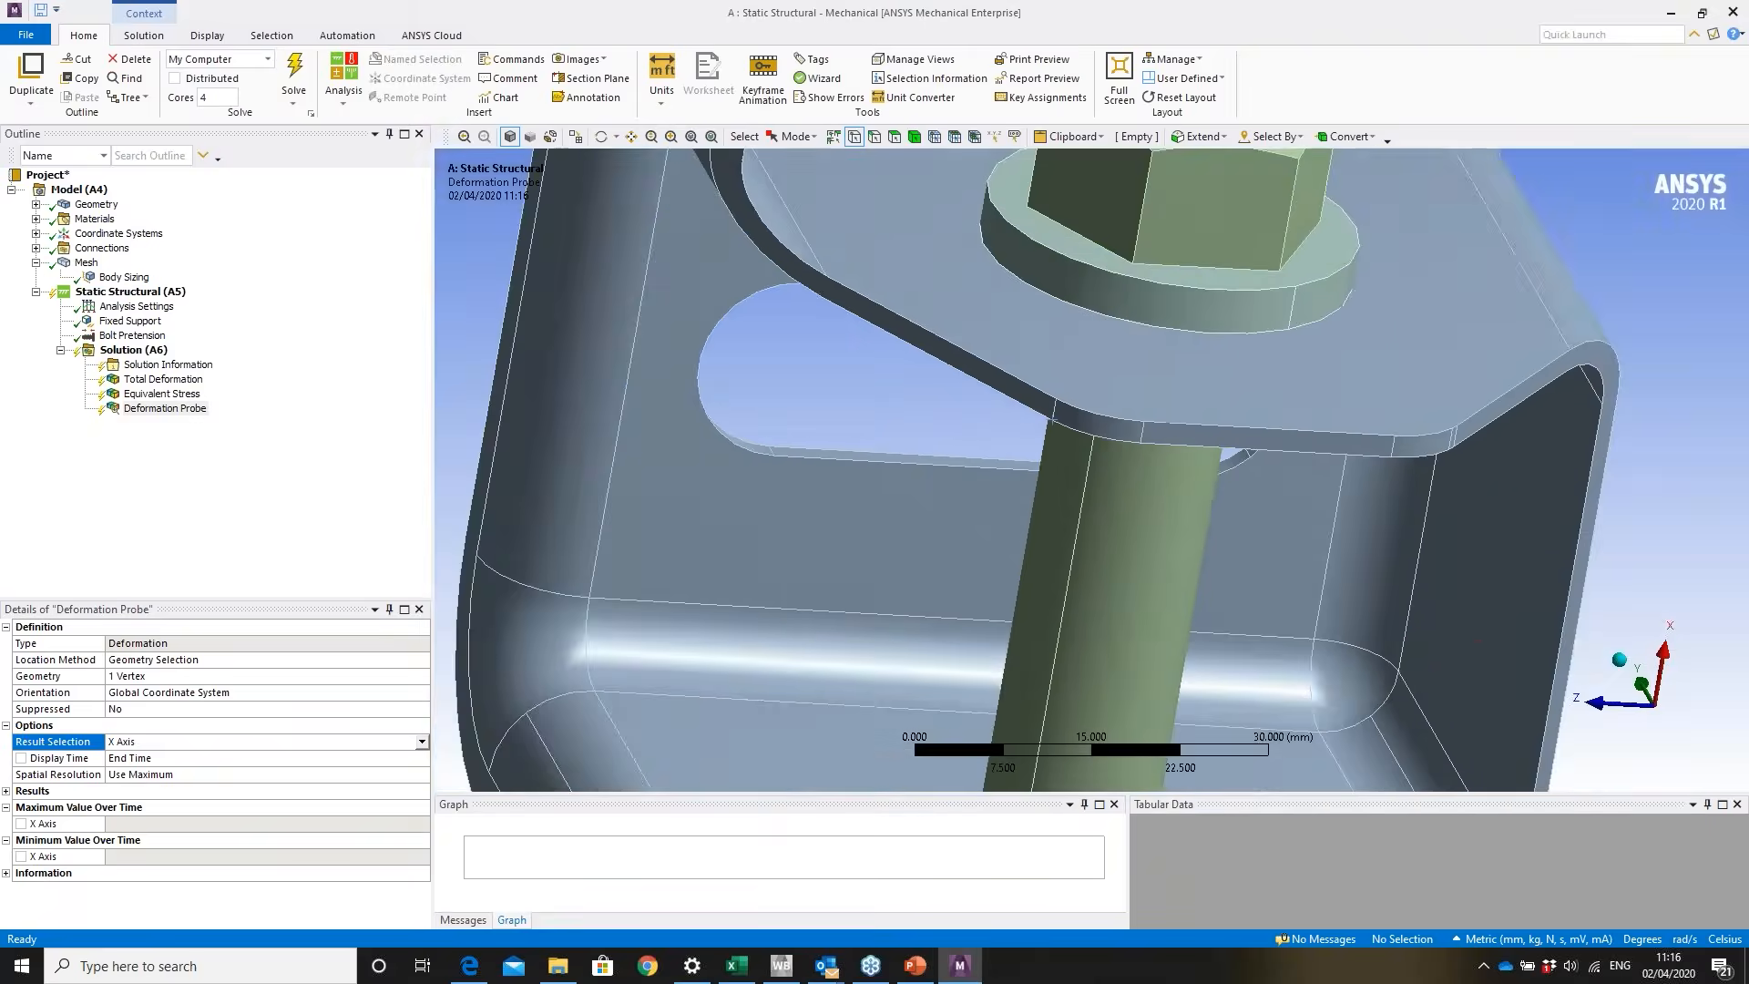
pyautogui.scroll(-3, 1013, 541)
pyautogui.keyDown('ctrl'); pyautogui.moveTo(1009, 544); pyautogui.dragTo(965, 419, button='middle'); pyautogui.keyUp('ctrl')
pyautogui.scroll(-2, 965, 419)
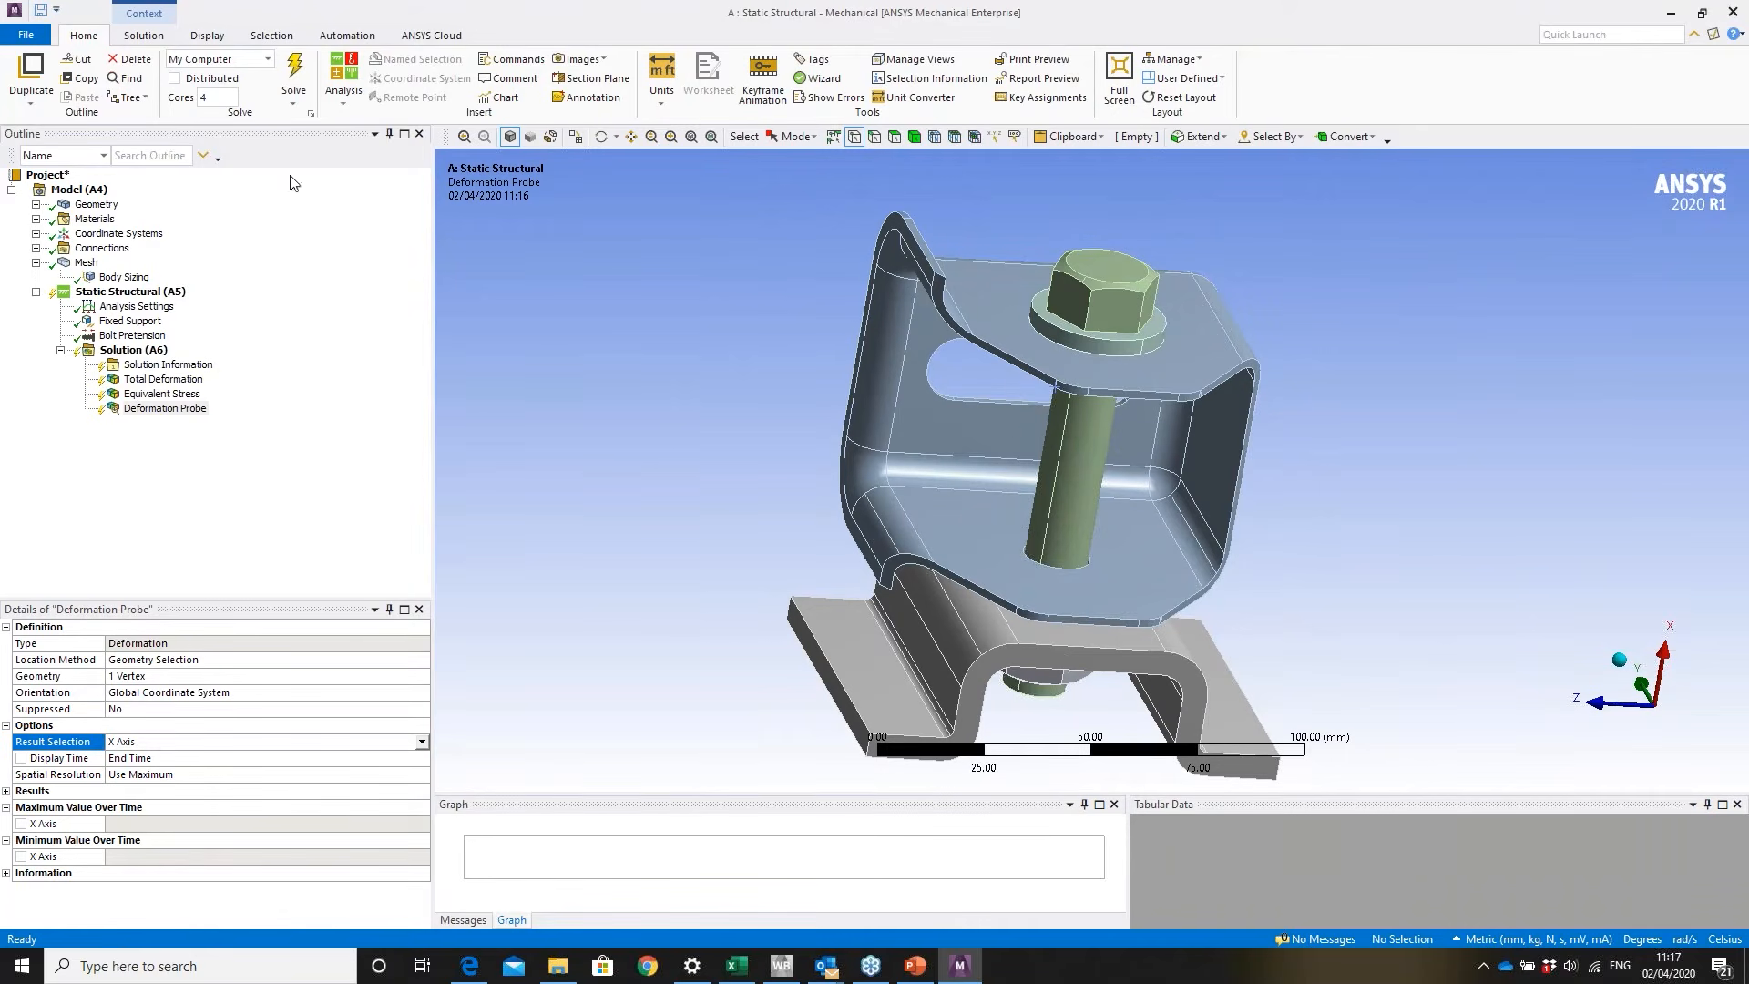
pyautogui.click(160, 307)
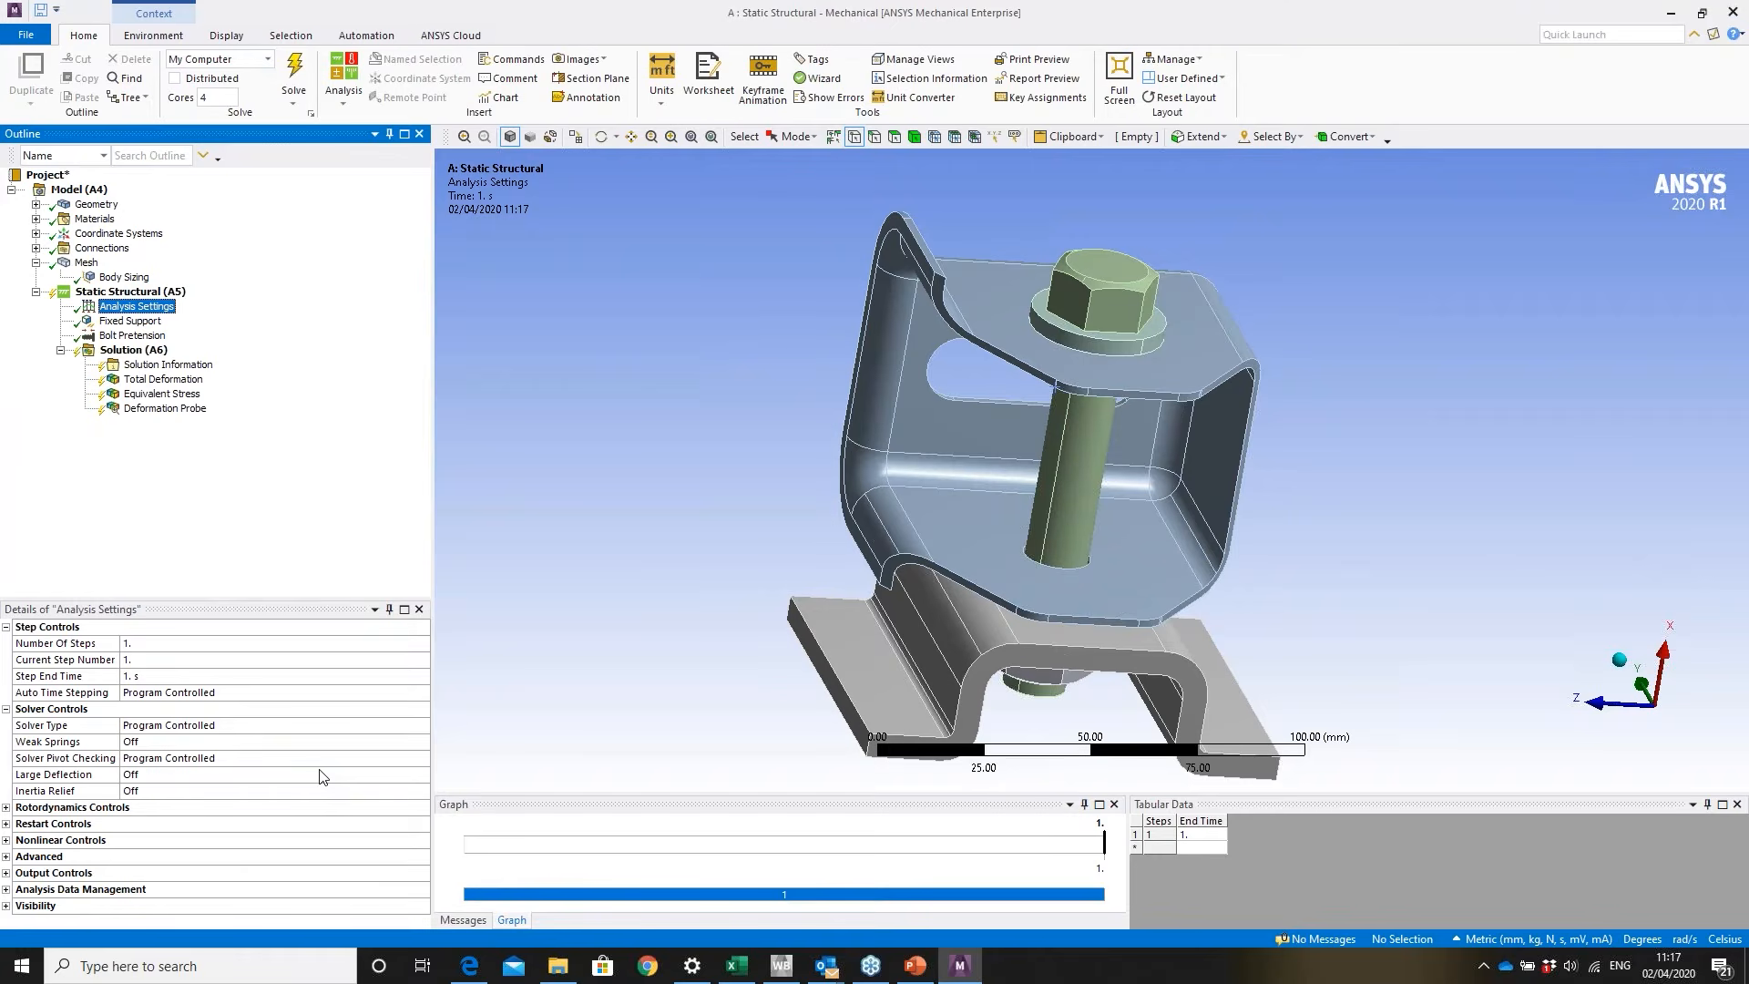
pyautogui.click(323, 696)
pyautogui.click(408, 695)
pyautogui.click(422, 694)
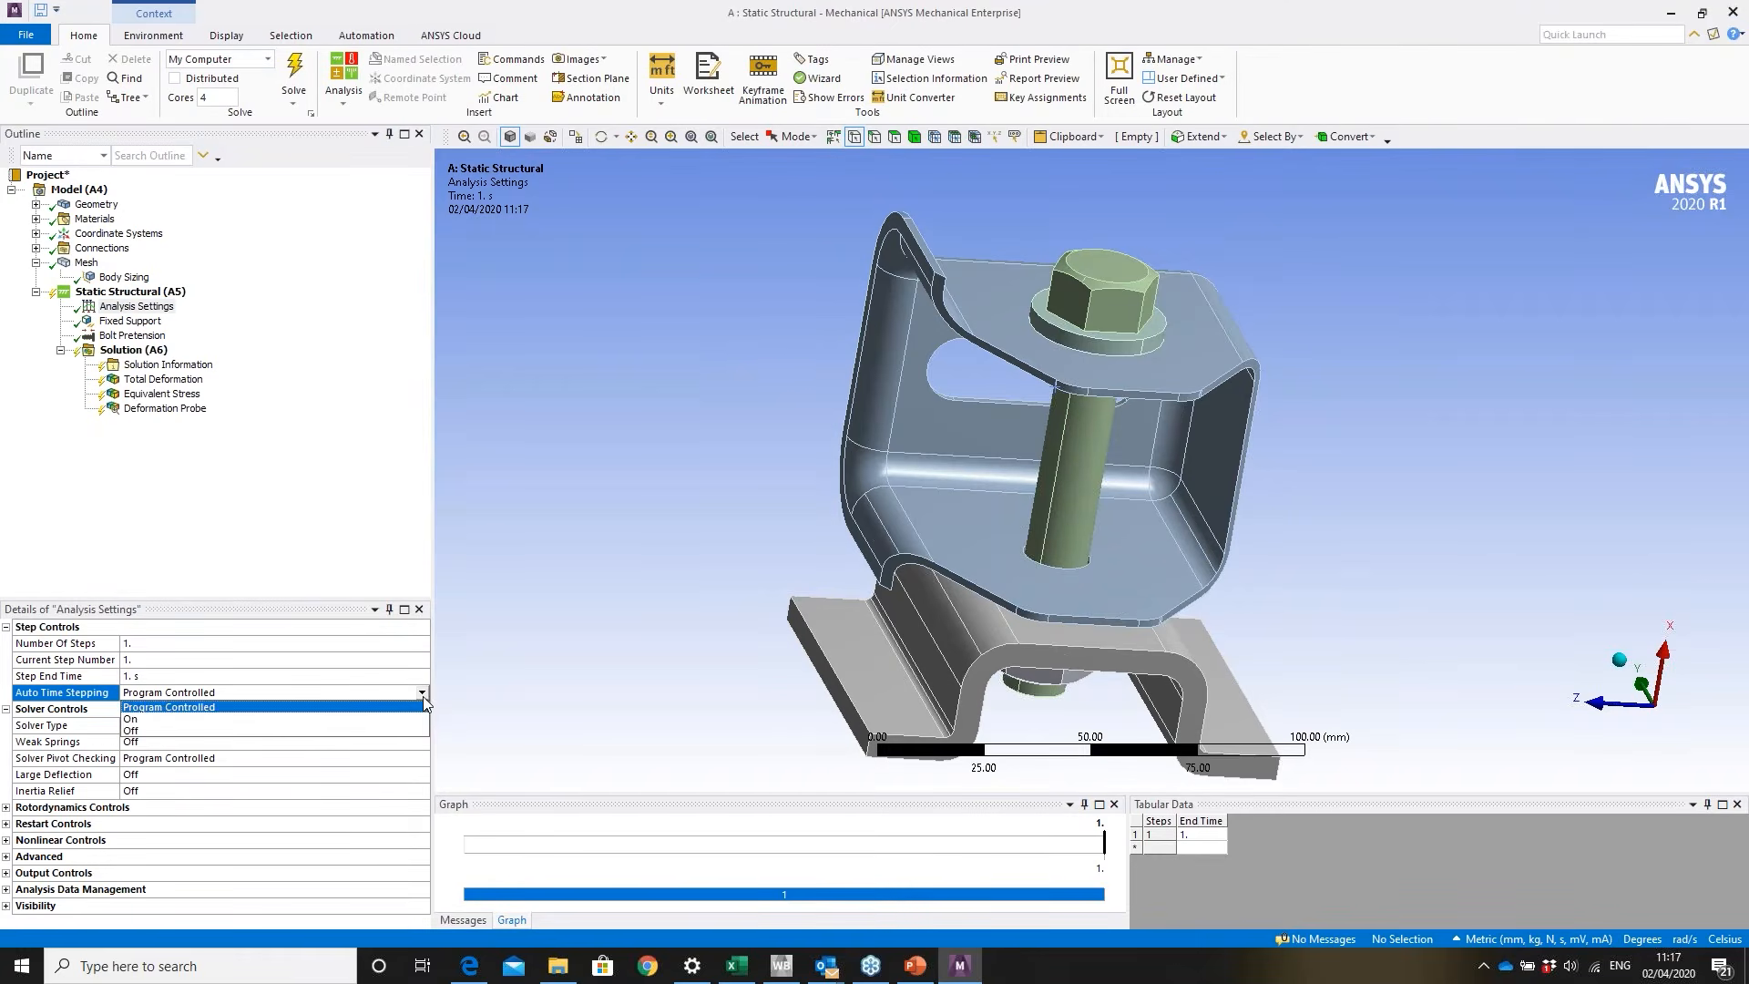
pyautogui.click(339, 720)
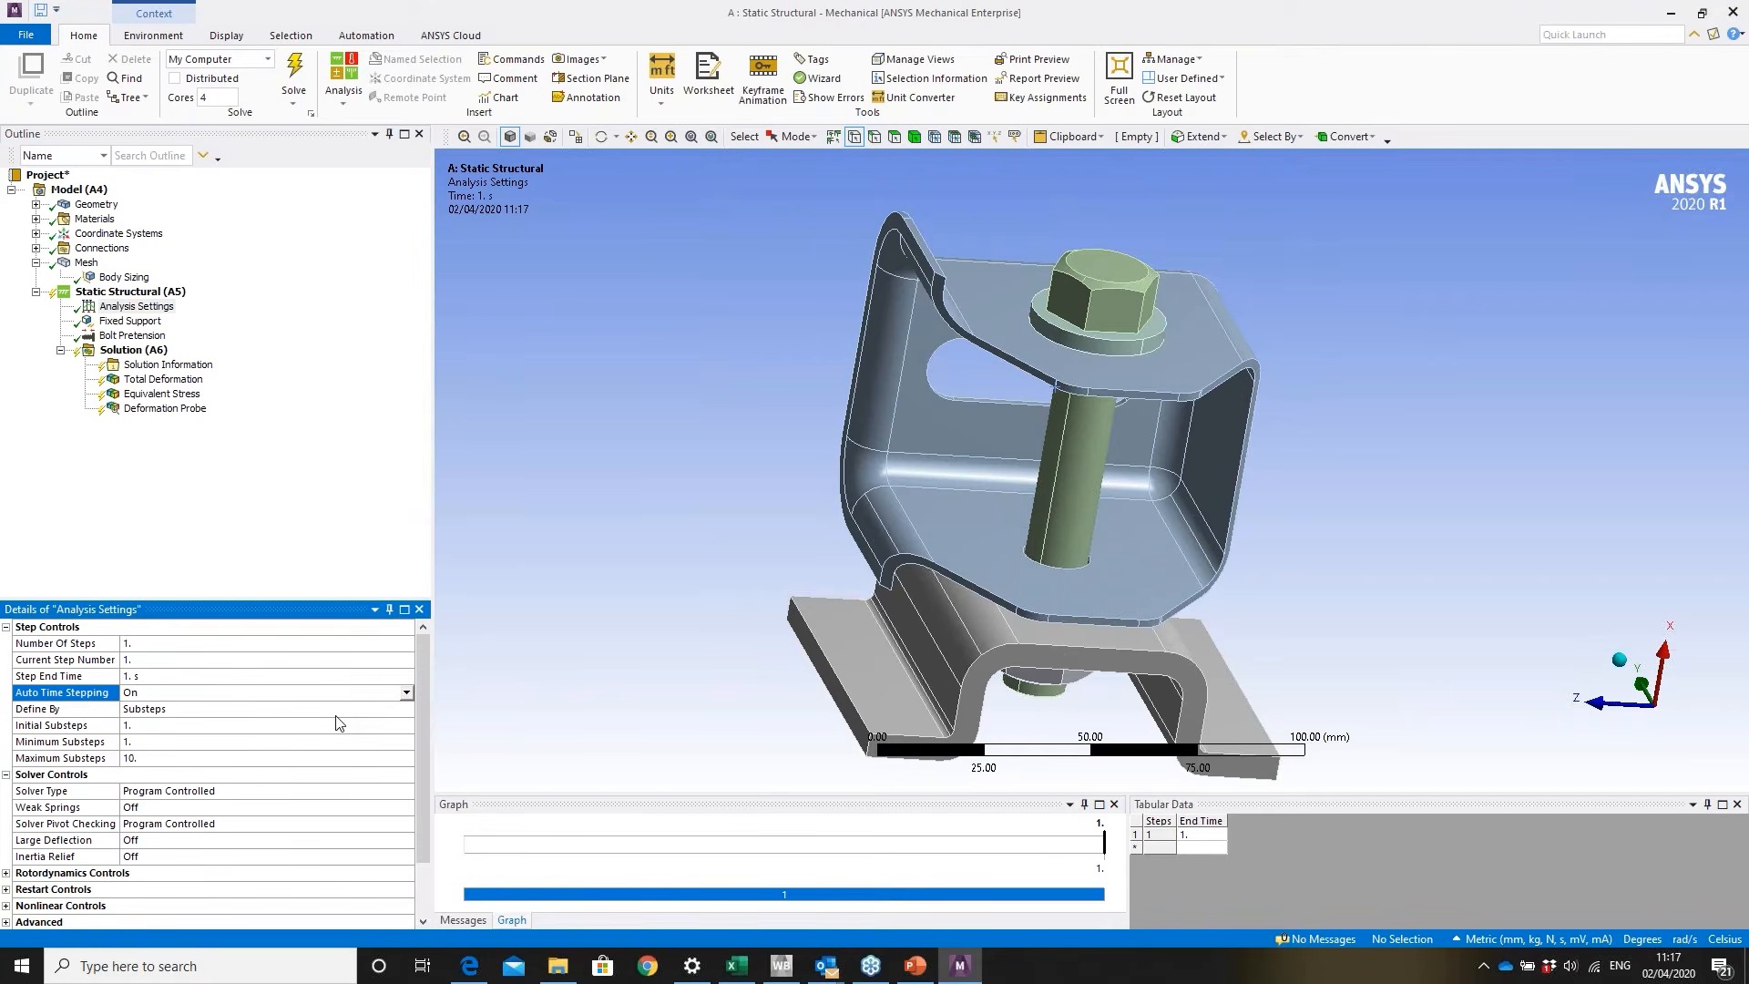
# - Set the initial, minimum and maximum substeps all to 10 in the analysis settings
pyautogui.click(266, 741)
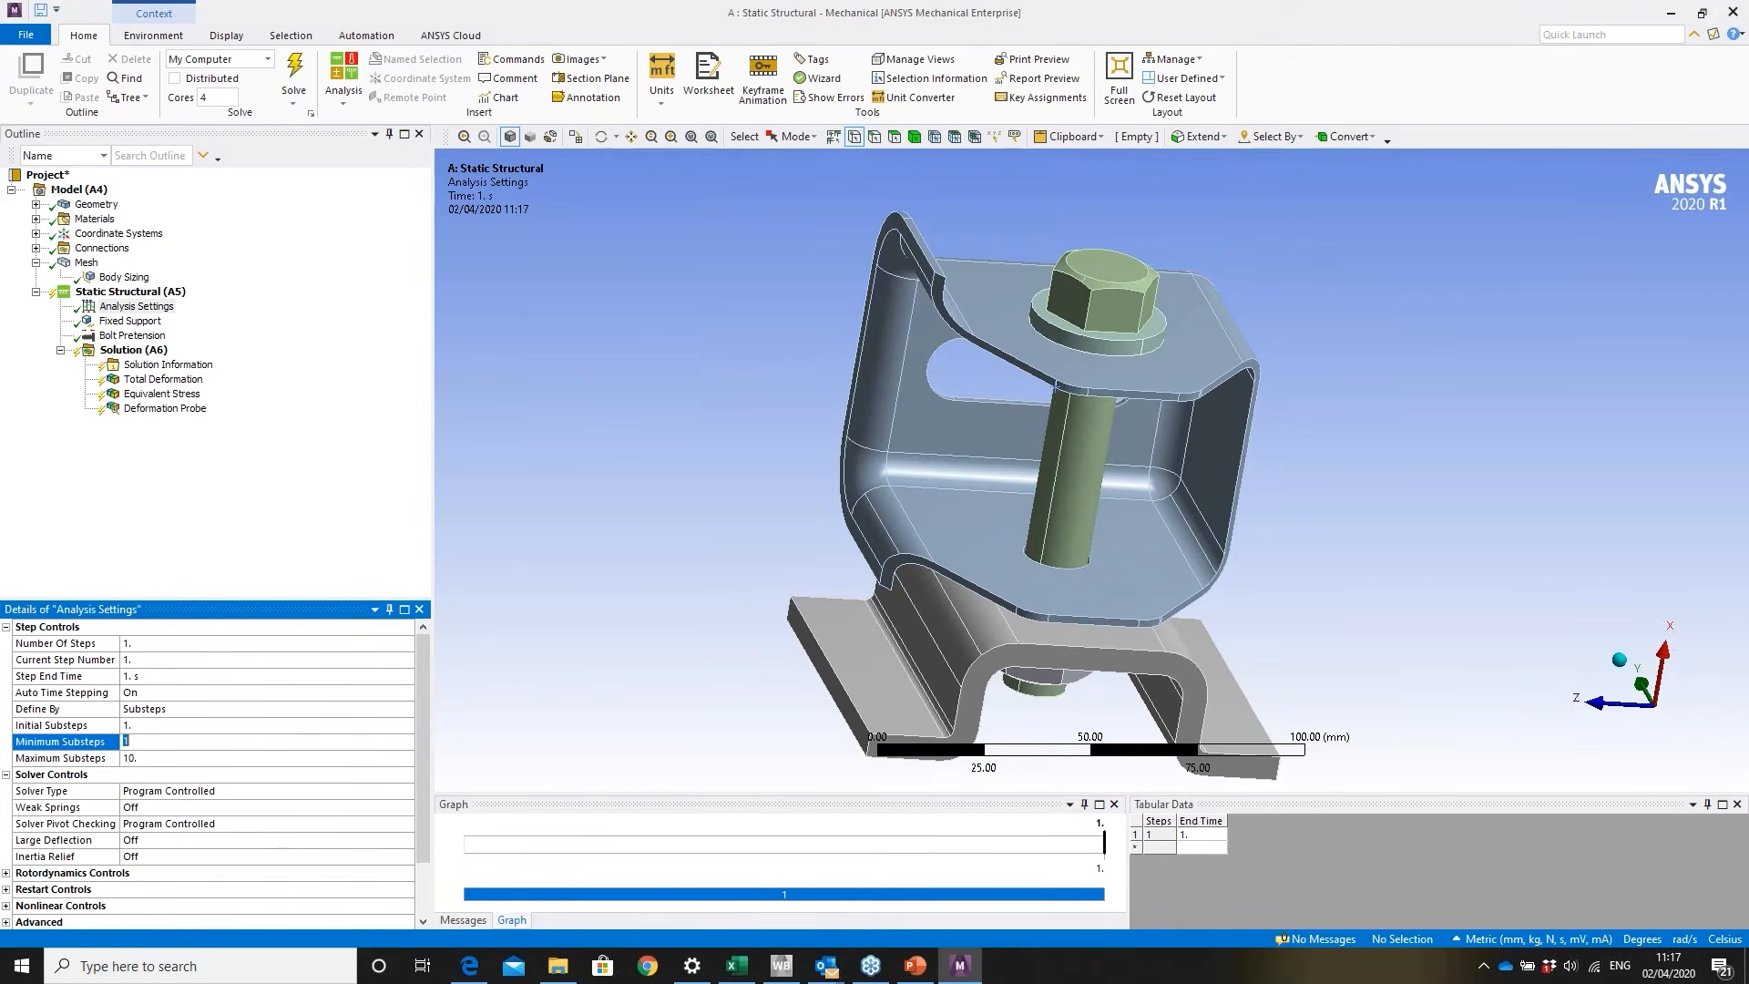
pyautogui.click(262, 725)
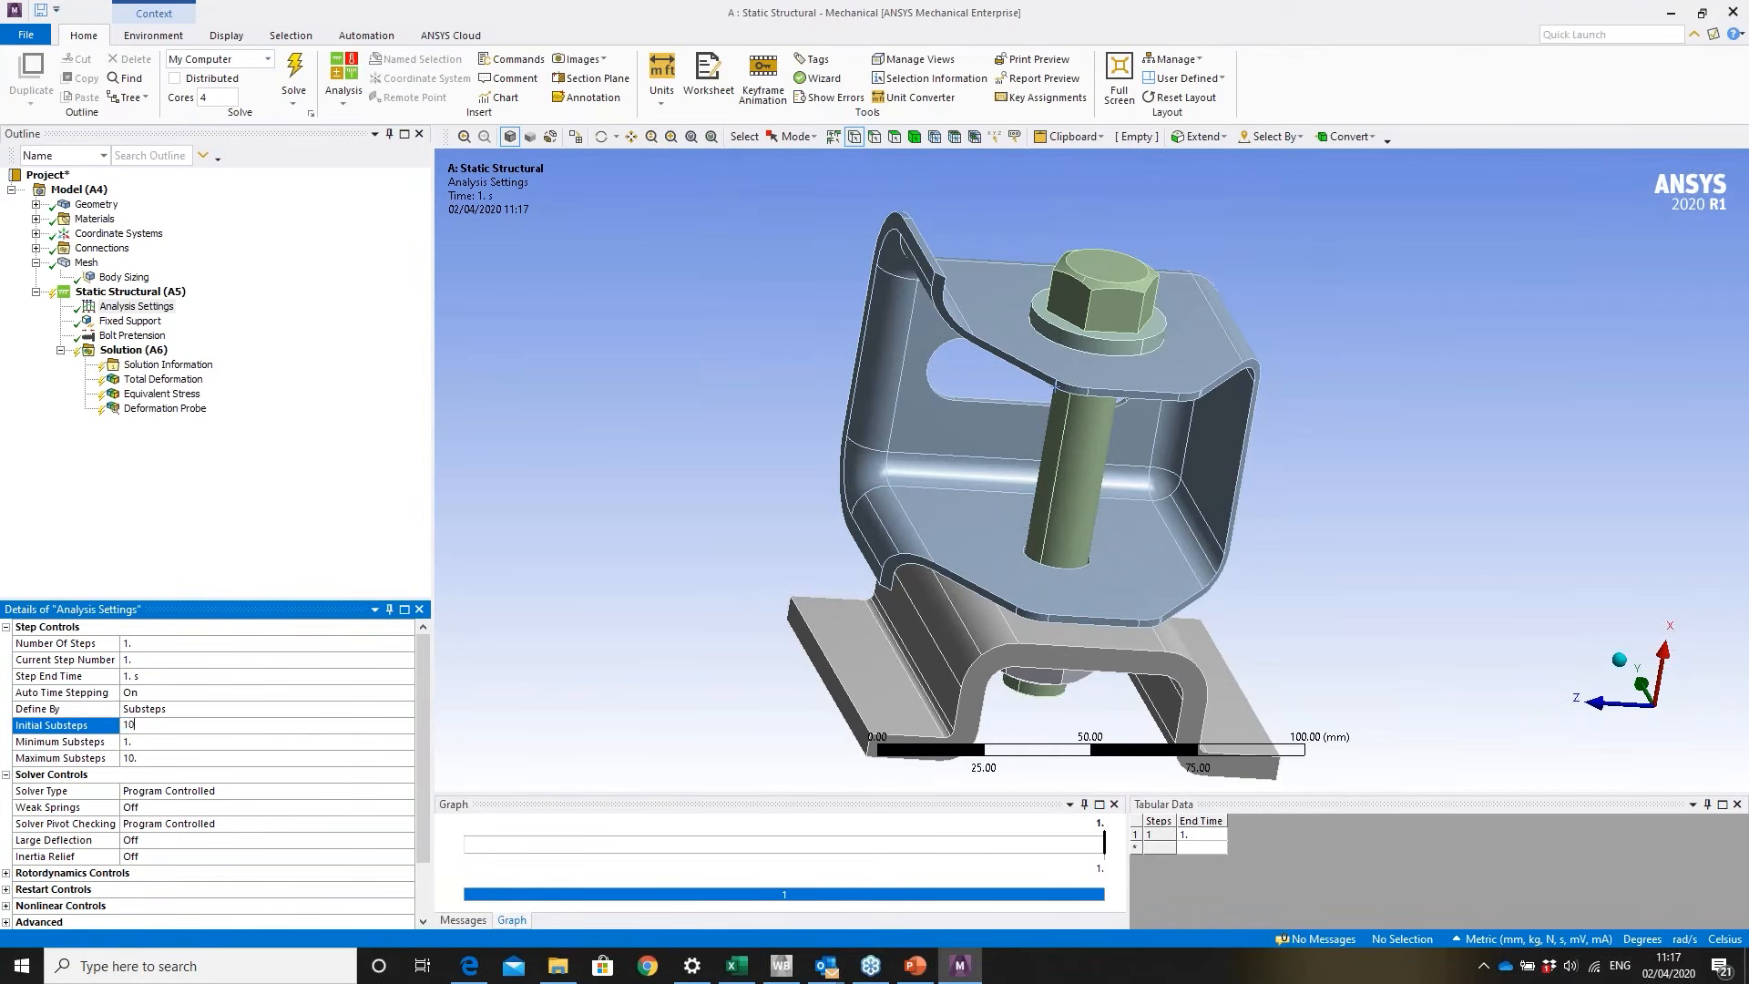
pyautogui.write('10')
pyautogui.click(201, 742)
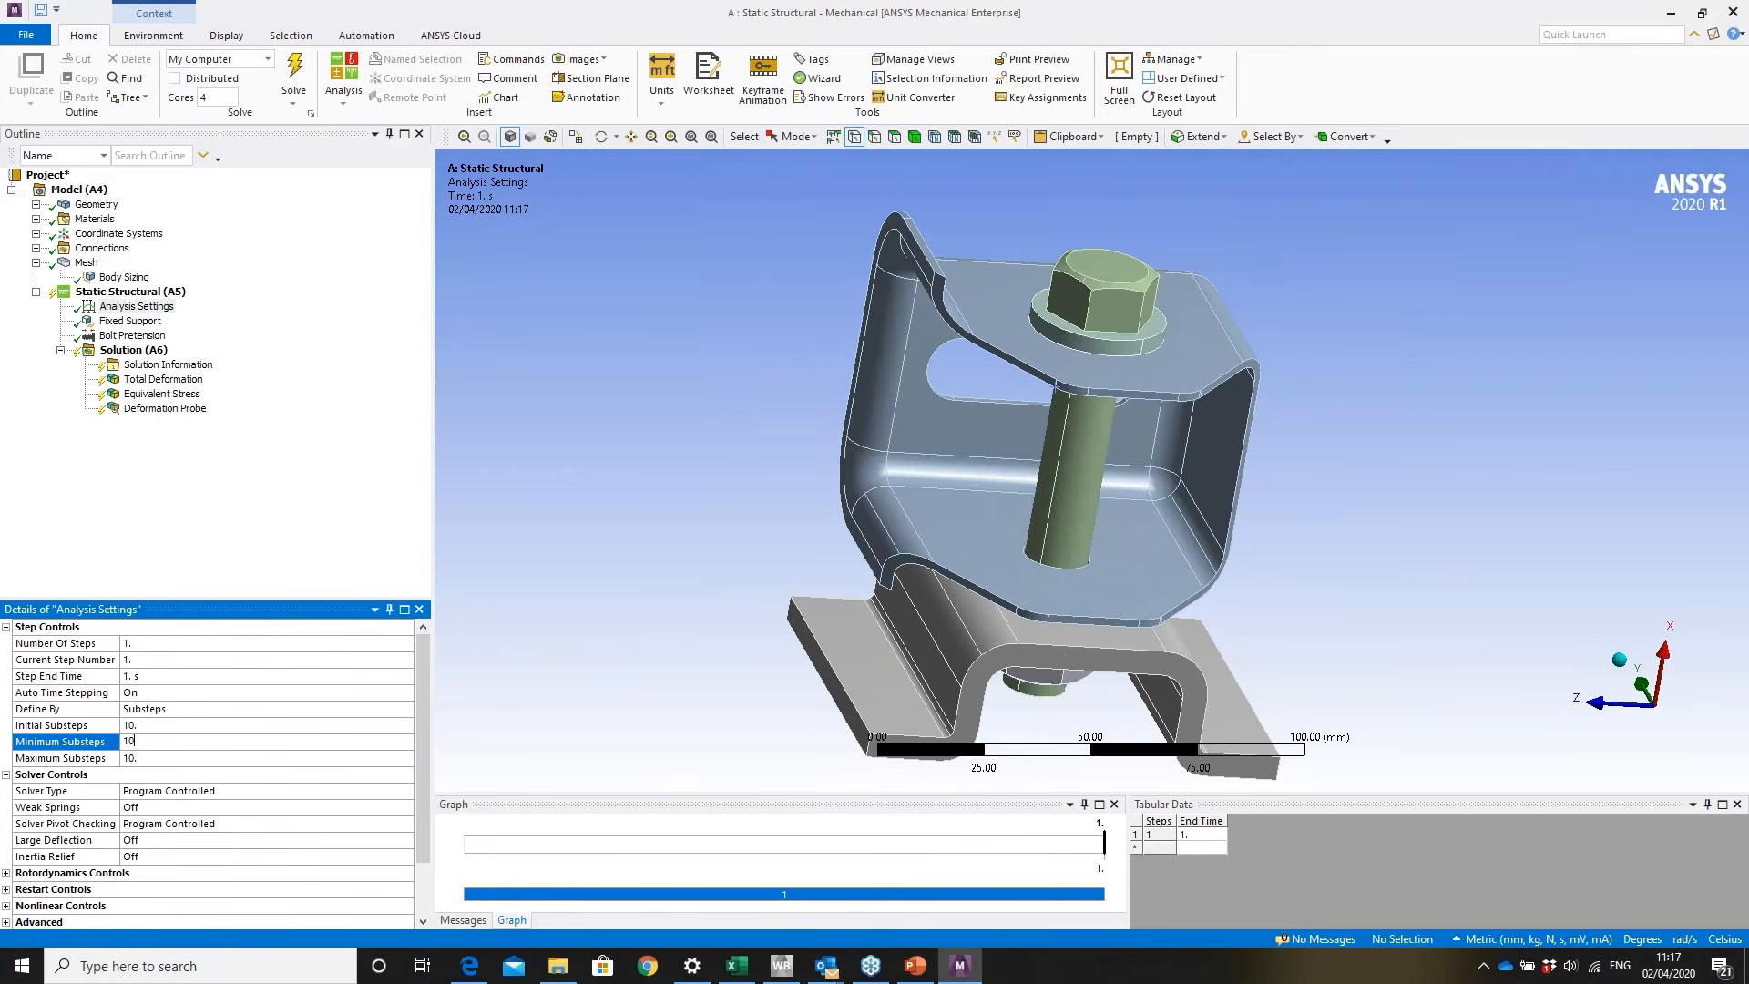
pyautogui.write('10')
pyautogui.click(196, 757)
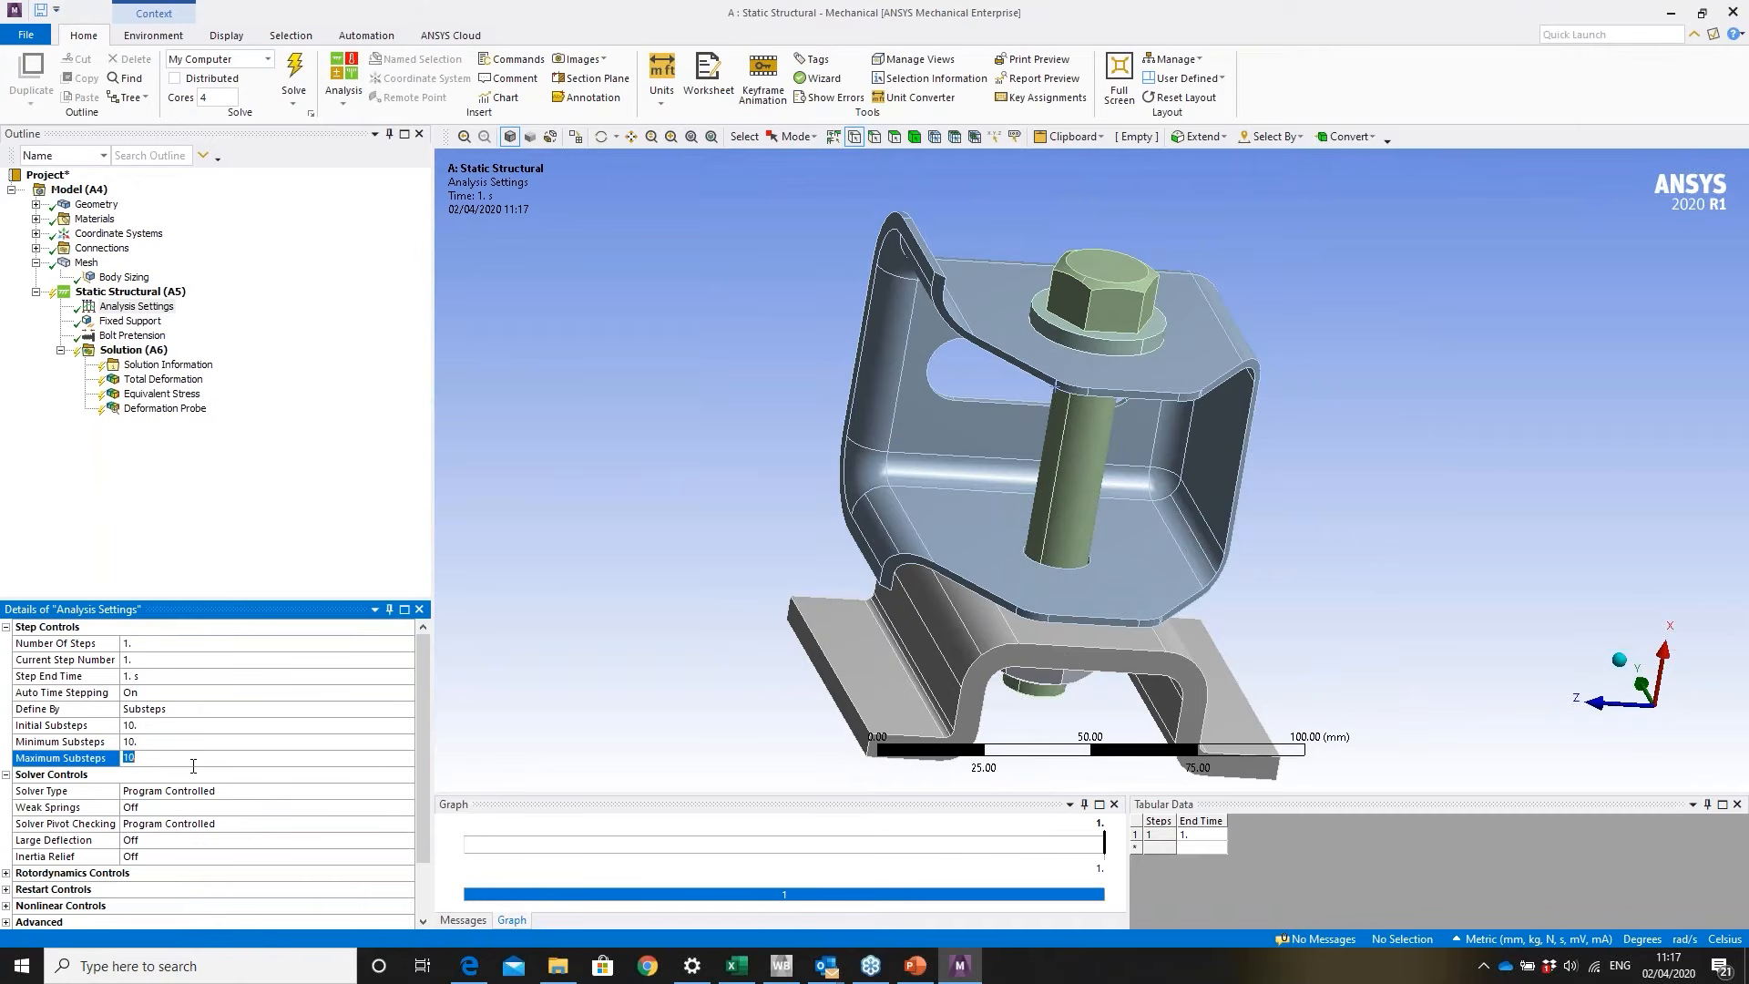
pyautogui.press('Return')
# - Solve the static structural analysis and view its Total Deformation and Equivalent Stress results
pyautogui.click(134, 350)
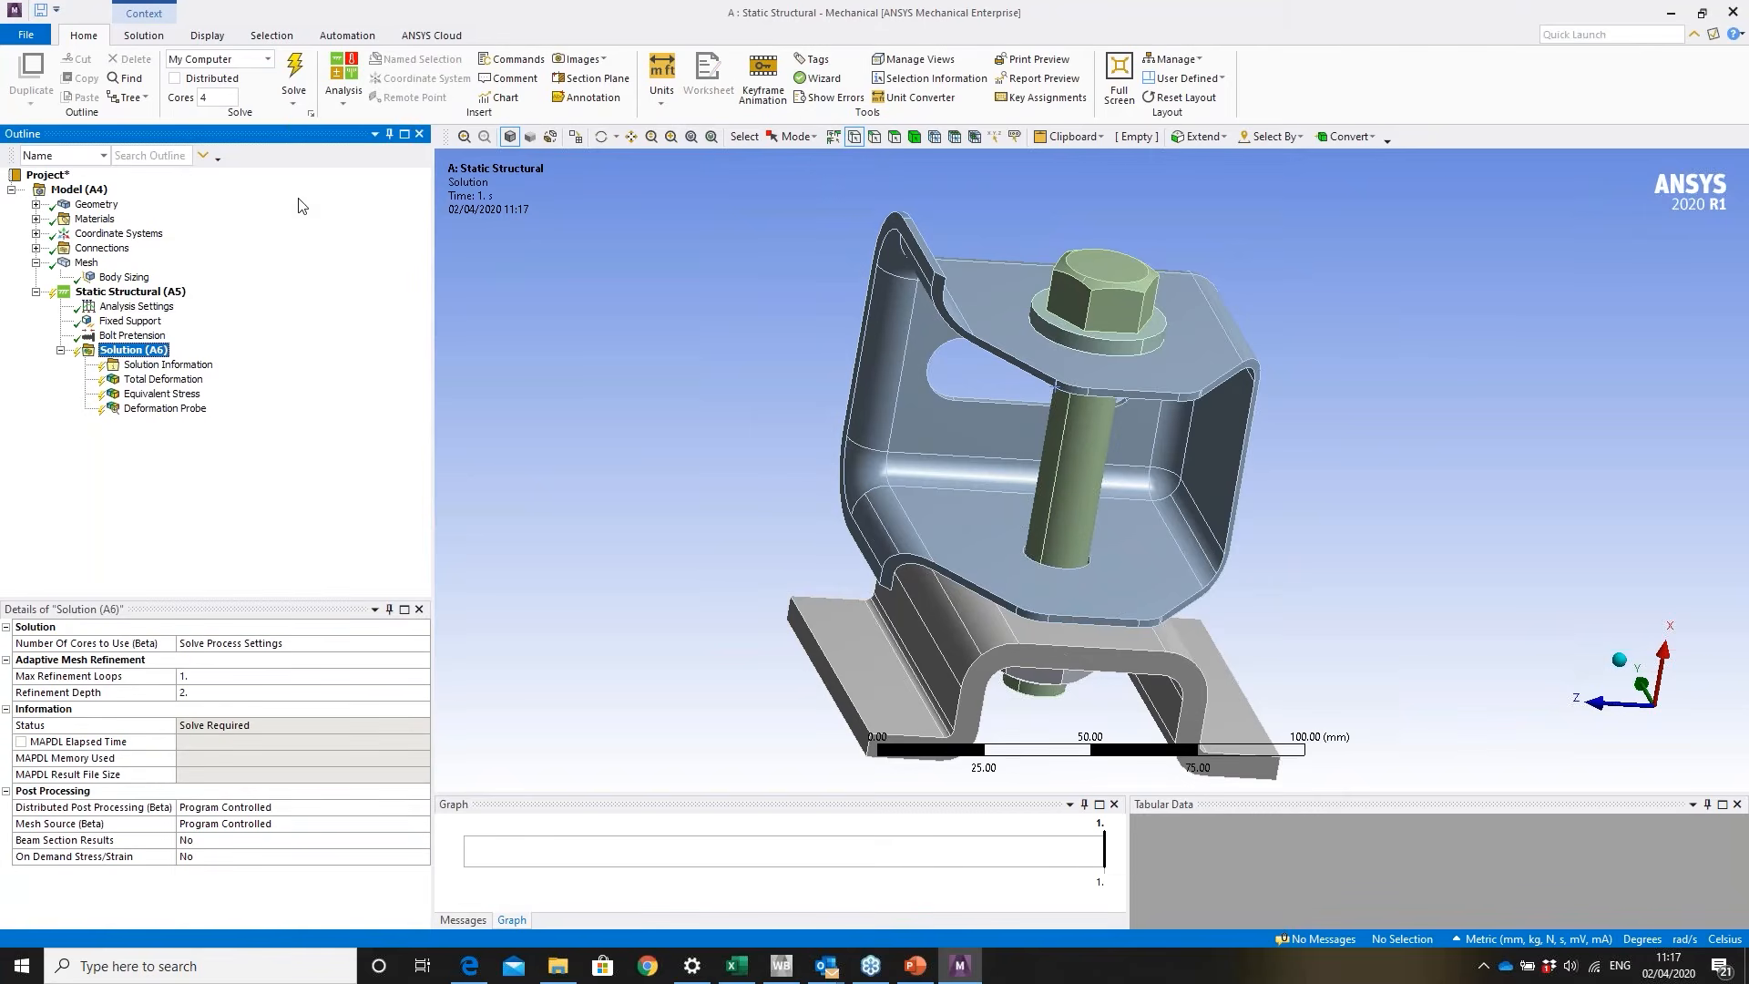
pyautogui.click(297, 73)
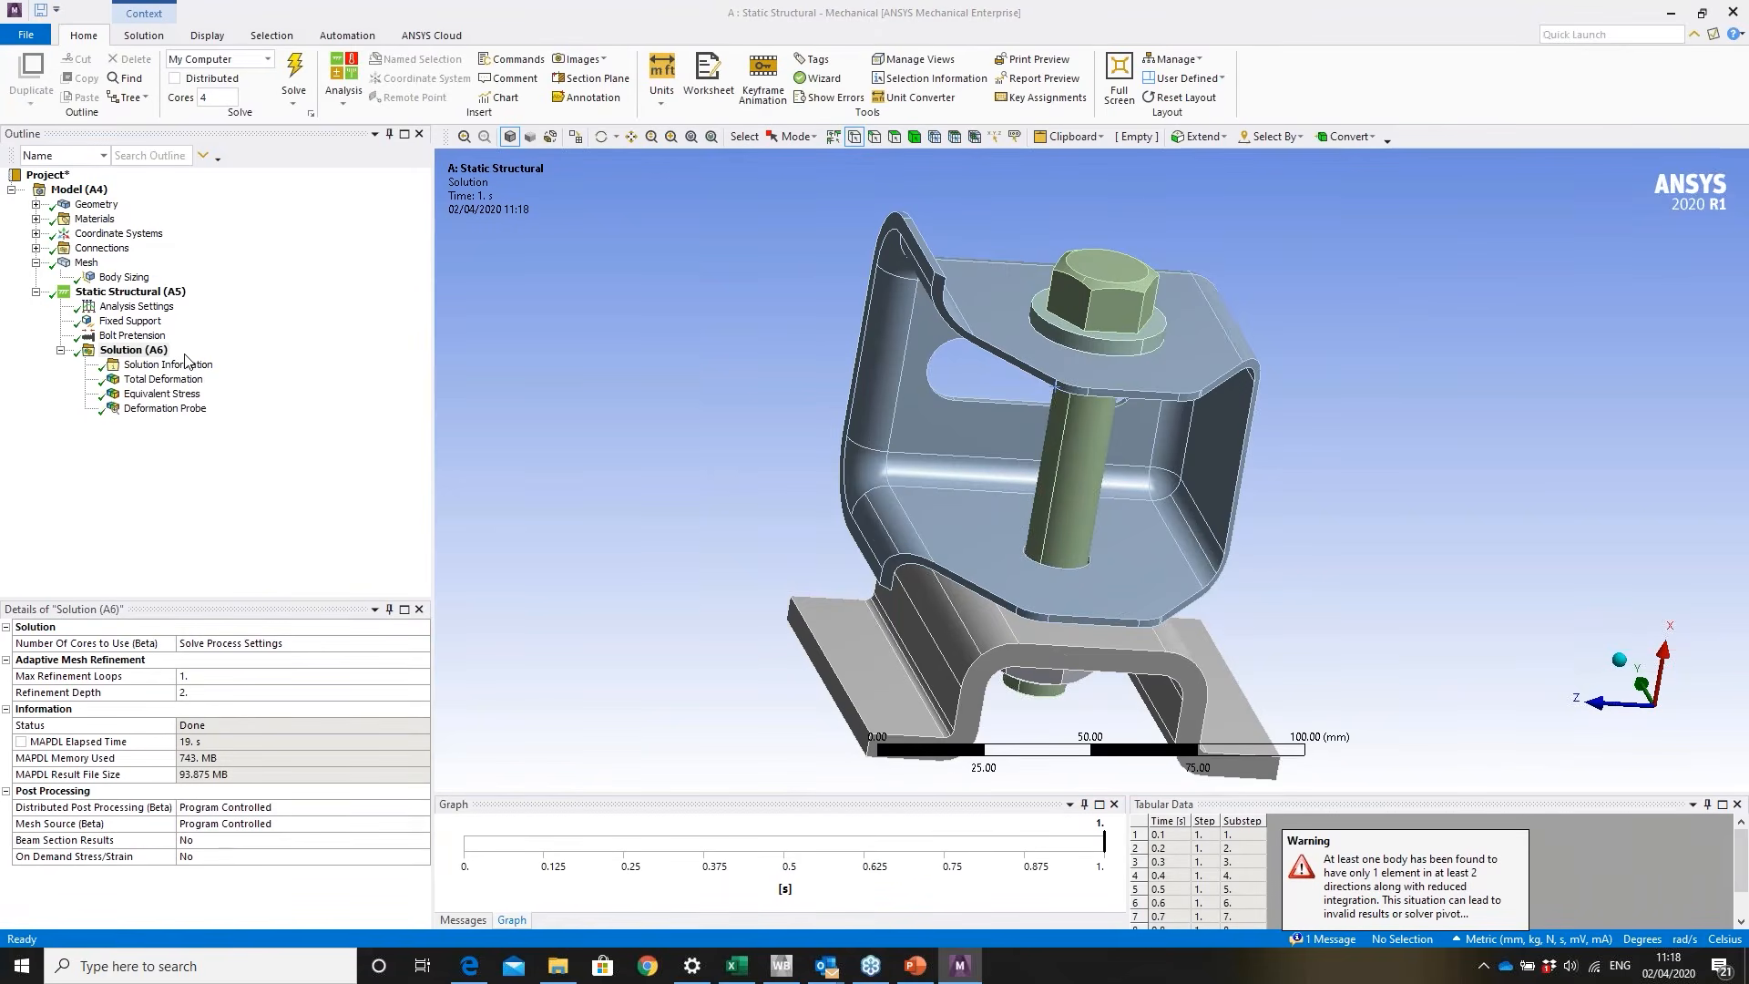
pyautogui.click(177, 379)
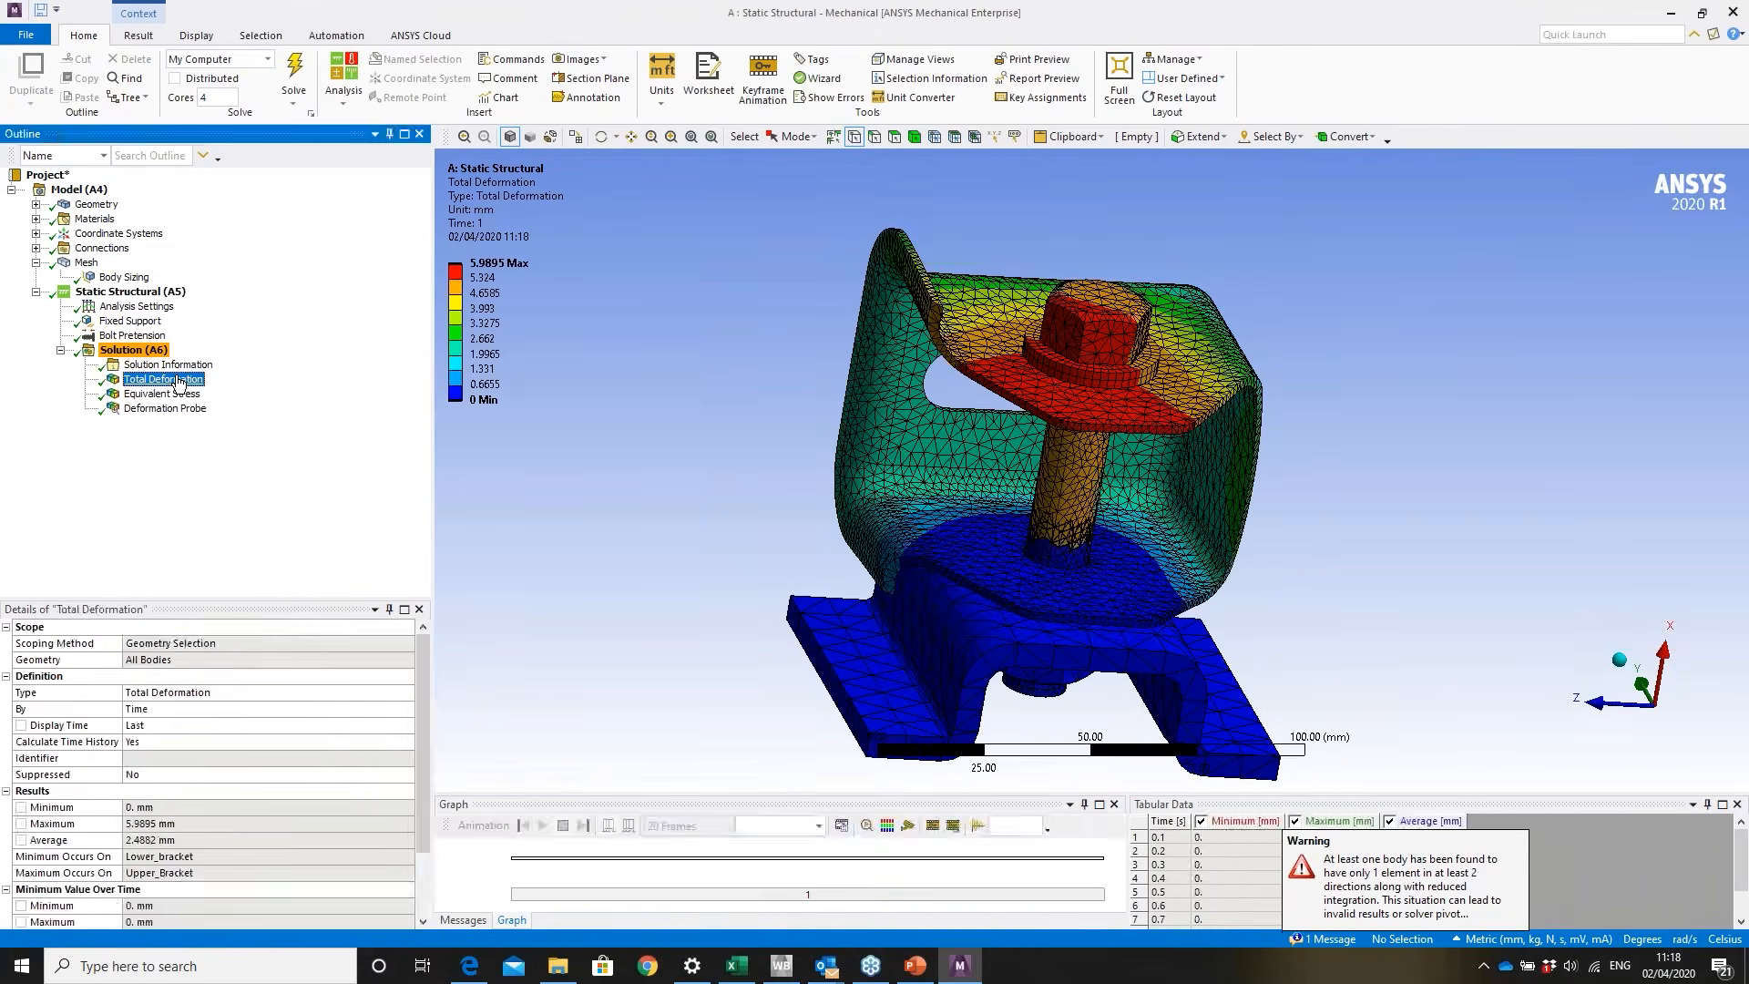
pyautogui.moveTo(1205, 467); pyautogui.dragTo(1059, 446)
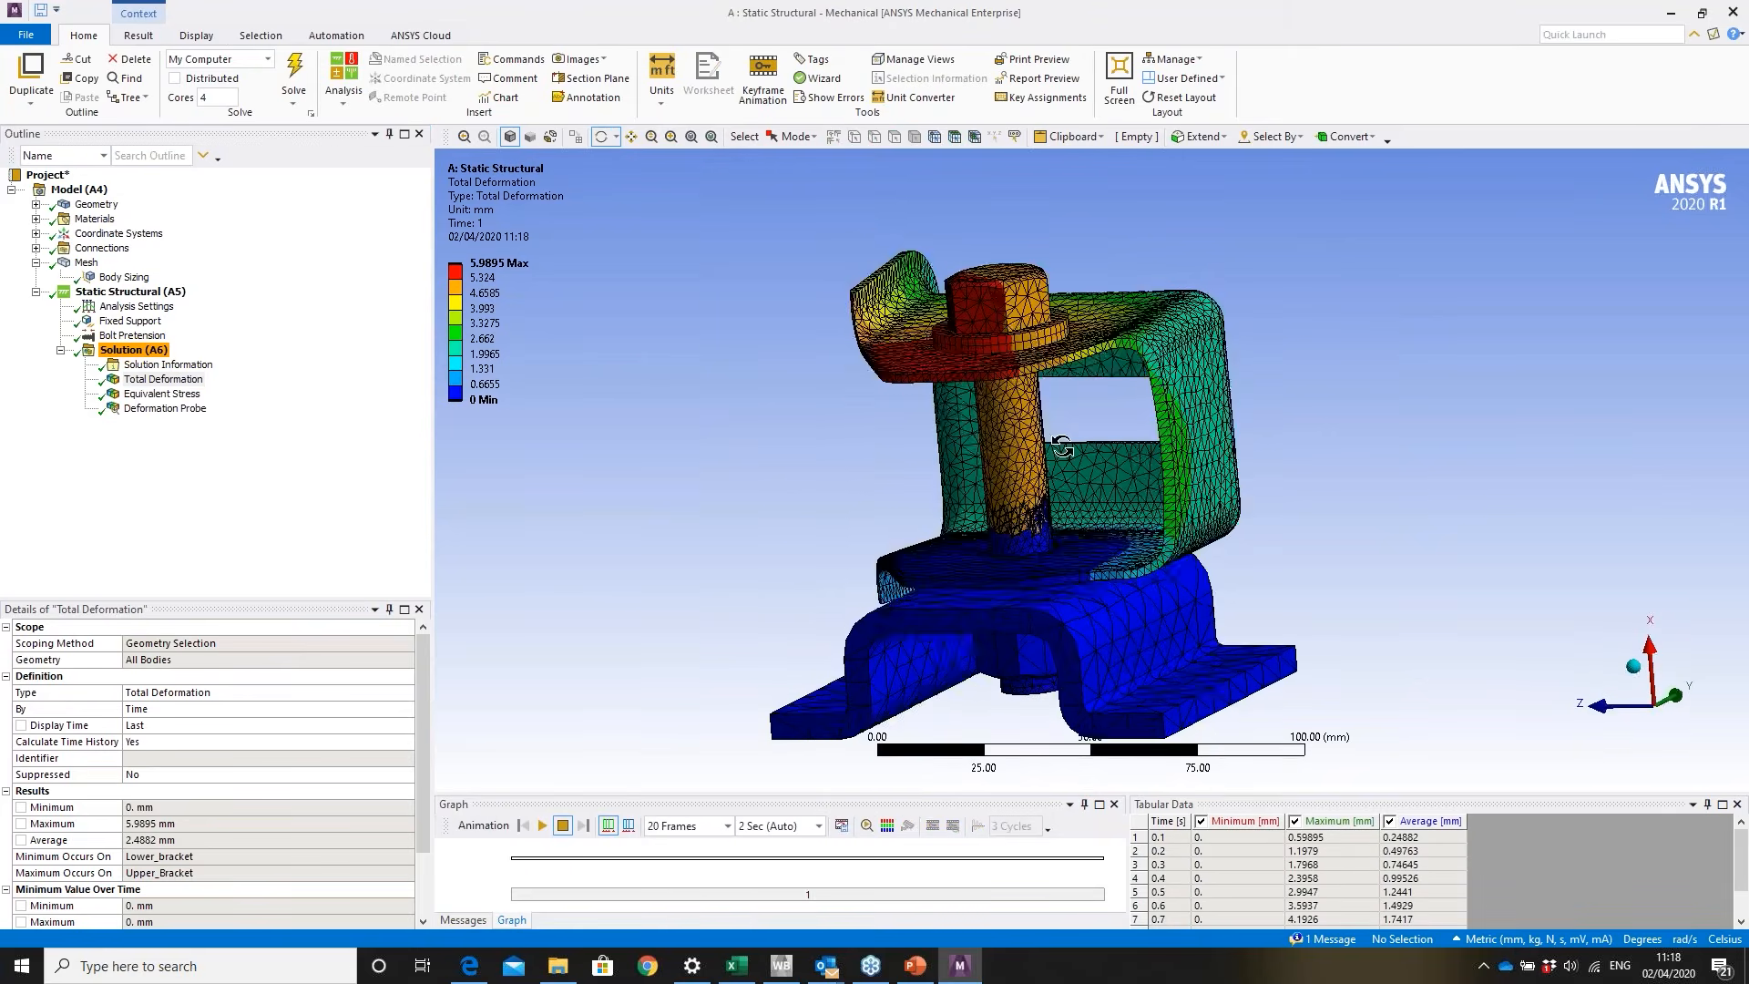
pyautogui.click(184, 396)
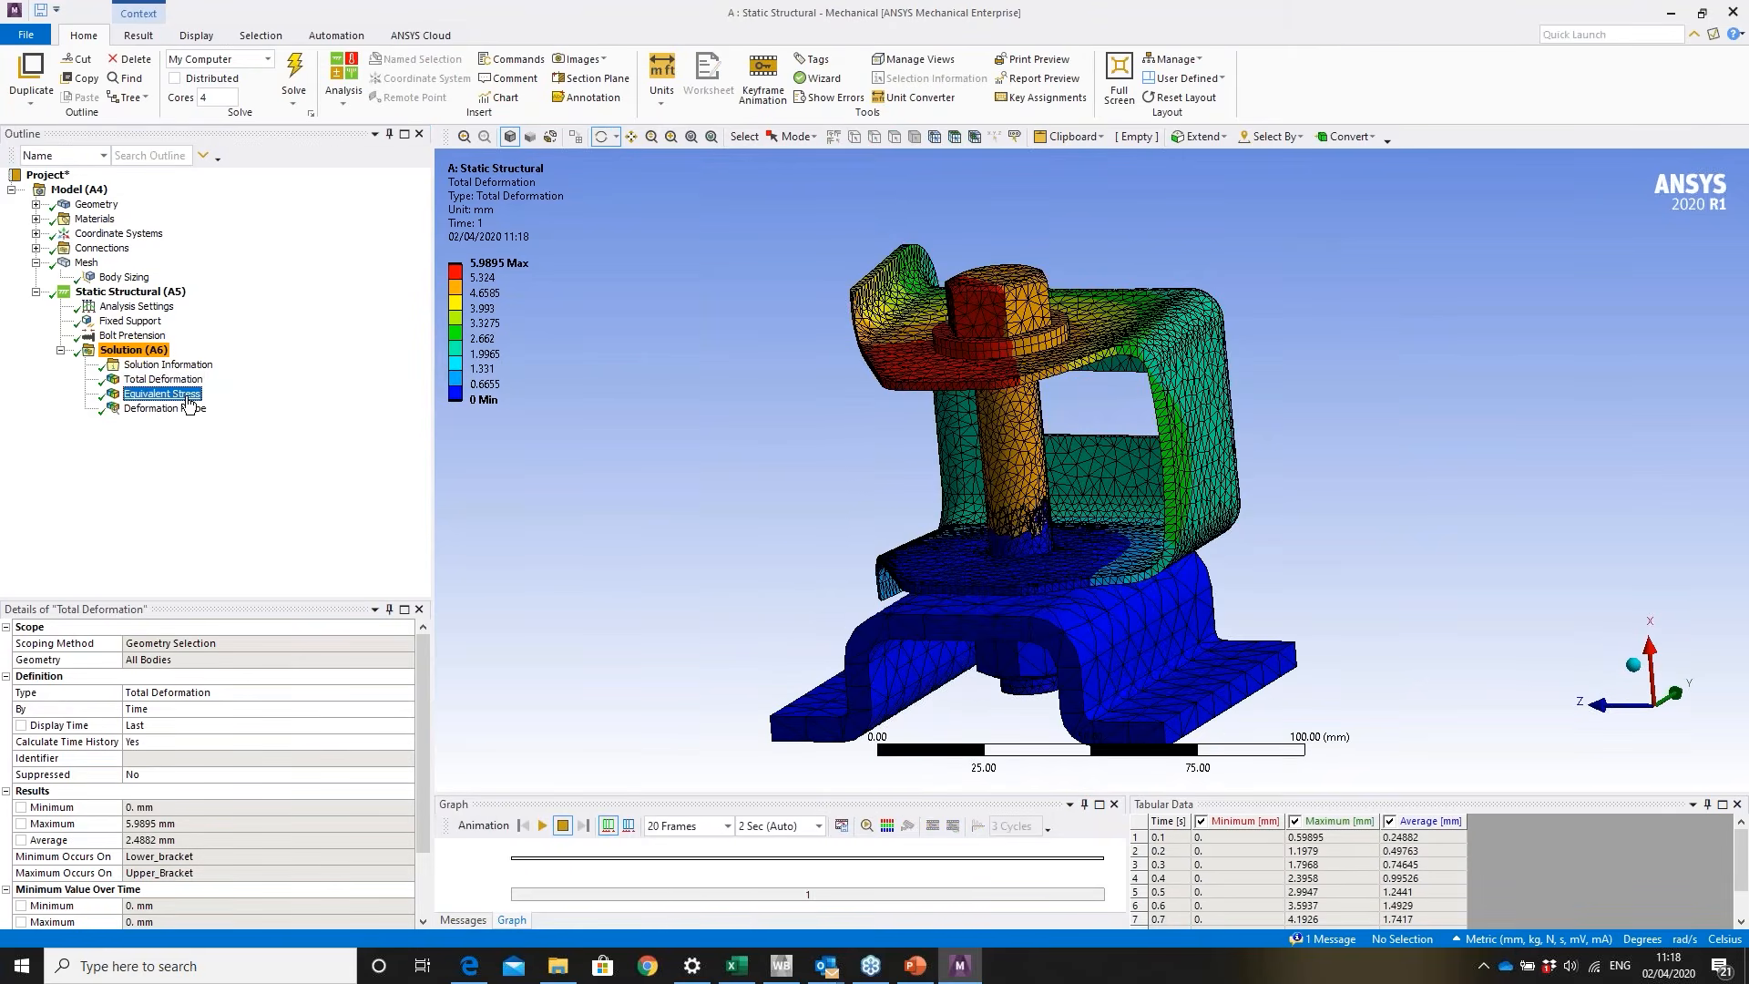
# - Show the Deformation Probe result, enlarge its graph and table area, and copy all ten time and X-deformation rows
pyautogui.click(187, 408)
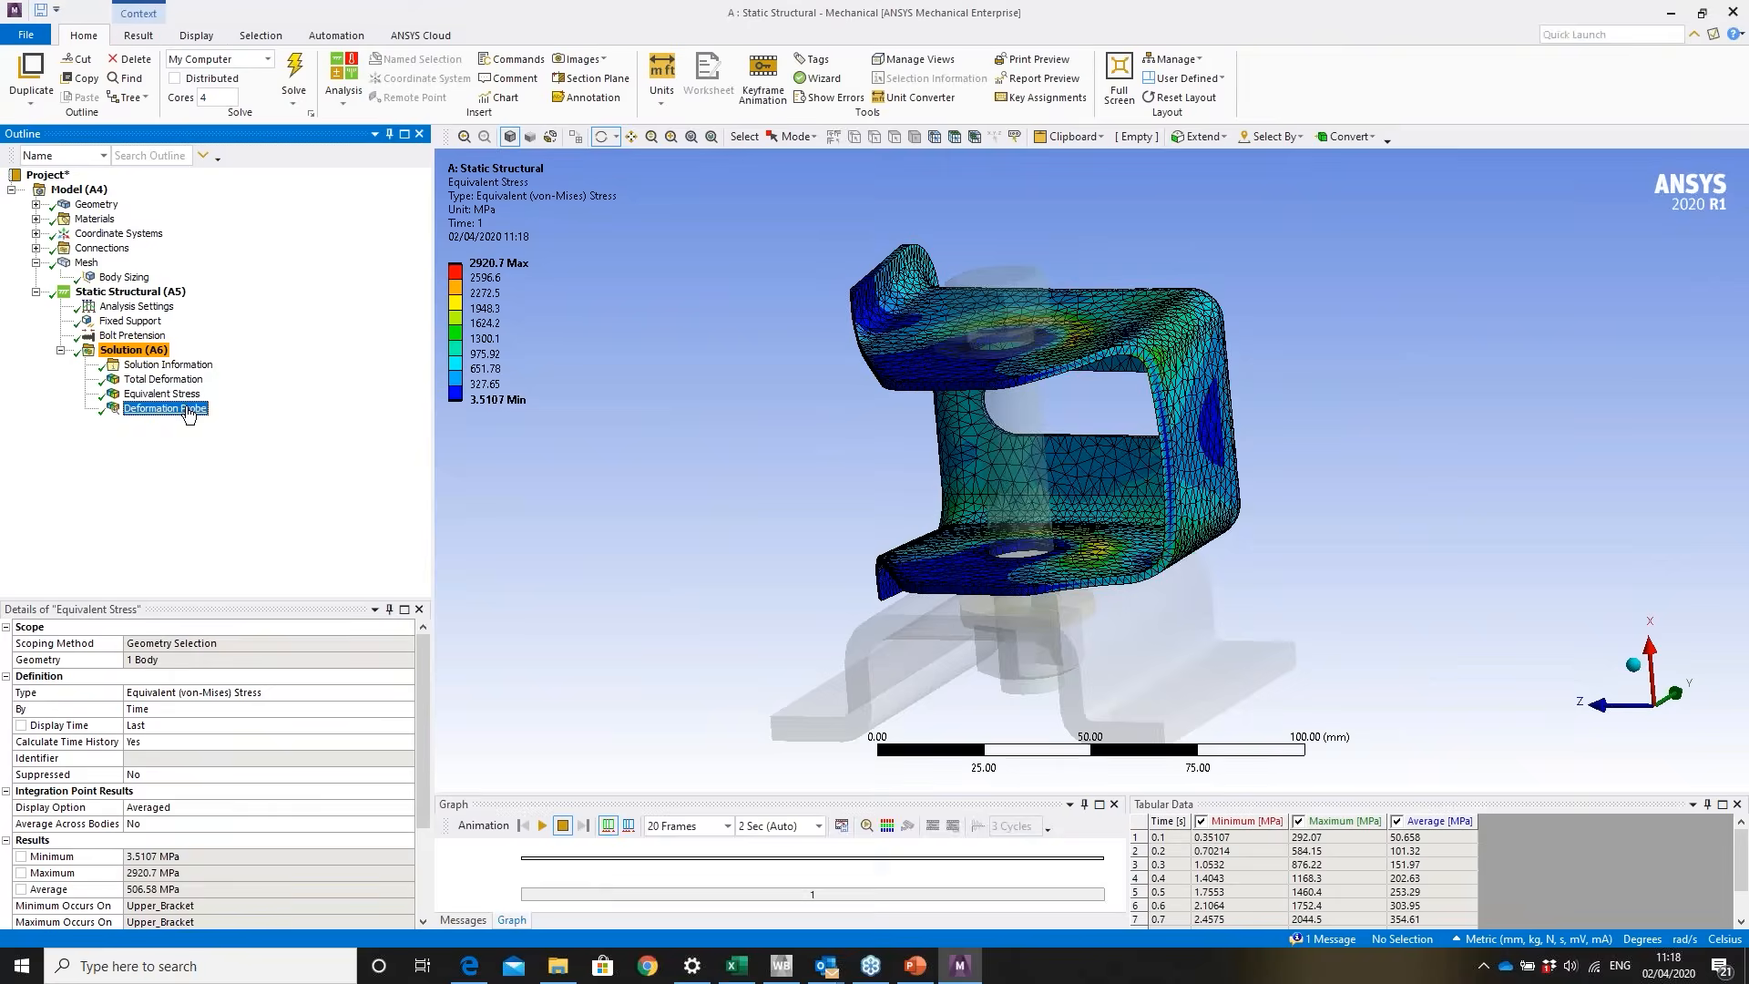
pyautogui.moveTo(1400, 795); pyautogui.dragTo(1387, 597)
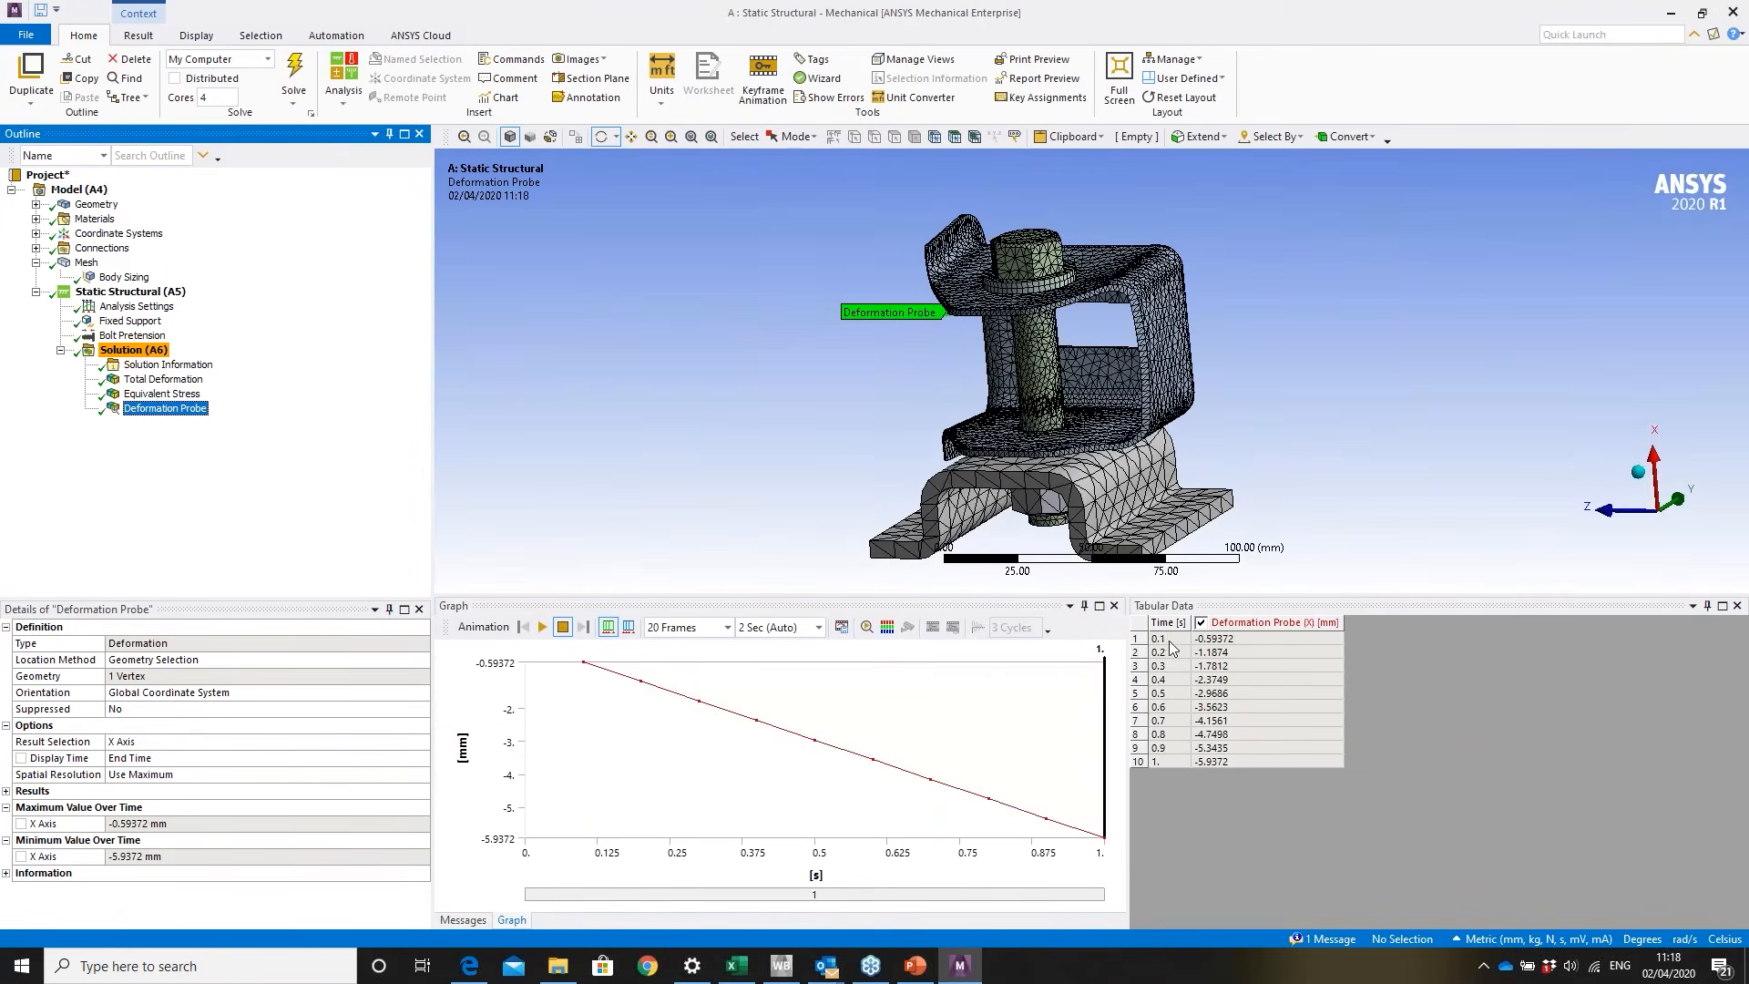
pyautogui.click(1167, 639)
pyautogui.moveTo(1167, 640); pyautogui.dragTo(1235, 640)
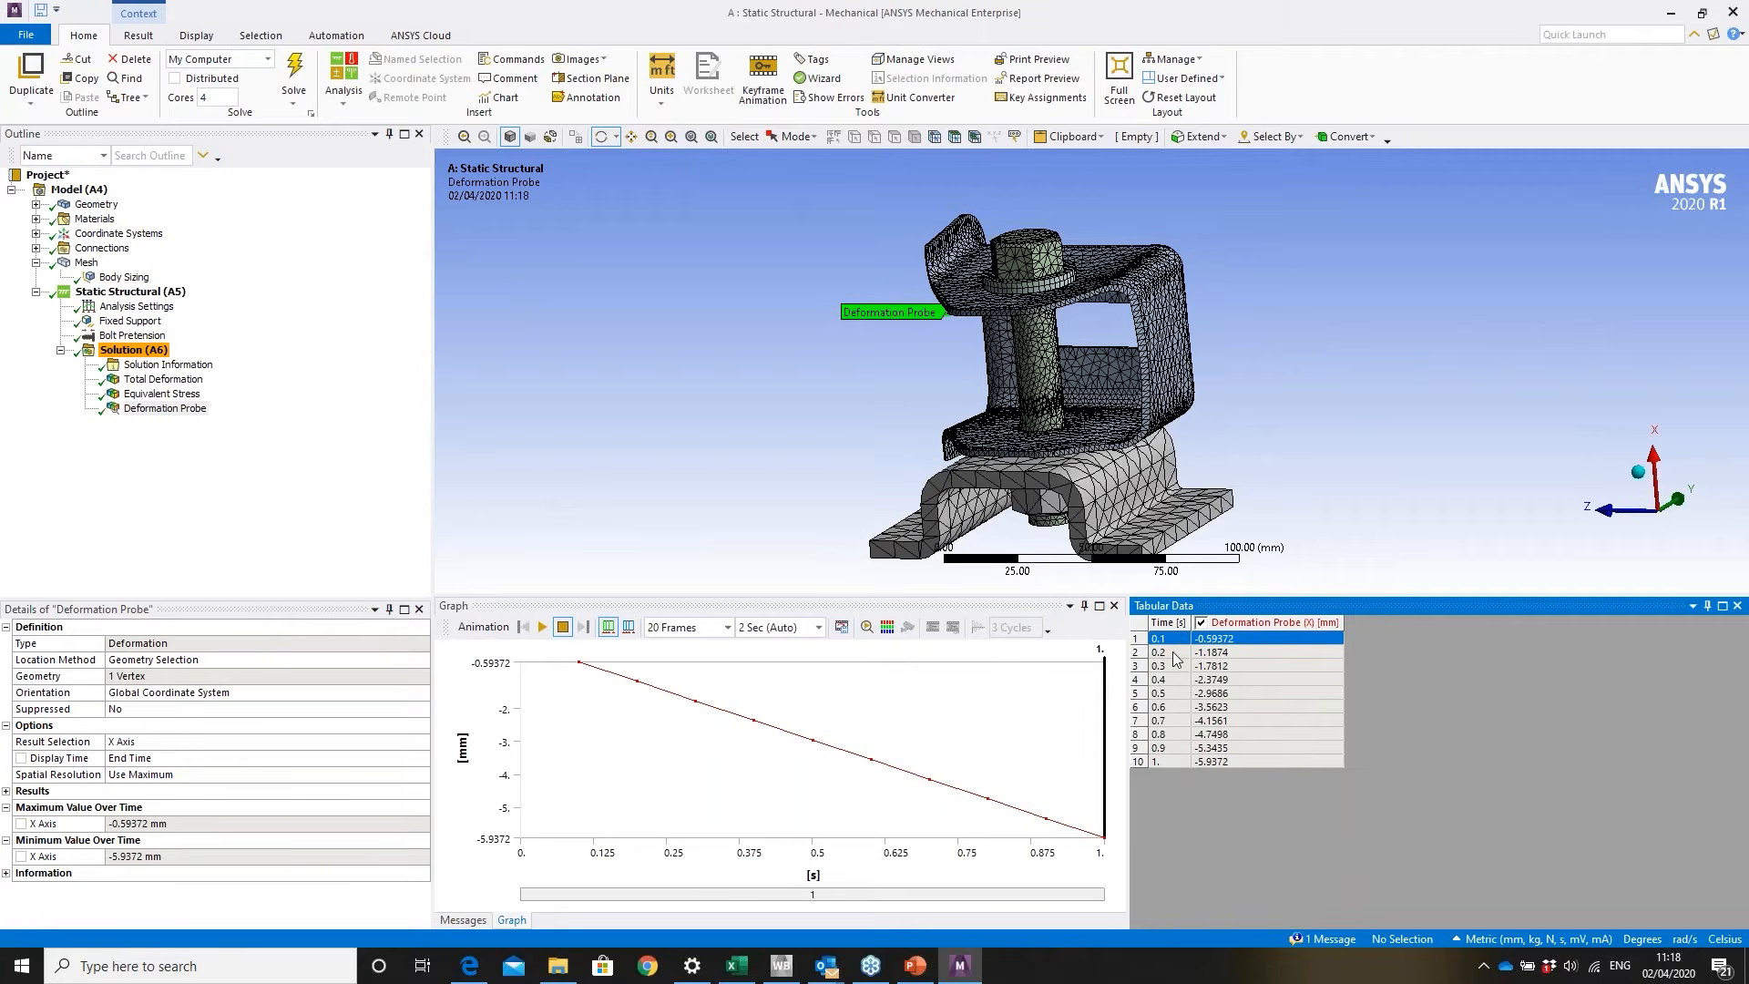
pyautogui.moveTo(1179, 643); pyautogui.dragTo(1249, 763)
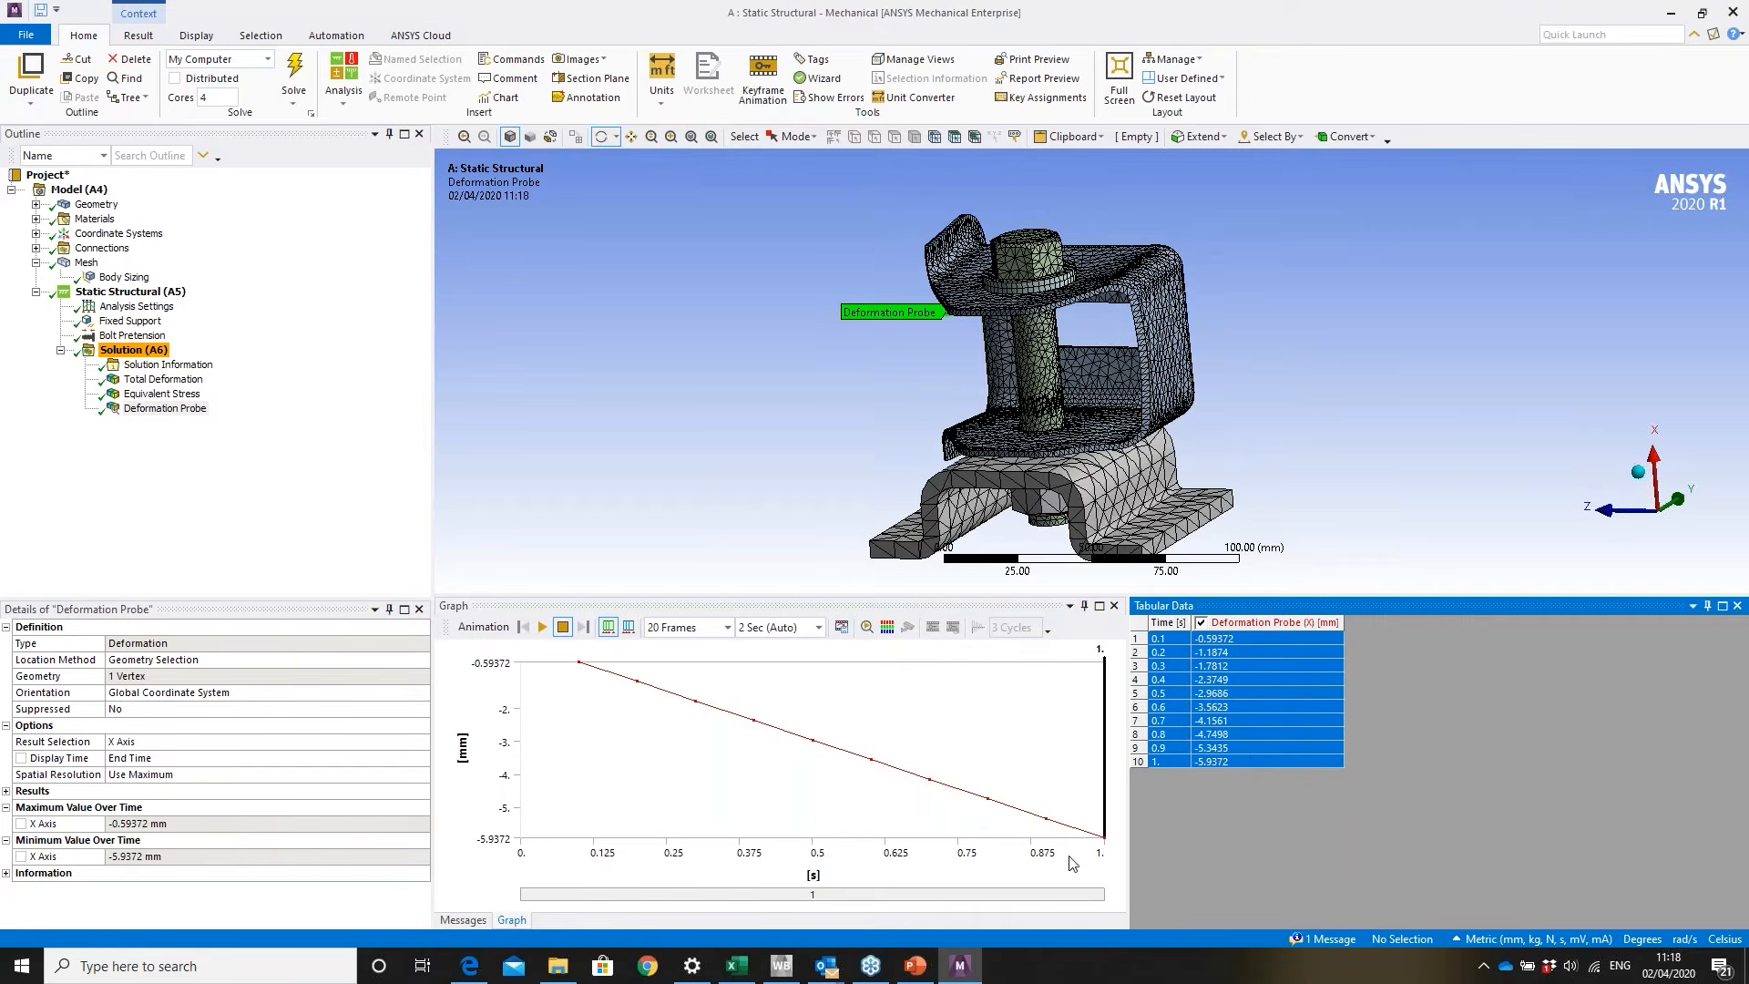
# - Switch to Excel, paste the copied probe data starting at cell B4, and head the deformation column Linear in C3
pyautogui.click(739, 968)
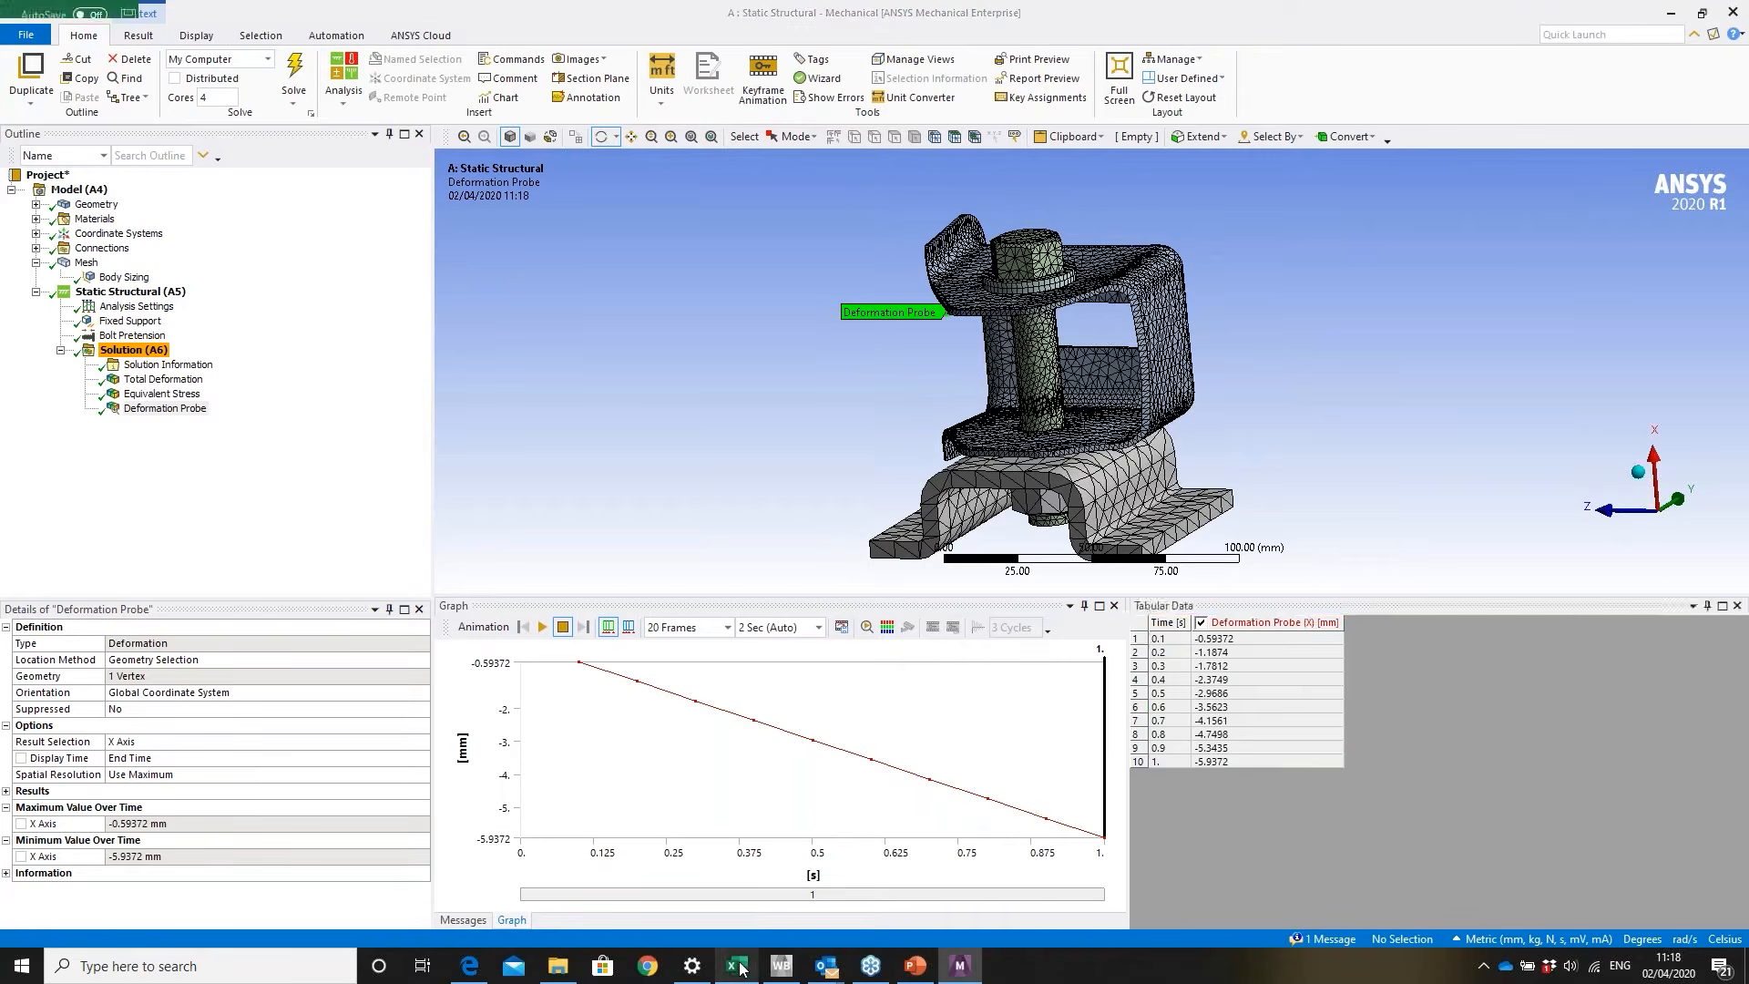
pyautogui.click(116, 271)
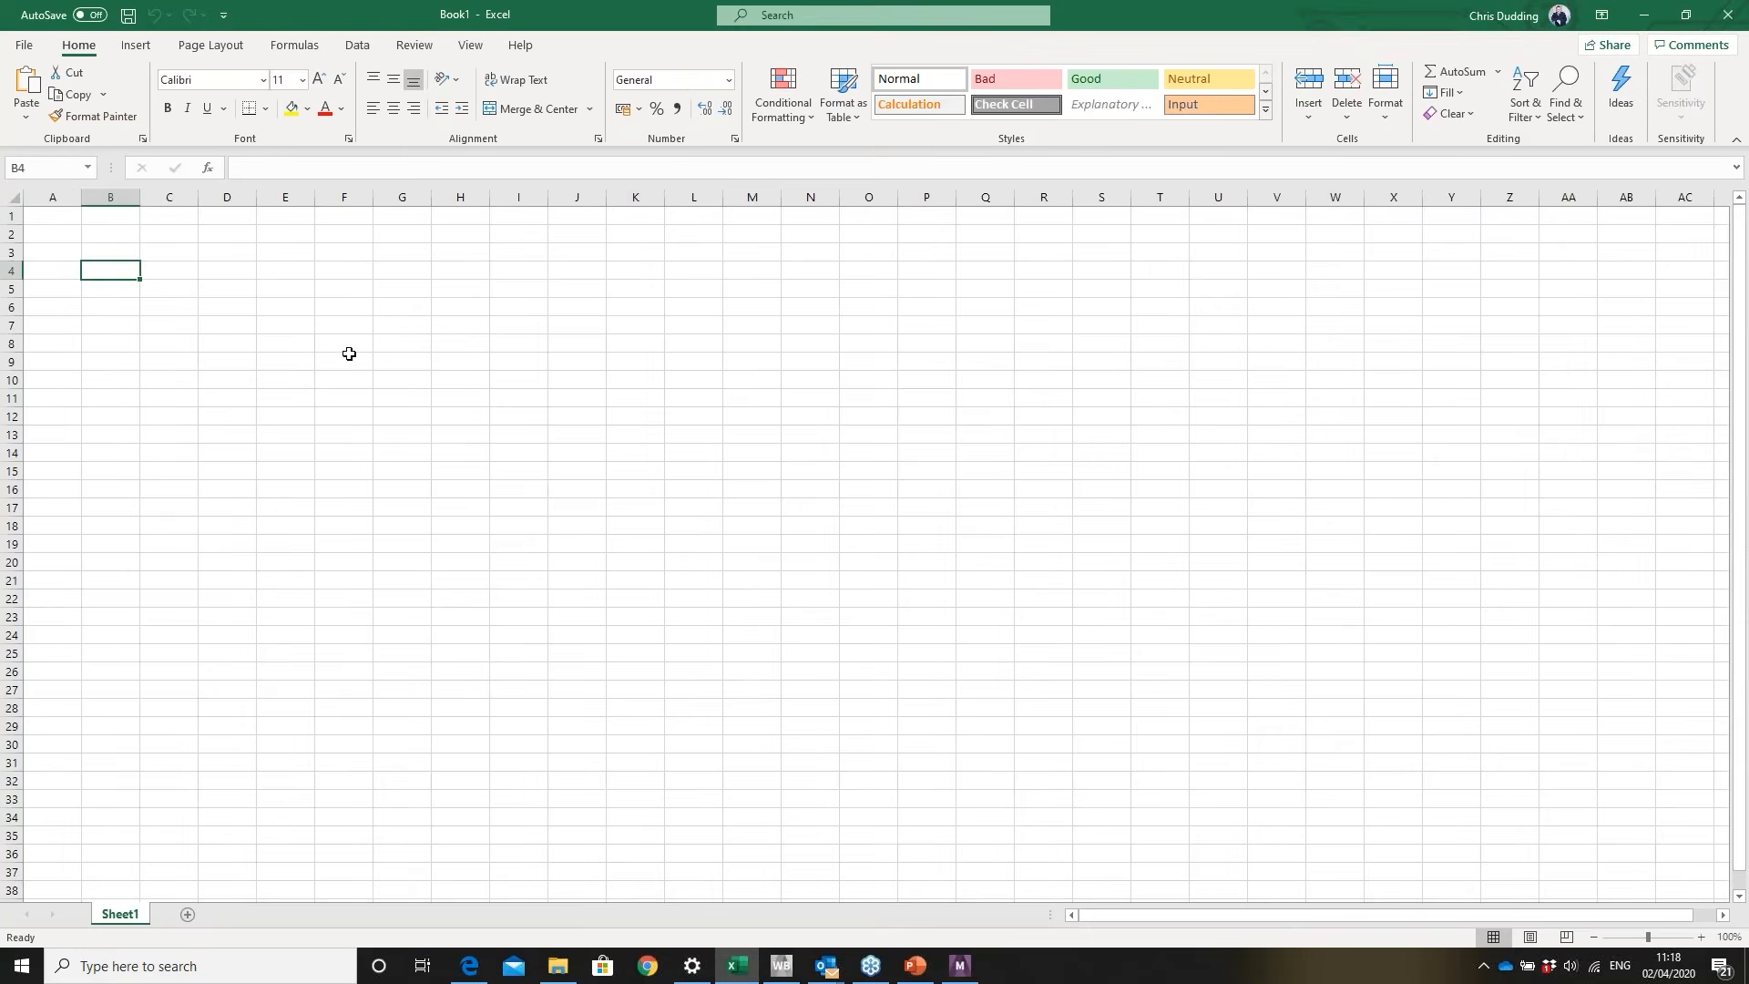
pyautogui.write('0.1\t-0.59372 0.2\t-1.1874 0.3\t-1.7812 0.4\t-2.3749 0.5\t-2.9686 0.6\t-3.5623 0.7\t-4.1561 0.8\t-4.7498 0.9\t-5.3435 1\t-5.9372')
pyautogui.click(171, 252)
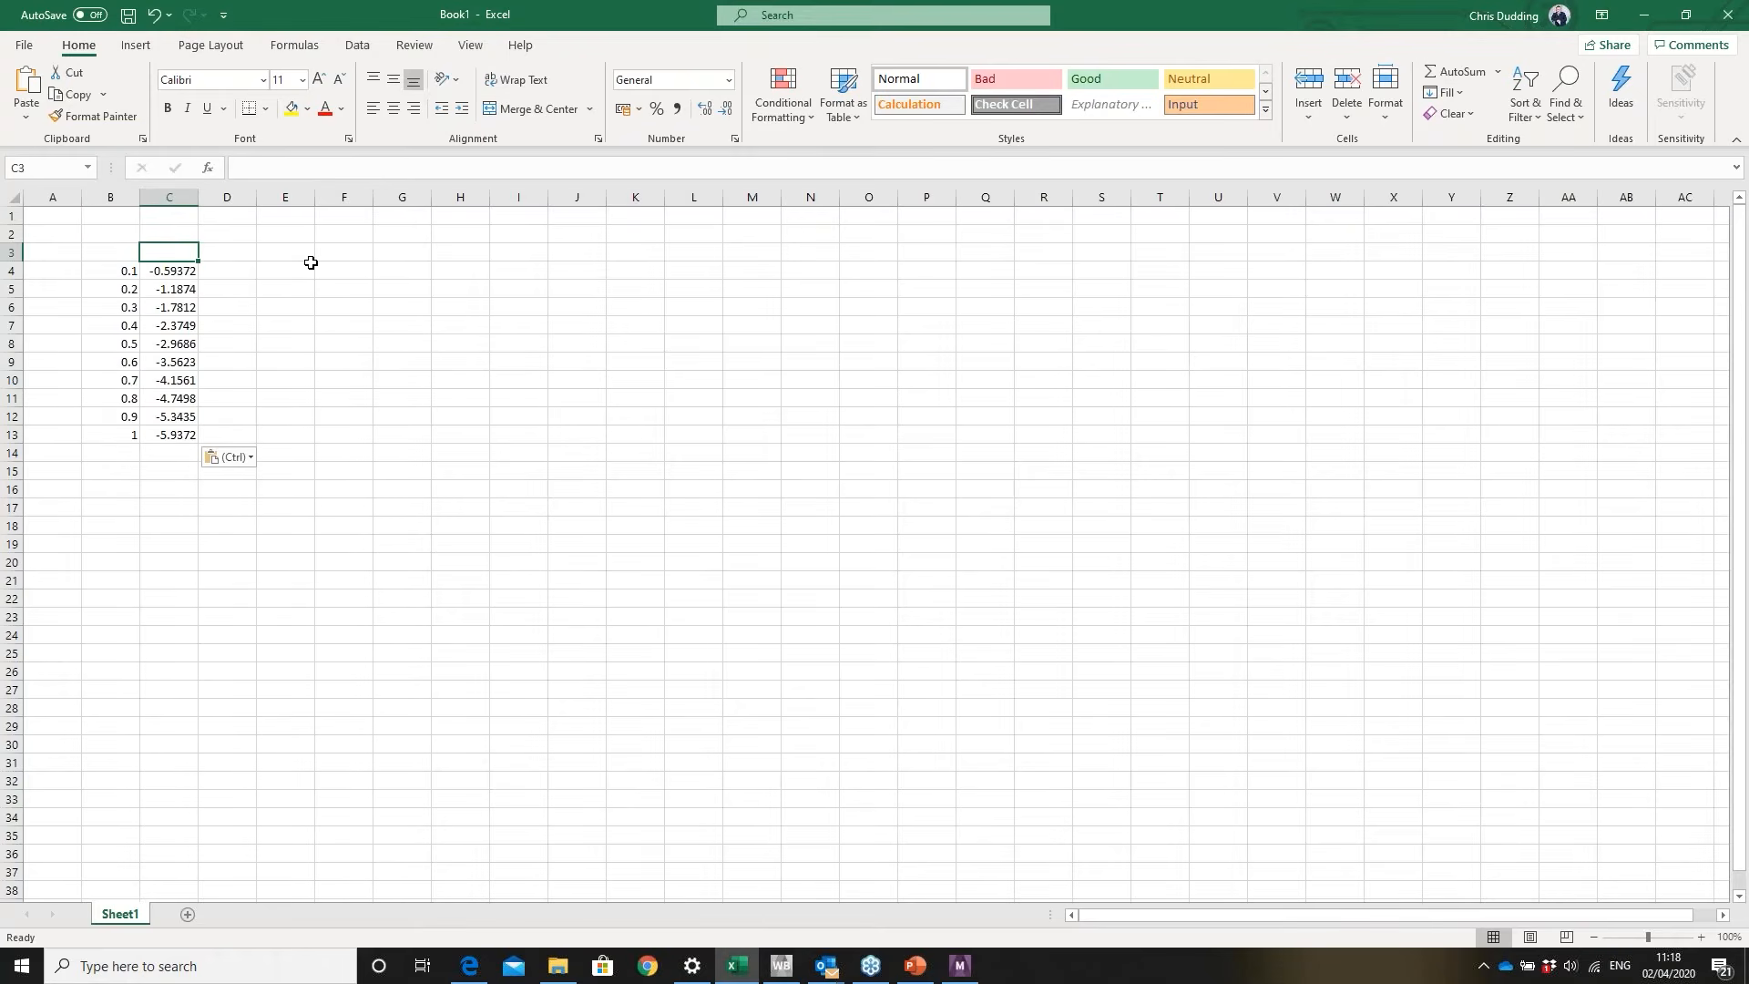
pyautogui.write('Linear')
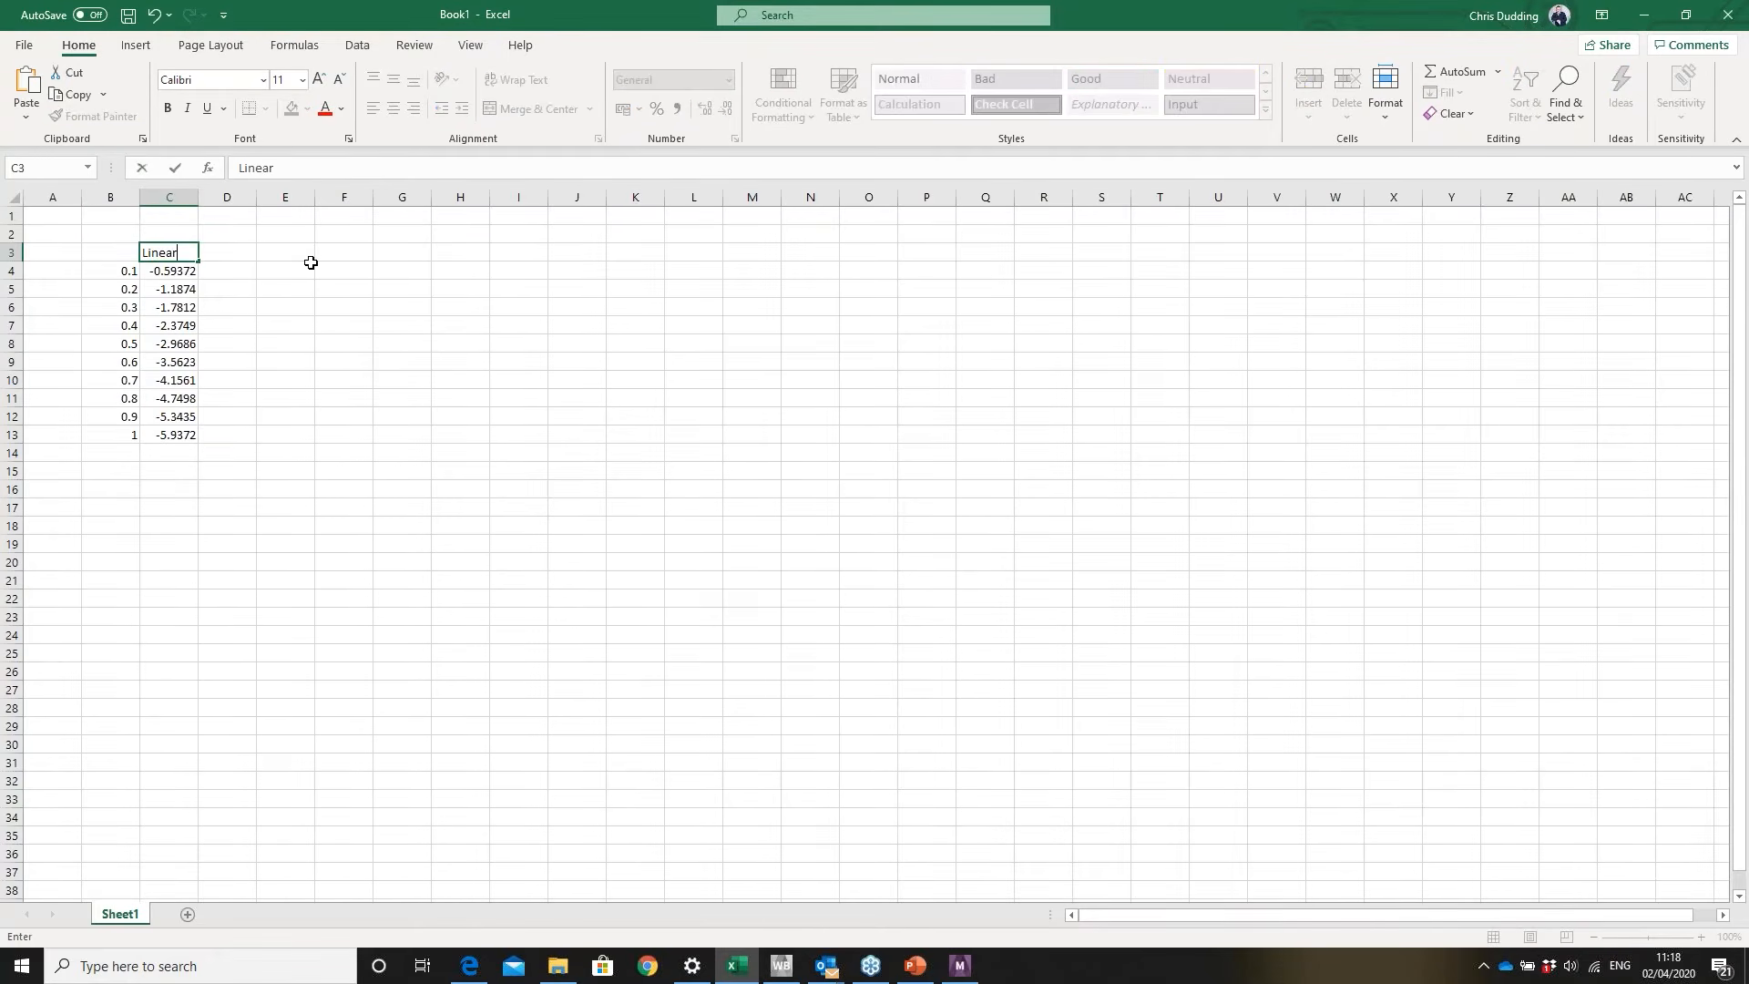
pyautogui.press('Return')
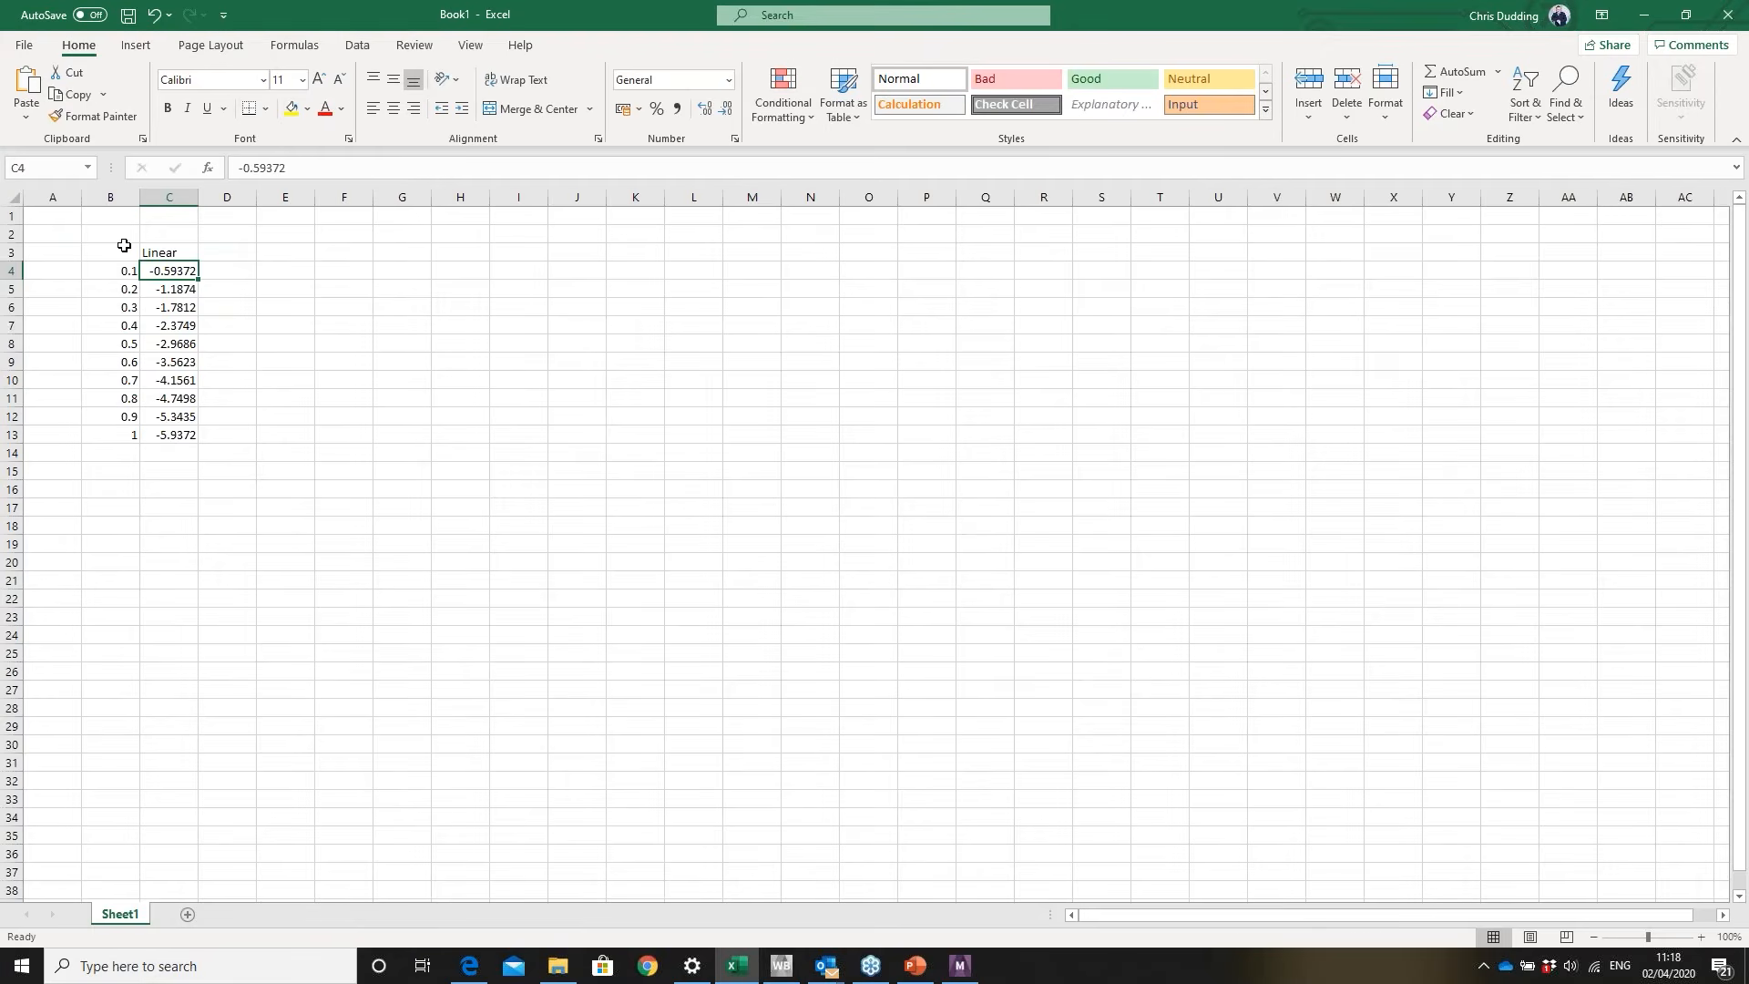
# - Insert a scatter chart with straight lines and markers from B3:C13 and enlarge it to fill the area beside the data
pyautogui.moveTo(124, 248); pyautogui.dragTo(173, 434)
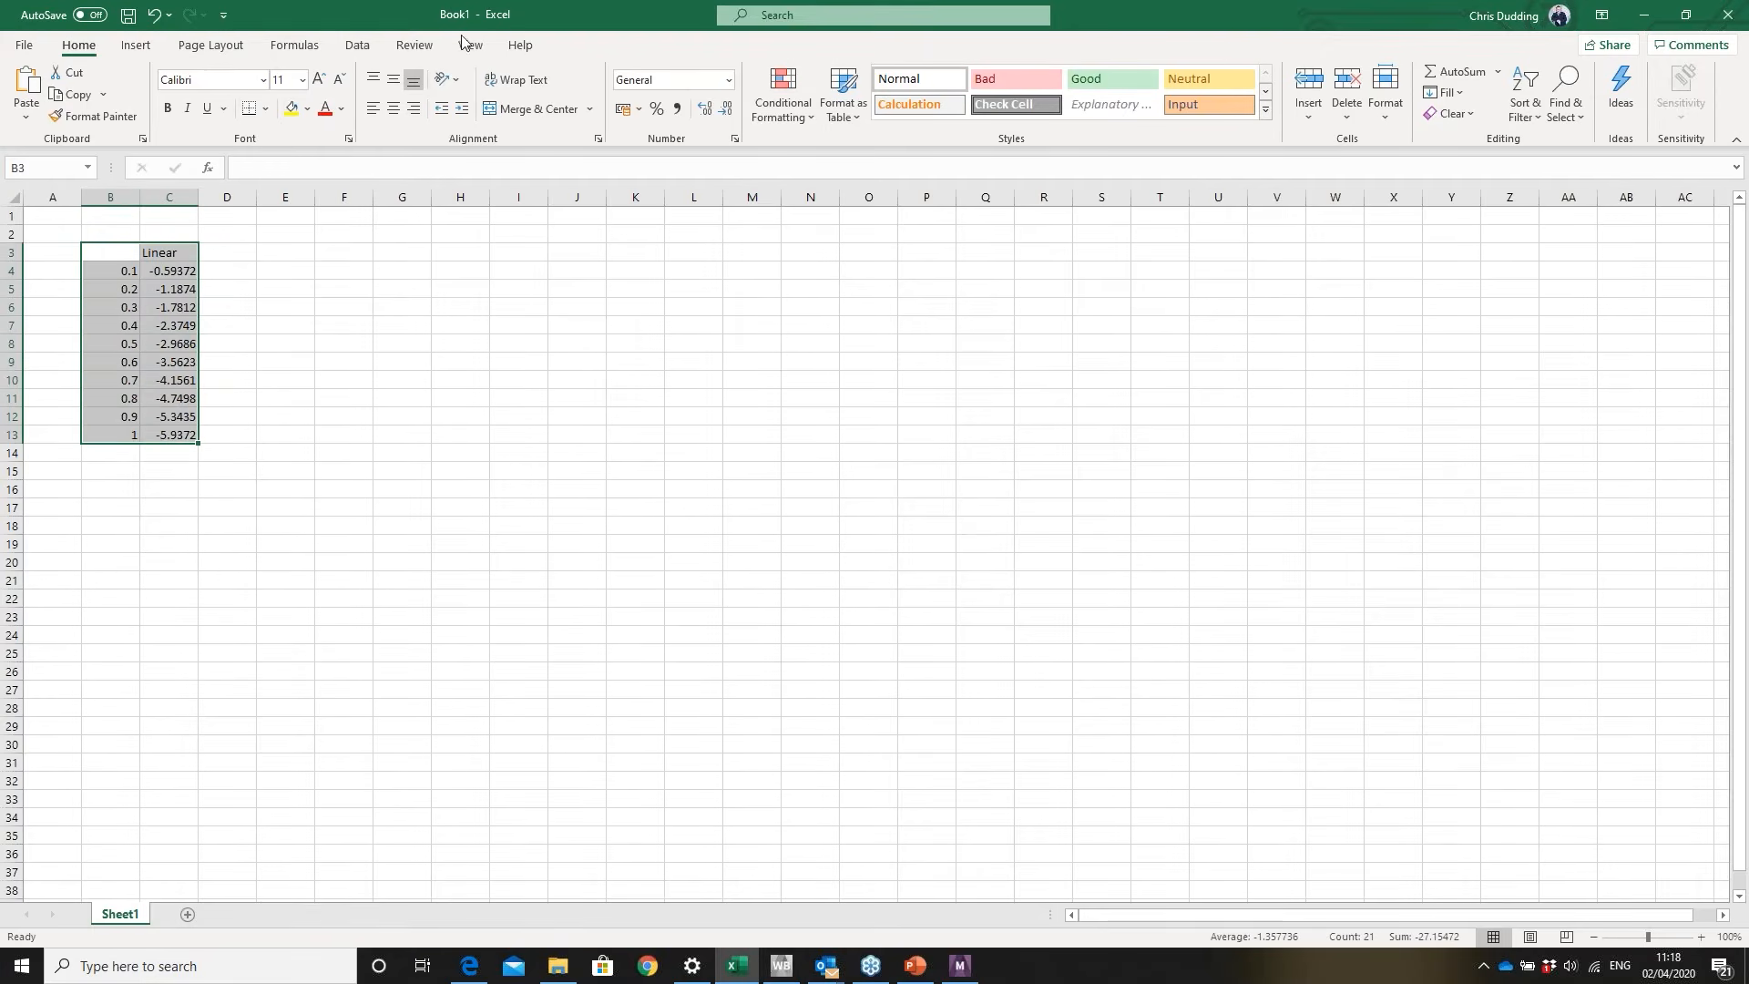
pyautogui.click(136, 46)
pyautogui.click(822, 113)
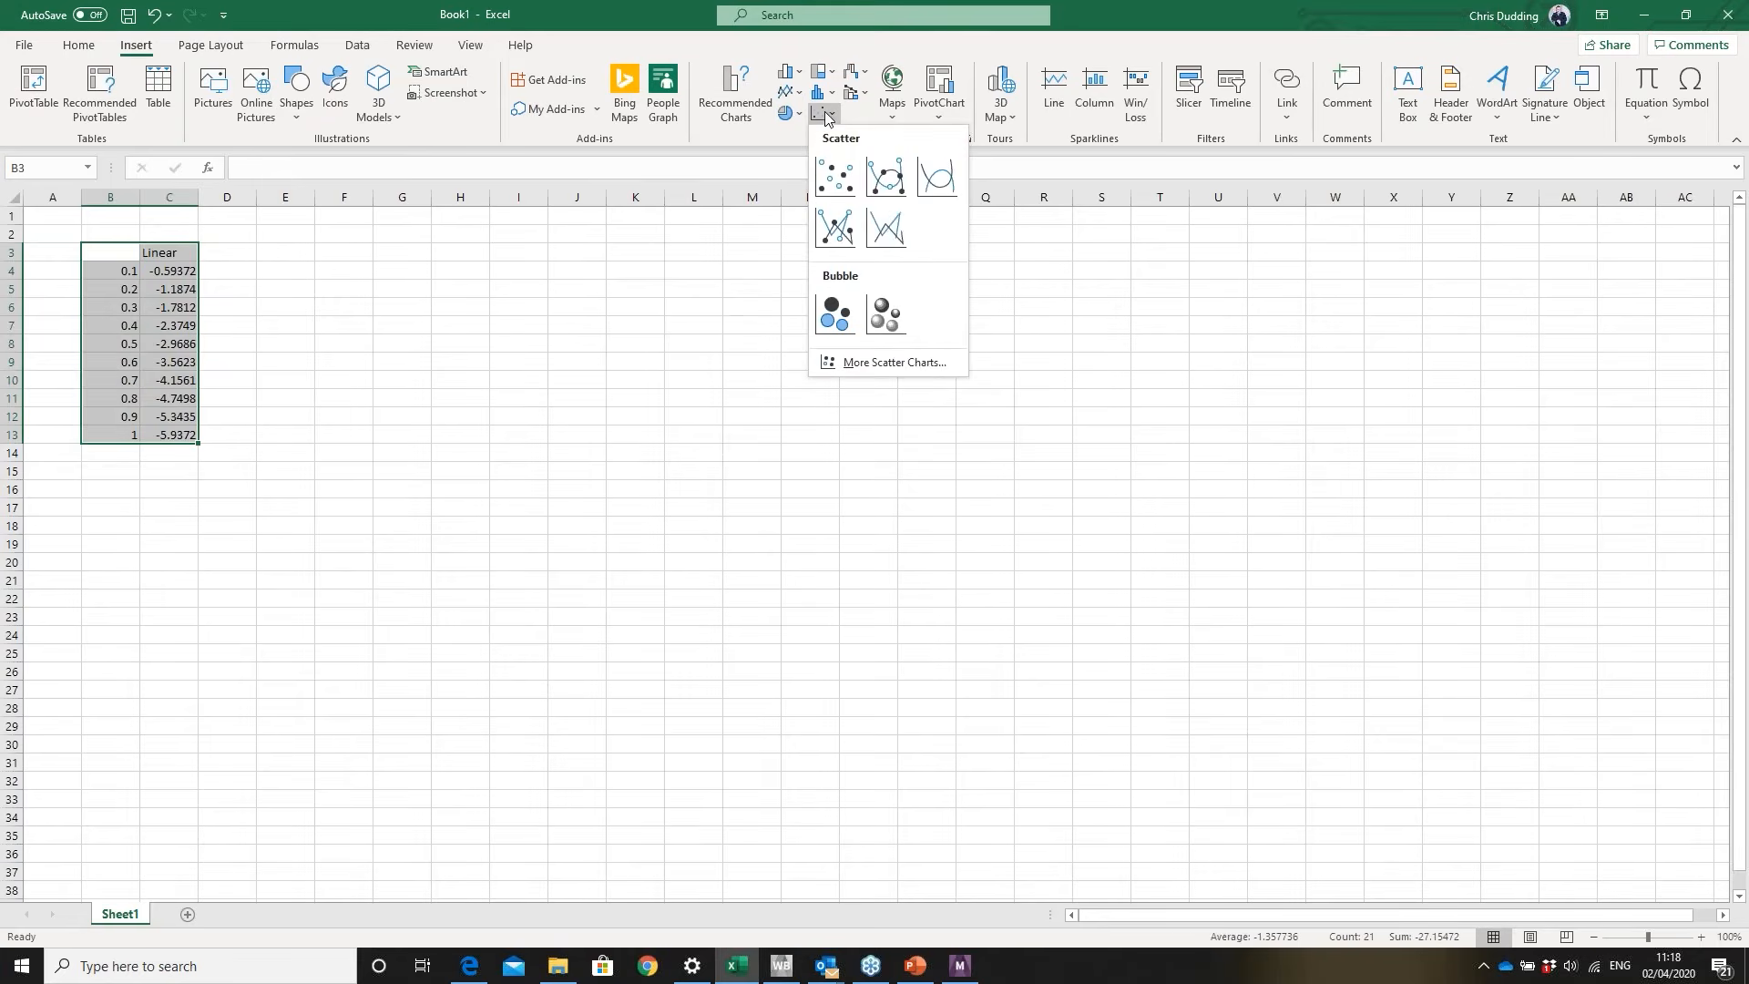
pyautogui.click(835, 227)
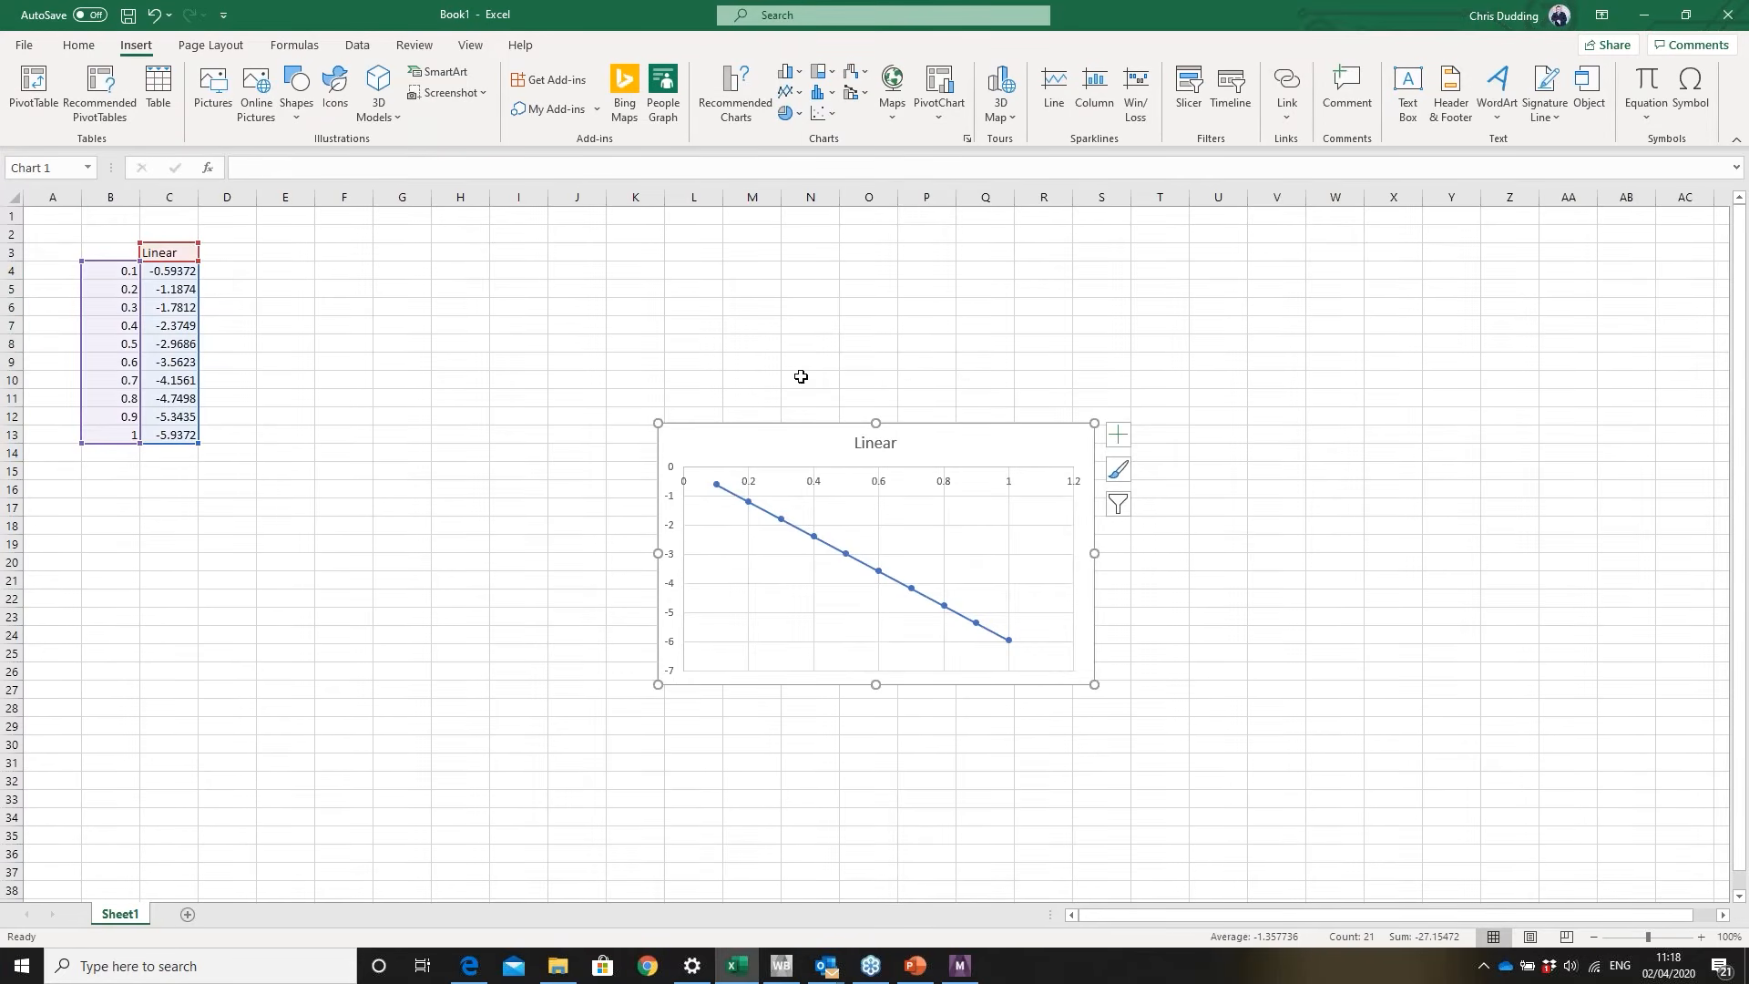
pyautogui.moveTo(658, 420); pyautogui.dragTo(525, 256)
pyautogui.moveTo(1094, 684); pyautogui.dragTo(1658, 880)
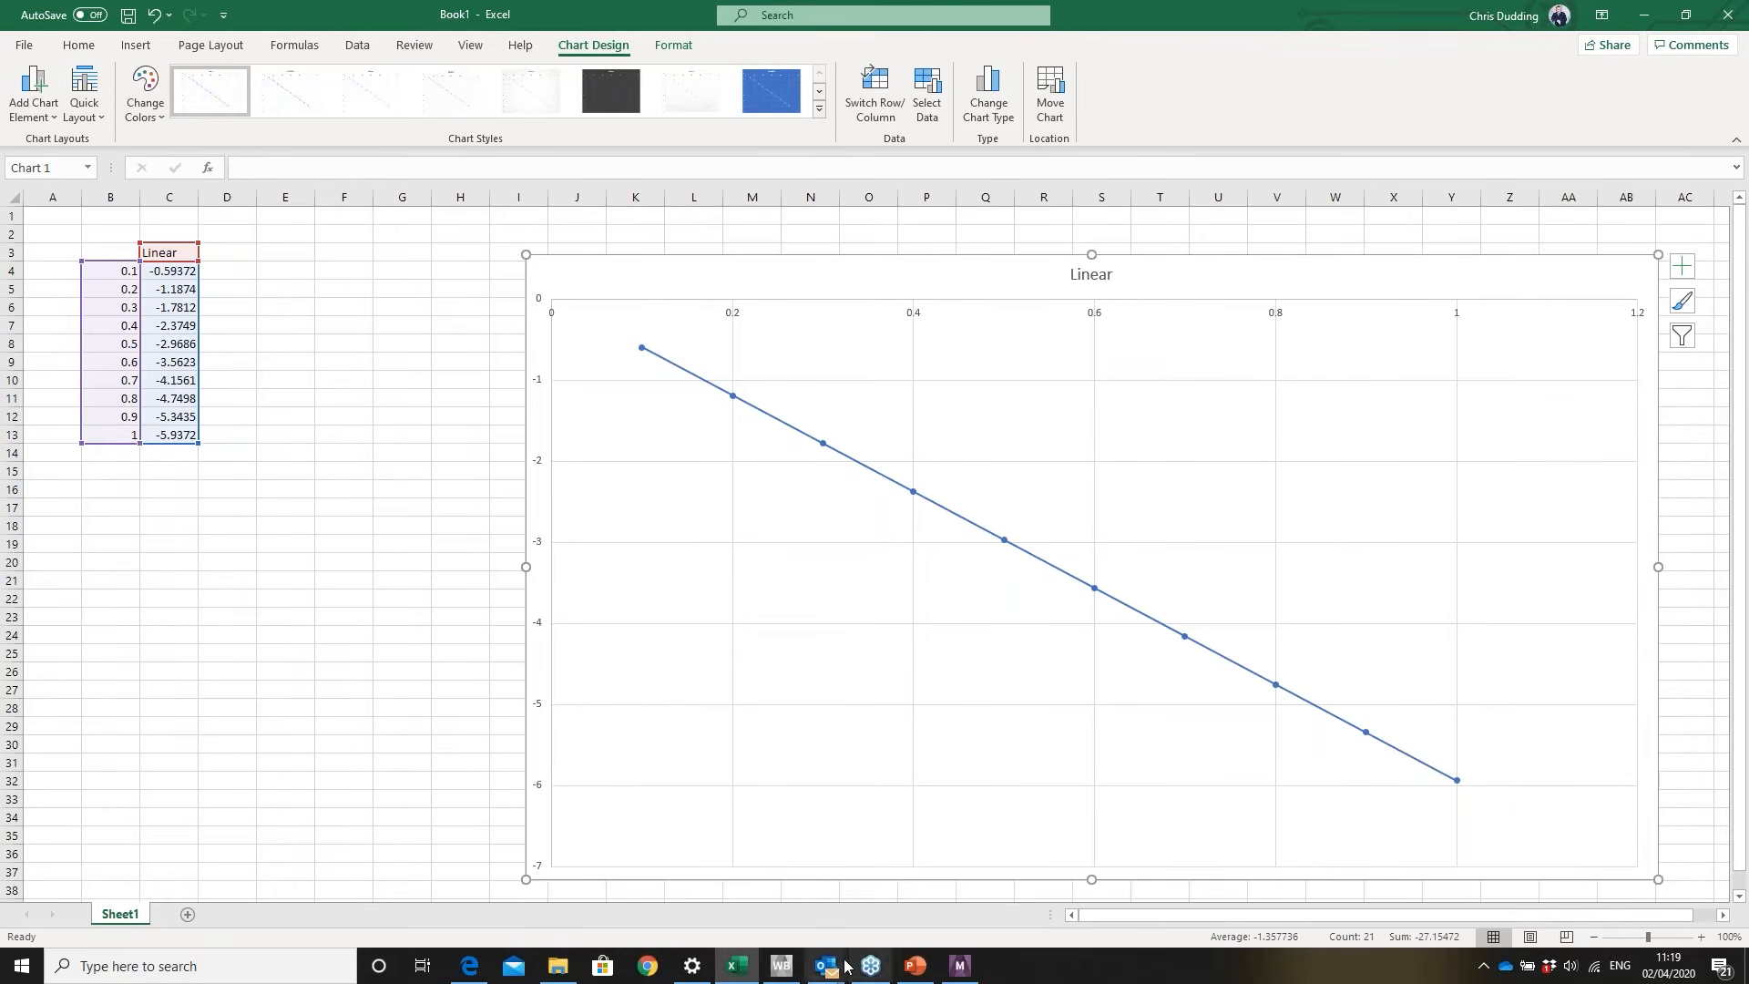
# - Switch to Workbench and duplicate Static Structural system A in the project schematic
pyautogui.click(958, 968)
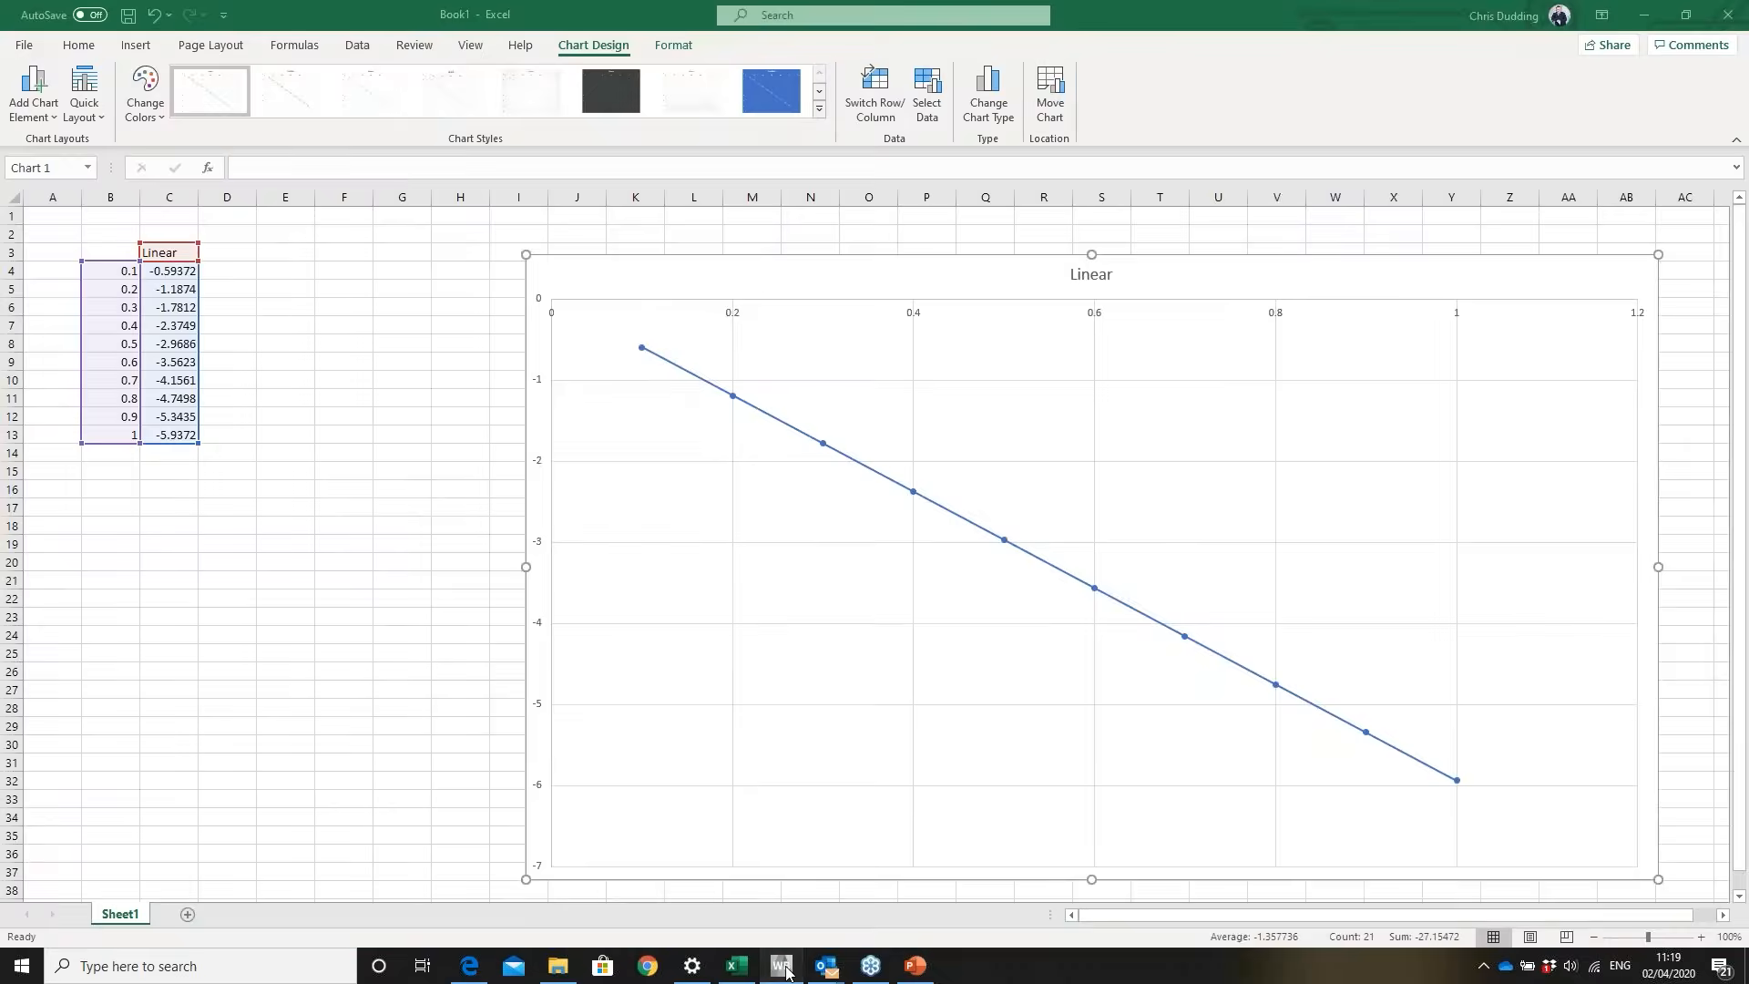
pyautogui.click(791, 965)
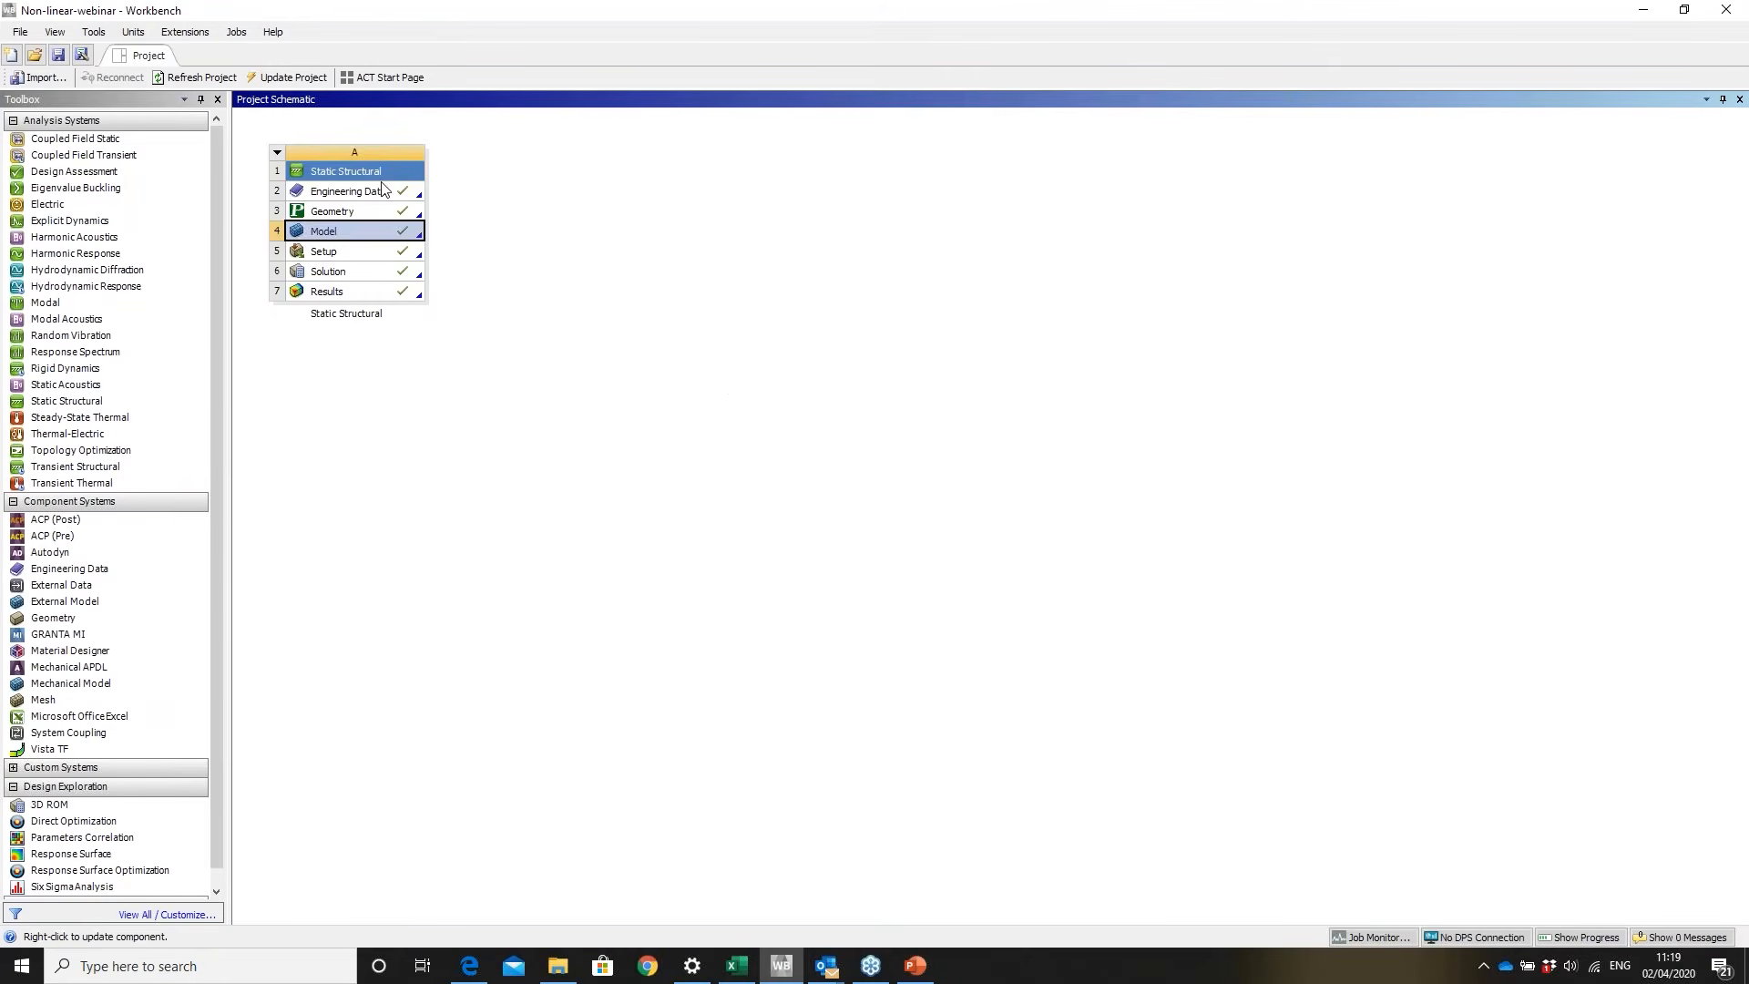
pyautogui.click(277, 153)
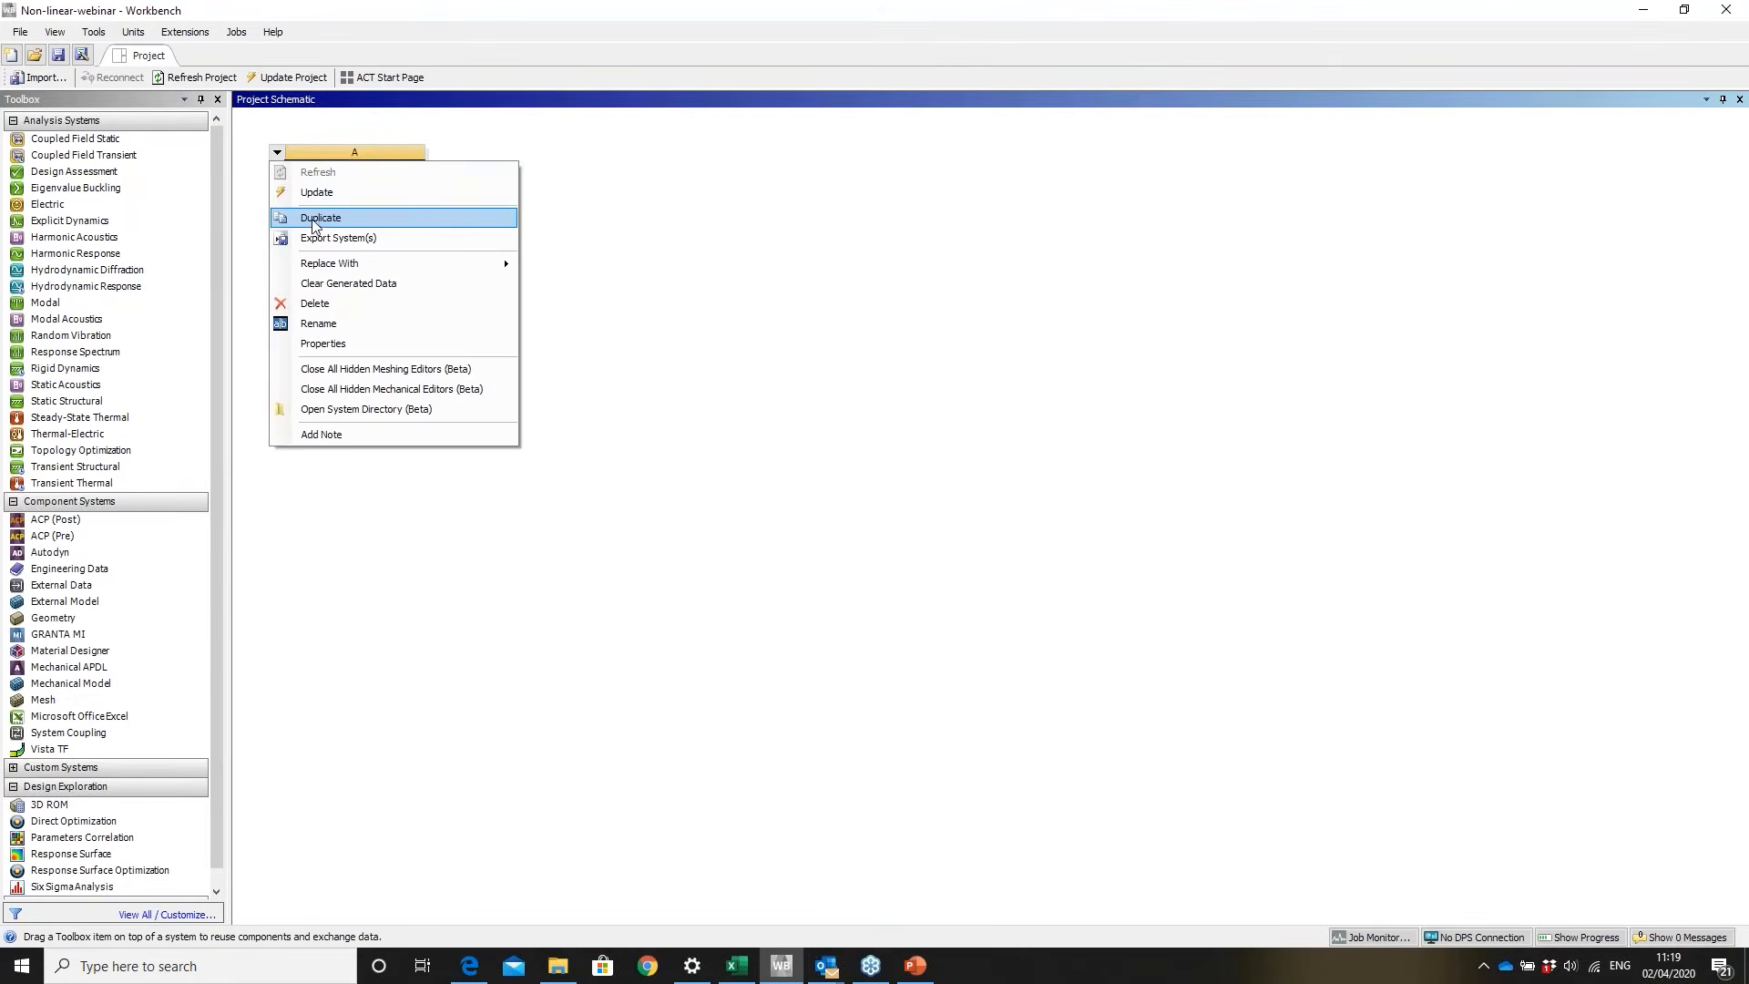
pyautogui.click(313, 219)
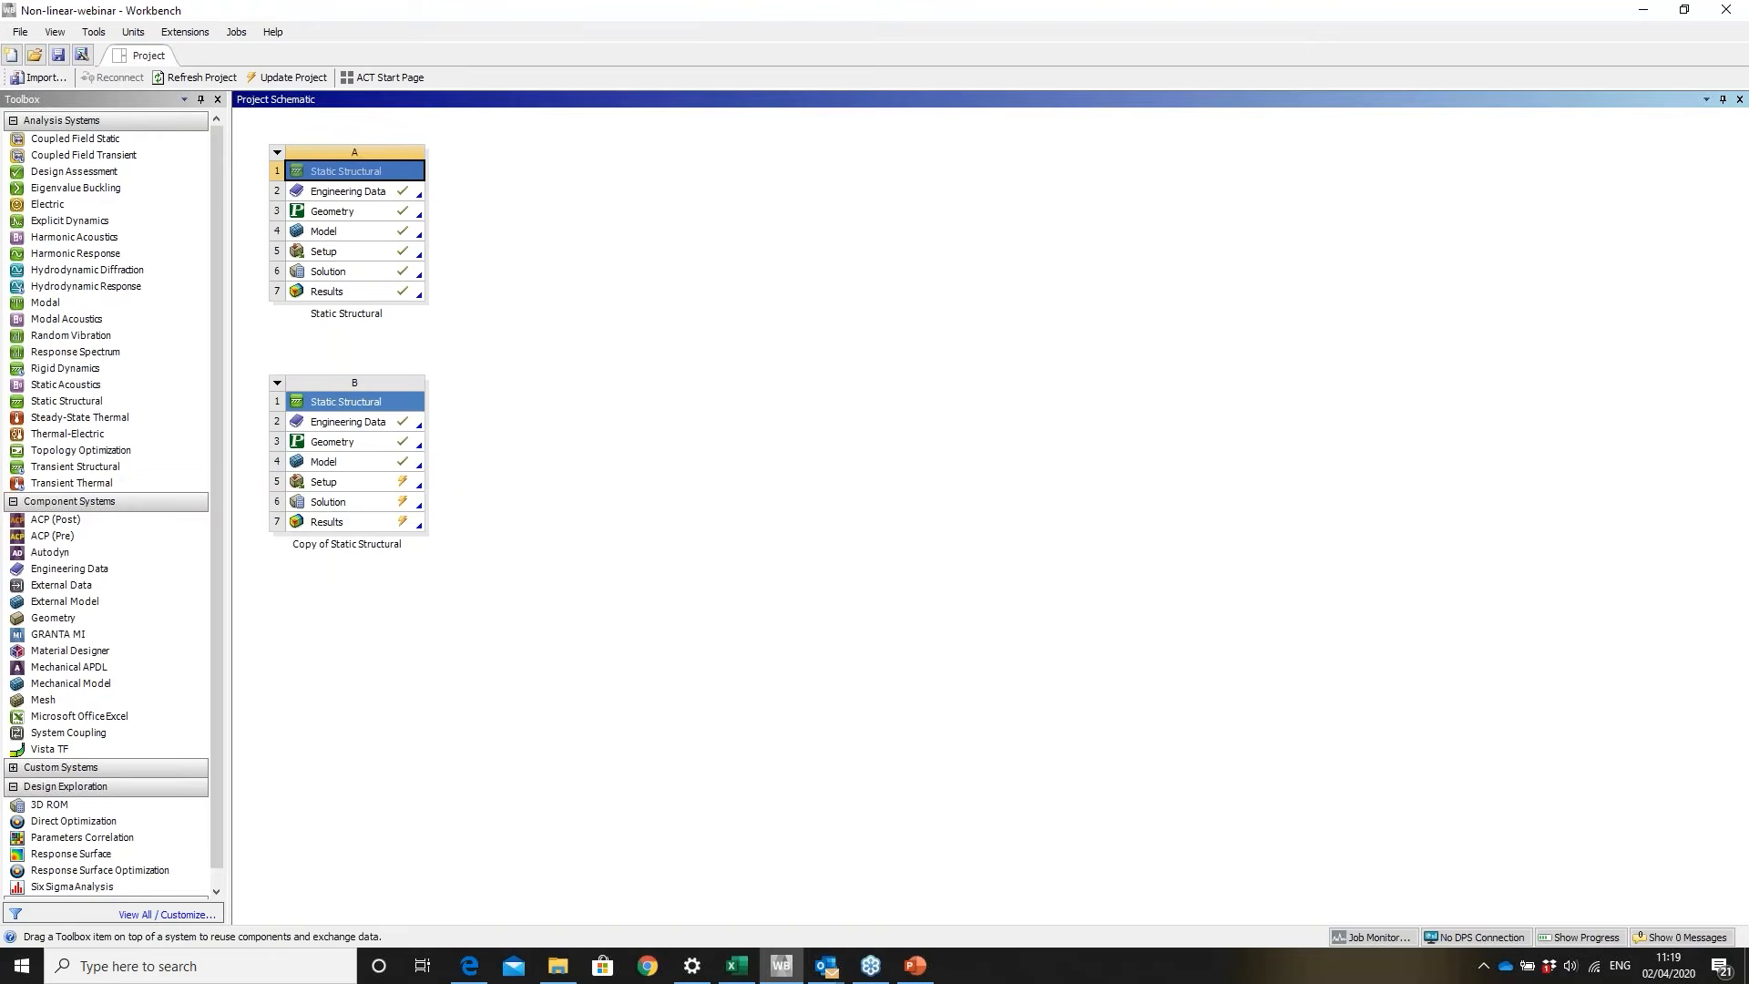
# - Rename the duplicated Static Structural system as NL Geom
pyautogui.rightClick(363, 483)
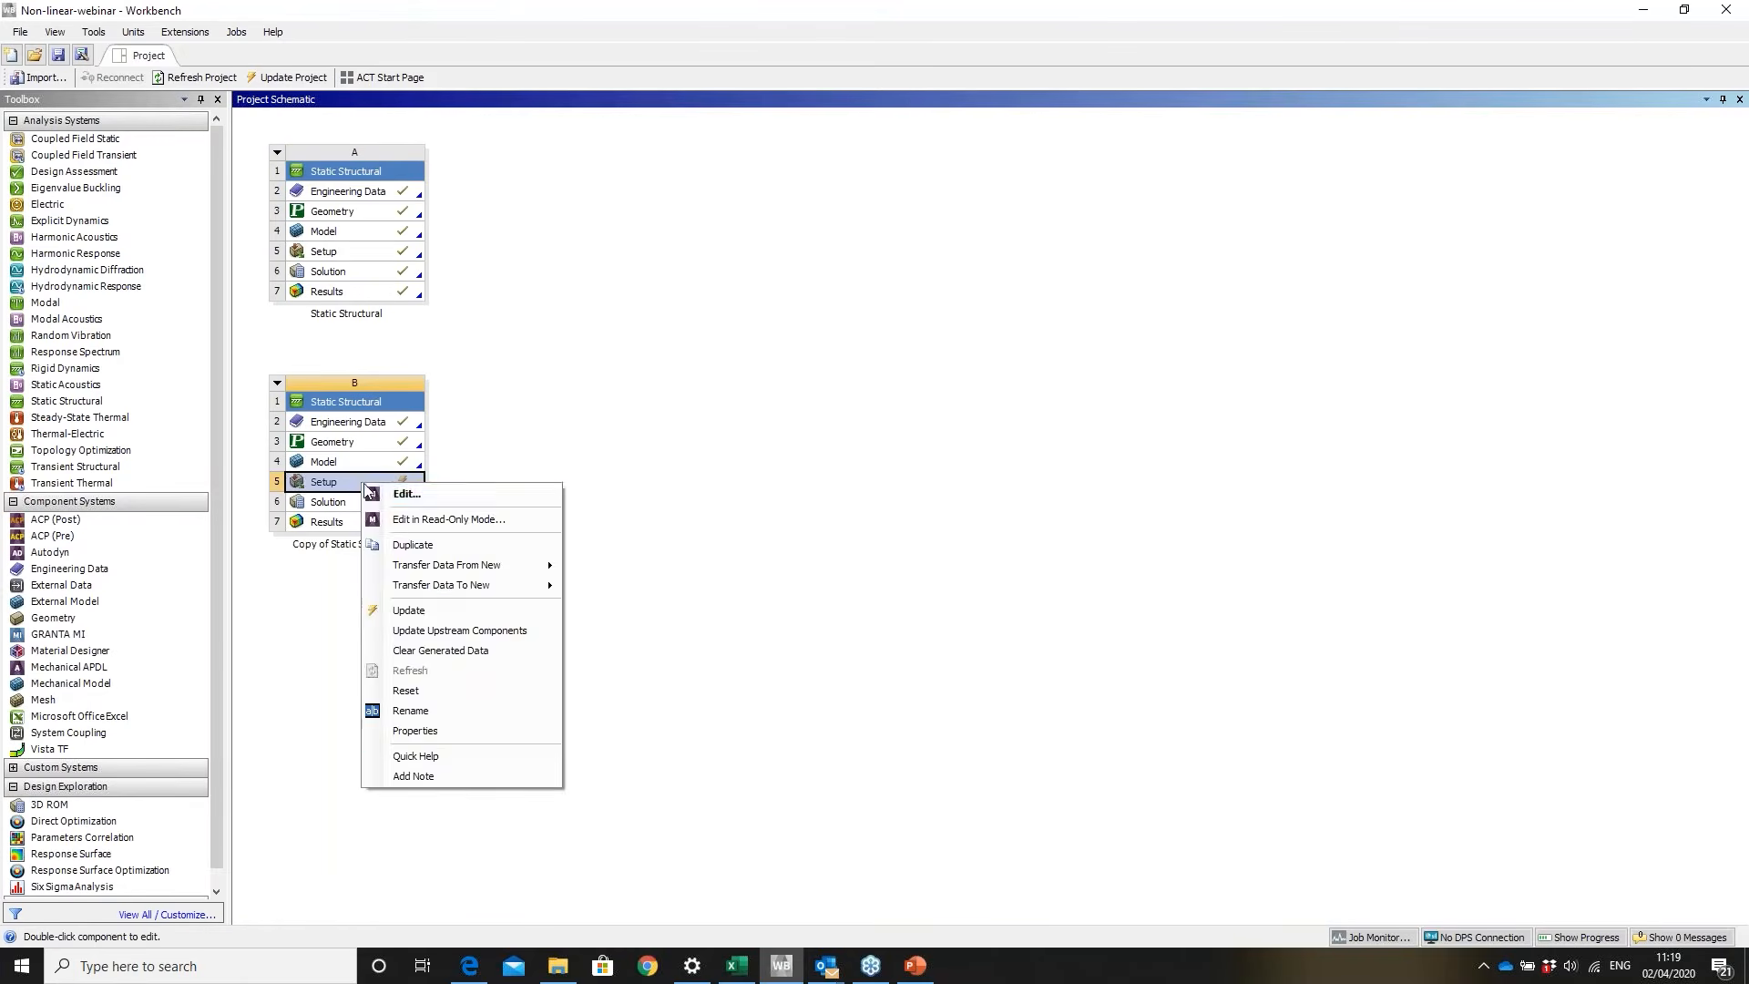
pyautogui.click(334, 549)
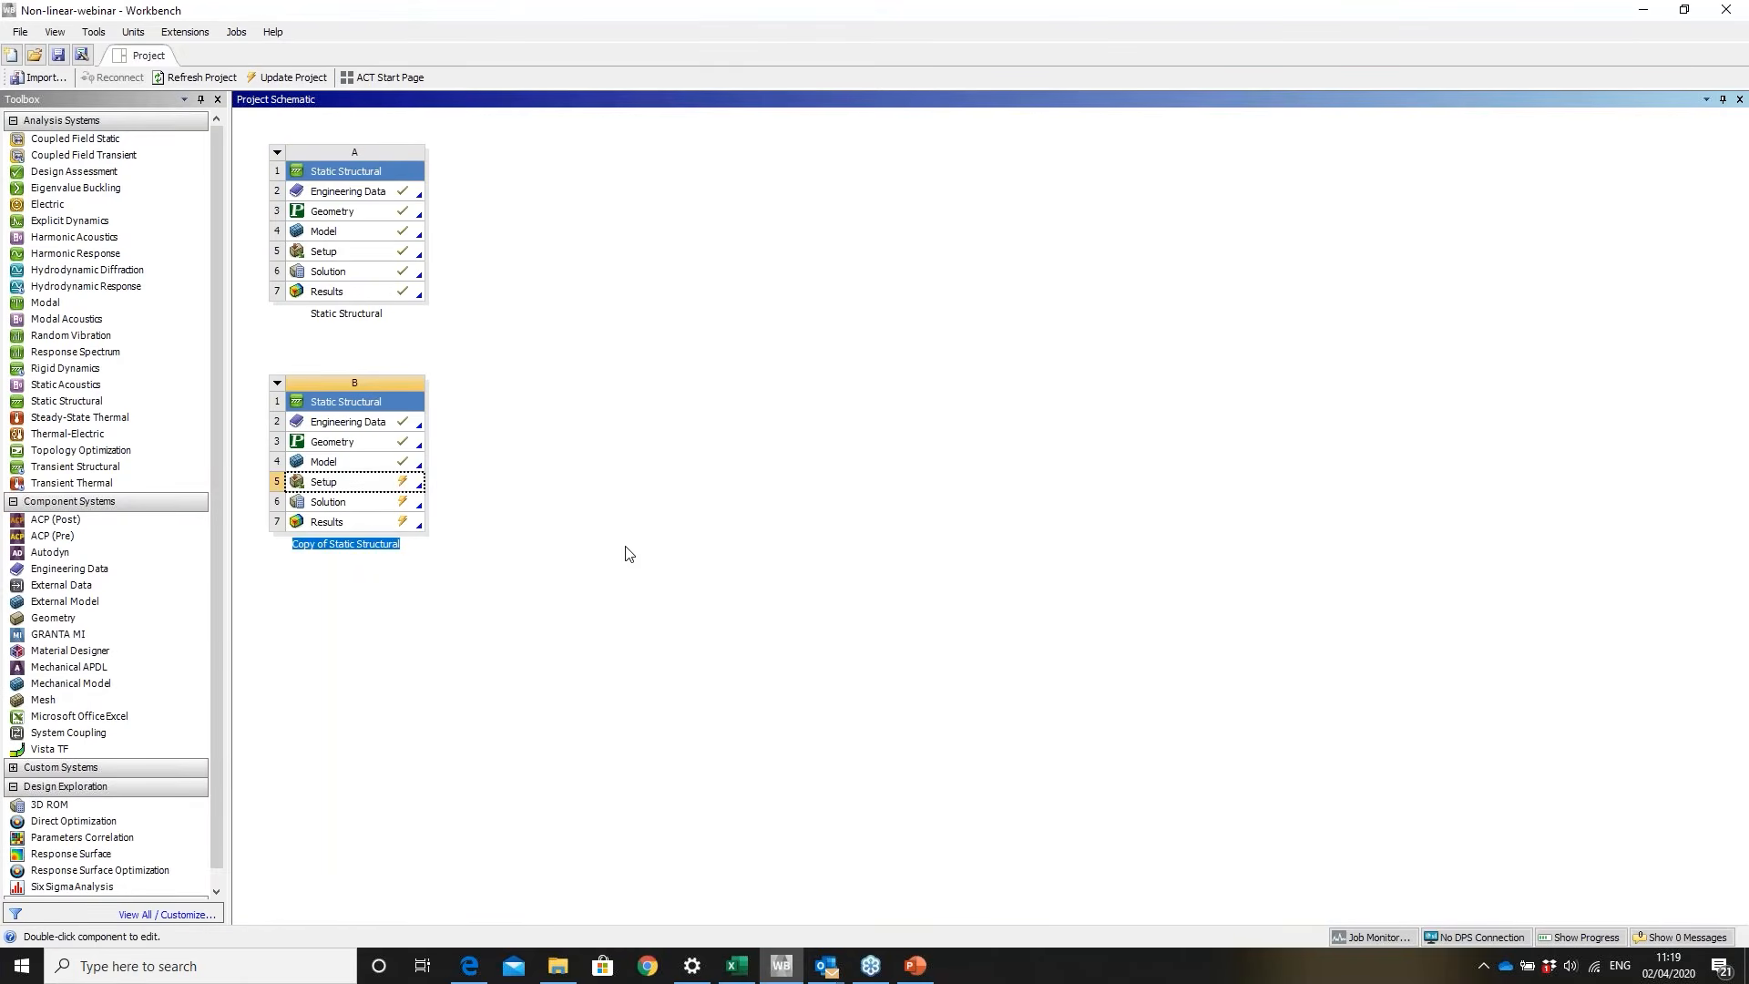
pyautogui.write('NL Geom')
pyautogui.press('Return')
# - Open the Model cell of the NL Geom system for editing in Mechanical
pyautogui.doubleClick(337, 461)
pyautogui.rightClick(337, 460)
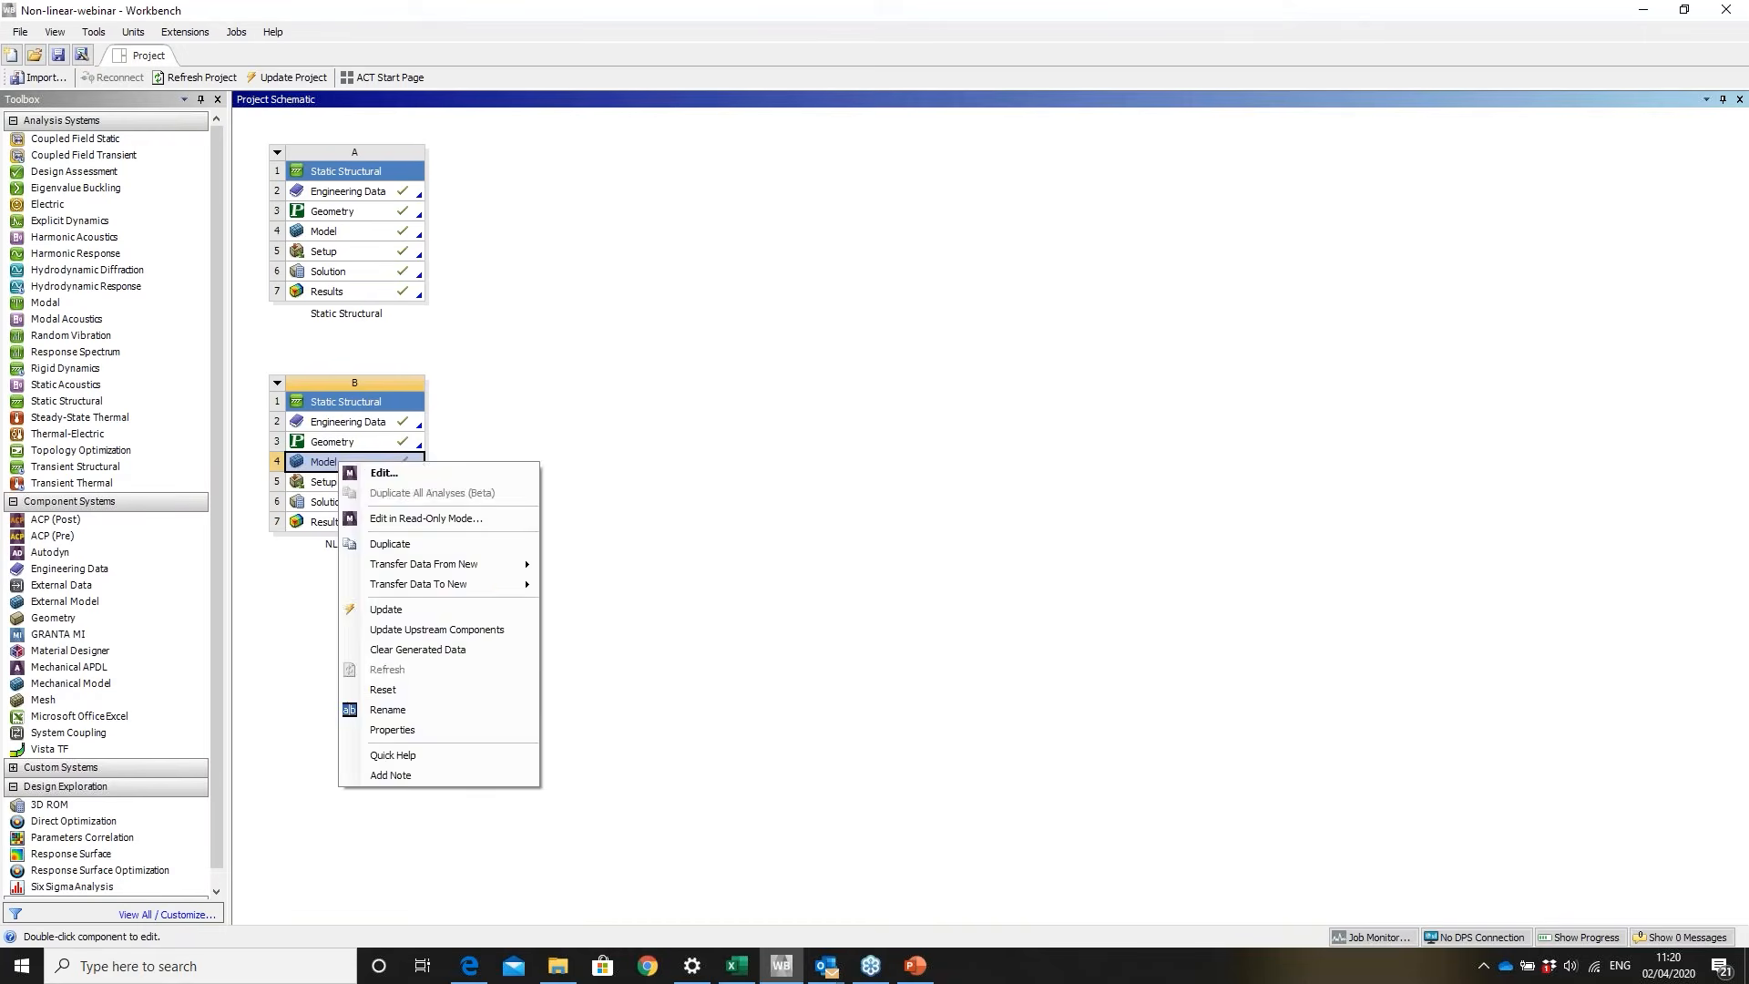
pyautogui.click(375, 473)
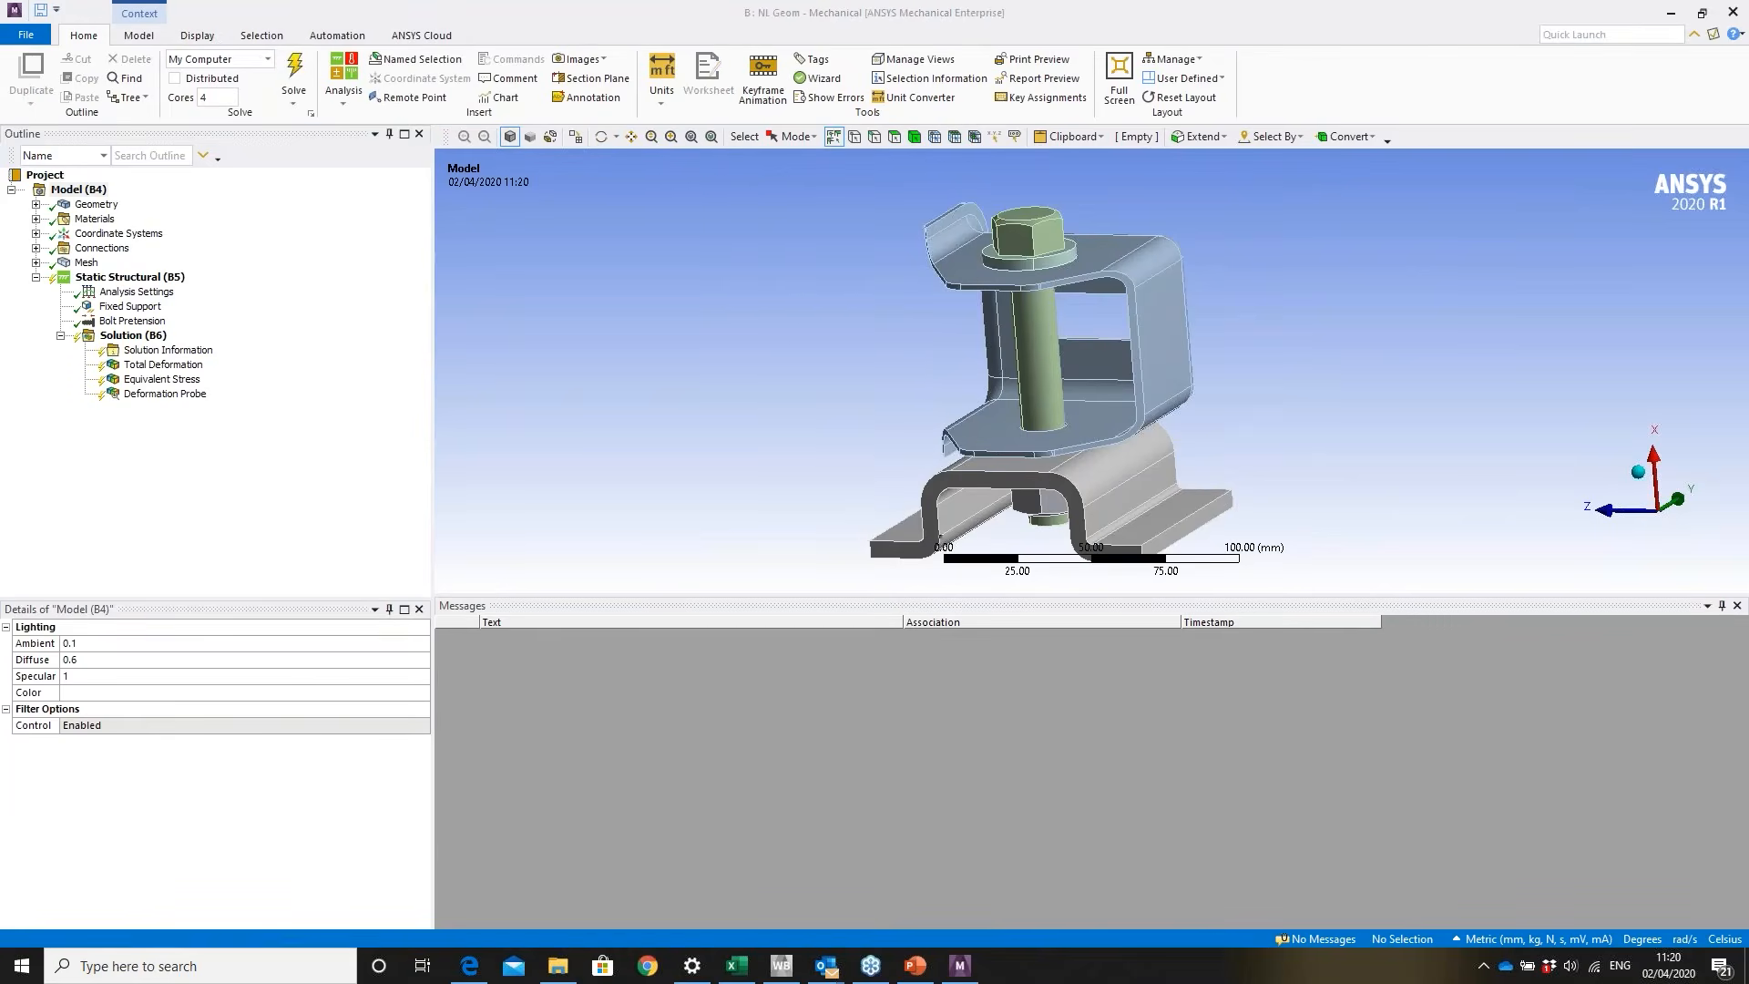
# - Turn on Large Deflection in the solver controls of the NL Geom analysis settings
pyautogui.moveTo(1000, 352); pyautogui.dragTo(1127, 350, button='middle')
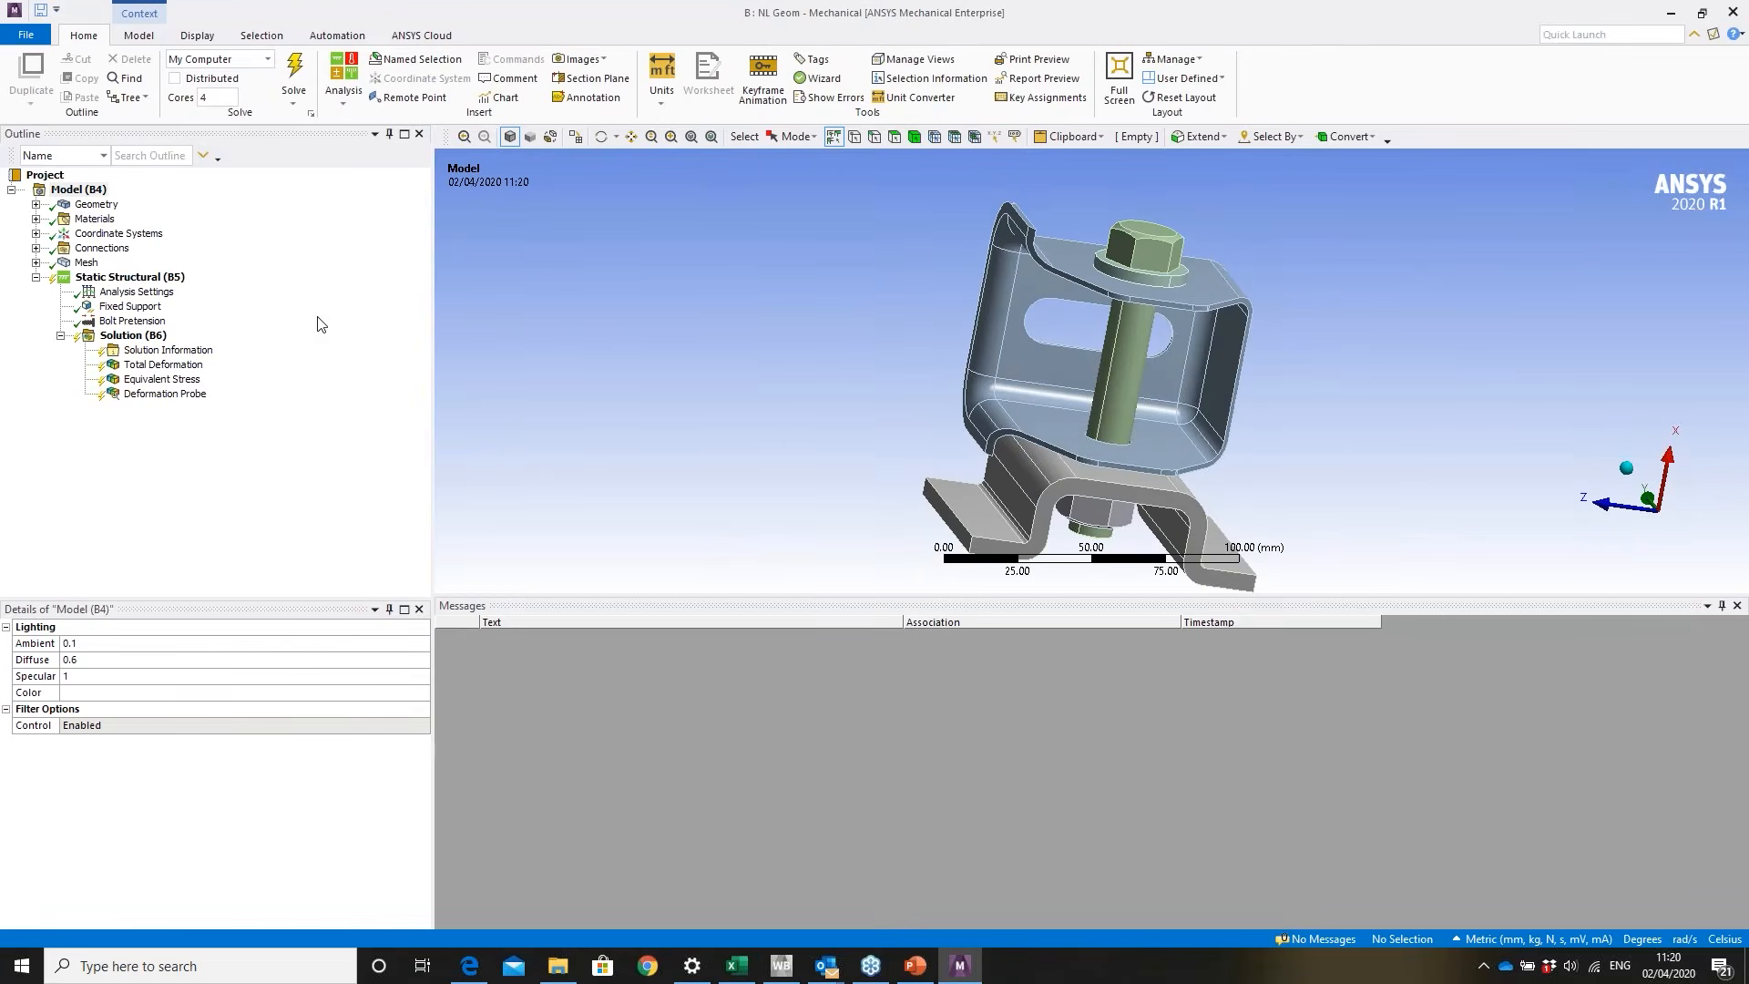
pyautogui.click(129, 291)
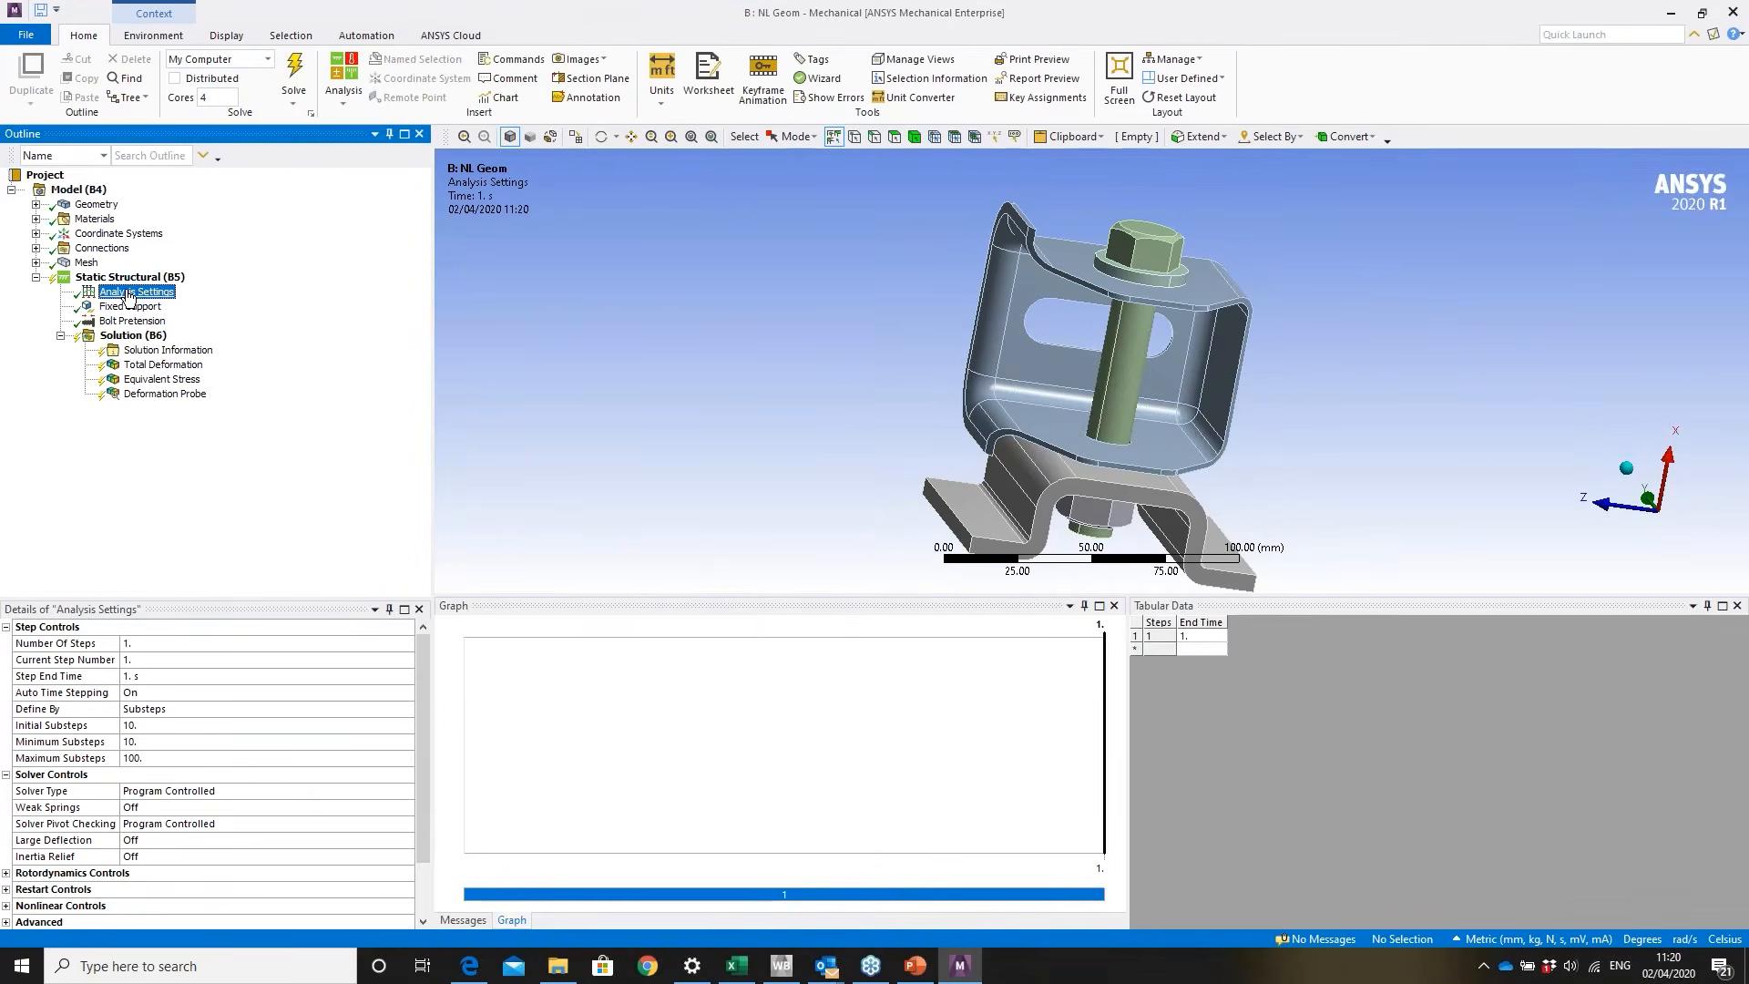
pyautogui.moveTo(422, 776); pyautogui.dragTo(412, 870)
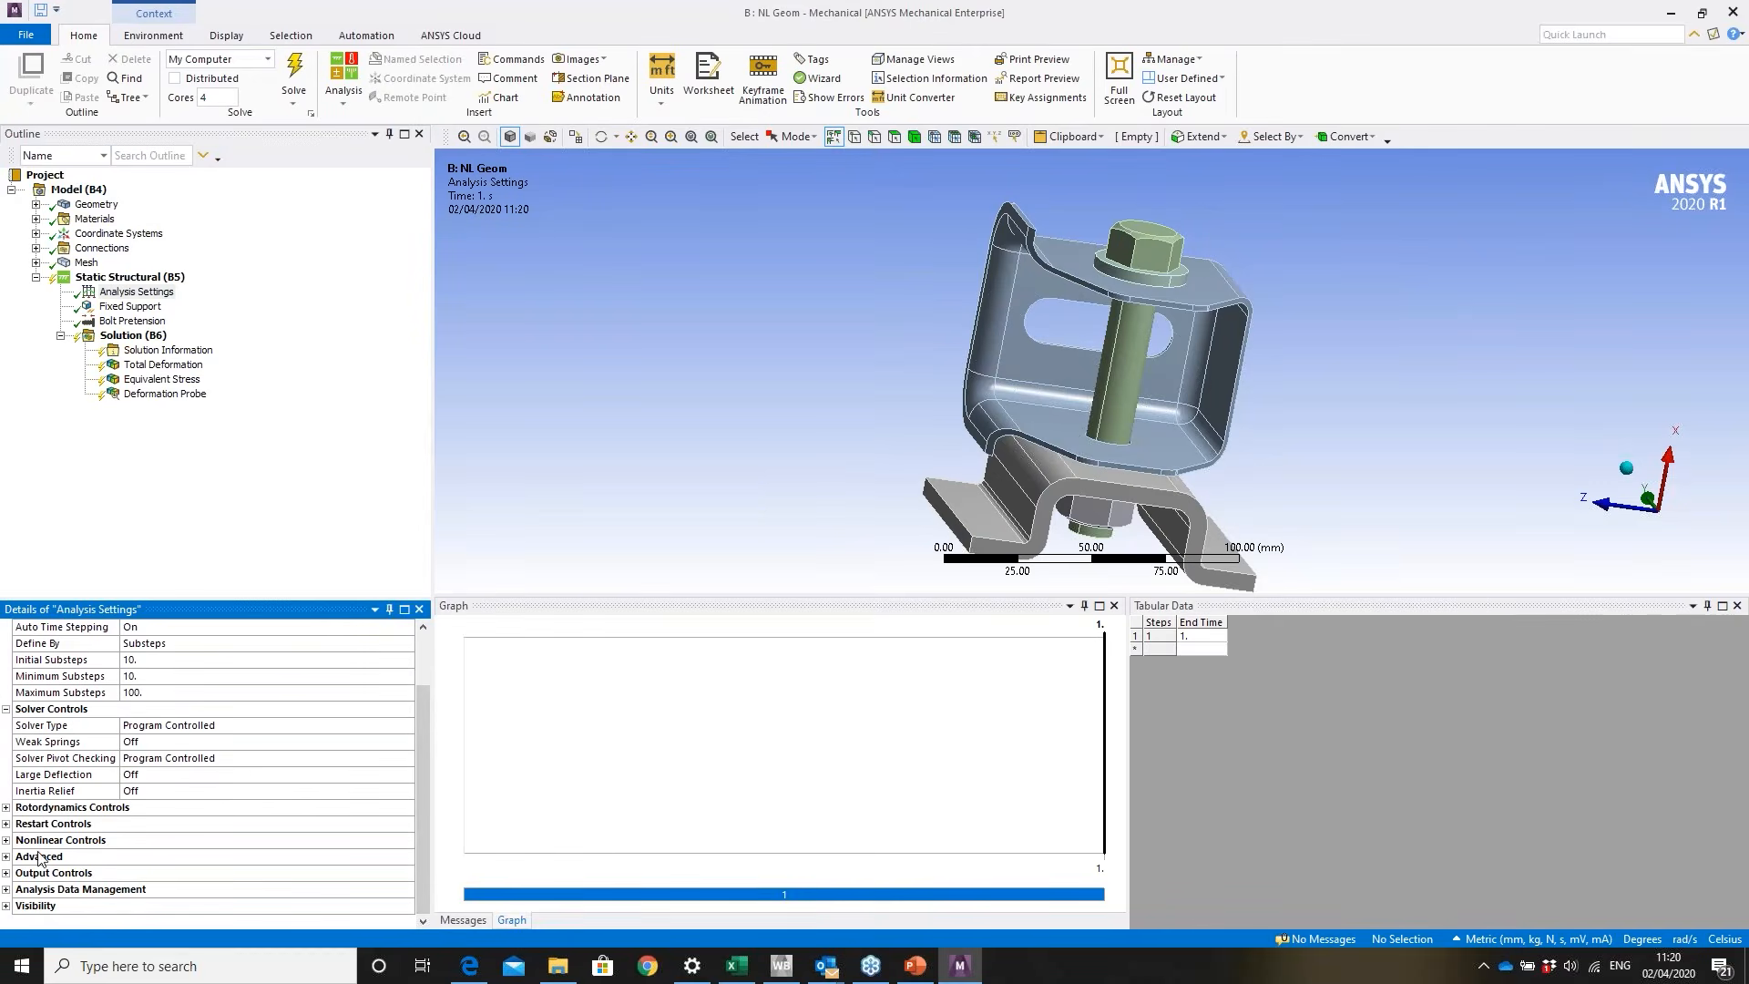
pyautogui.click(79, 774)
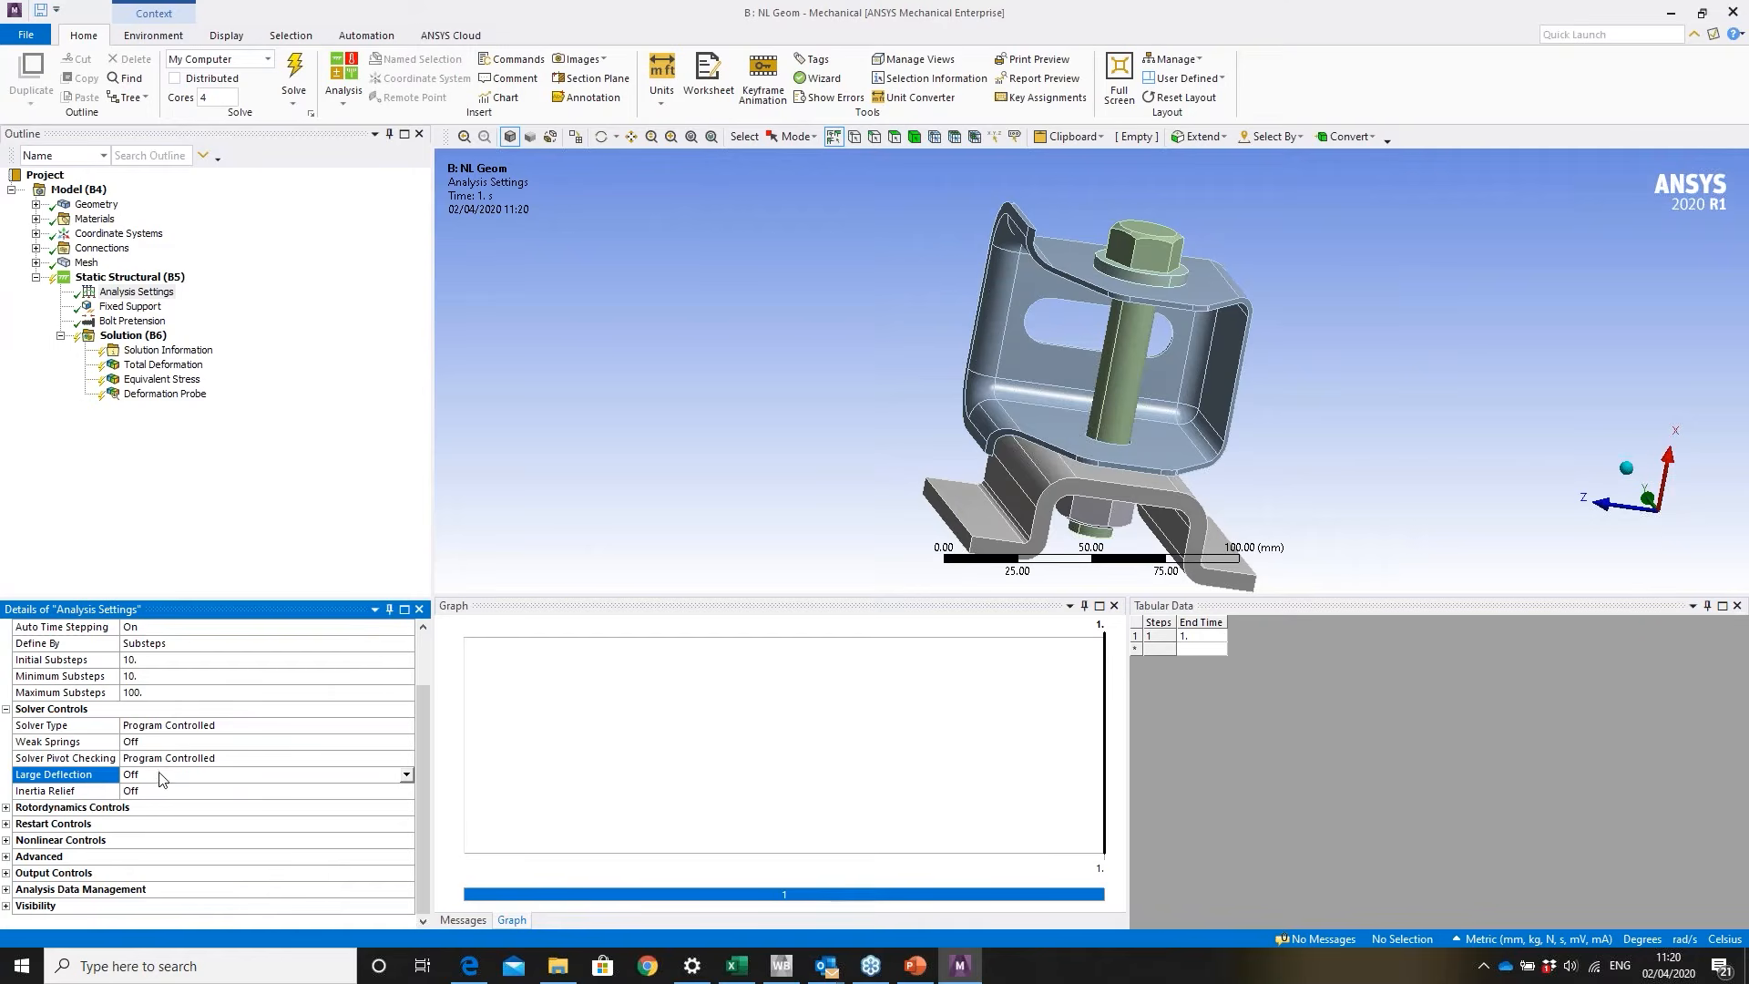
pyautogui.click(406, 774)
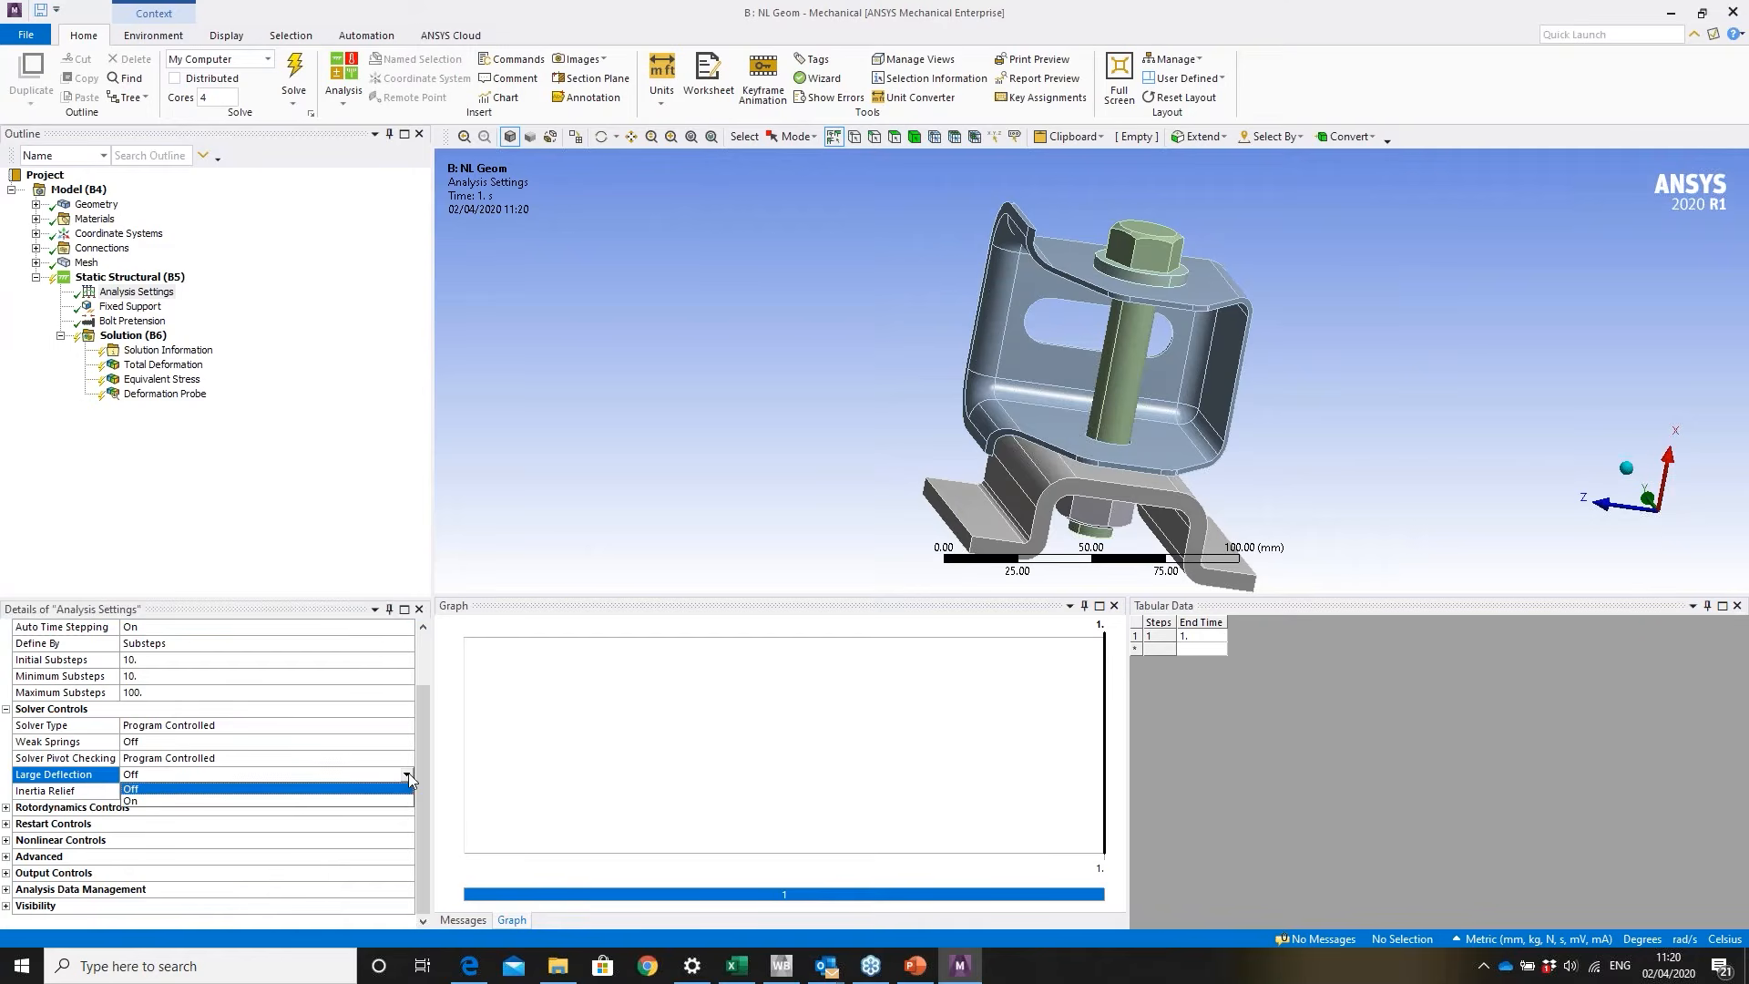
pyautogui.click(306, 801)
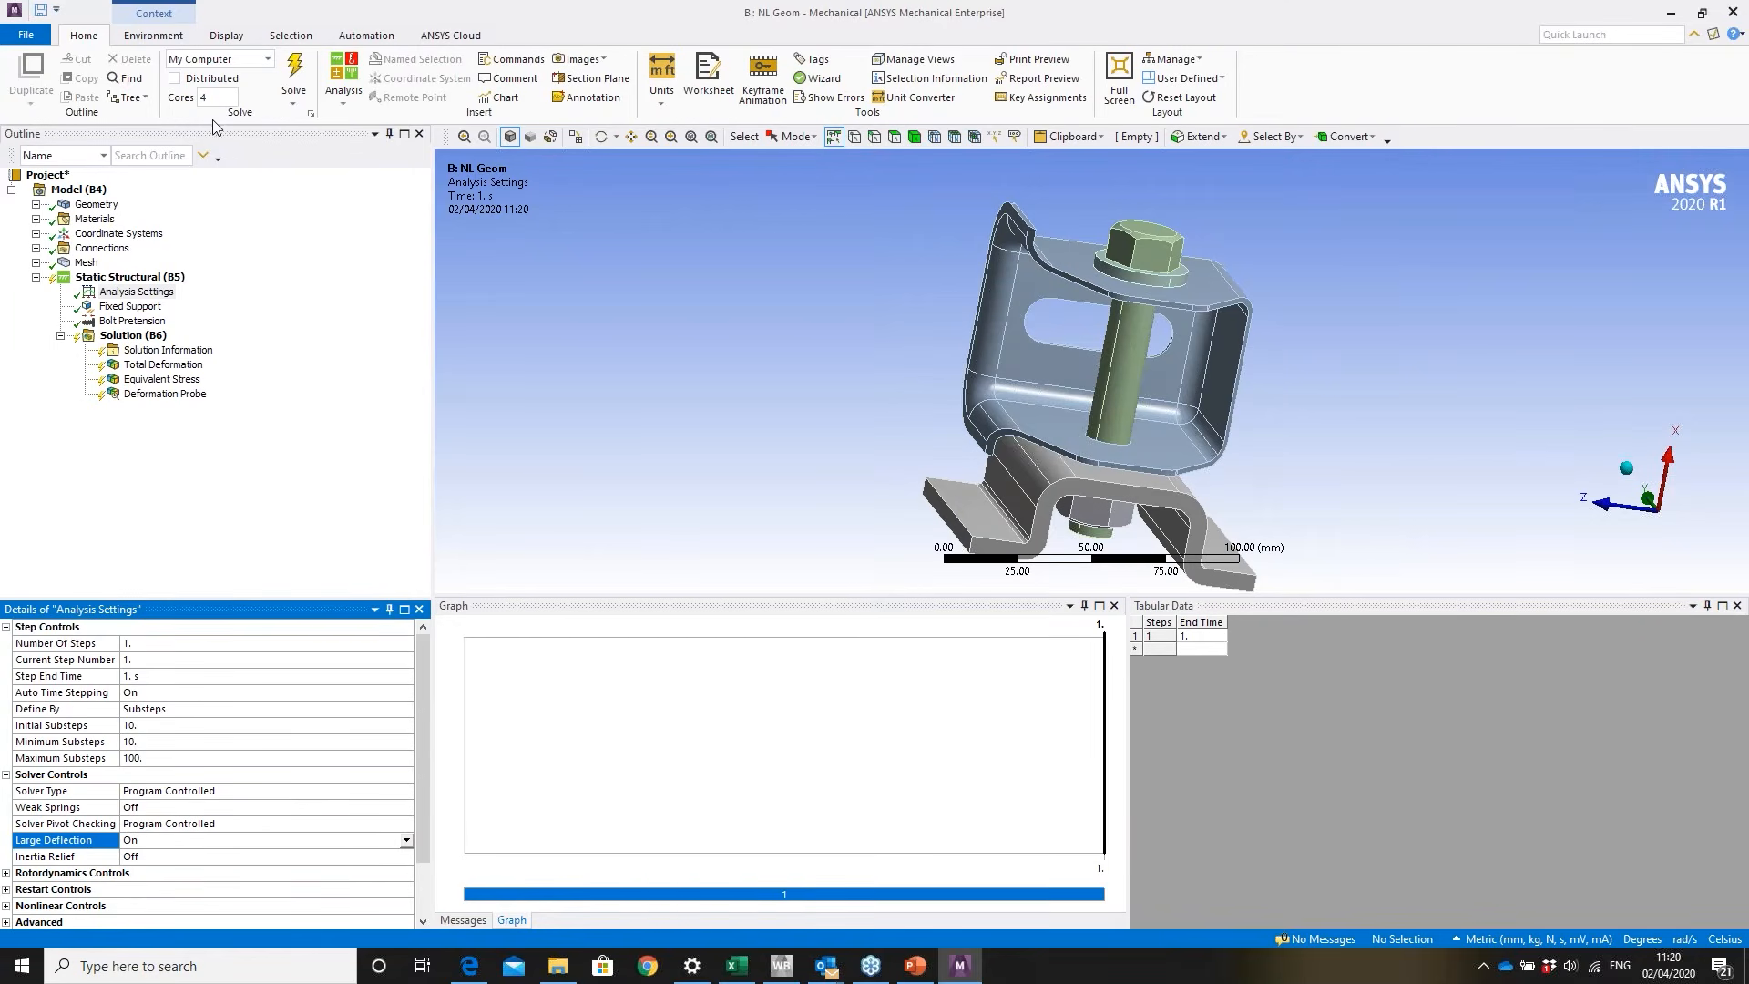
# - Solve the NL Geom analysis, display Force Convergence as the solution output, and enlarge the graph area
pyautogui.click(295, 73)
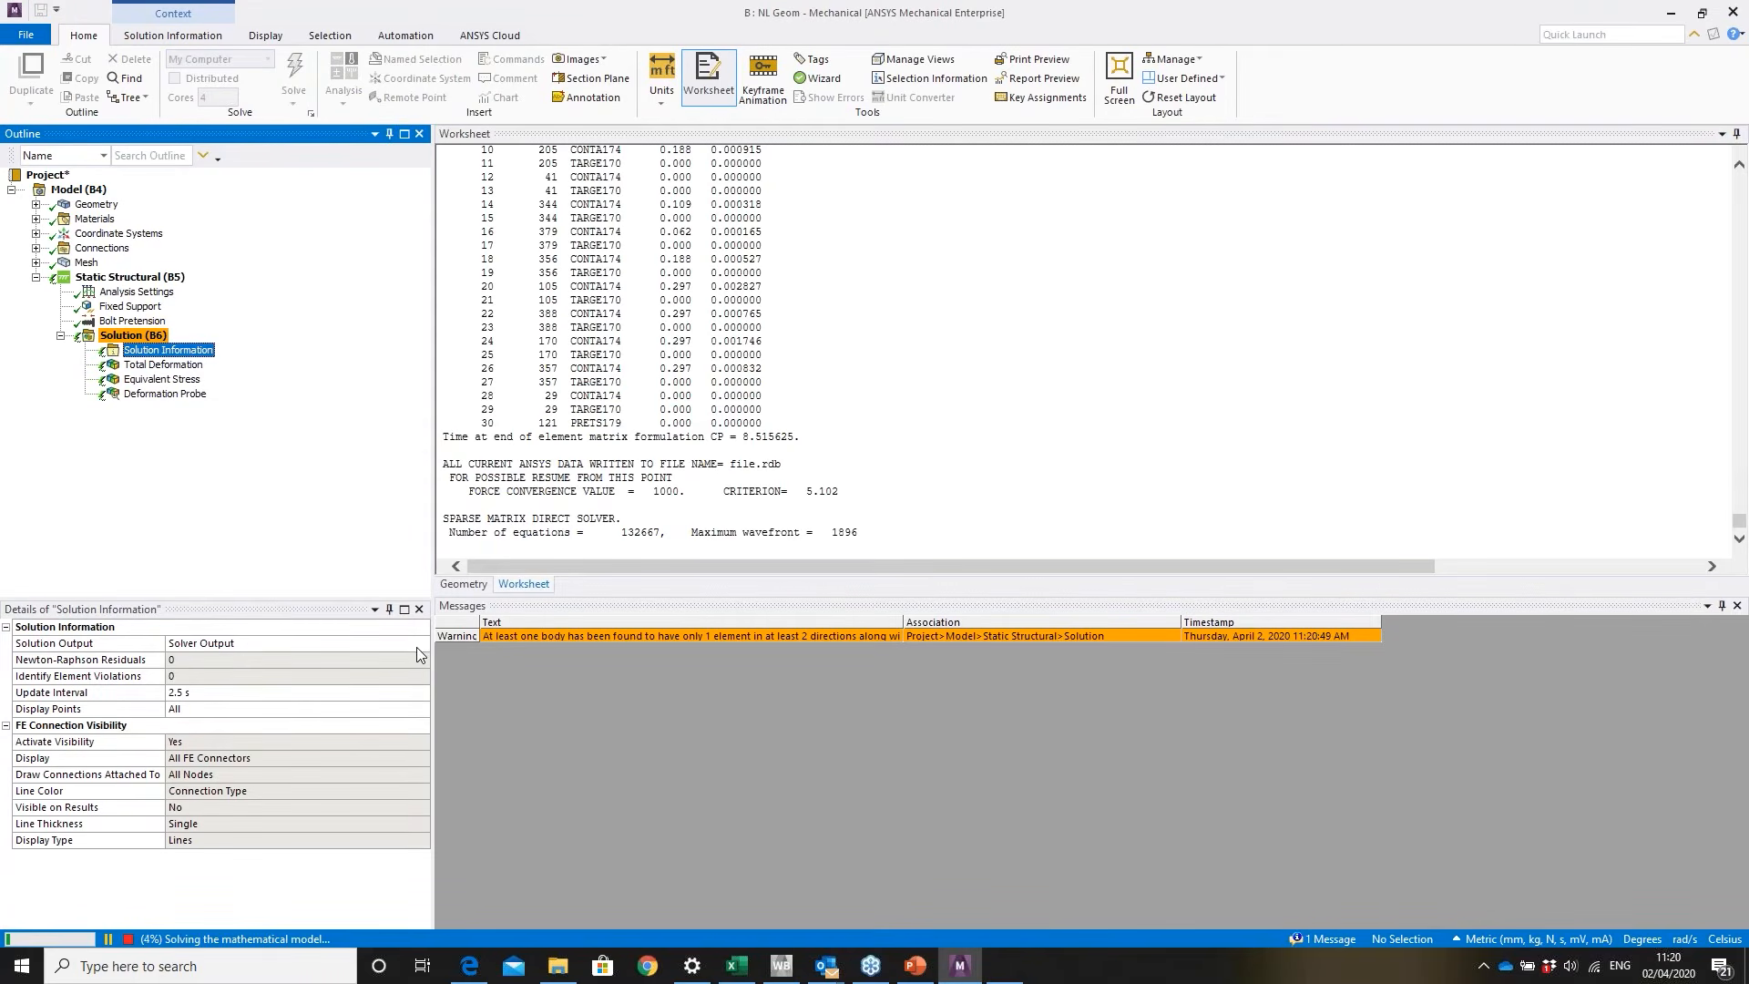
pyautogui.click(417, 646)
pyautogui.click(422, 643)
pyautogui.click(390, 670)
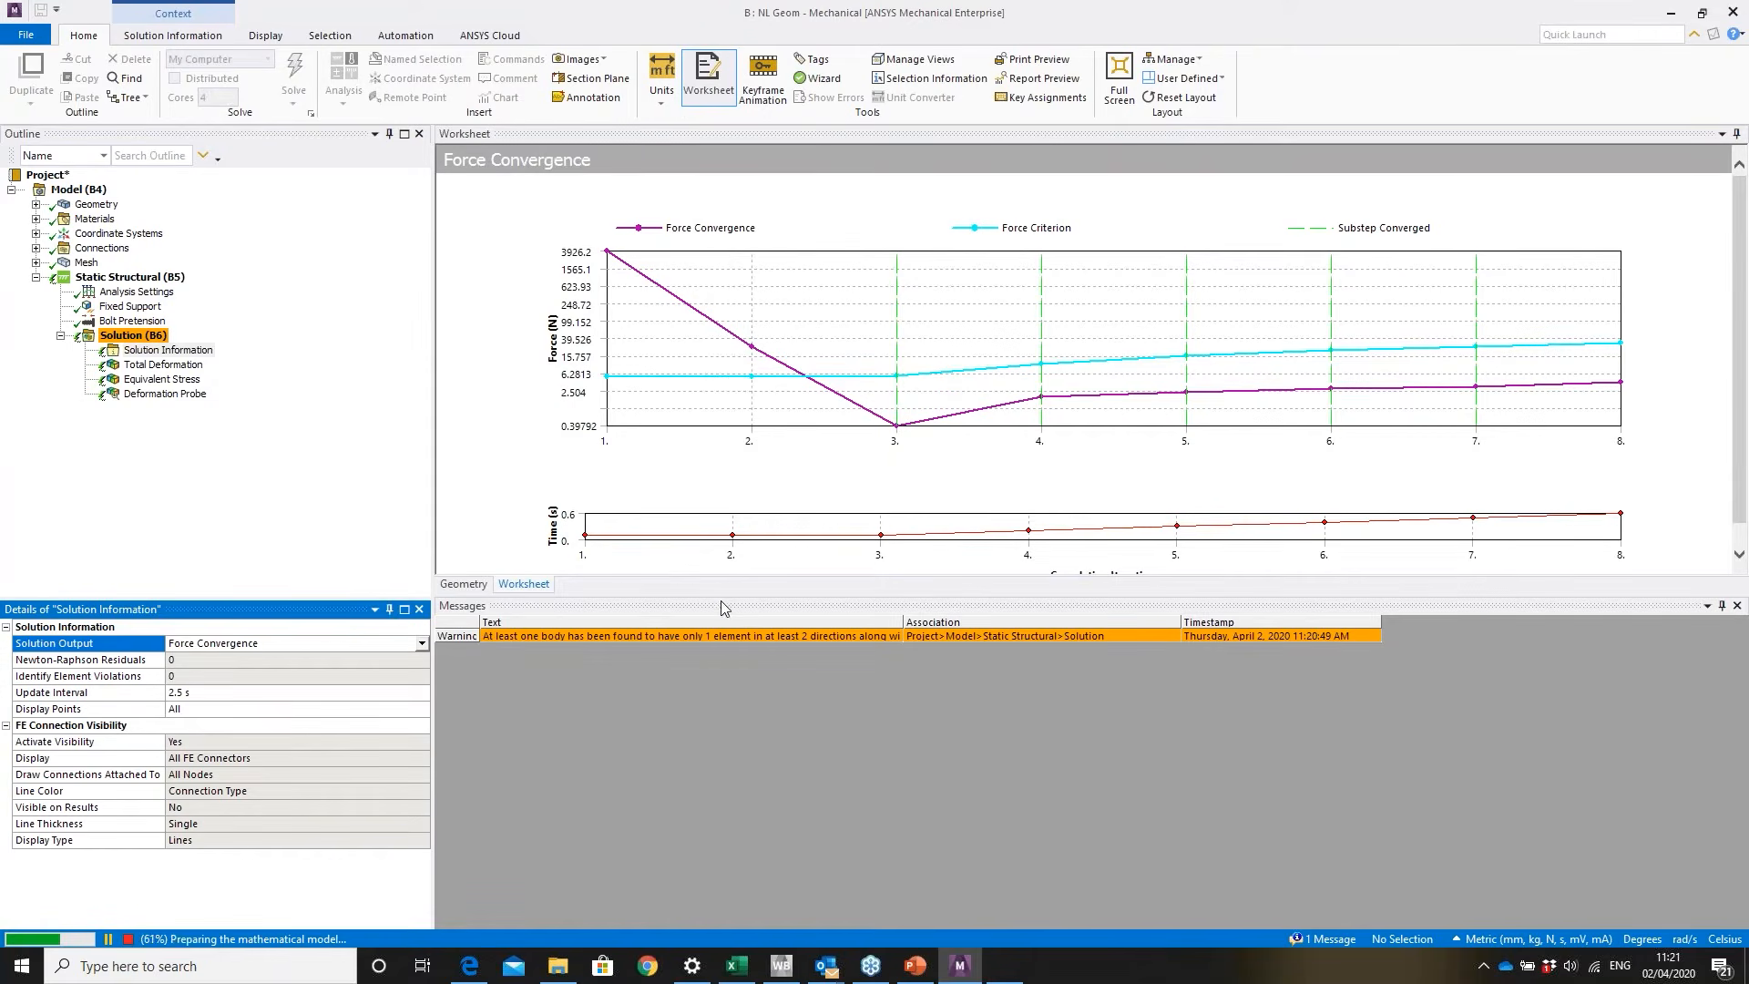
pyautogui.moveTo(754, 592); pyautogui.dragTo(754, 688)
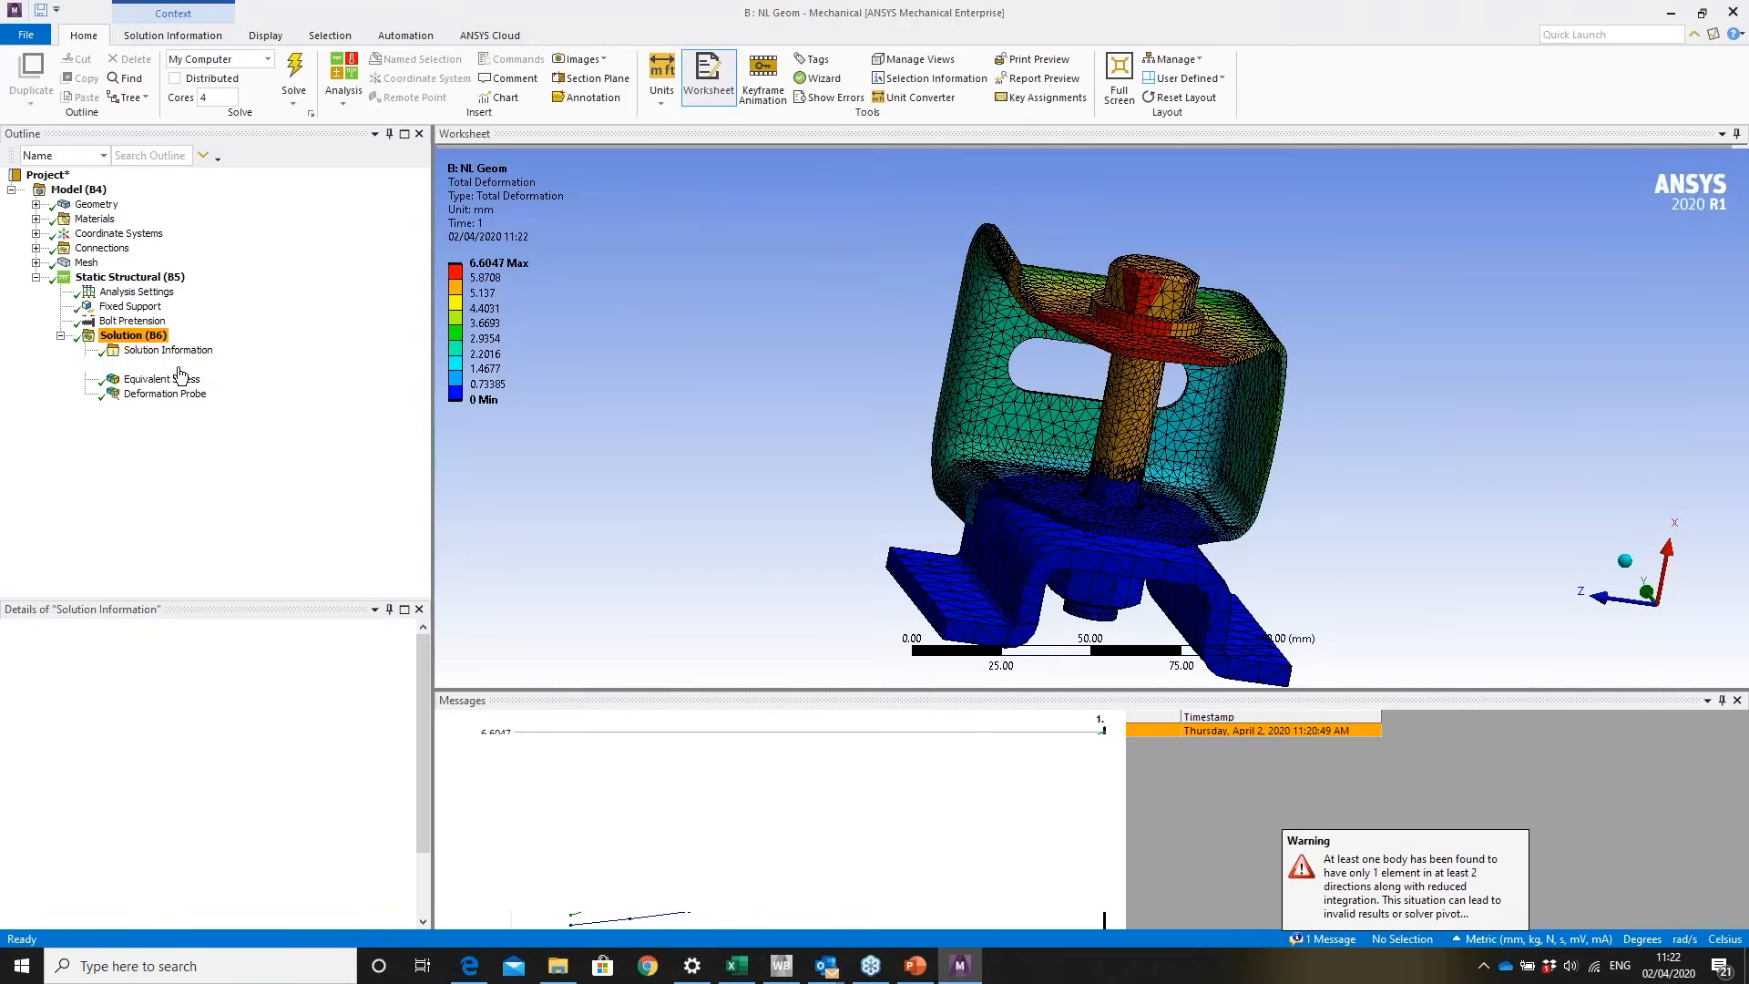
# - Copy all the Deformation Probe's tabular time and X-deformation values into the Excel sheet starting at cell B16
pyautogui.moveTo(1128, 398); pyautogui.dragTo(949, 377, button='middle')
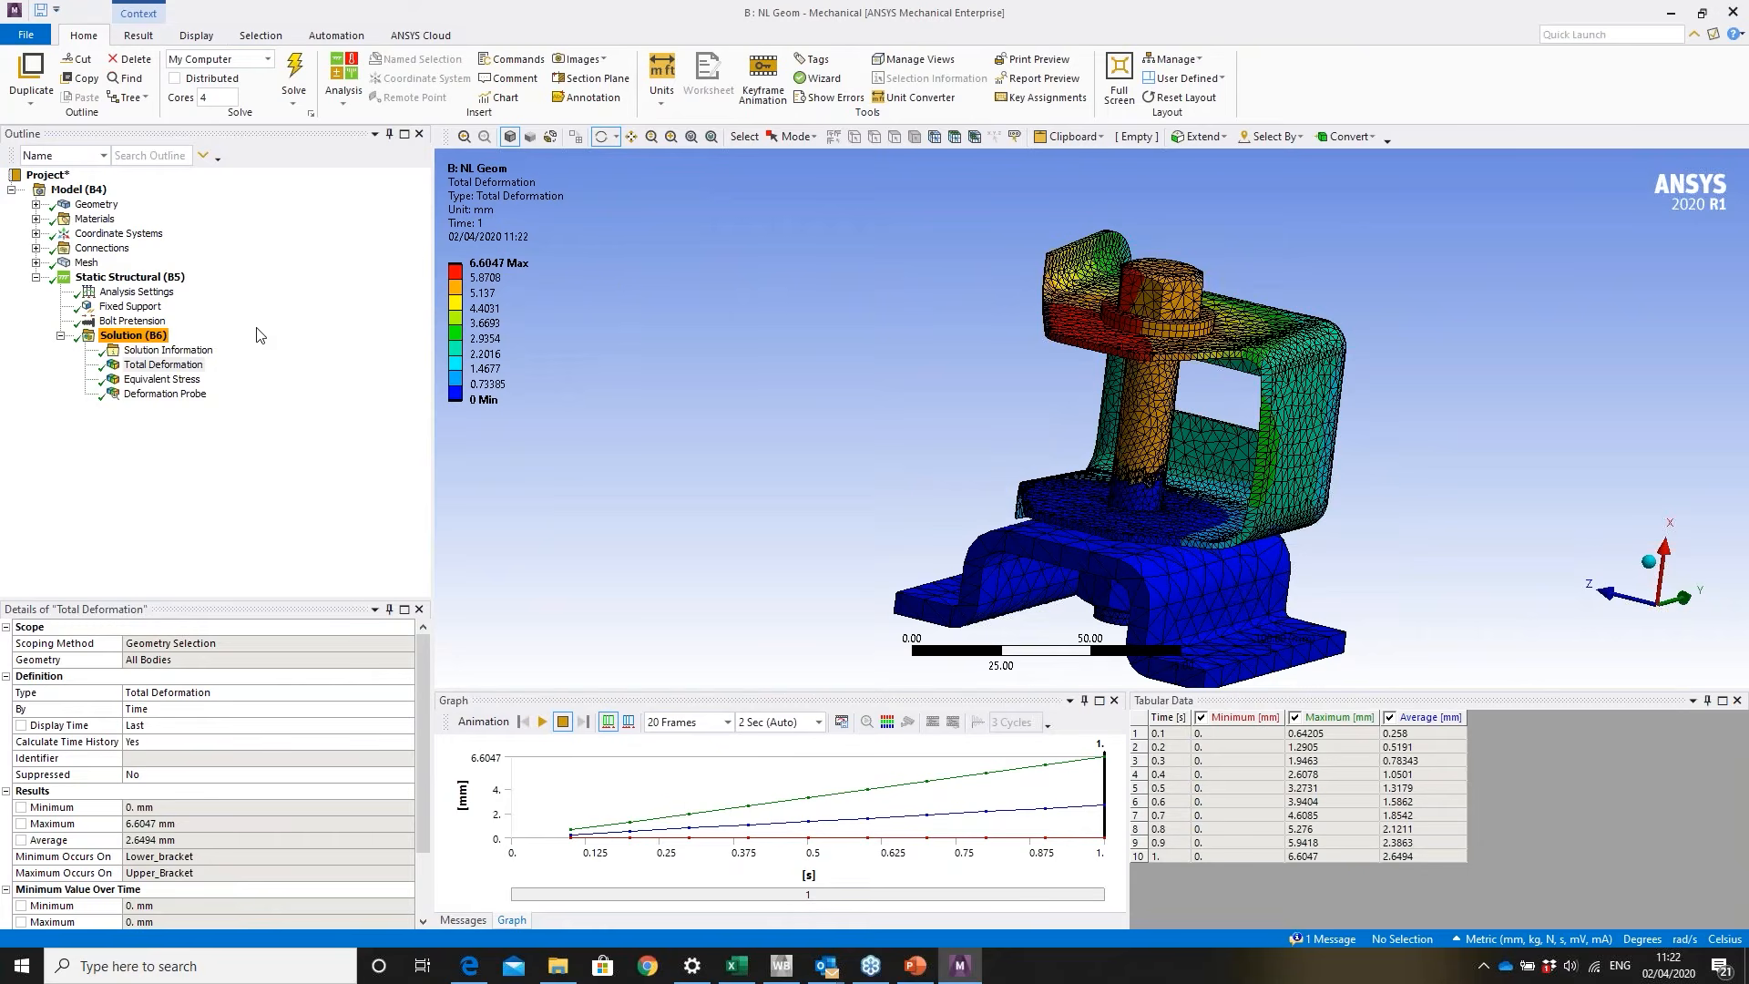
pyautogui.click(194, 398)
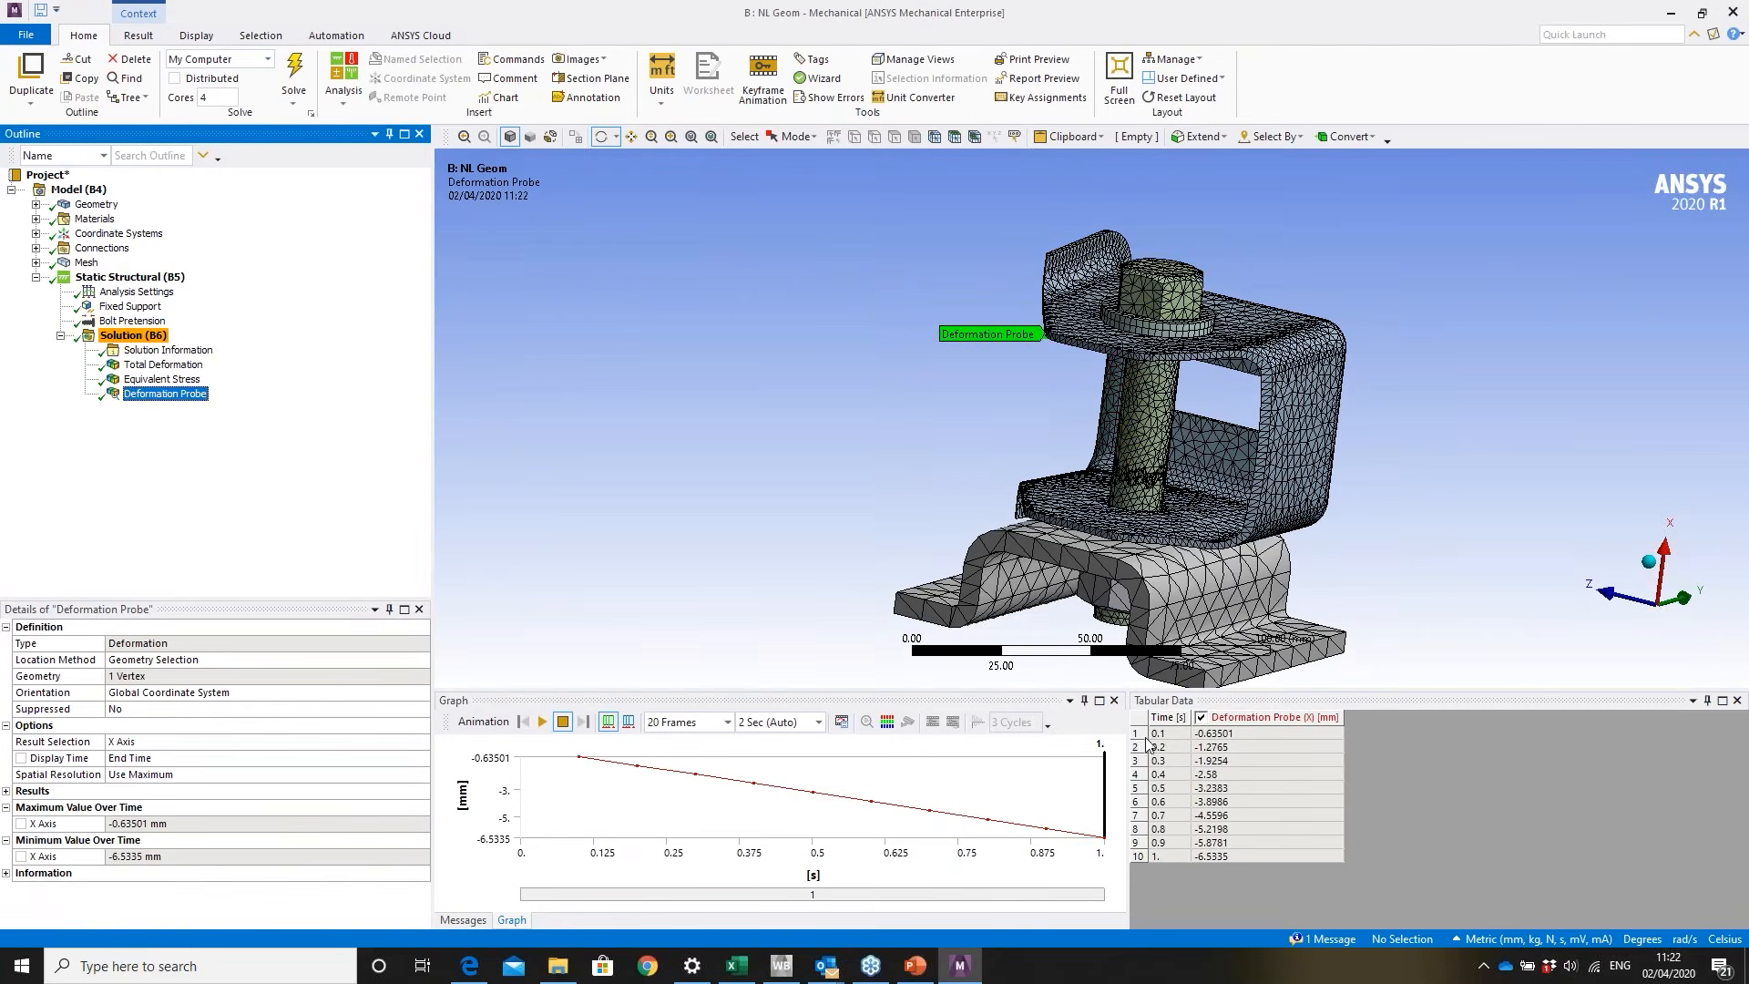
pyautogui.click(1159, 734)
pyautogui.moveTo(1161, 738); pyautogui.dragTo(1251, 861)
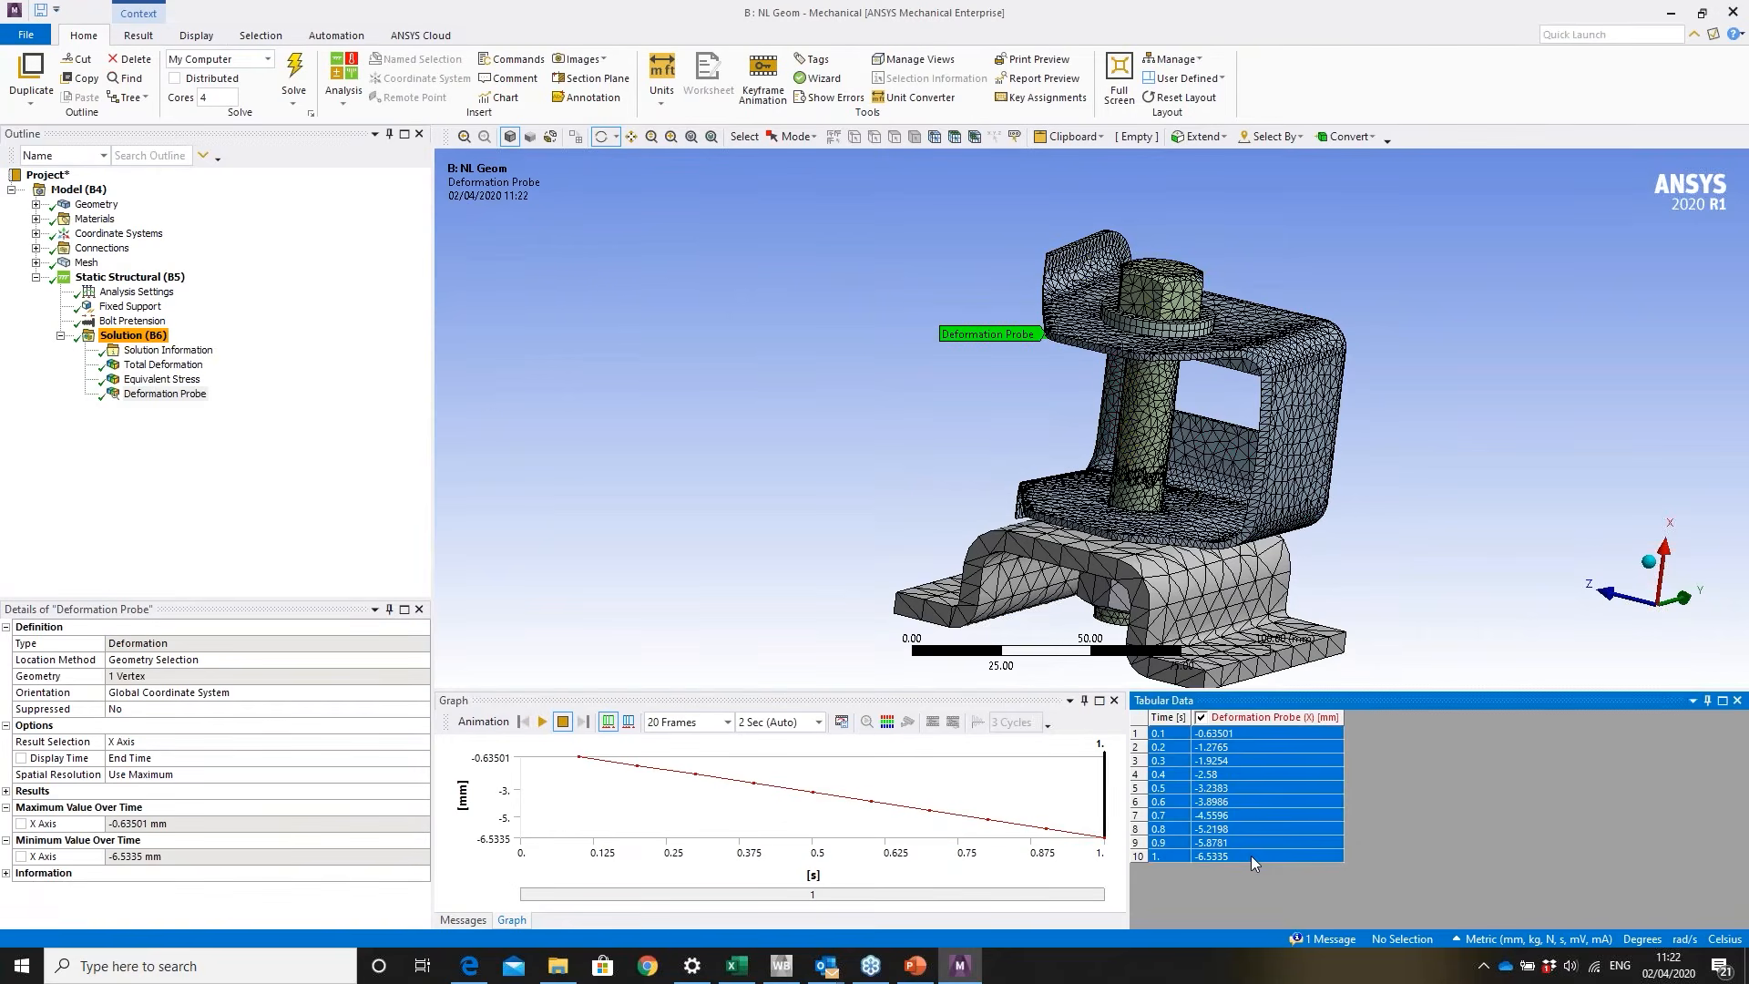
pyautogui.click(739, 964)
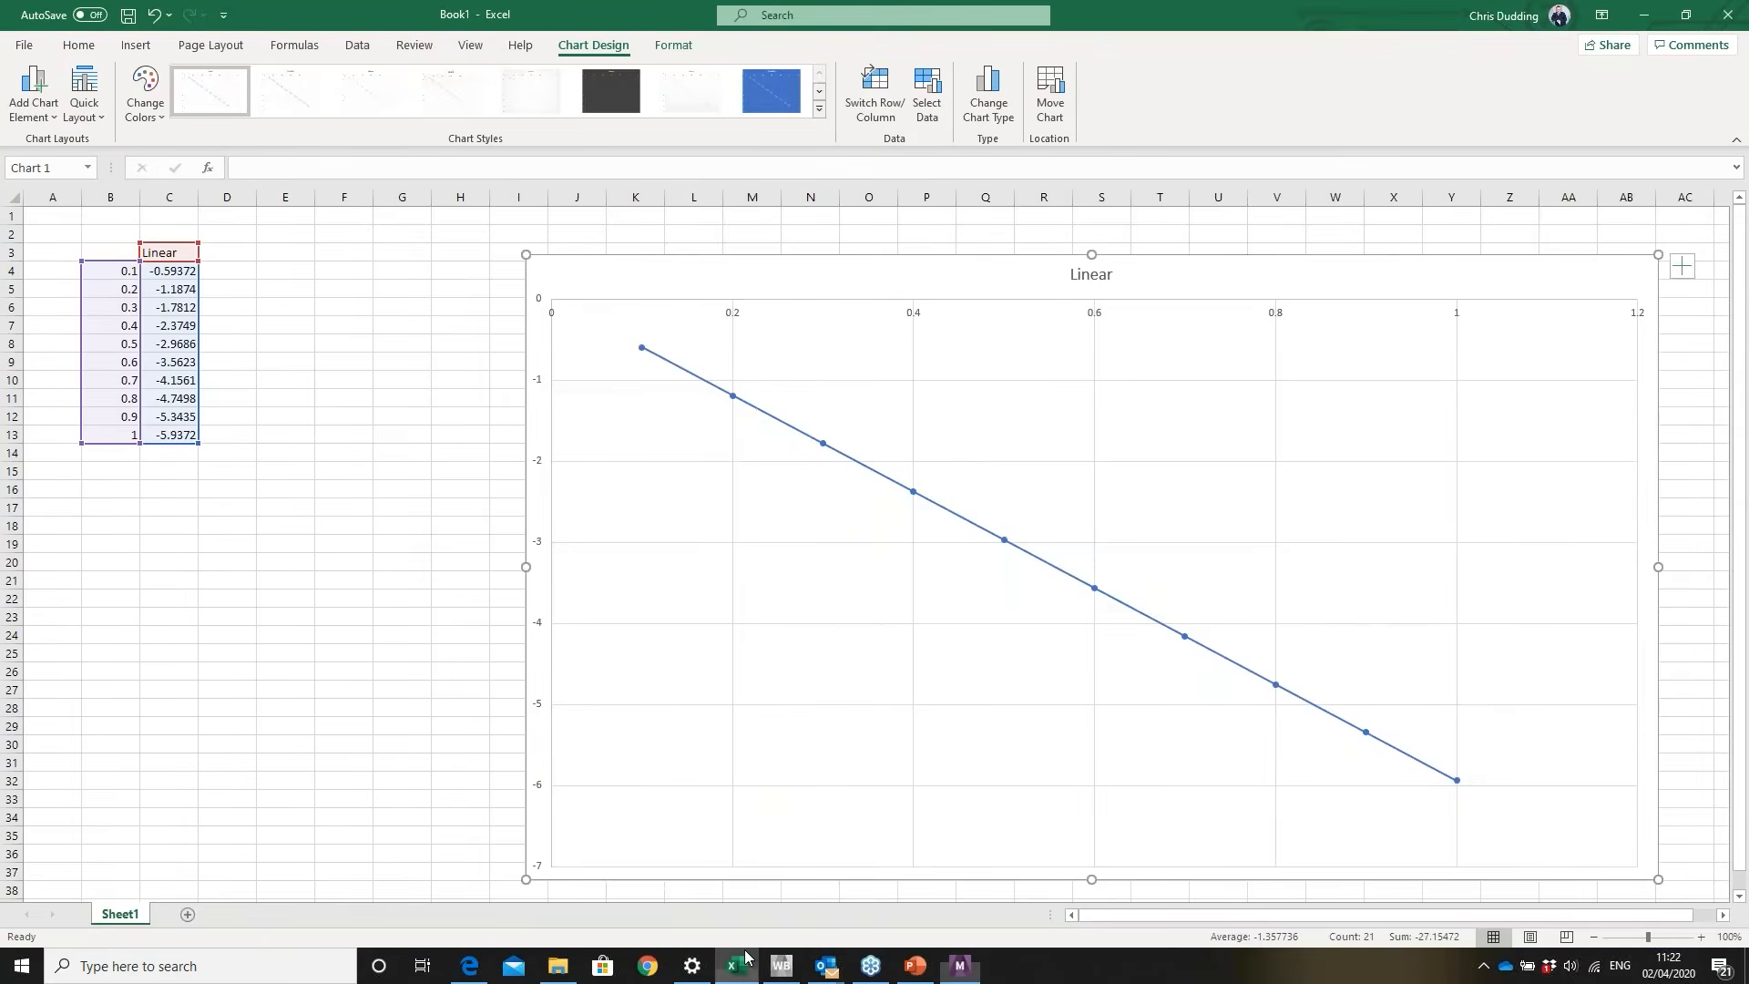
pyautogui.click(123, 489)
pyautogui.hotkey('ctrl', 'v')
# - Enter the heading NL Geom in cell C15 above the pasted deformation values
pyautogui.click(178, 471)
pyautogui.write('NL Geom')
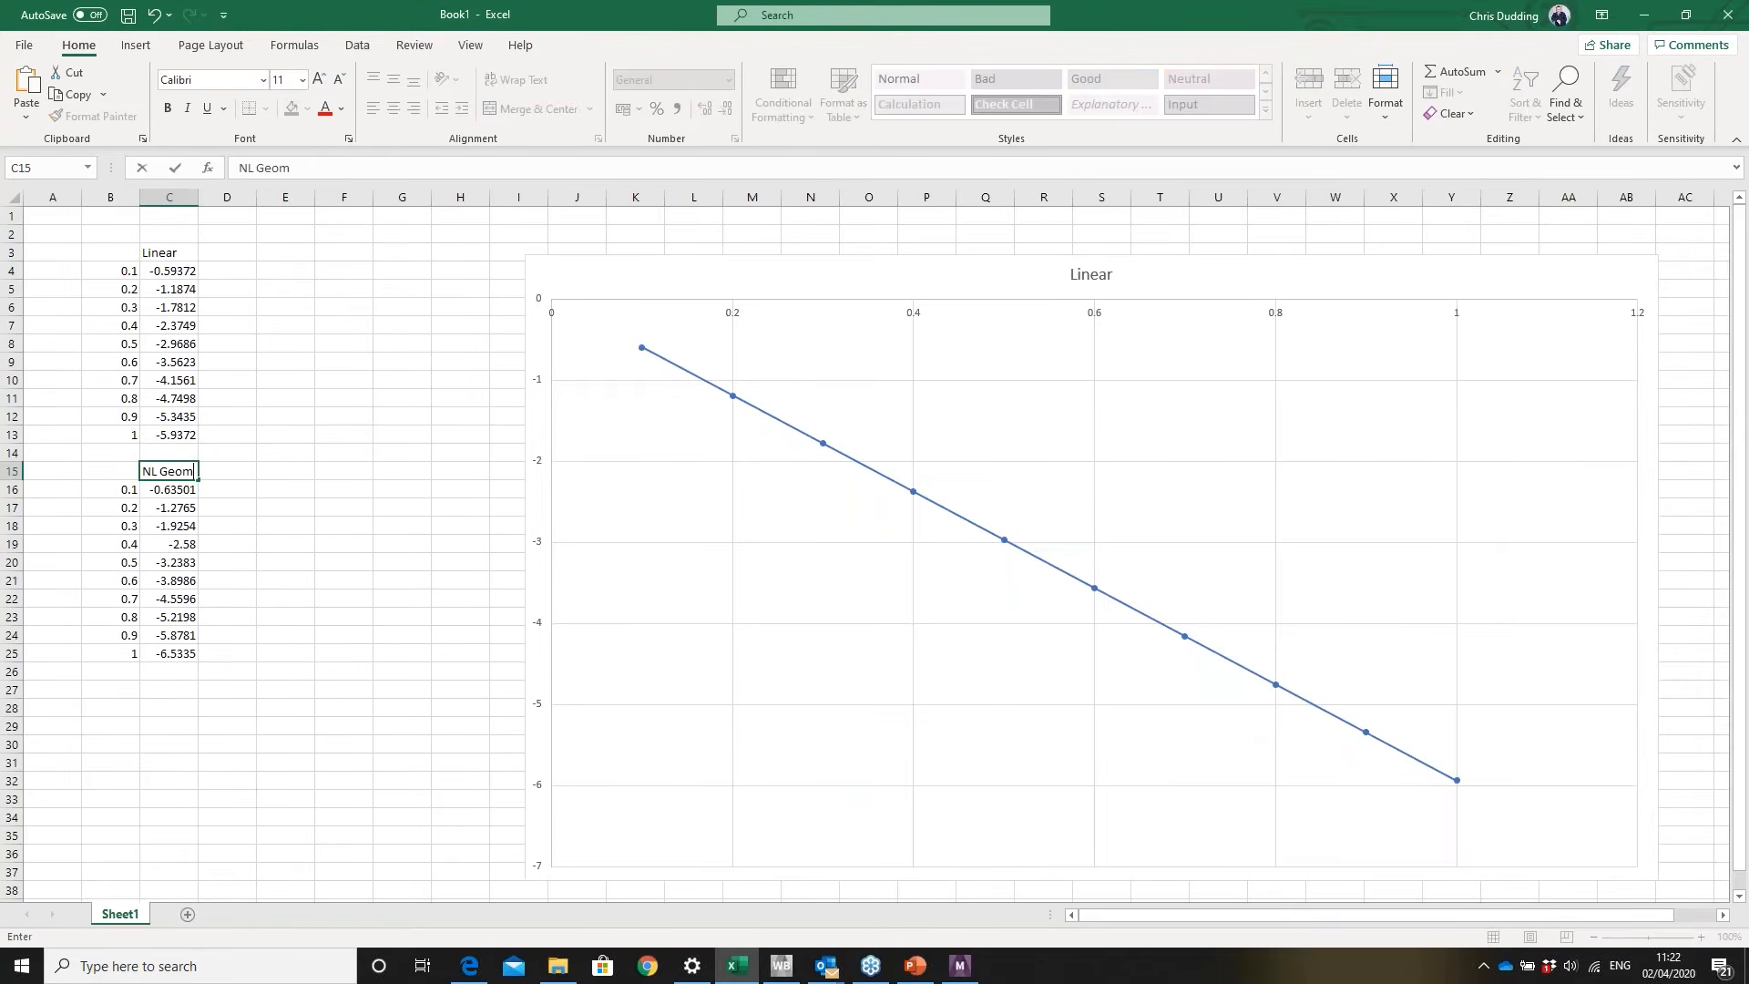
pyautogui.press('Return')
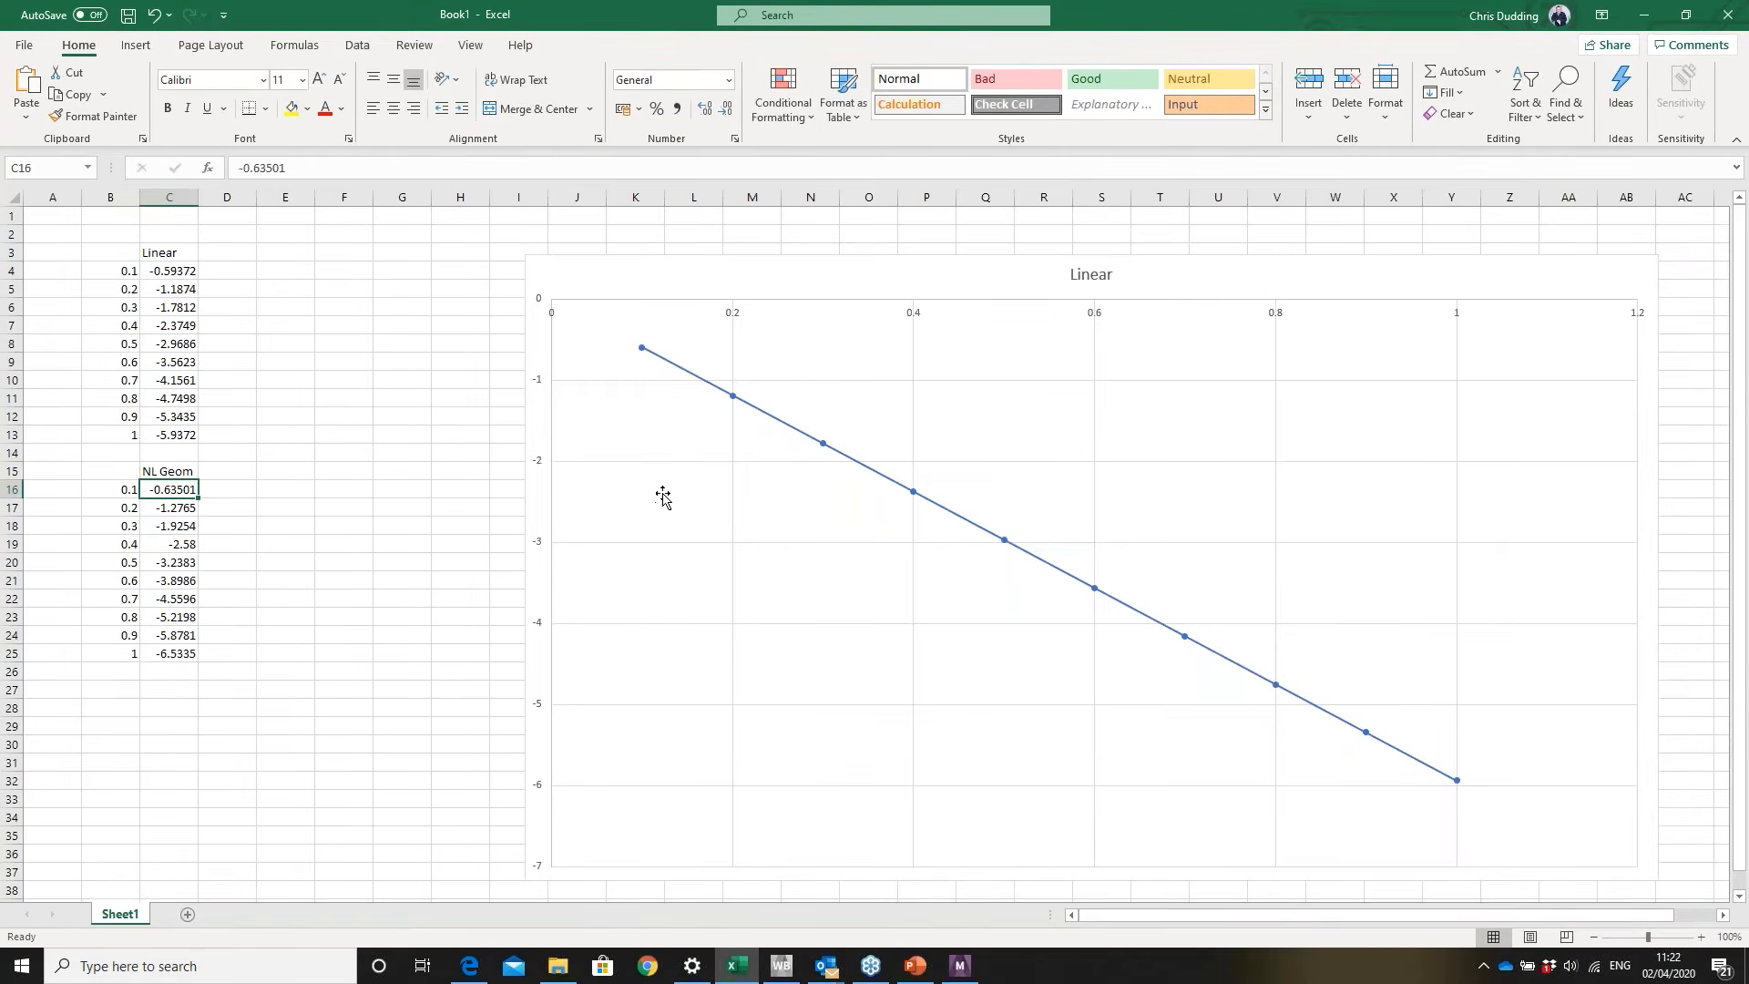
# - Add a series named NL Geom to the scatter chart, with X values from B16:B25 and Y values from C16:C25
pyautogui.rightClick(663, 492)
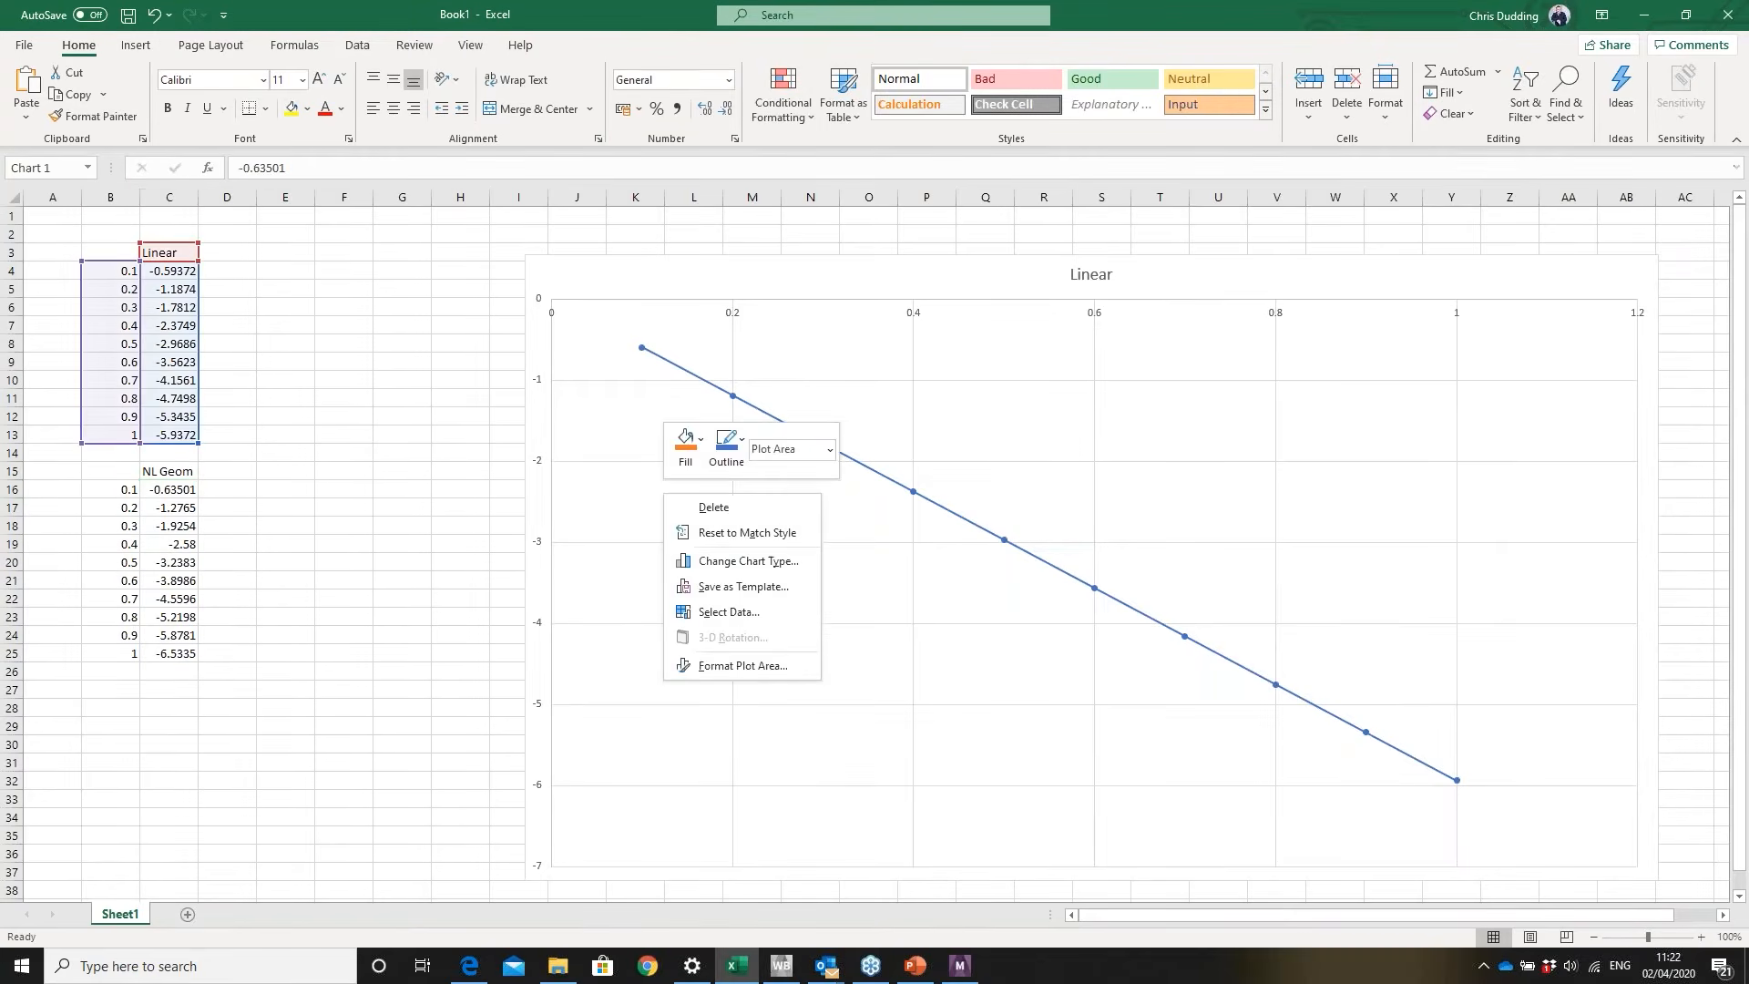
pyautogui.click(723, 612)
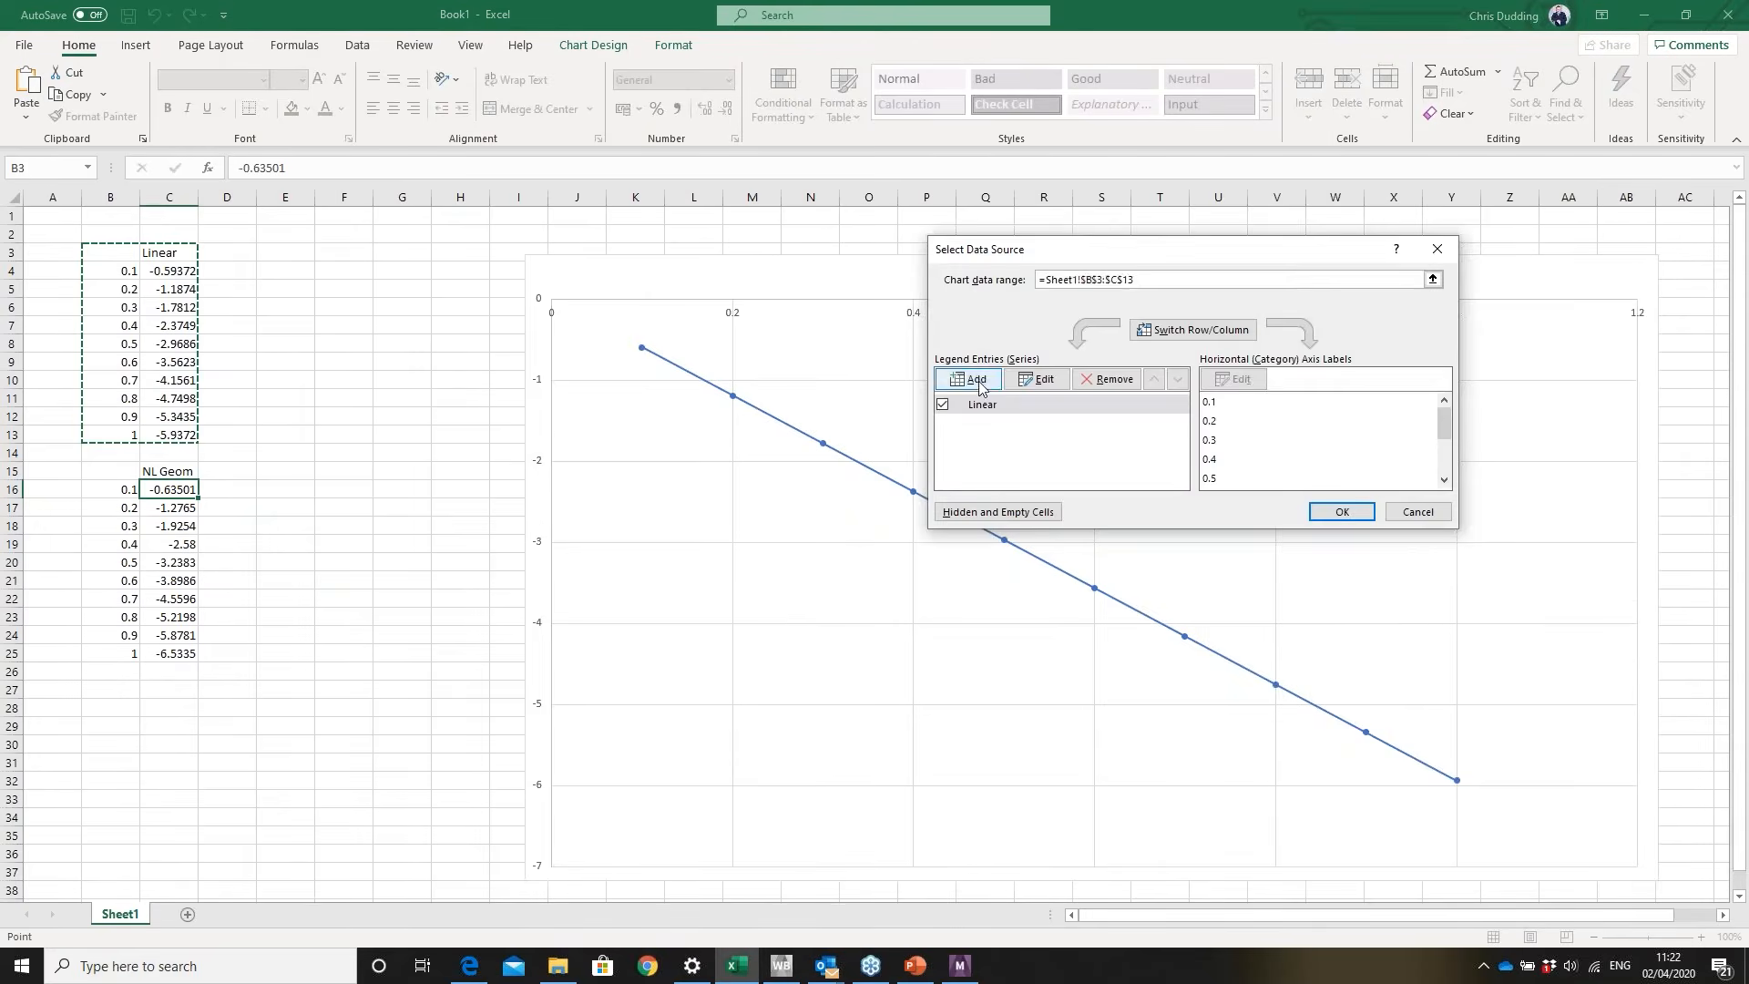
pyautogui.click(976, 377)
pyautogui.write('NL Geom')
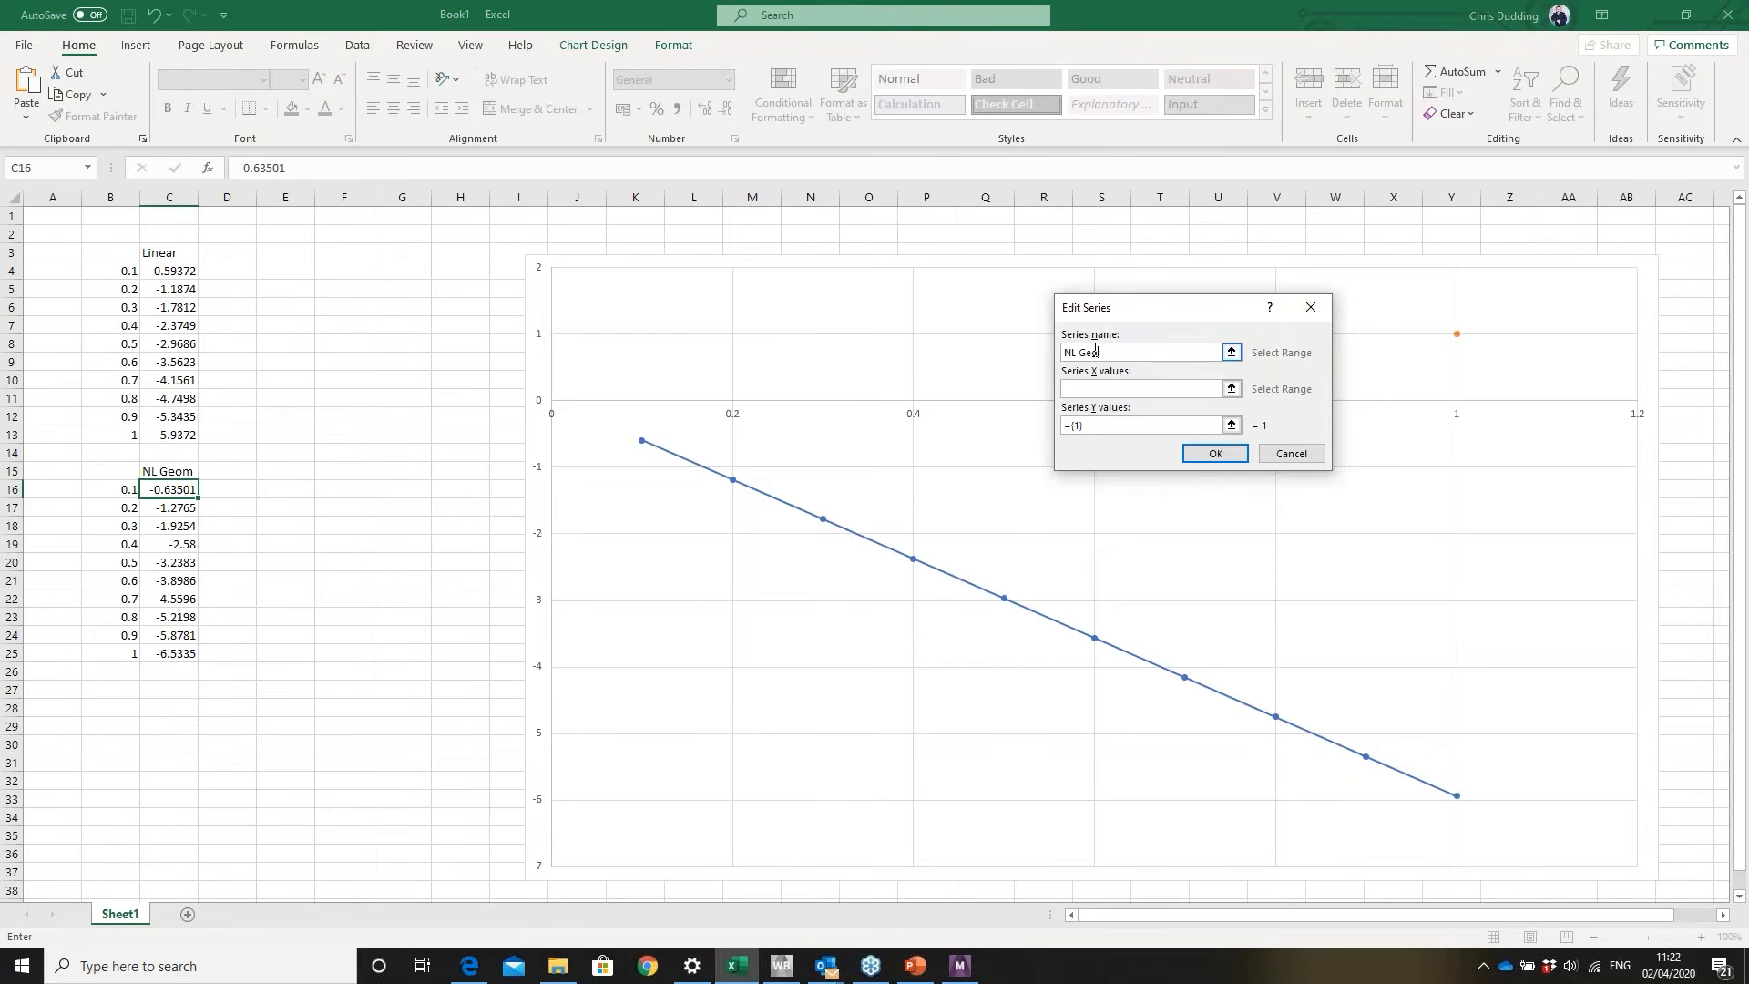
pyautogui.press('Tab')
pyautogui.moveTo(117, 489); pyautogui.dragTo(114, 653)
pyautogui.click(1081, 426)
pyautogui.press('BackSpace')
pyautogui.press('BackSpace')
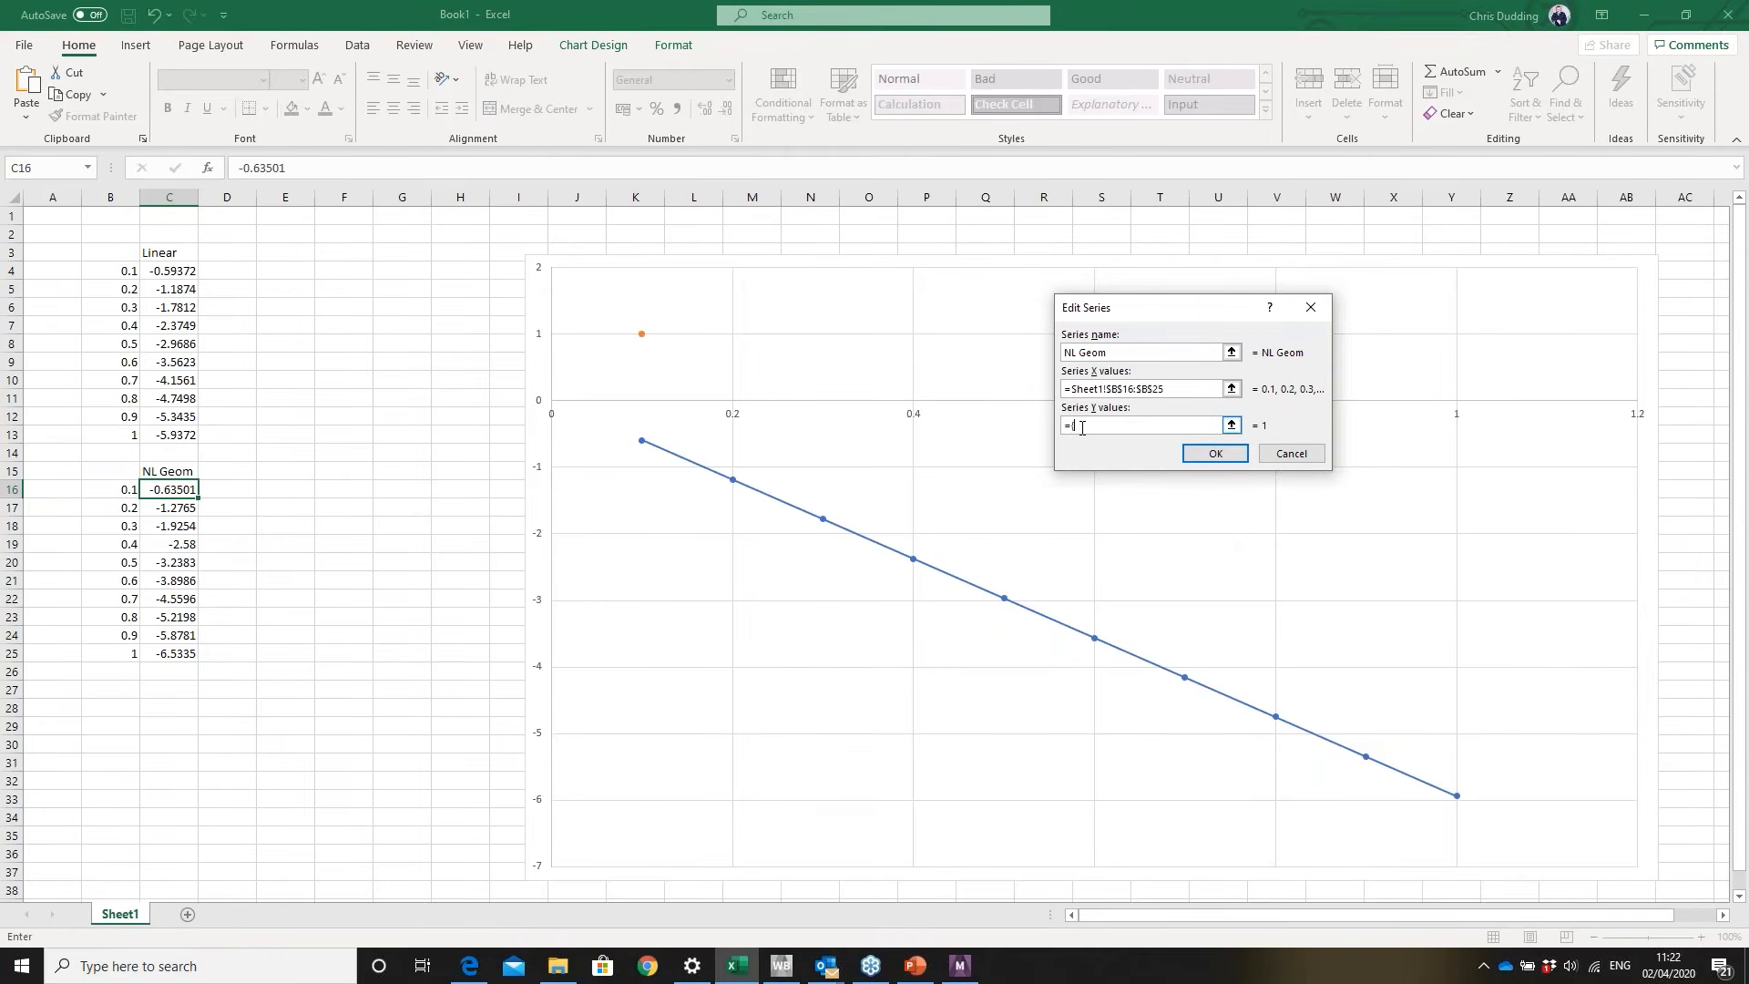
pyautogui.moveTo(173, 489); pyautogui.dragTo(174, 653)
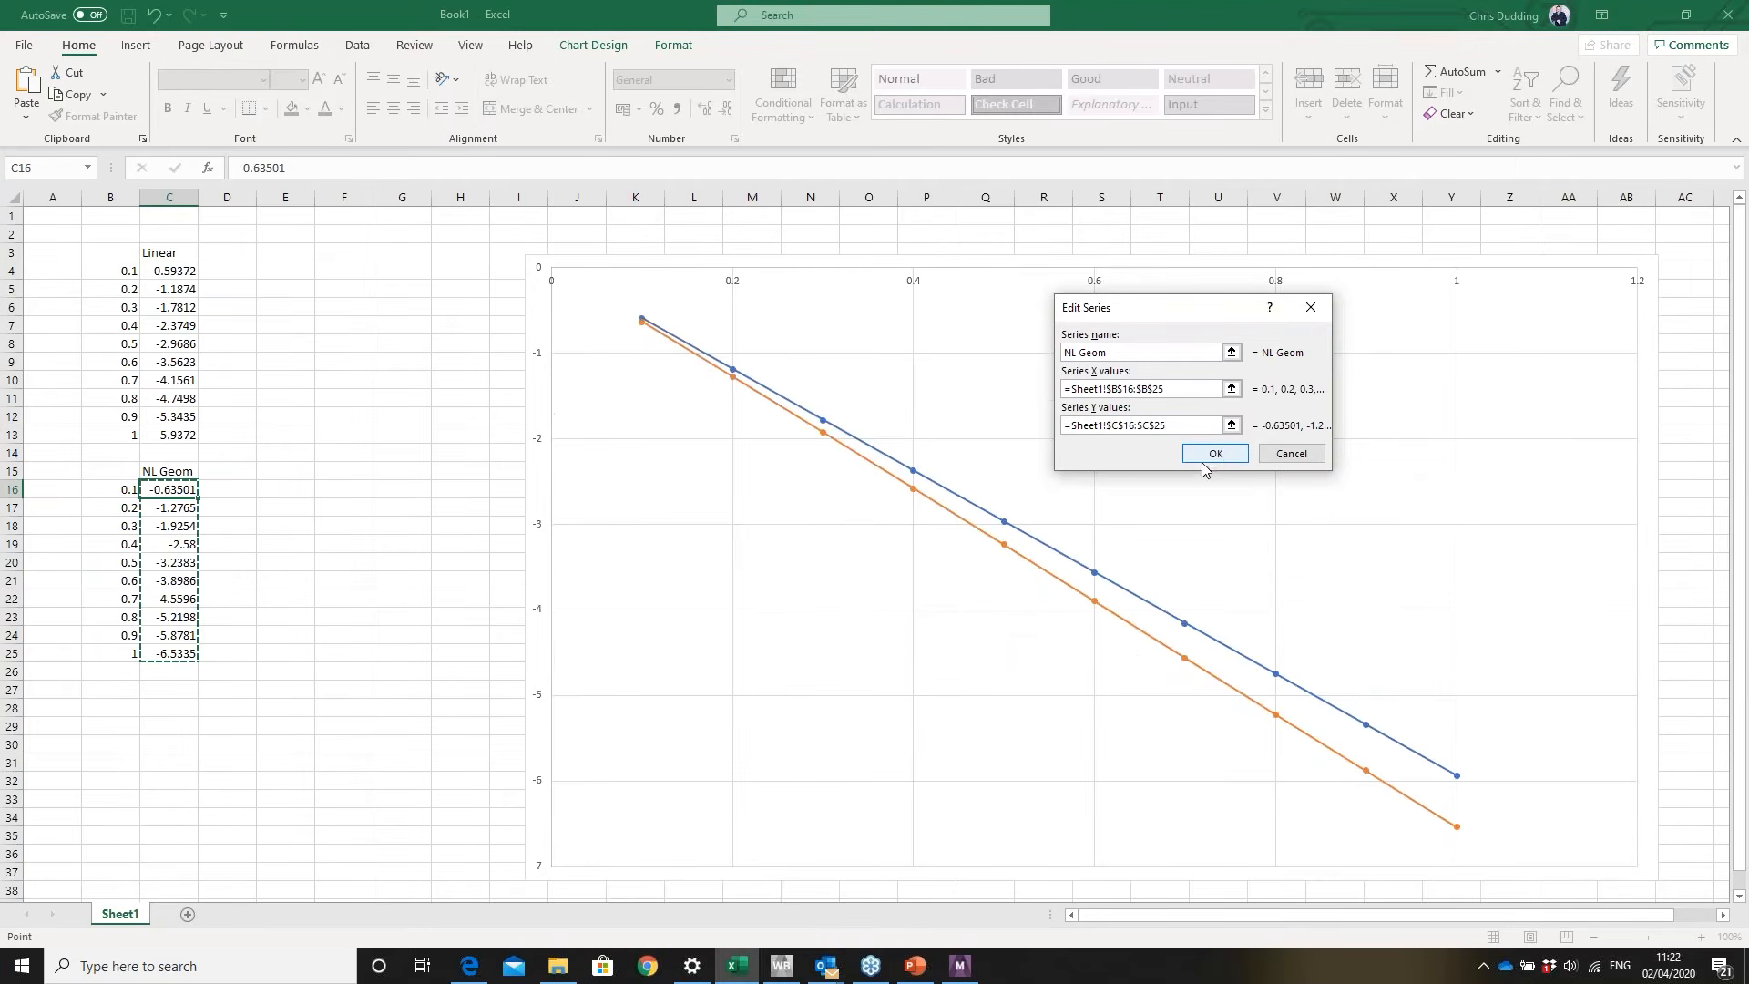
pyautogui.click(1215, 454)
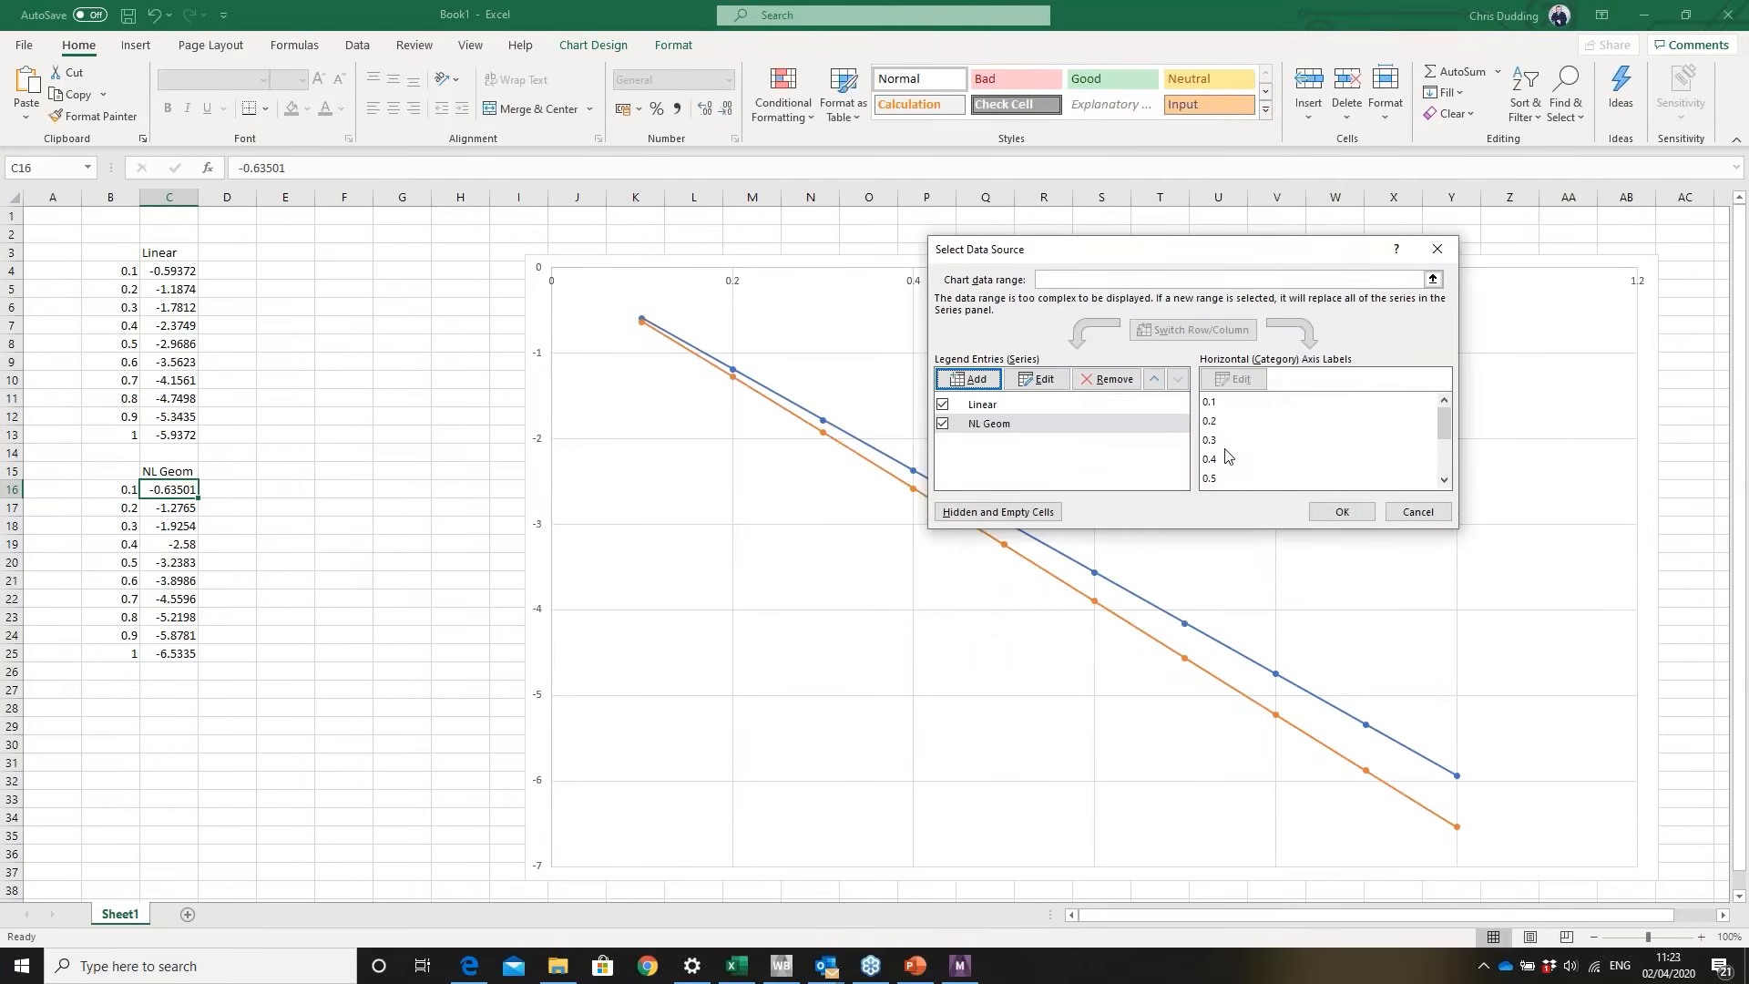
pyautogui.click(1338, 512)
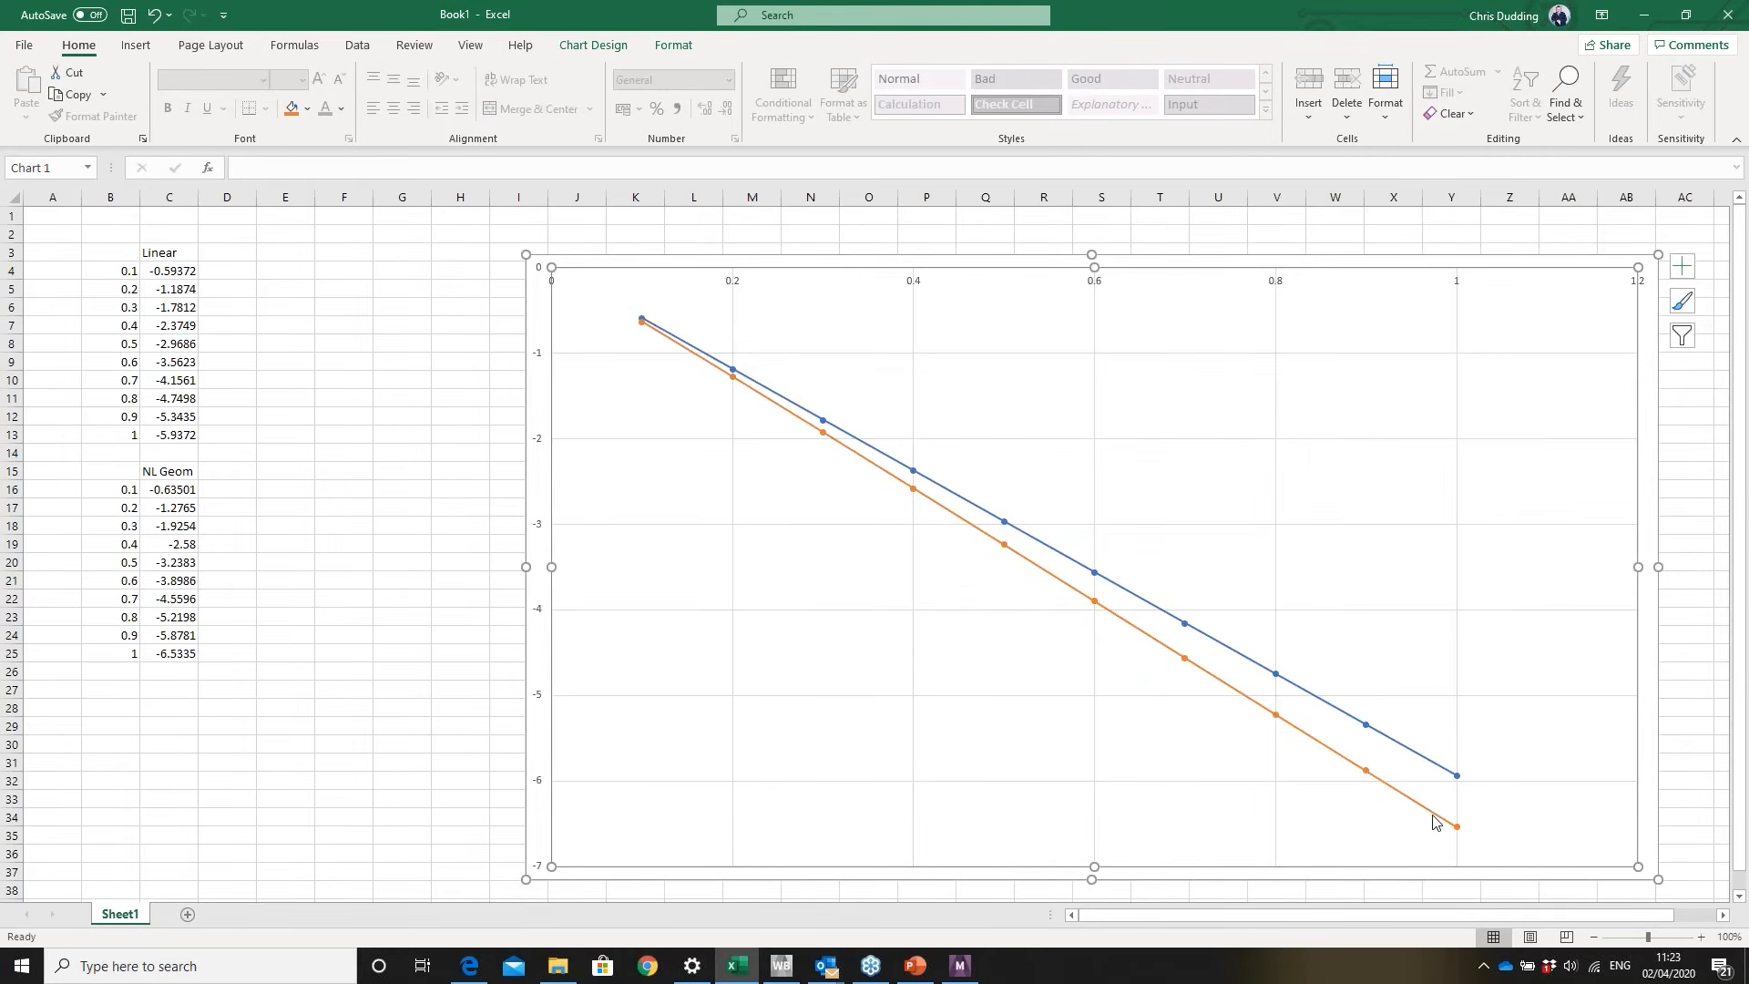
# - Add a legend to the scatter chart and deselect the chart
pyautogui.click(1682, 267)
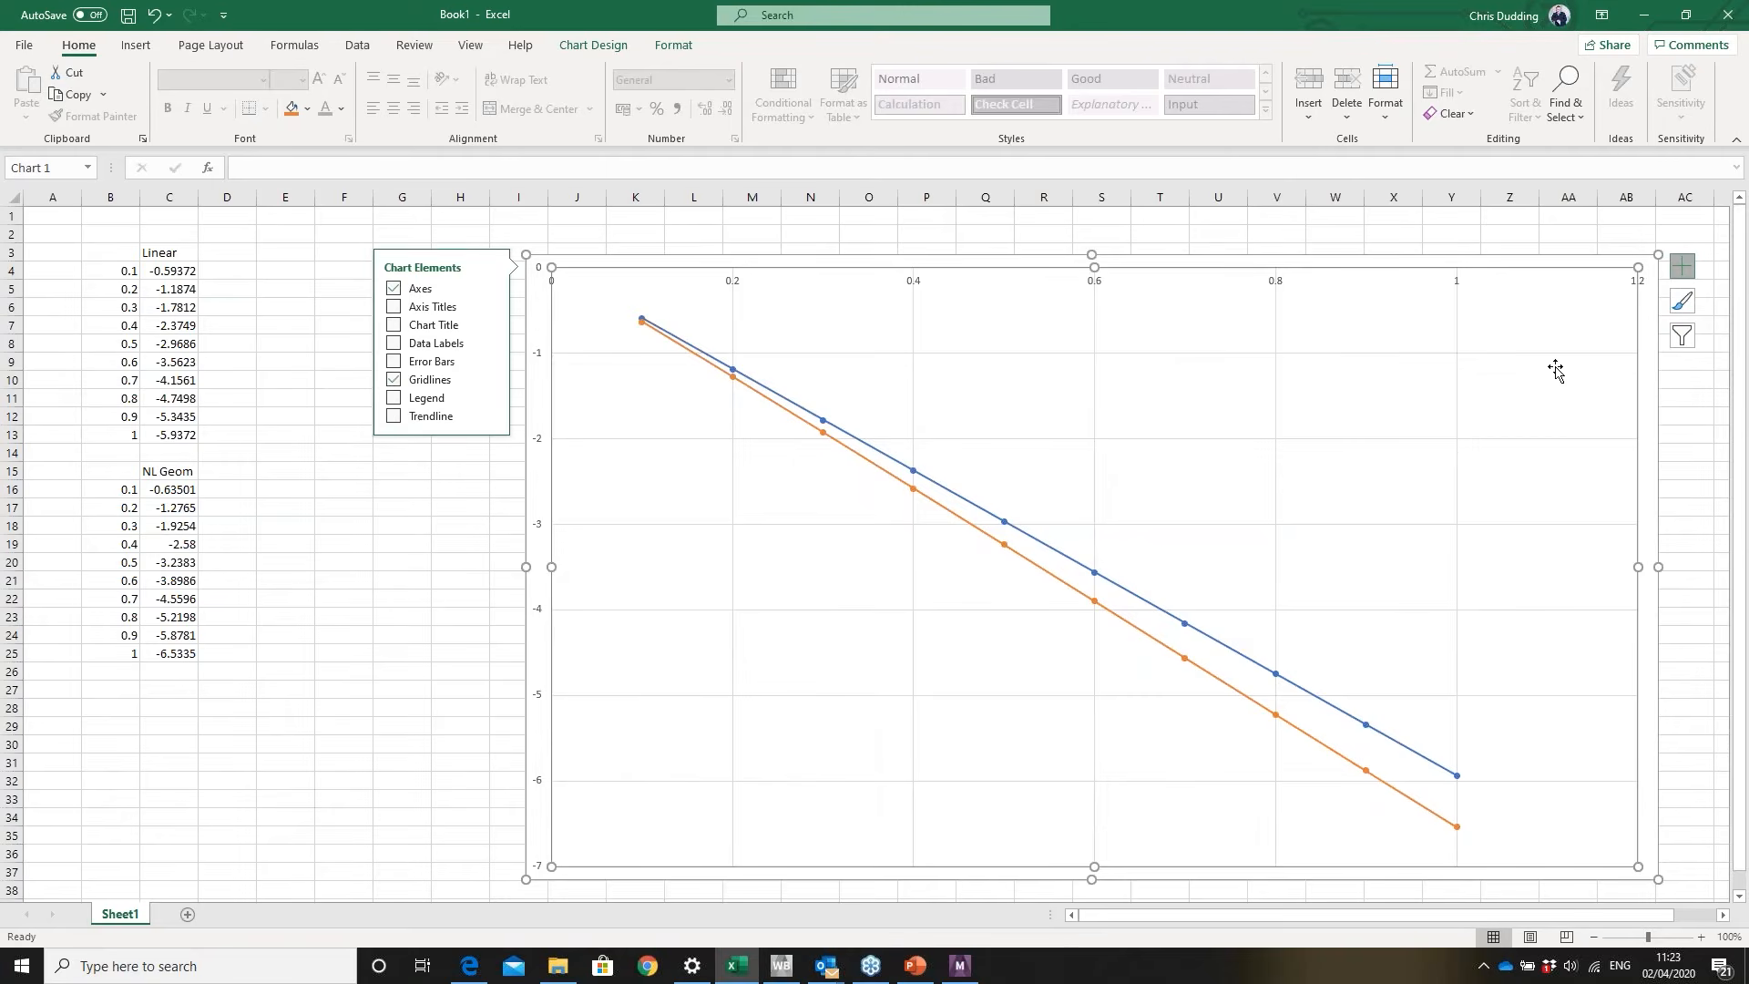
pyautogui.click(393, 397)
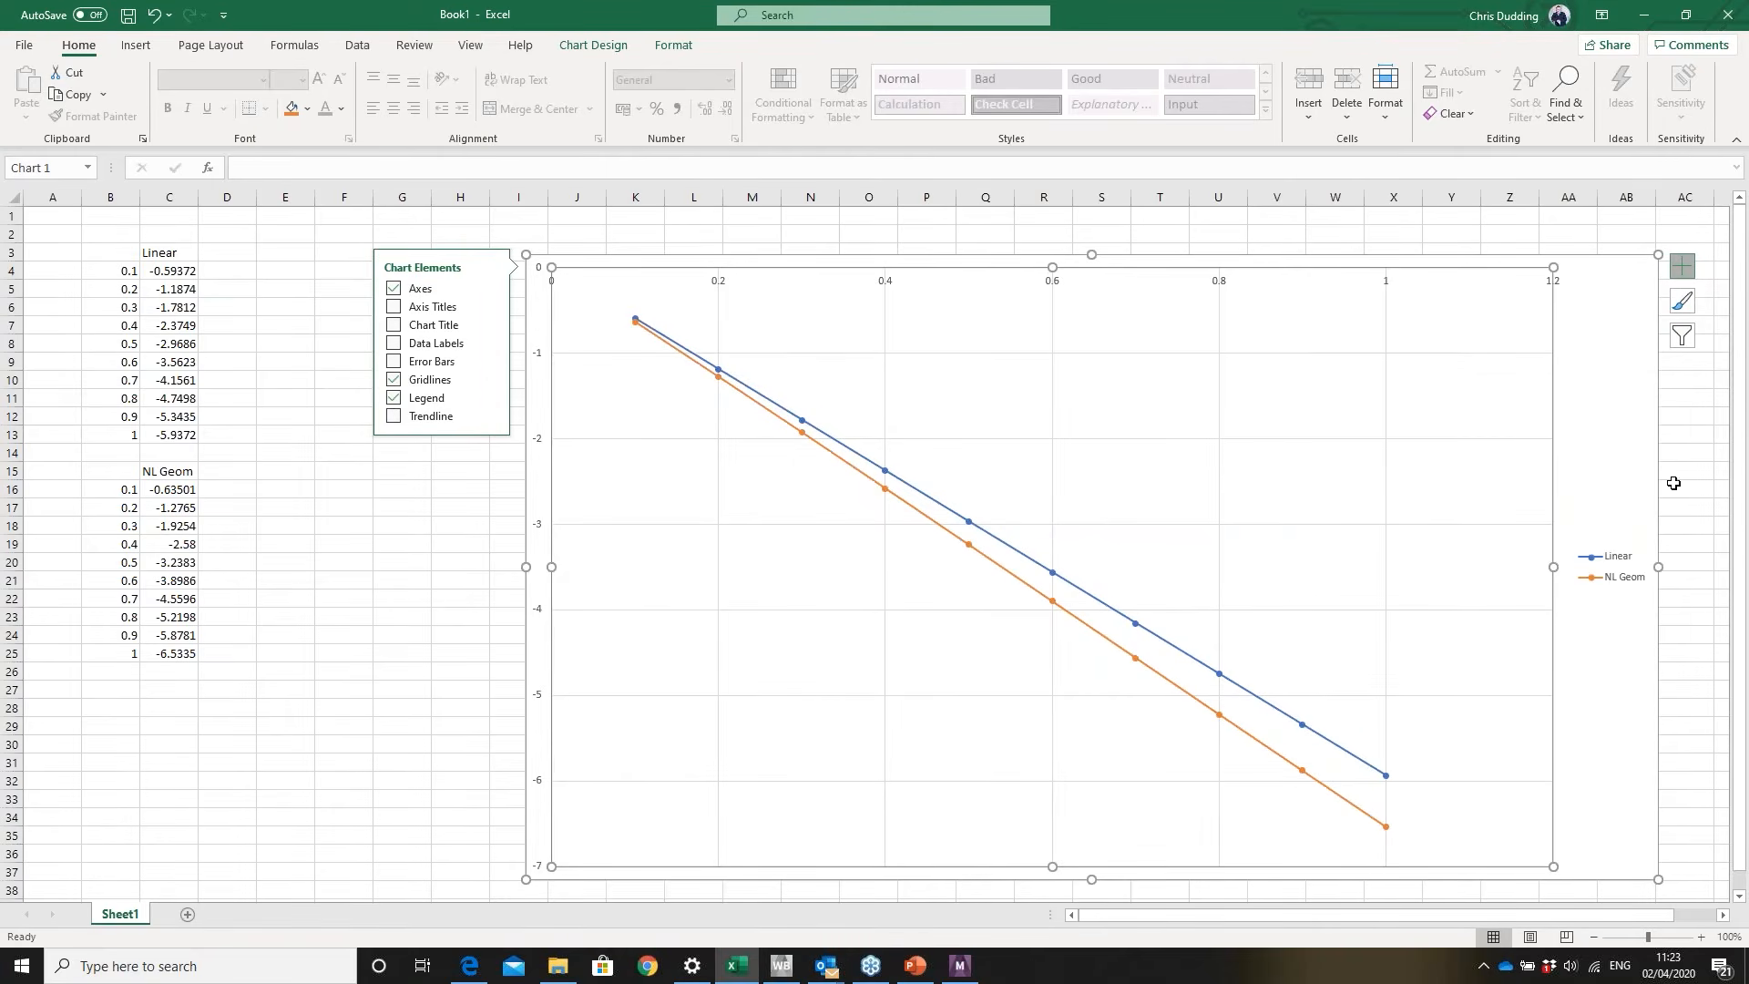
pyautogui.click(1670, 484)
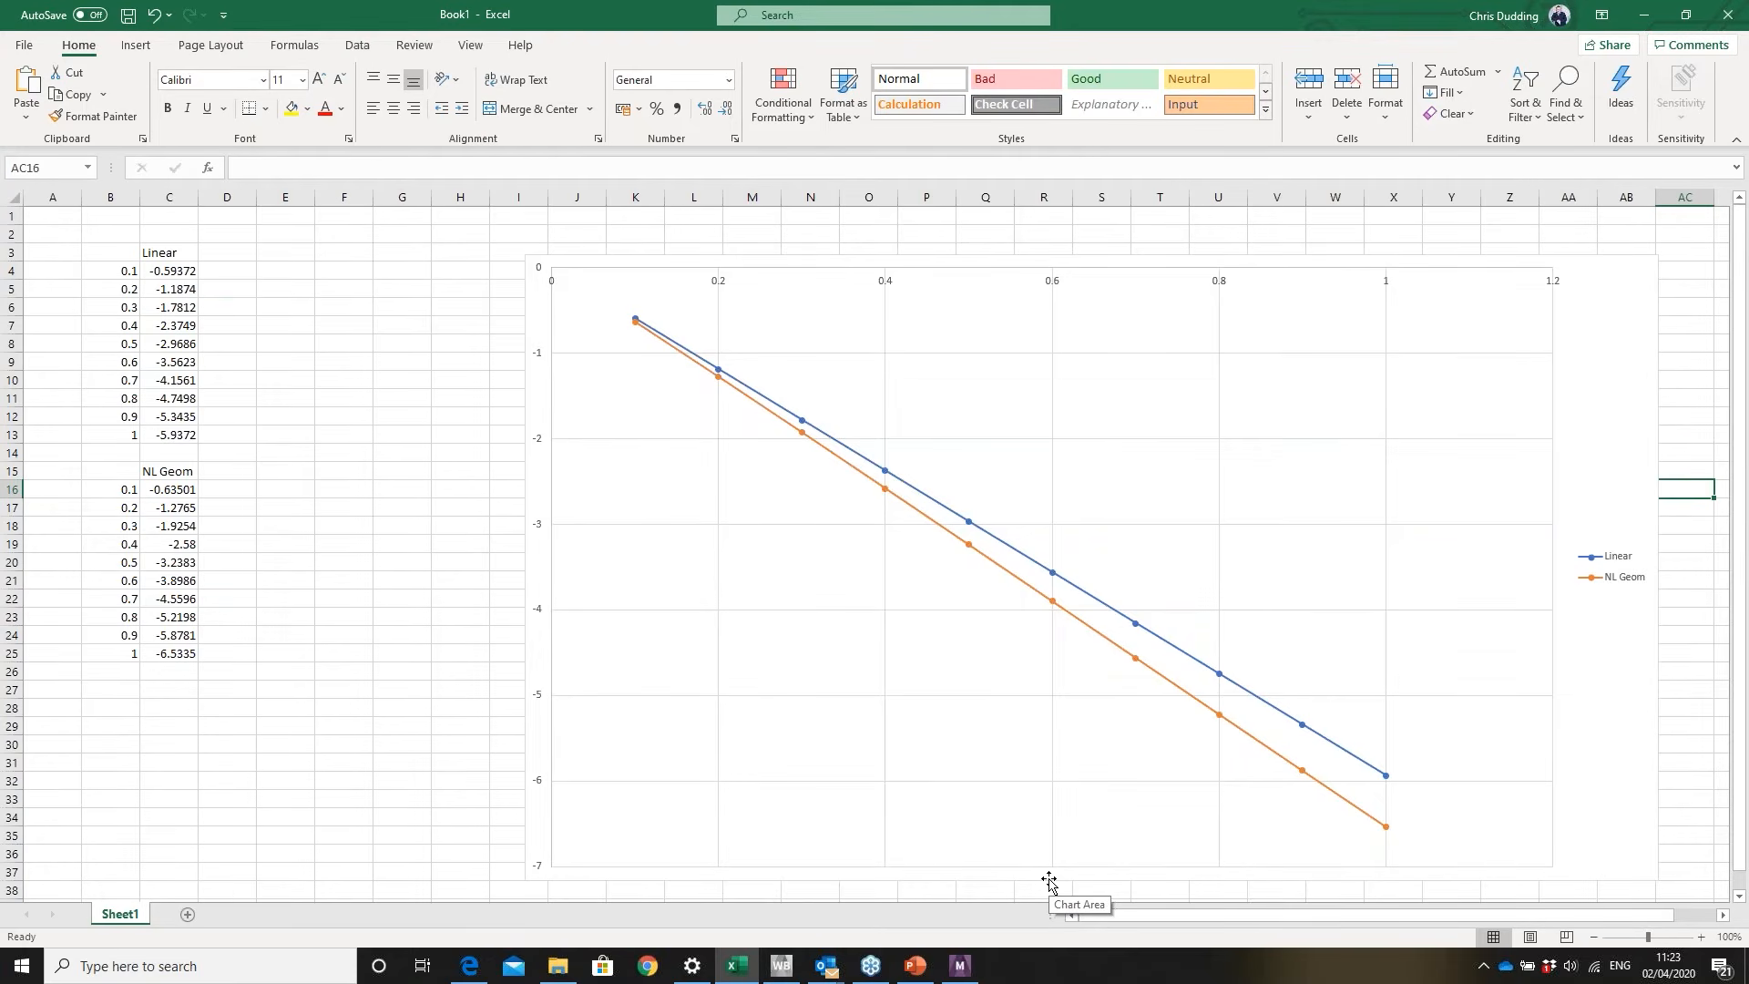
# - Switch to Workbench and duplicate Static Structural system A in the project schematic
pyautogui.click(958, 970)
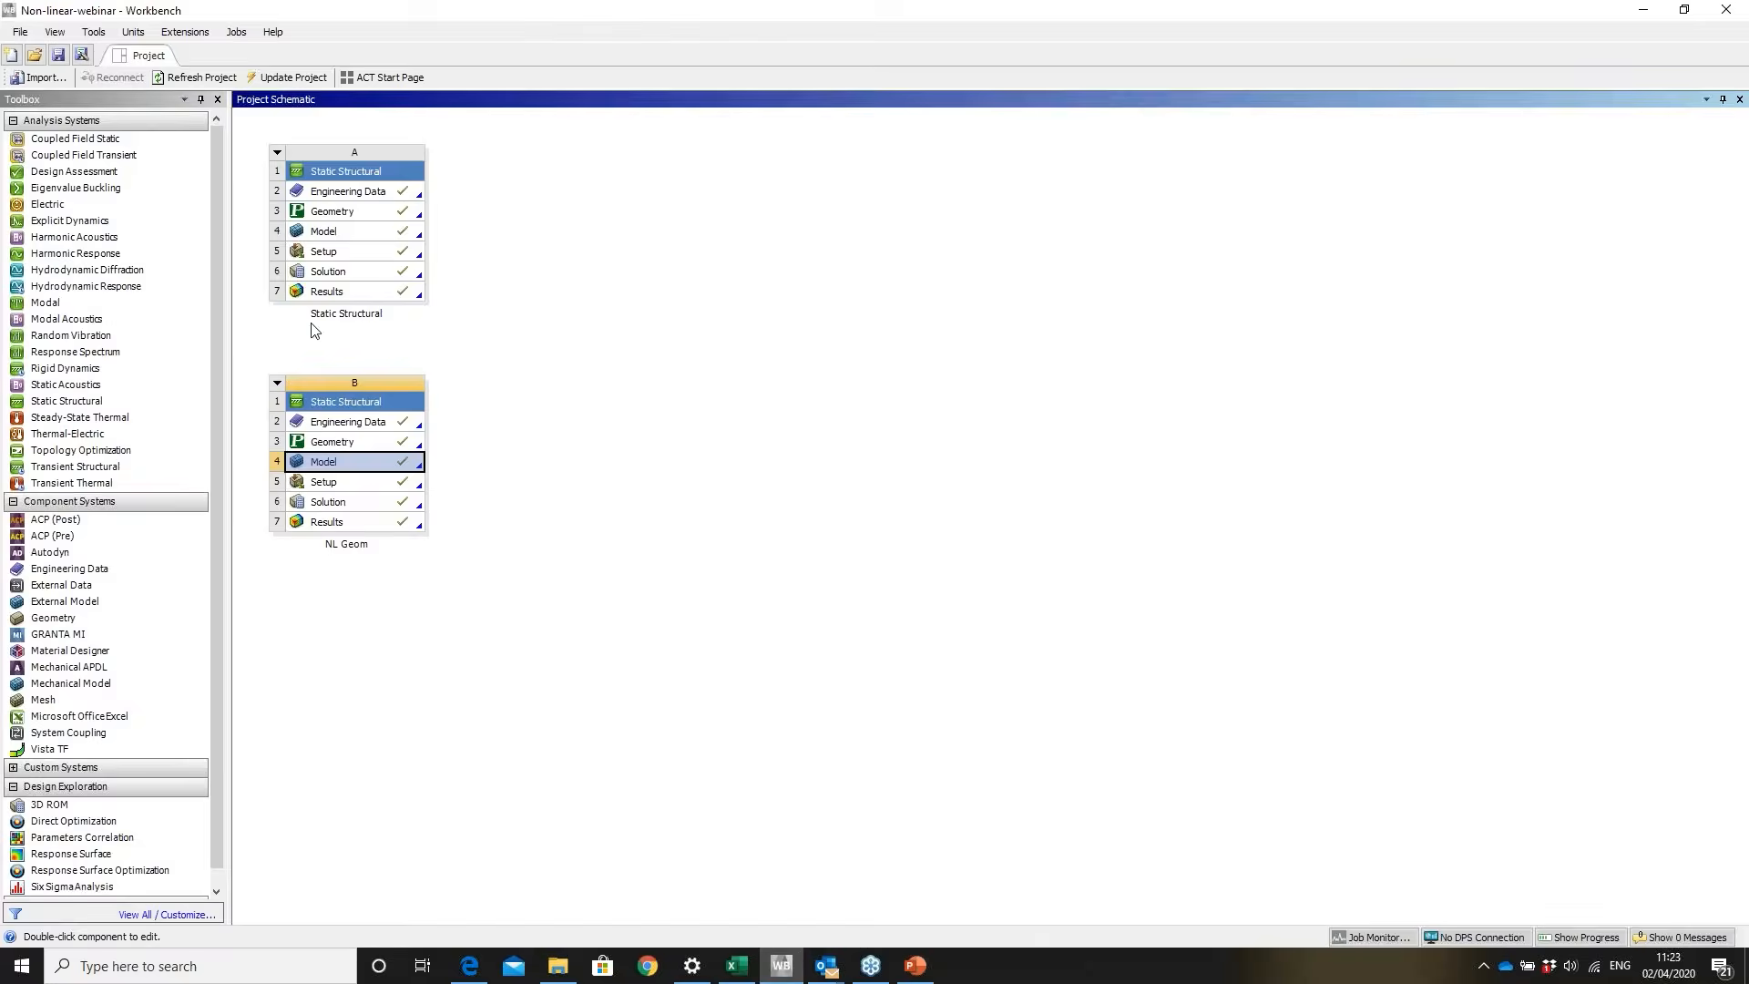
pyautogui.click(279, 152)
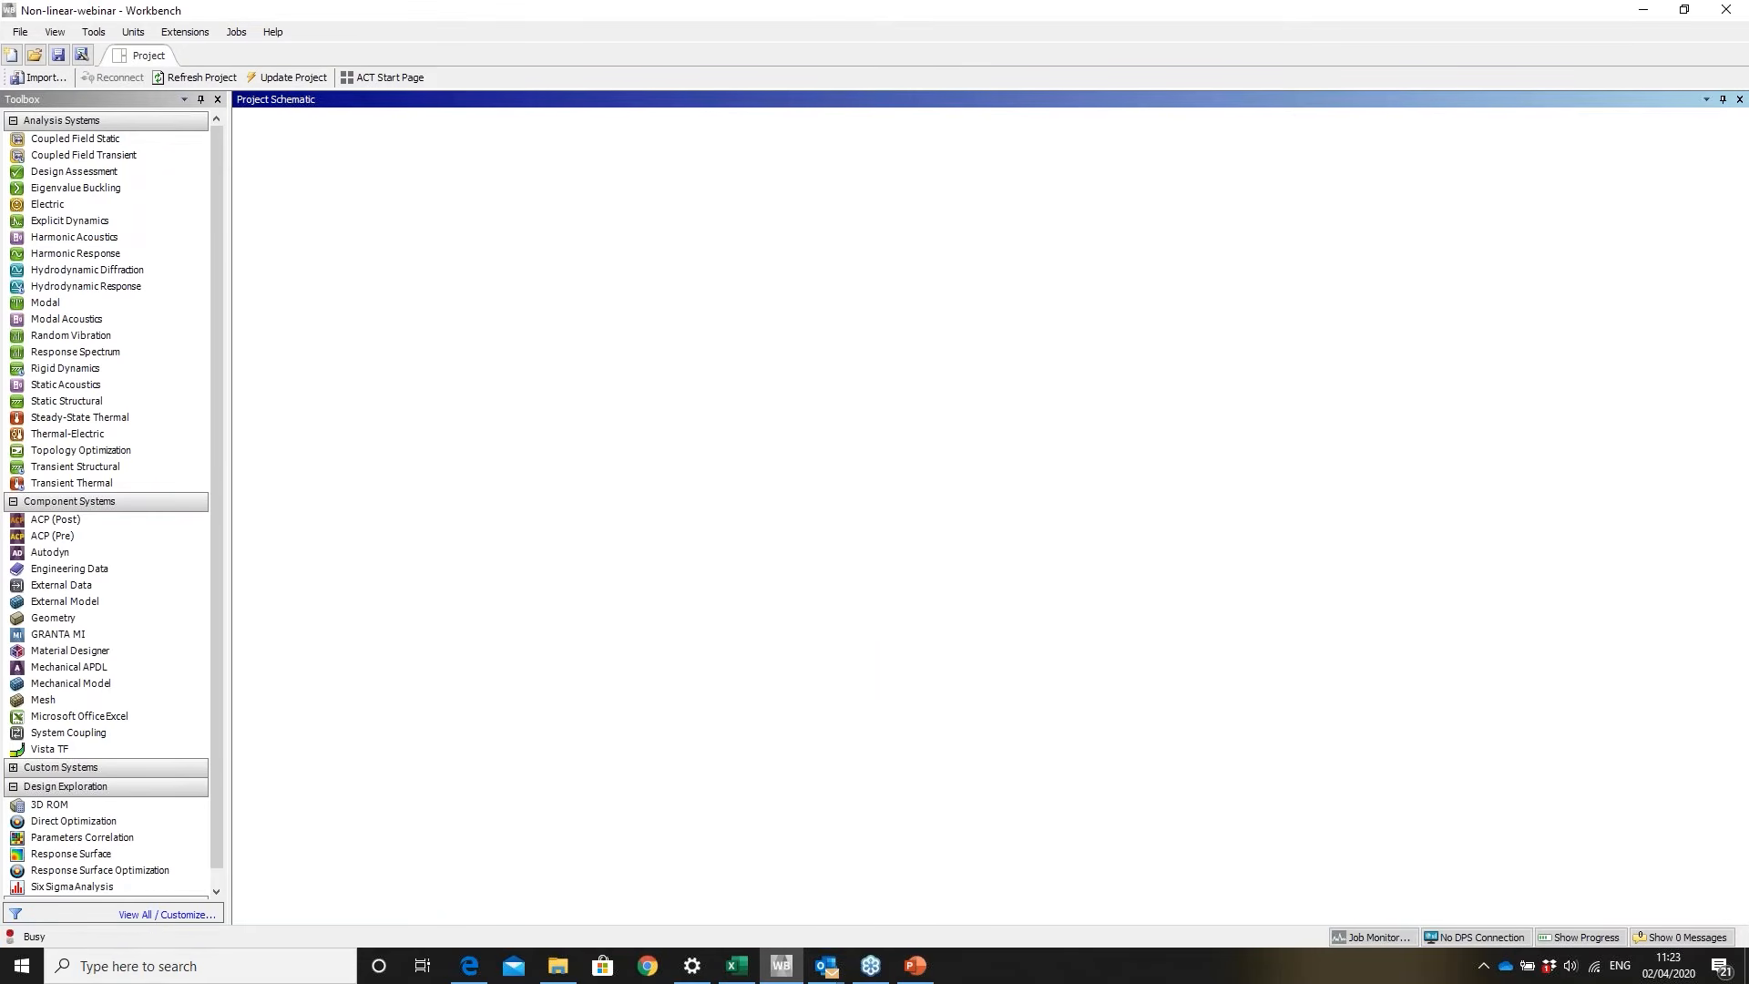
pyautogui.click(324, 217)
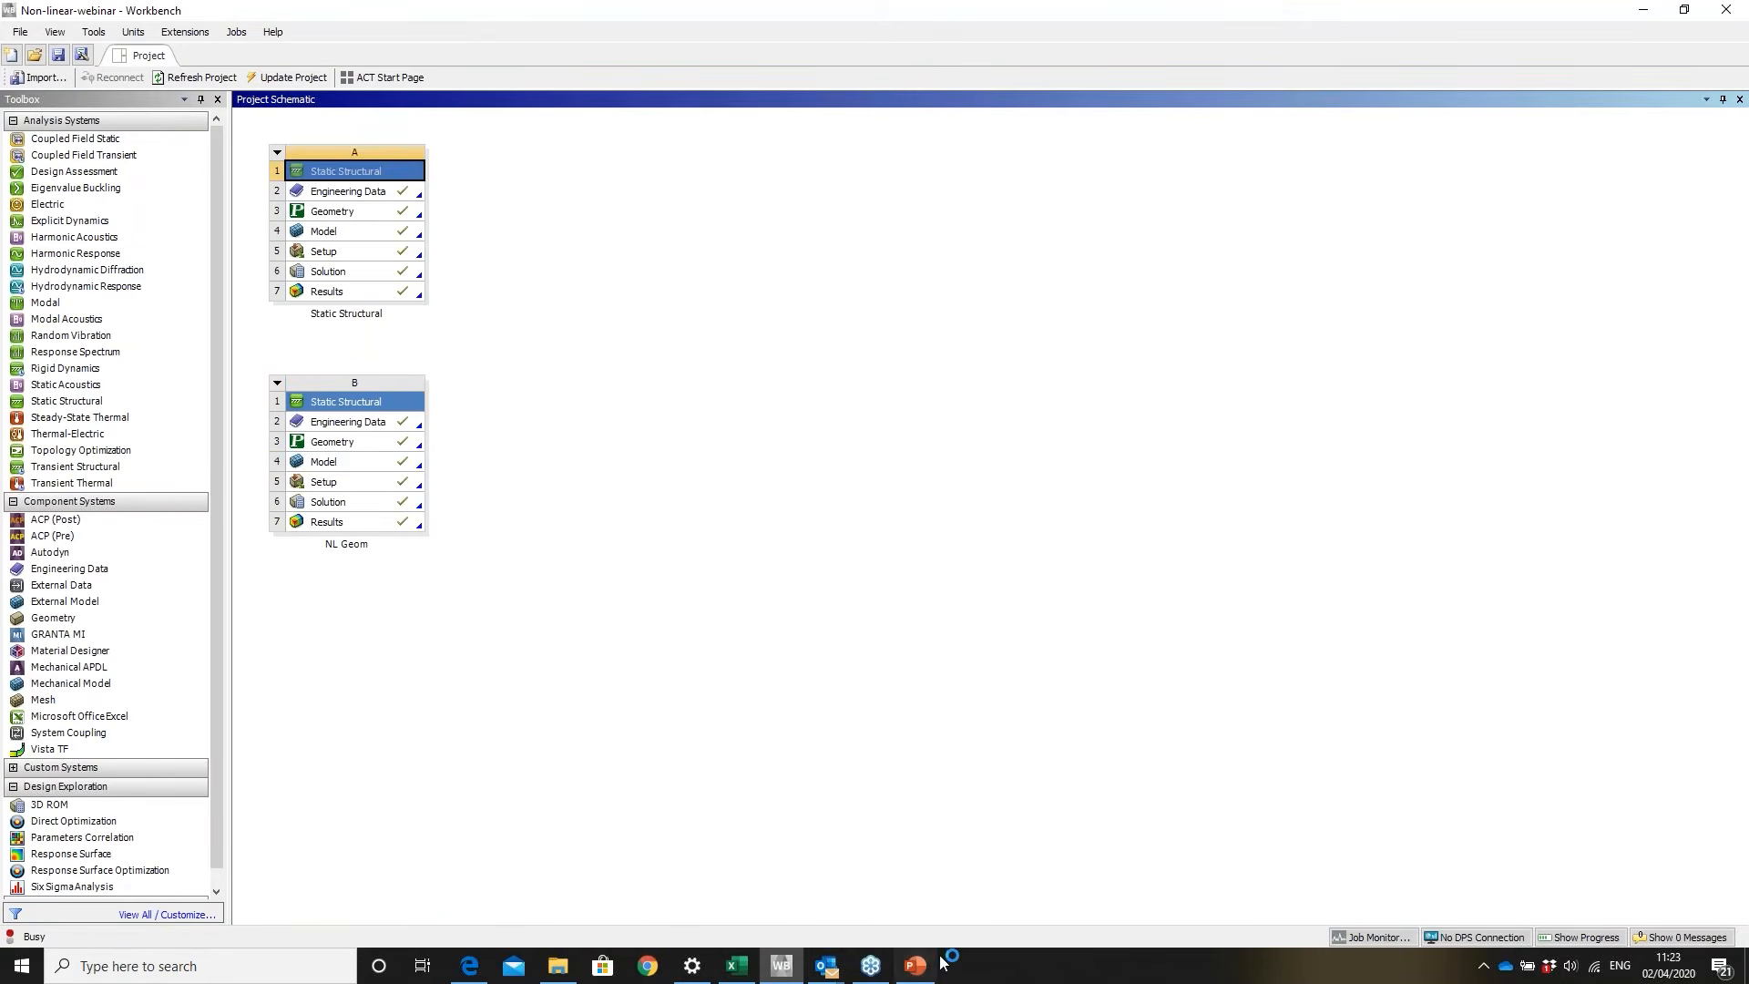
# - Switch to PowerPoint, start the slide show from the current Demo slide, and advance to the Non-linear contact slide
pyautogui.click(918, 967)
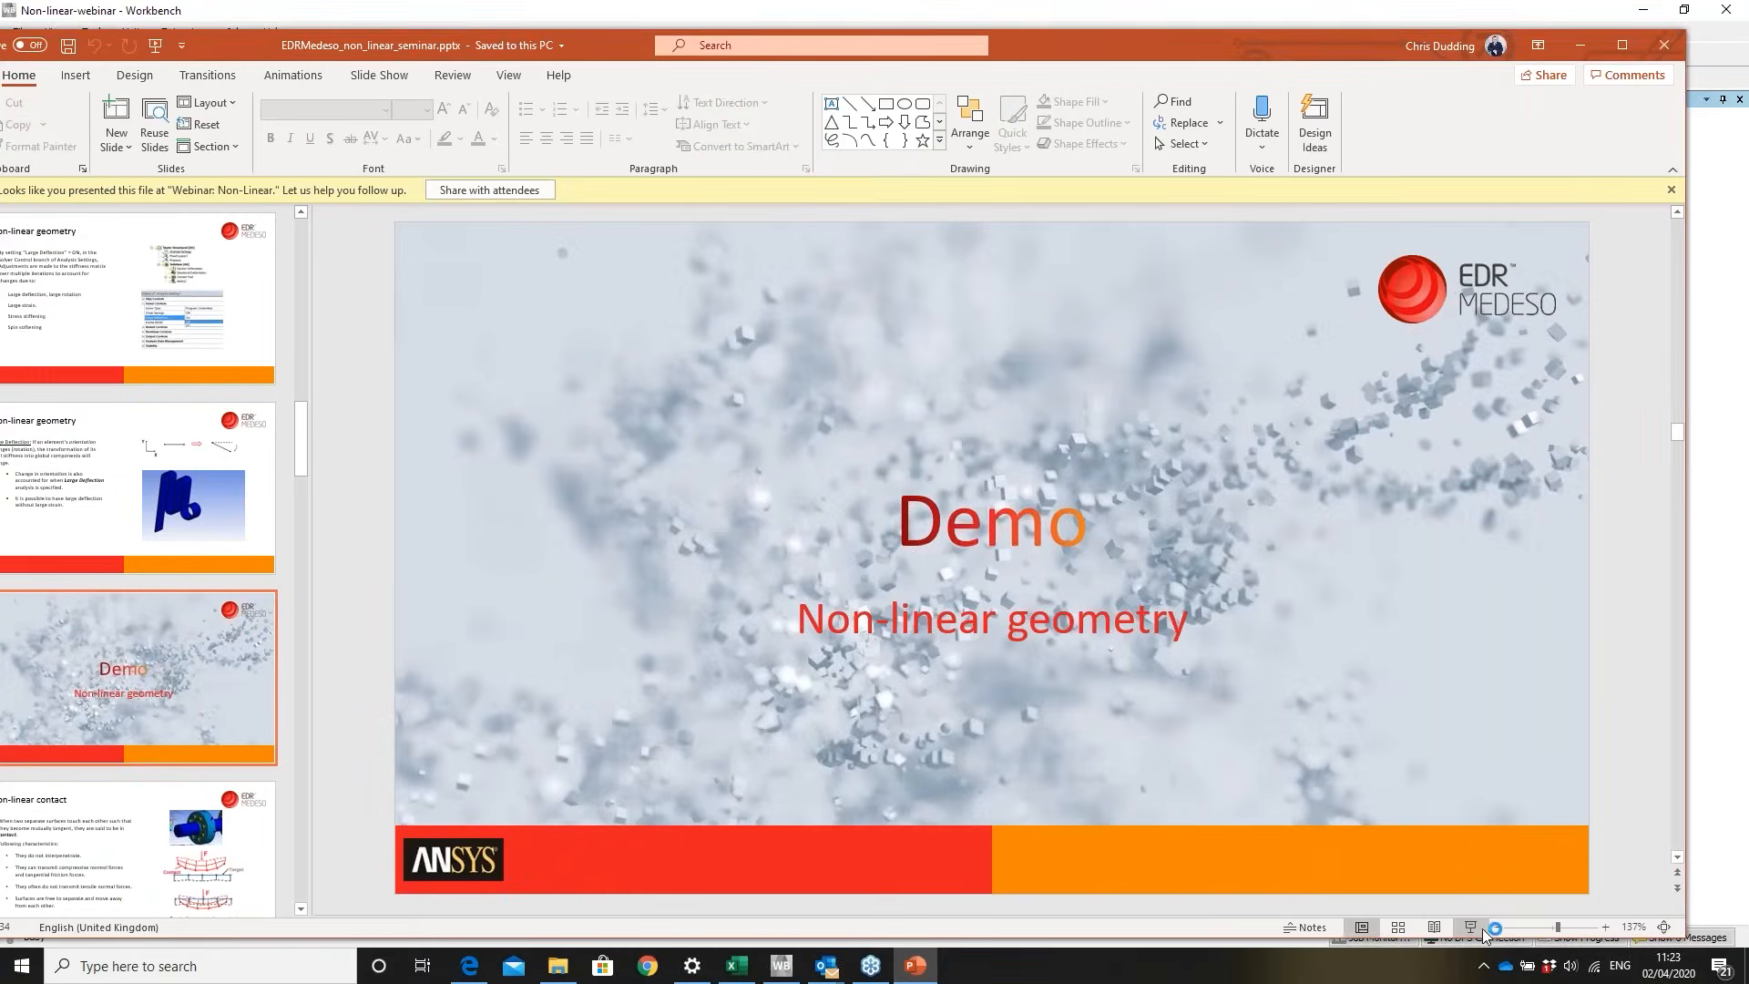
pyautogui.hotkey('shift', 'F5')
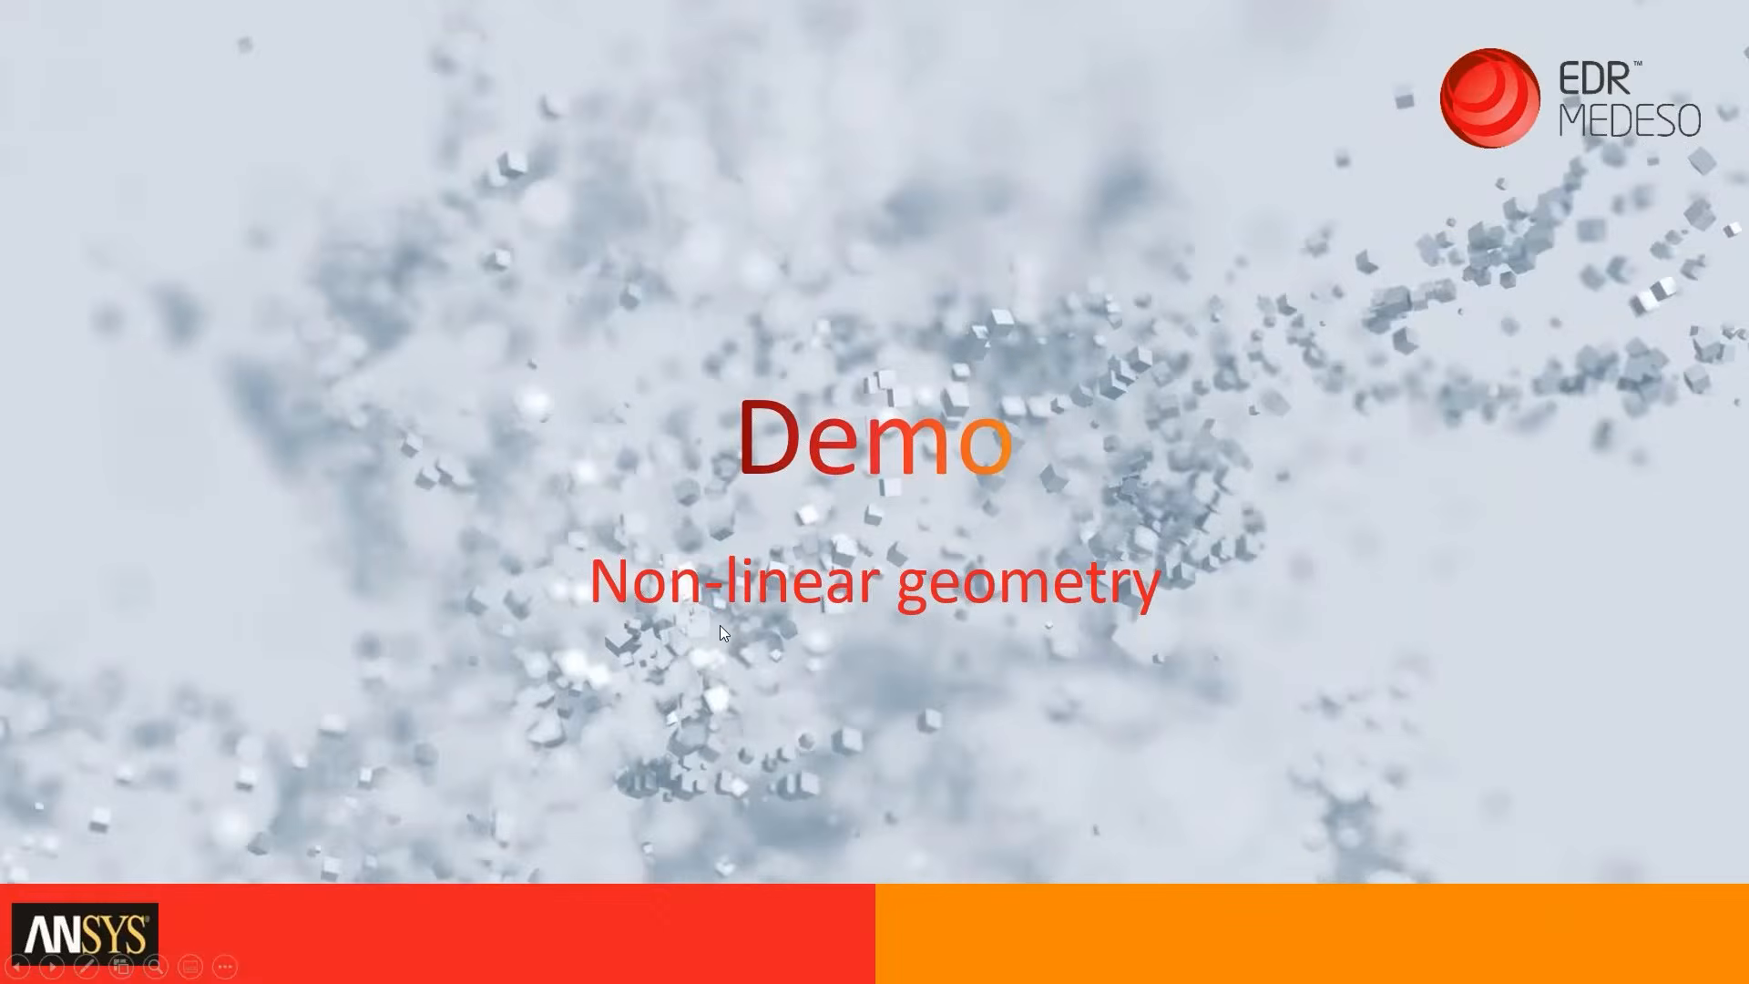
pyautogui.click(720, 625)
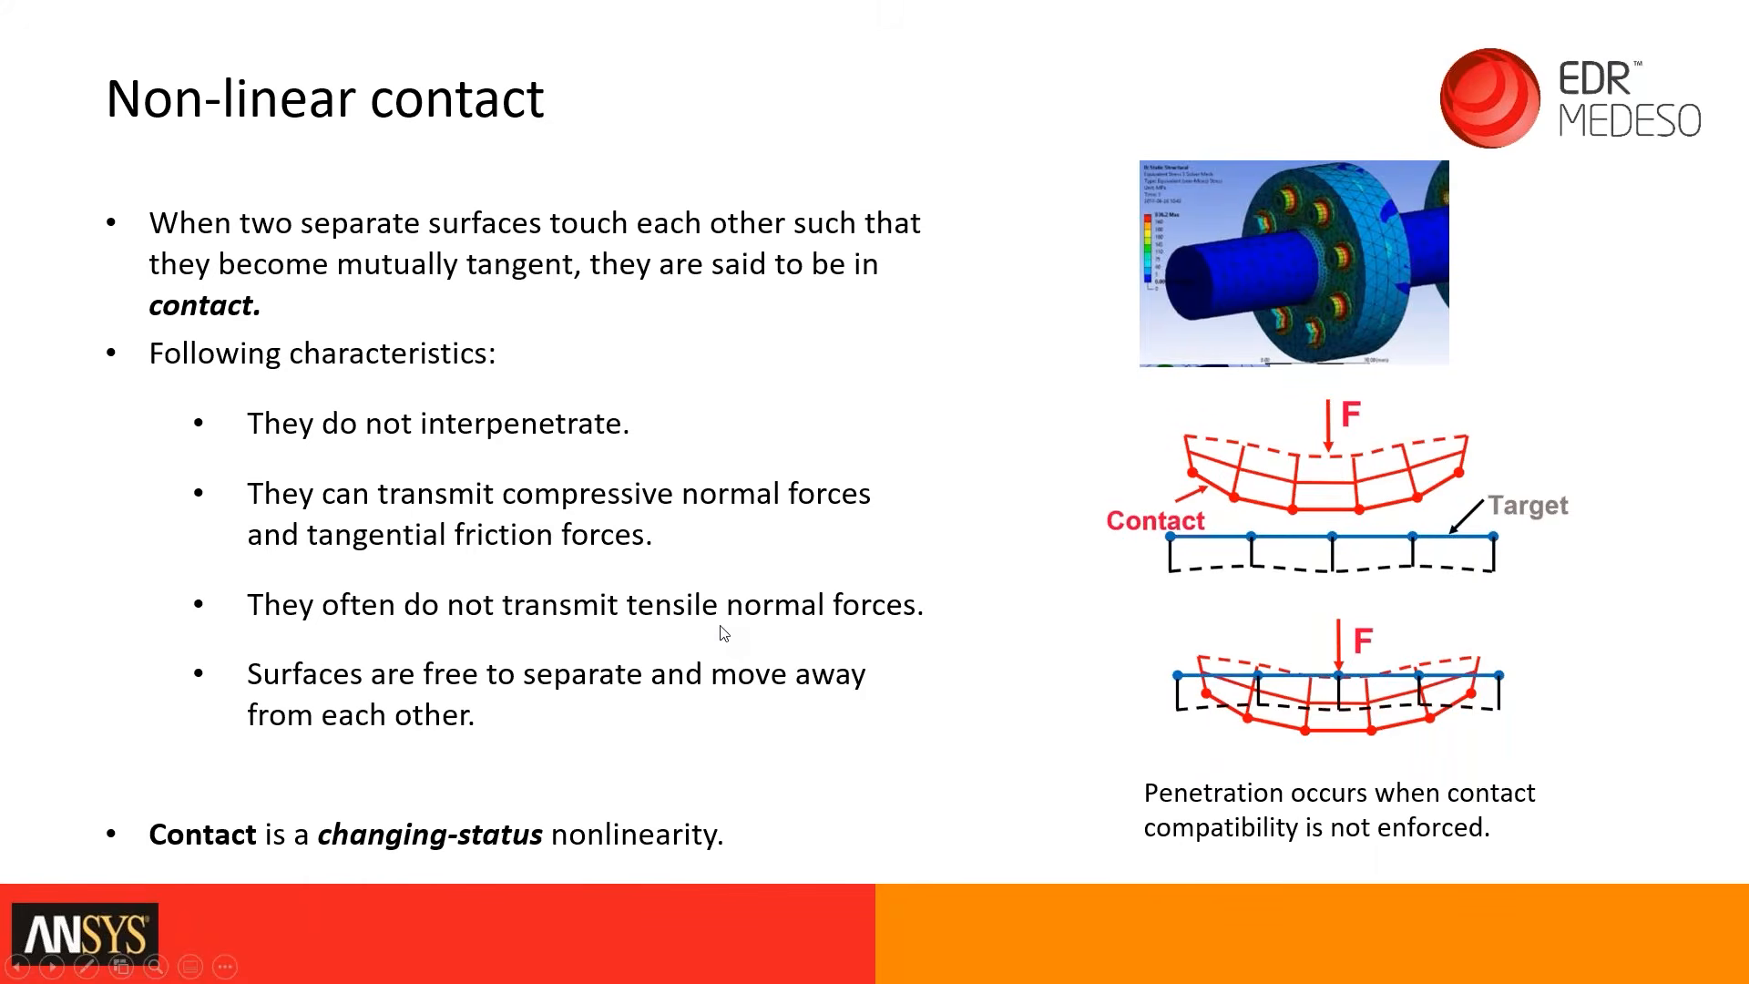
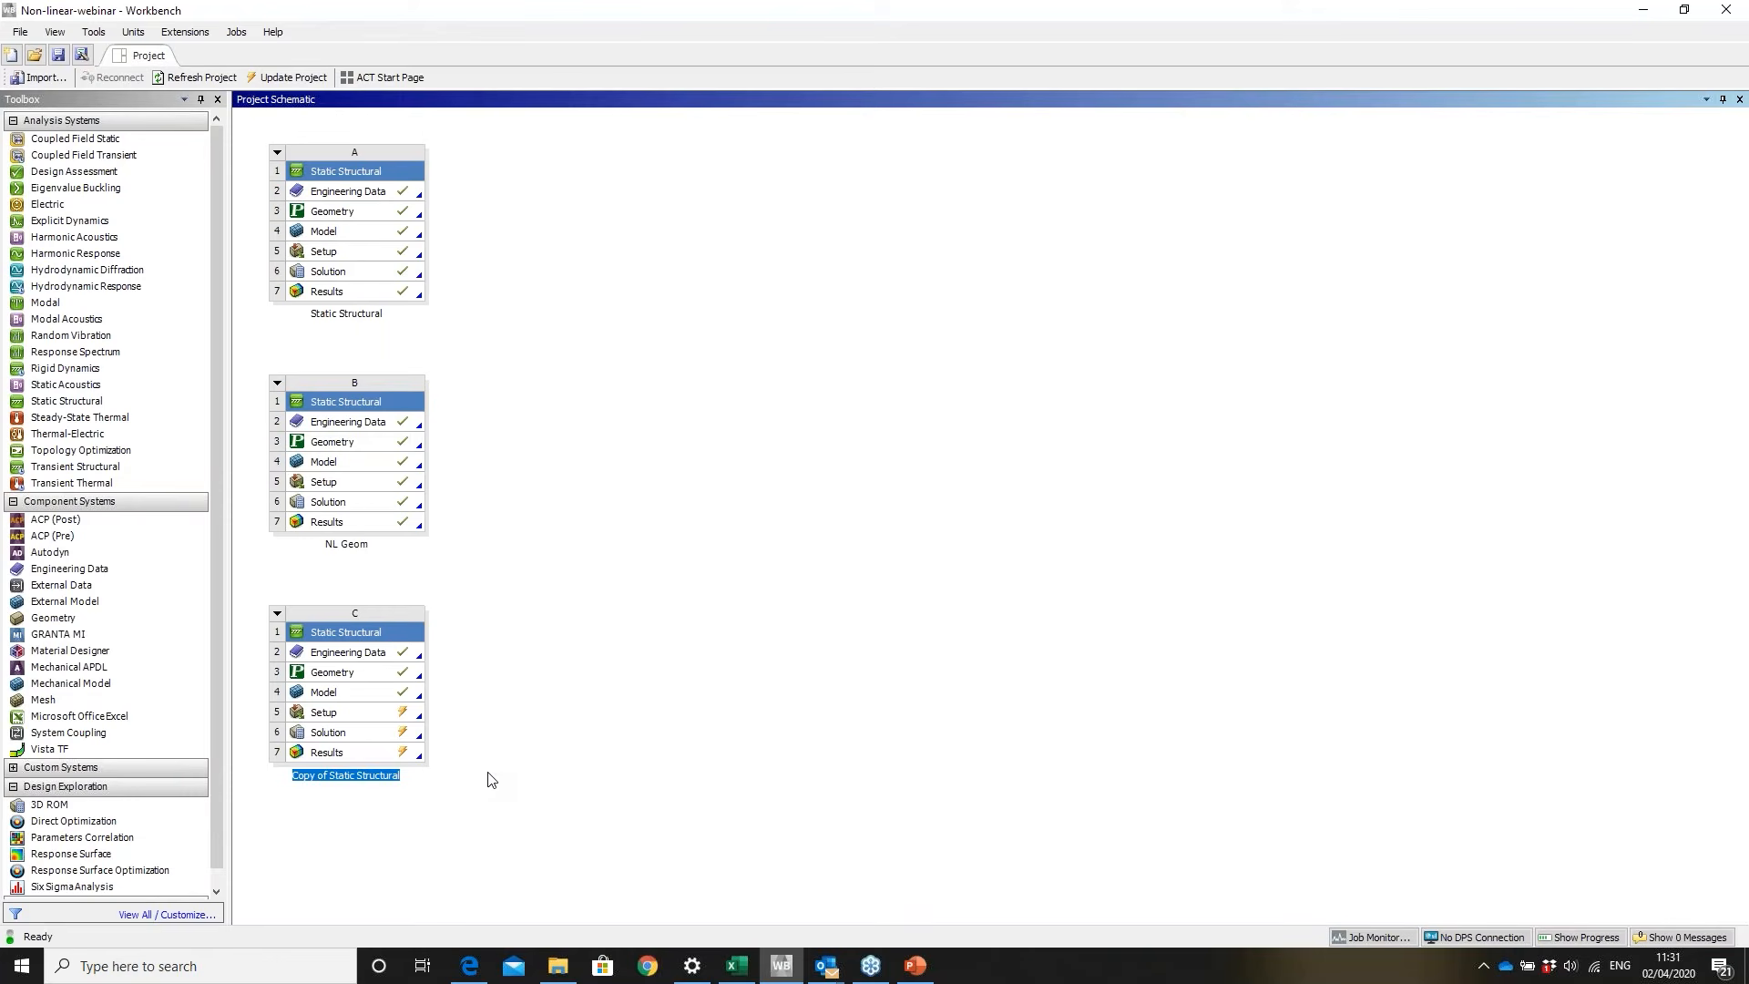
# - Rename the duplicated system C as NL Cont and open its Model cell for editing in Mechanical
pyautogui.write('L Cont')
pyautogui.press('Return')
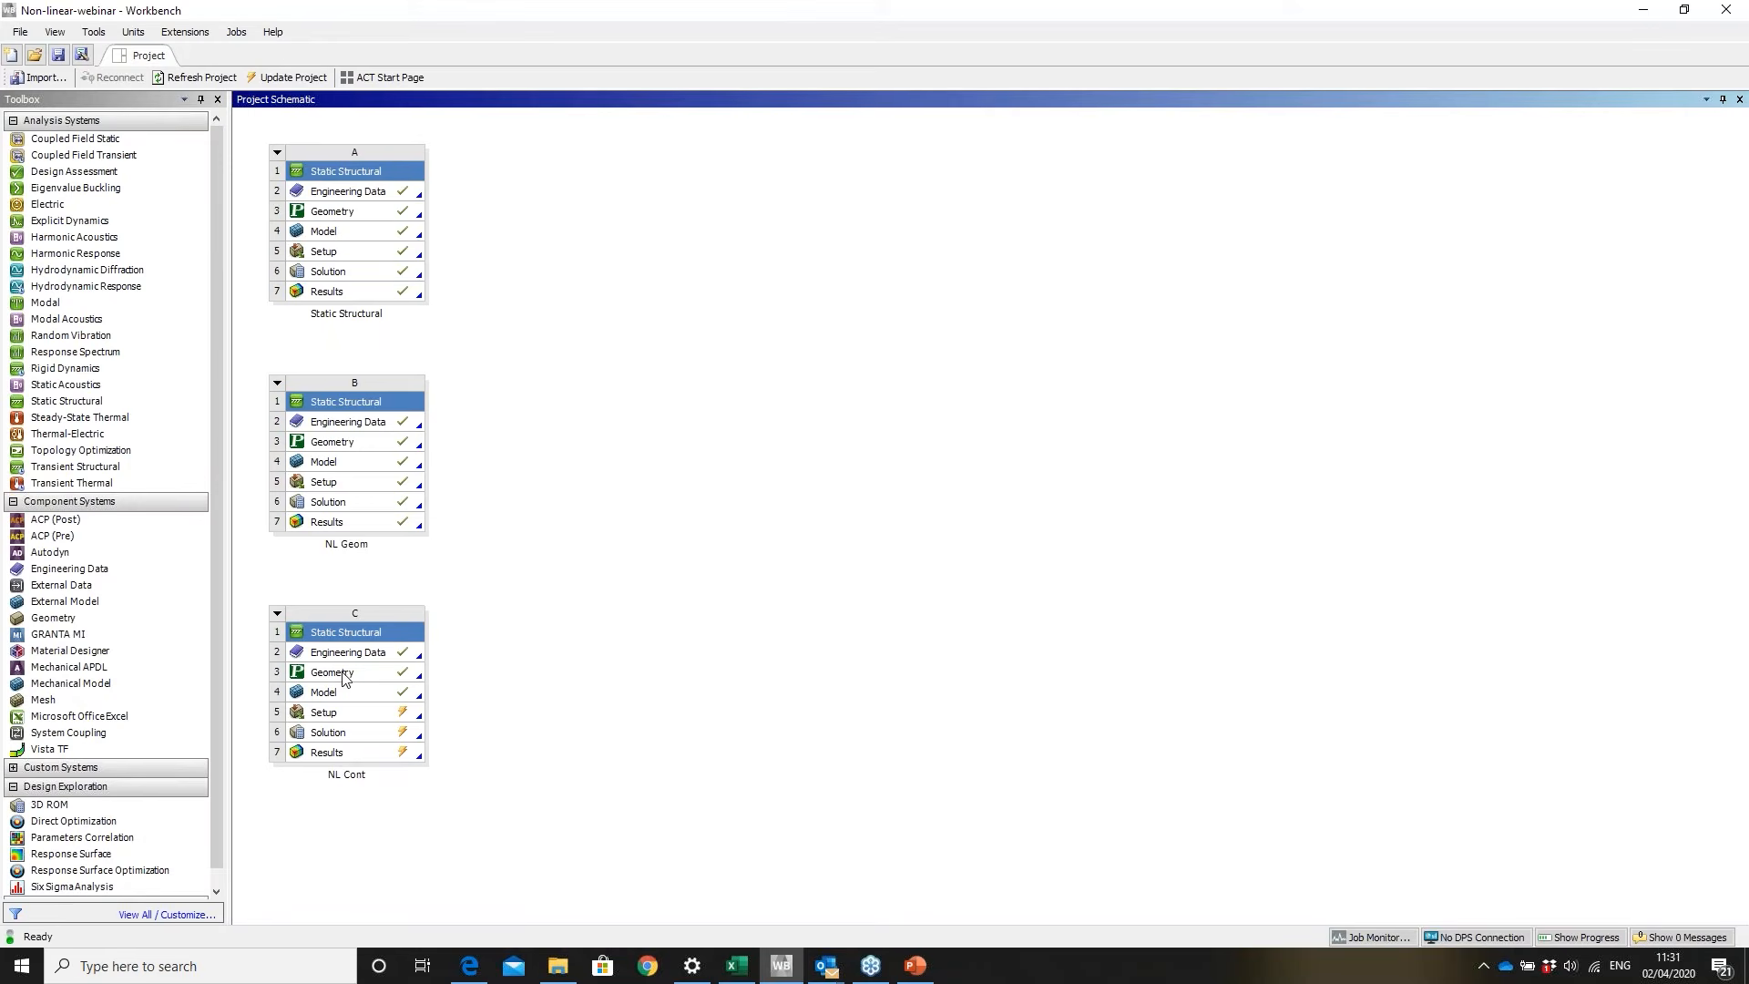
pyautogui.rightClick(343, 698)
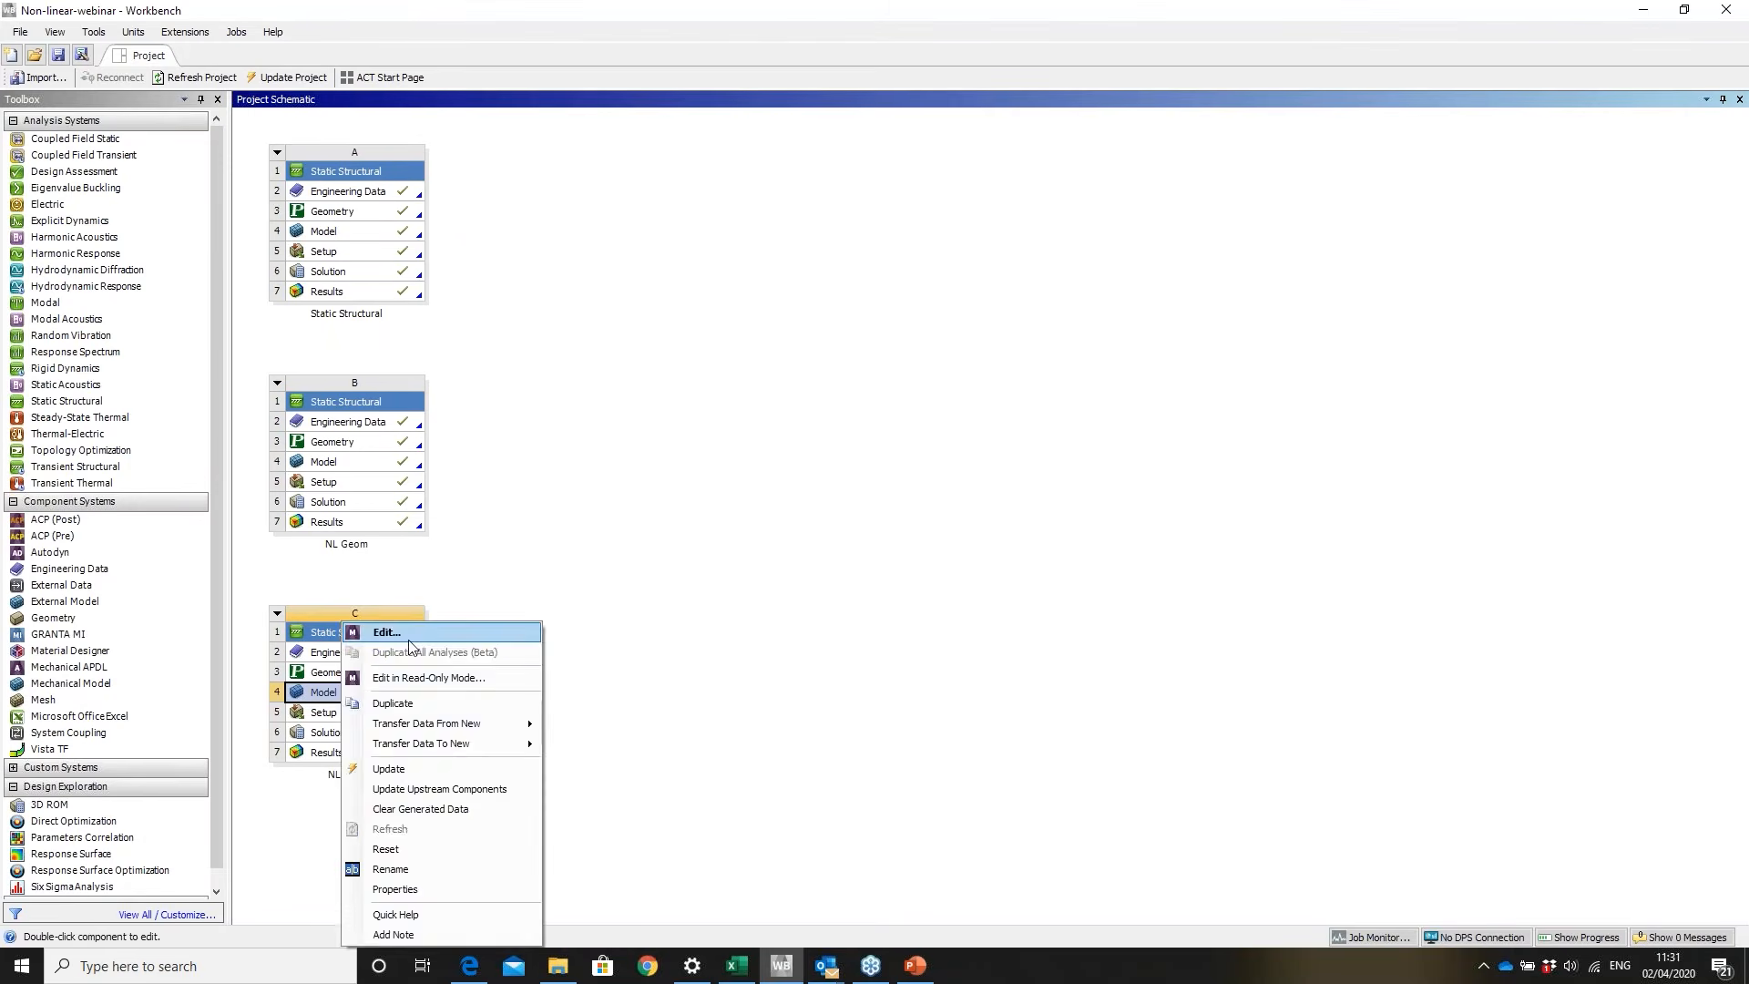
pyautogui.click(408, 637)
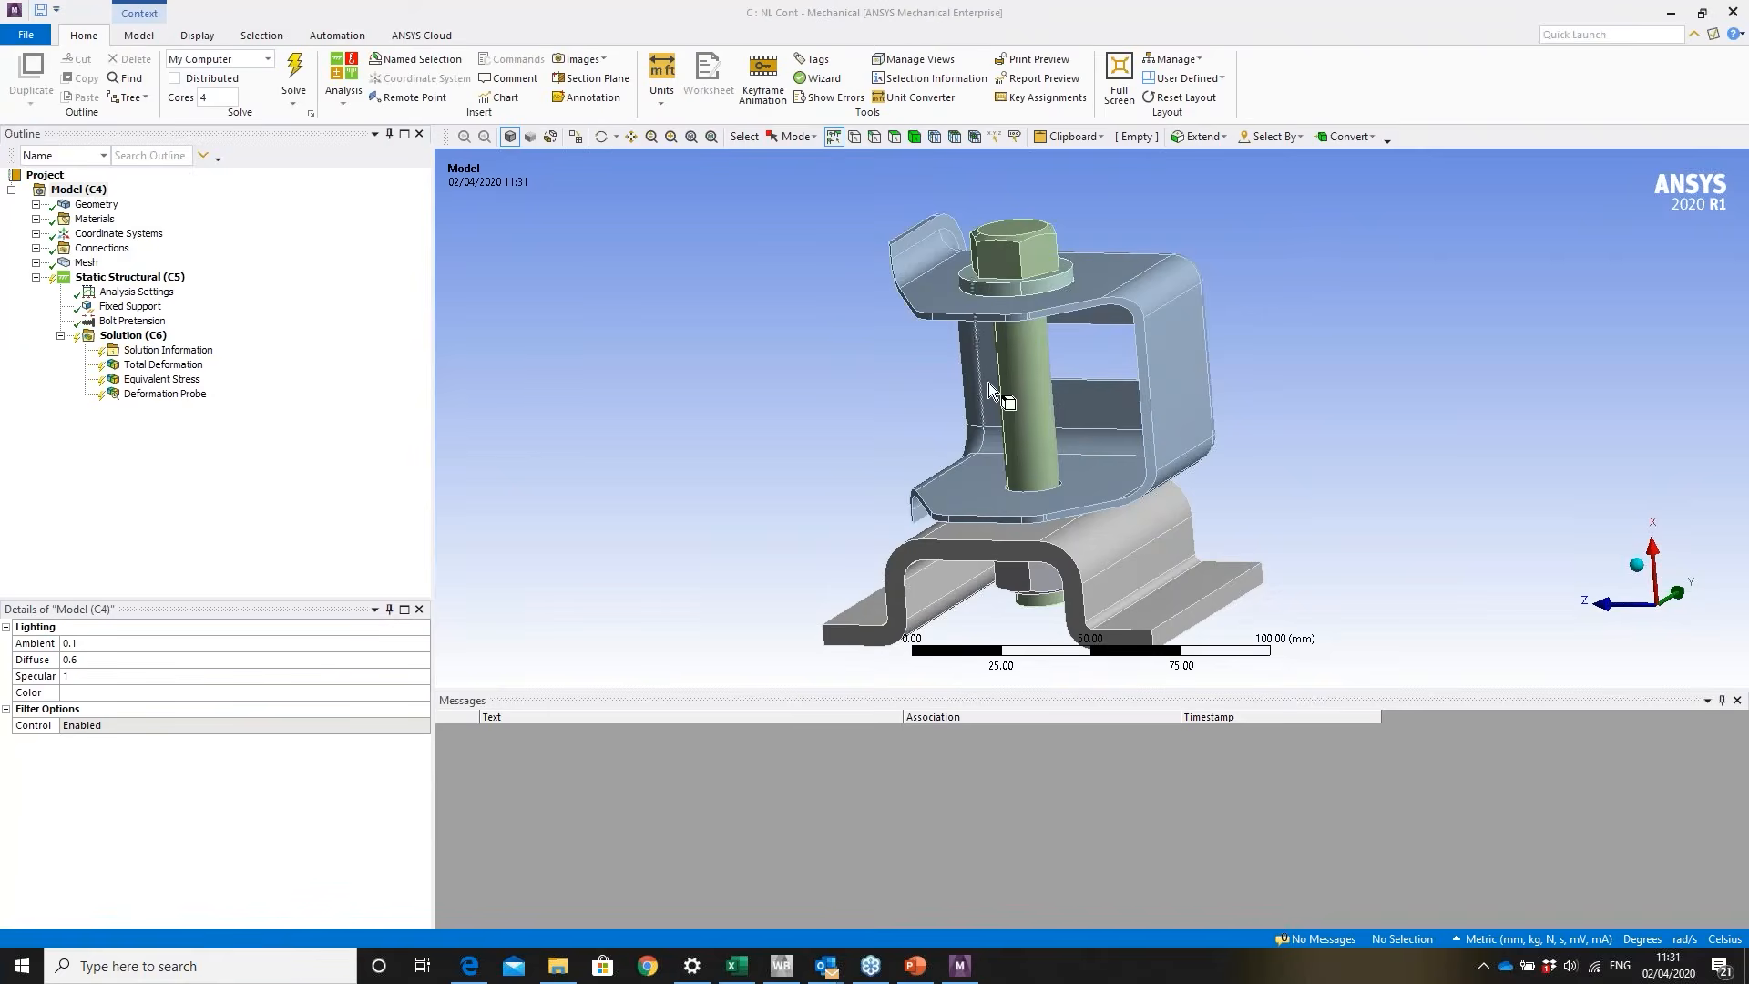
# - Expand the contacts under Connections and rename all the contact regions based on their definition
pyautogui.moveTo(1011, 409)
pyautogui.mouseDown(button='middle')
pyautogui.moveTo(1054, 359)
pyautogui.moveTo(1020, 282)
pyautogui.moveTo(989, 428)
pyautogui.mouseUp(button='middle')
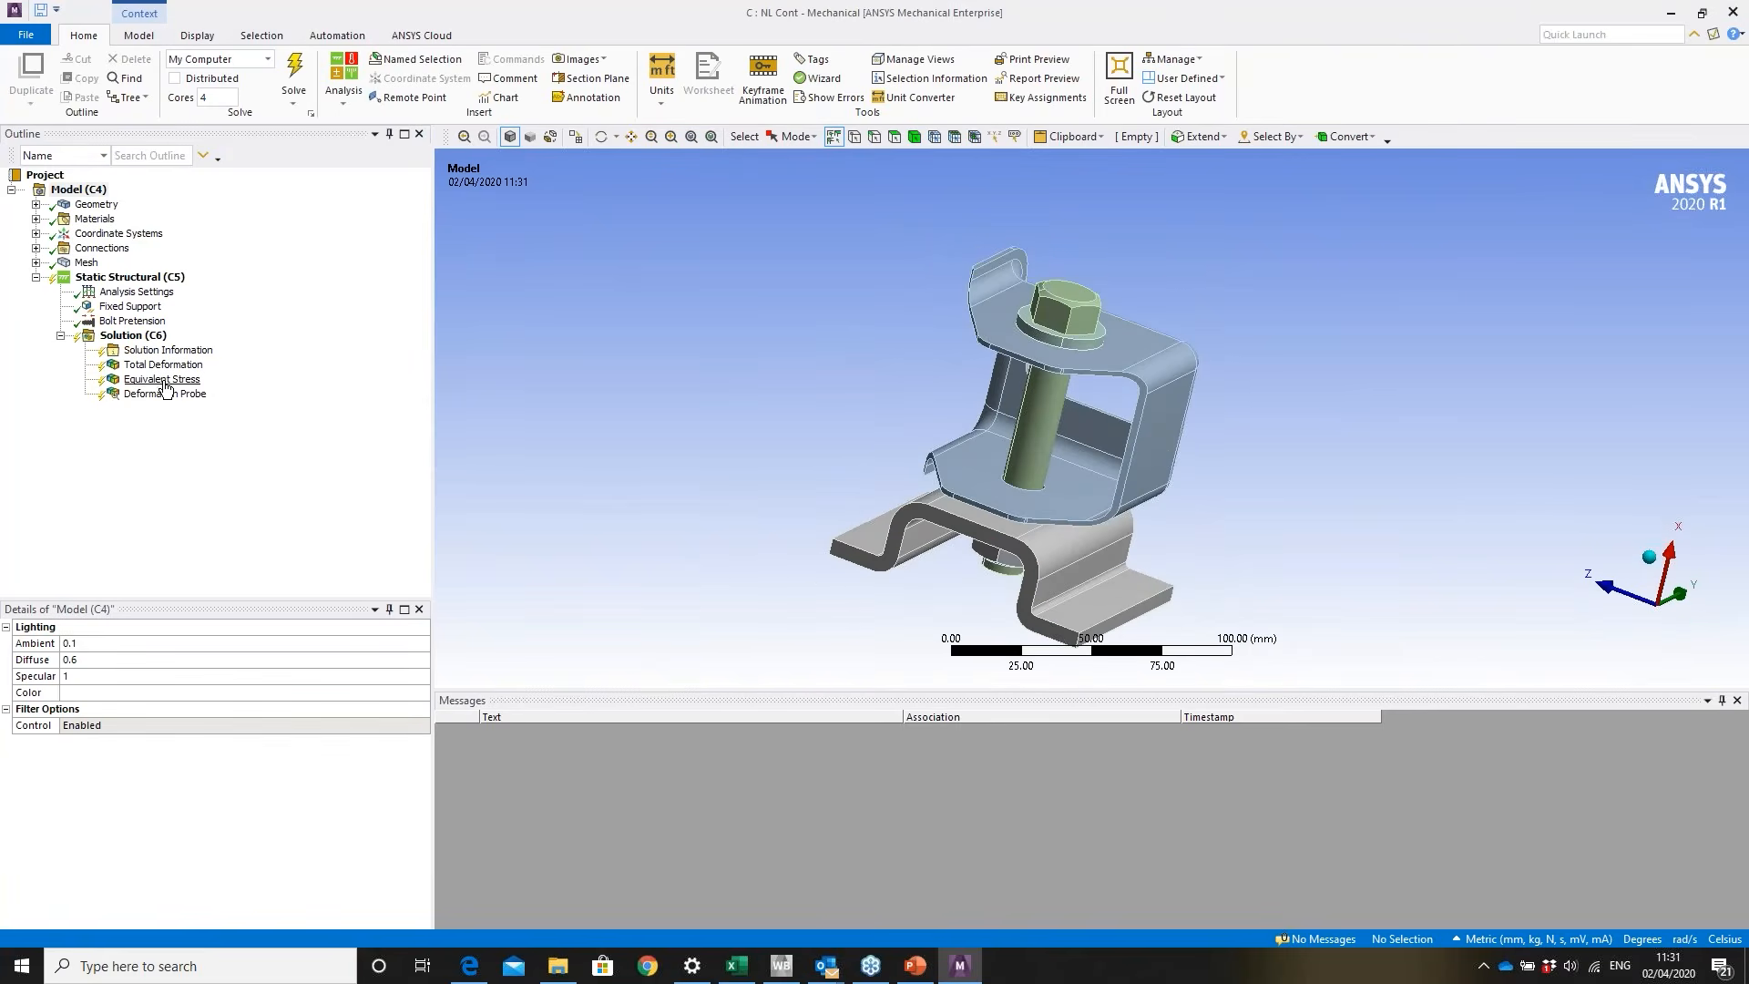
pyautogui.click(35, 248)
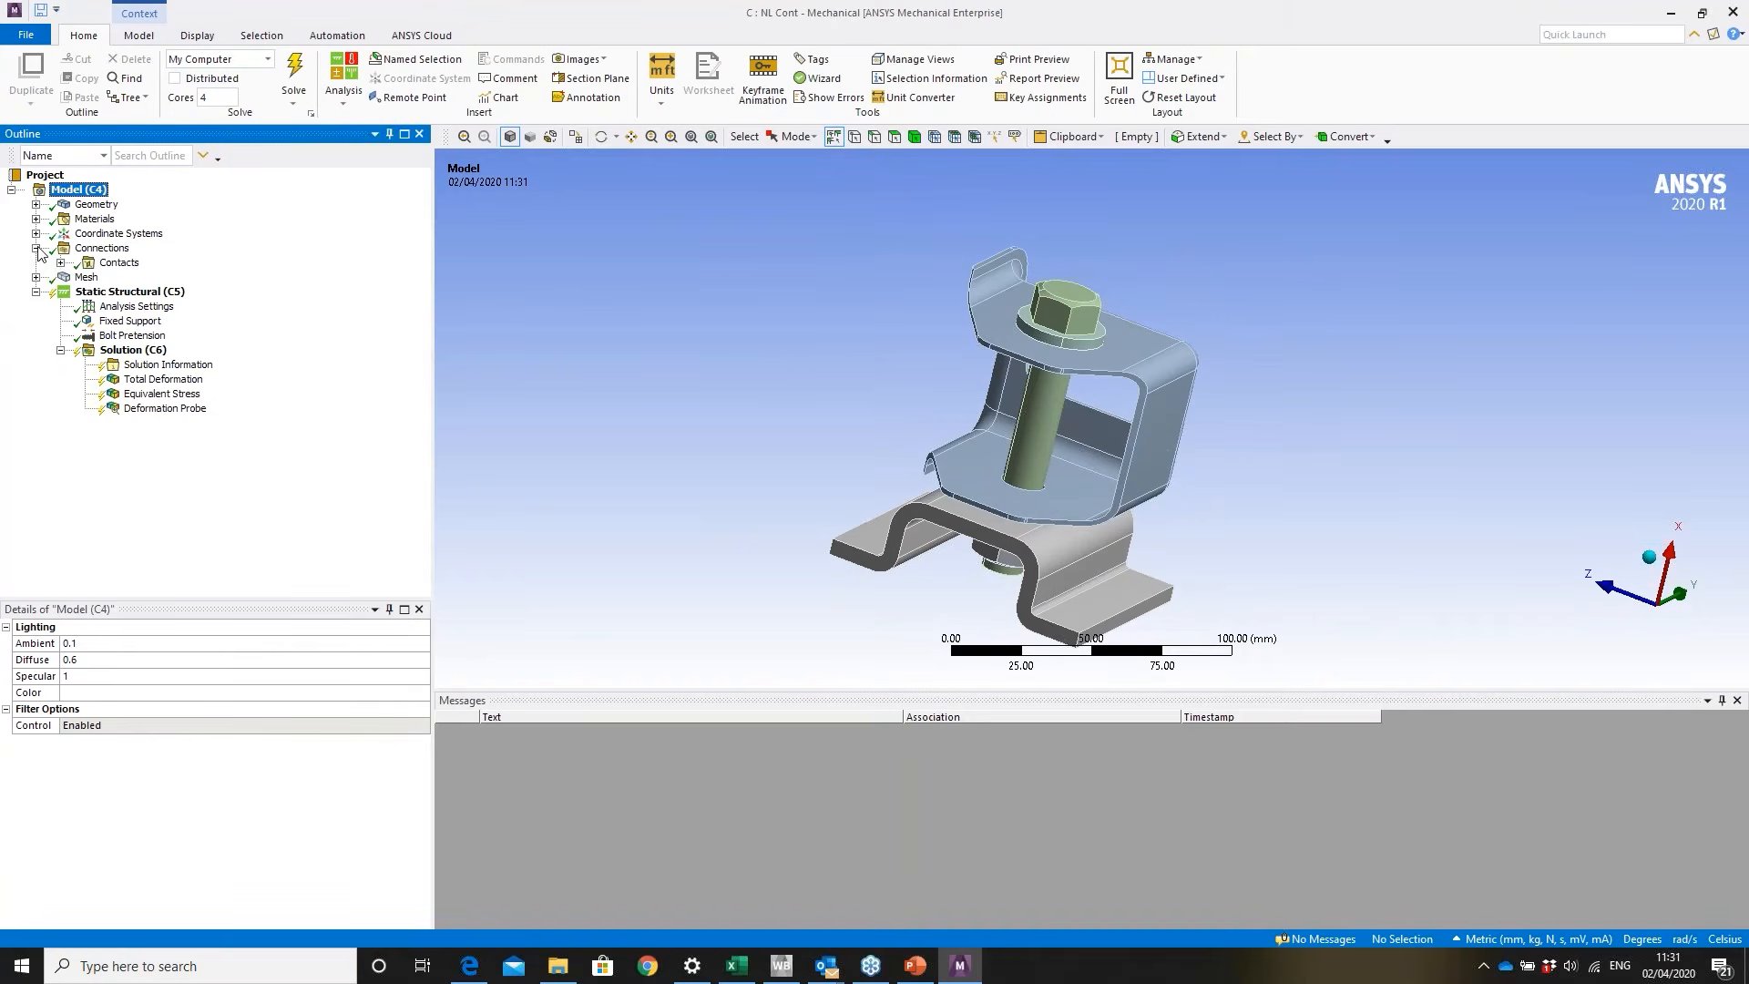
pyautogui.click(61, 263)
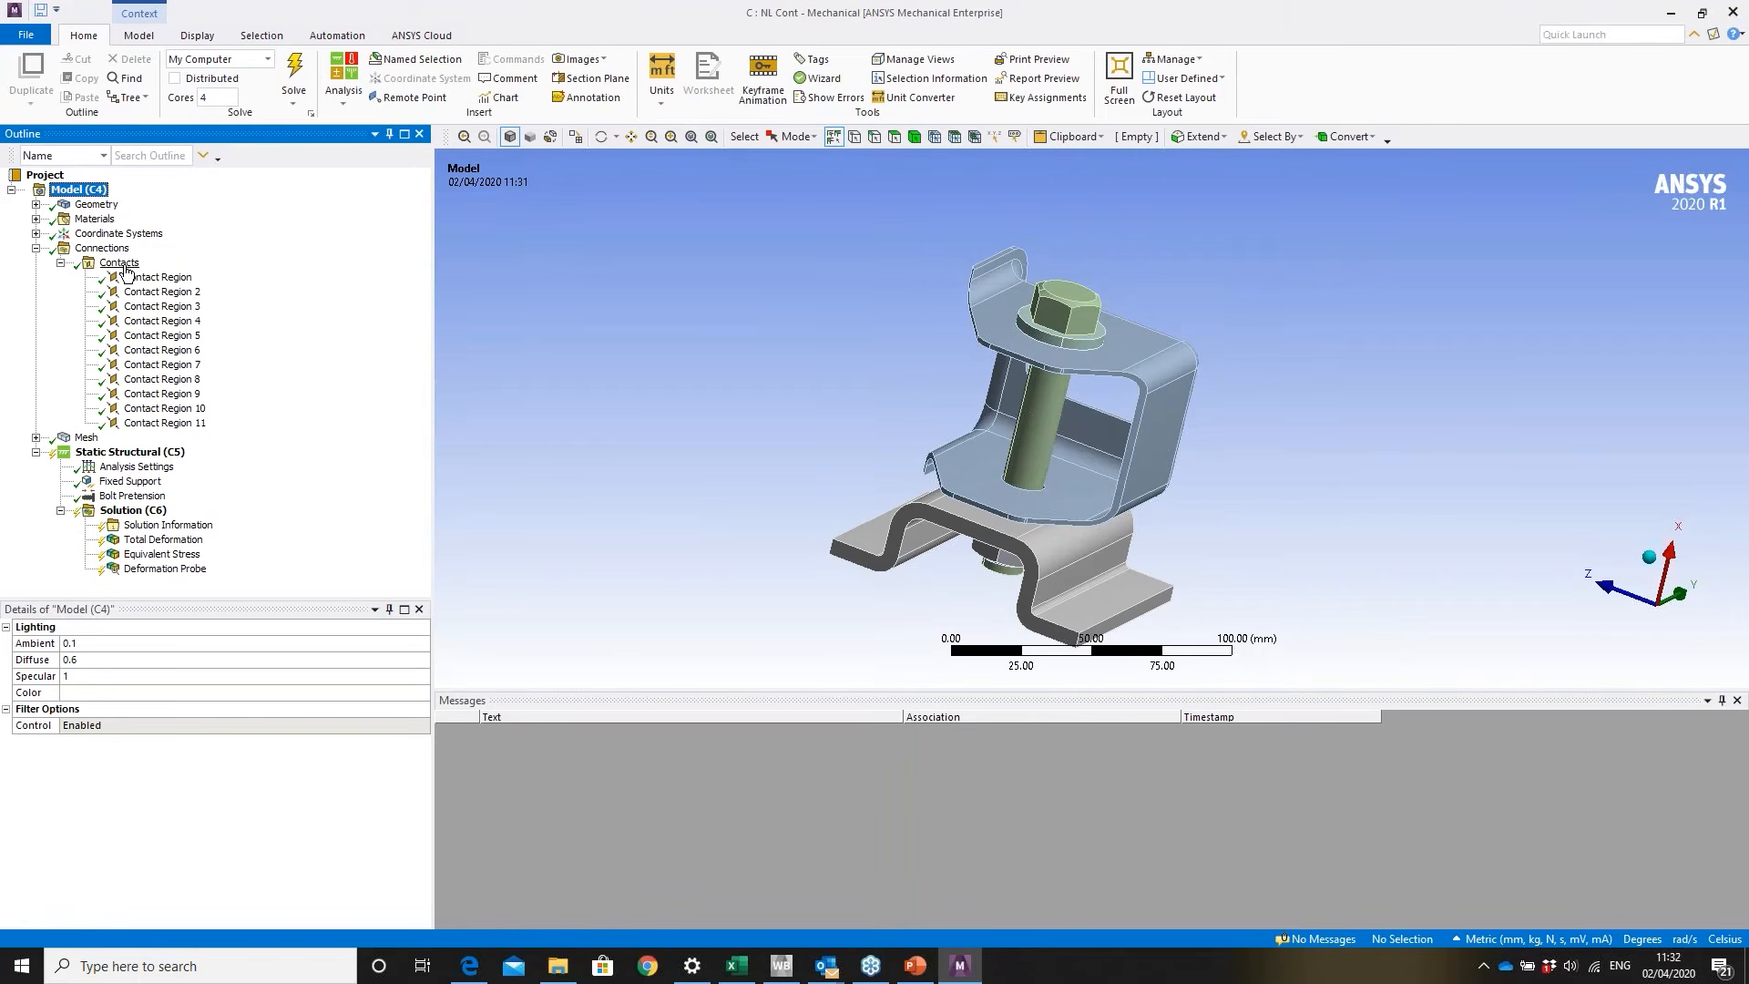
pyautogui.click(127, 269)
pyautogui.rightClick(126, 266)
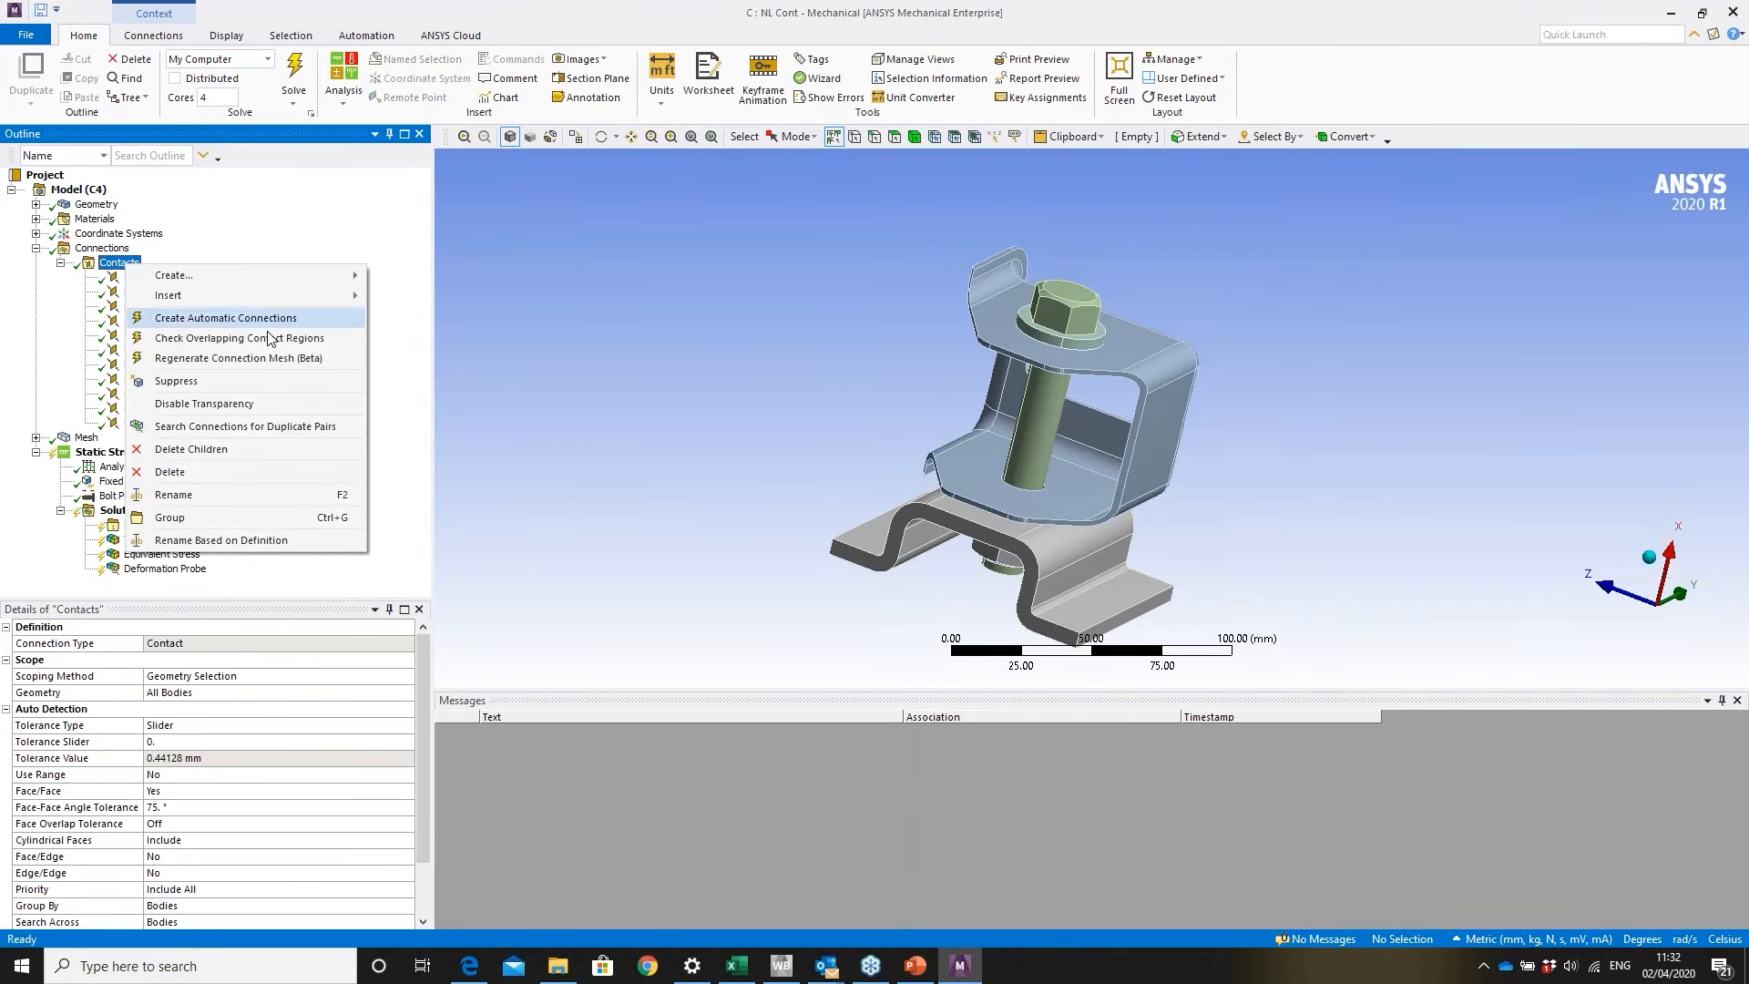
pyautogui.click(279, 542)
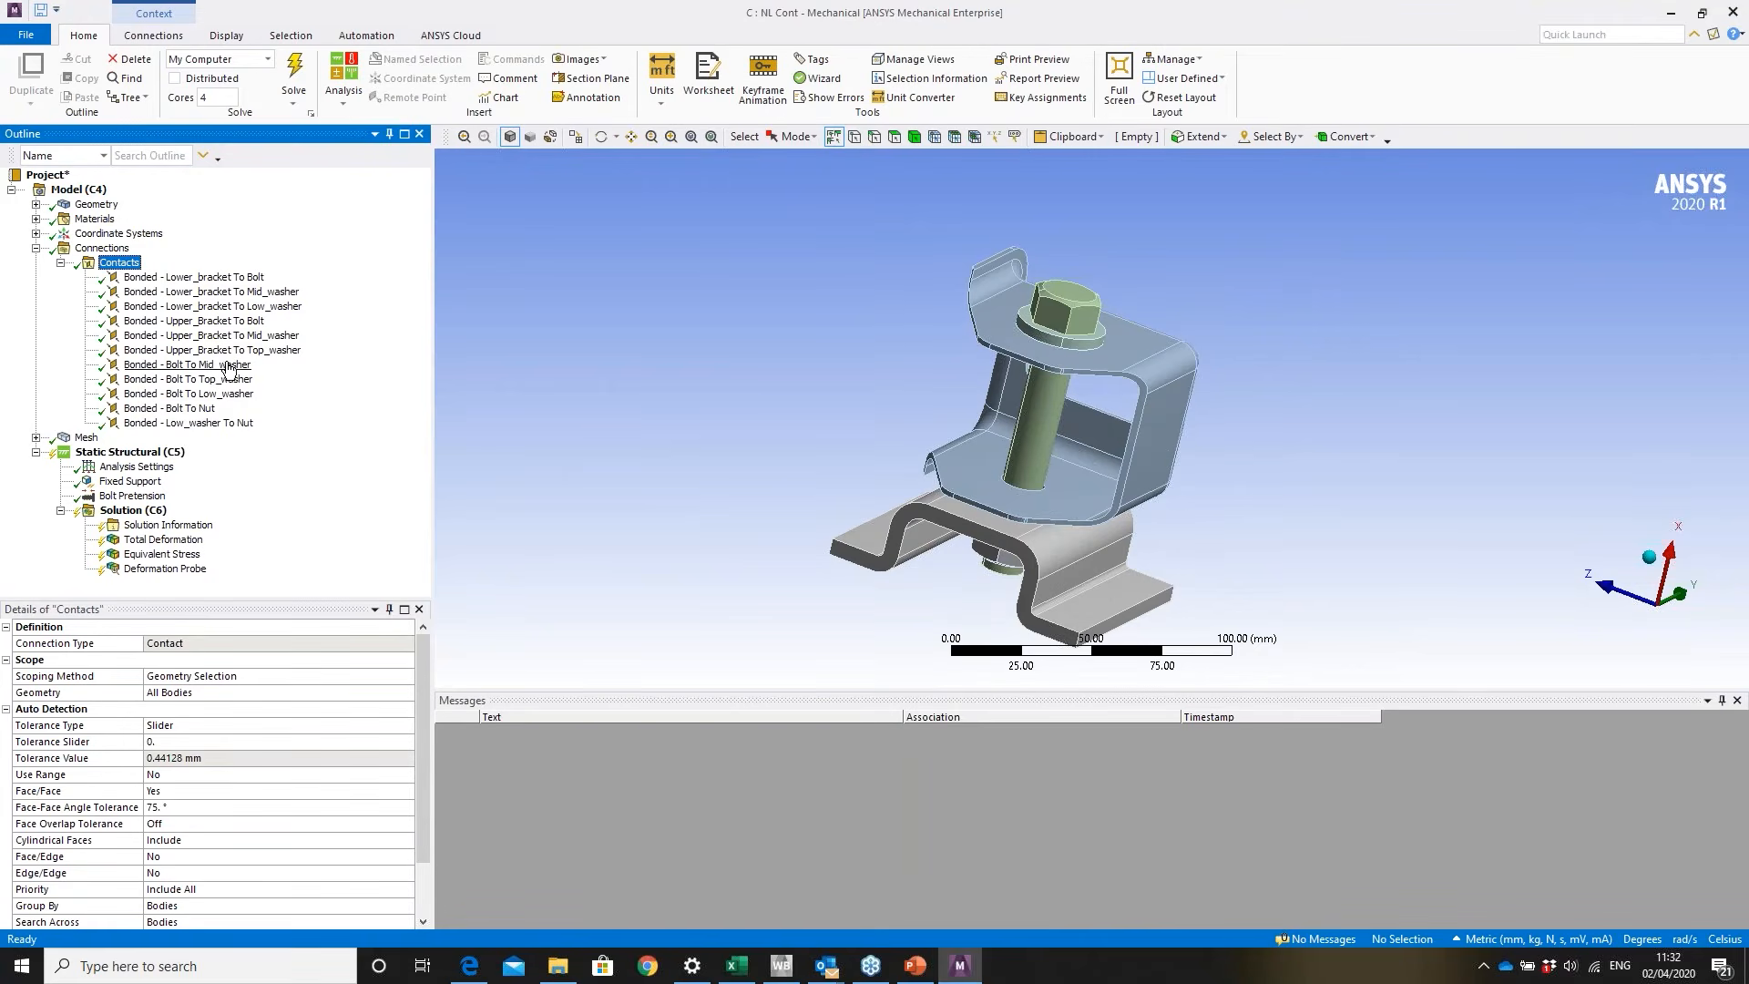
# - Change the contact type between Upper_Bracket and Top_washer to Frictionless
pyautogui.moveTo(956, 305); pyautogui.dragTo(1013, 405, button='middle')
pyautogui.scroll(5, 1074, 389)
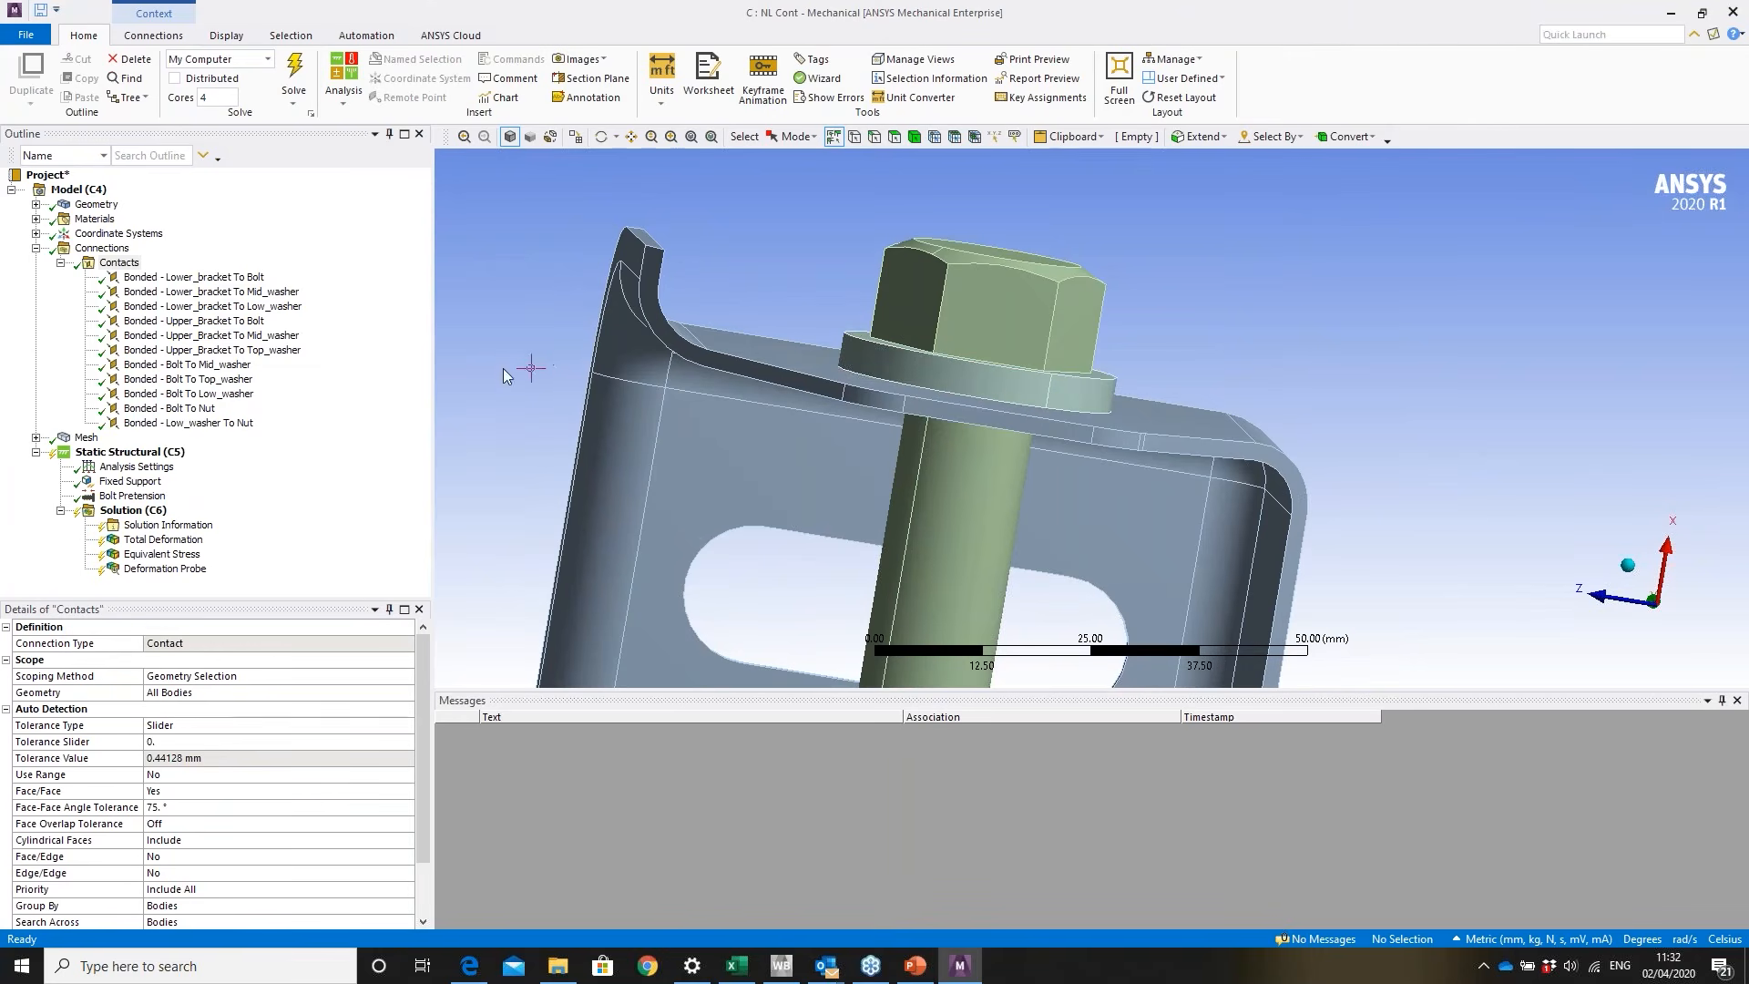
pyautogui.click(283, 353)
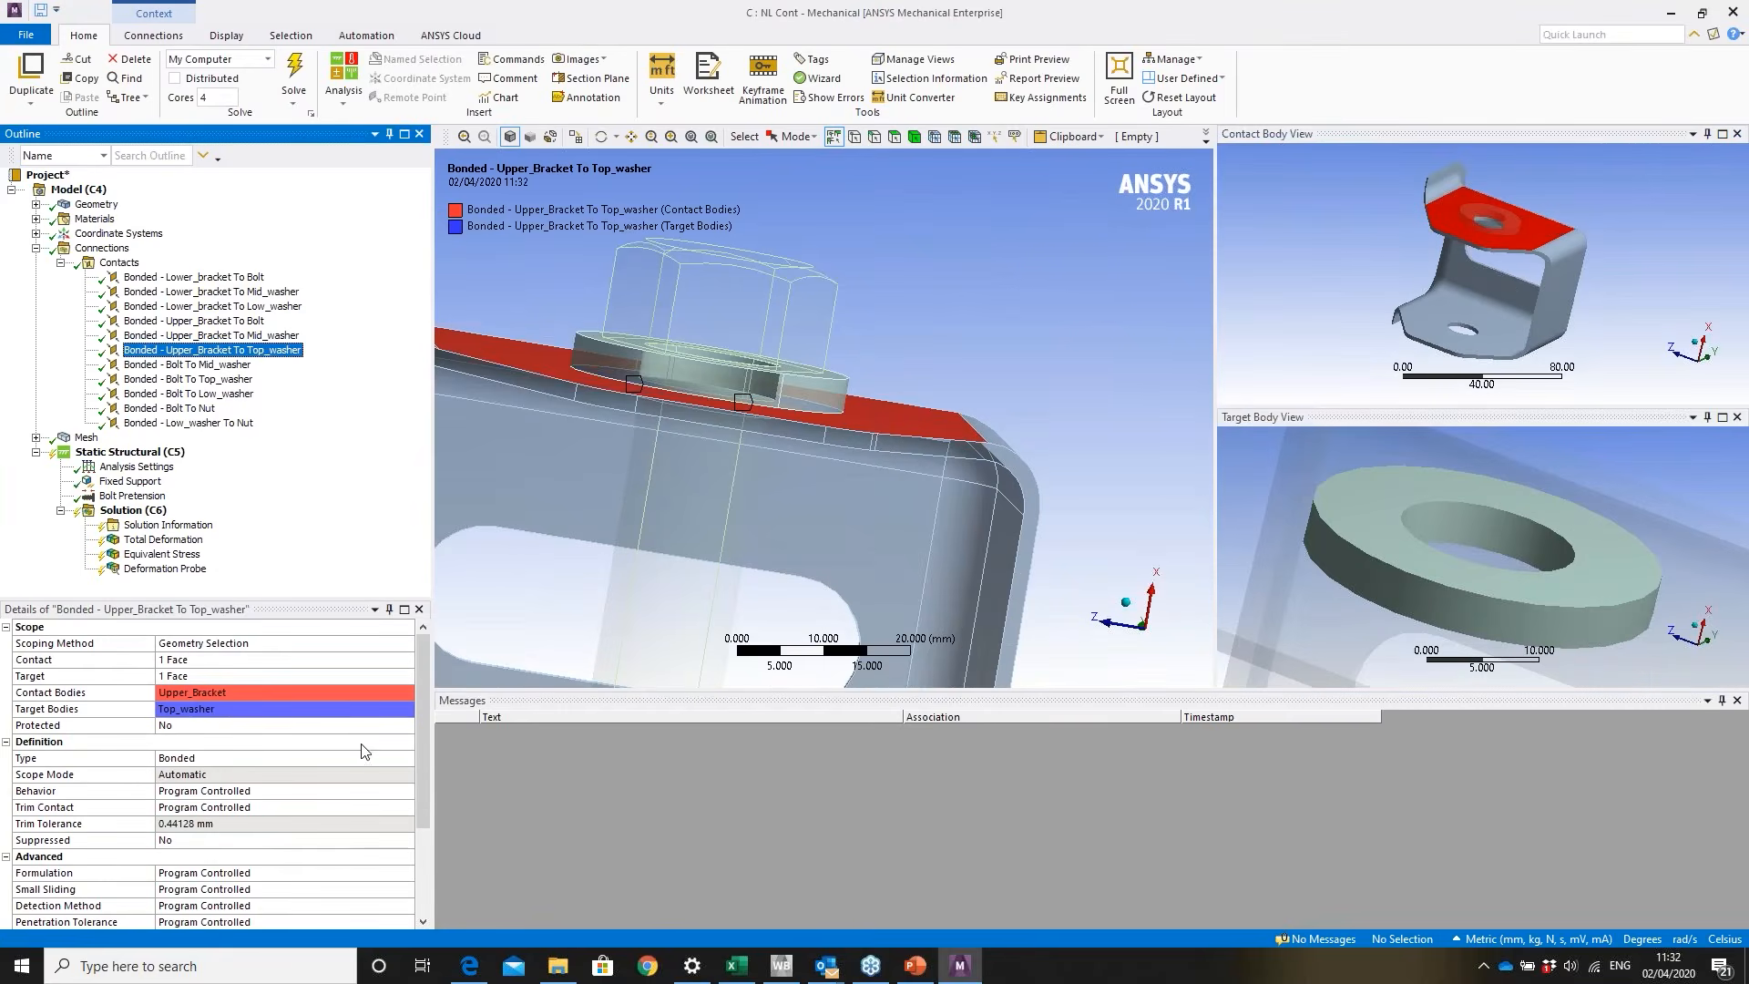
pyautogui.click(397, 758)
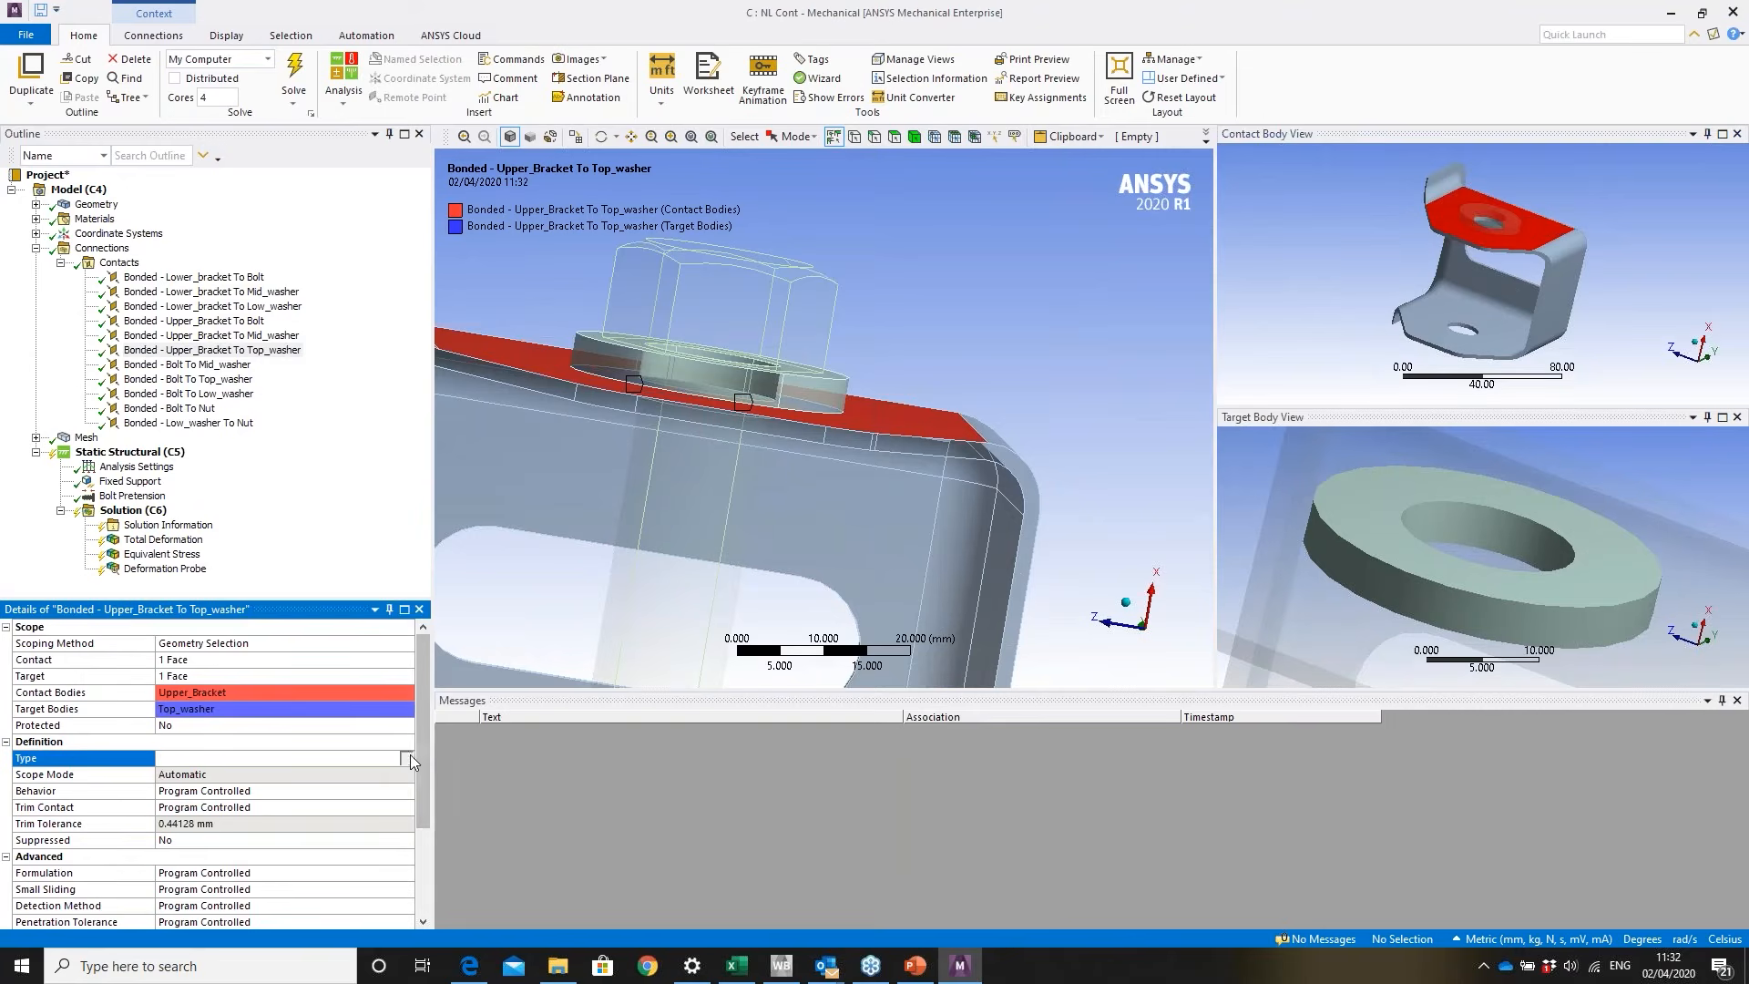
pyautogui.click(406, 757)
pyautogui.click(274, 797)
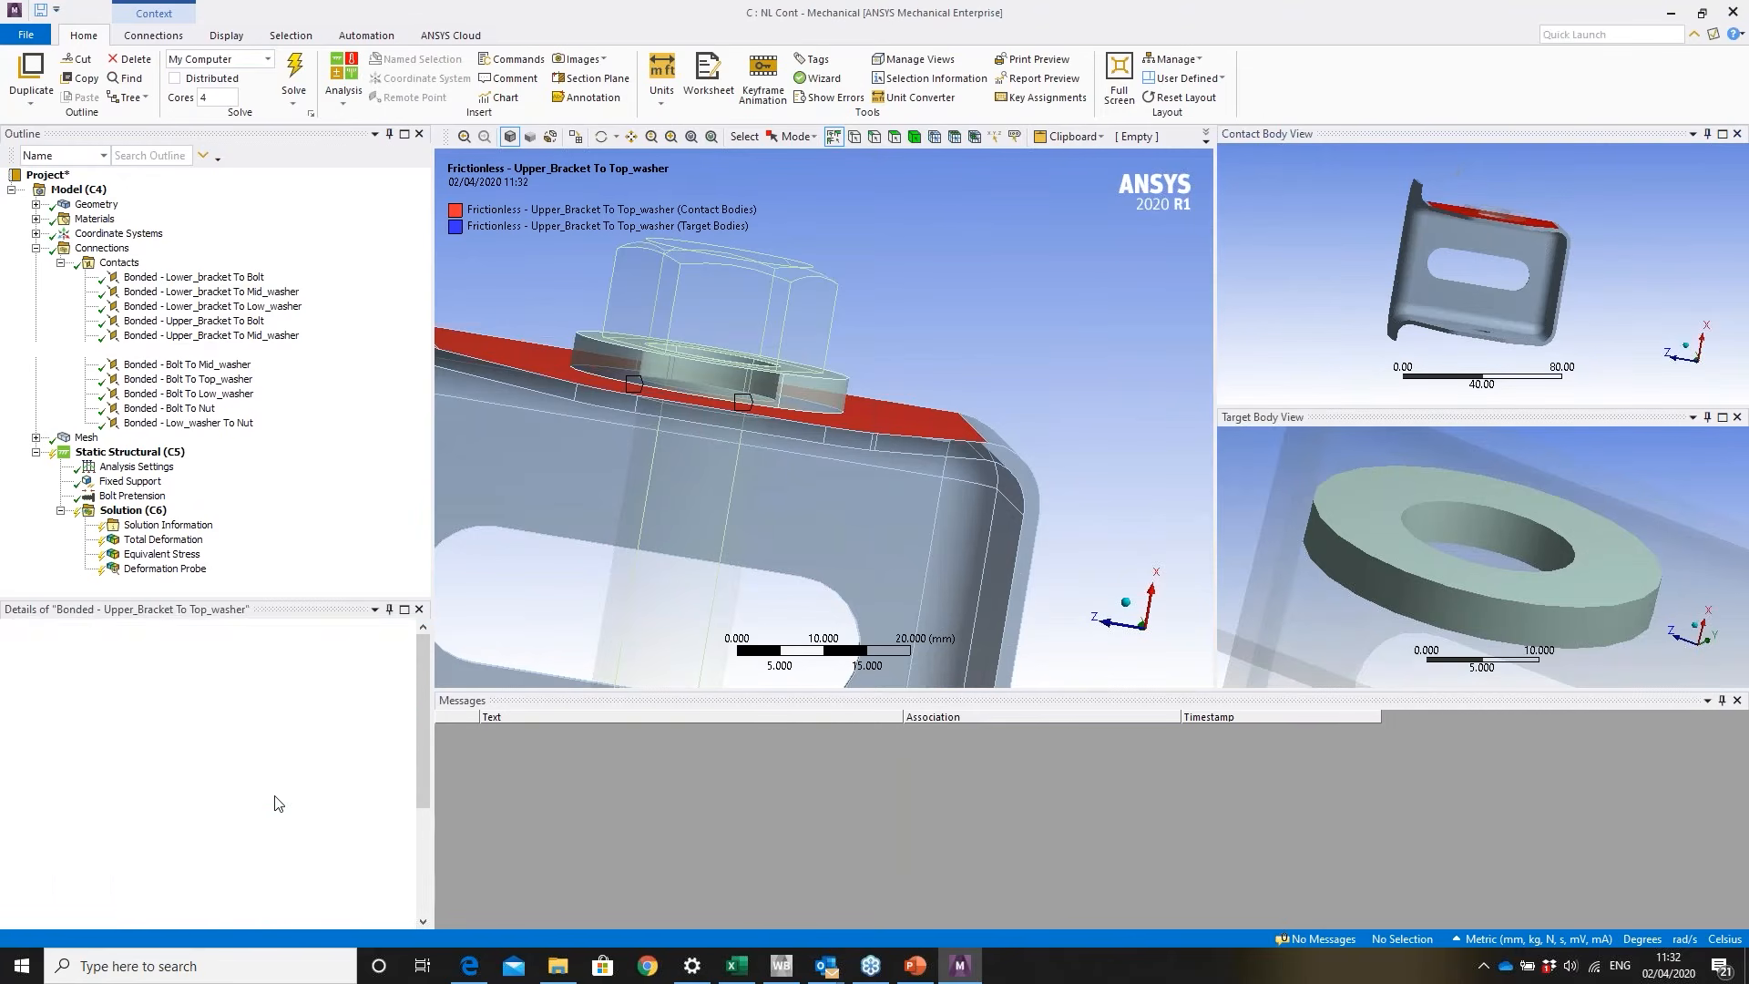
# - Change the contact type between Upper_Bracket and Bolt to Frictionless
pyautogui.moveTo(818, 495); pyautogui.dragTo(767, 468, button='middle')
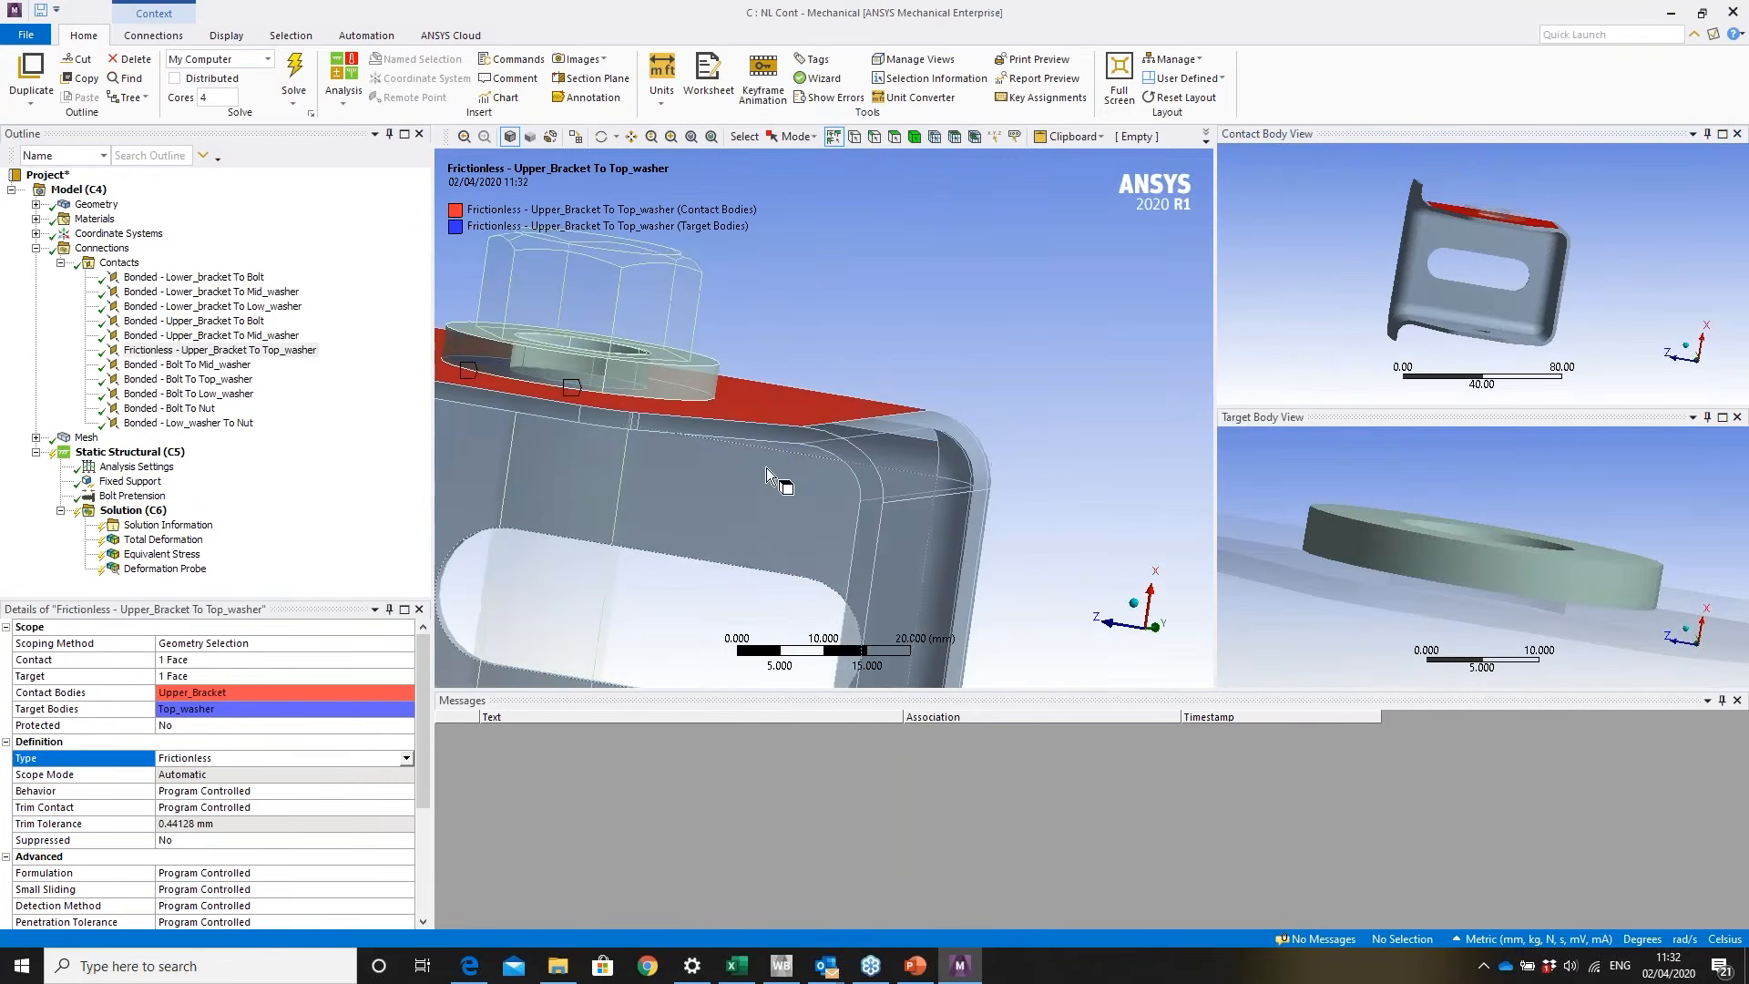
pyautogui.click(232, 322)
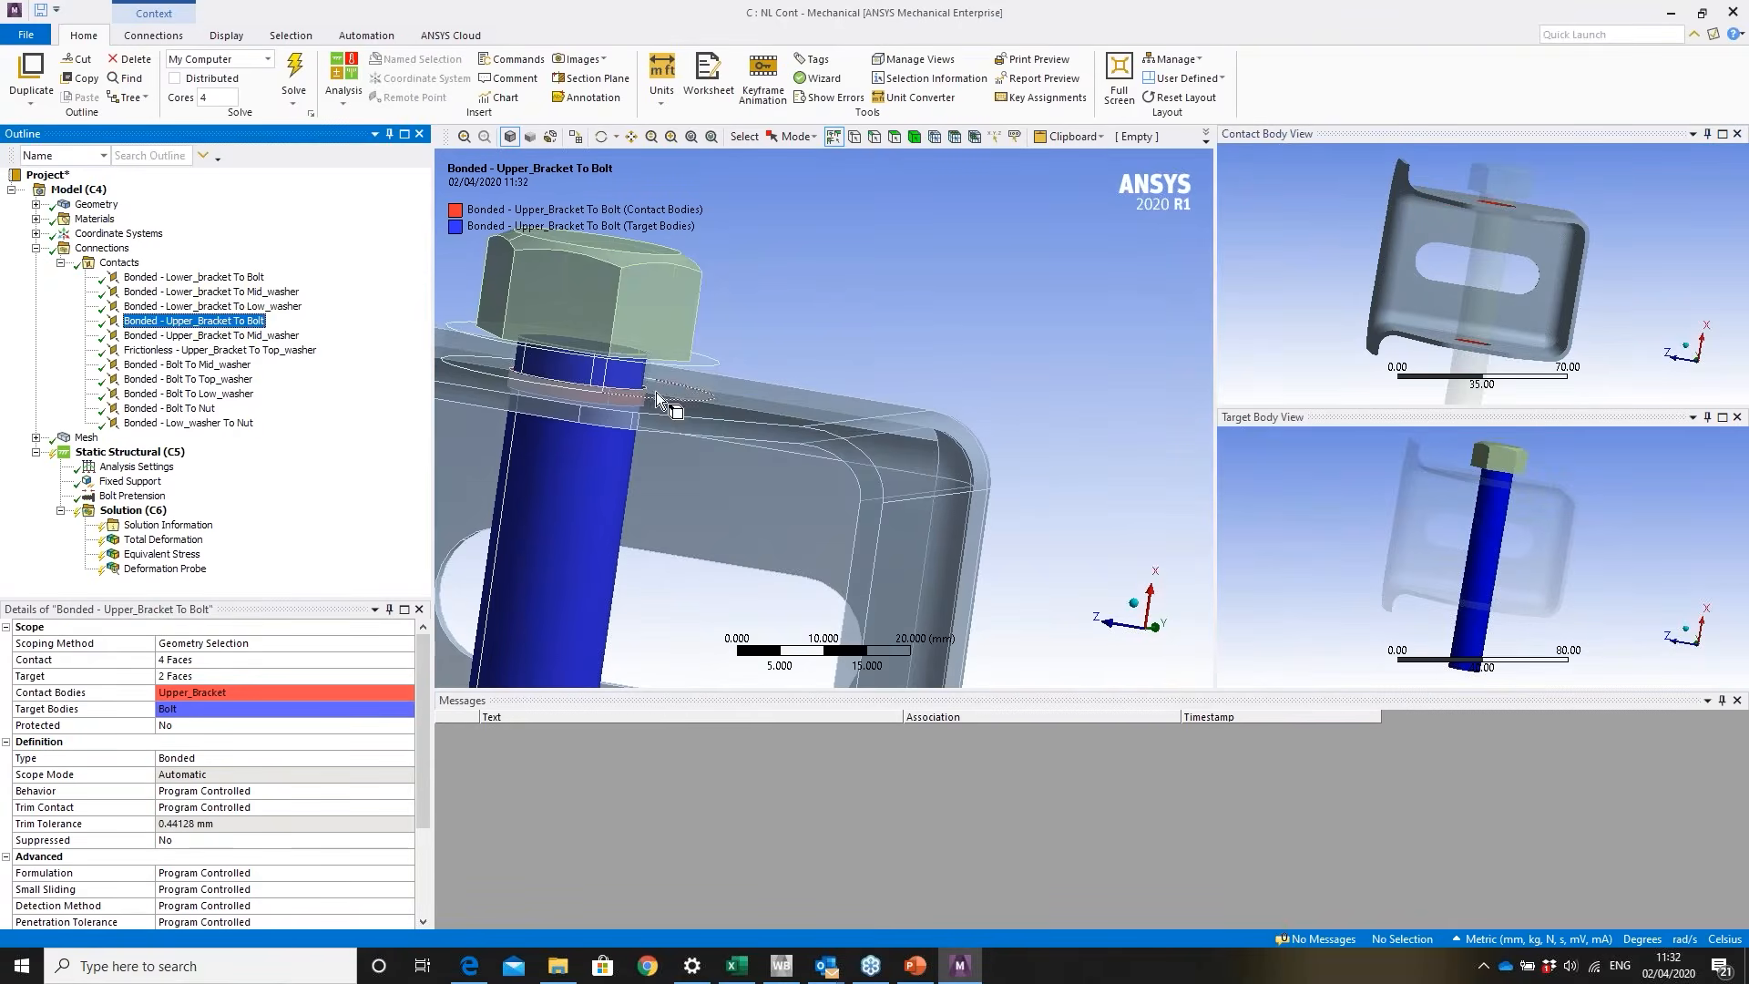
pyautogui.moveTo(656, 392); pyautogui.dragTo(703, 397, button='middle')
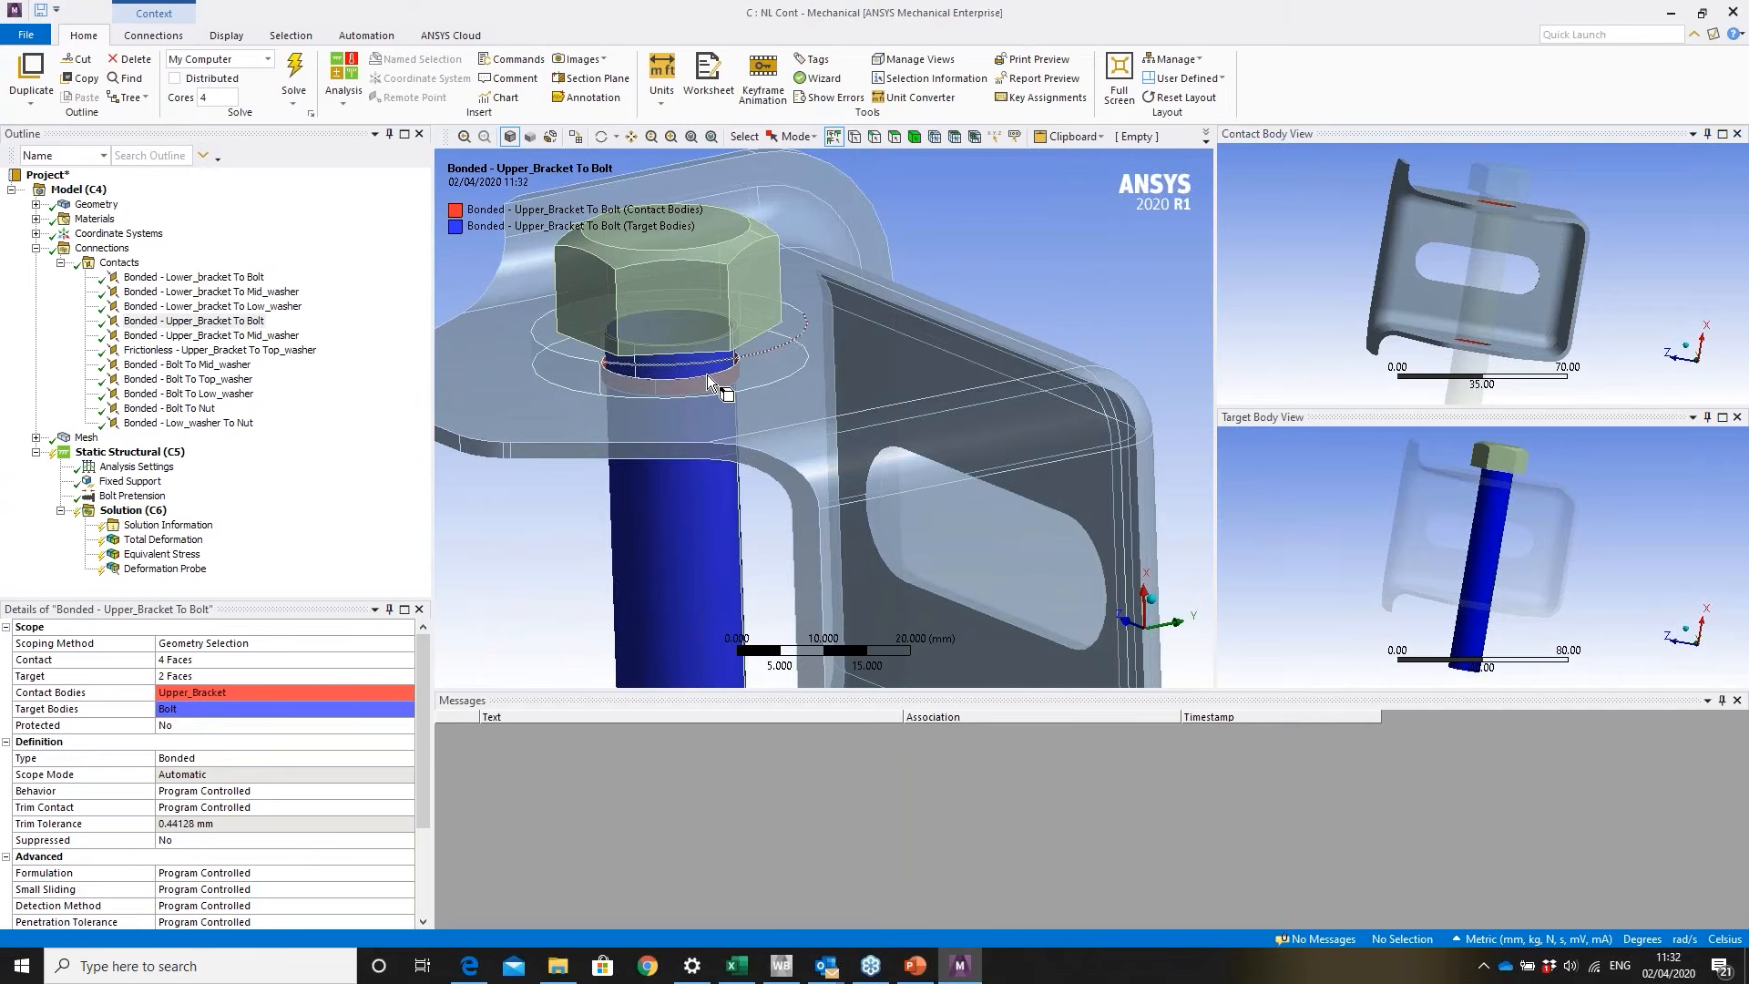
pyautogui.click(379, 759)
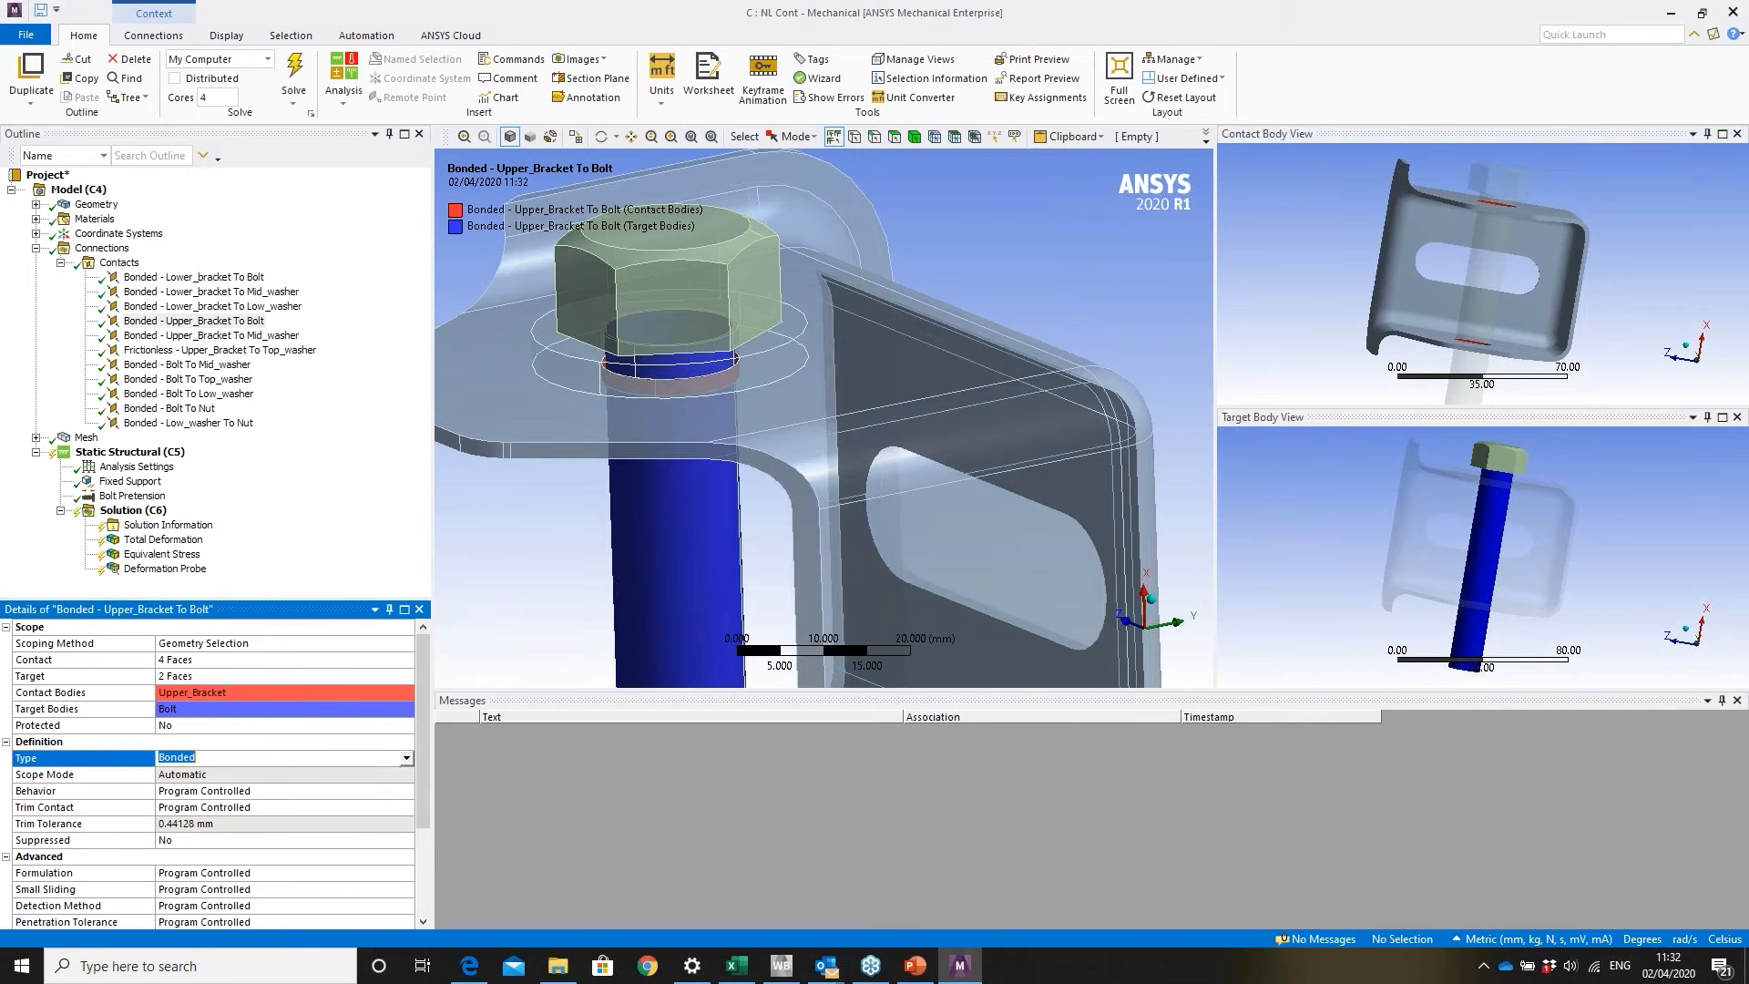
pyautogui.click(405, 758)
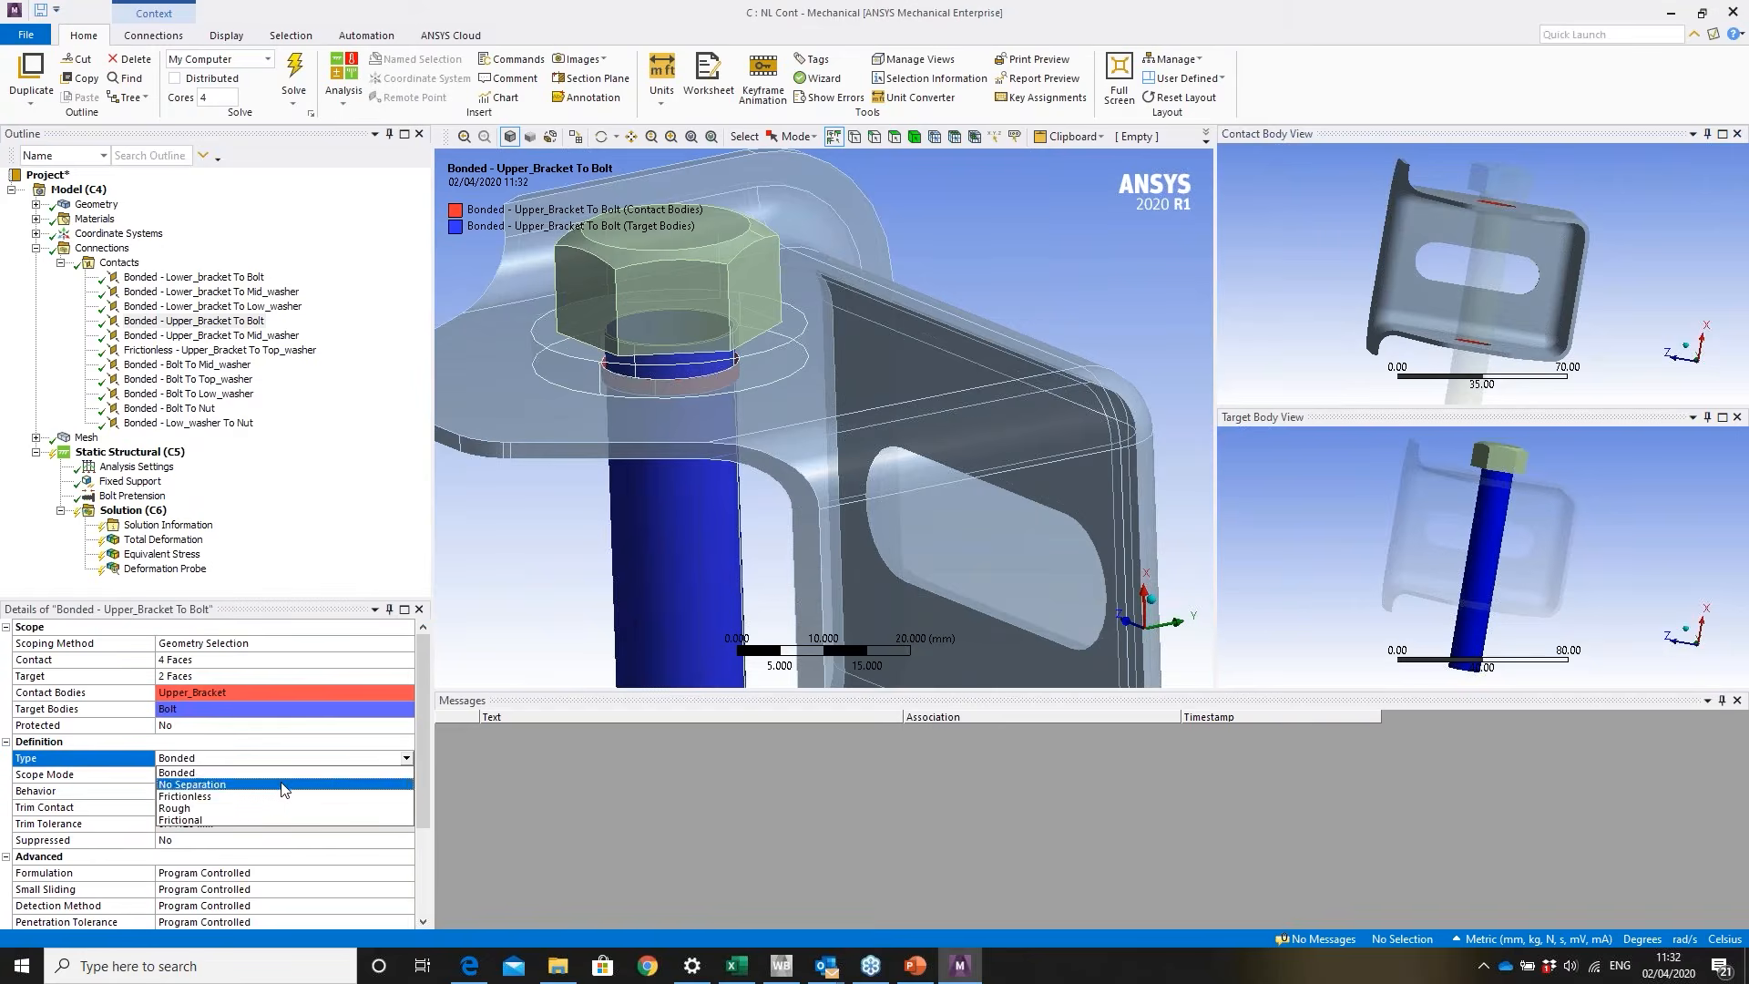
pyautogui.click(288, 803)
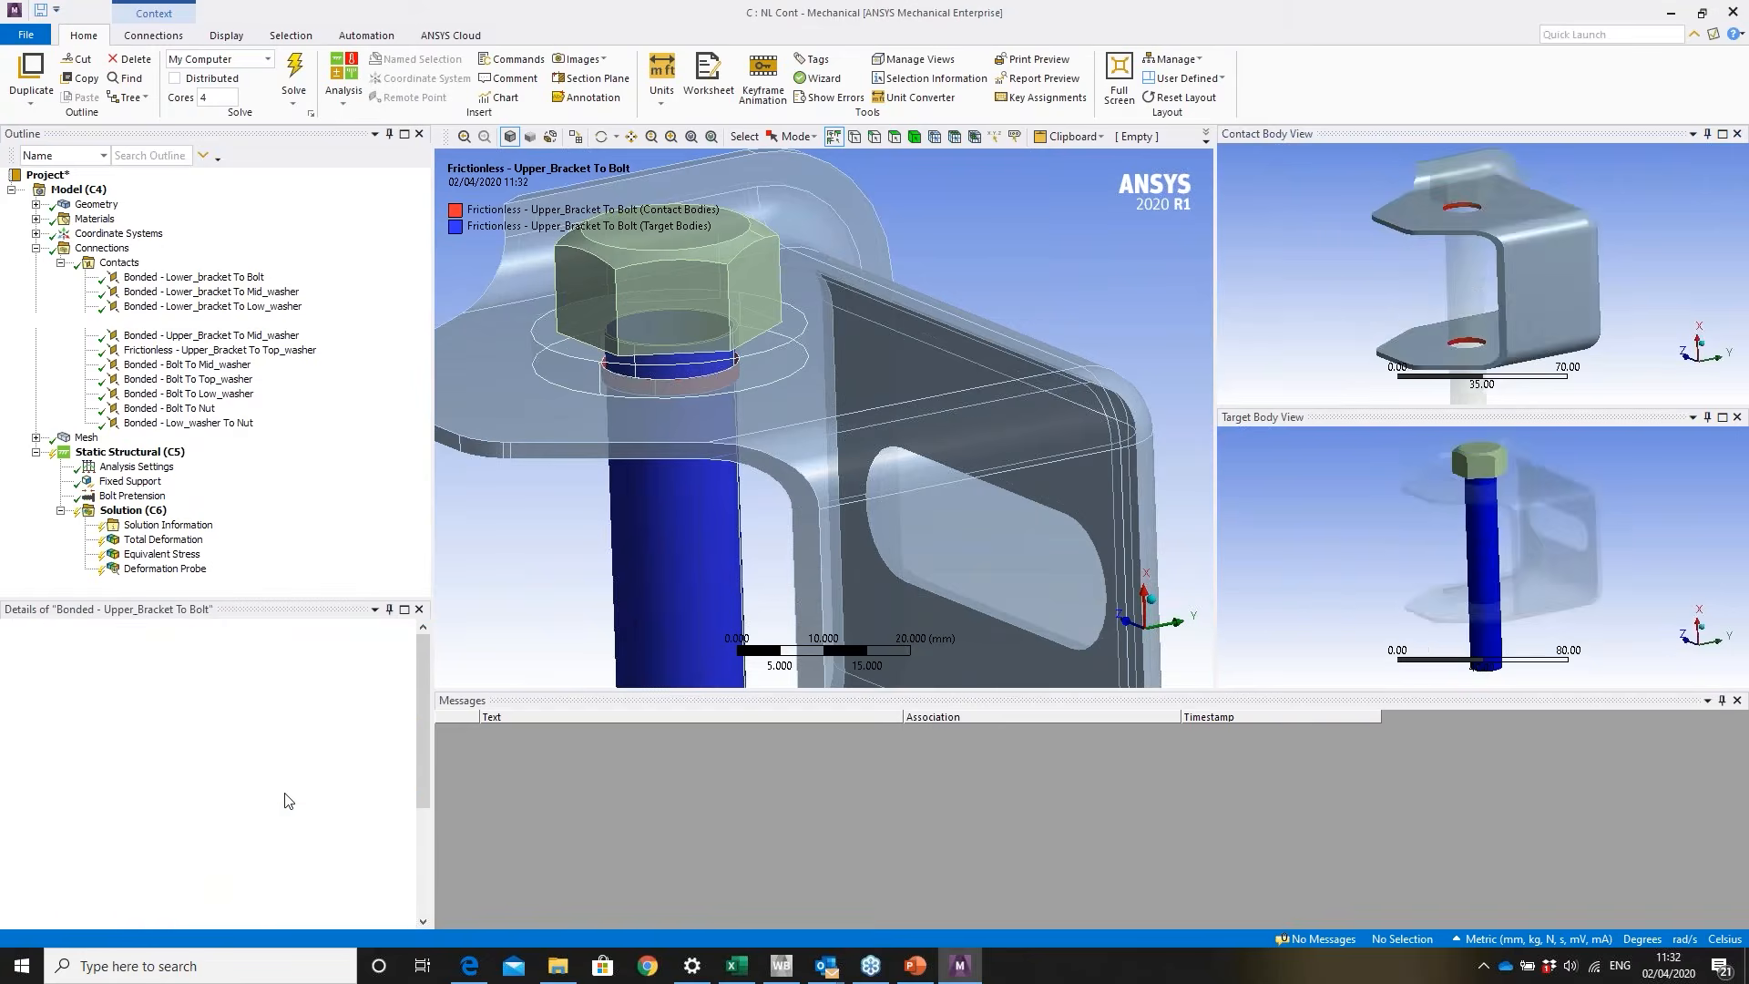
pyautogui.click(369, 469)
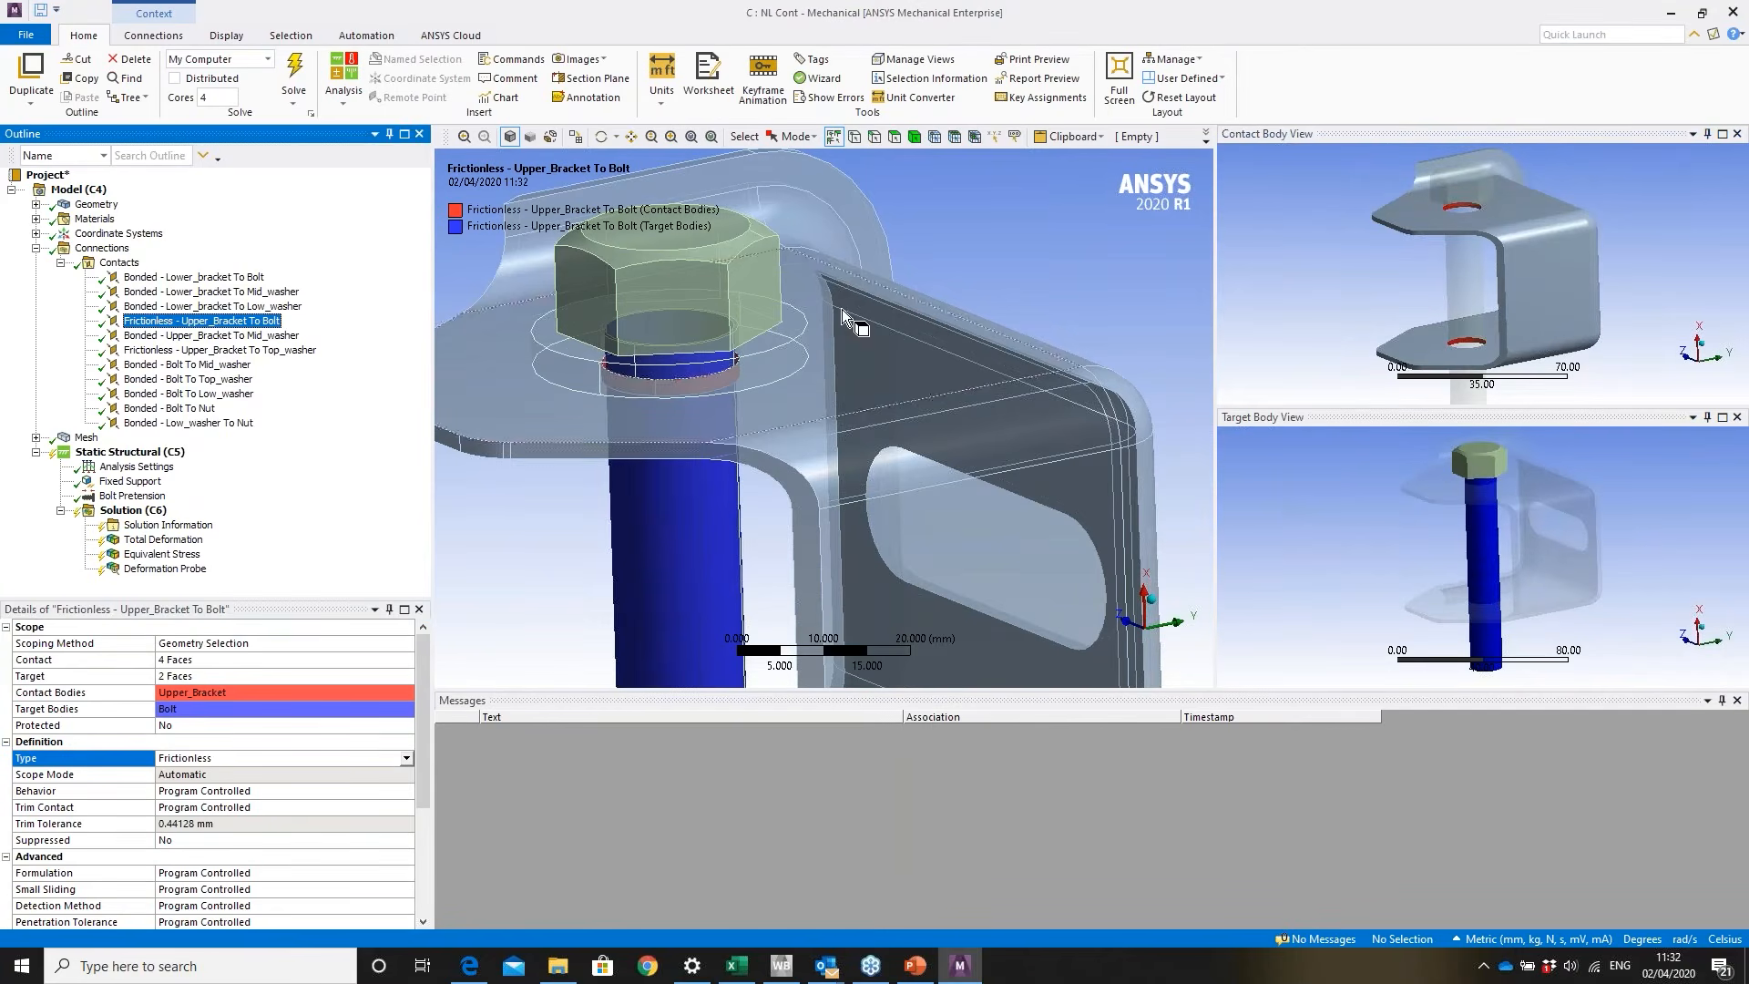
# - Solve the NL Cont model and set the Solution Information output to Force Convergence
pyautogui.click(711, 138)
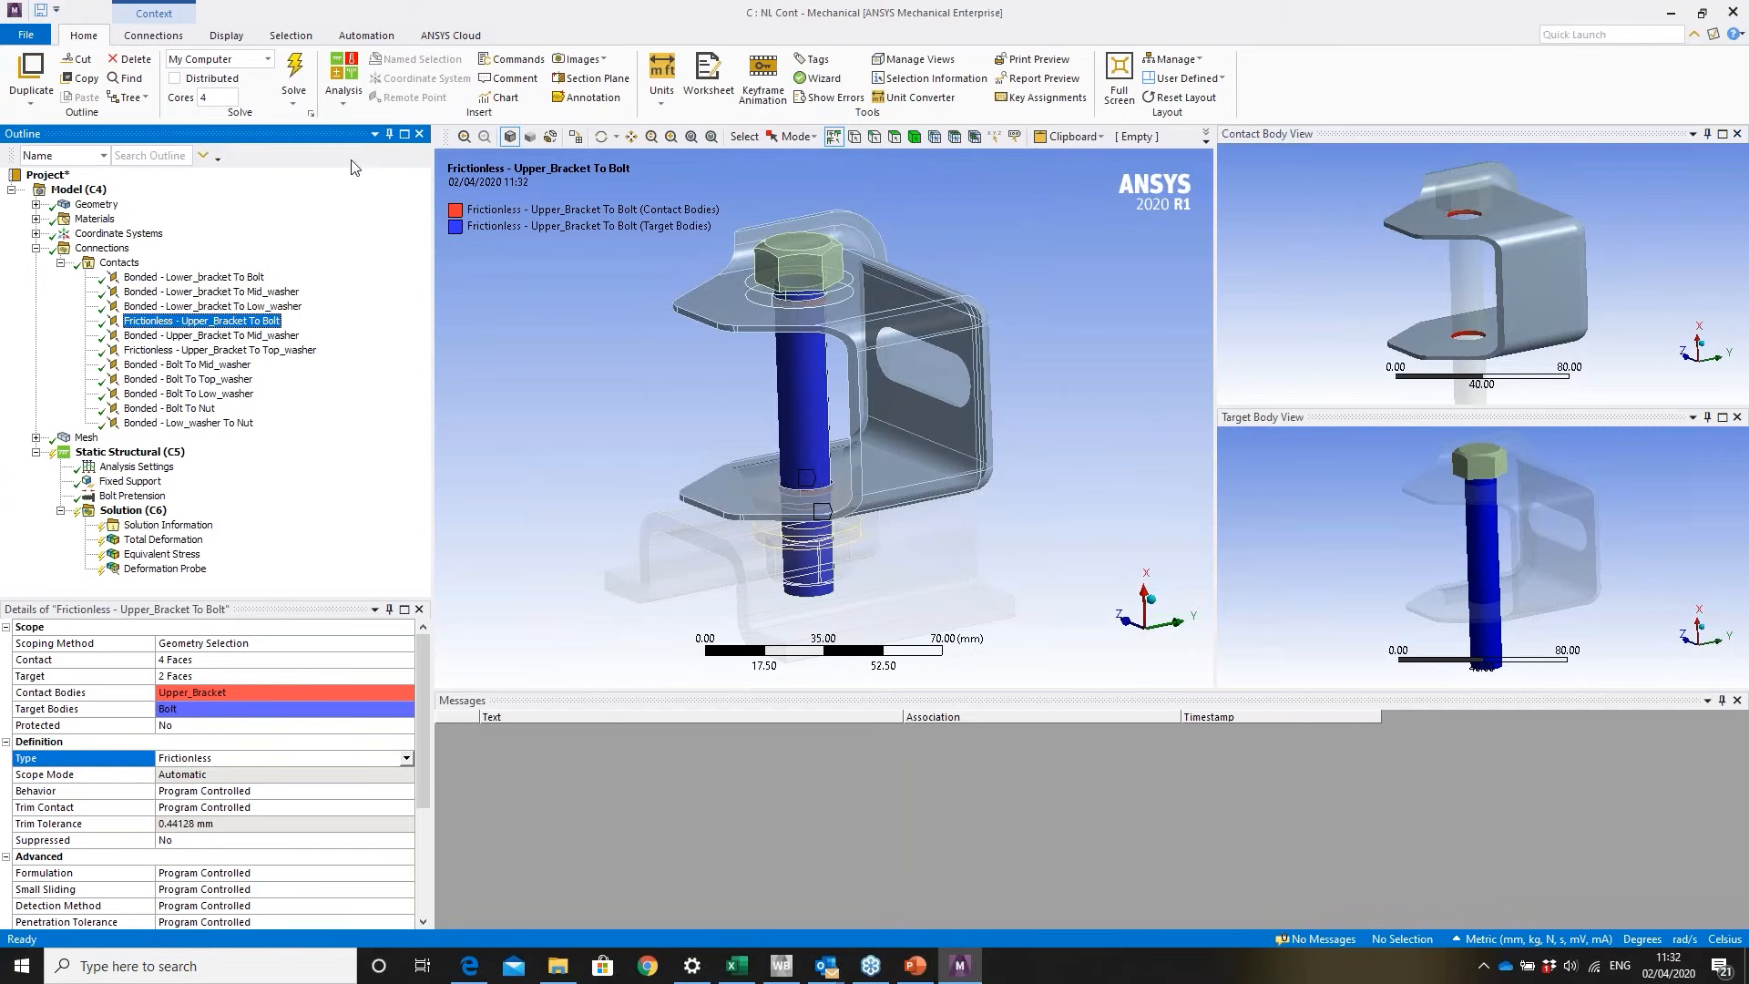
pyautogui.click(293, 74)
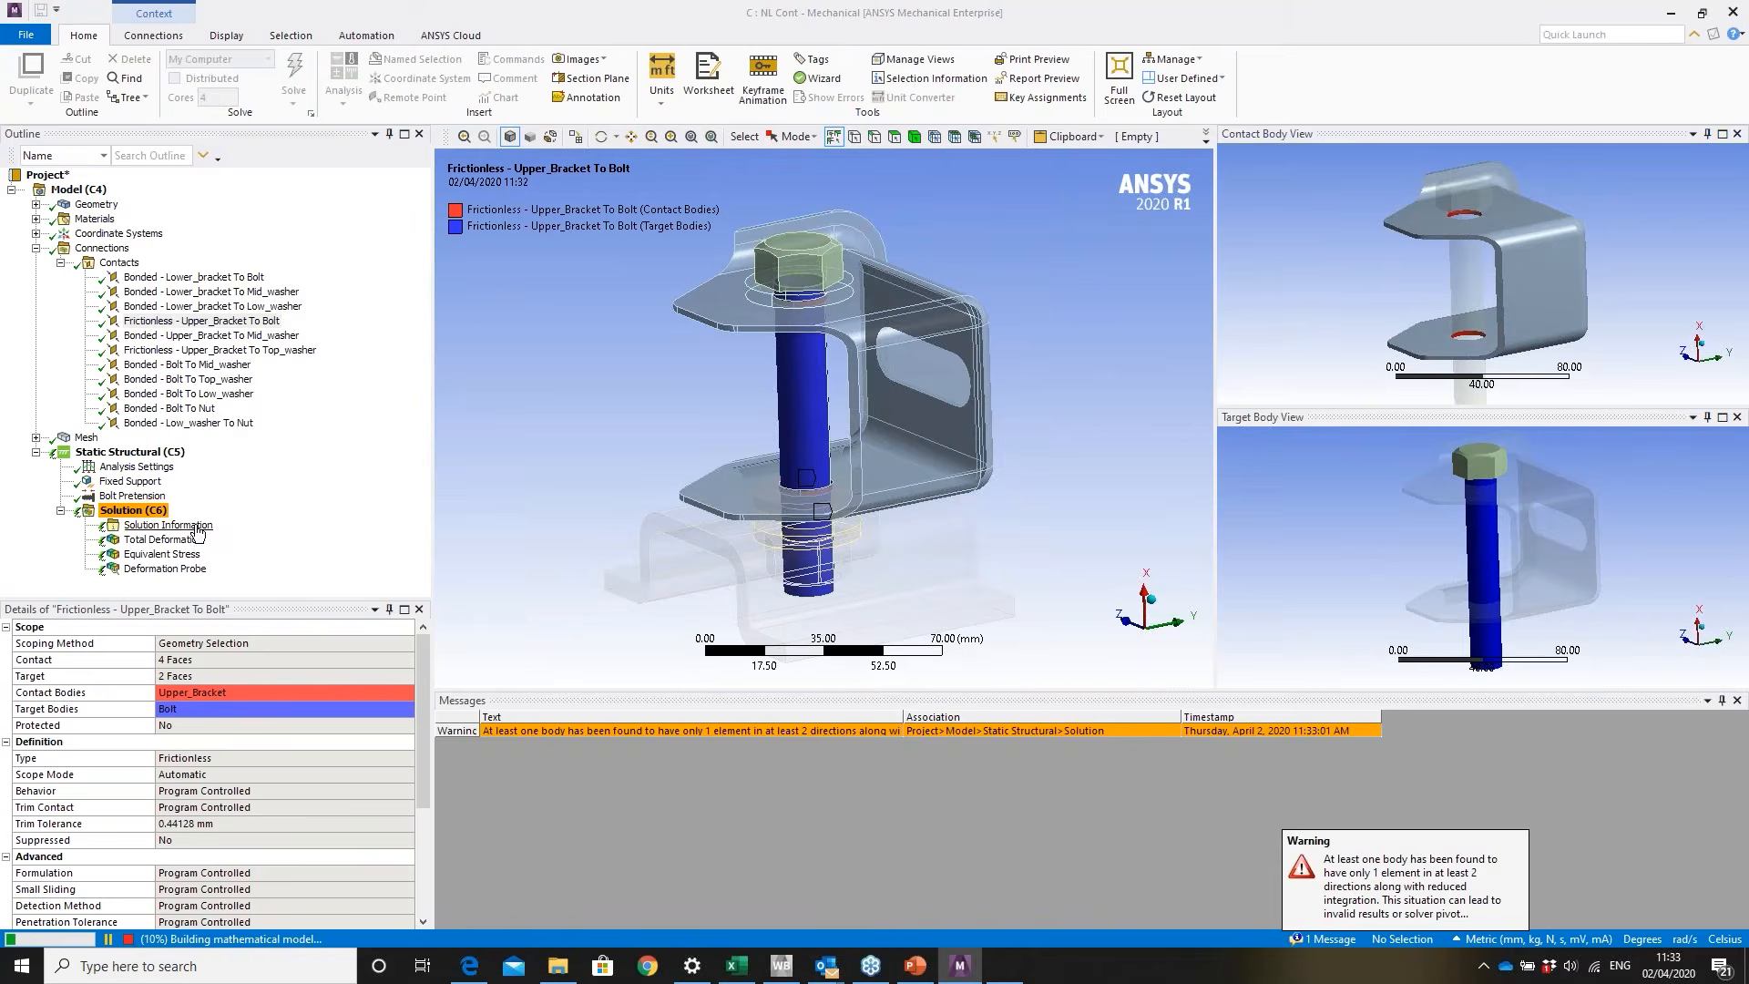
pyautogui.click(169, 524)
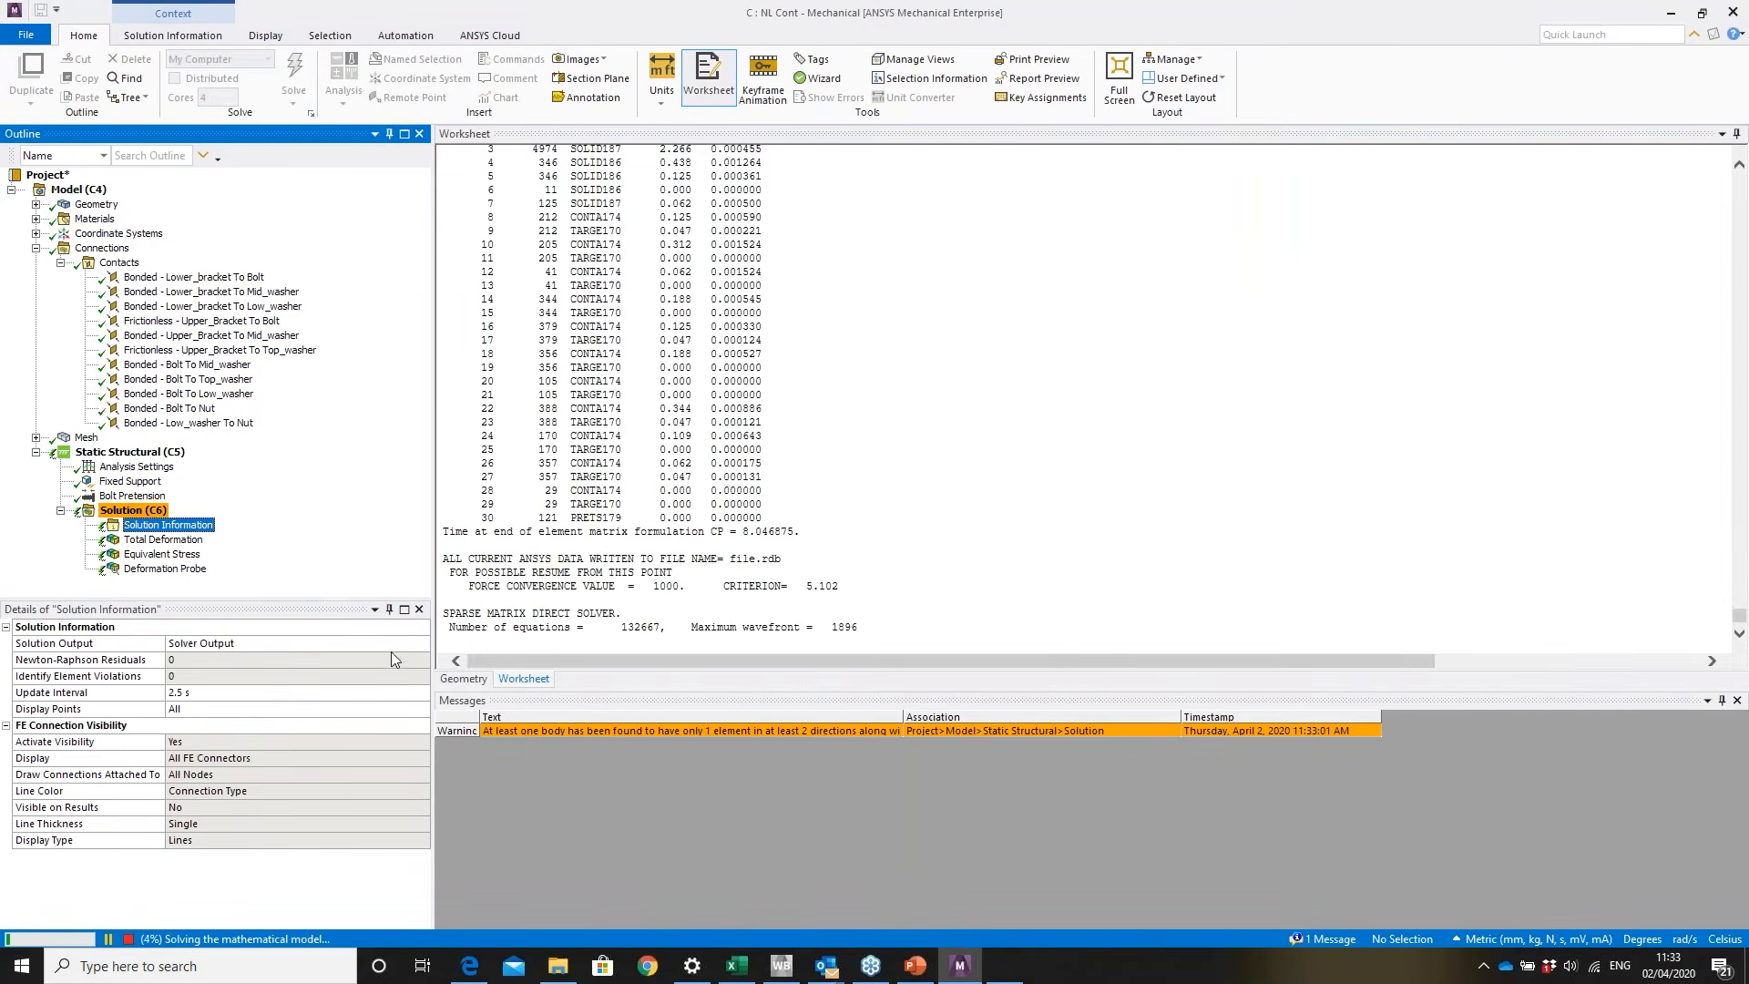
pyautogui.click(422, 645)
pyautogui.click(422, 644)
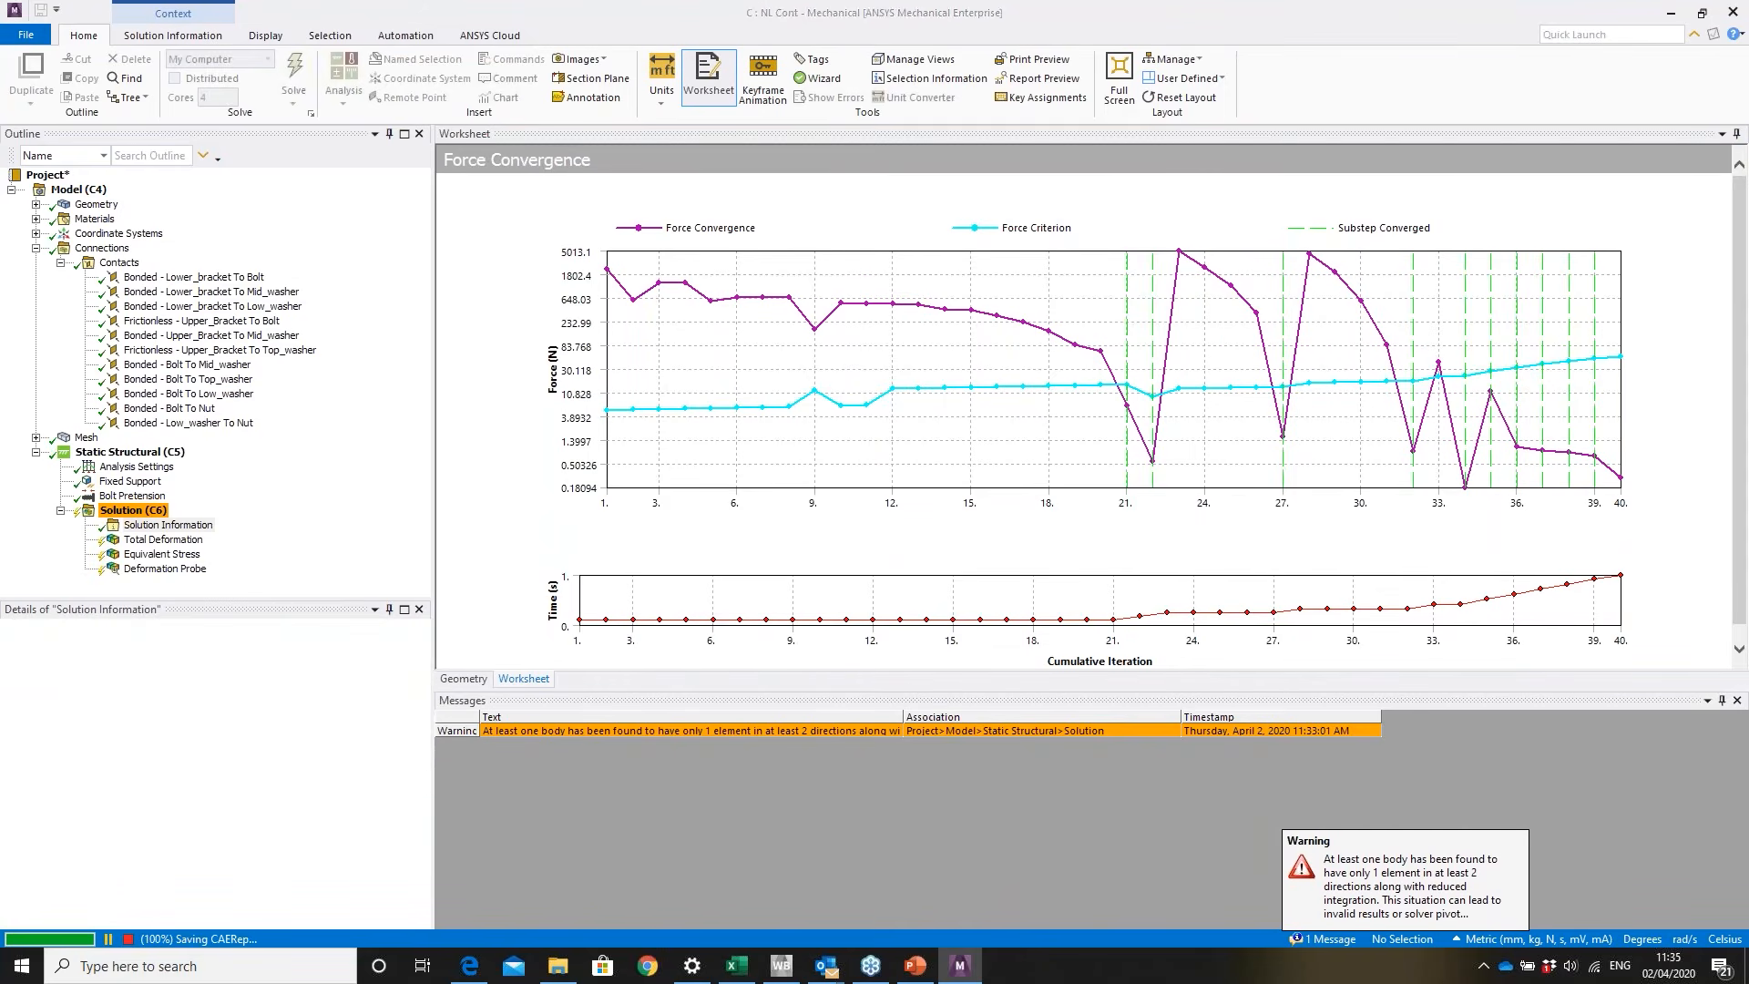
# - Examine the Total Deformation result around the bolt head, top washer and upper bracket for separation and sliding
pyautogui.click(165, 540)
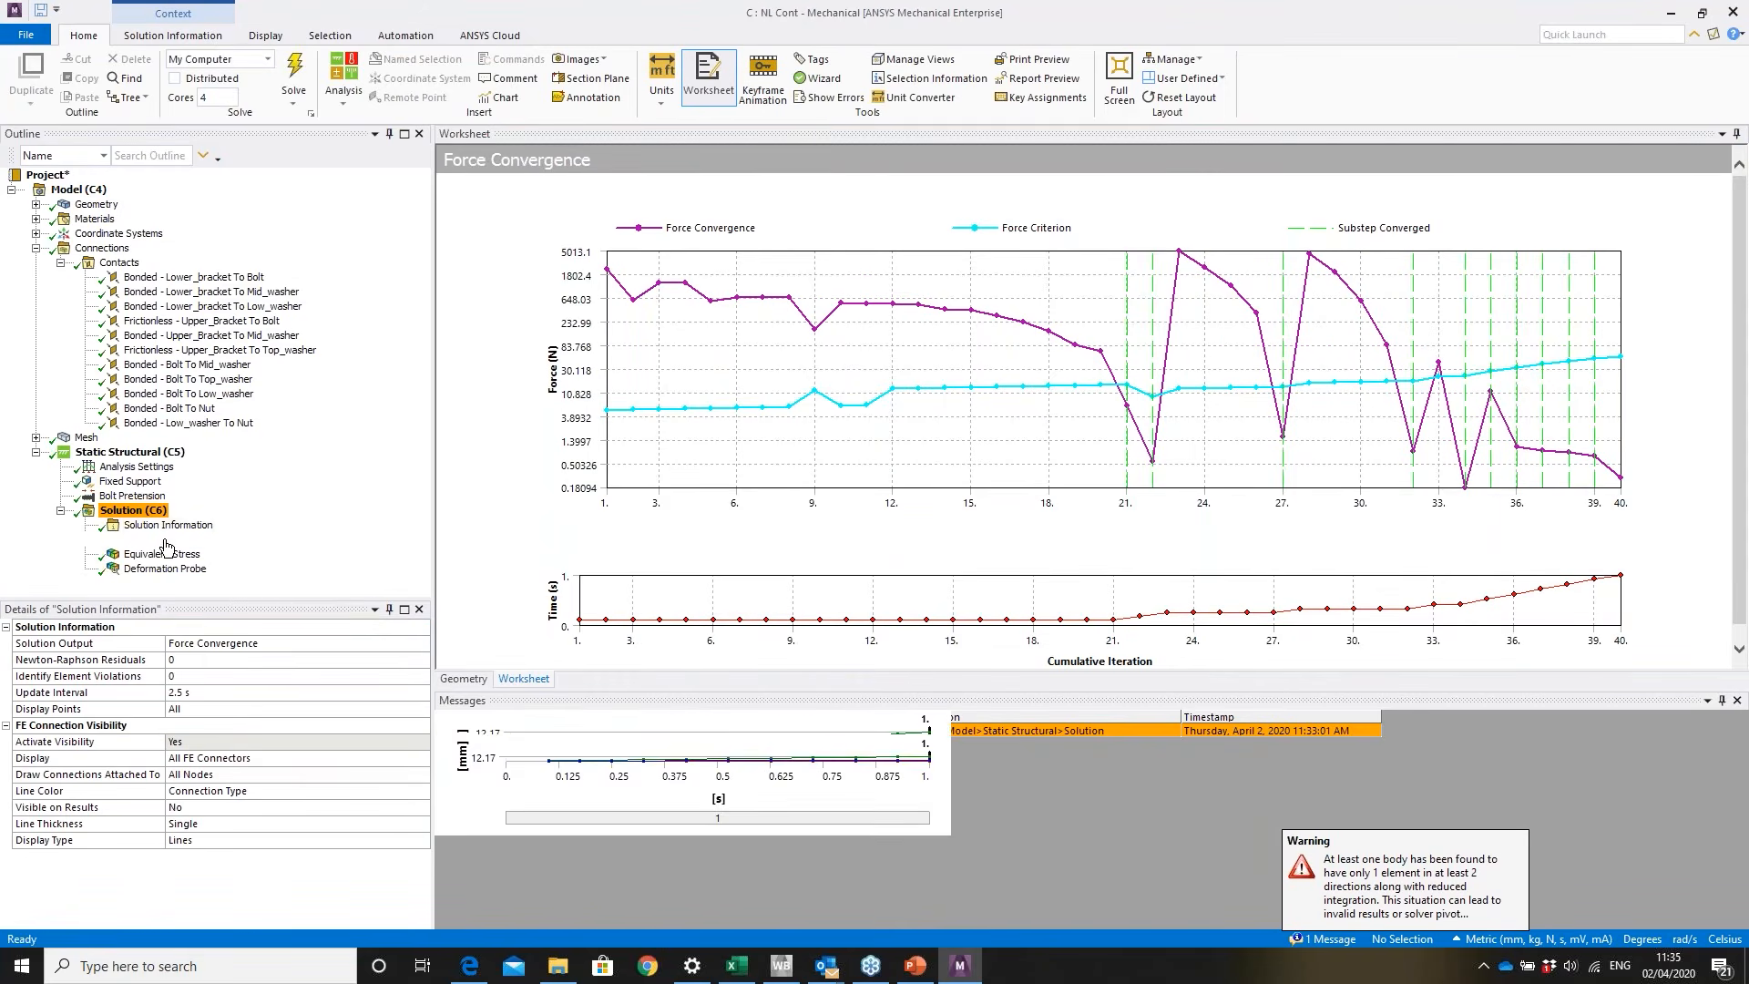
pyautogui.moveTo(1150, 417); pyautogui.dragTo(937, 242, button='middle')
pyautogui.moveTo(937, 241); pyautogui.dragTo(1166, 404, button='right')
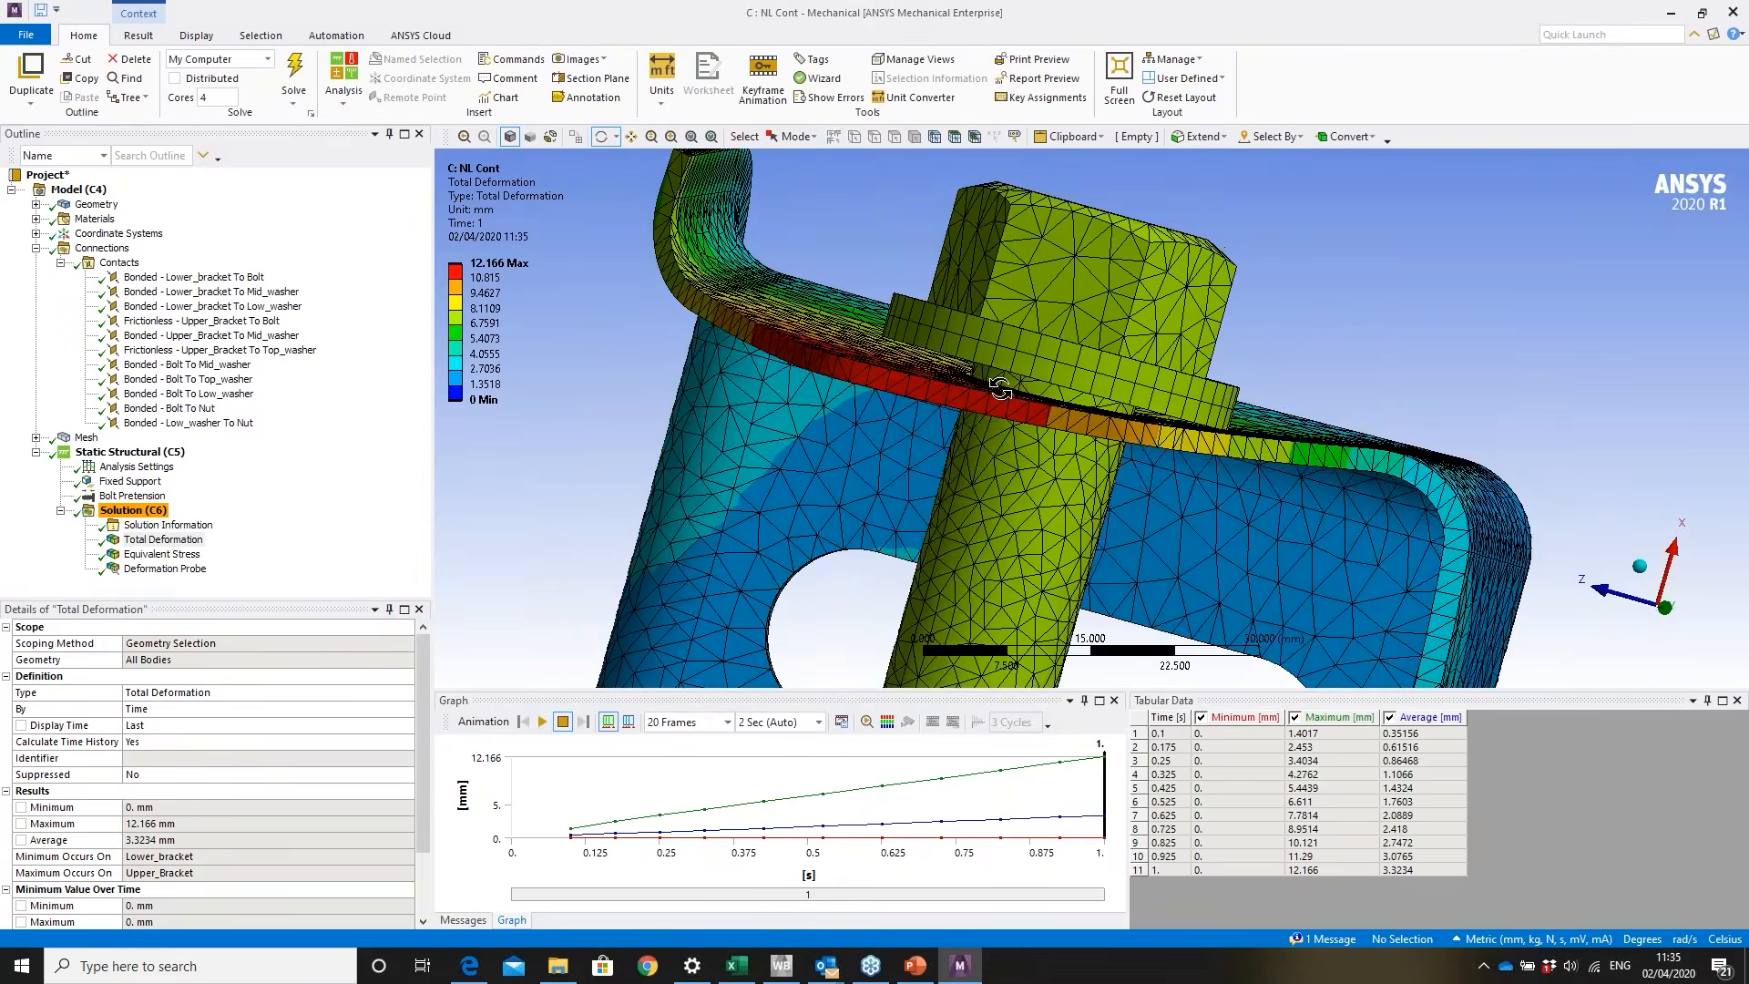
pyautogui.moveTo(1000, 393); pyautogui.dragTo(1017, 298, button='middle')
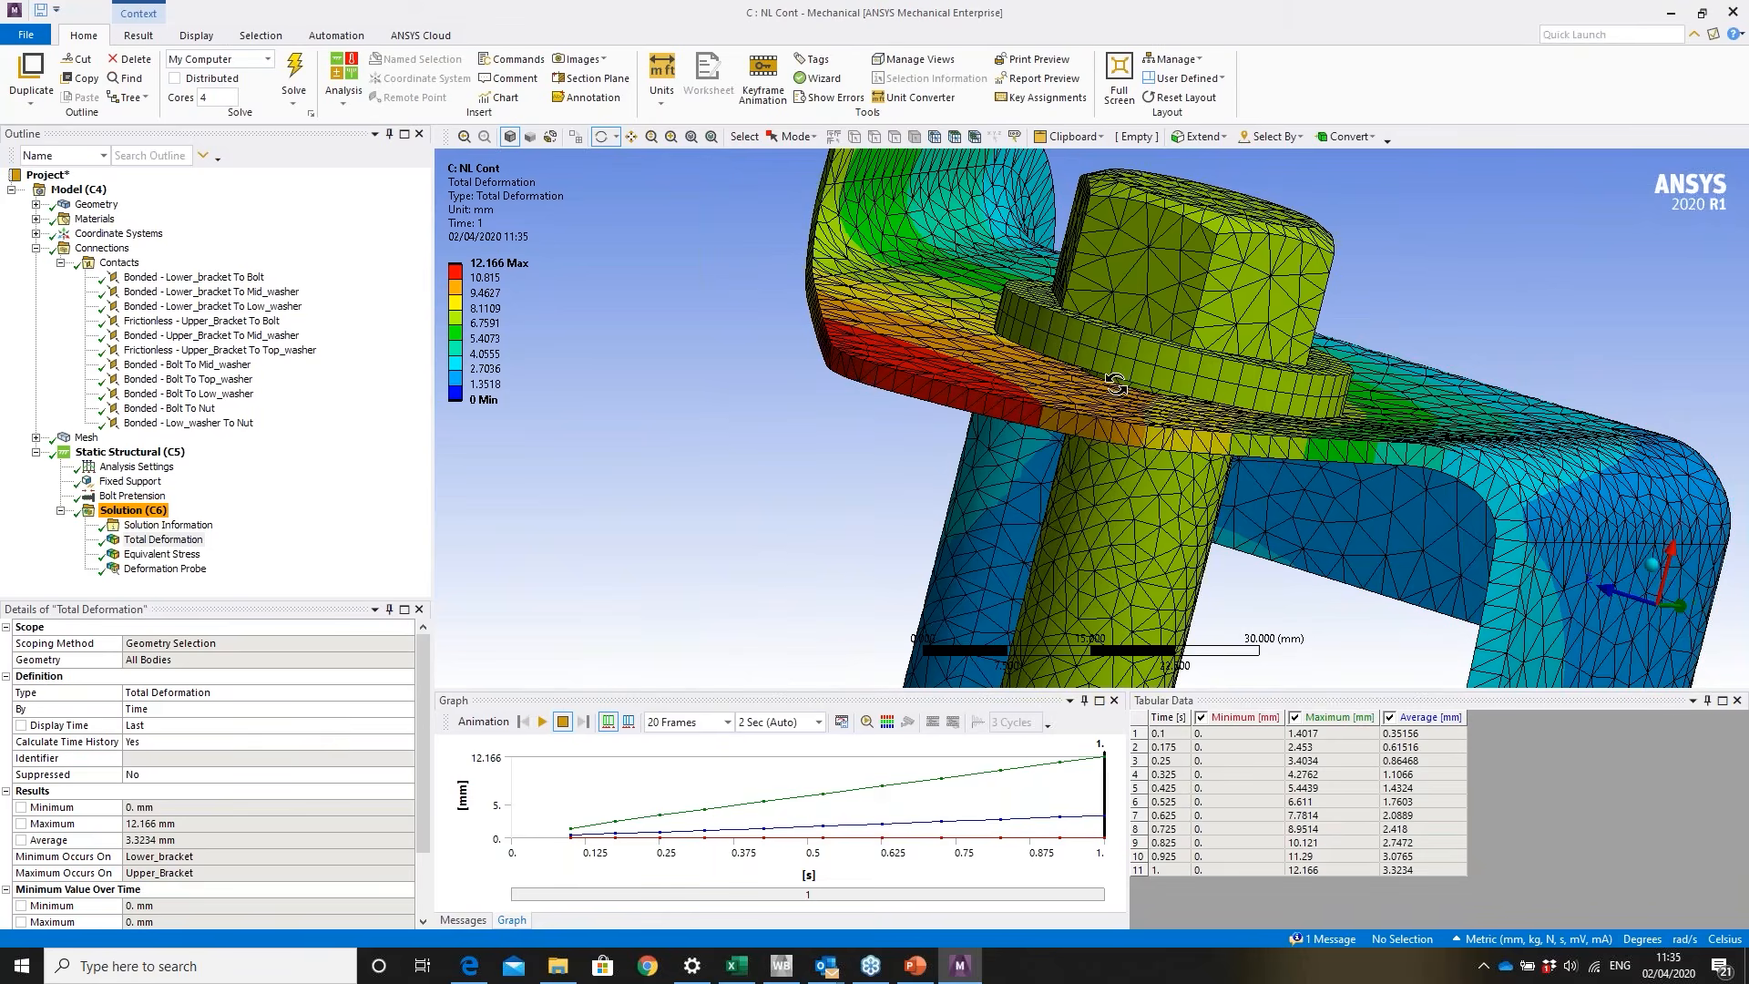
pyautogui.moveTo(1117, 383); pyautogui.dragTo(1331, 404, button='middle')
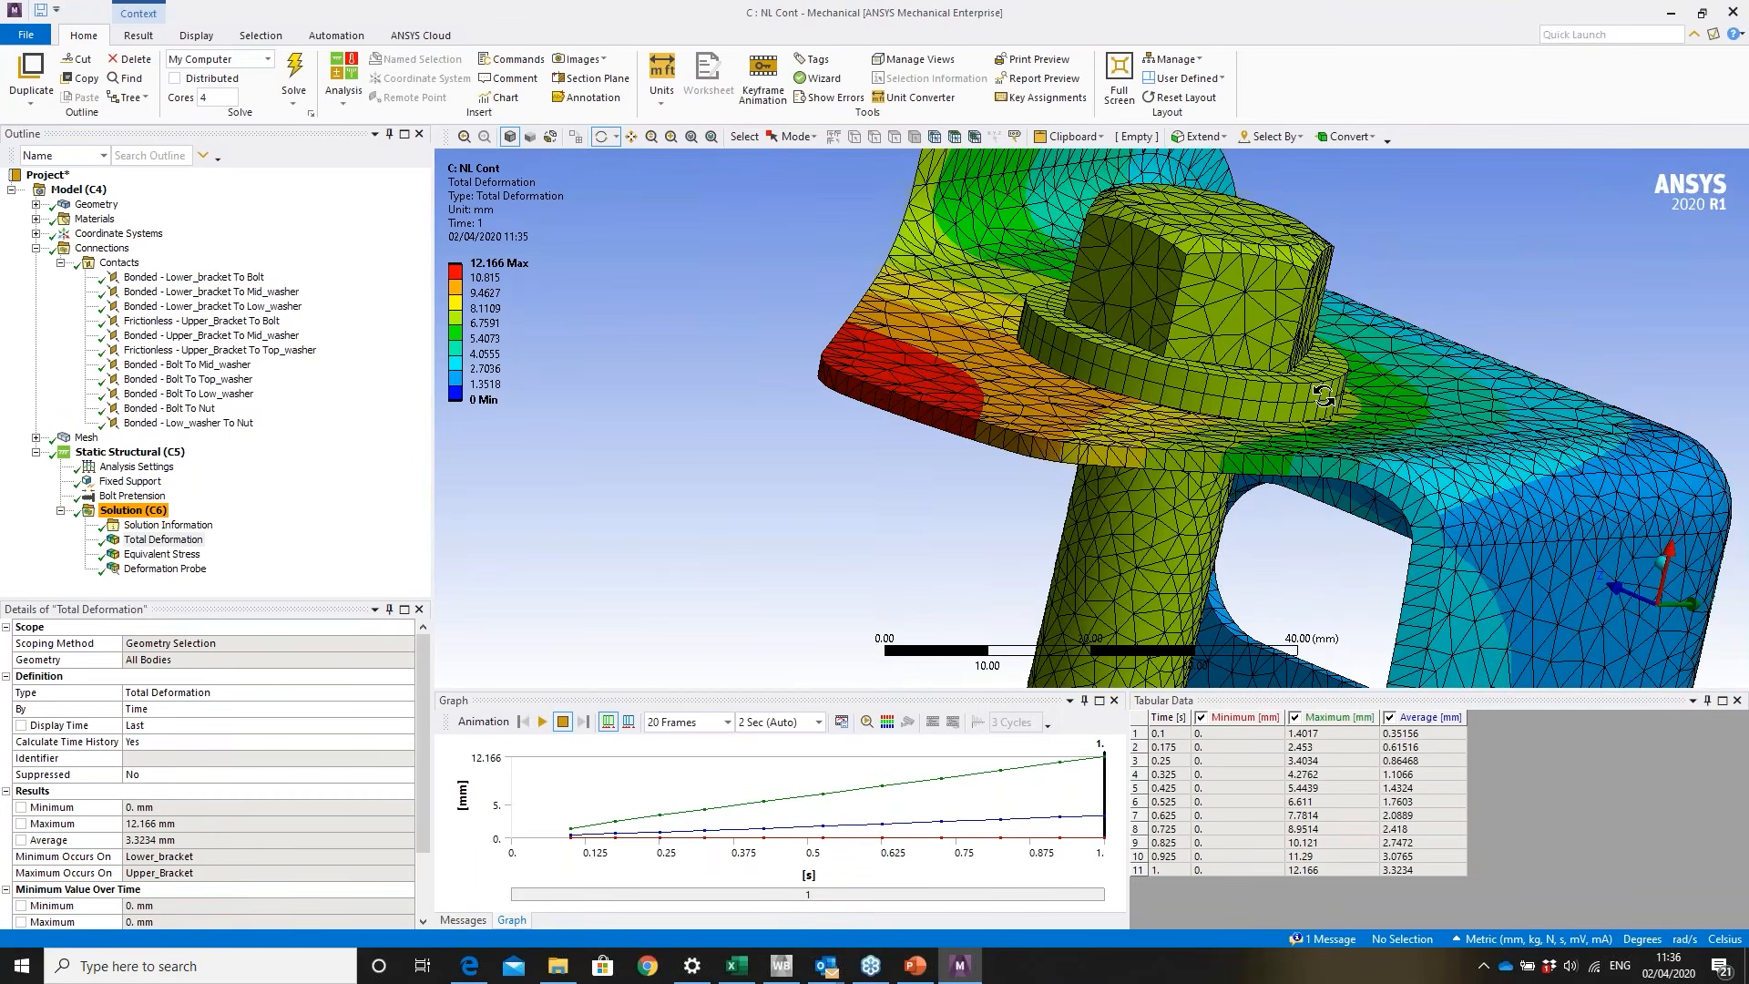
pyautogui.moveTo(1331, 402); pyautogui.dragTo(1373, 383, button='middle')
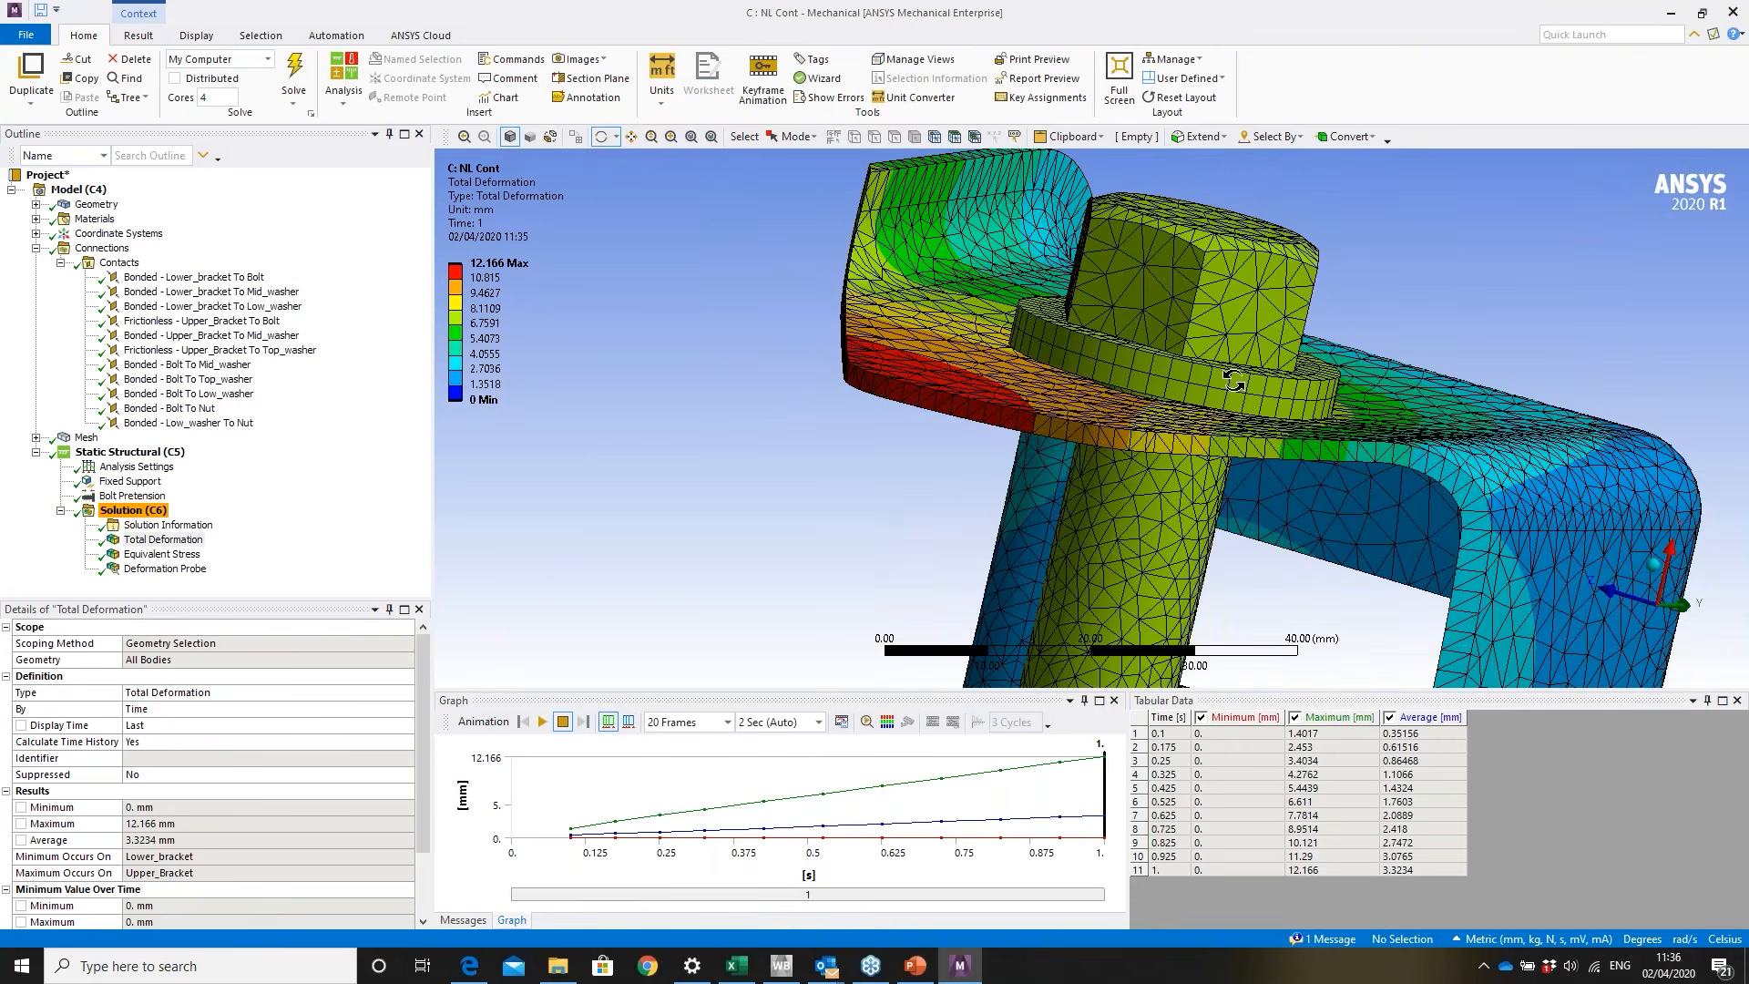
pyautogui.click(1301, 375)
pyautogui.moveTo(1318, 378); pyautogui.dragTo(966, 383, button='middle')
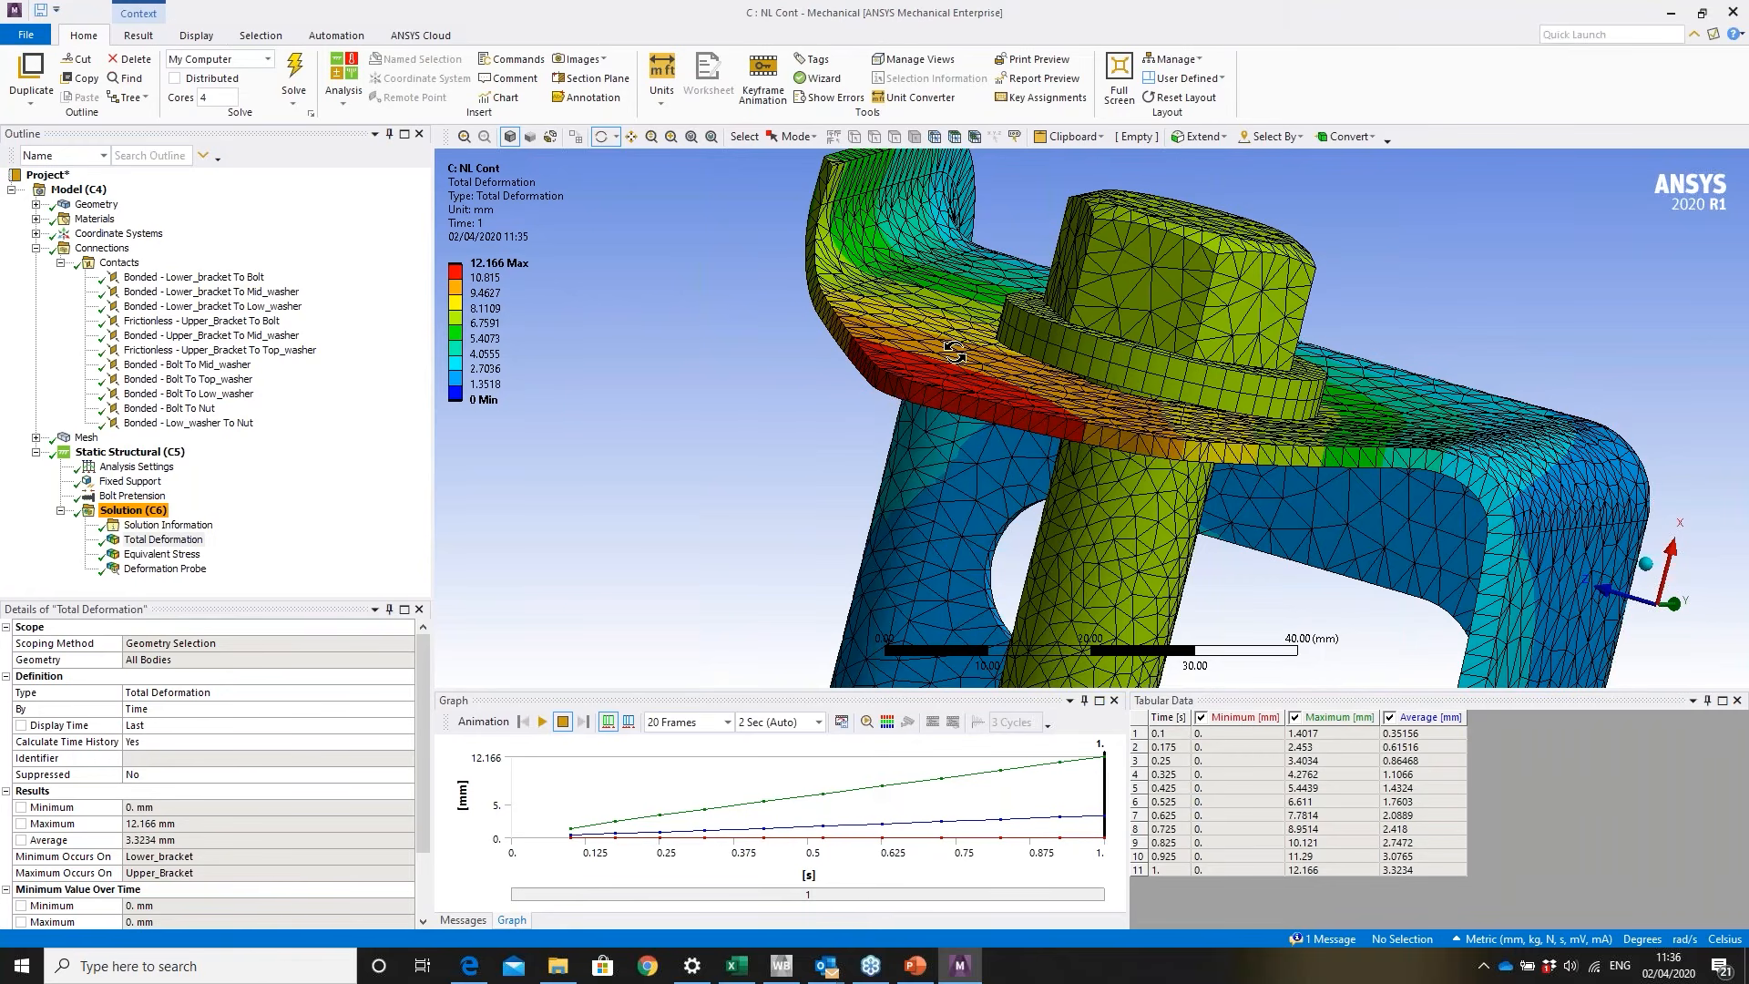
pyautogui.scroll(-5, 954, 352)
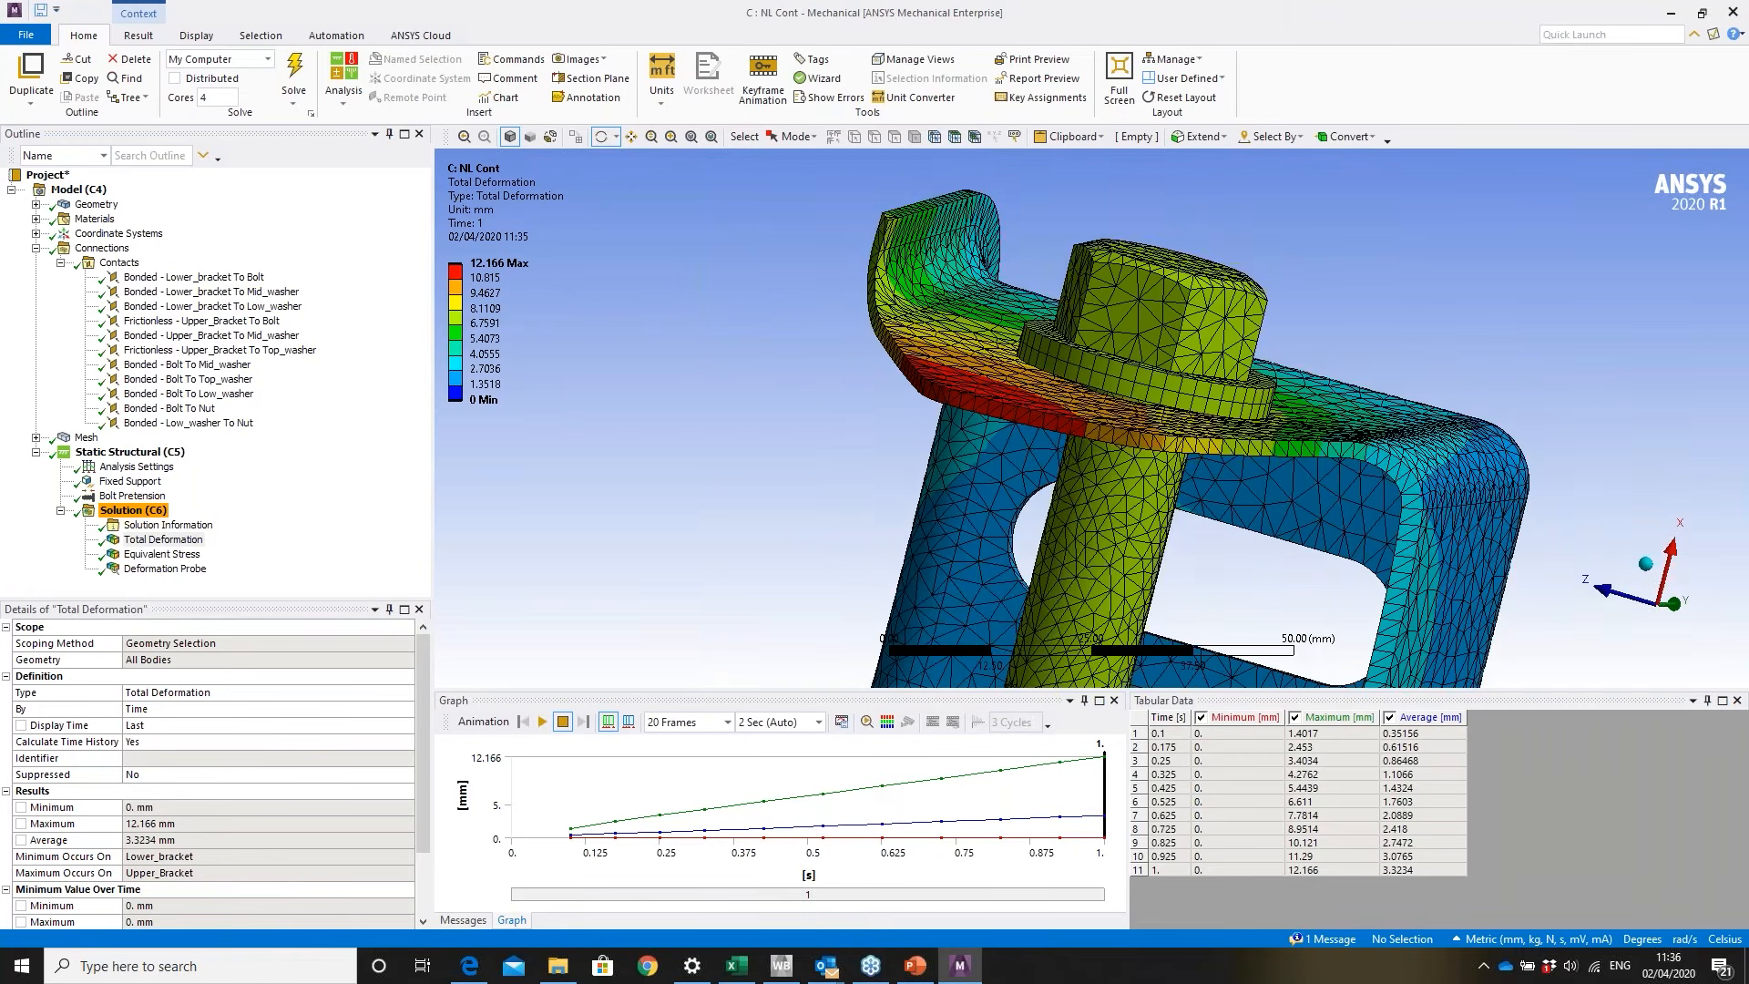
# - Copy the Deformation Probe table into the Excel sheet starting at B28 and label it NL Cont in C27
pyautogui.click(168, 568)
pyautogui.moveTo(1175, 734); pyautogui.dragTo(1256, 872)
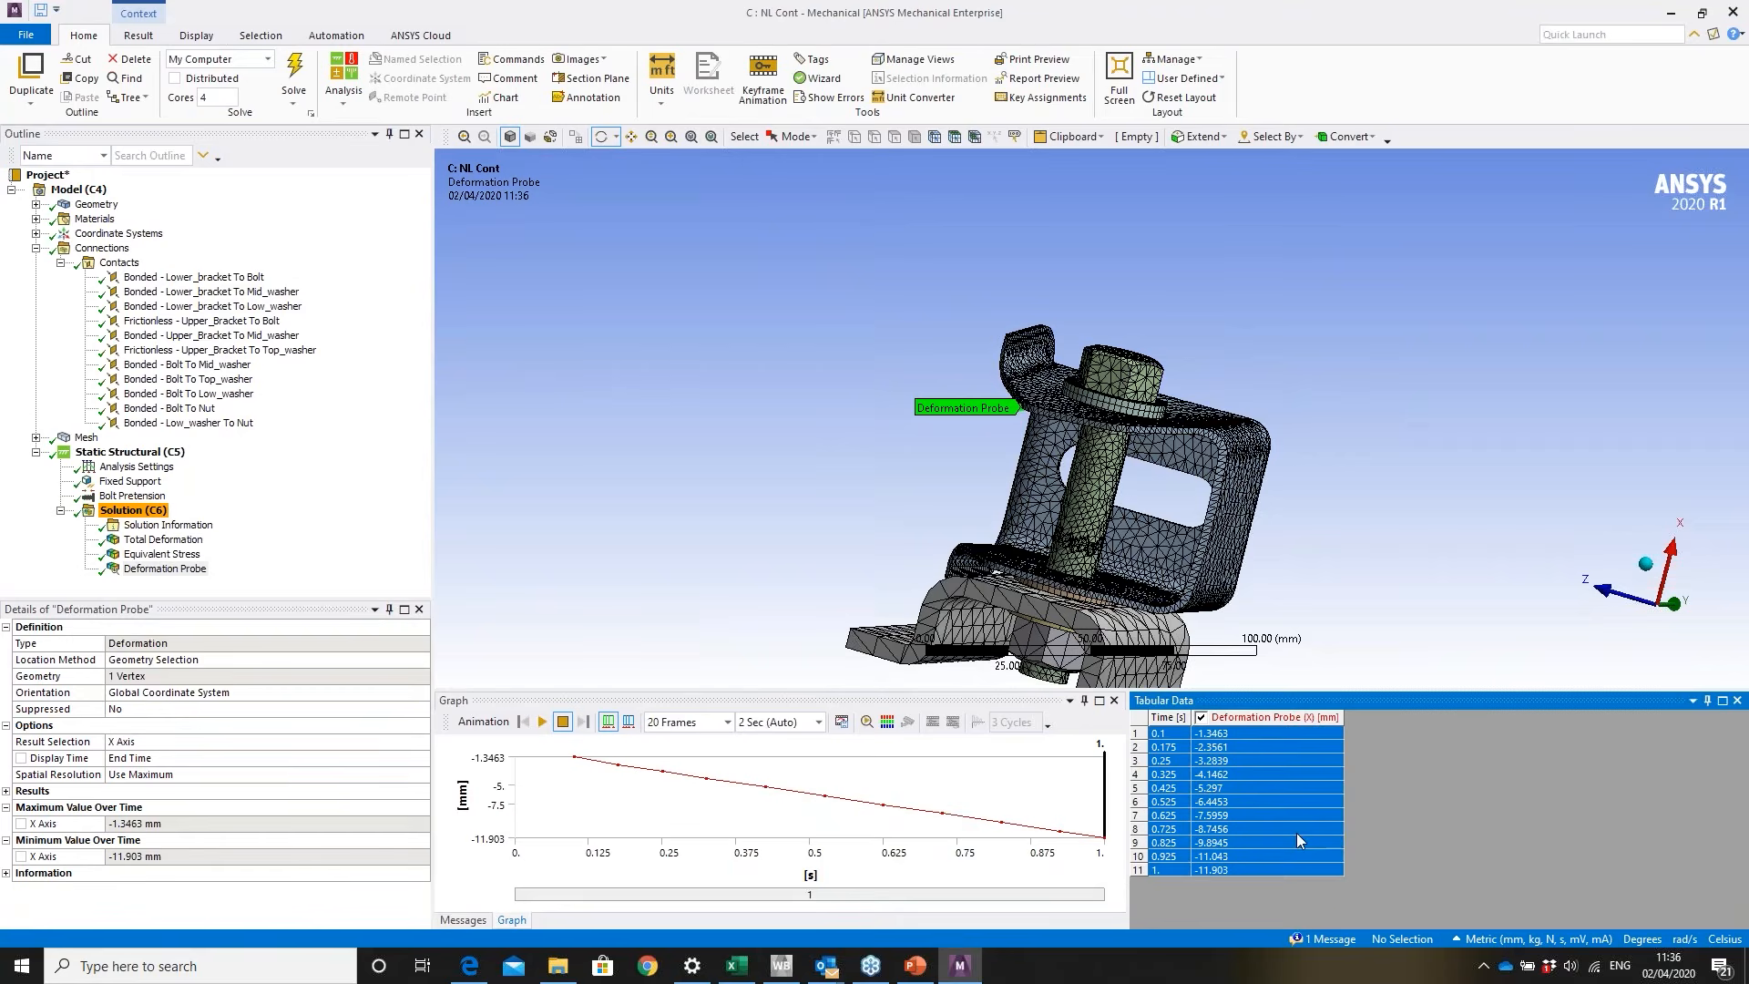
pyautogui.click(738, 968)
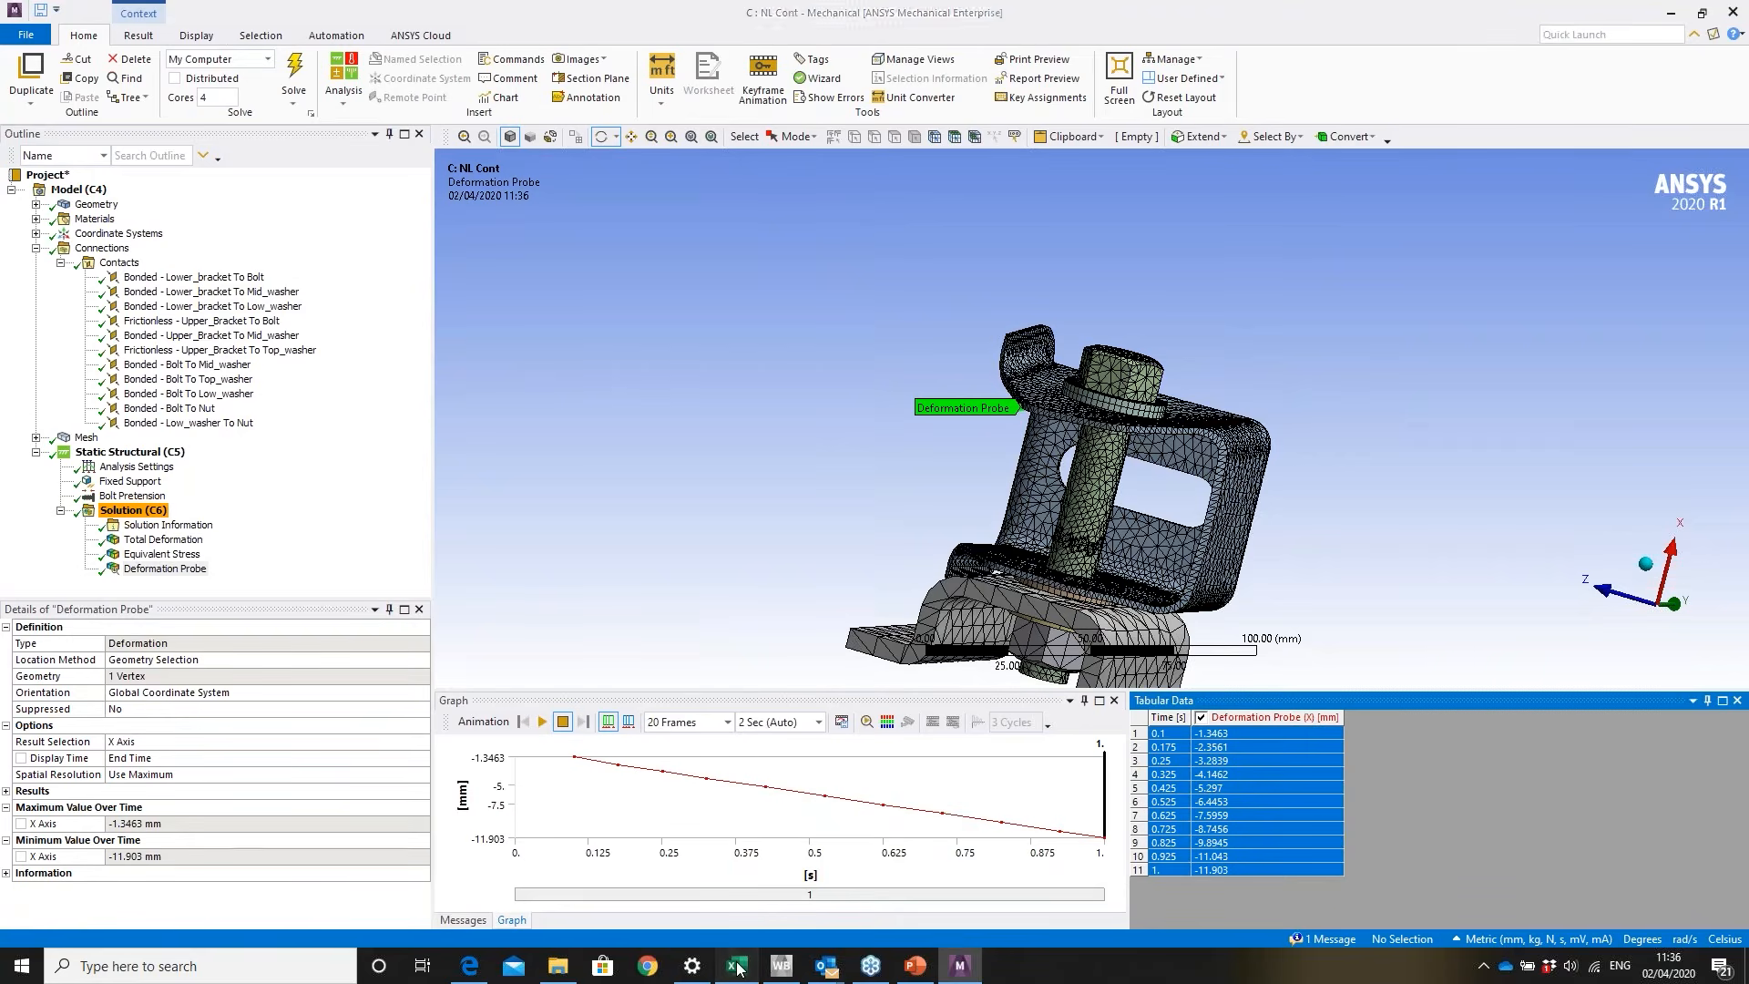
pyautogui.click(132, 714)
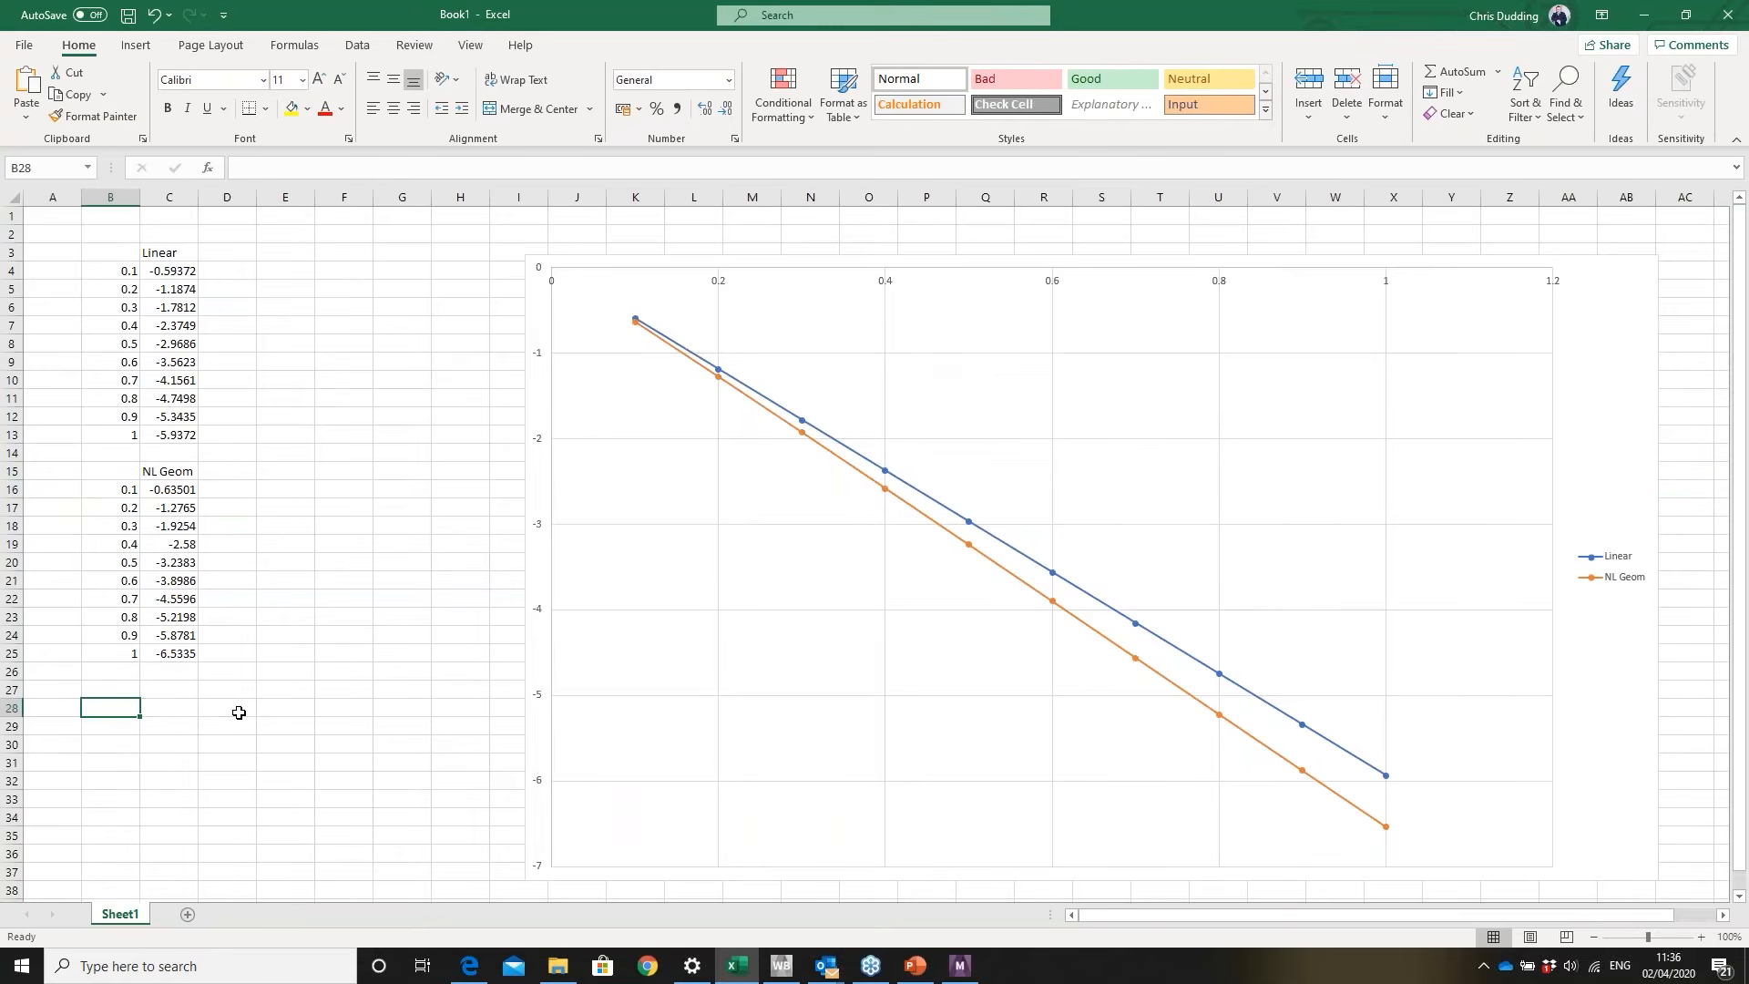
pyautogui.write('0.1\t-1.3463 0.175\t-2.3561 0.25\t-3.2839 0.325\t-4.1462 0.425\t-5.297 0.525\t-6.4453 0.625\t-7.5959 0.725\t-8.7456 0.825\t-9.8945 0.925\t-11.043 1\t-11.903')
pyautogui.click(172, 690)
pyautogui.write('NL Cont')
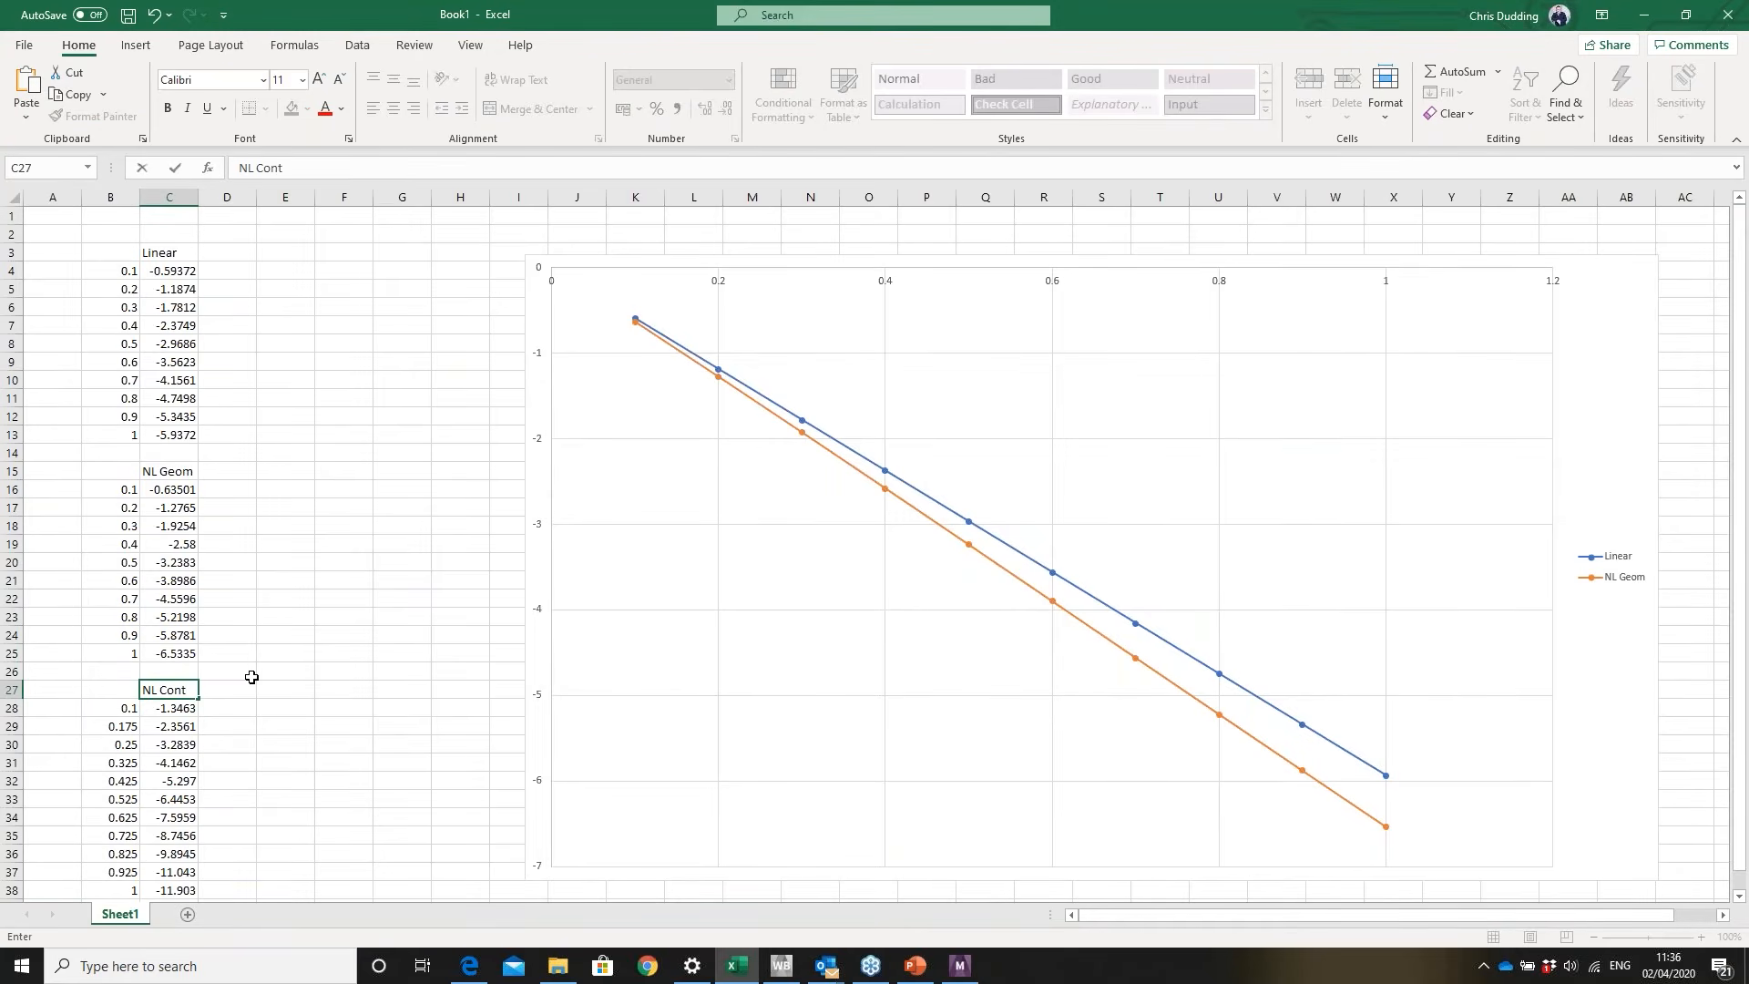
pyautogui.press('Return')
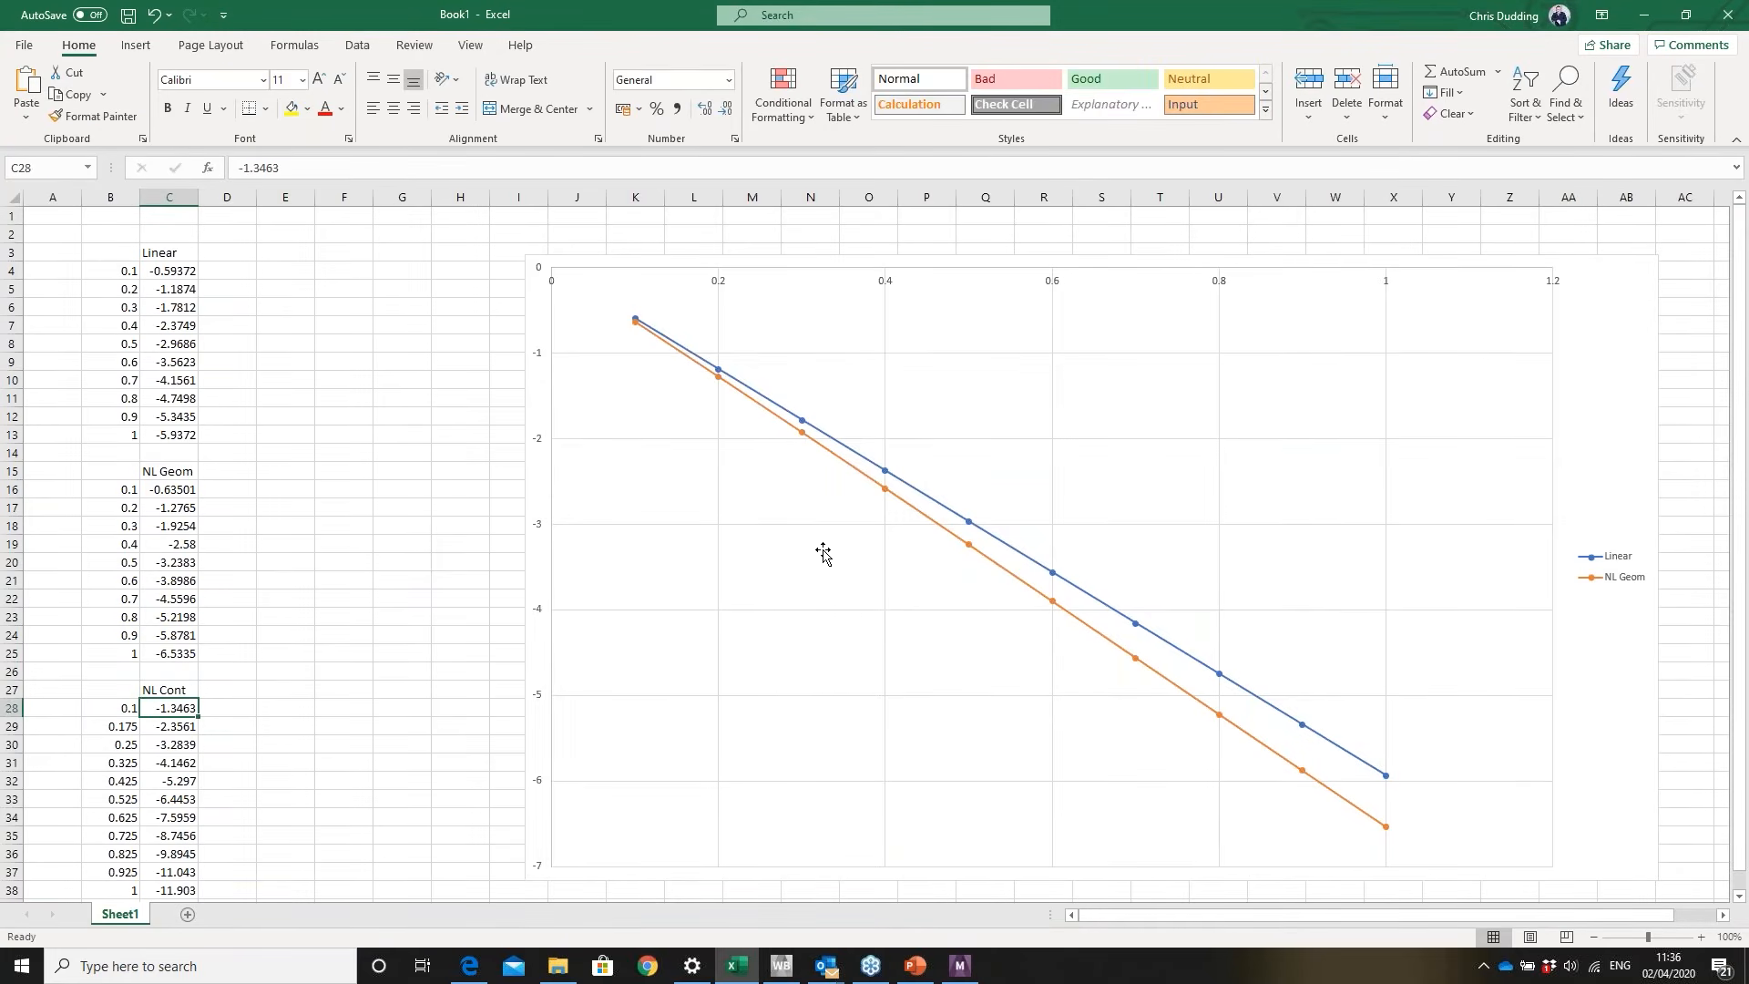
# - Add a chart series named NL Cont with X values B28:B38 and Y values C28:C38, and return to the Mechanical model
pyautogui.rightClick(802, 570)
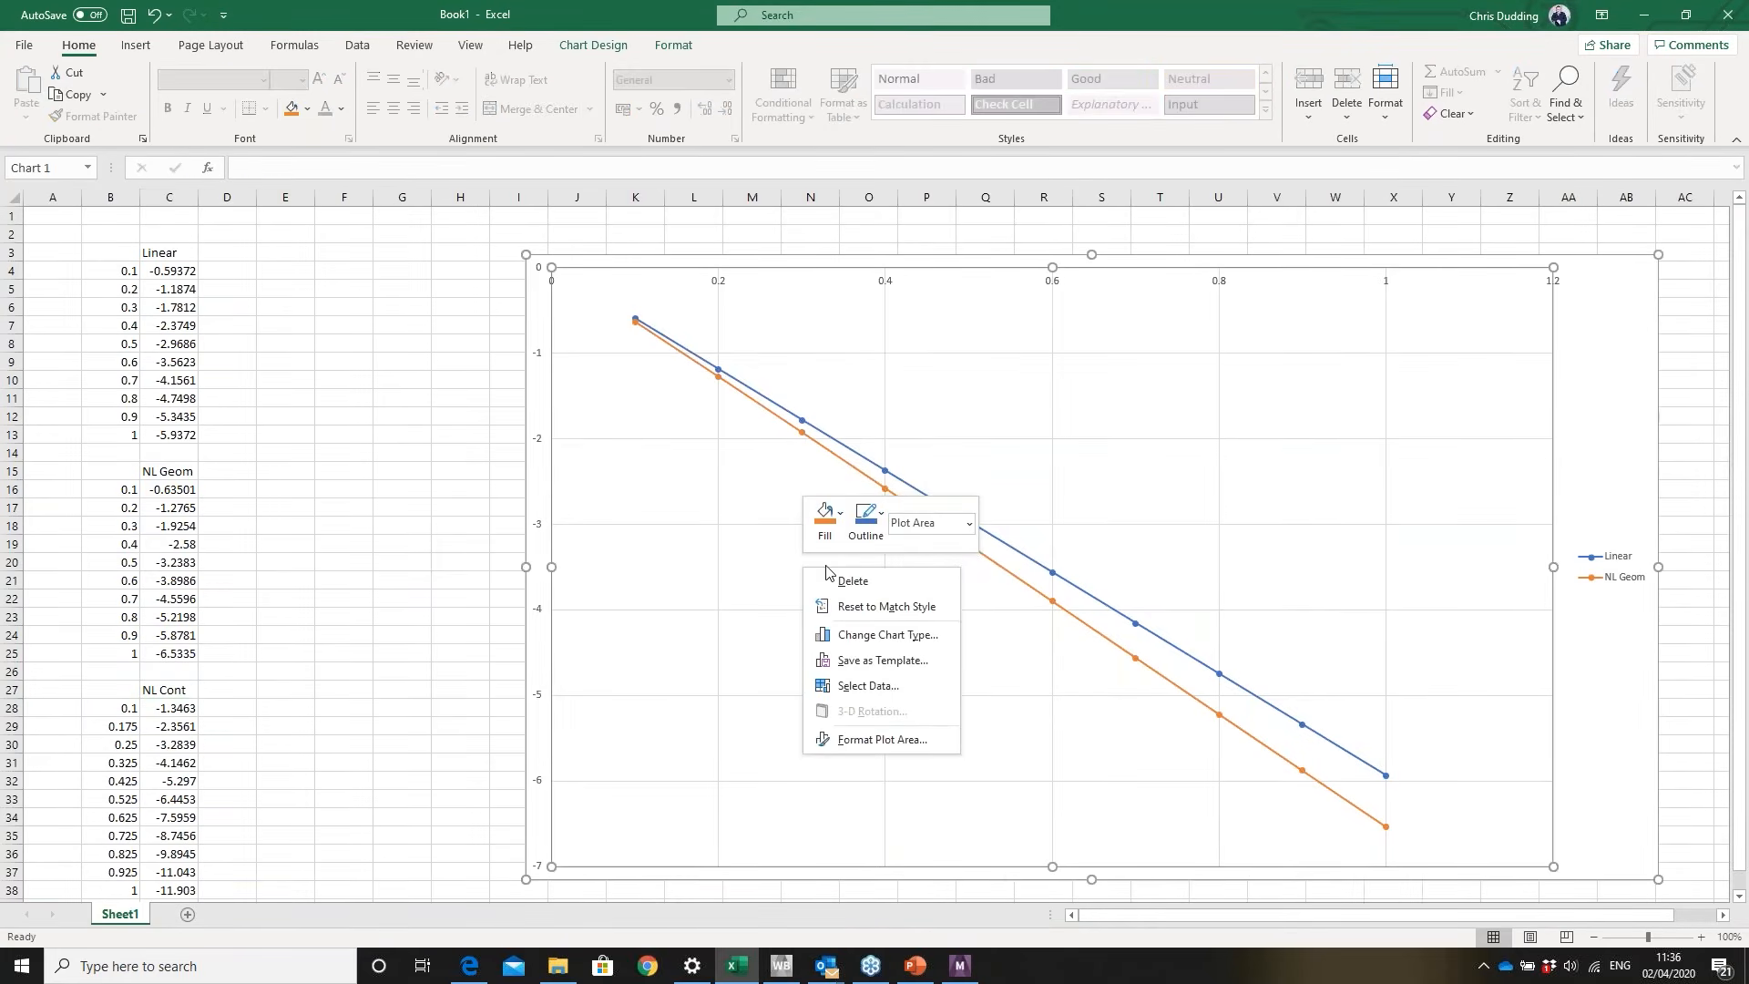
pyautogui.click(854, 695)
pyautogui.click(952, 347)
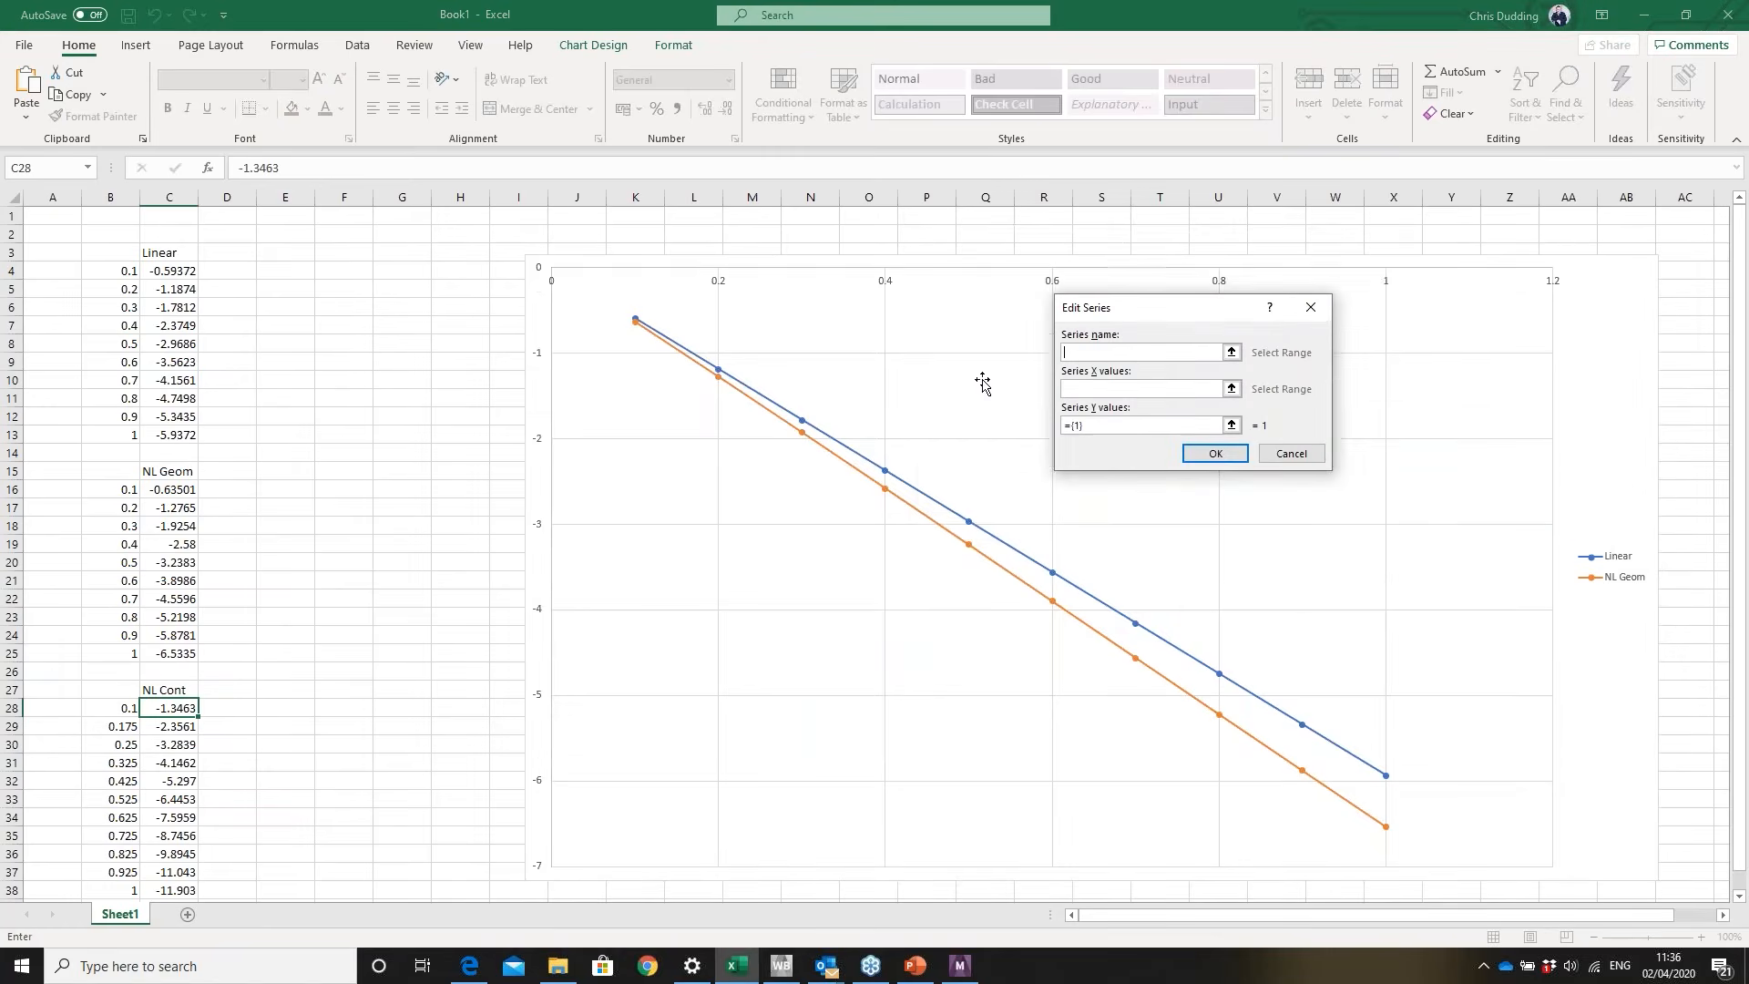
pyautogui.write('NL Cont')
pyautogui.click(1120, 388)
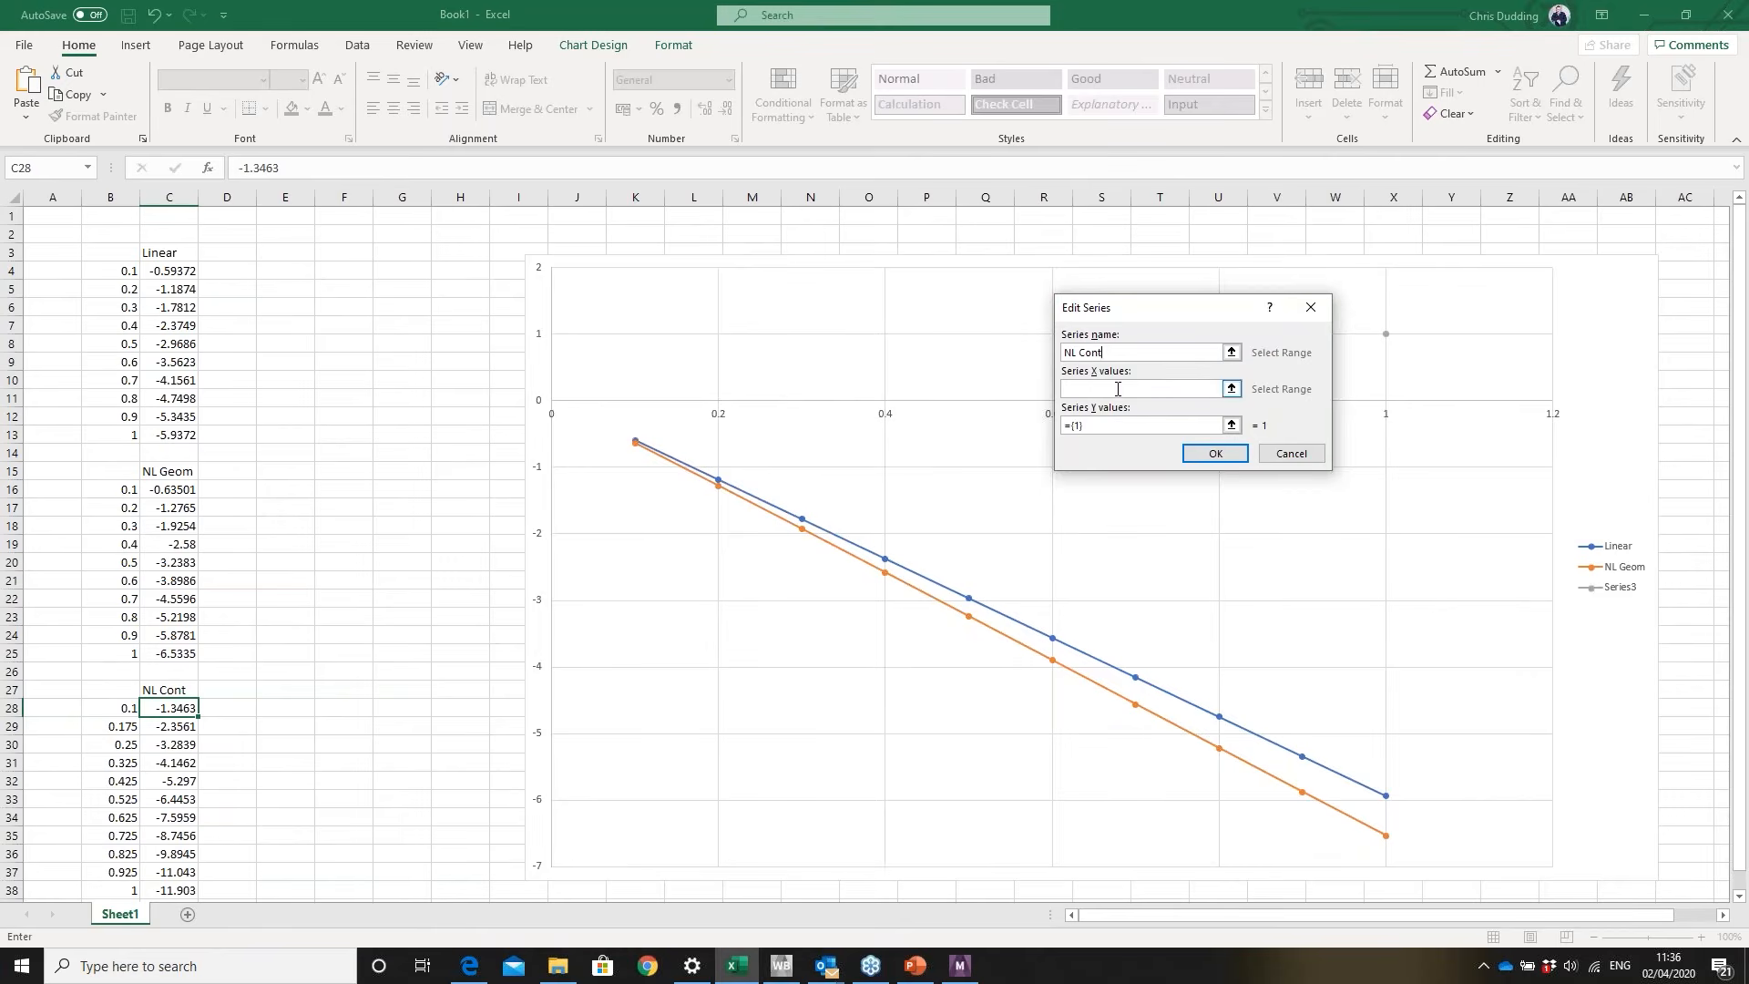
pyautogui.moveTo(126, 708); pyautogui.dragTo(103, 889)
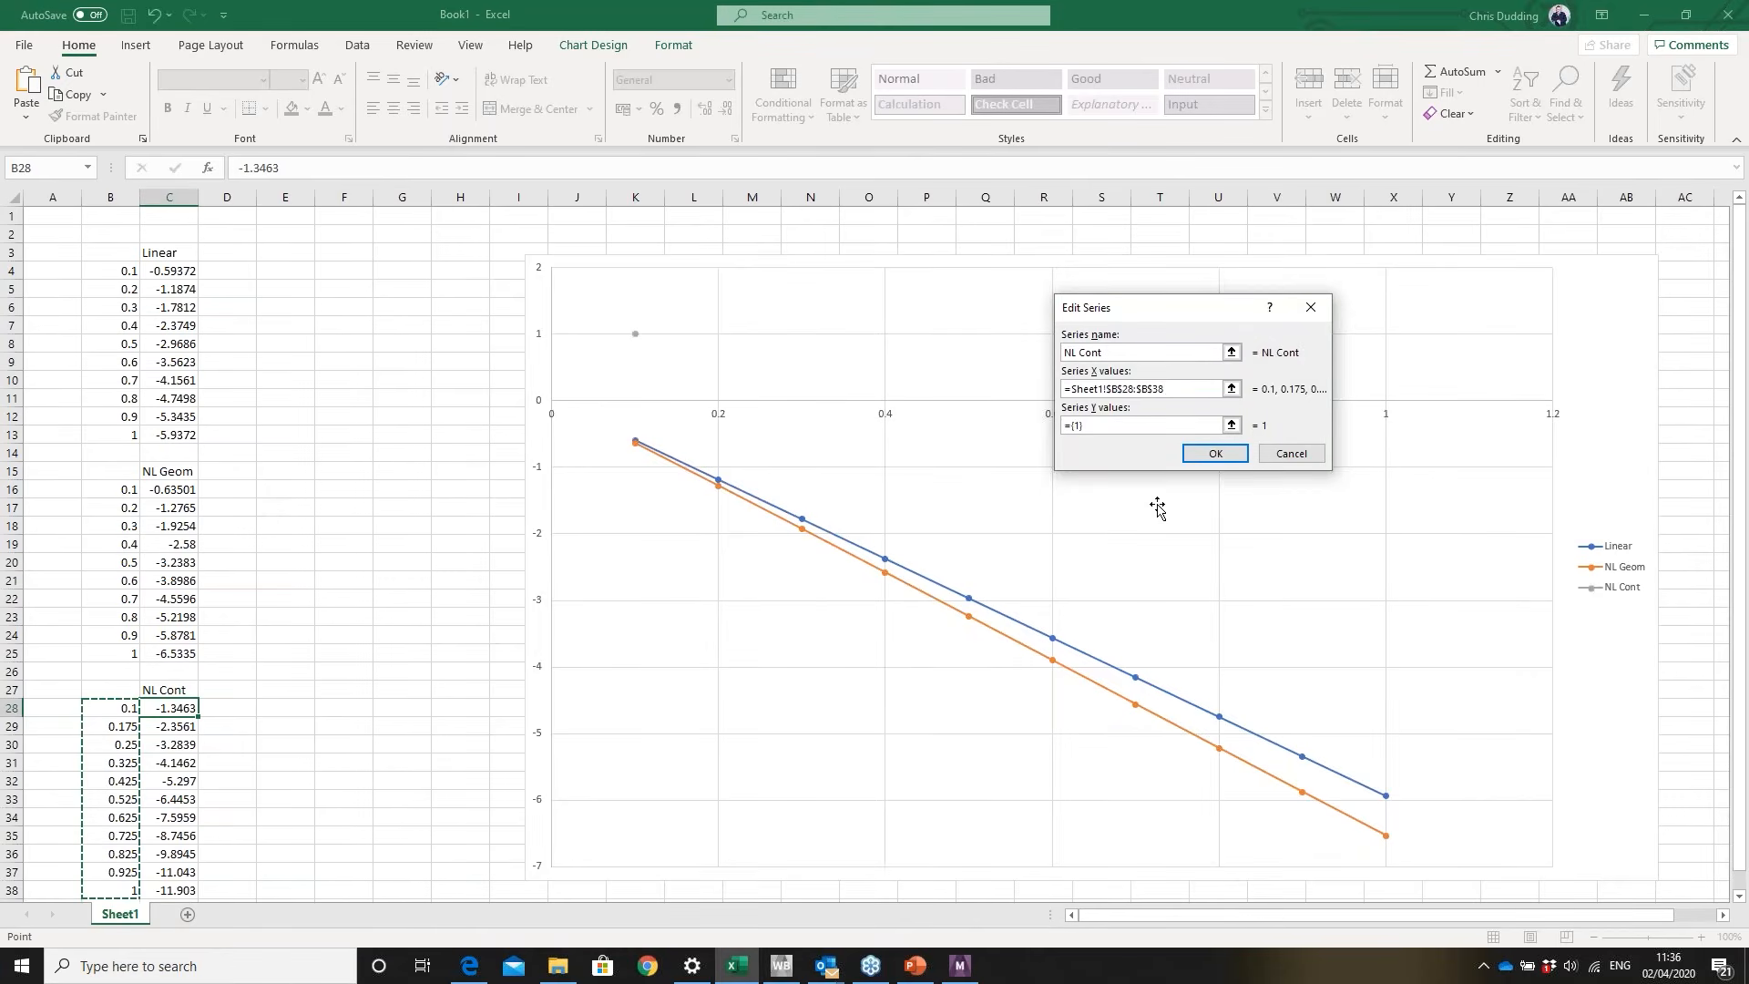
pyautogui.click(1112, 424)
pyautogui.click(1114, 425)
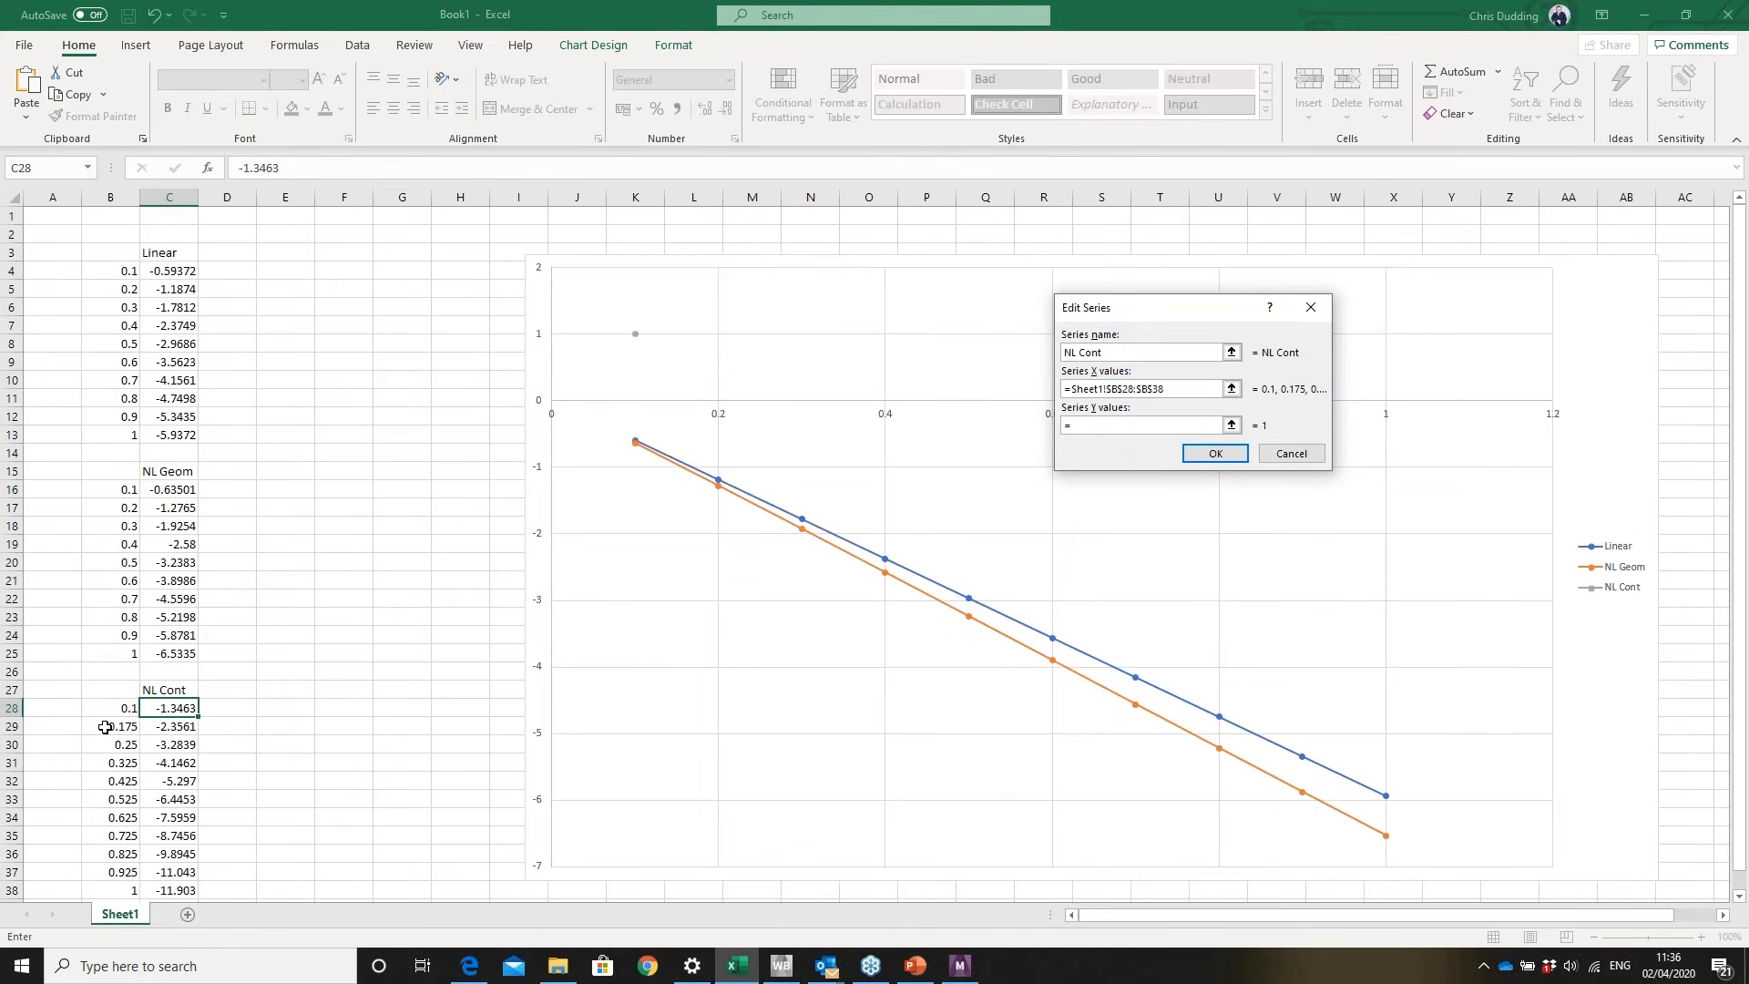
pyautogui.moveTo(182, 708); pyautogui.dragTo(183, 892)
pyautogui.click(1212, 461)
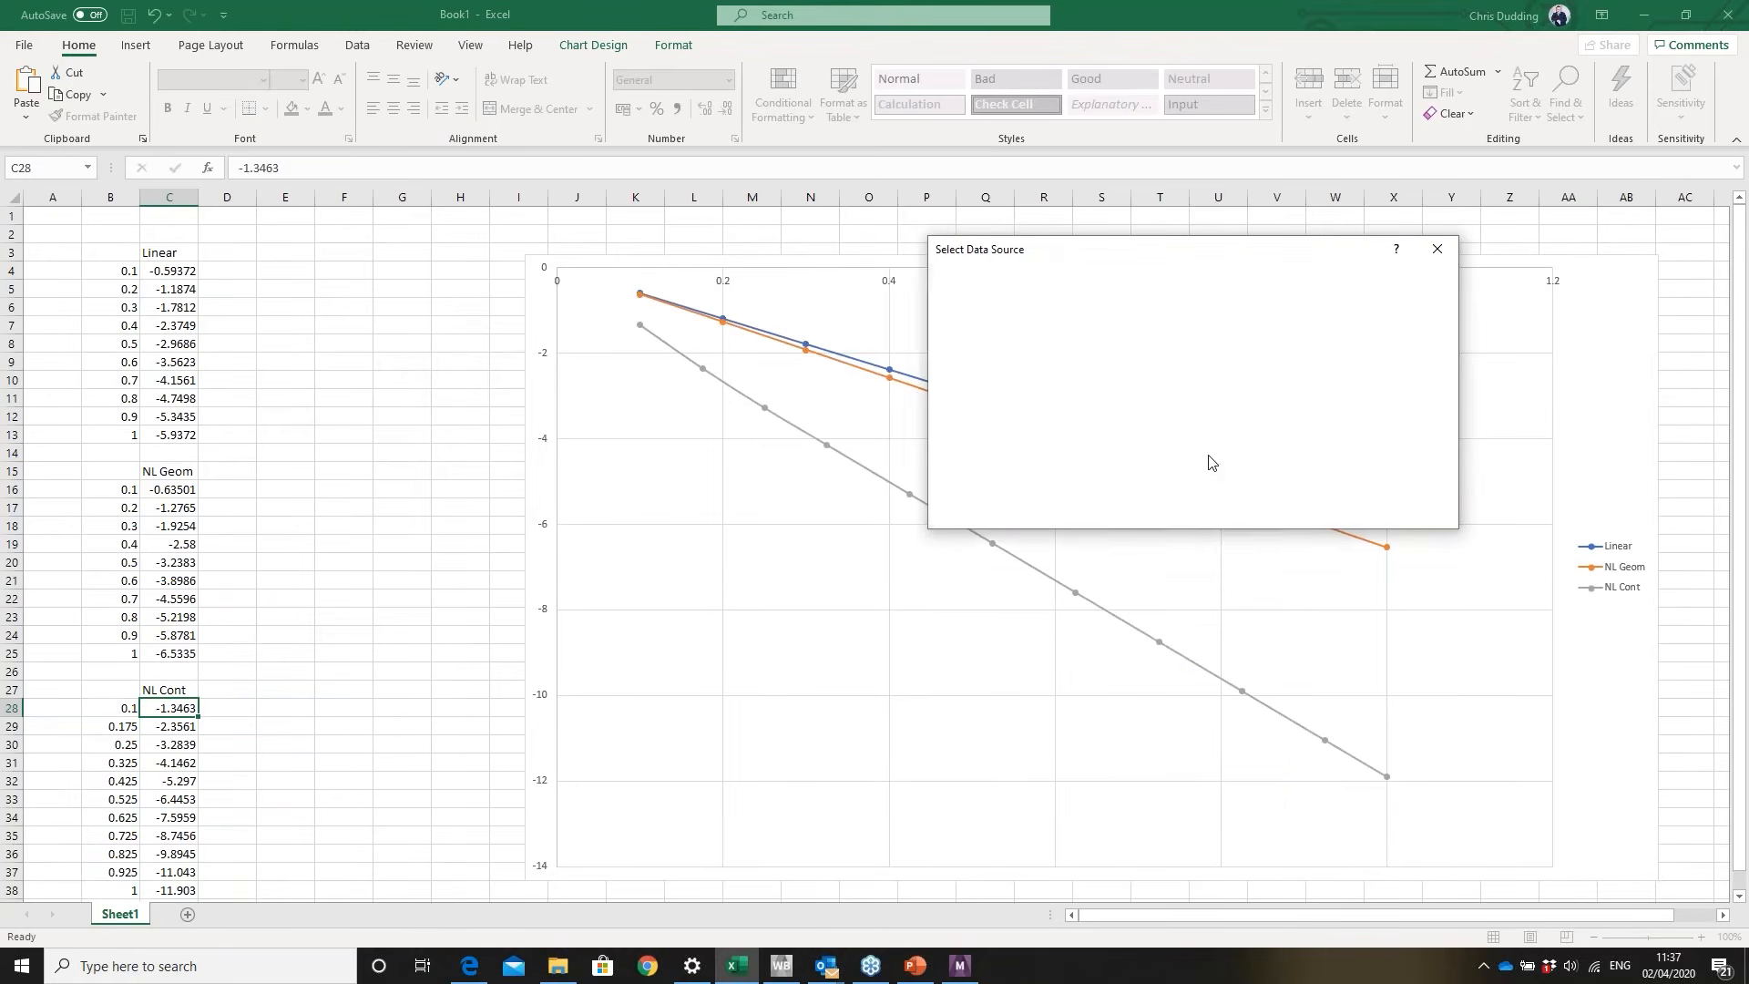
pyautogui.click(1339, 511)
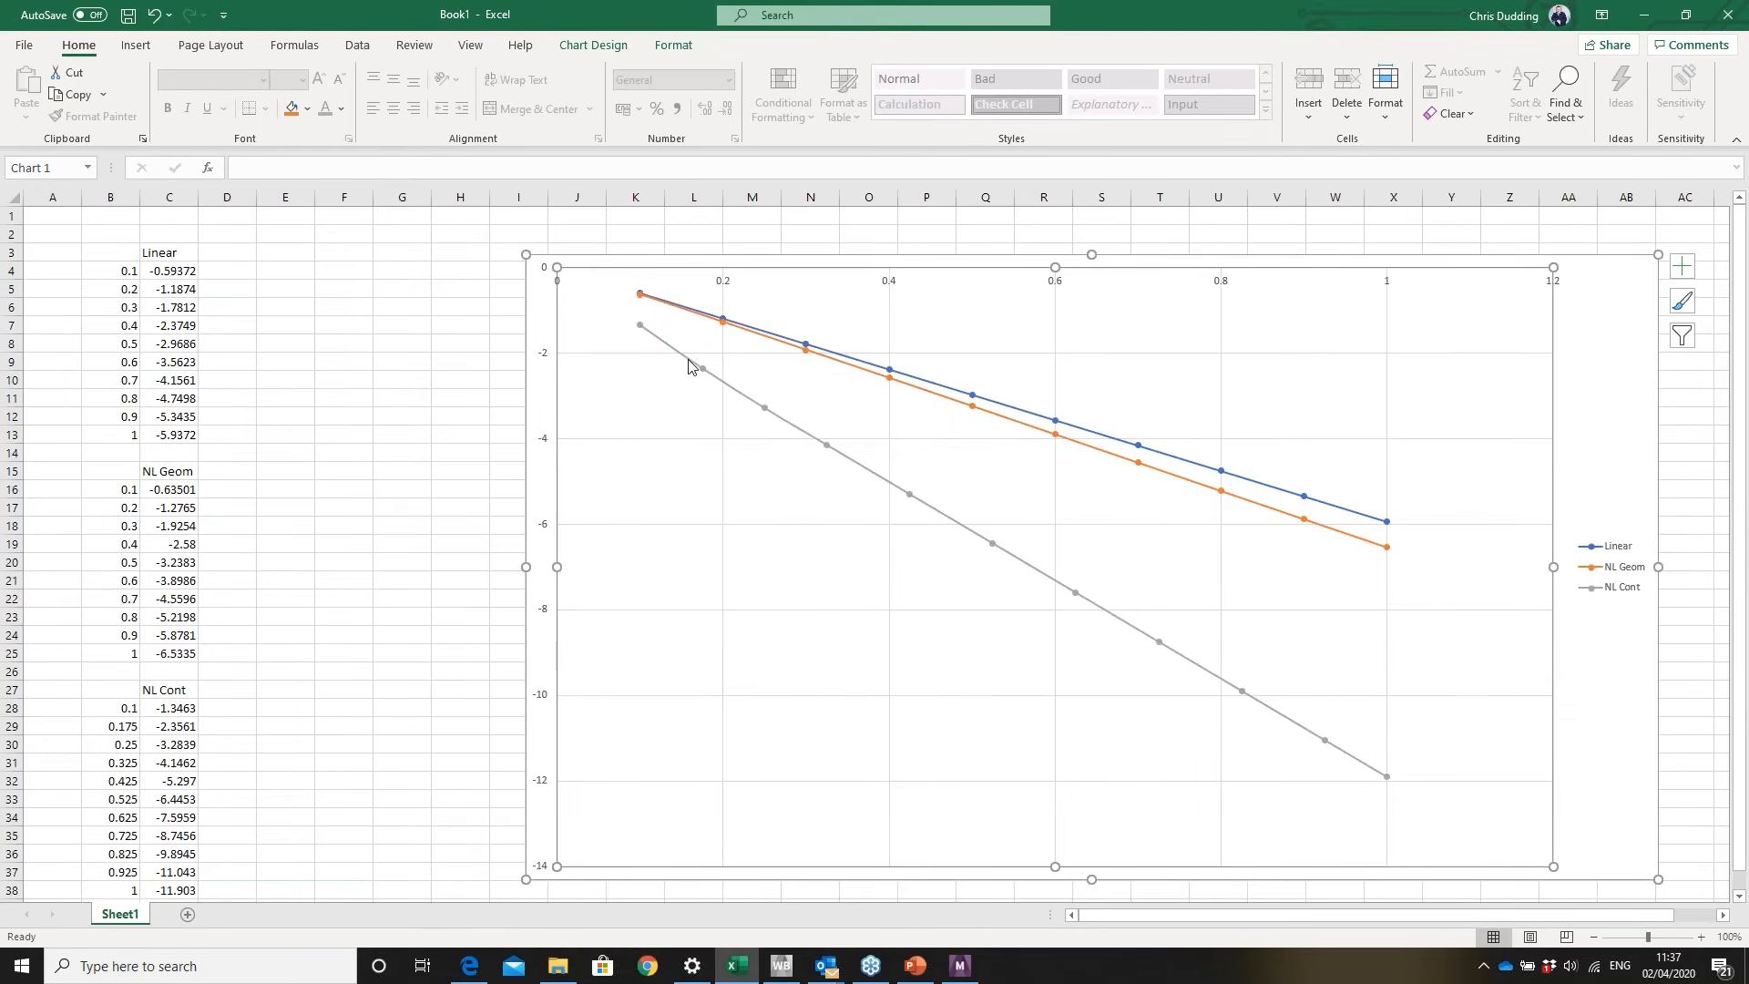
pyautogui.moveTo(822, 454)
pyautogui.click(1646, 24)
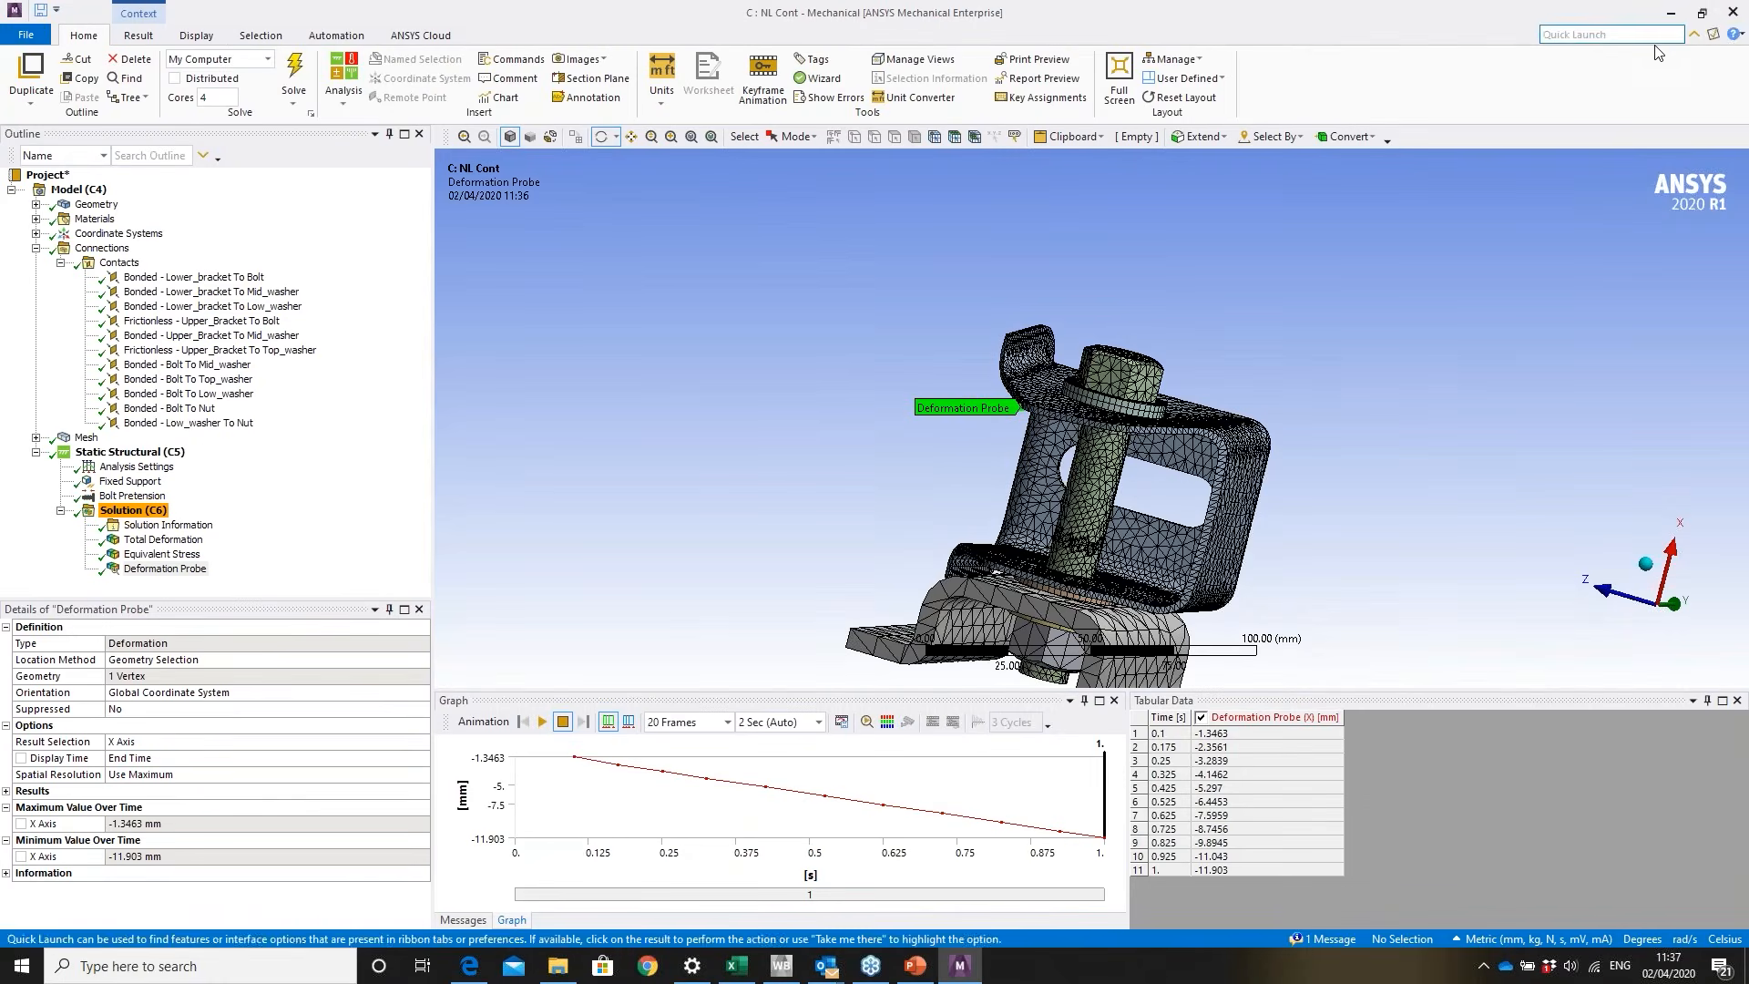
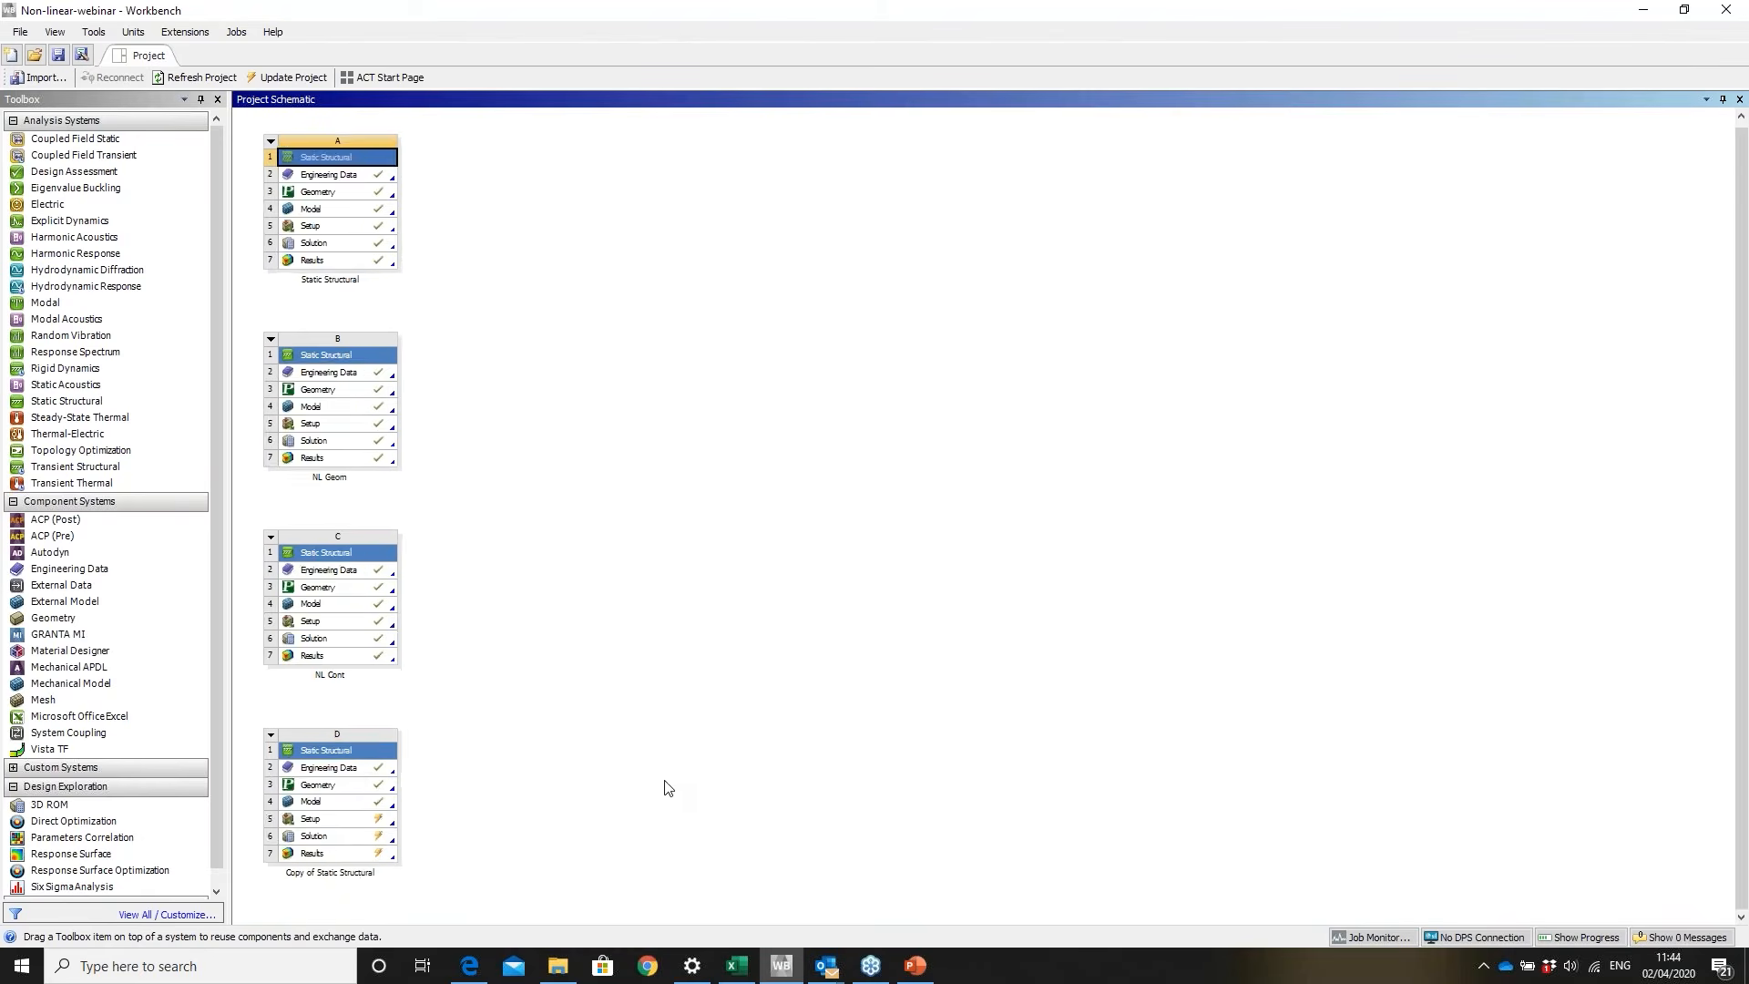
# - Rename the copied static structural system D in the Workbench project schematic as Nl Matl
pyautogui.moveTo(1742, 428); pyautogui.dragTo(1741, 464)
pyautogui.doubleClick(357, 868)
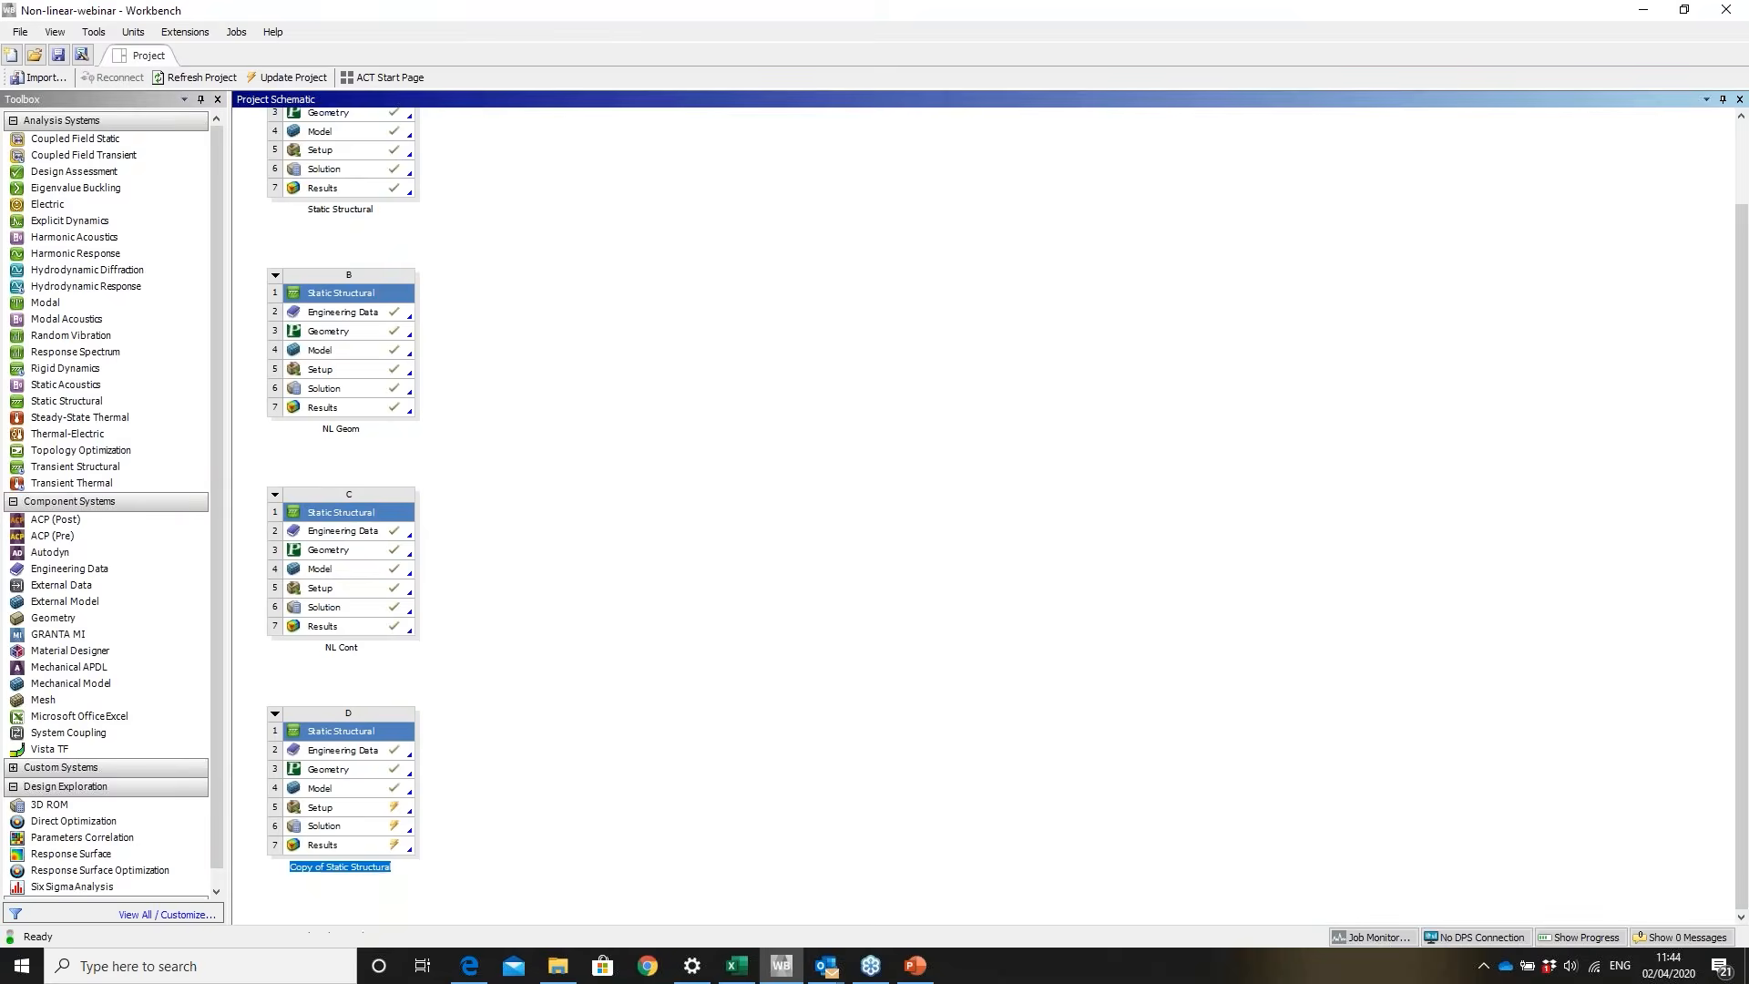
pyautogui.write('NL Matl')
pyautogui.press('Return')
pyautogui.rightClick(360, 788)
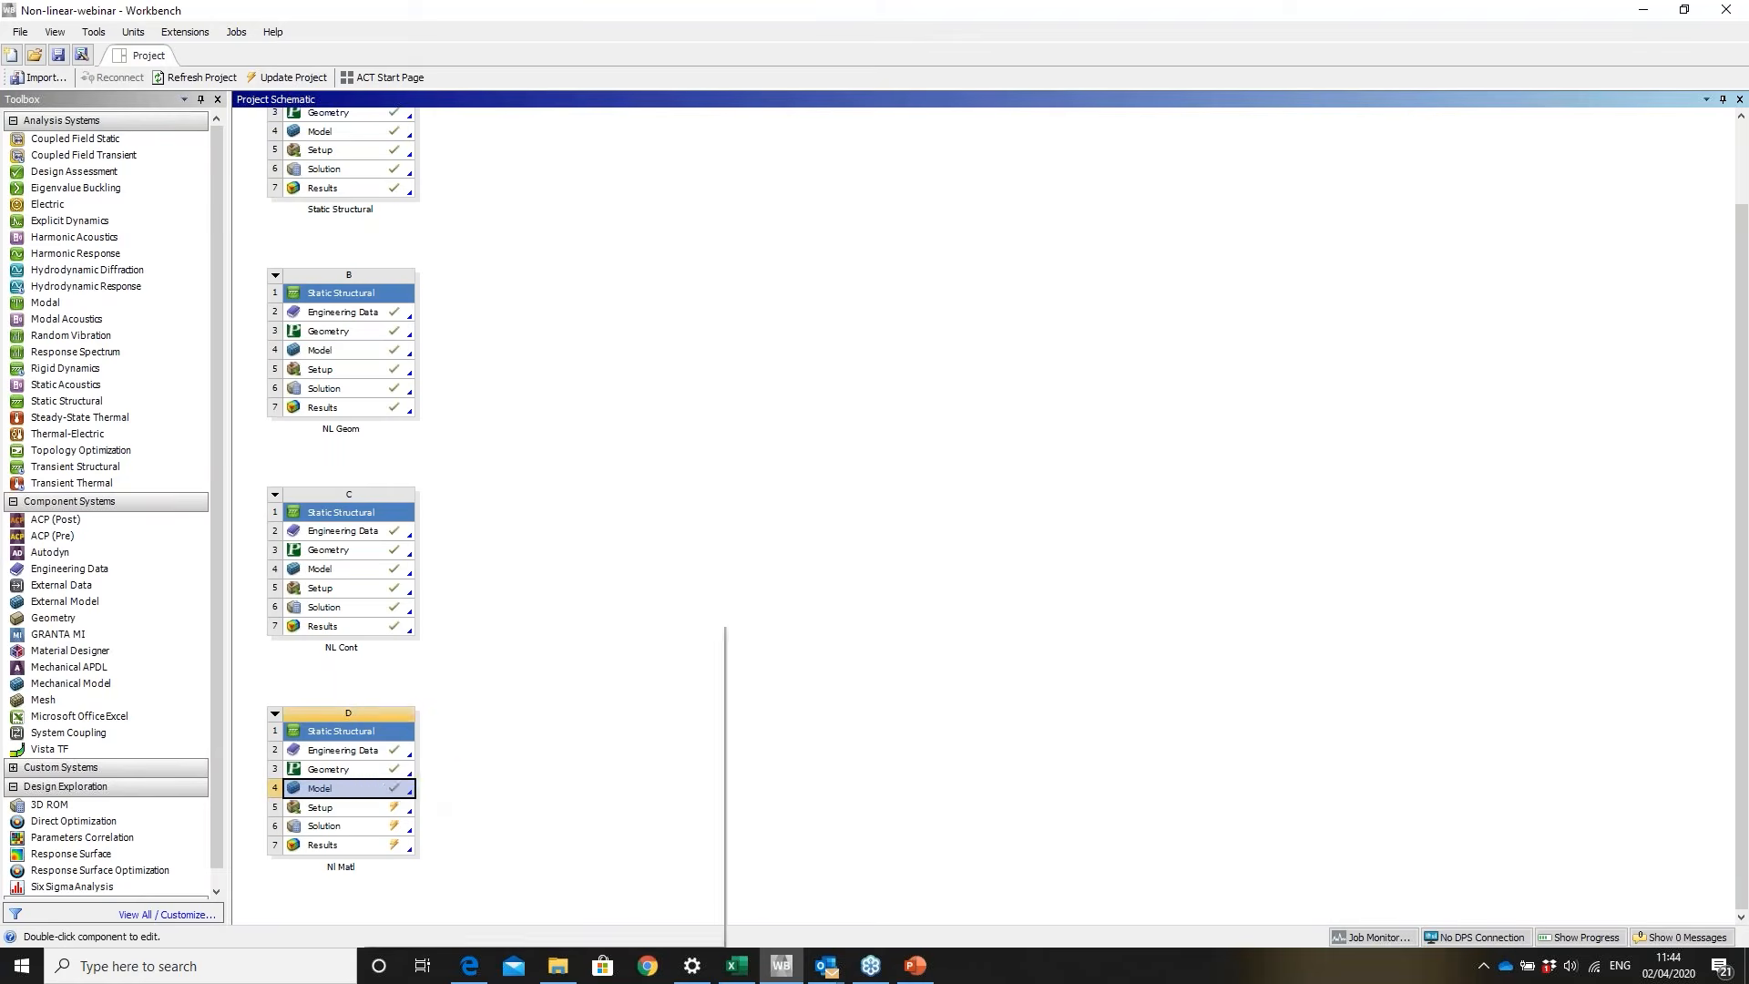
pyautogui.click(517, 703)
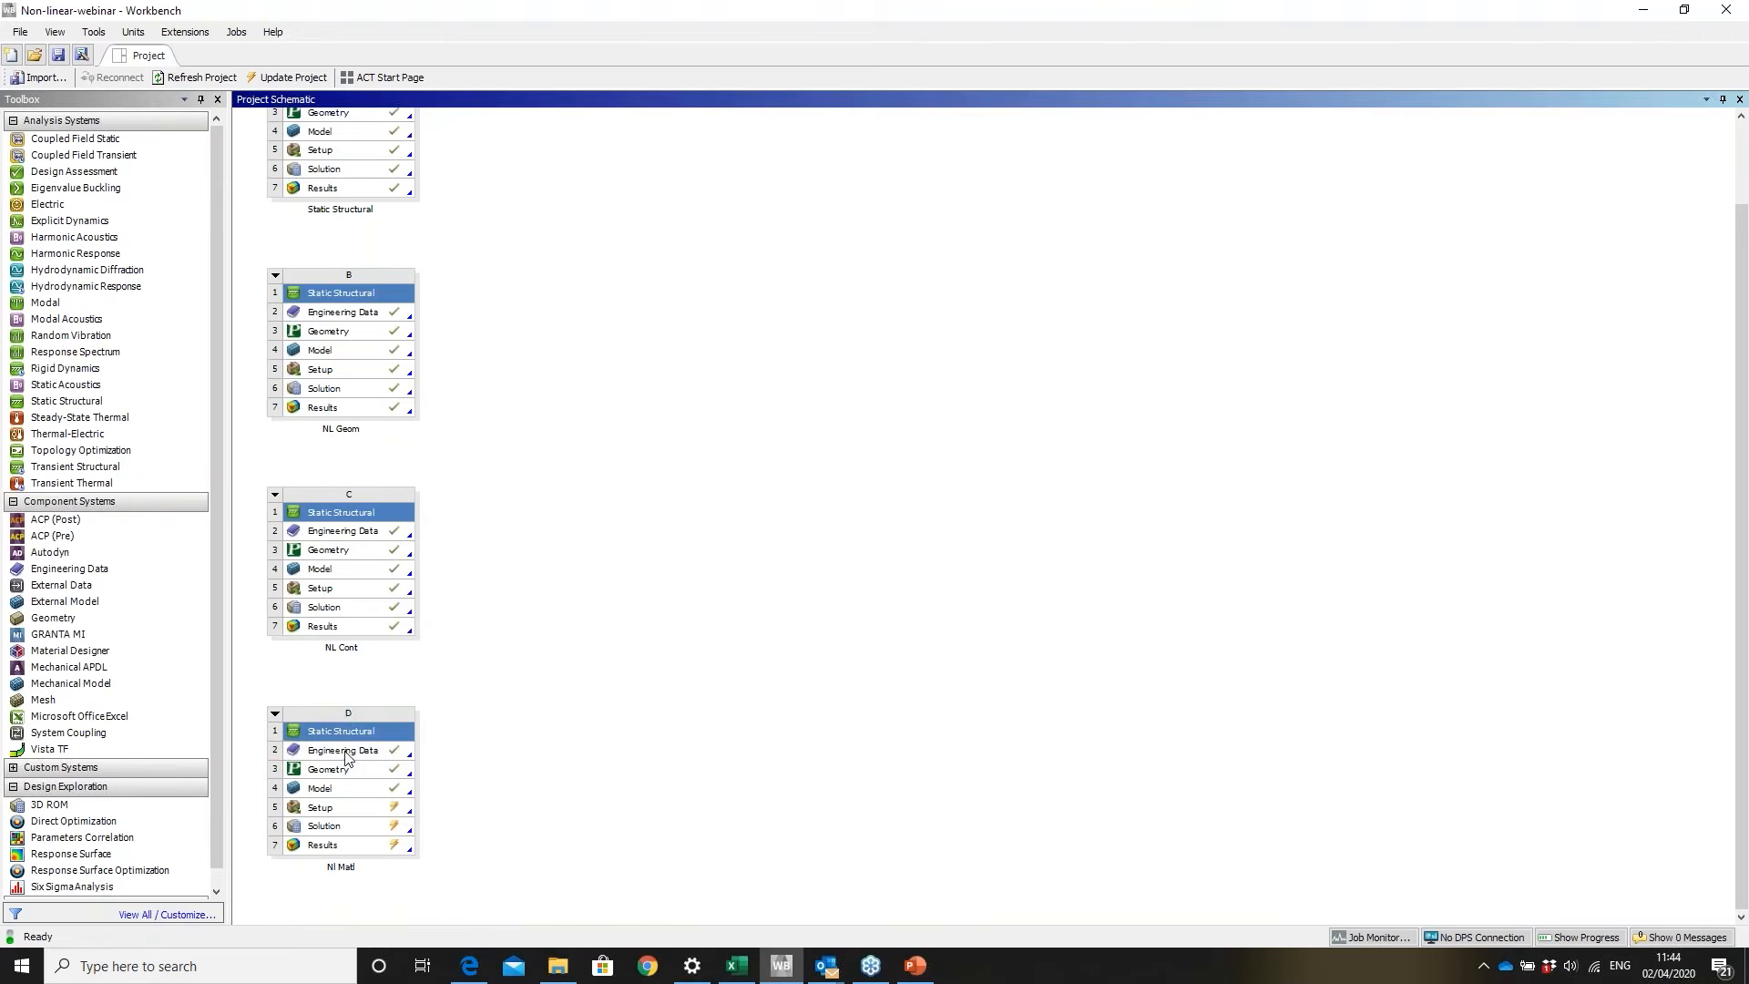
# - In the Engineering Data of the Nl Matl system, duplicate Structural Steel and name the copy NL Steel
pyautogui.rightClick(344, 750)
pyautogui.click(390, 717)
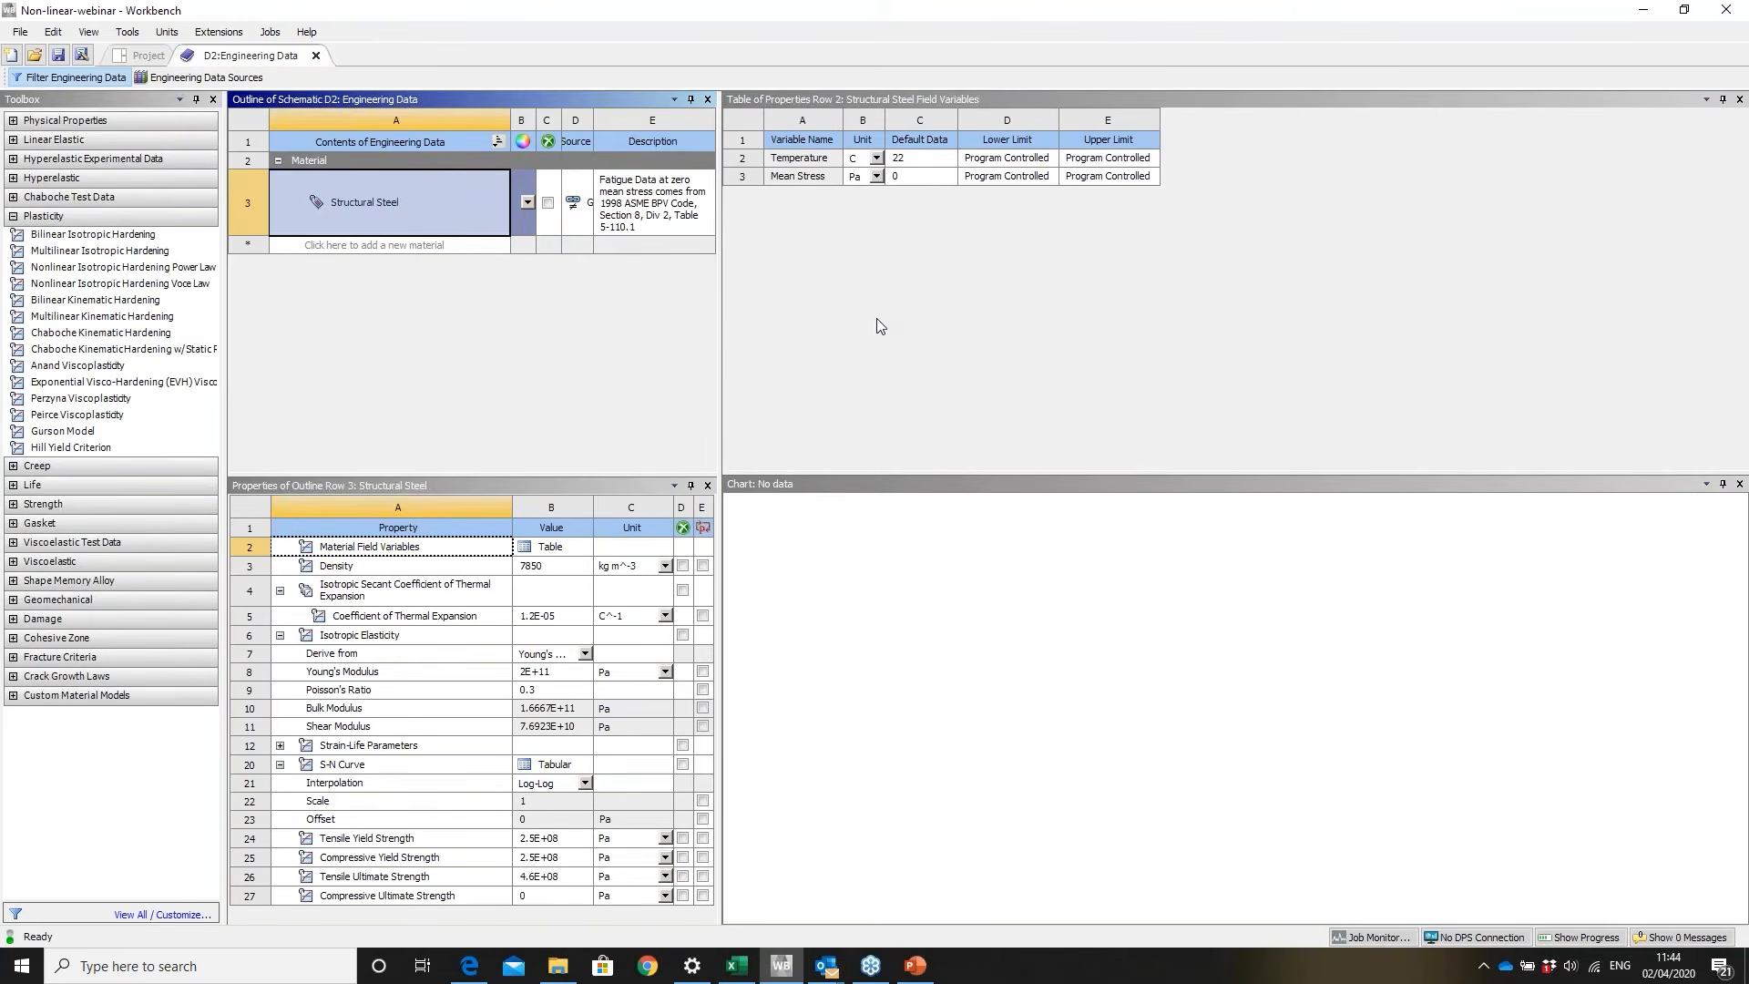
pyautogui.rightClick(364, 204)
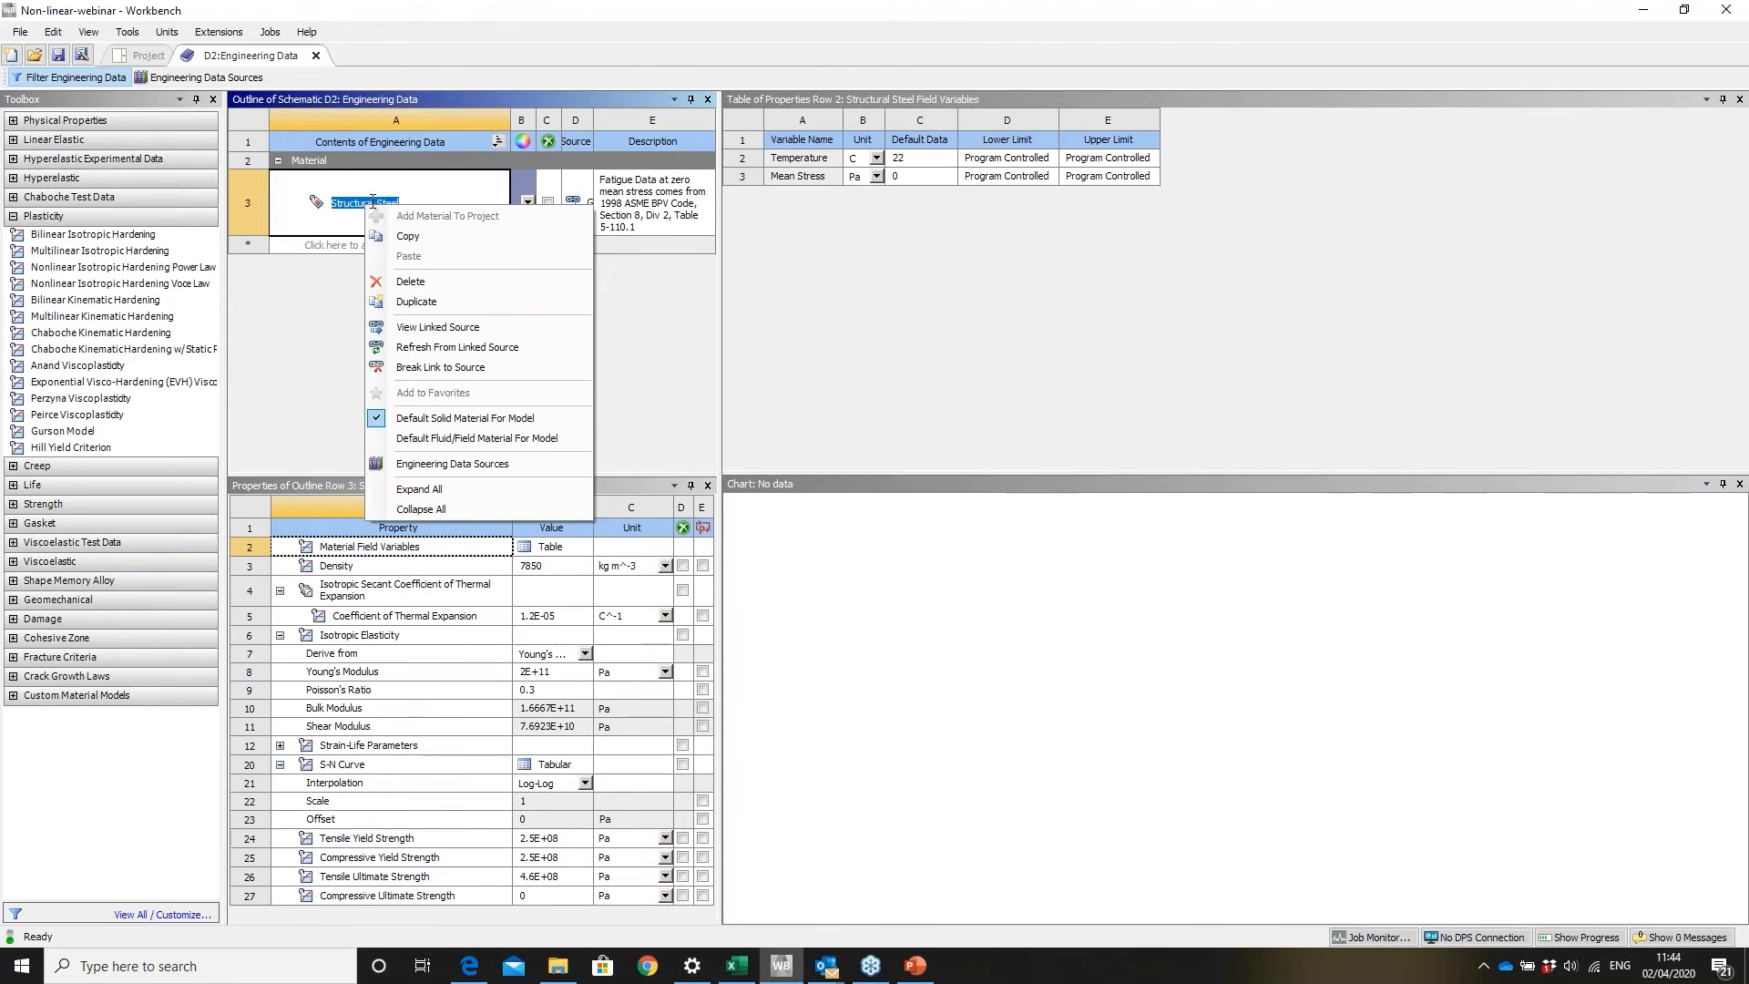
pyautogui.click(428, 303)
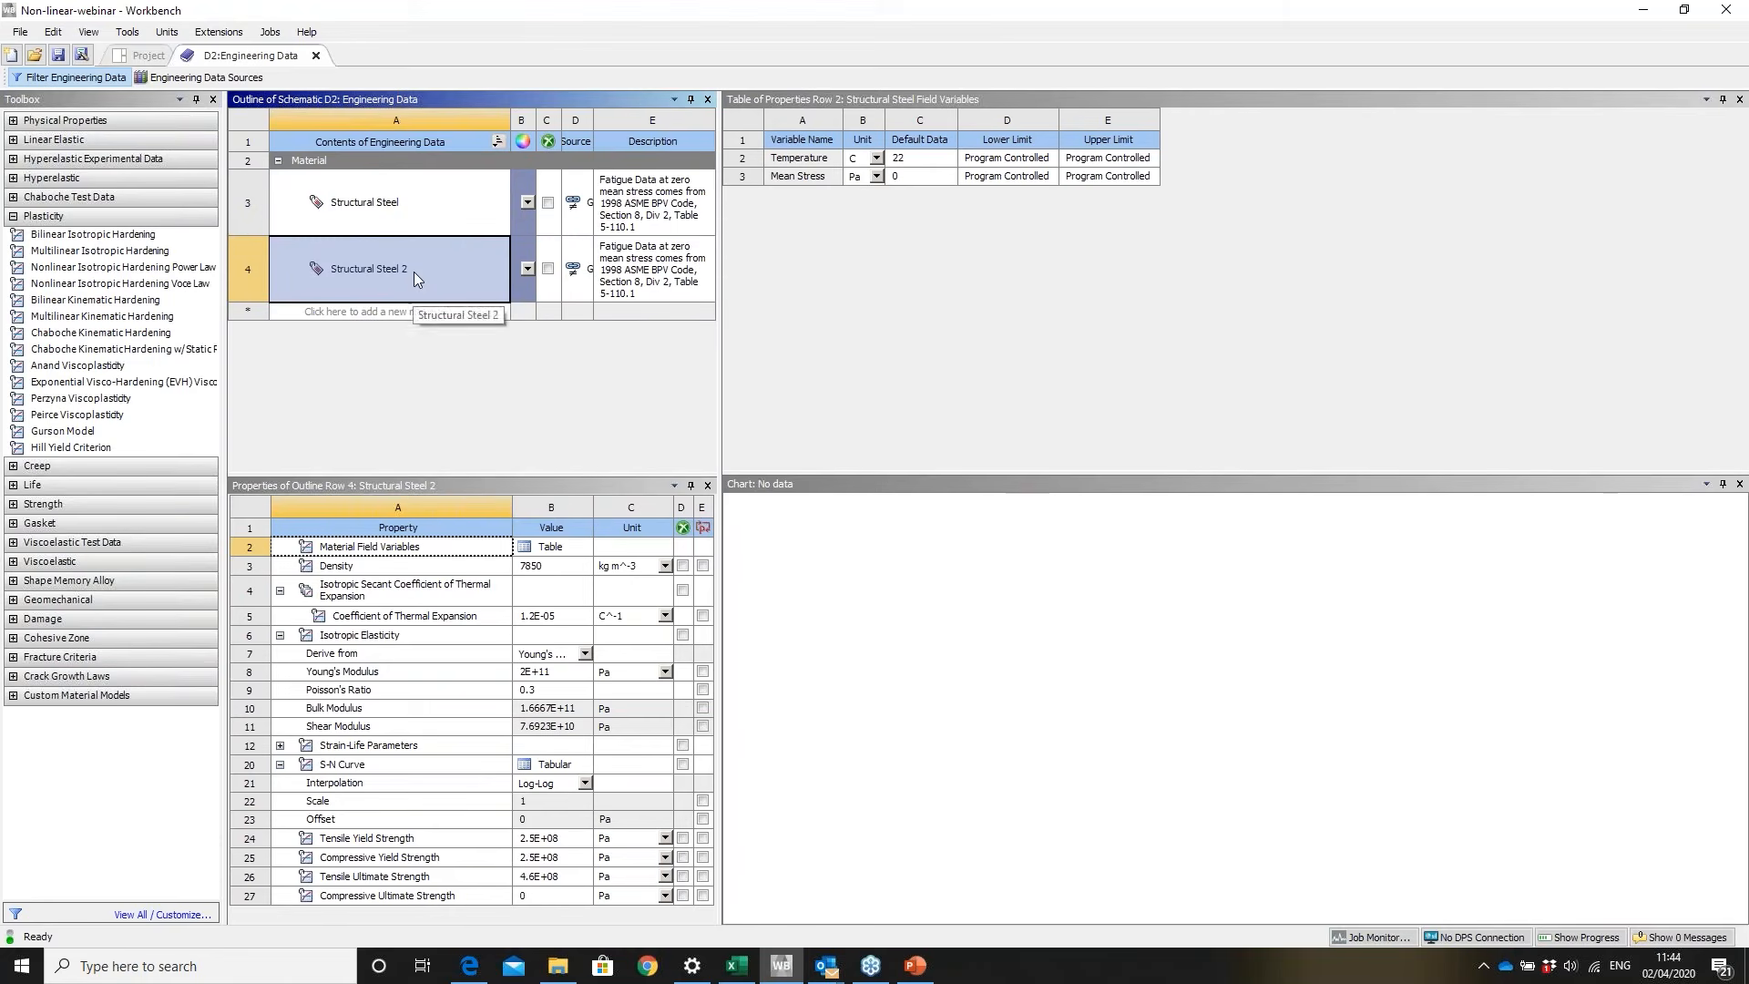
pyautogui.click(414, 271)
pyautogui.write('NL ')
pyautogui.write('Stel')
pyautogui.write('el')
pyautogui.press('Return')
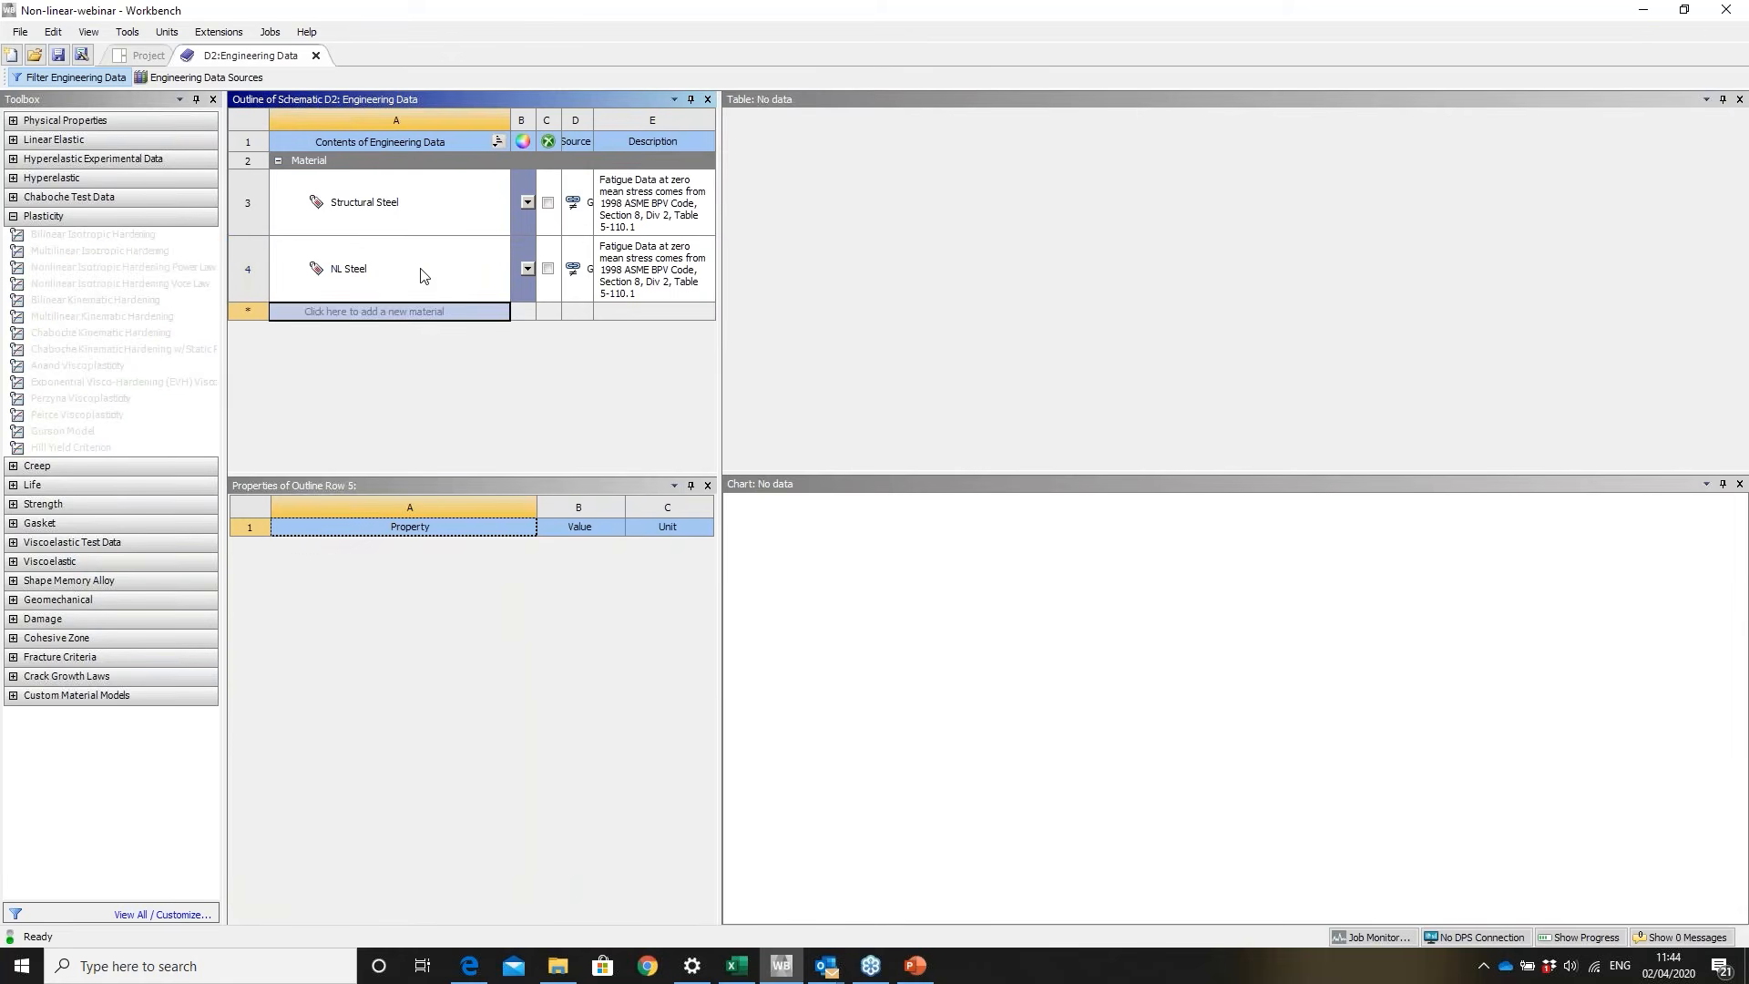
# - Add the Bilinear Isotropic Hardening plasticity model to NL Steel and widen the material properties area
pyautogui.click(422, 275)
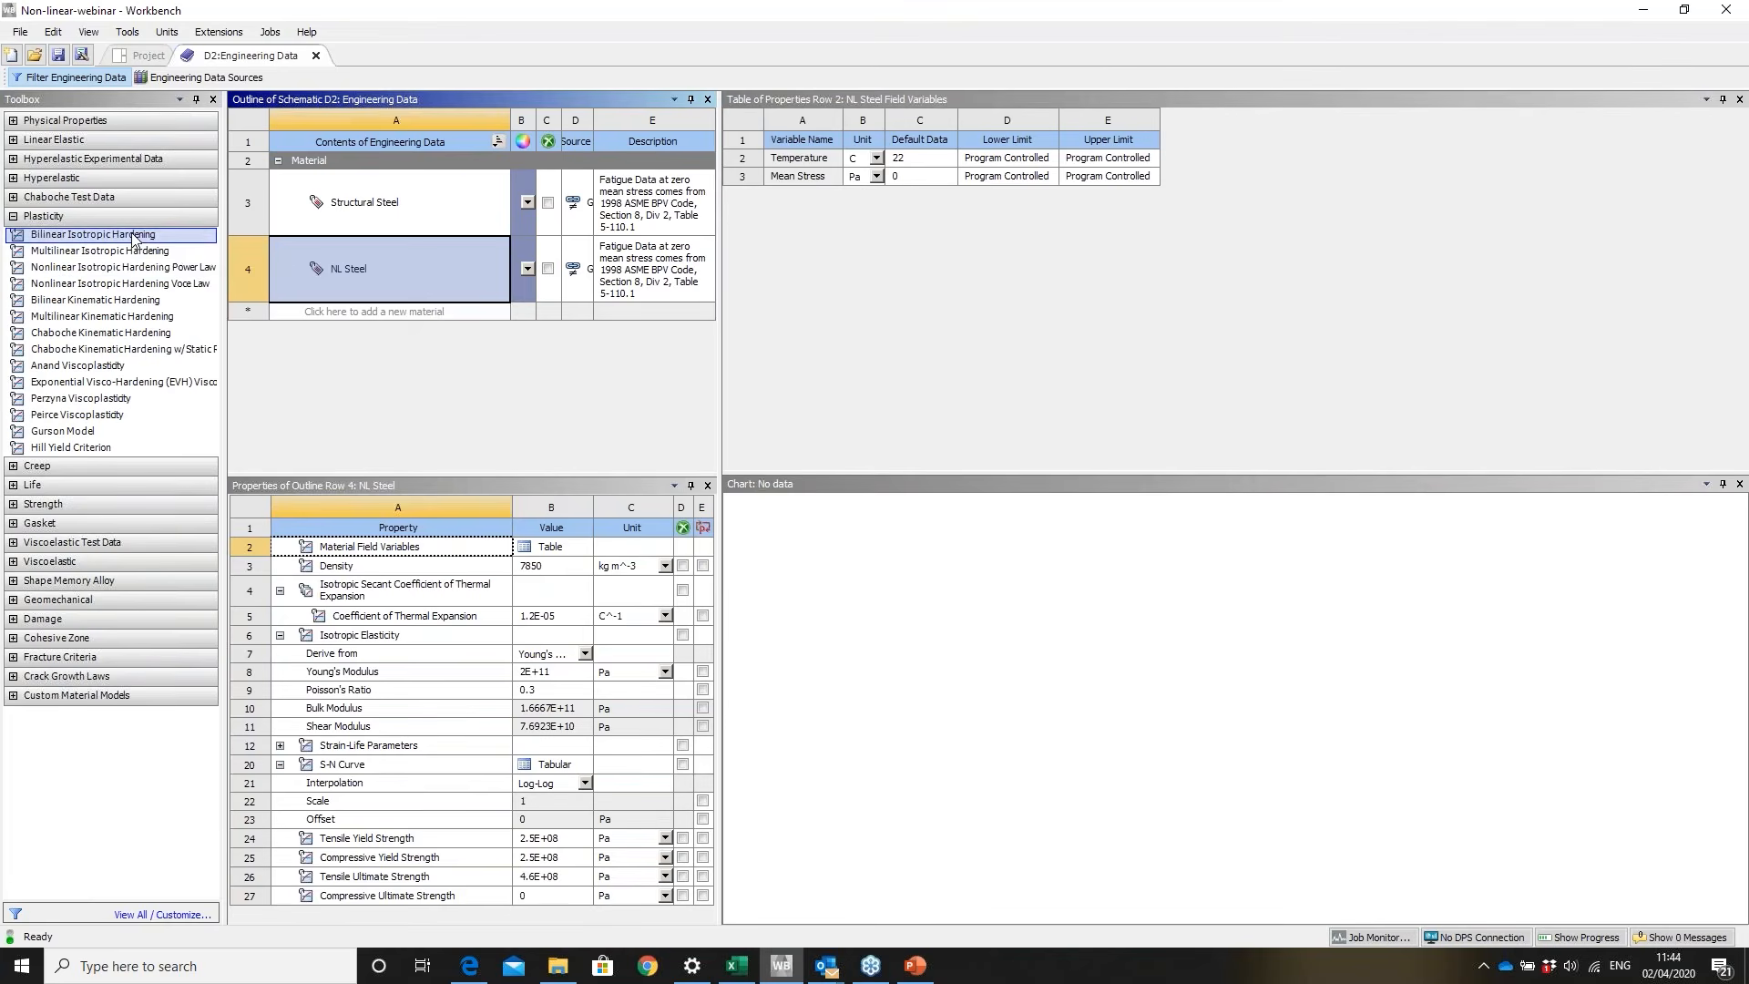
pyautogui.click(134, 236)
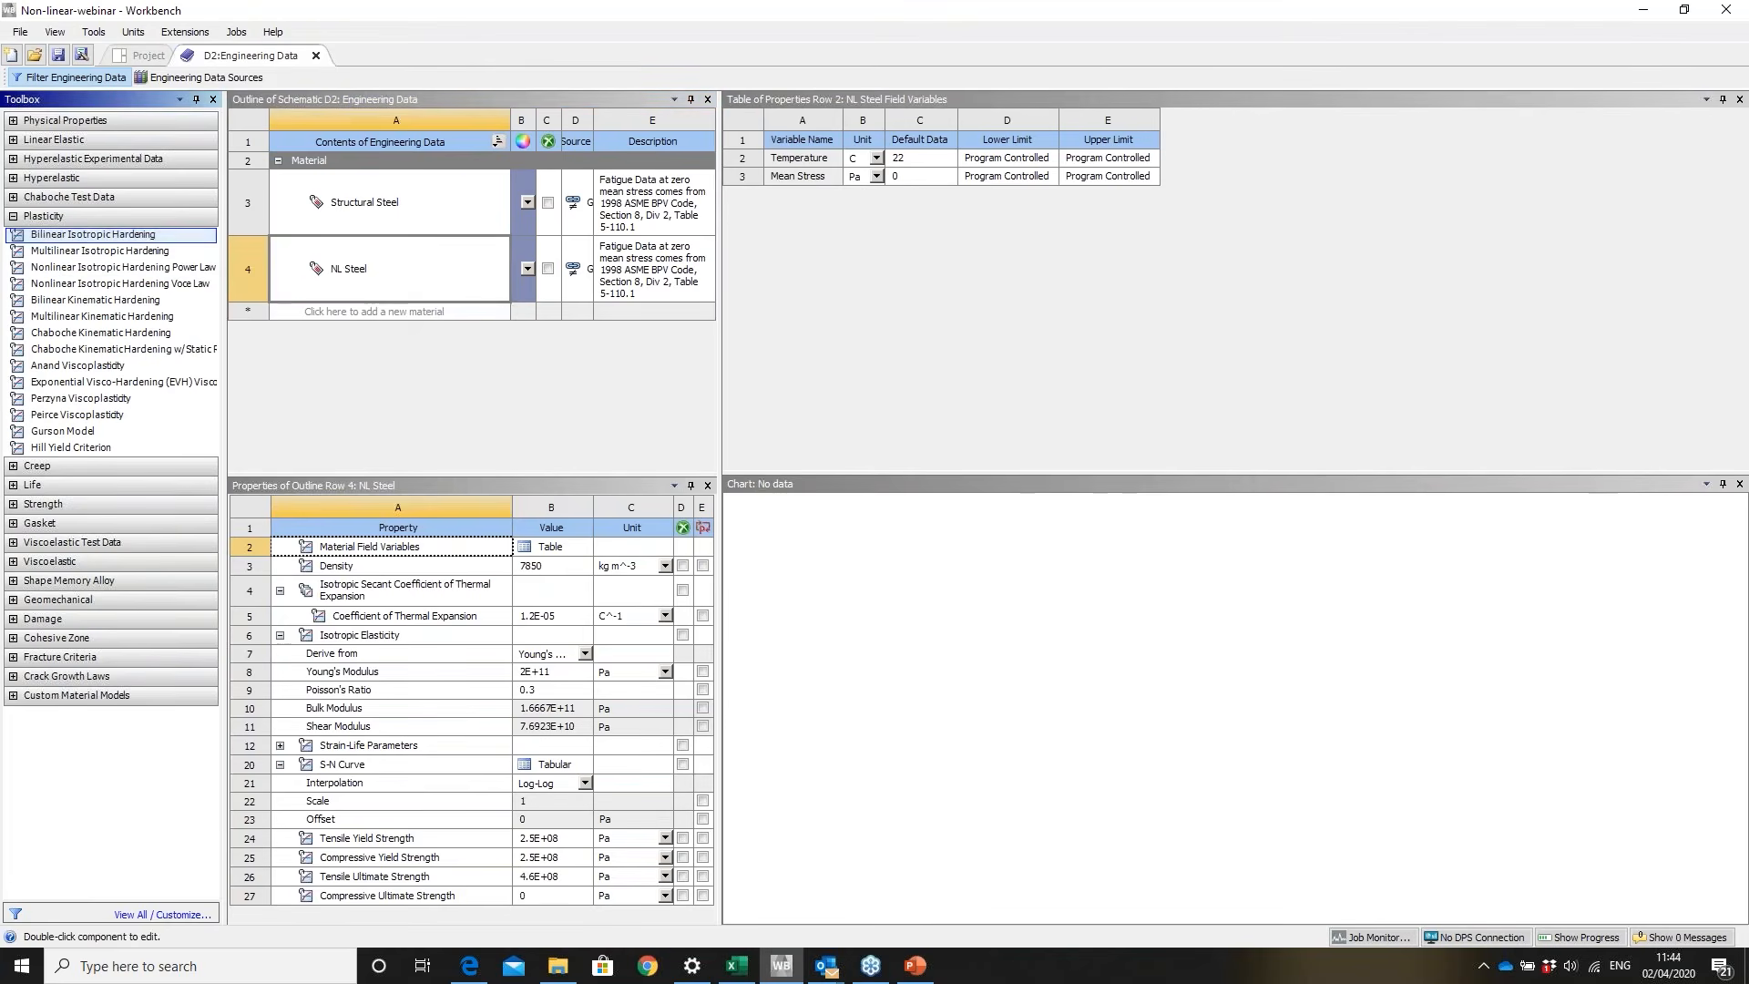
pyautogui.doubleClick(134, 236)
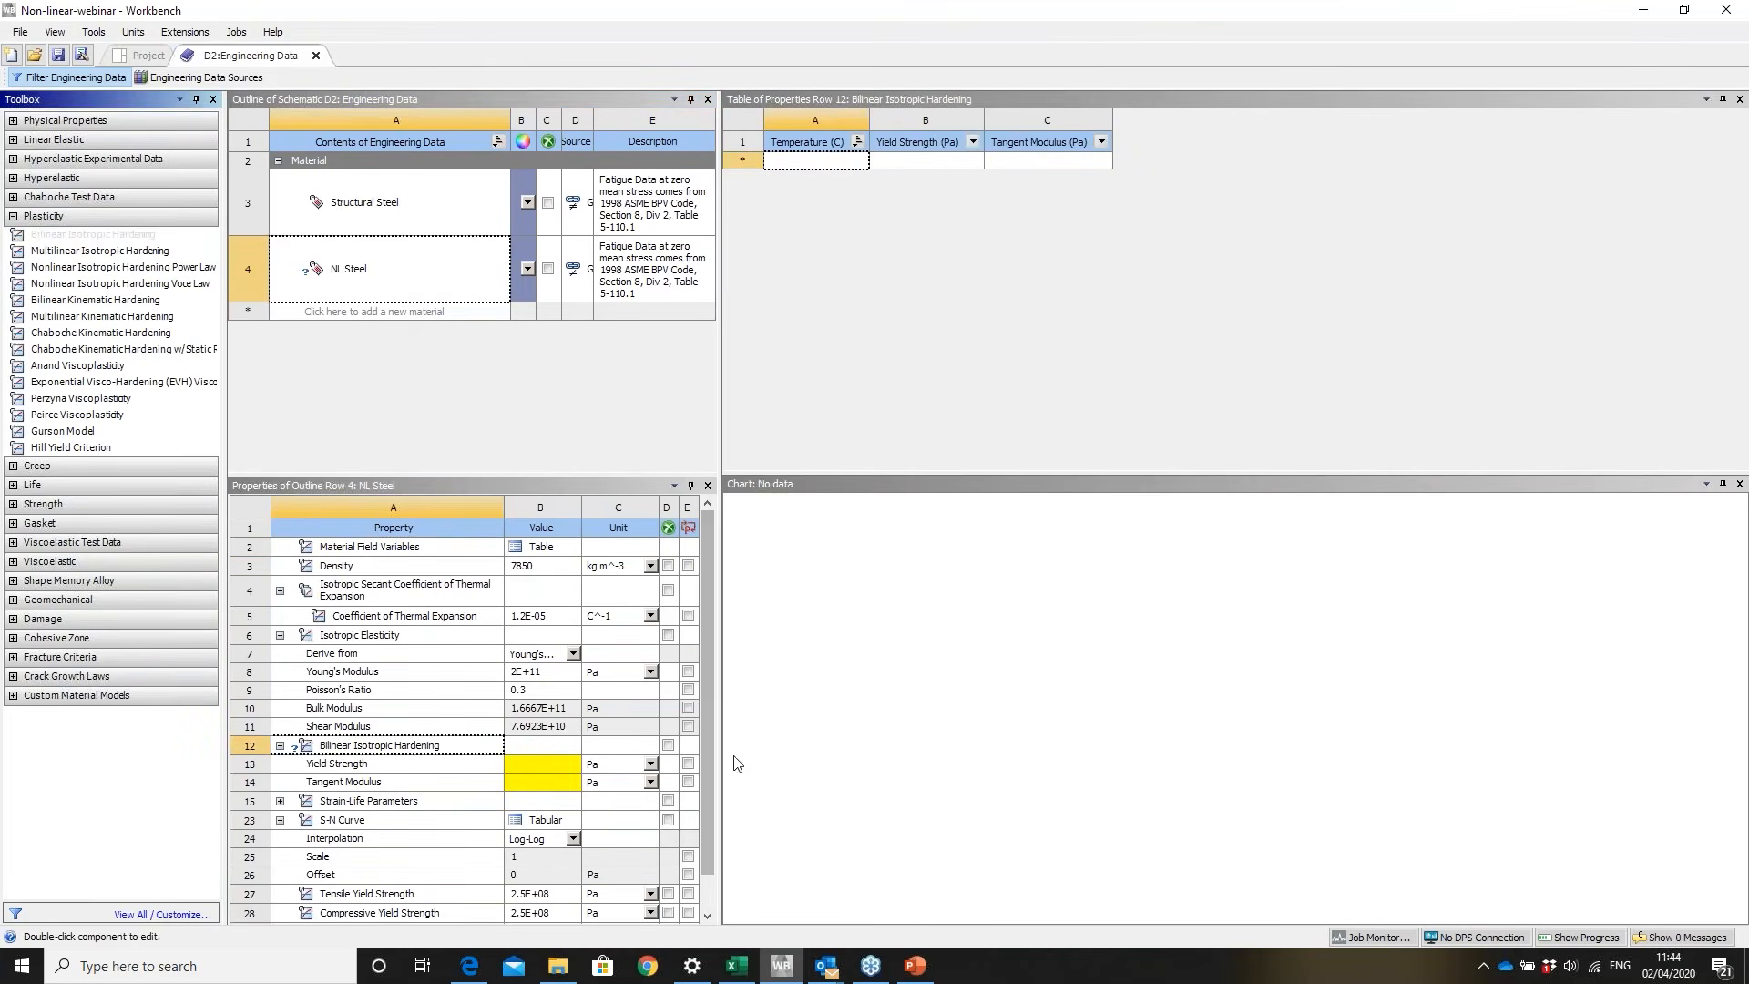
pyautogui.moveTo(740, 761); pyautogui.dragTo(925, 761)
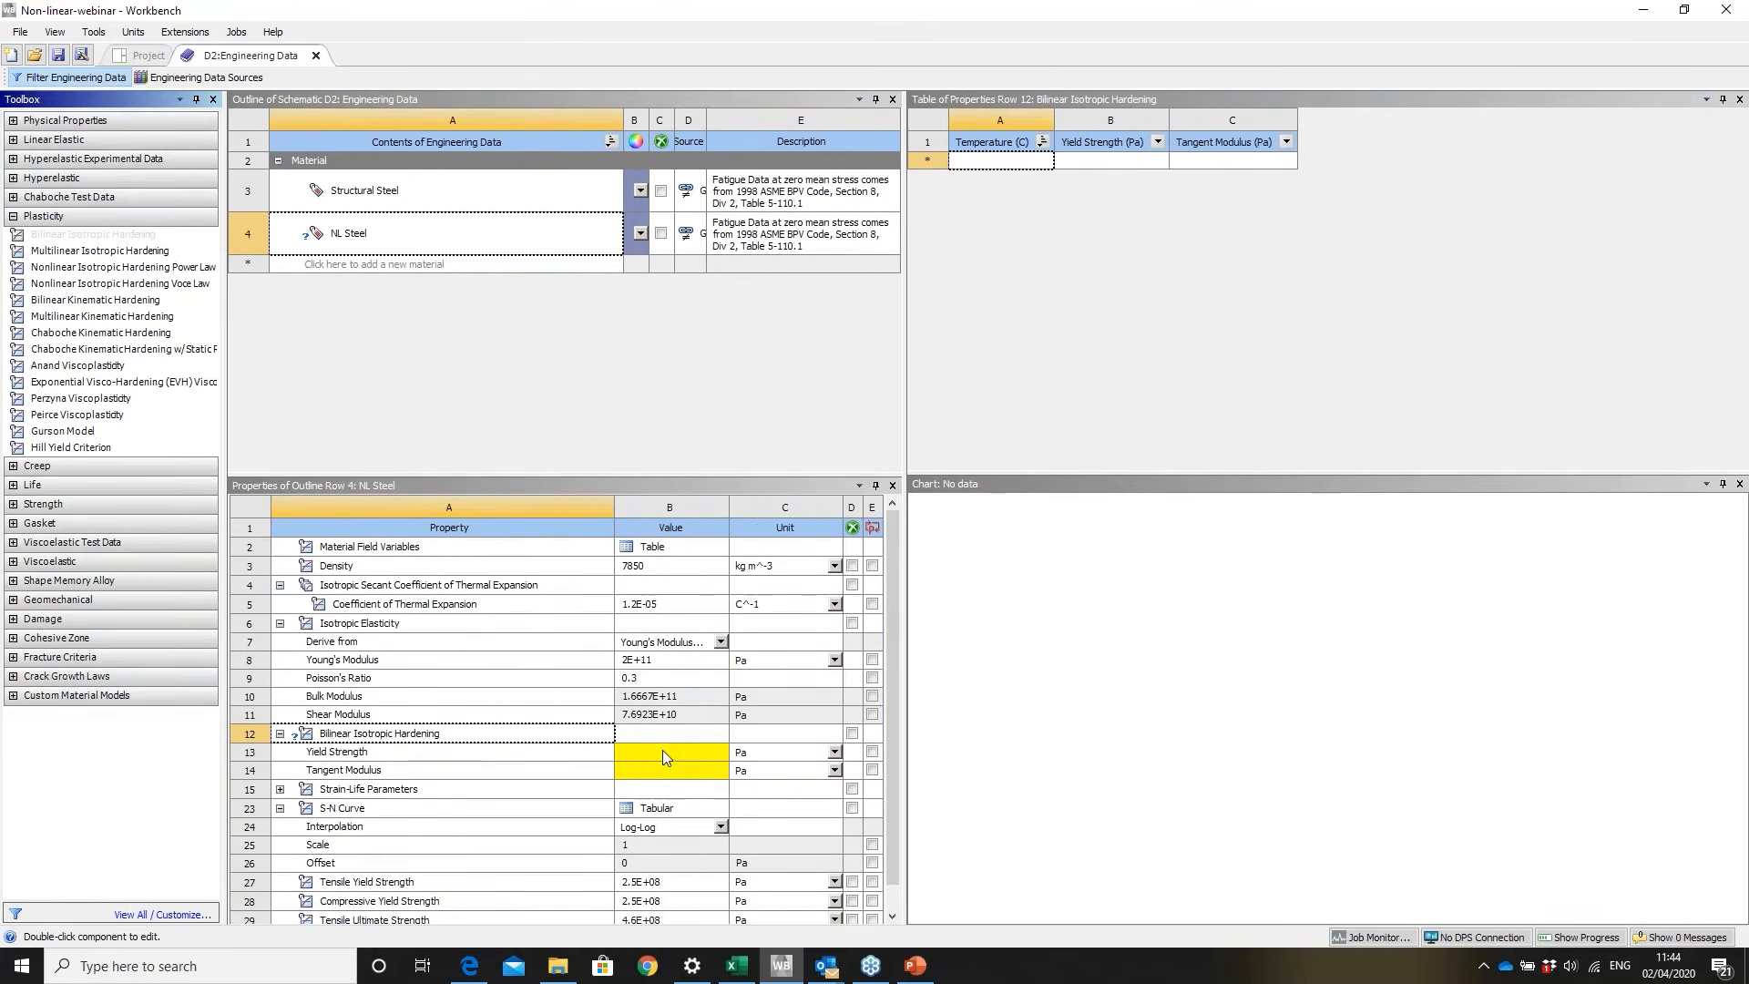
# - Set the bilinear hardening yield strength to 2.5e8 Pa and tangent modulus to 2.0e10 Pa, display its stress-strain curve, and dismiss the reminders
pyautogui.click(669, 752)
pyautogui.write('2.5e8')
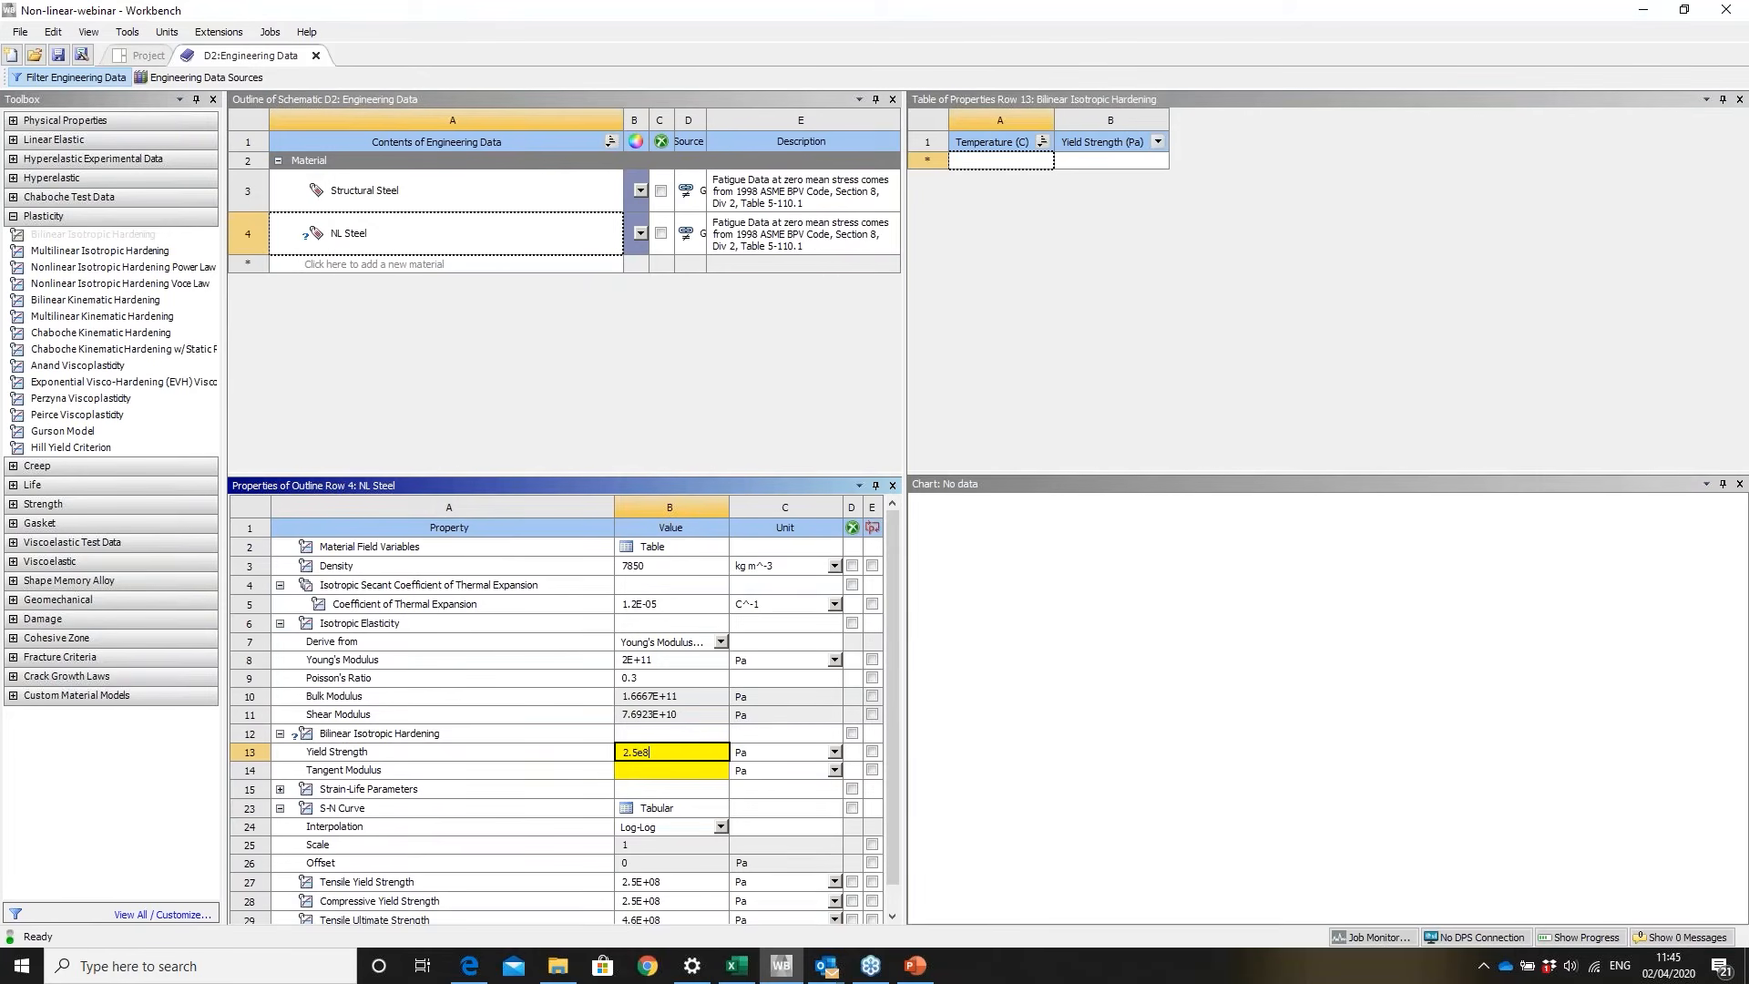
pyautogui.press('Return')
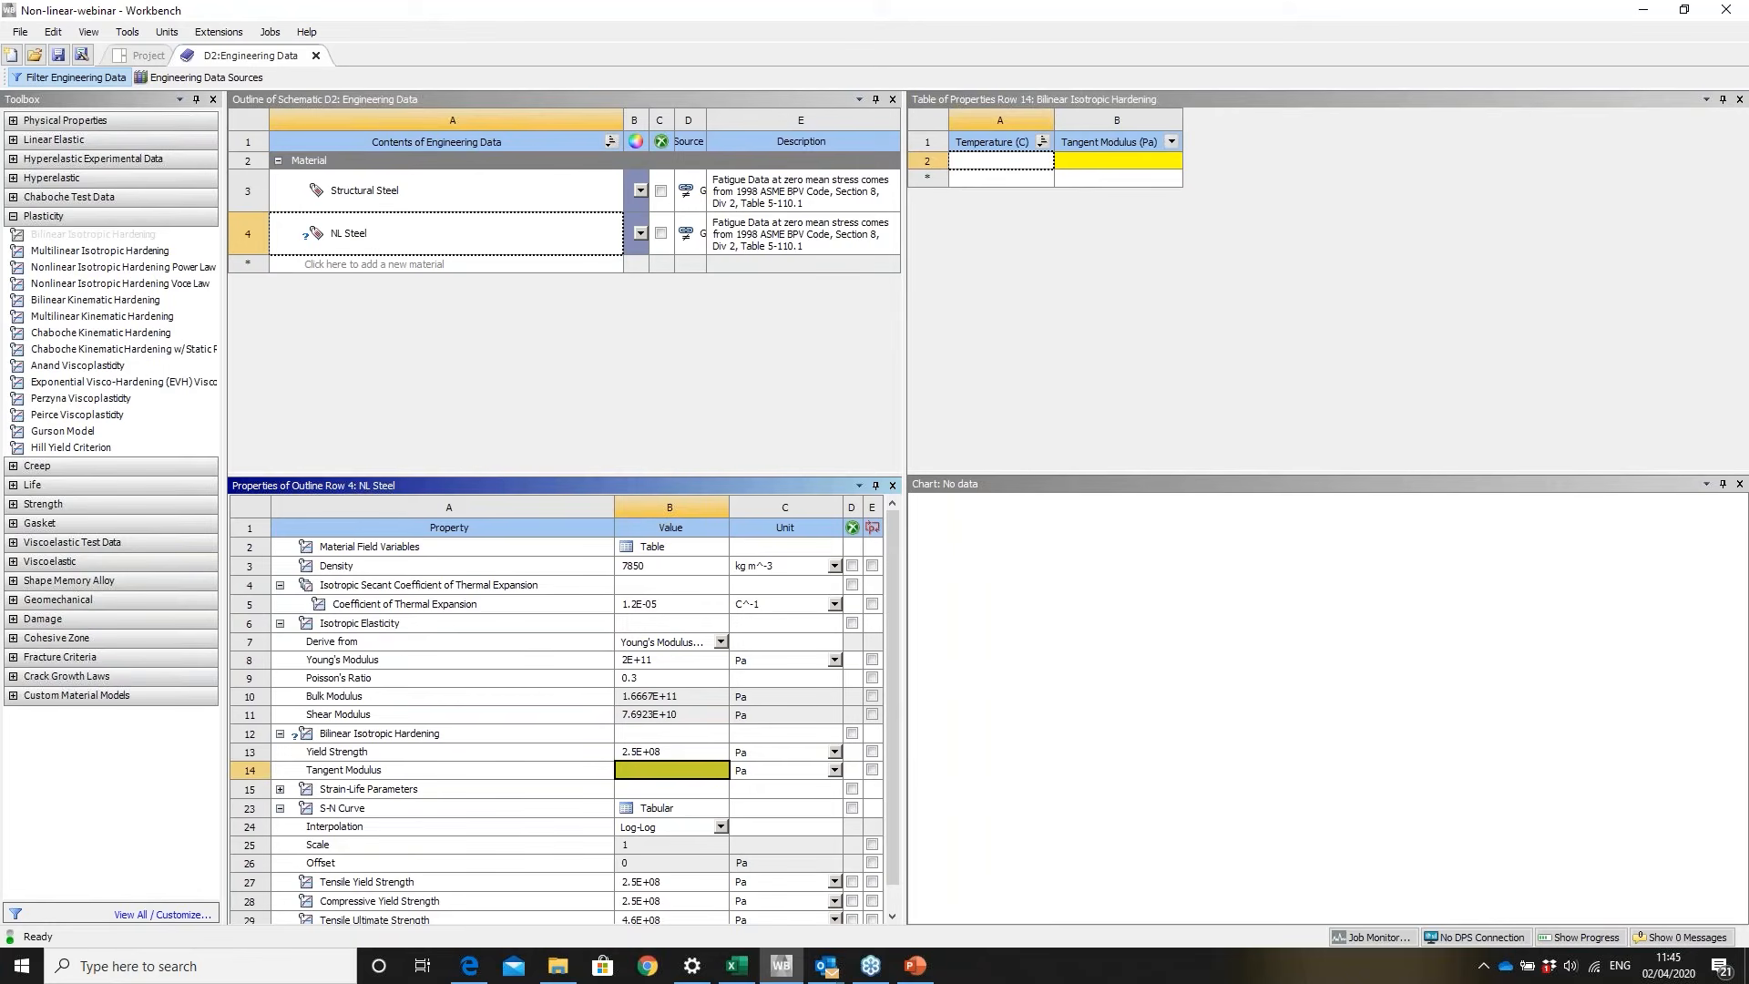
pyautogui.write('2.0e10')
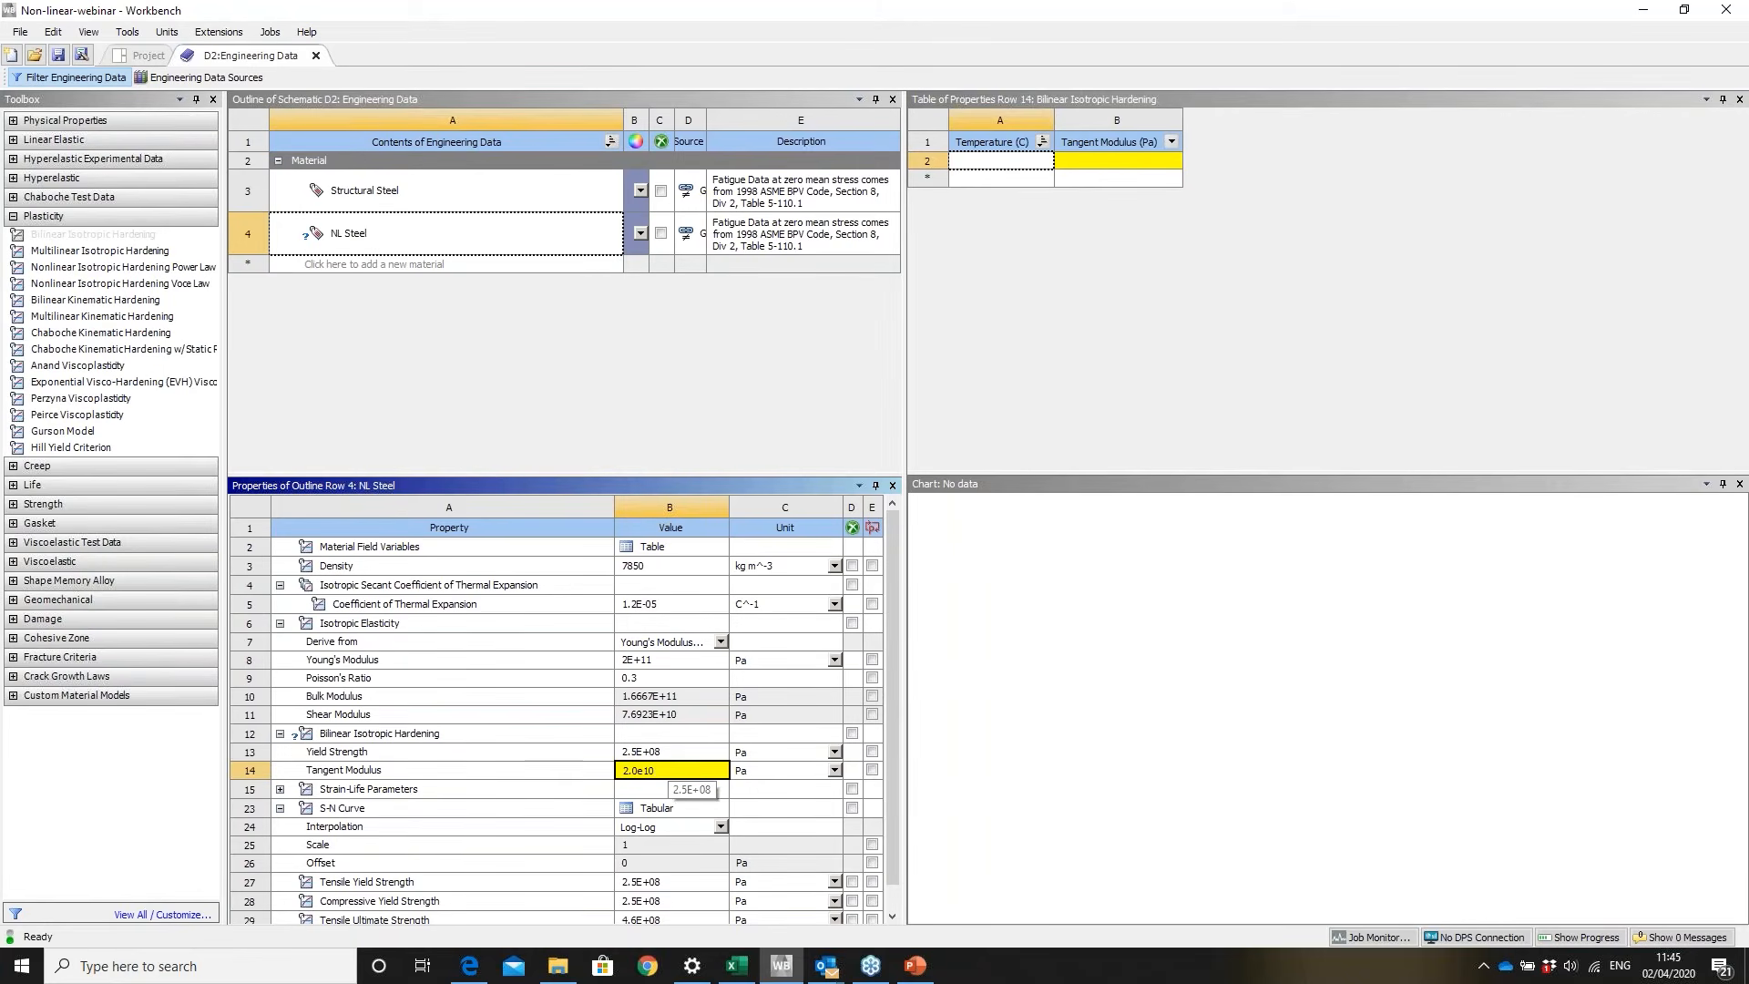
pyautogui.press('Return')
pyautogui.click(407, 736)
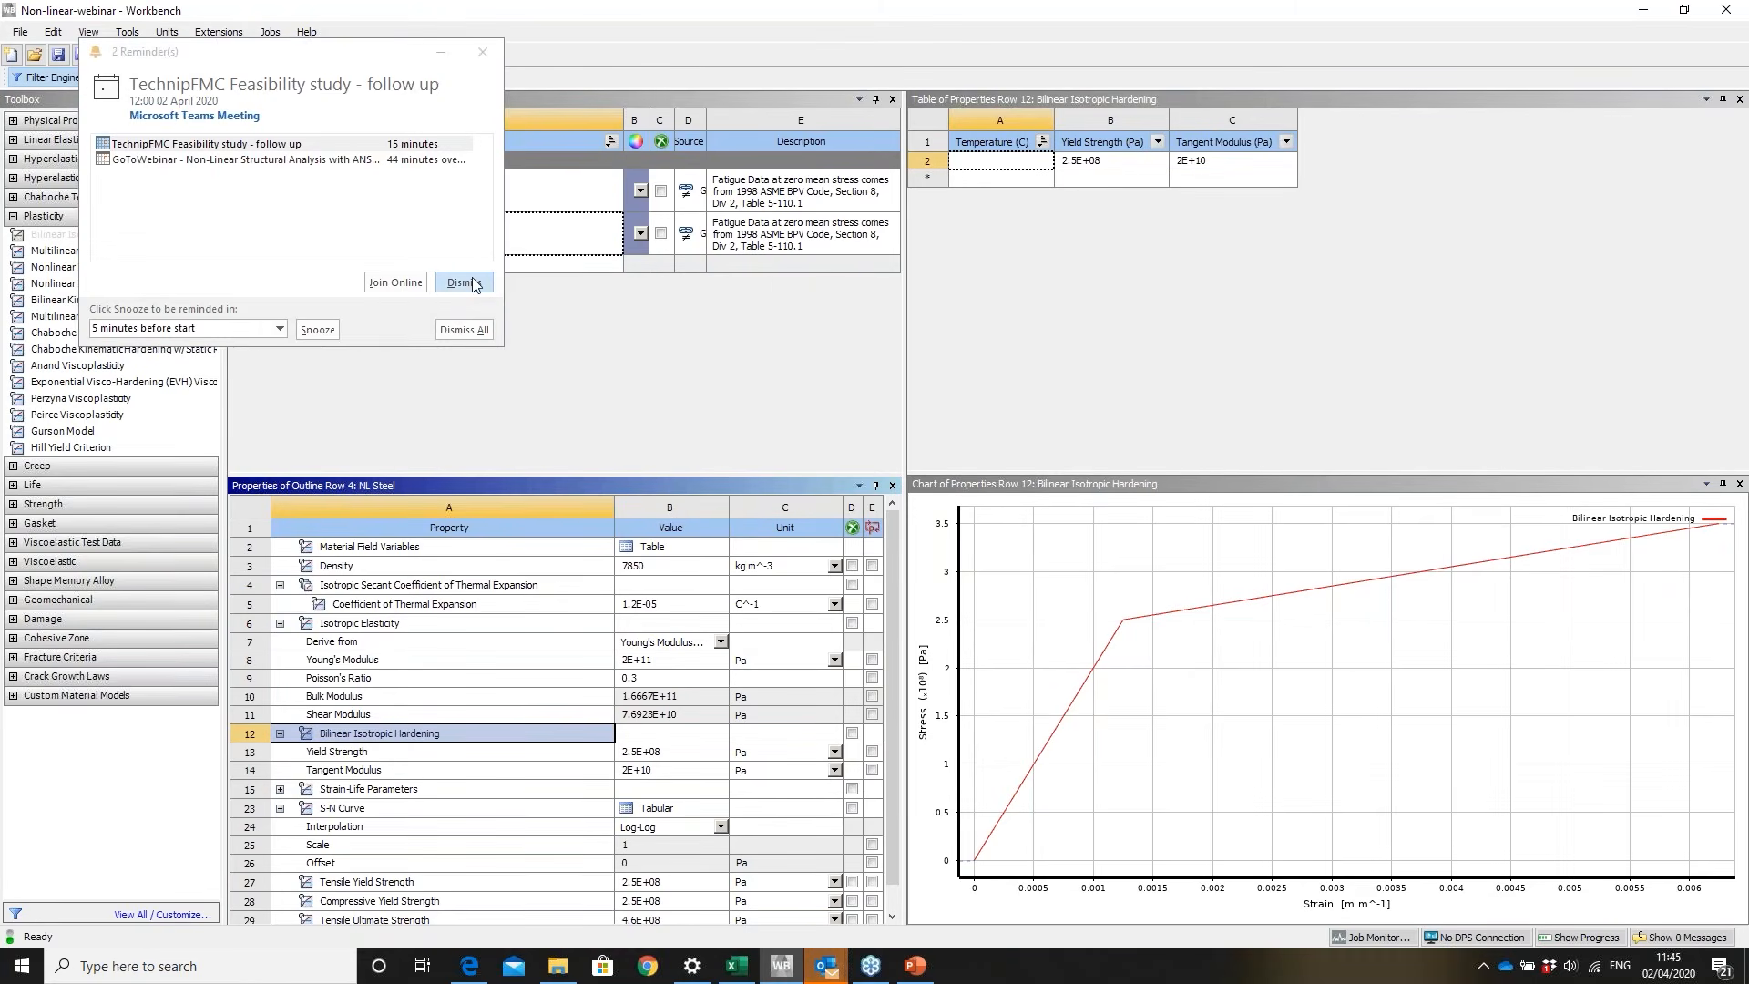
pyautogui.click(472, 283)
pyautogui.click(471, 283)
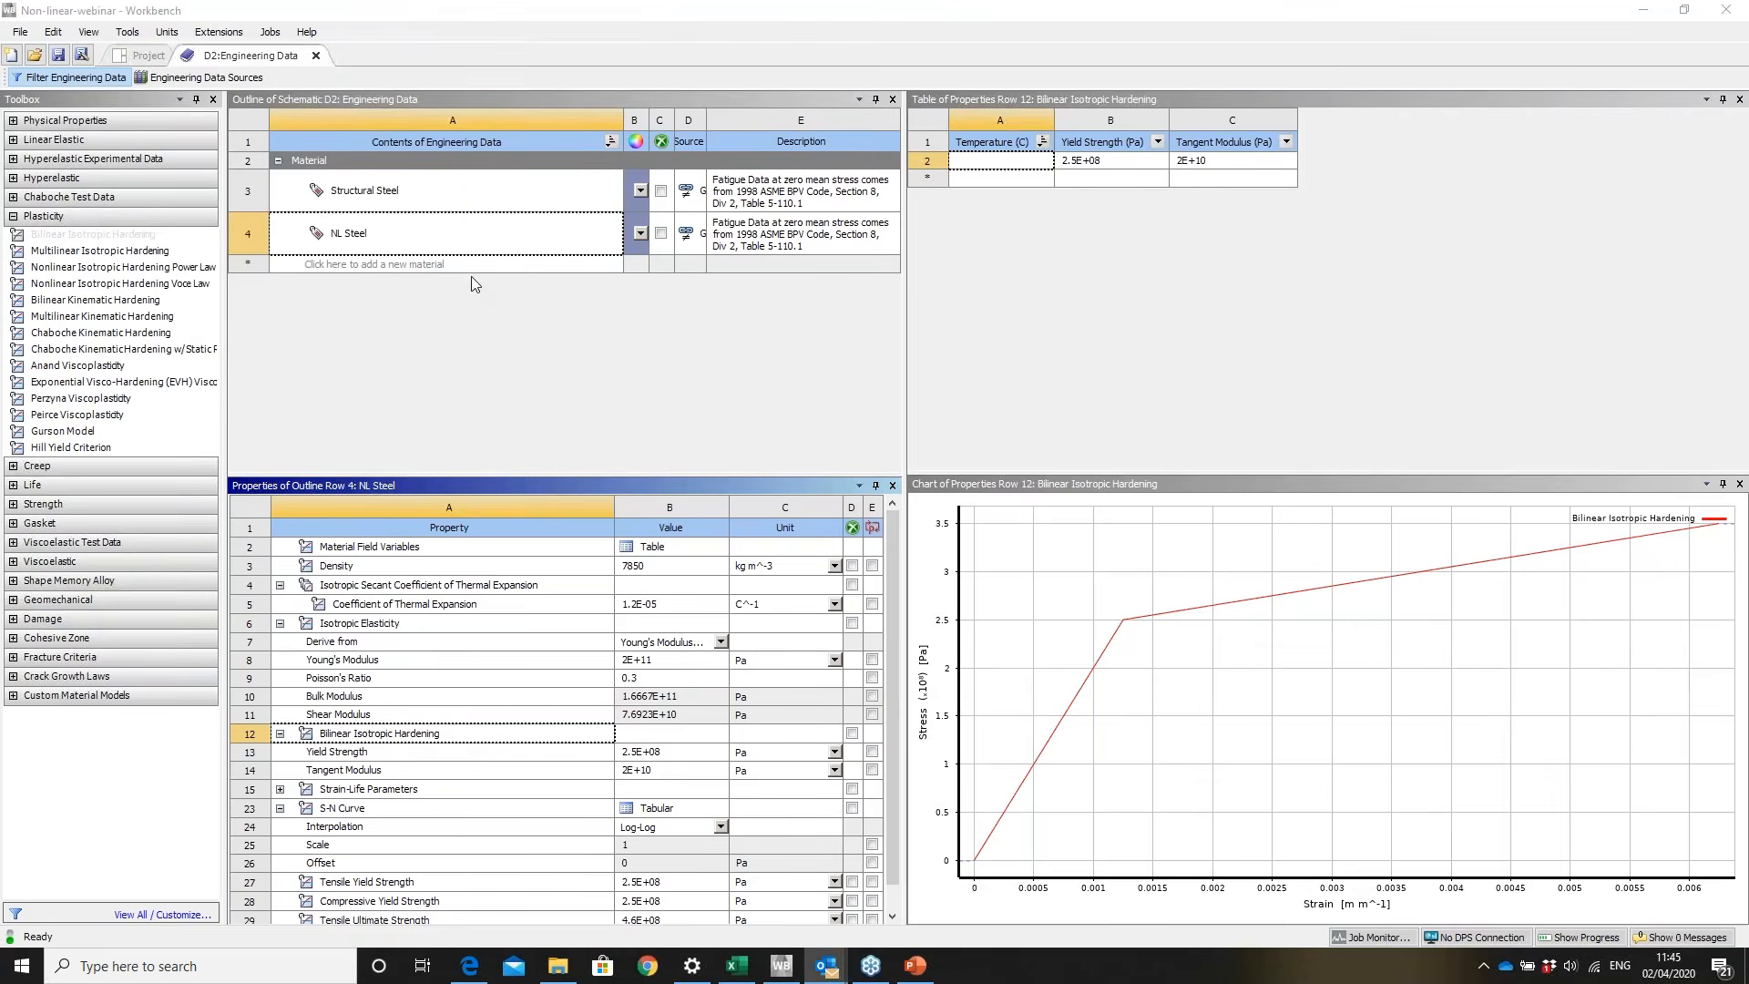
# - Return to the project schematic and open the Nl Matl setup in Mechanical, re-reading the upstream data
pyautogui.click(149, 56)
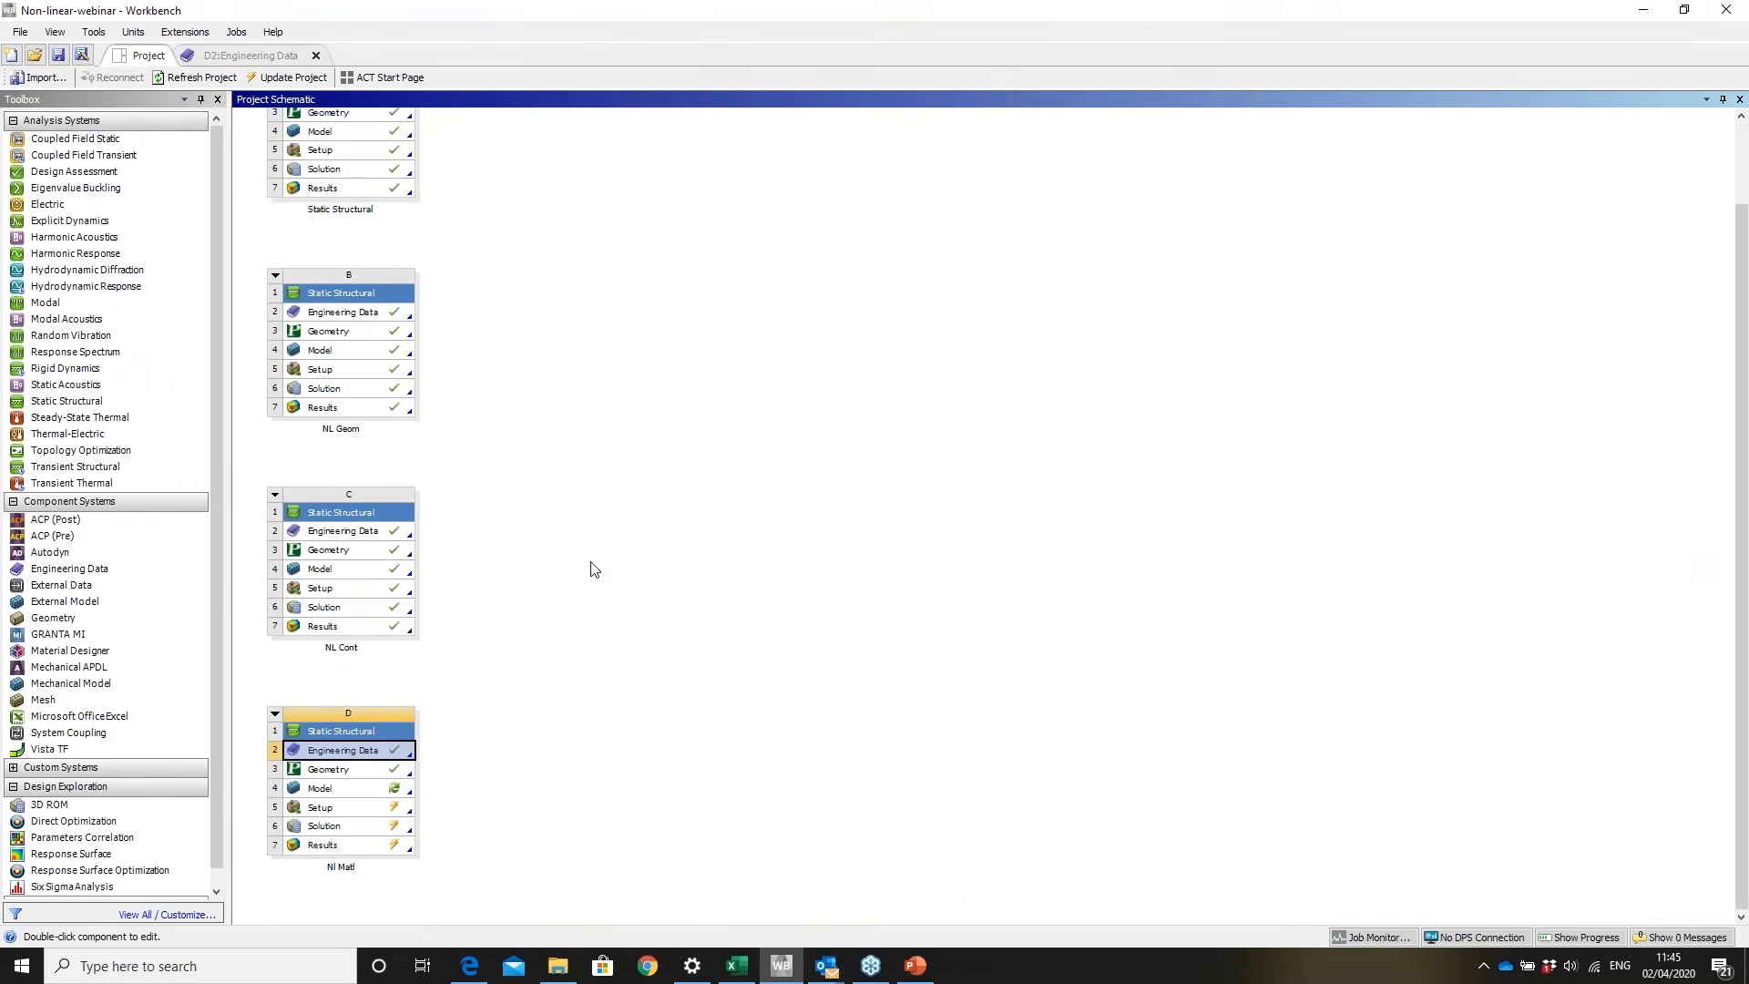
pyautogui.rightClick(353, 810)
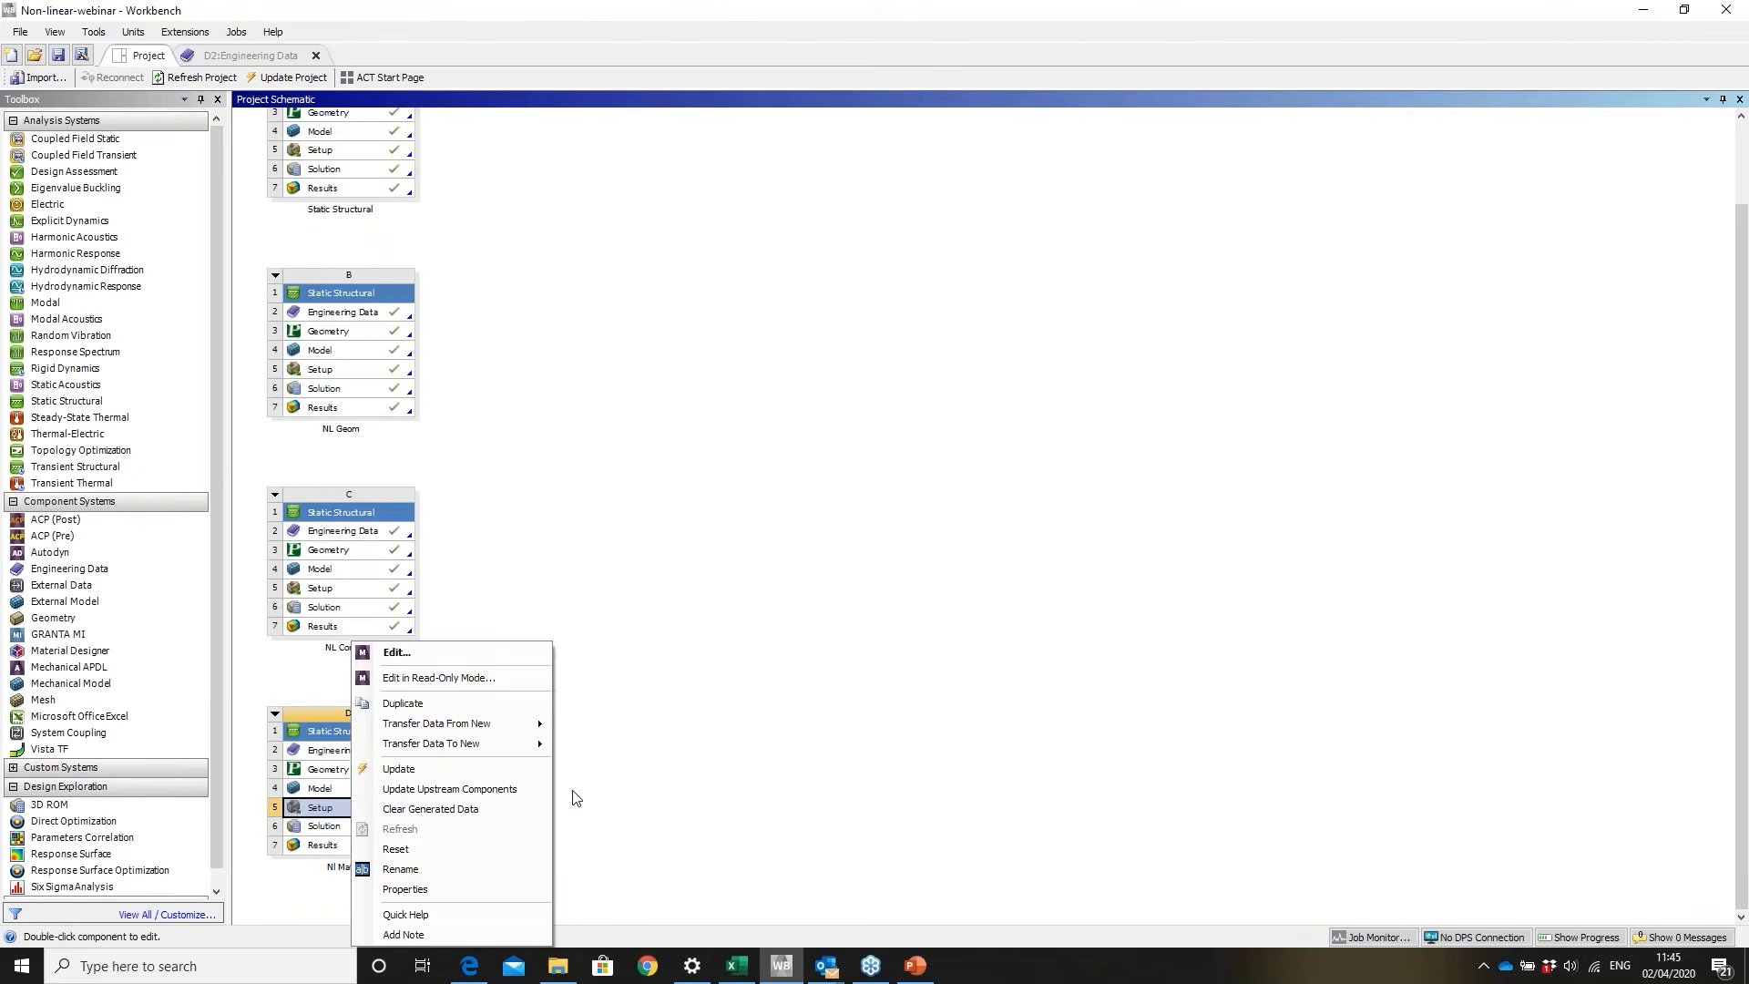
pyautogui.click(496, 661)
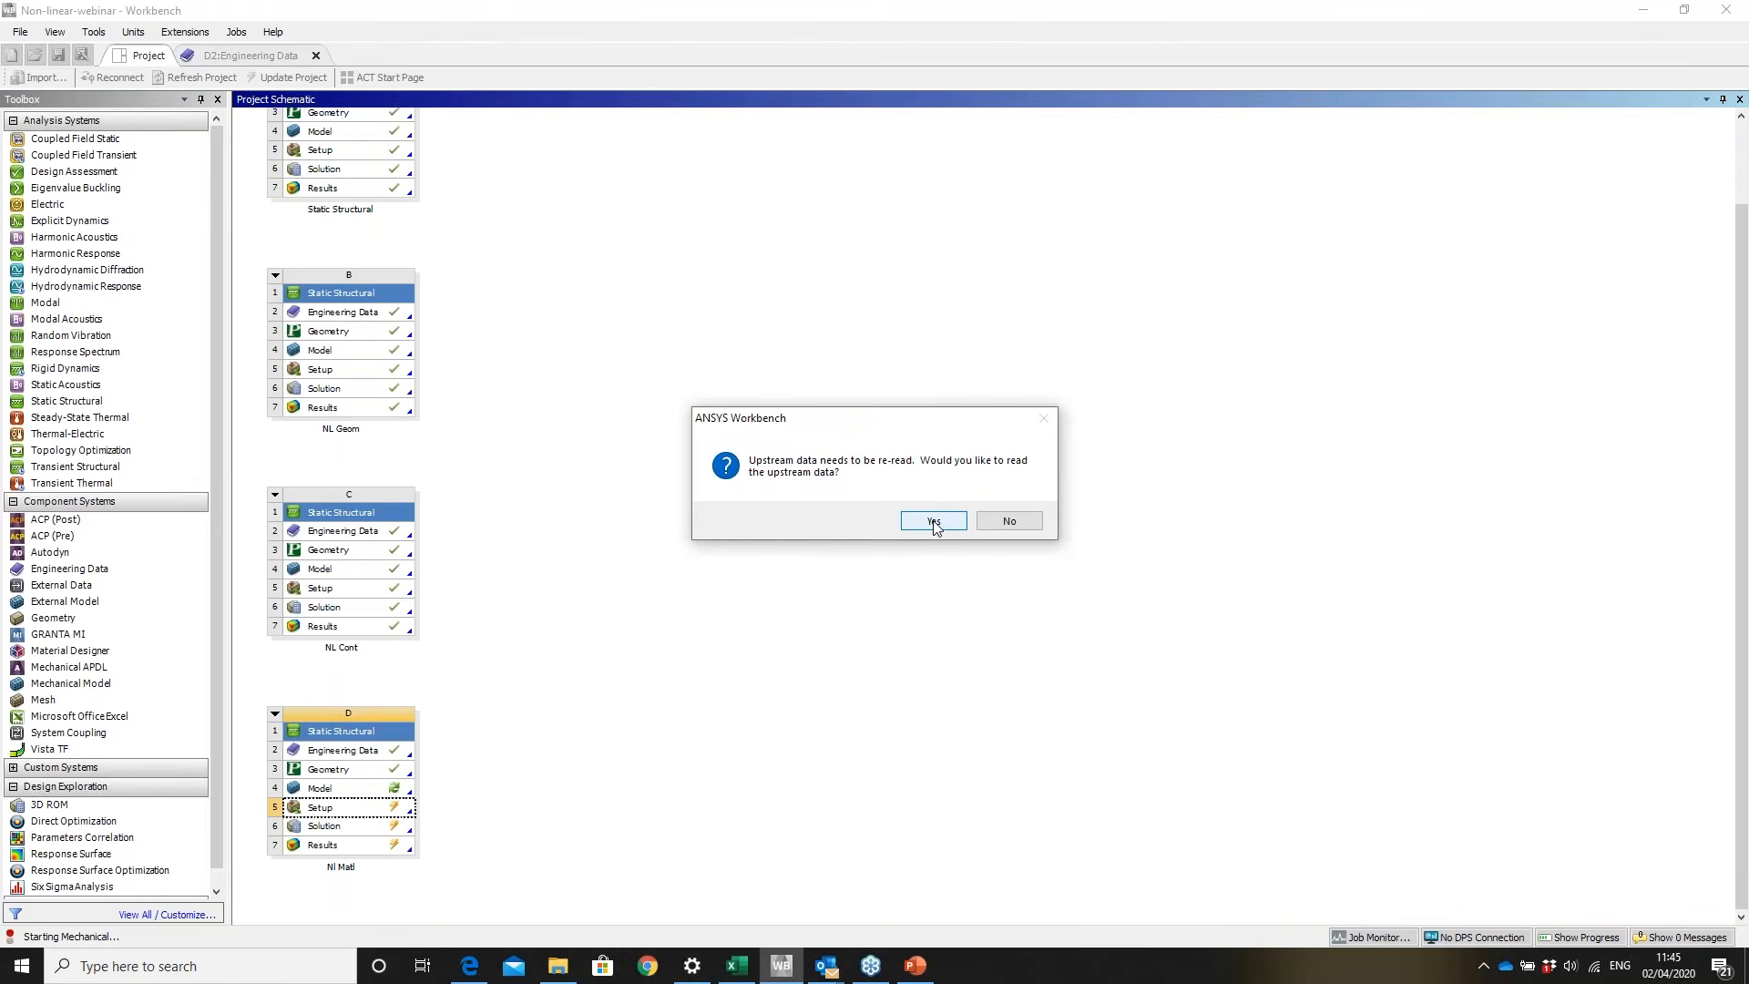
pyautogui.click(933, 521)
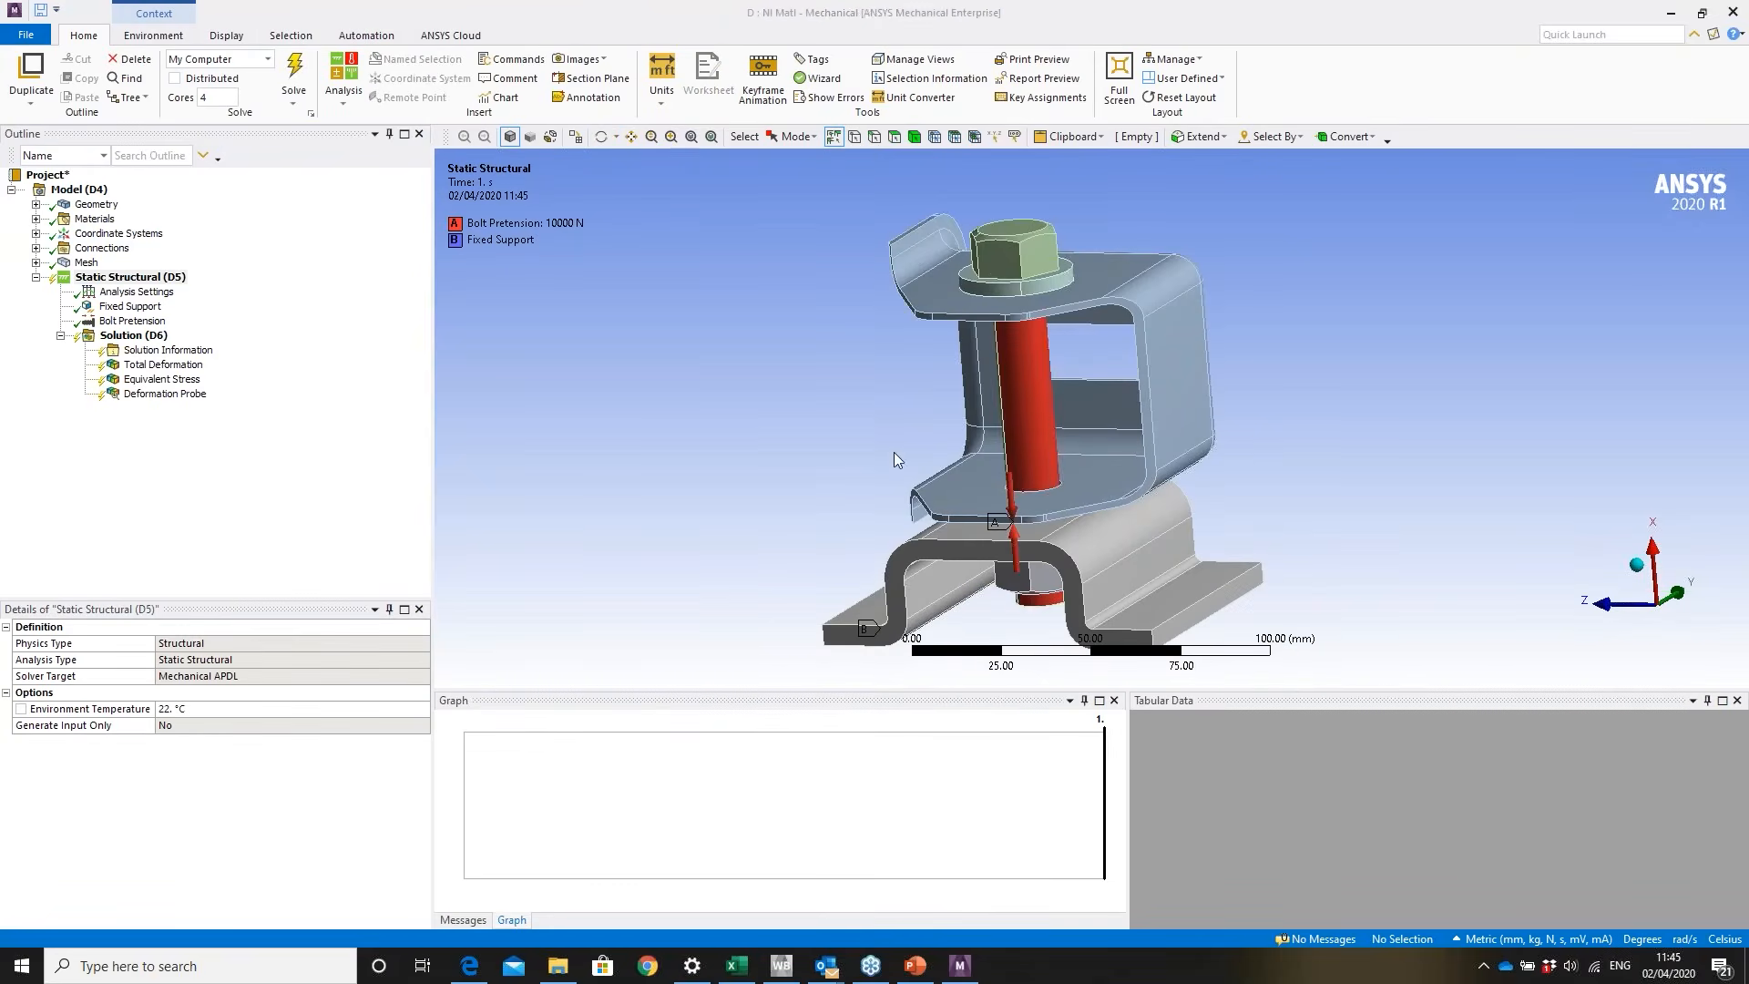
# - Assign the NL Steel material to the Upper_Bracket body
pyautogui.moveTo(1013, 469); pyautogui.dragTo(526, 361, button='middle')
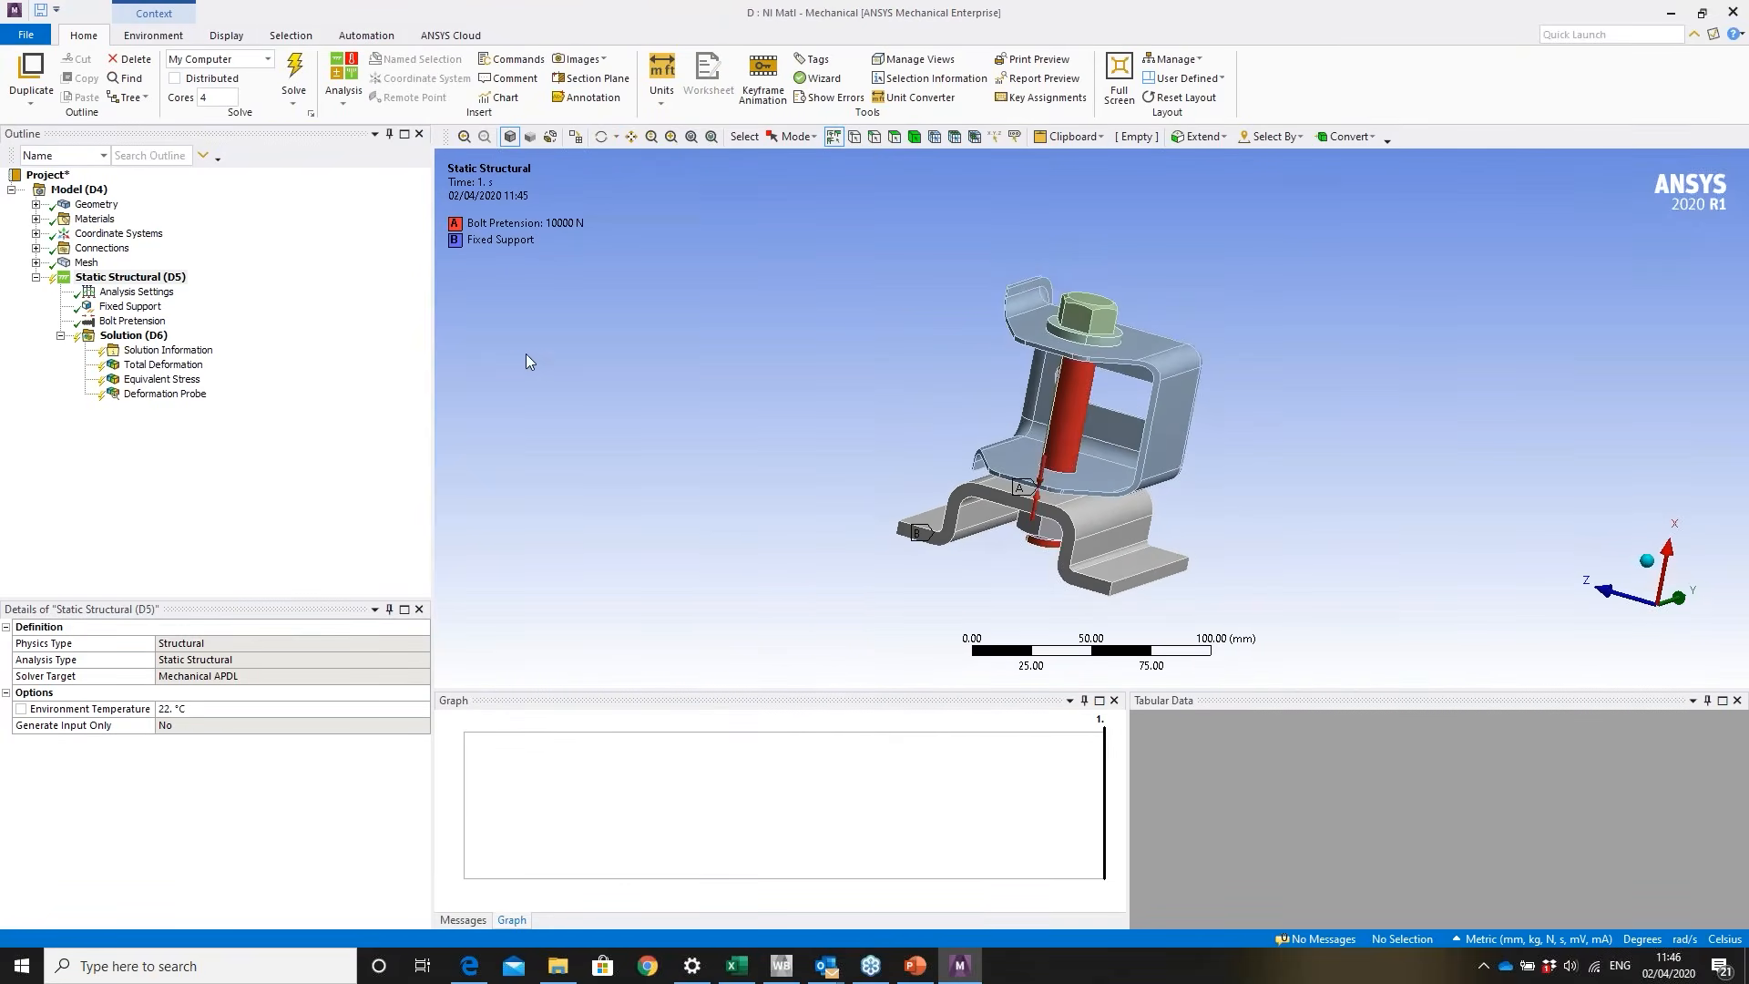
pyautogui.click(36, 204)
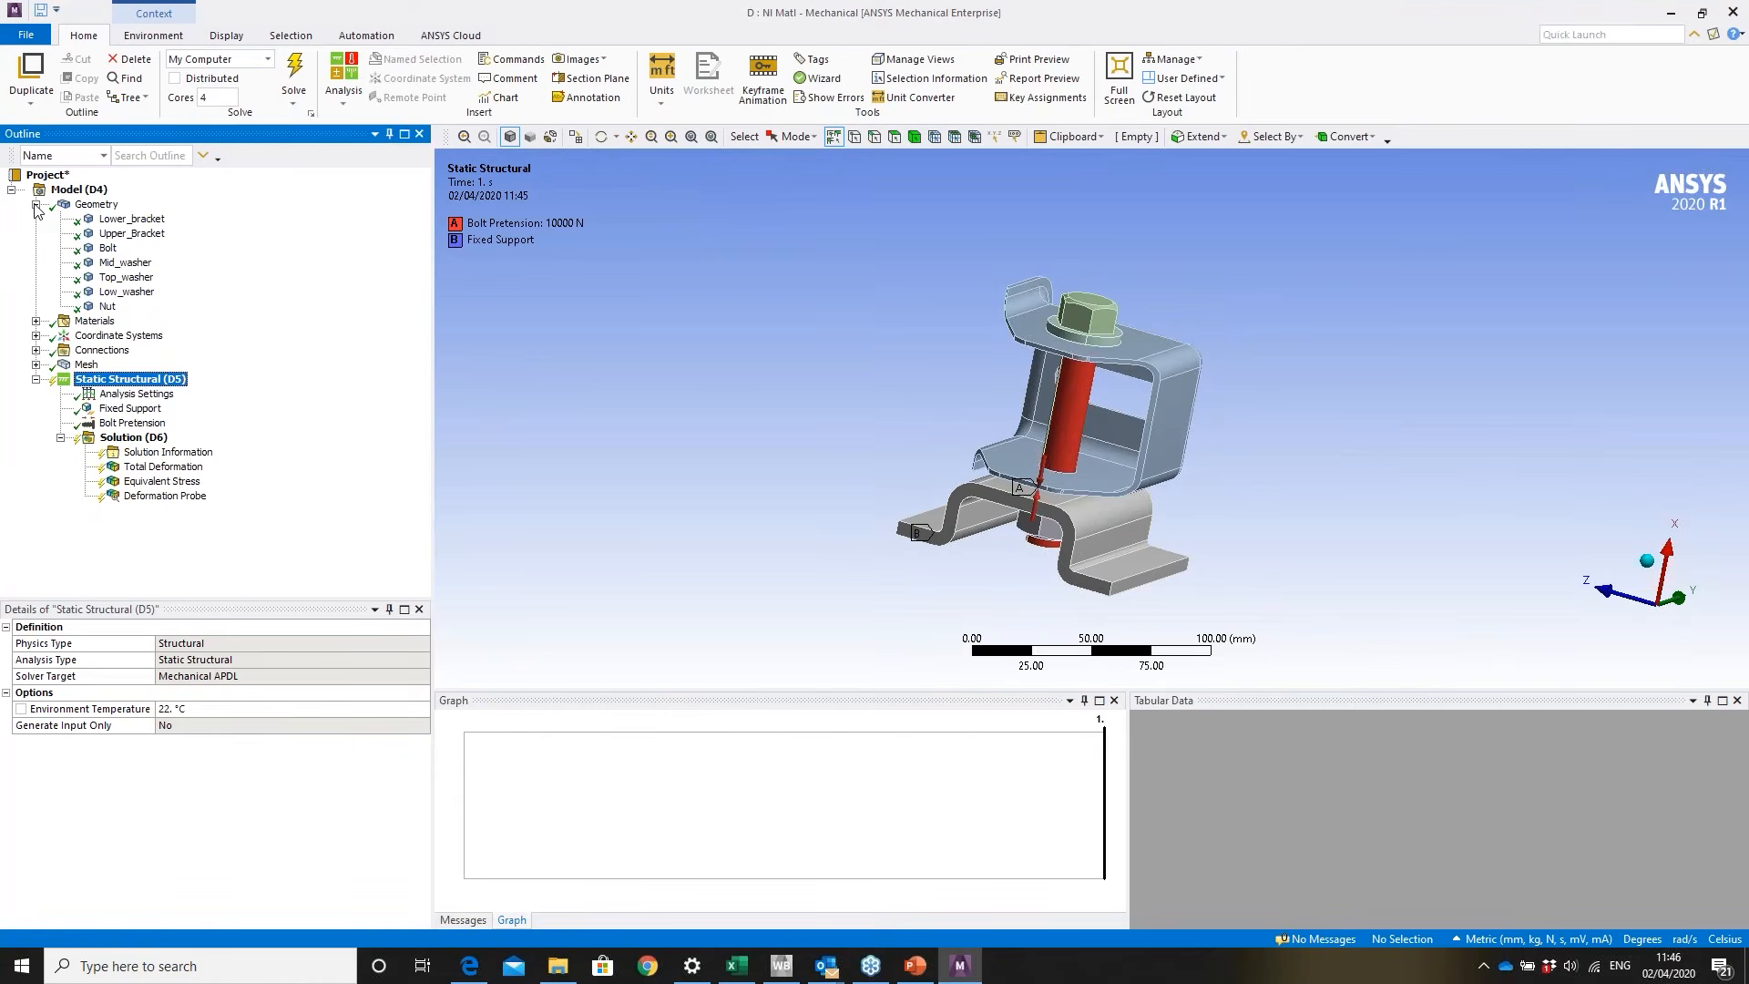
pyautogui.click(152, 234)
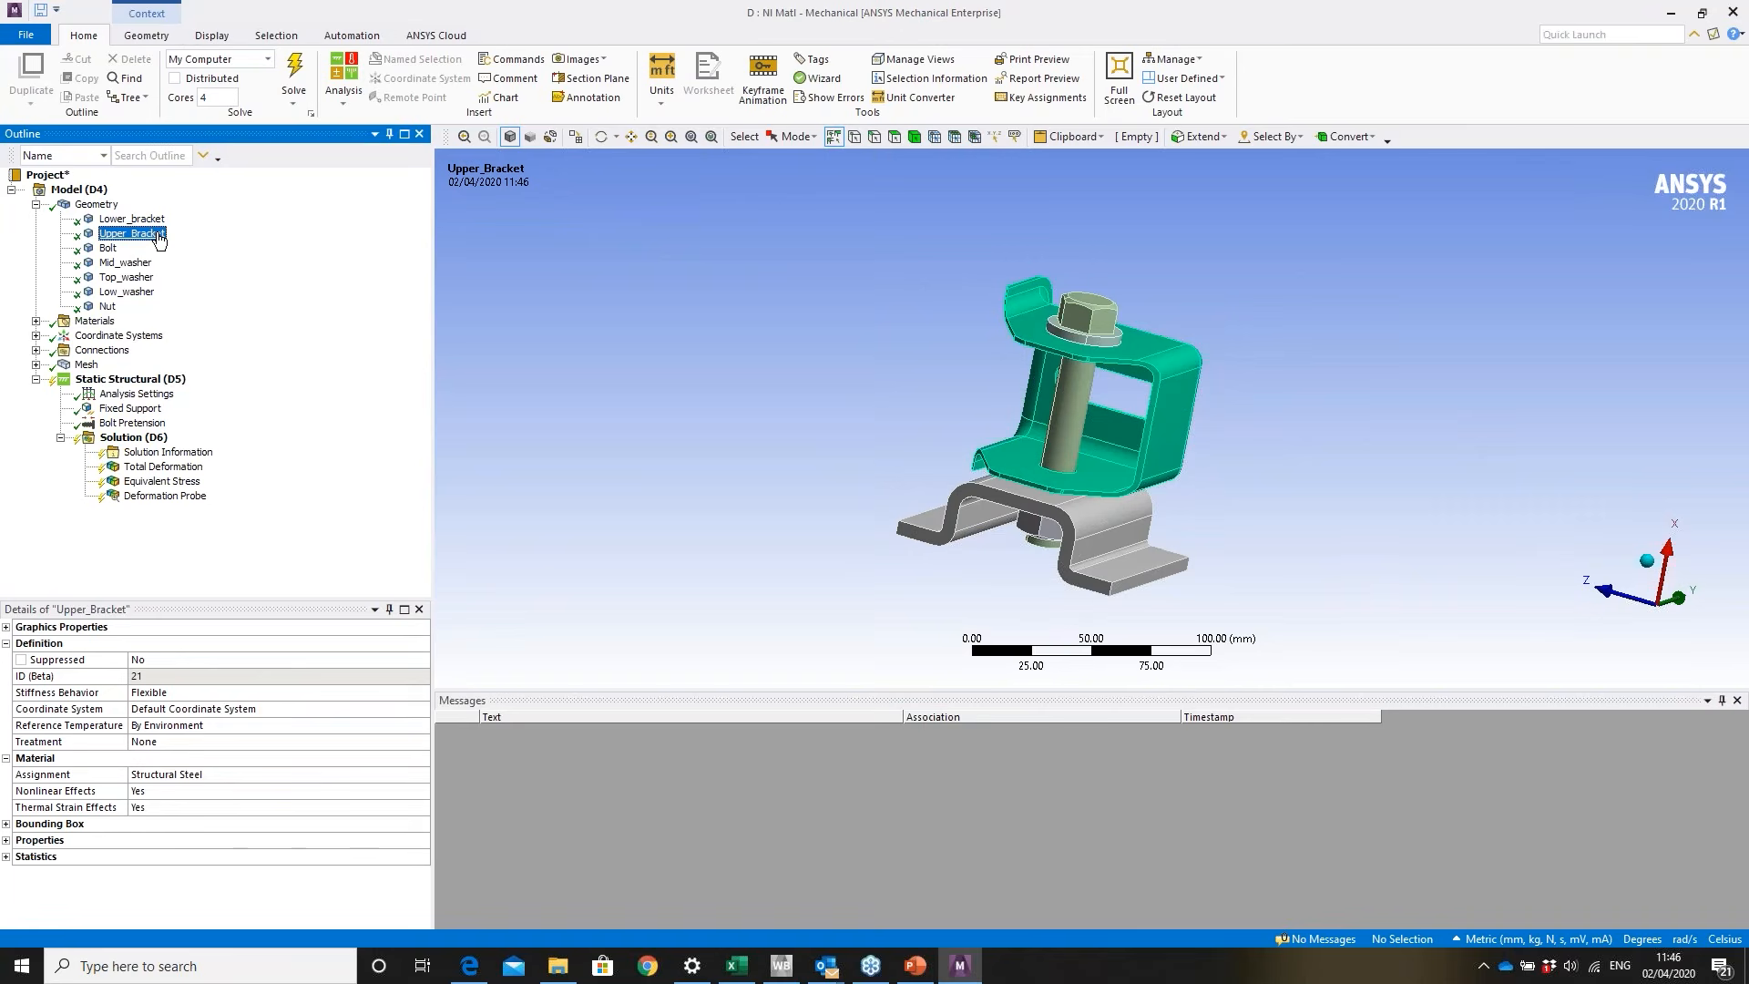
pyautogui.click(418, 775)
pyautogui.click(422, 774)
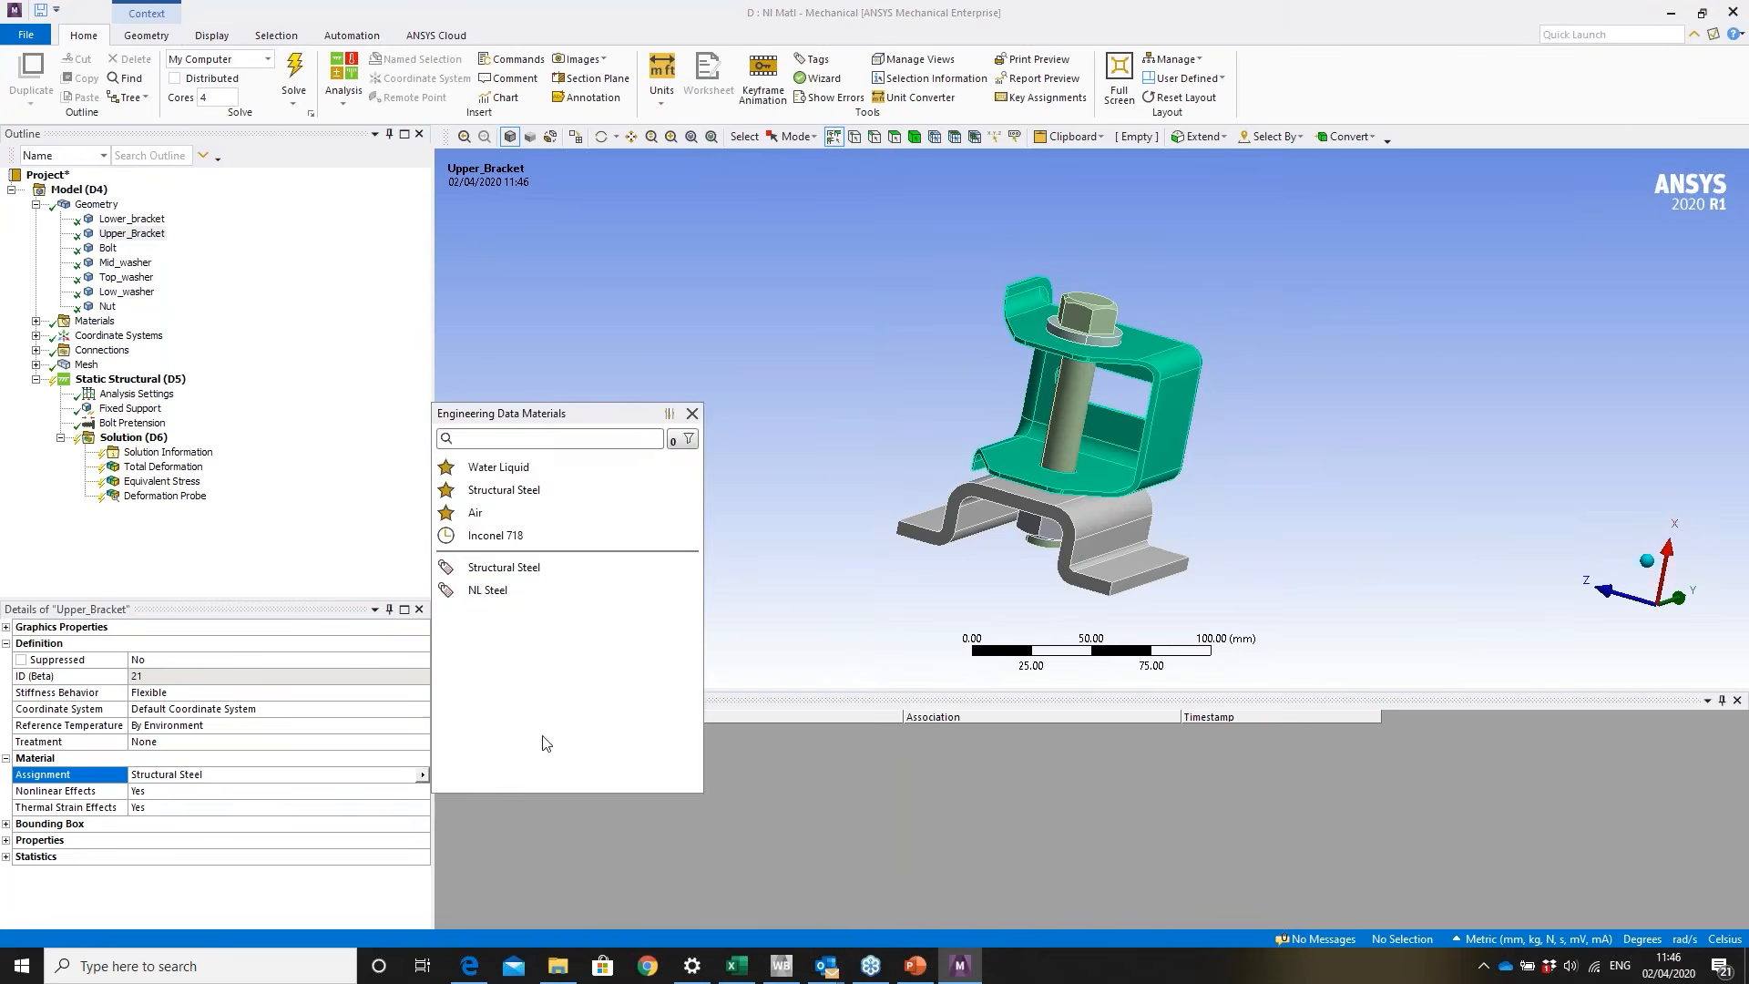
pyautogui.click(488, 590)
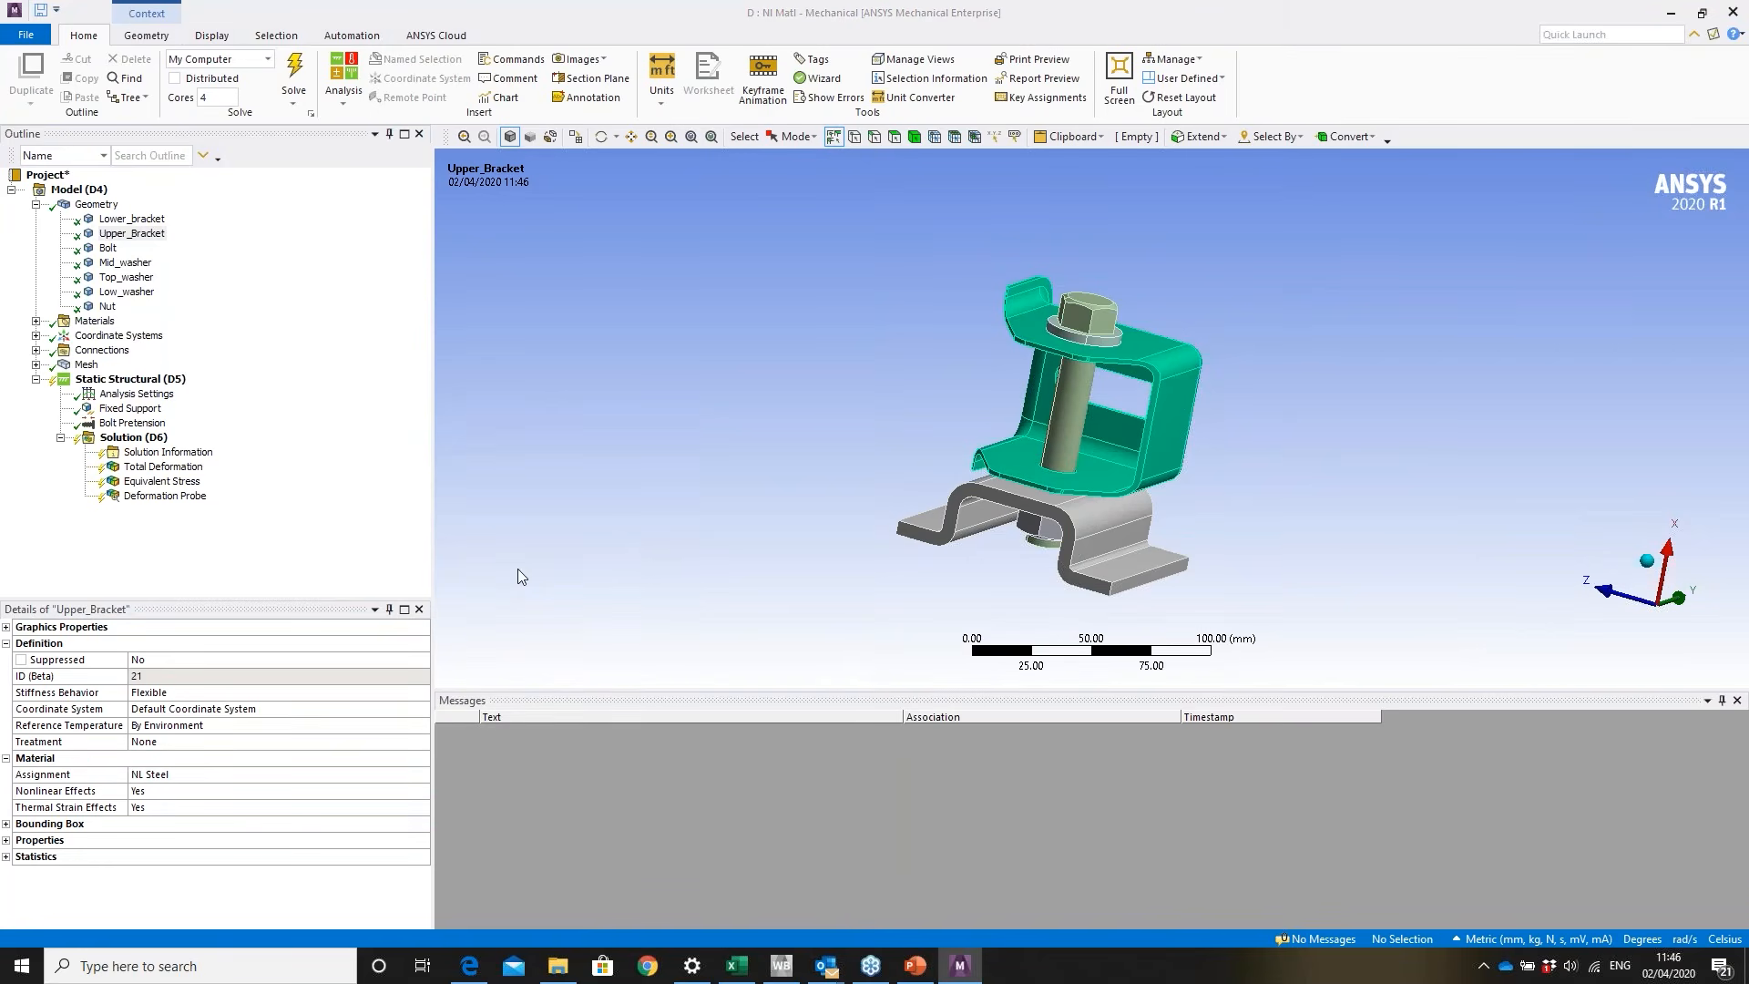
# - Solve the Nl Matl static structural analysis and set the Solution Information output to Force Convergence
pyautogui.click(133, 381)
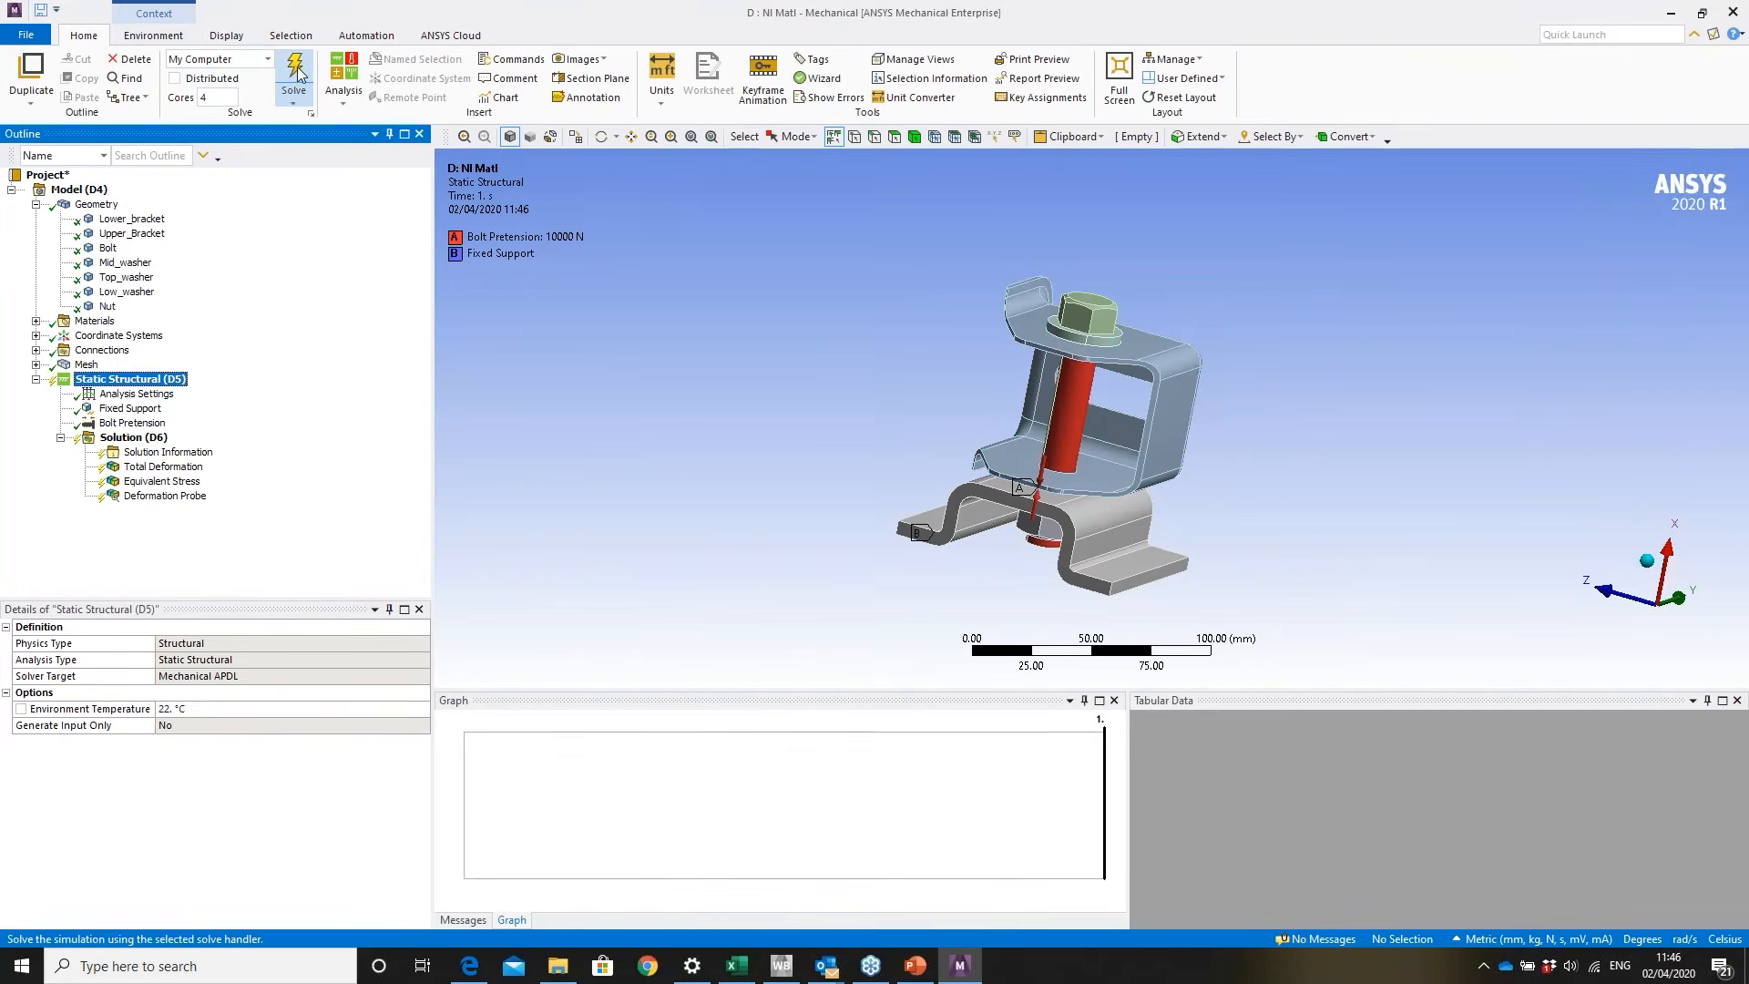
pyautogui.press('F5')
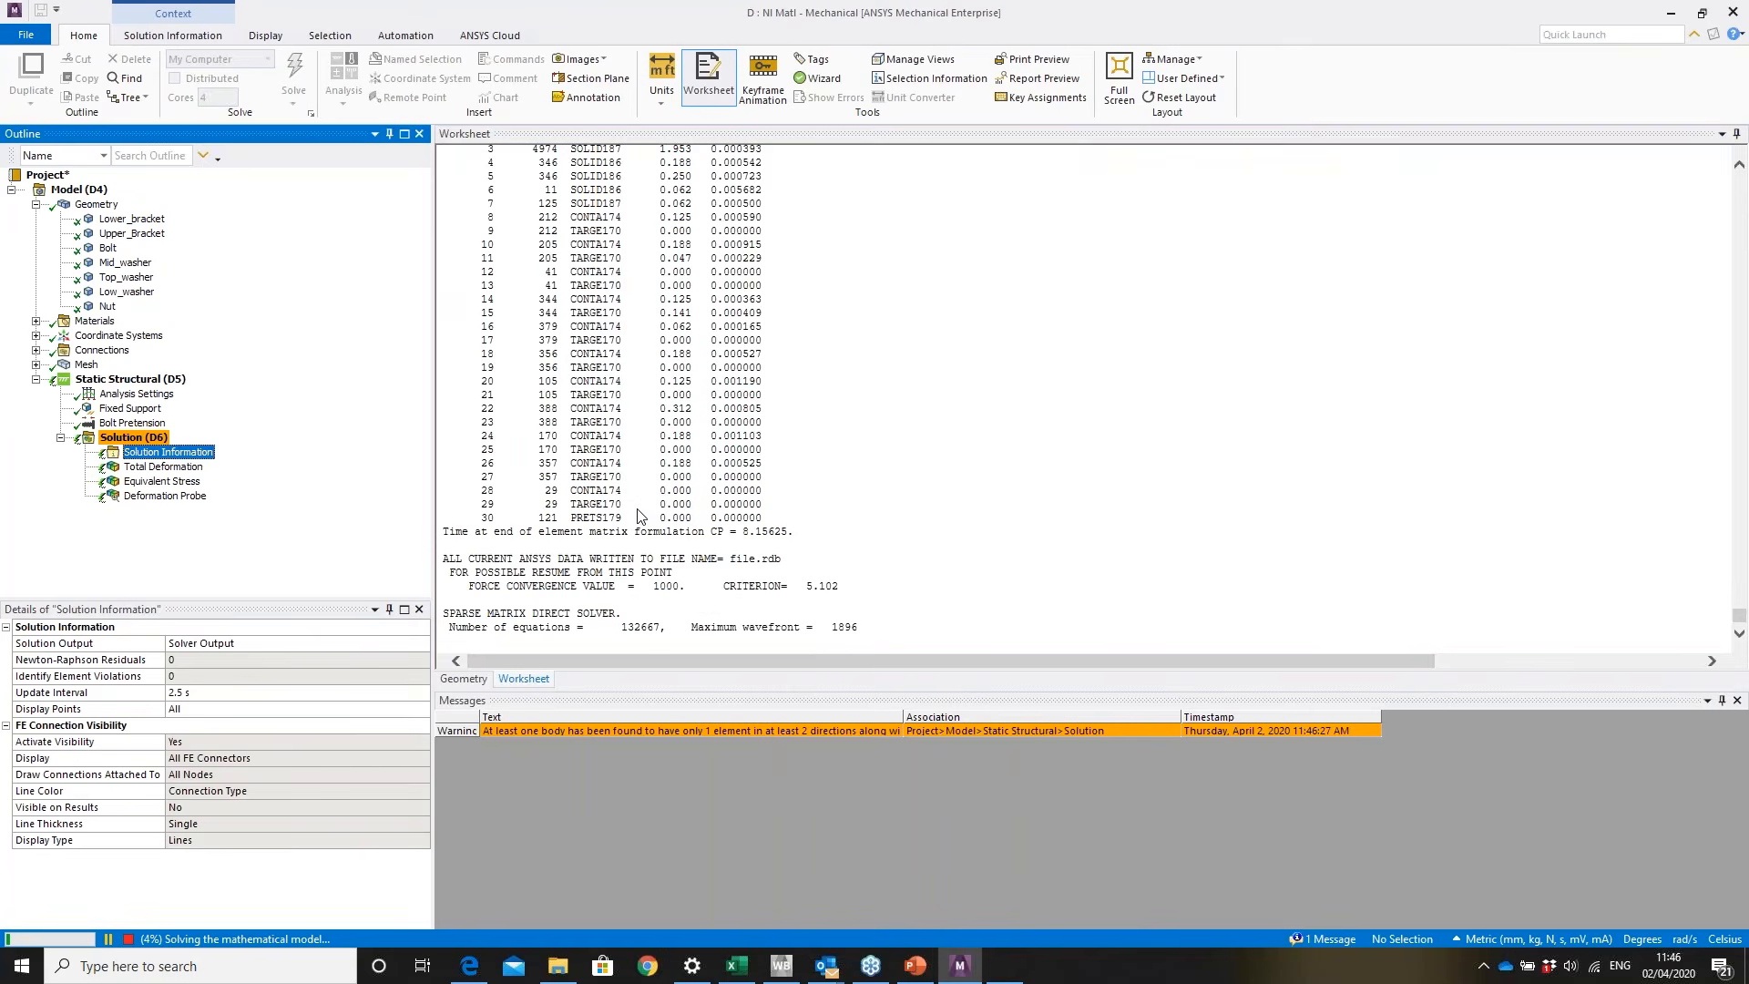
pyautogui.click(421, 644)
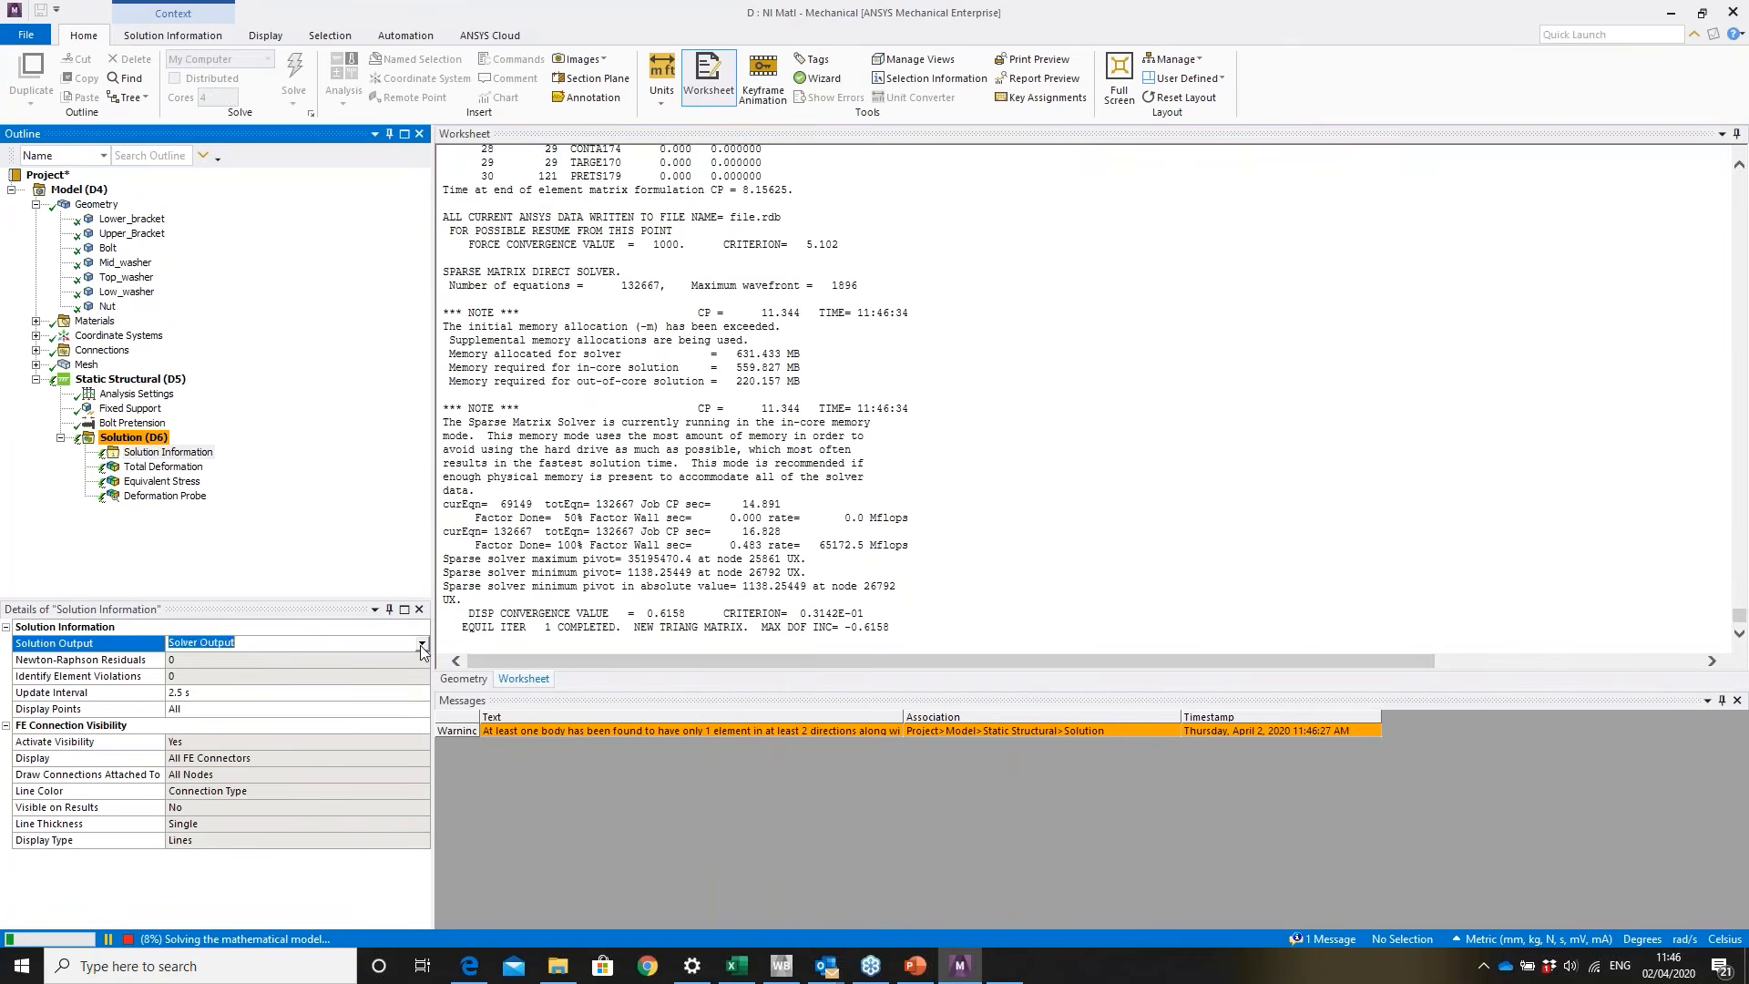
pyautogui.click(421, 644)
pyautogui.click(223, 677)
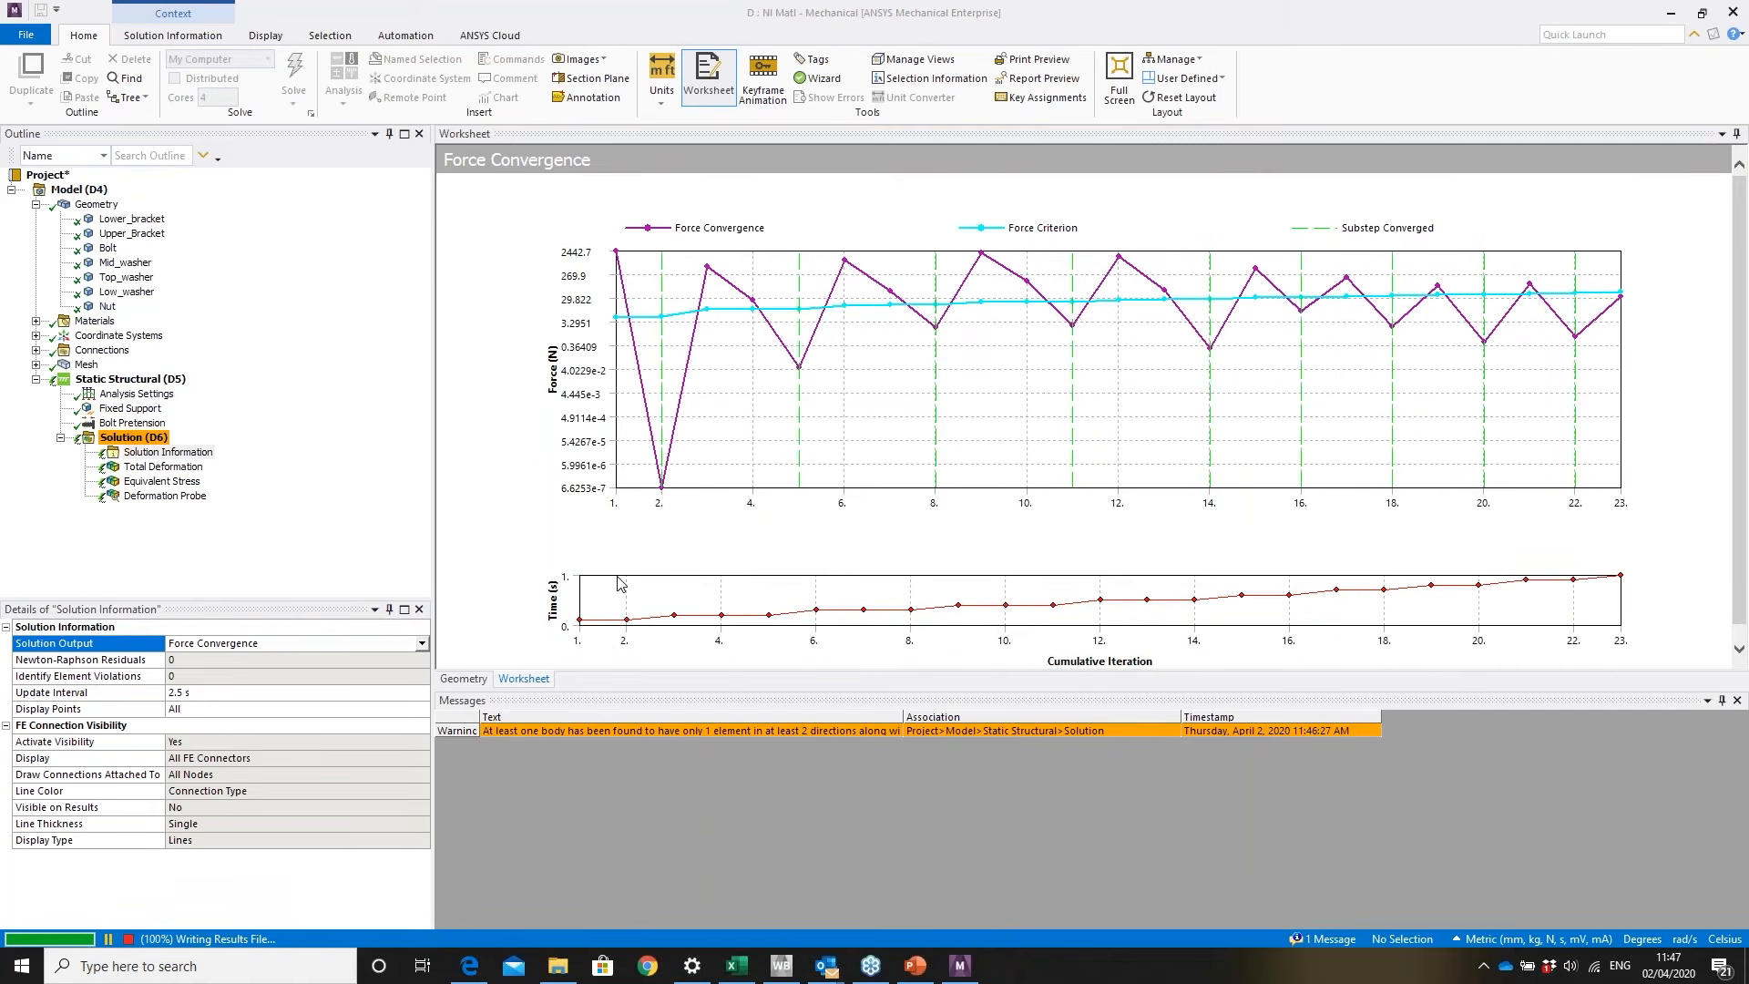
# - Examine the Total Deformation result of the Nl Matl analysis on the bolted bracket assembly
pyautogui.click(167, 466)
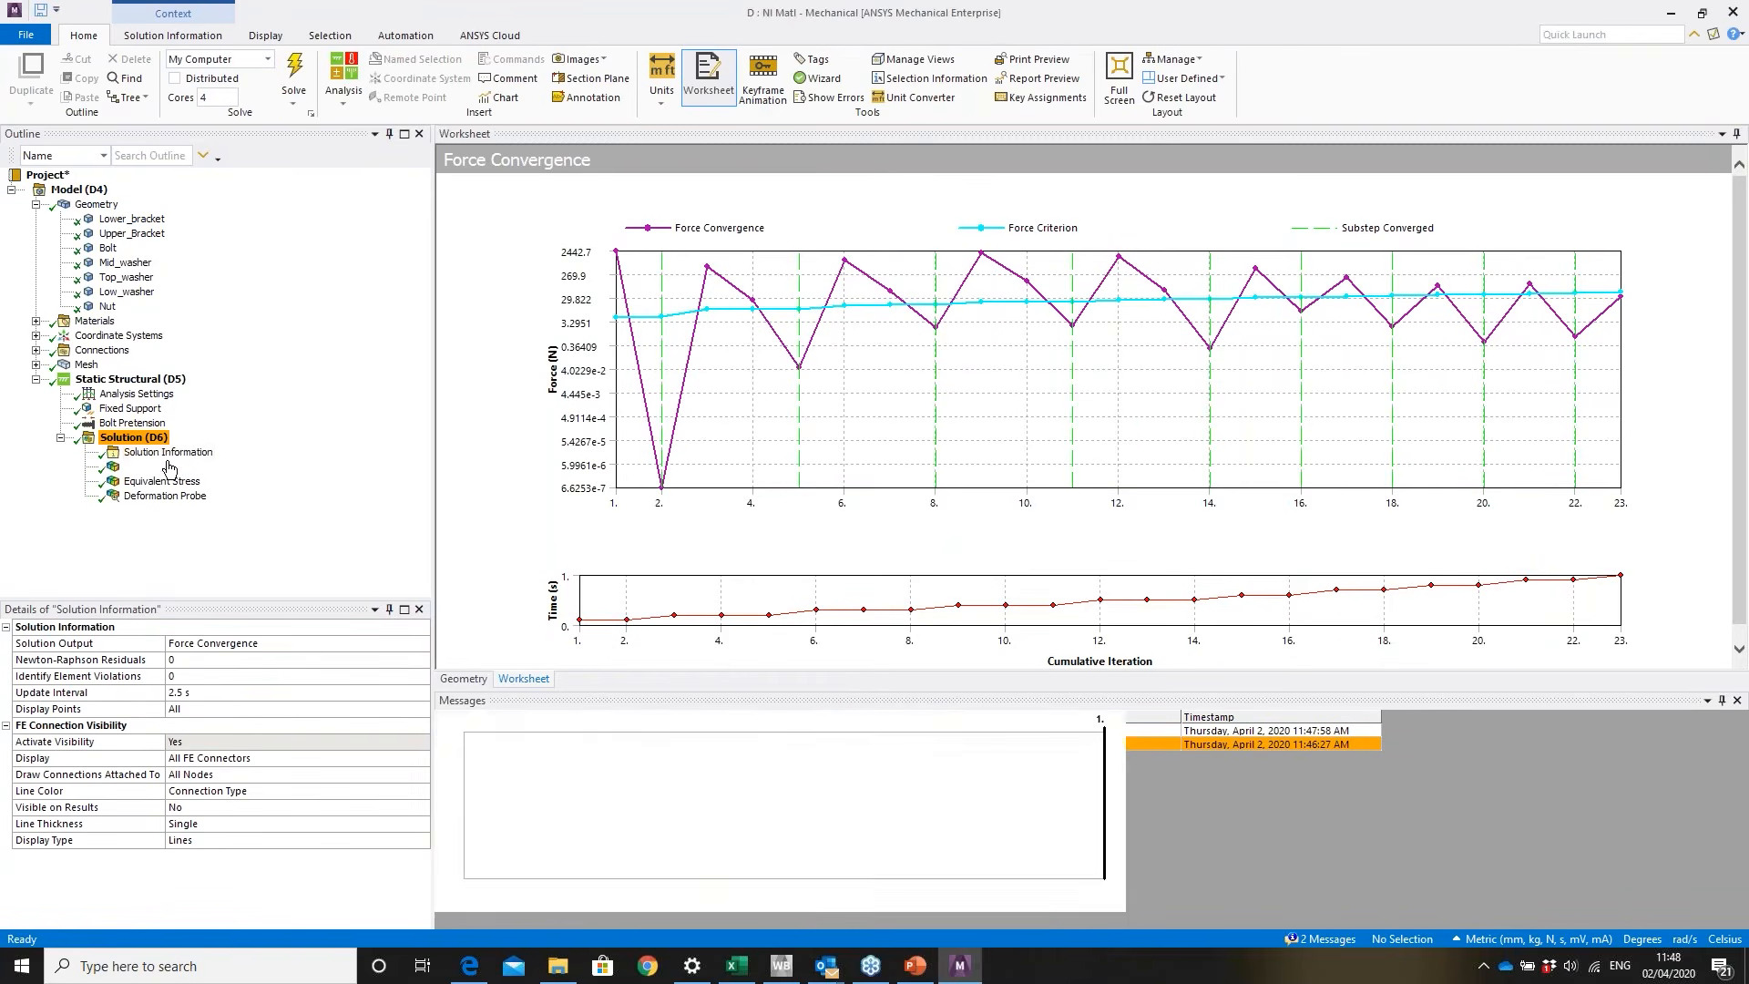
pyautogui.moveTo(1256, 383); pyautogui.dragTo(981, 396)
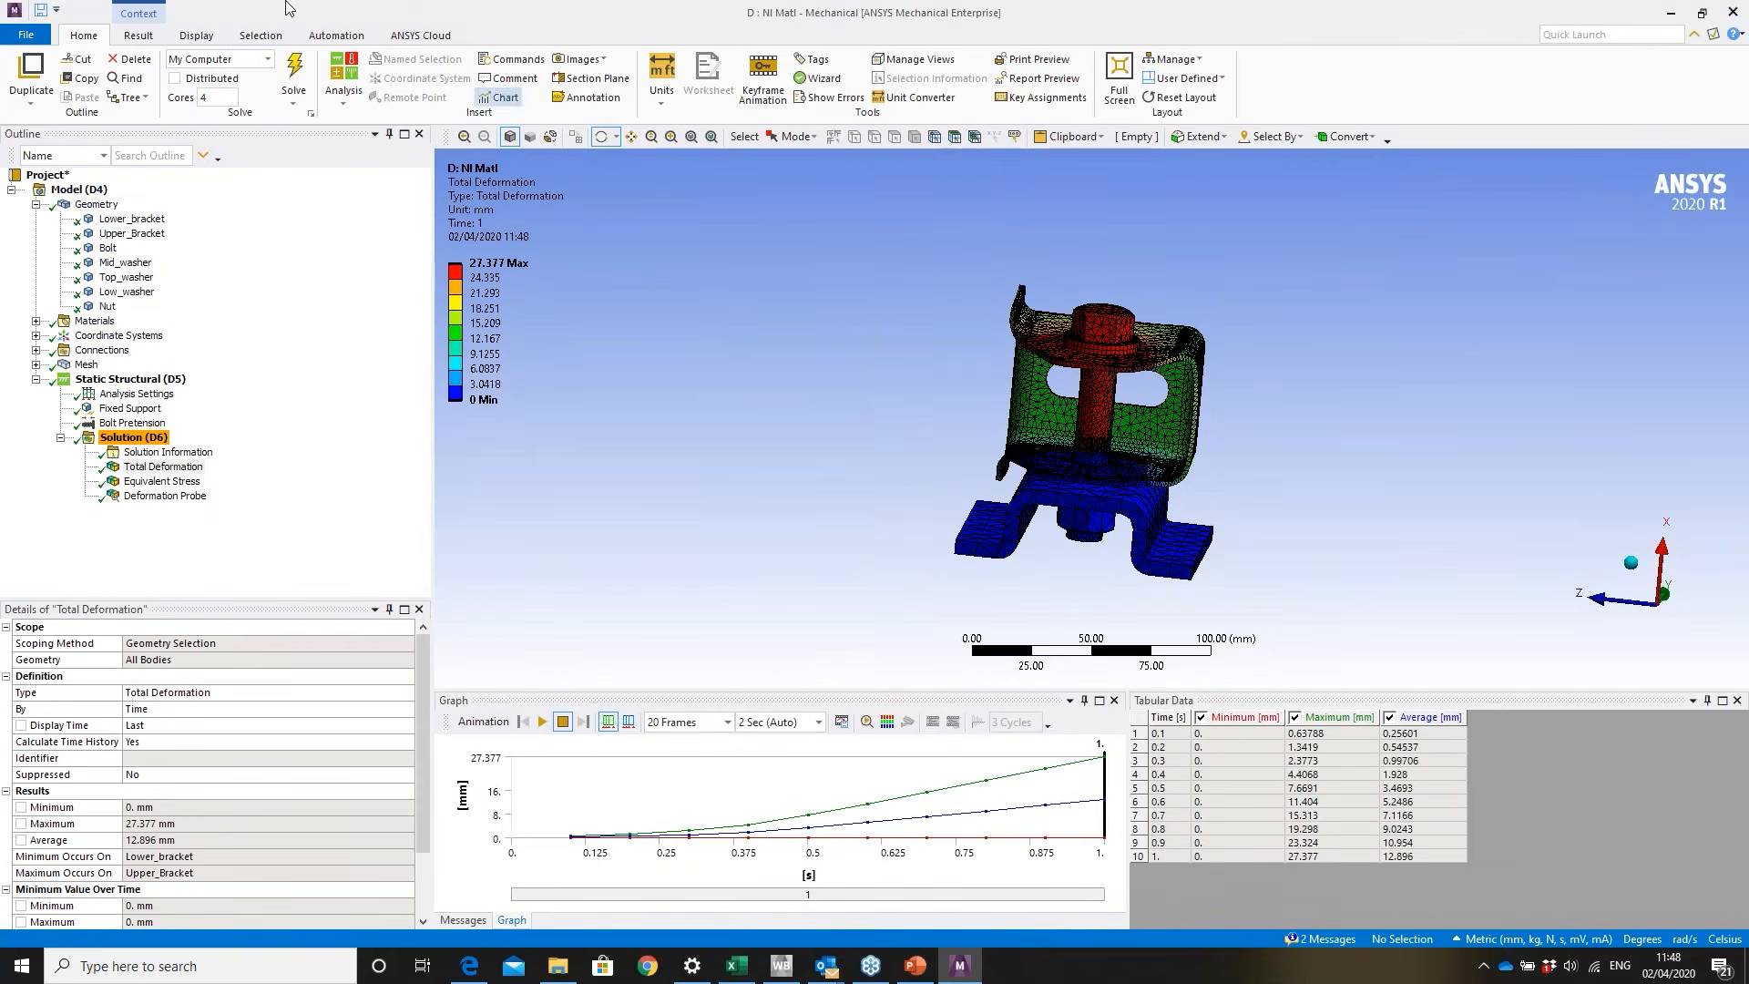
# - Show the total deformation result at 1.0 (True Scale) and examine the deformed bracket assembly from the side
pyautogui.click(137, 36)
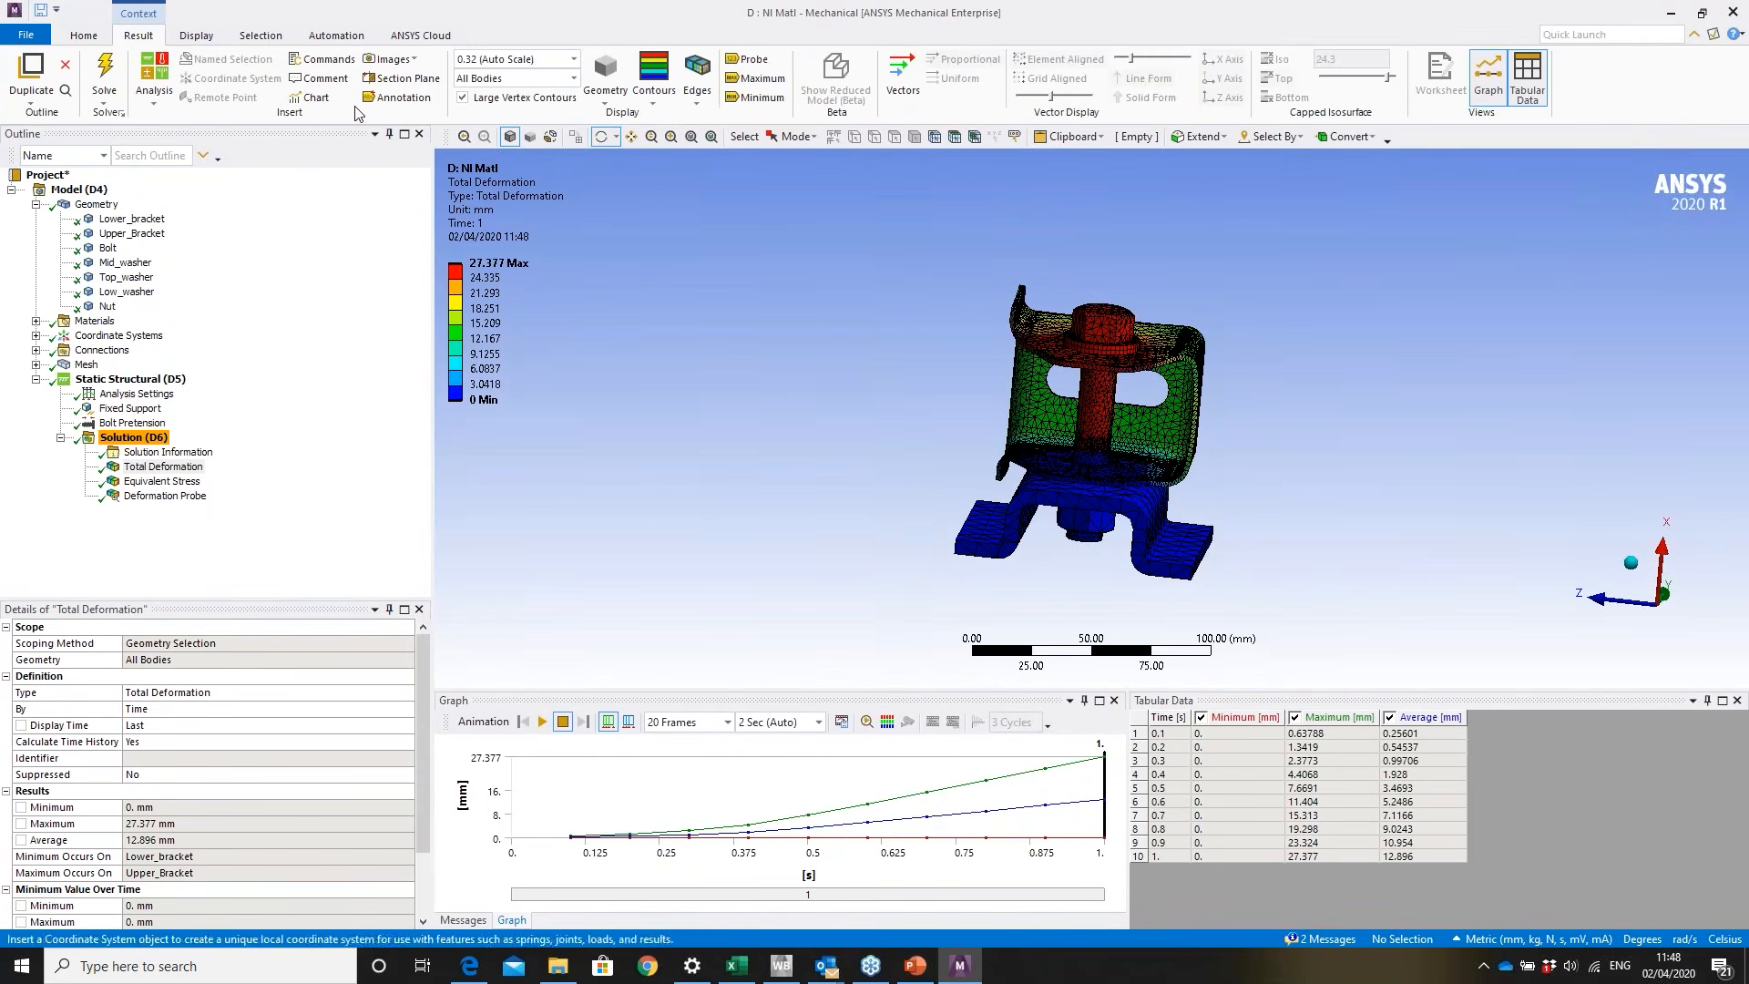
pyautogui.moveTo(1105, 350); pyautogui.dragTo(882, 270)
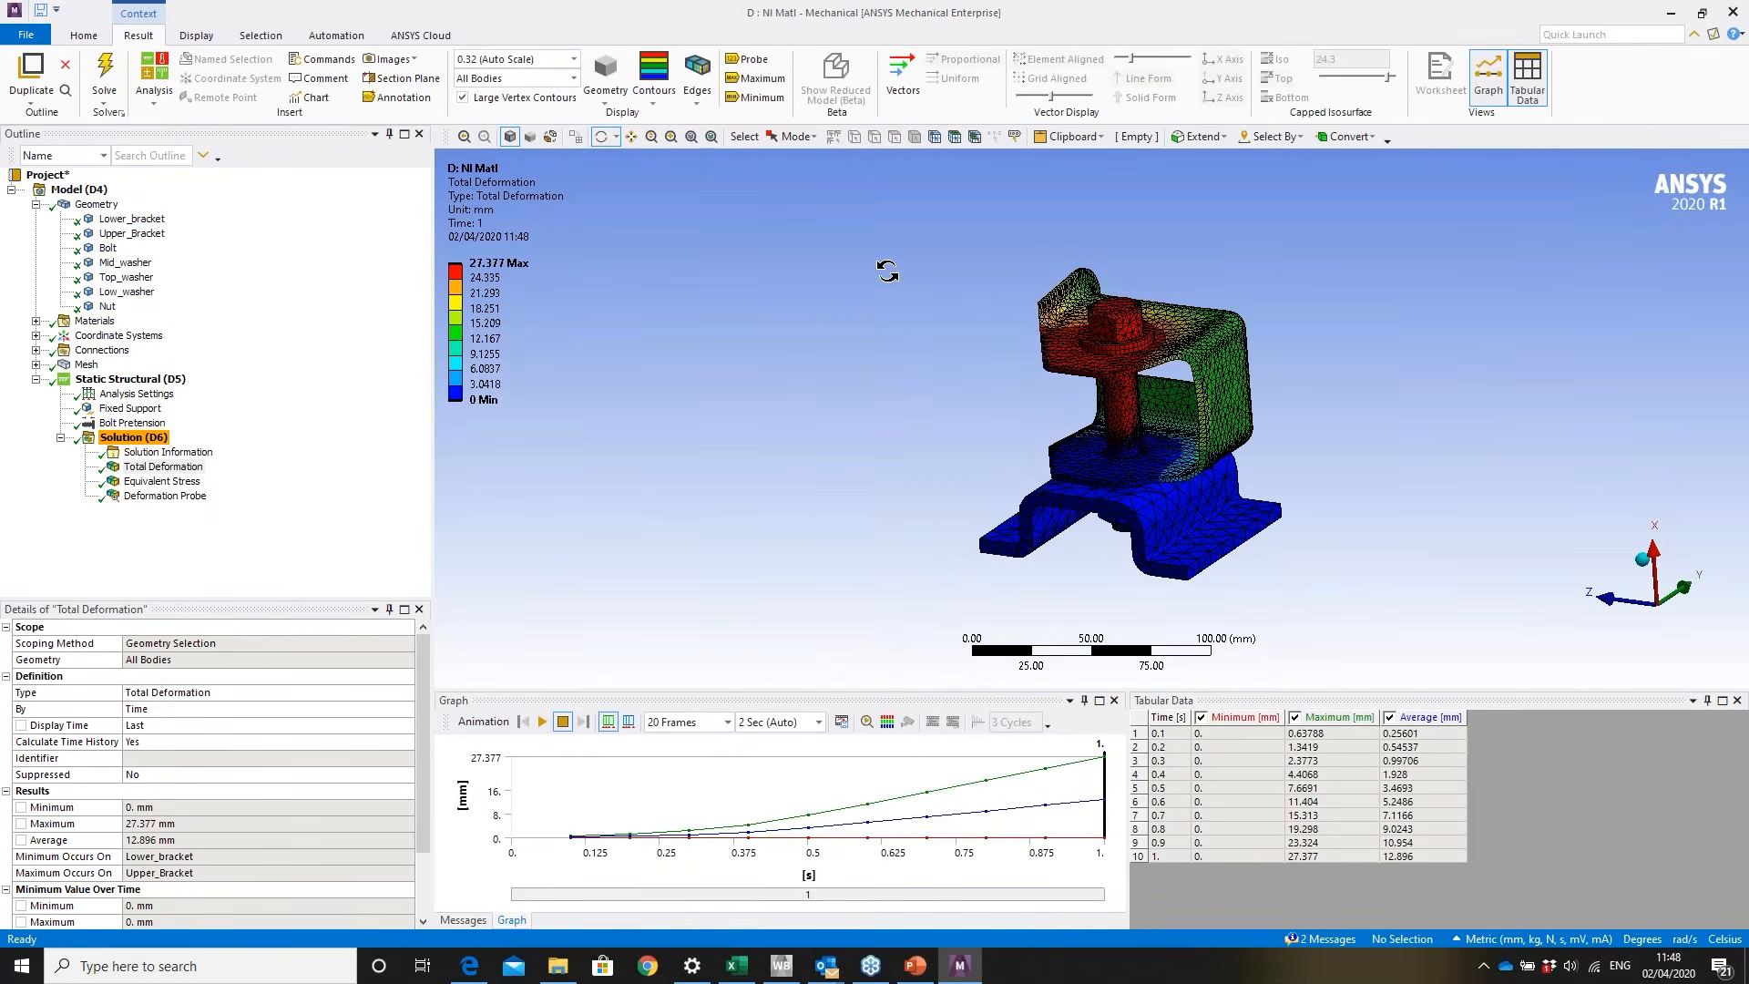
pyautogui.click(574, 59)
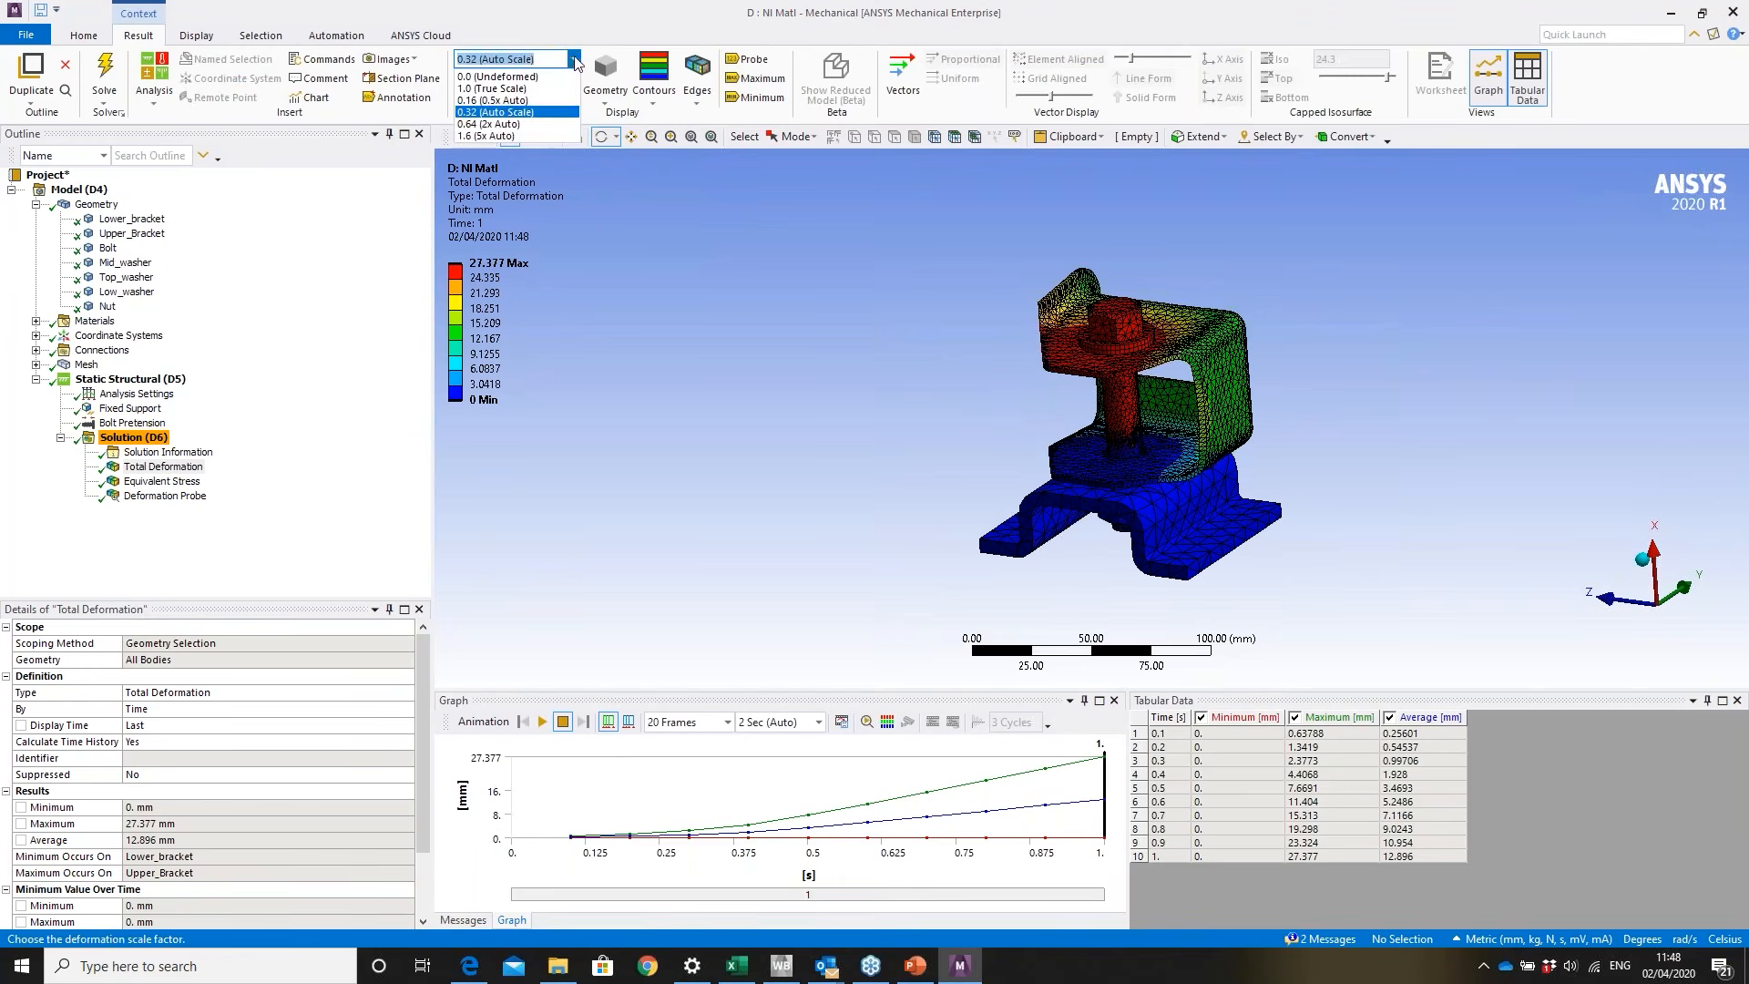
pyautogui.click(534, 91)
pyautogui.moveTo(1326, 386); pyautogui.dragTo(856, 269)
pyautogui.moveTo(860, 267); pyautogui.dragTo(1329, 588, button='right')
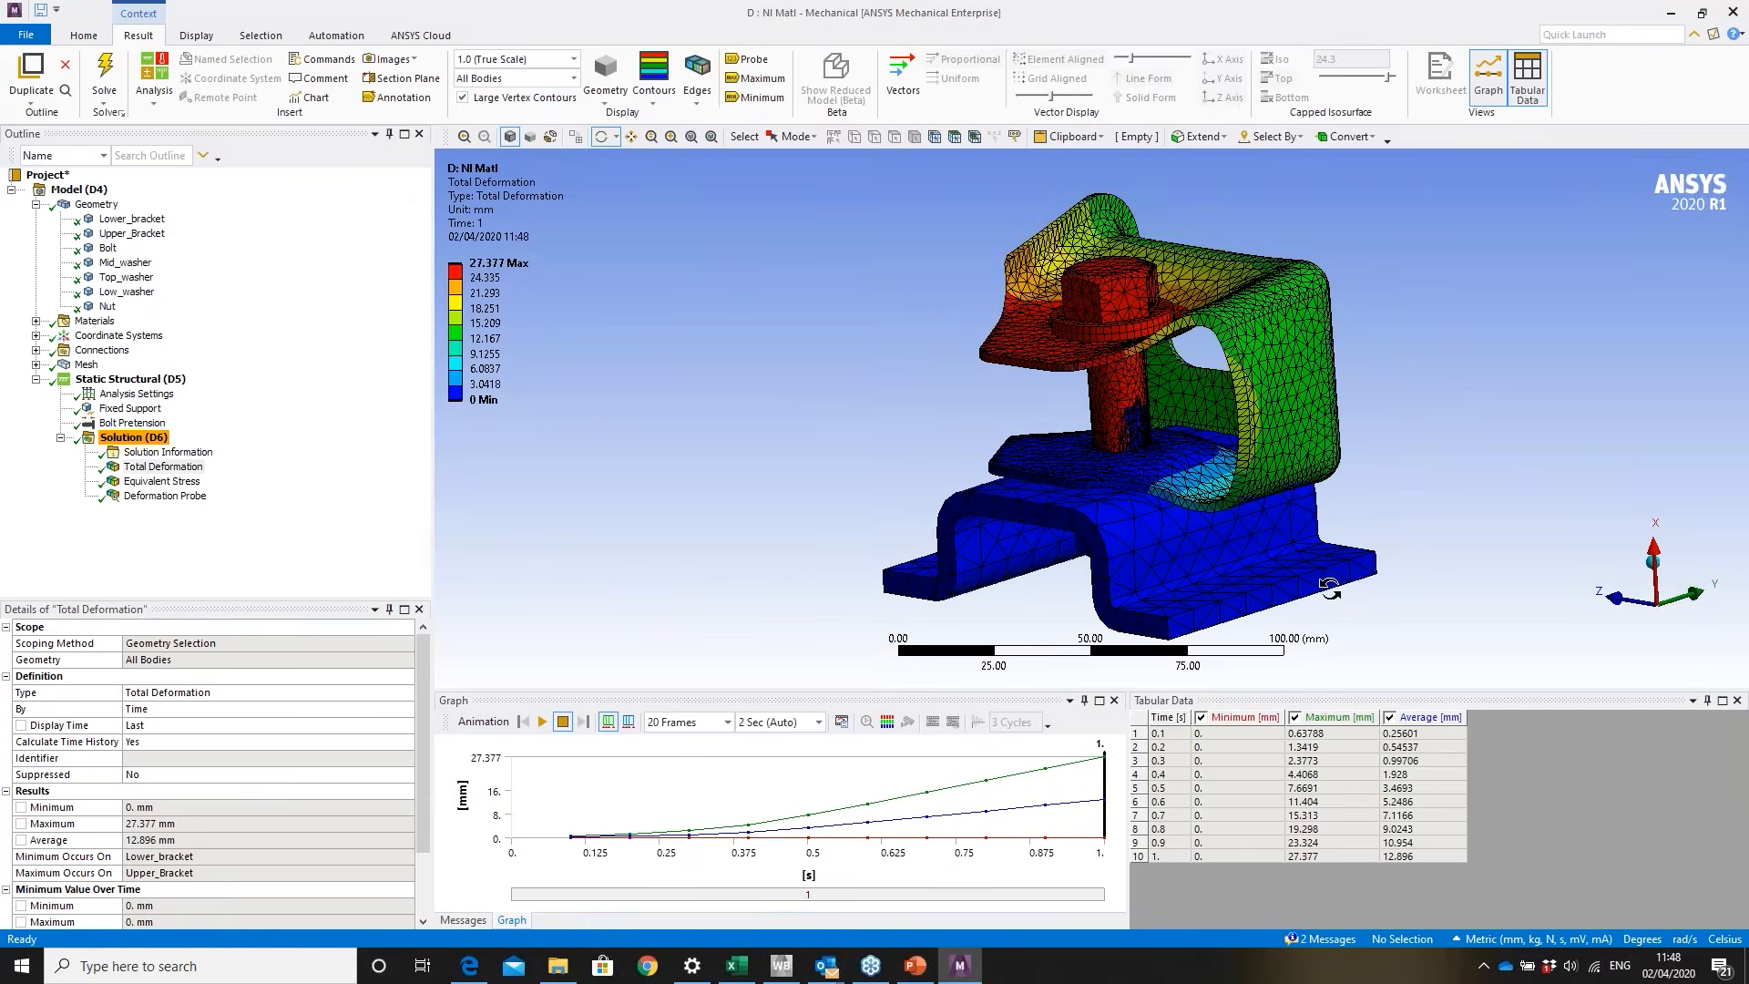
pyautogui.moveTo(1235, 541); pyautogui.dragTo(1253, 520)
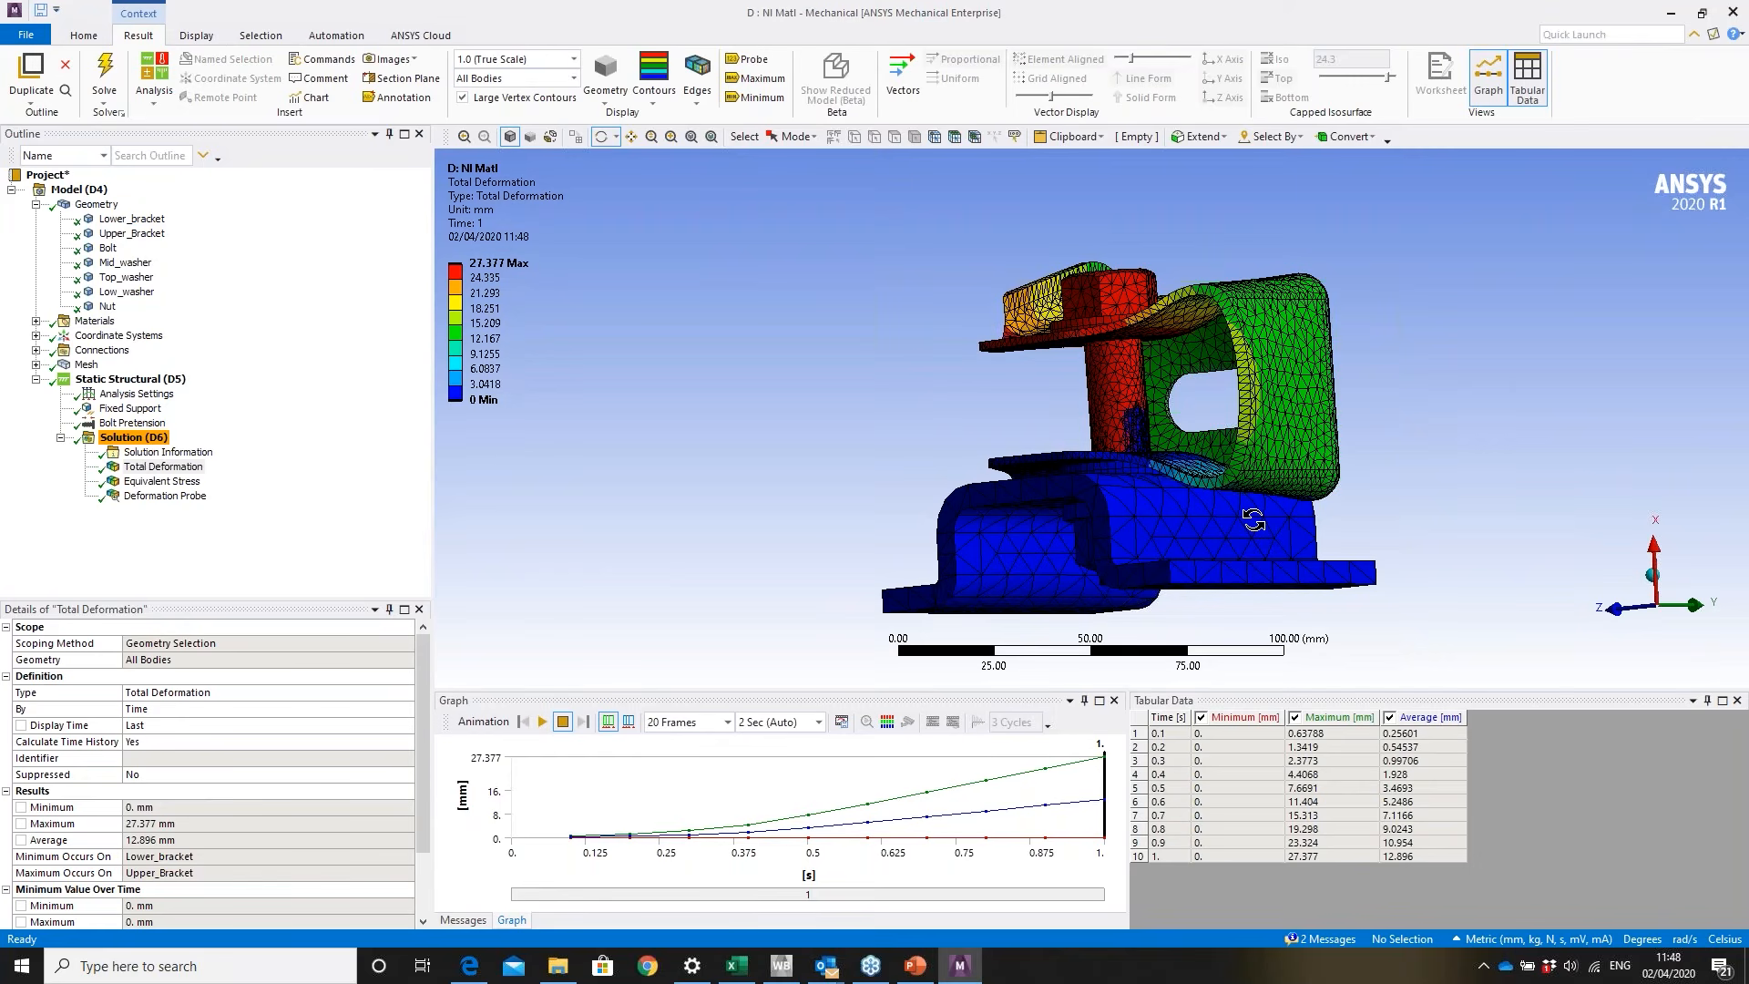
pyautogui.moveTo(1263, 475); pyautogui.dragTo(1469, 431)
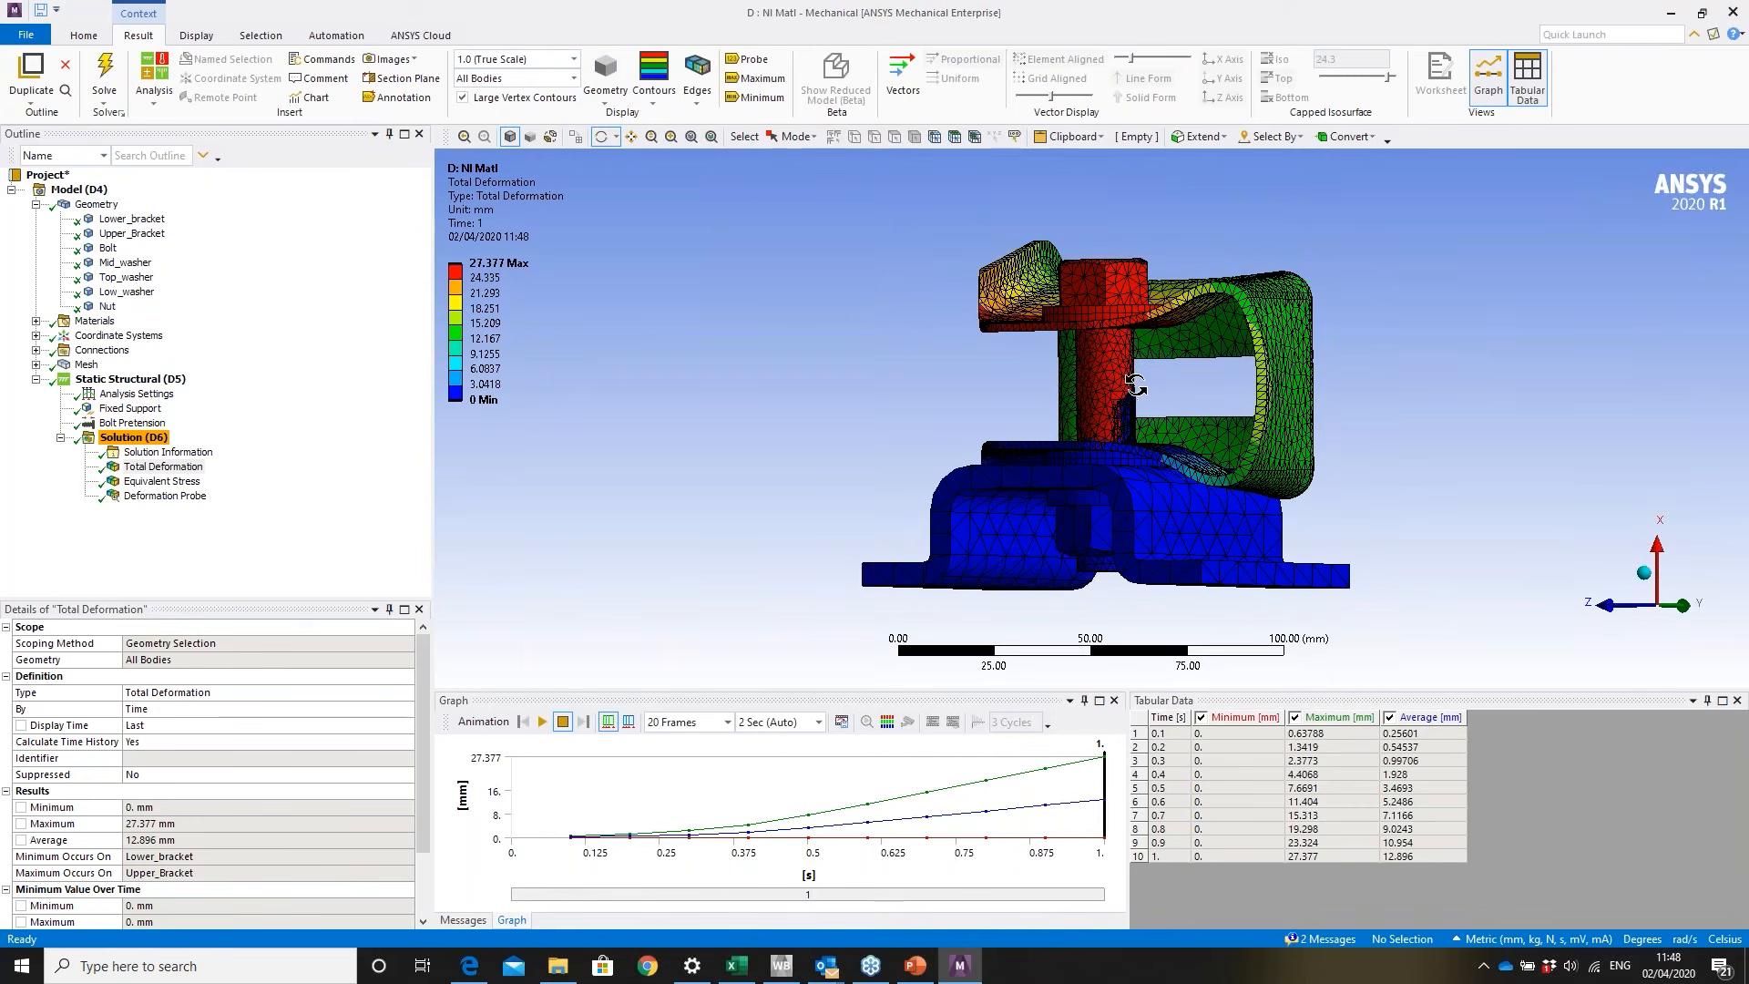
pyautogui.moveTo(1124, 383); pyautogui.dragTo(983, 456)
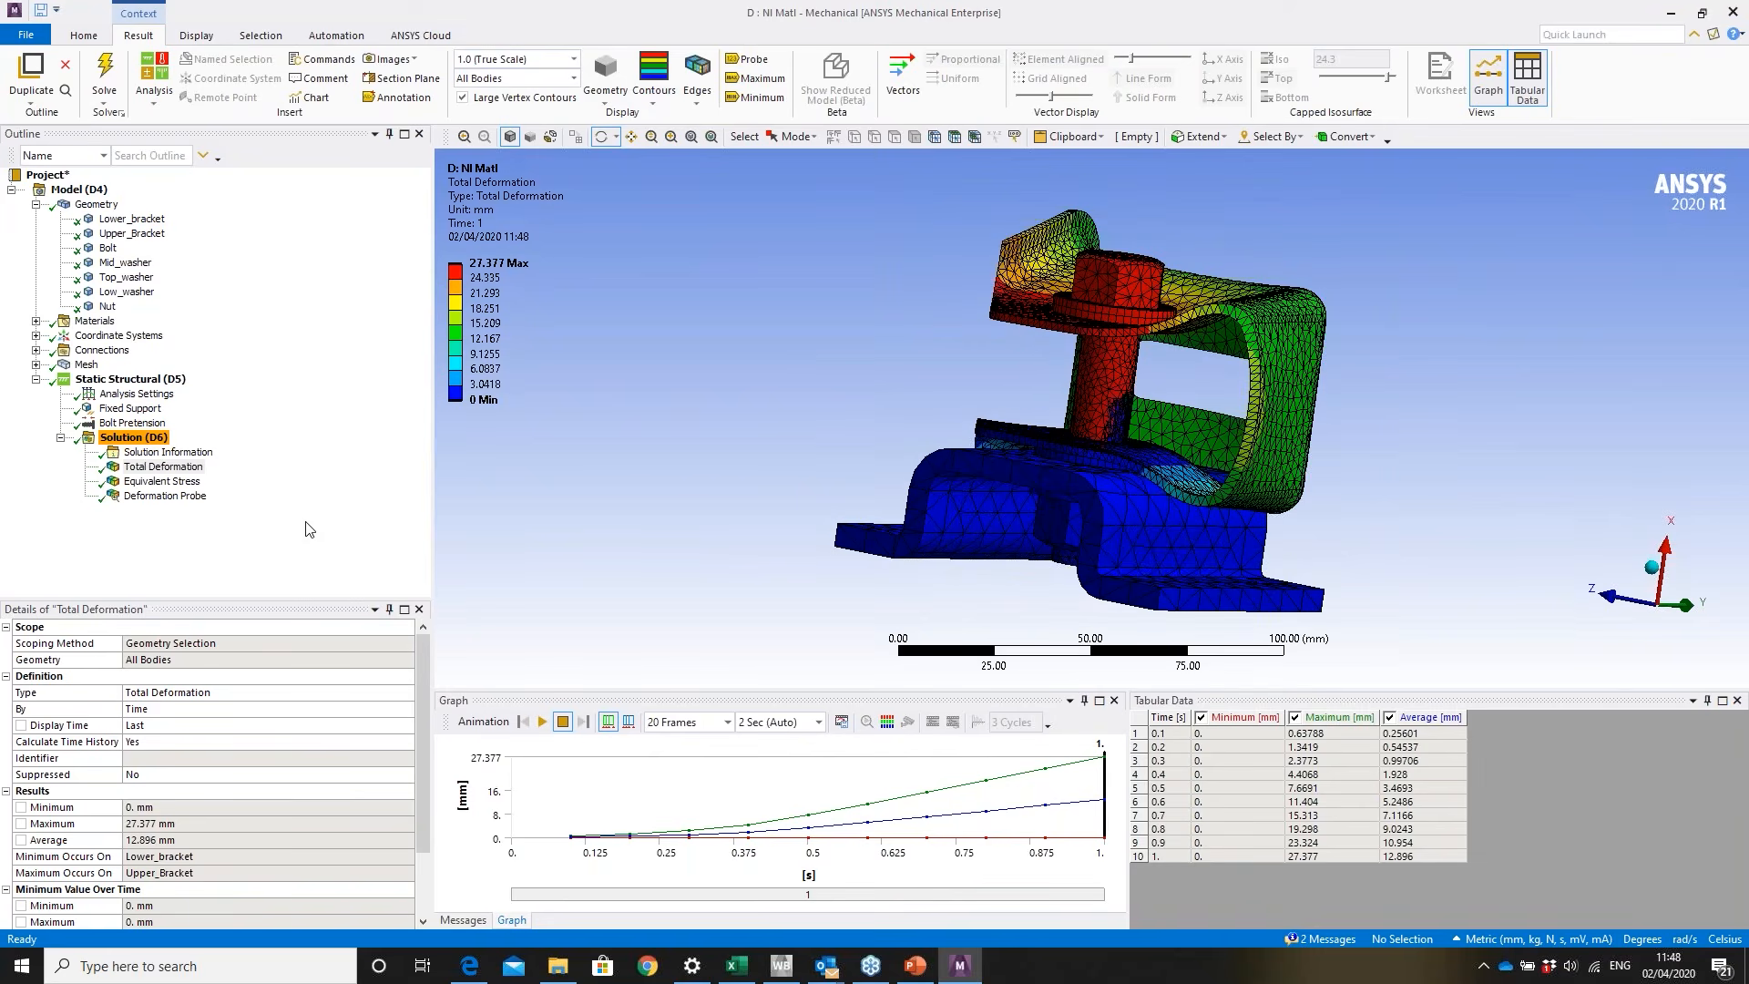
# - Insert an Equivalent Plastic strain result under Solution (D6) and evaluate all results
pyautogui.click(134, 438)
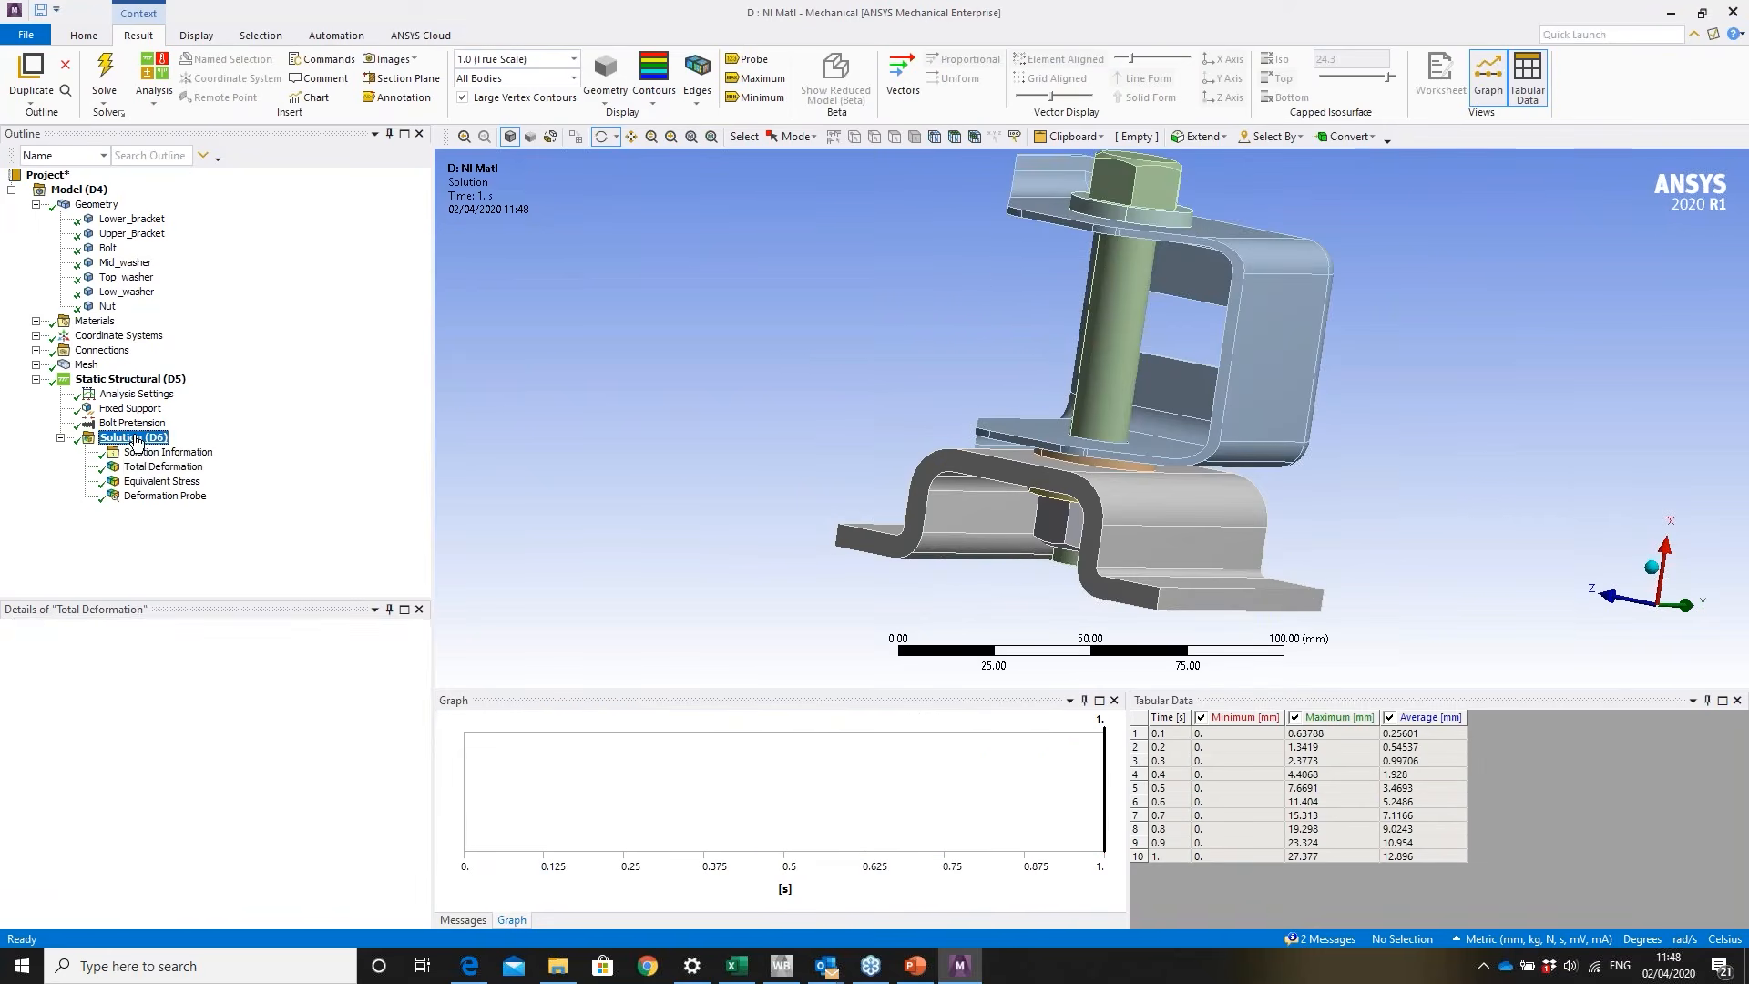
pyautogui.rightClick(134, 438)
pyautogui.moveTo(273, 446)
pyautogui.moveTo(418, 468)
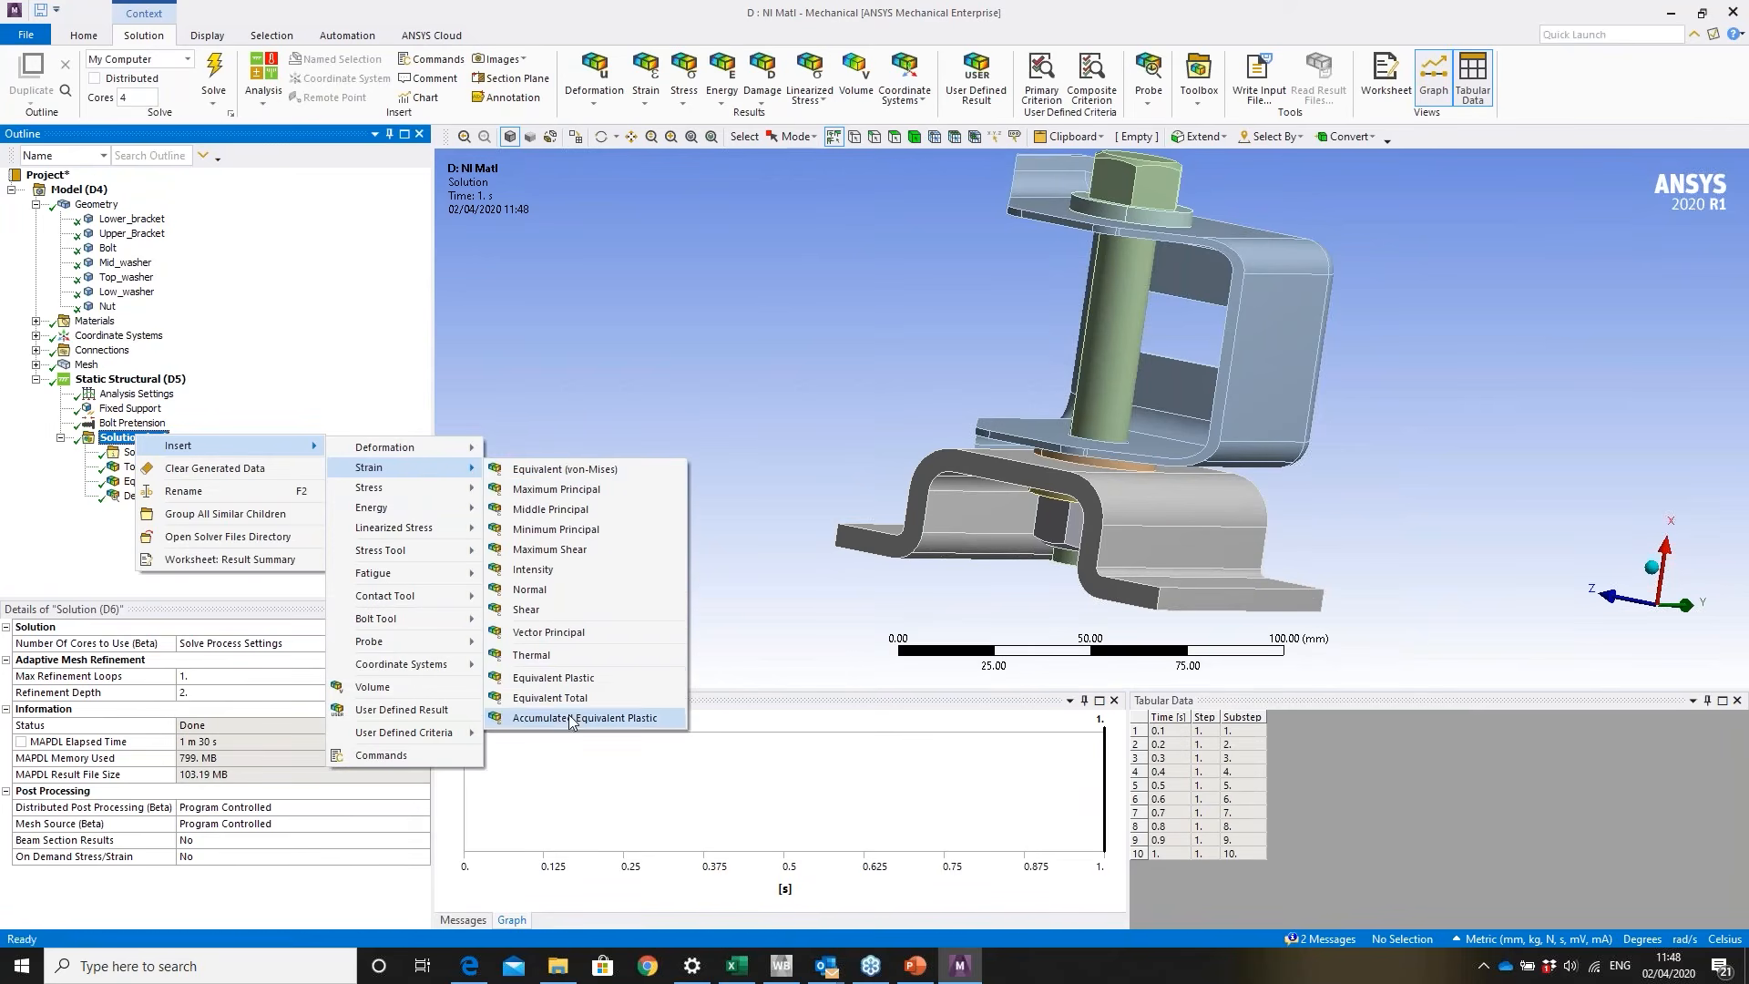
pyautogui.click(585, 655)
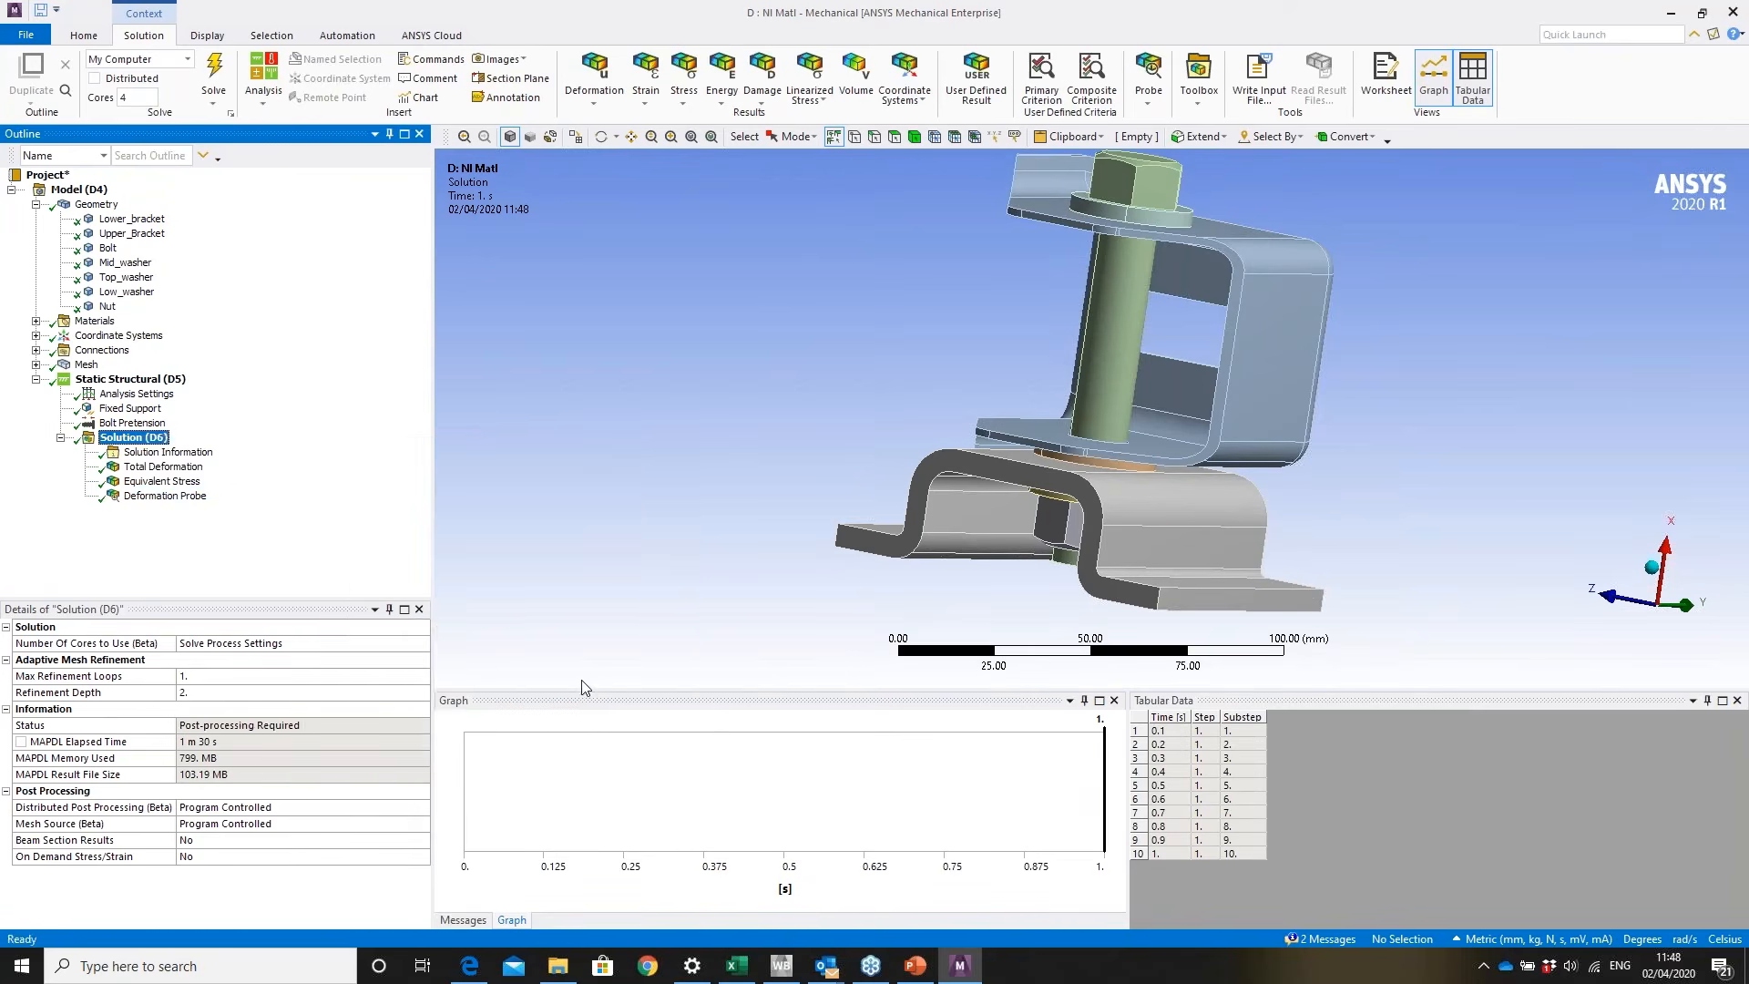
pyautogui.rightClick(180, 496)
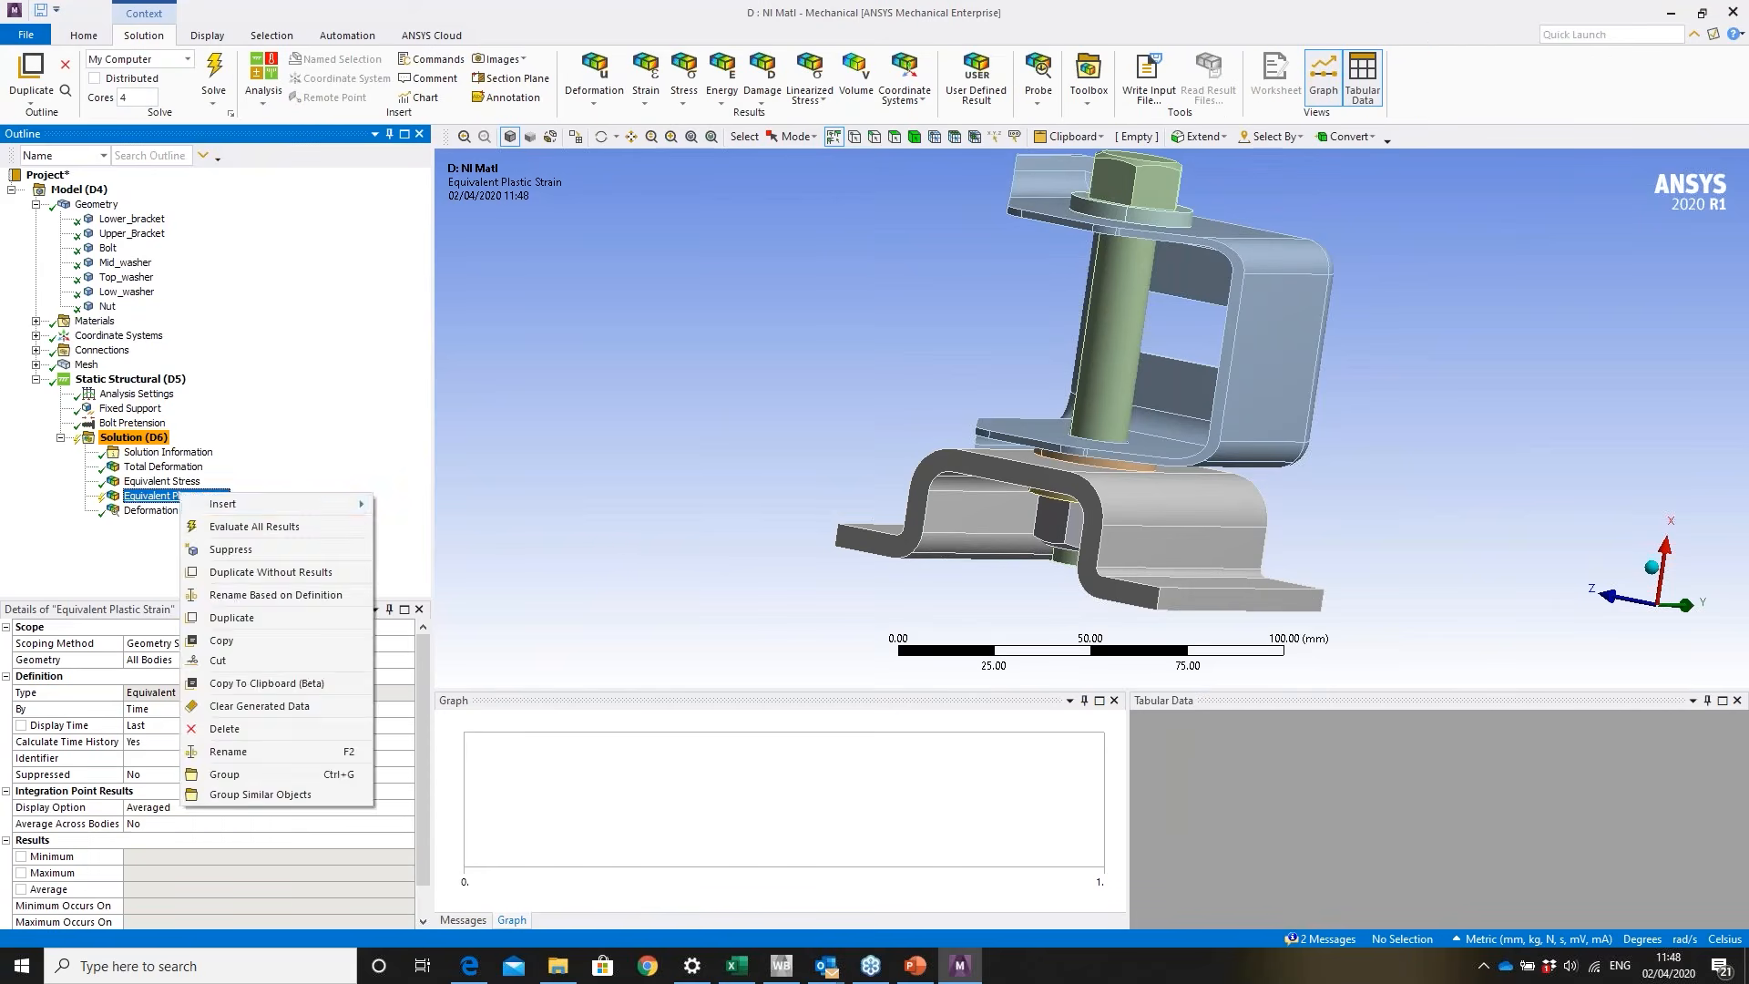
pyautogui.click(248, 528)
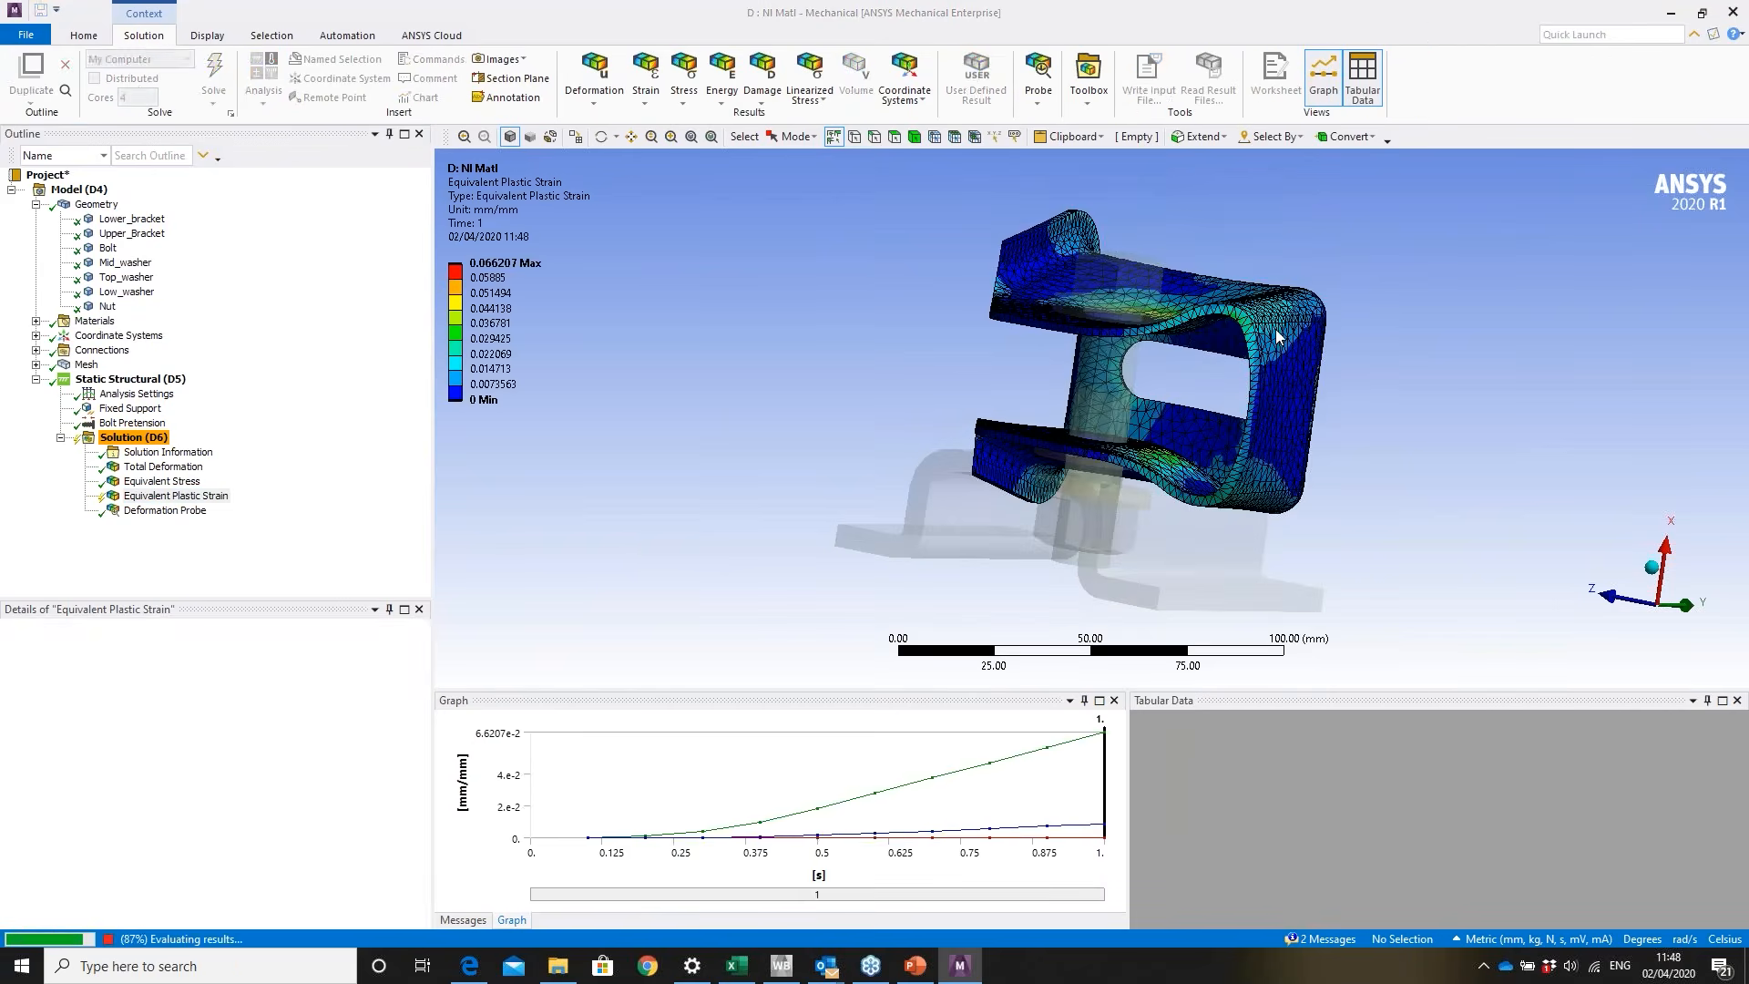
pyautogui.moveTo(1100, 350)
pyautogui.mouseDown(button='middle')
pyautogui.moveTo(1054, 407)
pyautogui.moveTo(1098, 356)
pyautogui.moveTo(1097, 398)
pyautogui.moveTo(1103, 374)
pyautogui.mouseUp(button='middle')
# - Copy all time and X deformation rows of the Deformation Probe into the Excel sheet starting at cell F4
pyautogui.click(166, 510)
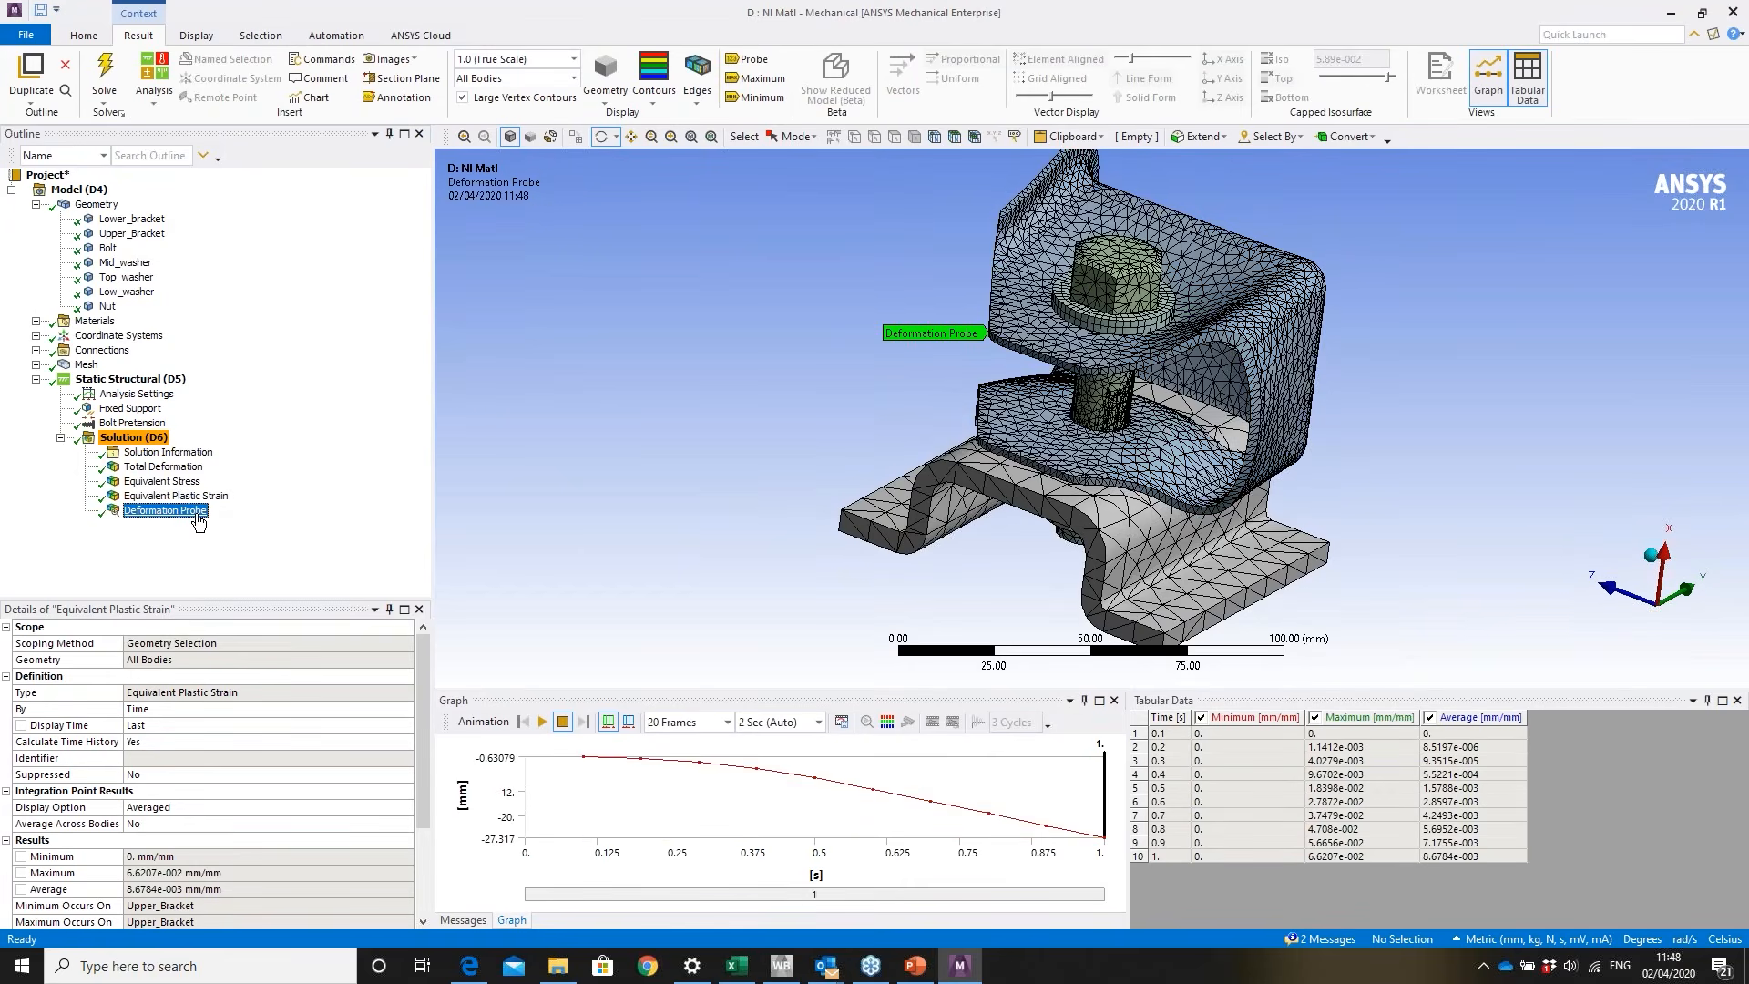
pyautogui.moveTo(1157, 737); pyautogui.dragTo(1232, 858)
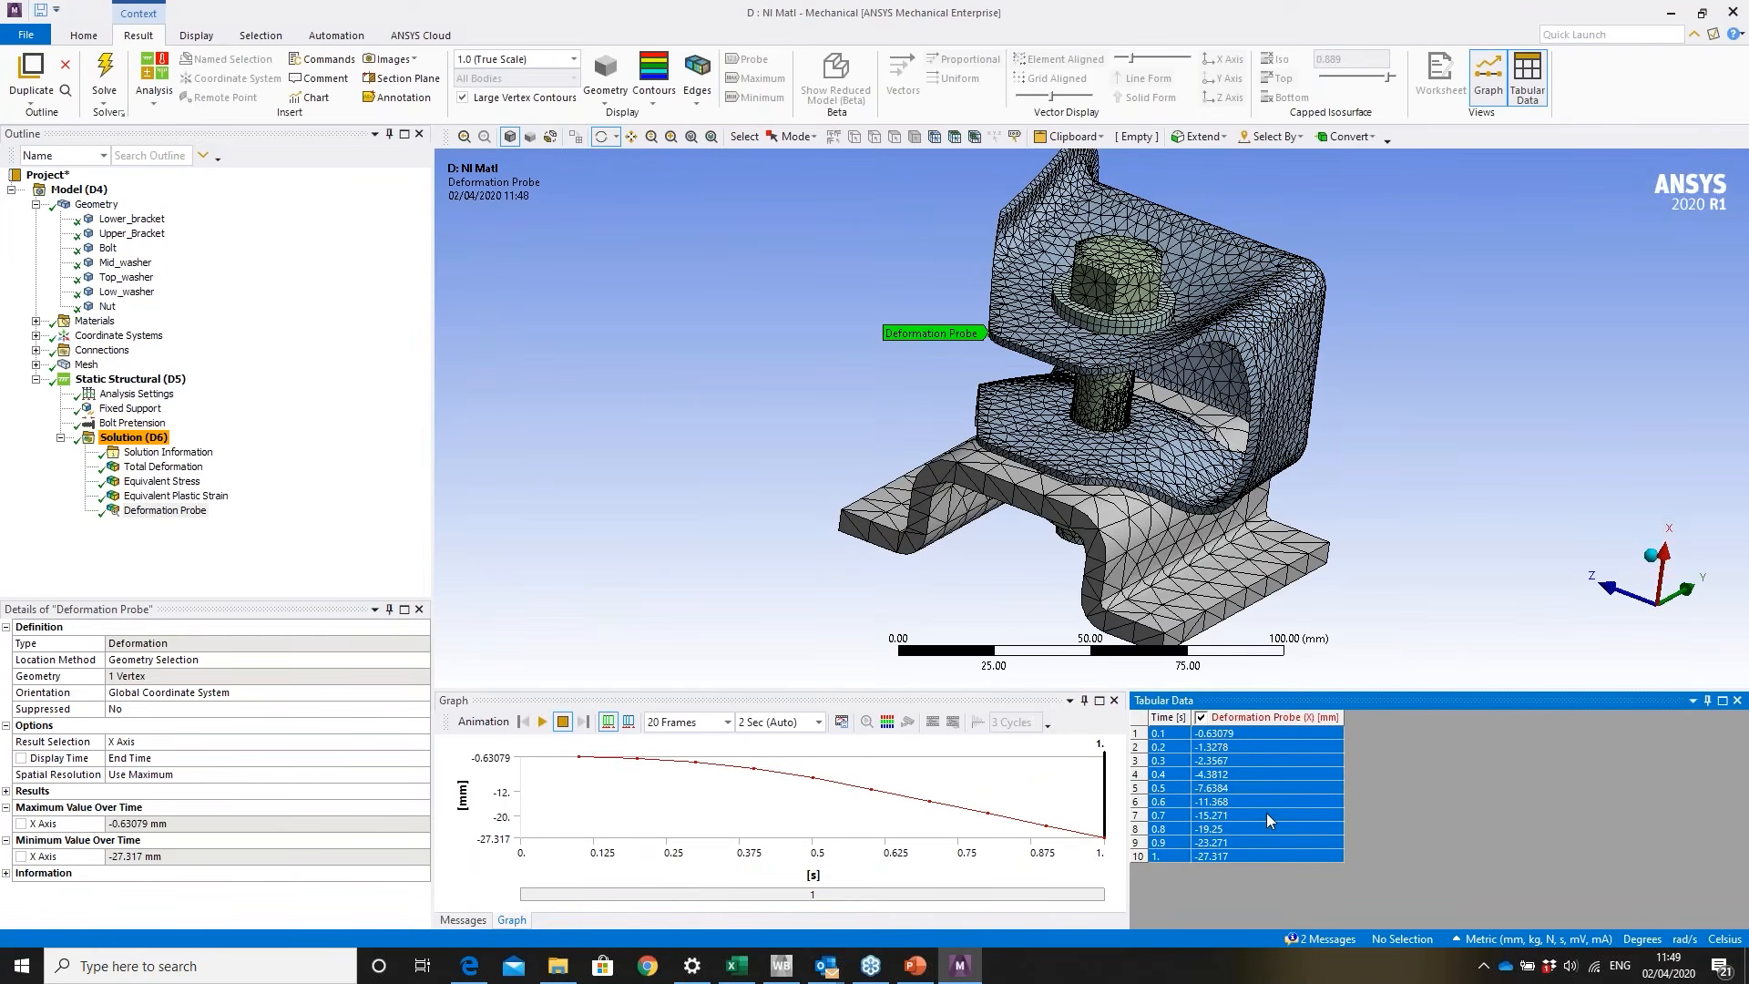
pyautogui.click(737, 966)
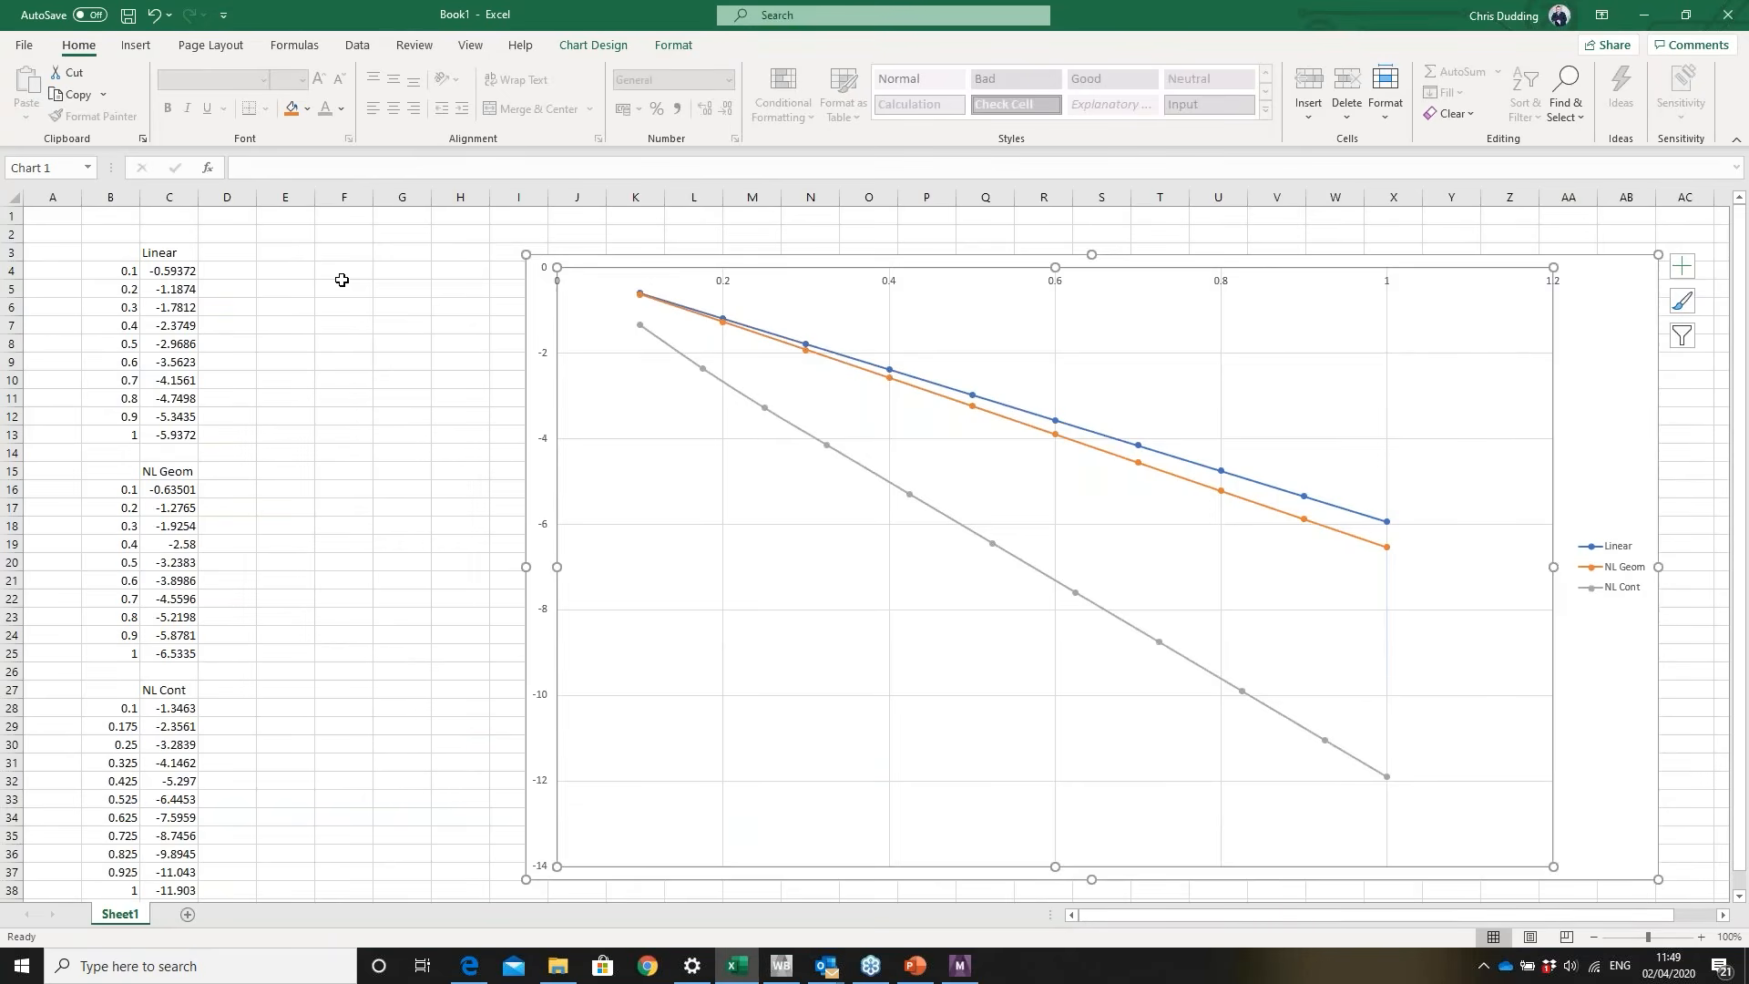
pyautogui.click(340, 275)
pyautogui.write('0.1\t-0.63079 0.2\t-1.3278 0.3\t-2.3567 0.4\t-4.3812 0.5\t-7.6384 0.6\t-11.368 0.7\t-15.271 0.8\t-19.25 0.9\t-23.271 1\t-27.317')
# - Label the pasted deformation column "NL Matl" in cell G3
pyautogui.click(400, 252)
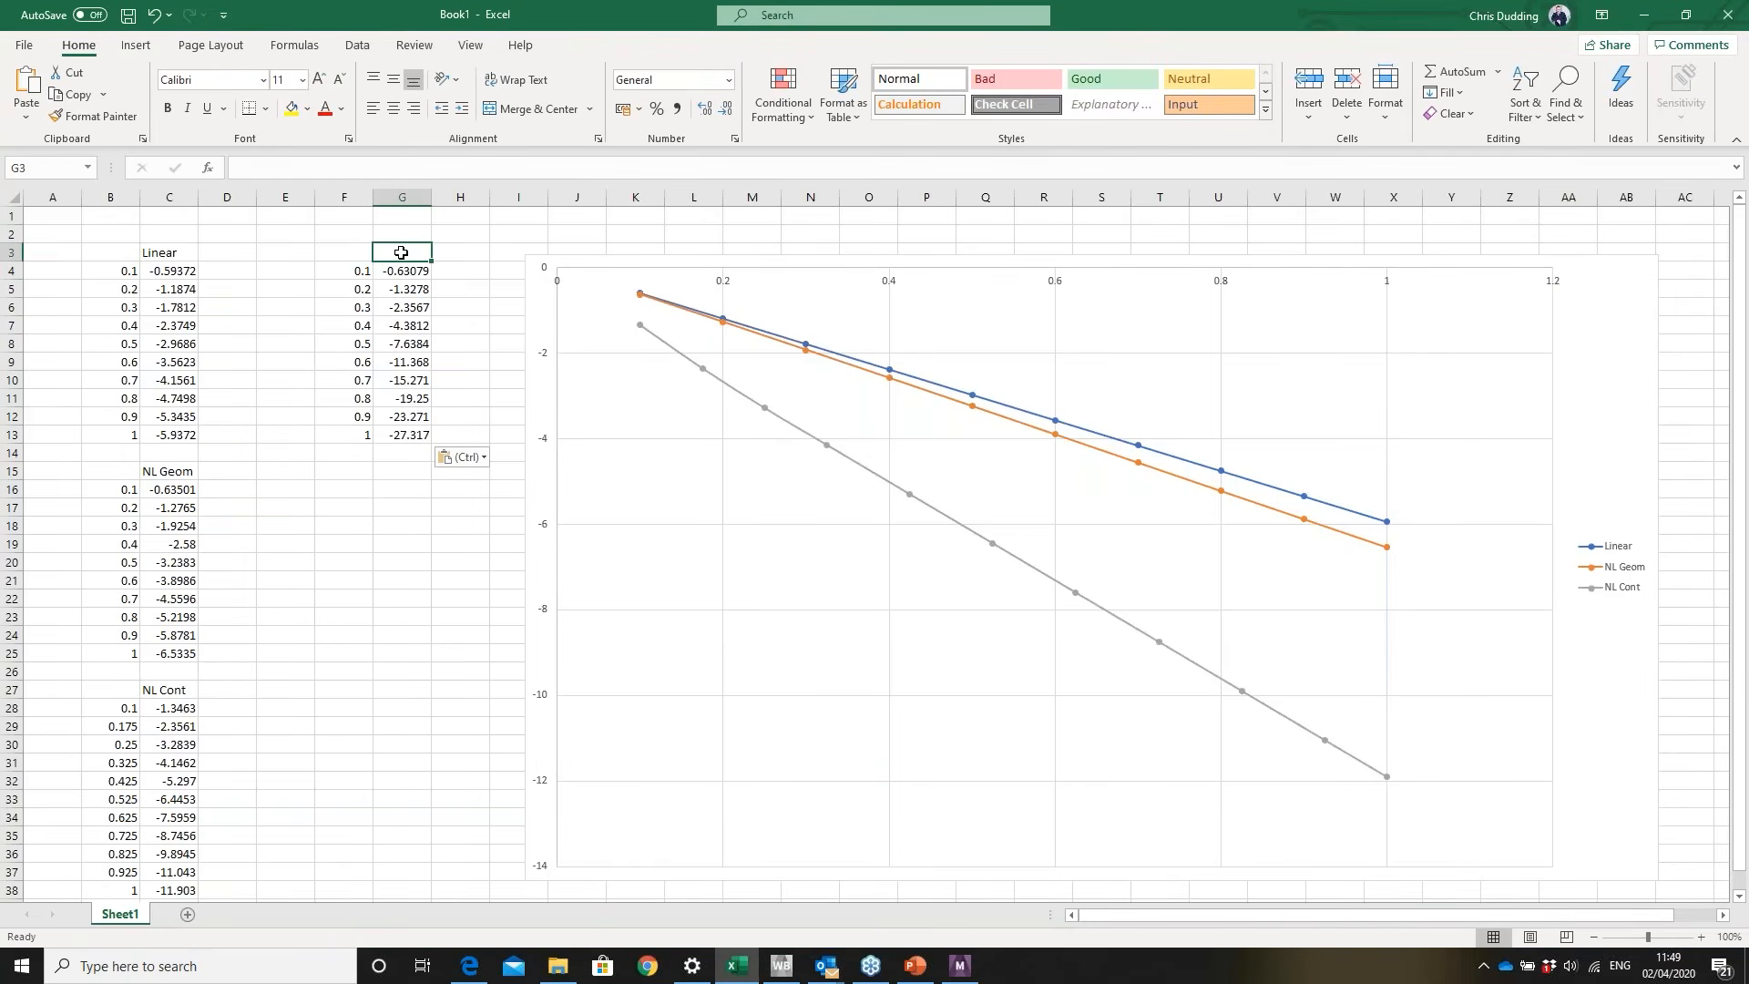
pyautogui.write('NL')
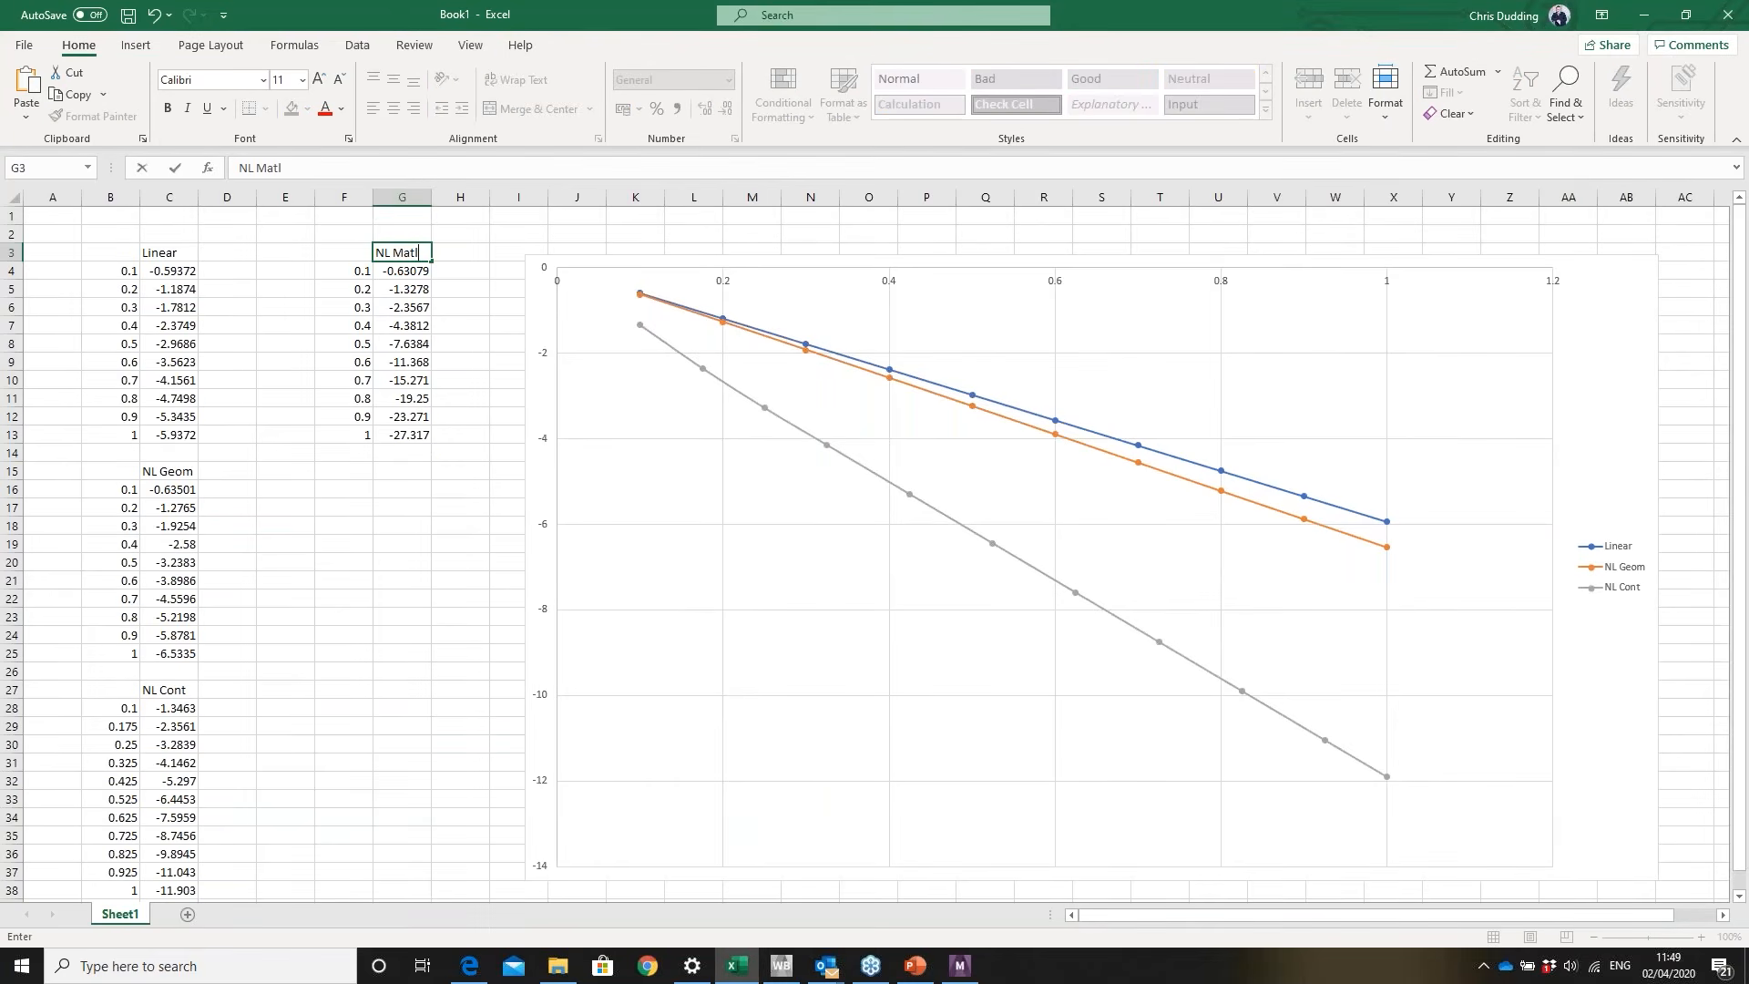
pyautogui.write(' Matl')
pyautogui.press('Return')
# - Add an "NL Matl" series to the chart with X values F4:F13 and Y values G4:G13
pyautogui.rightClick(811, 616)
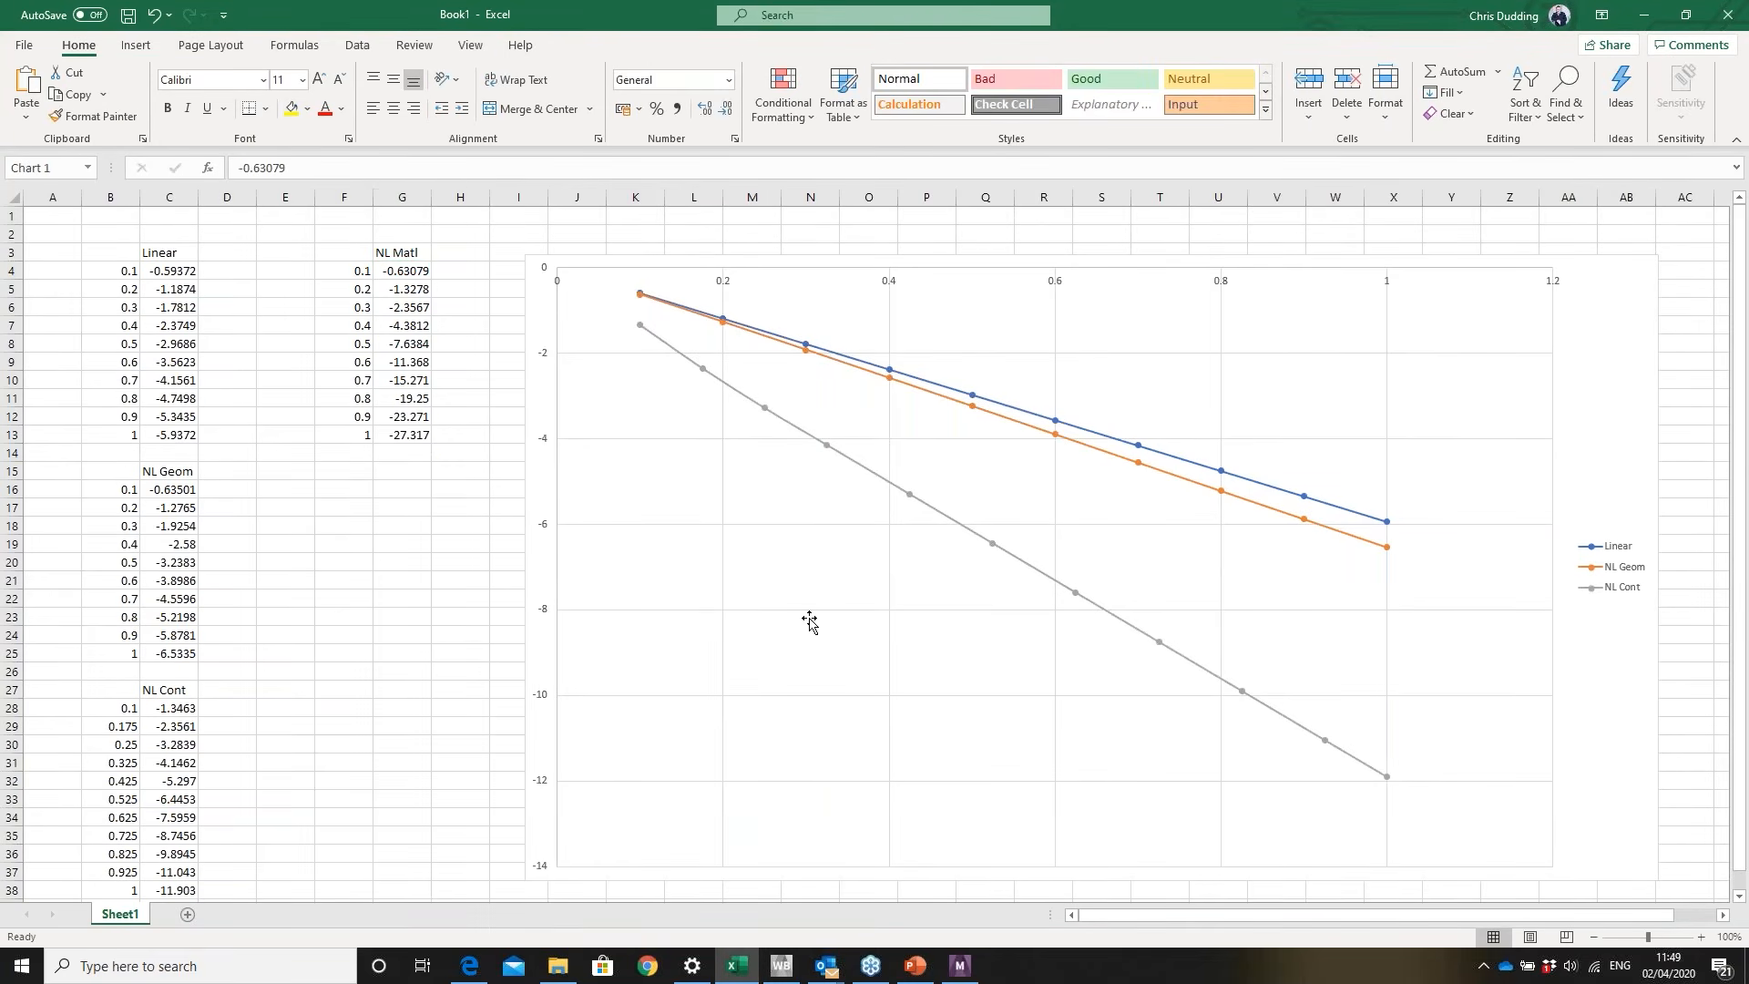
pyautogui.click(916, 735)
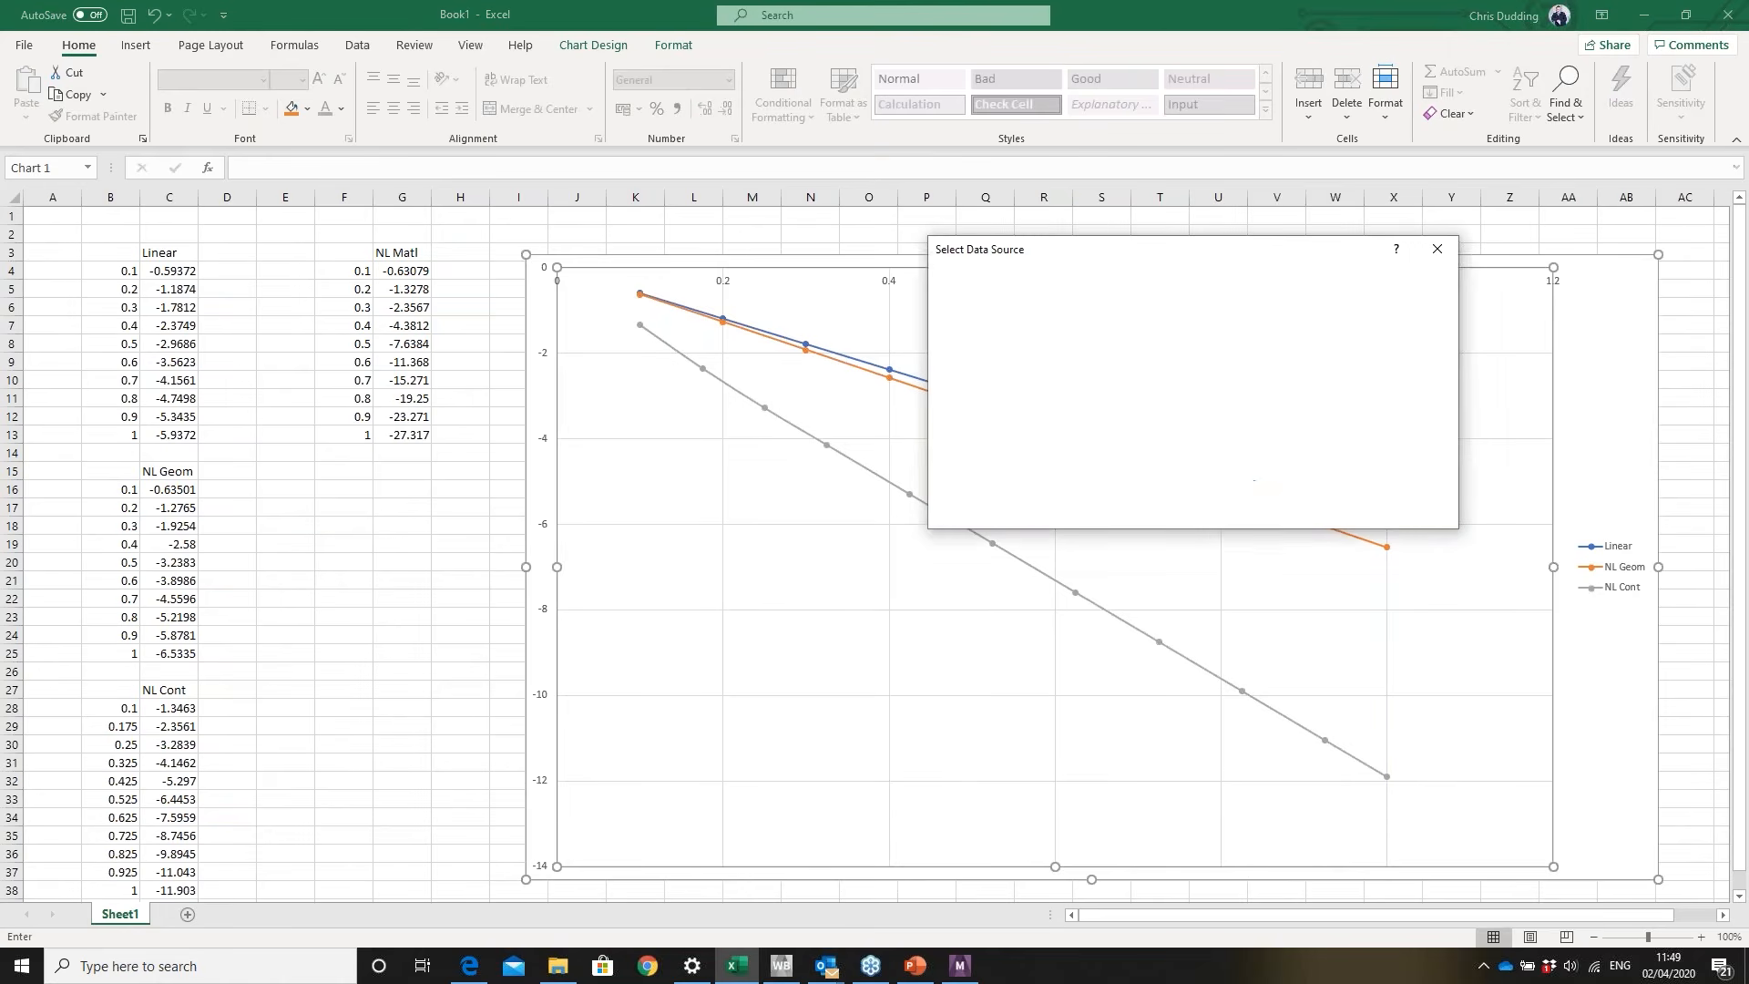
pyautogui.click(969, 379)
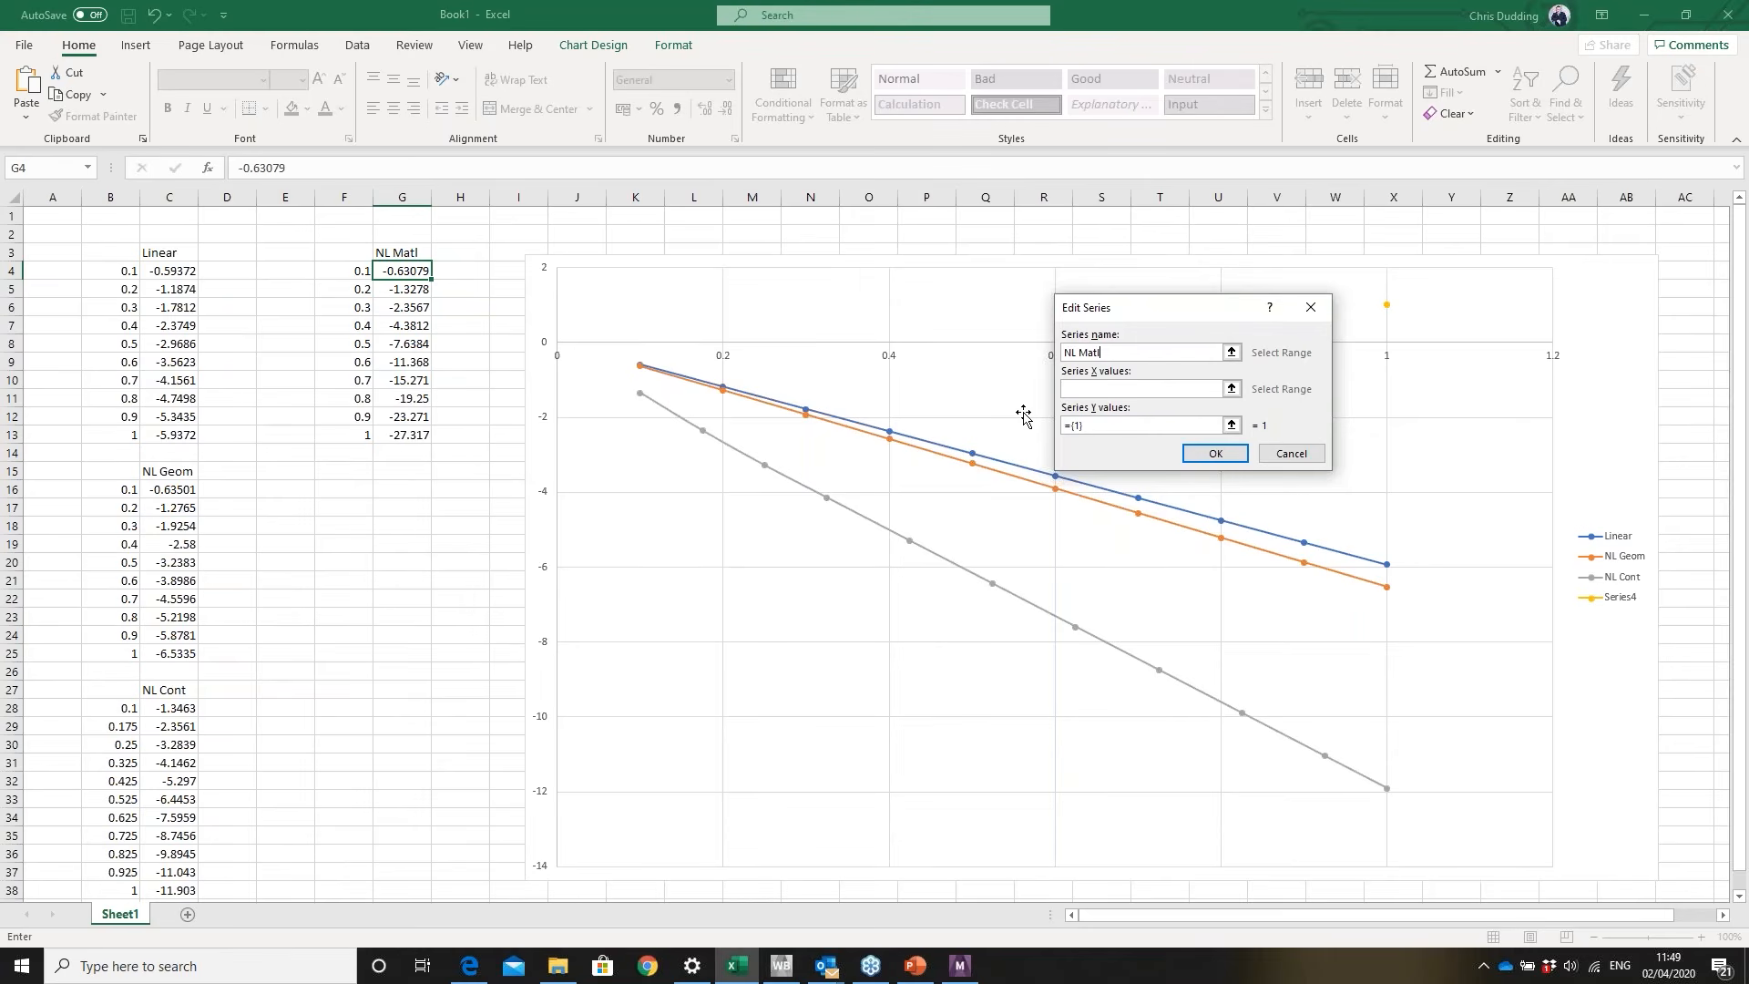
pyautogui.click(1079, 389)
pyautogui.moveTo(354, 271); pyautogui.dragTo(353, 434)
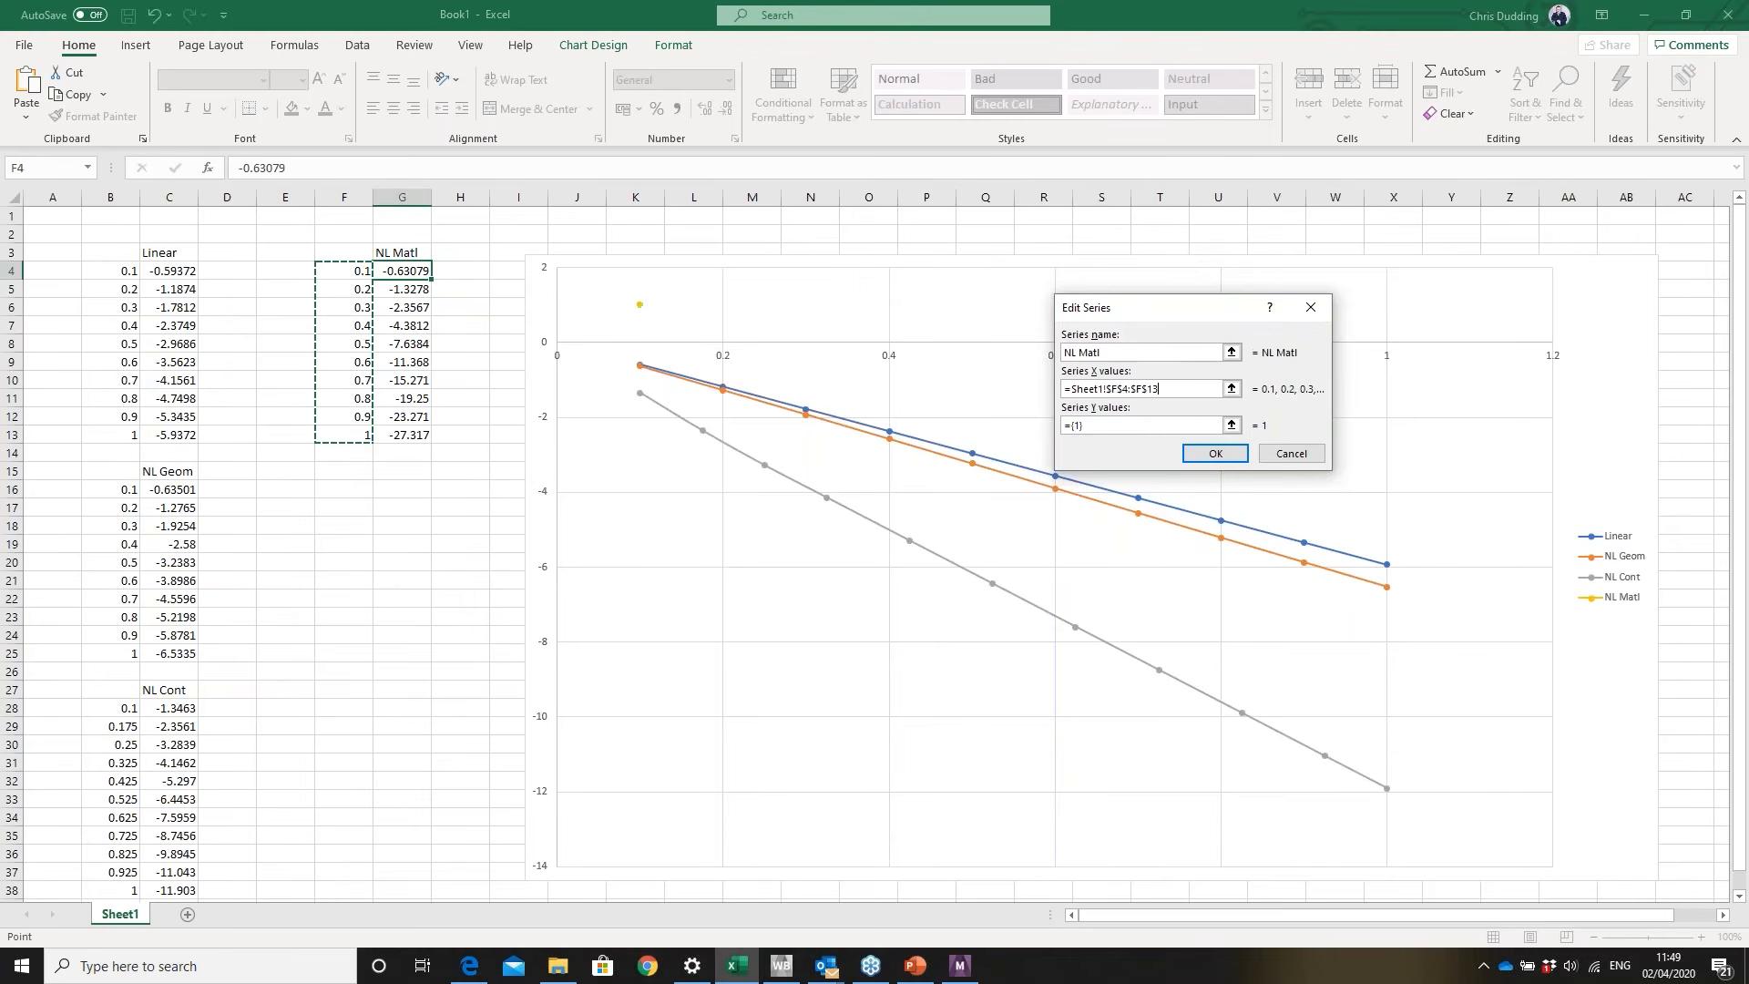
pyautogui.click(1118, 426)
pyautogui.moveTo(407, 270); pyautogui.dragTo(403, 435)
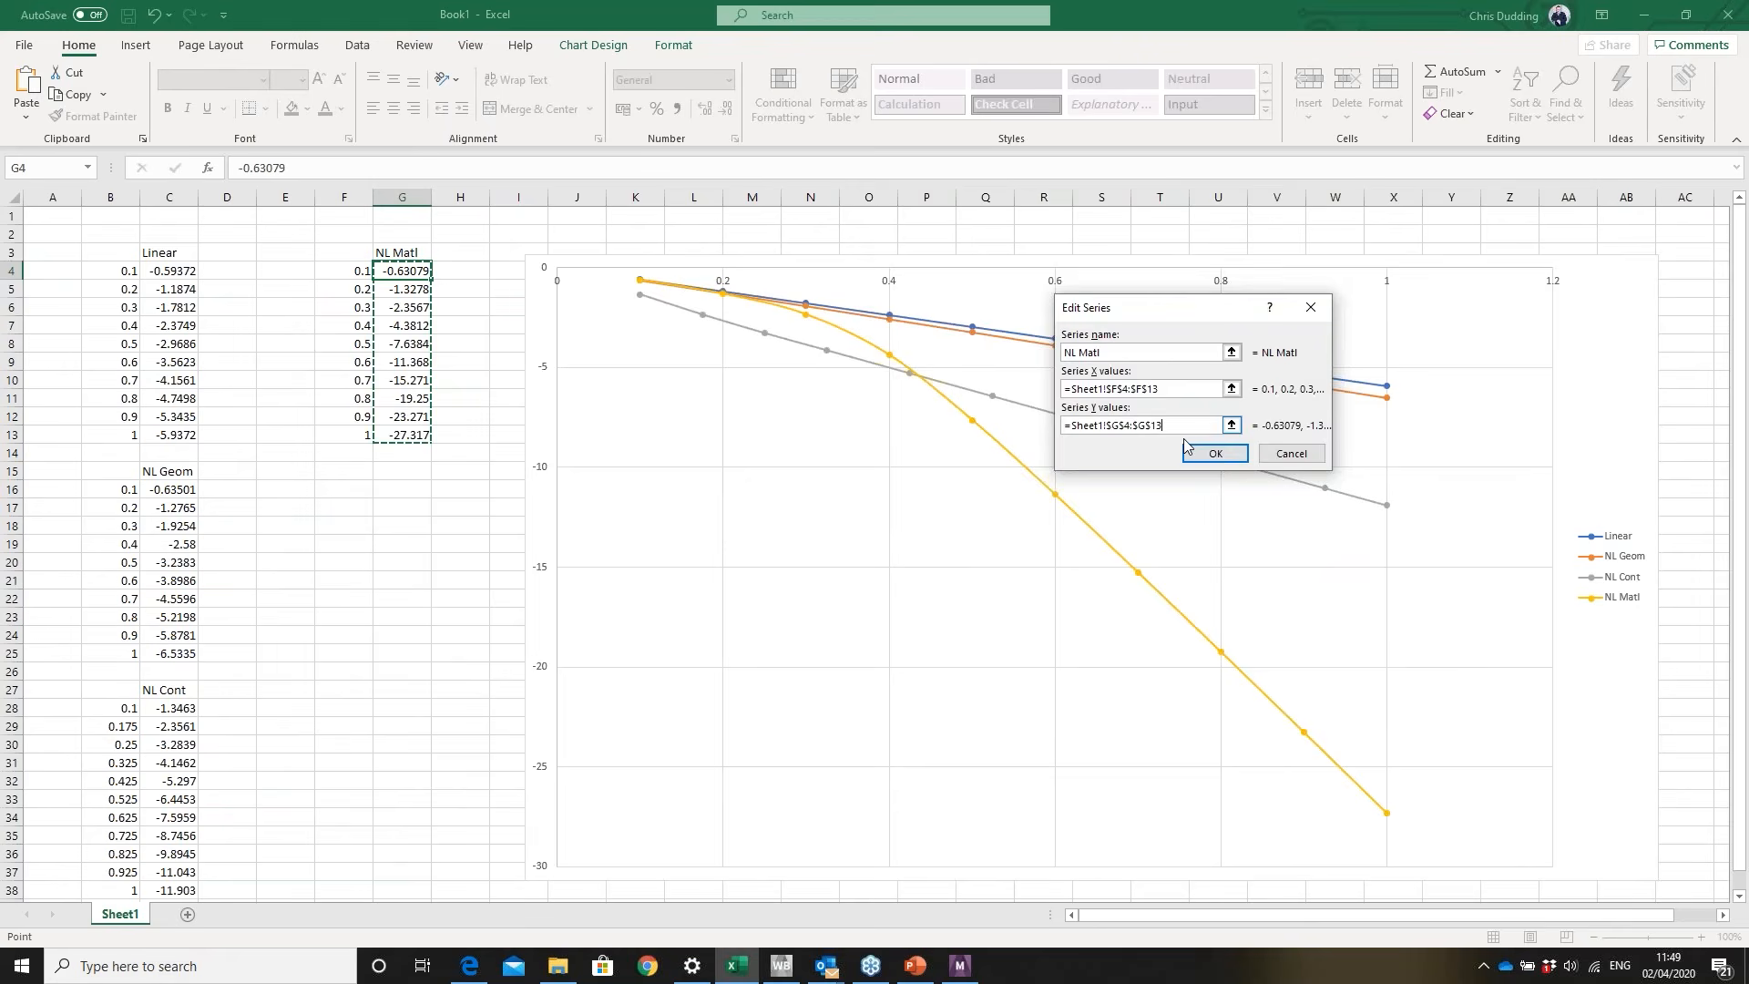
pyautogui.click(1223, 466)
pyautogui.click(1346, 512)
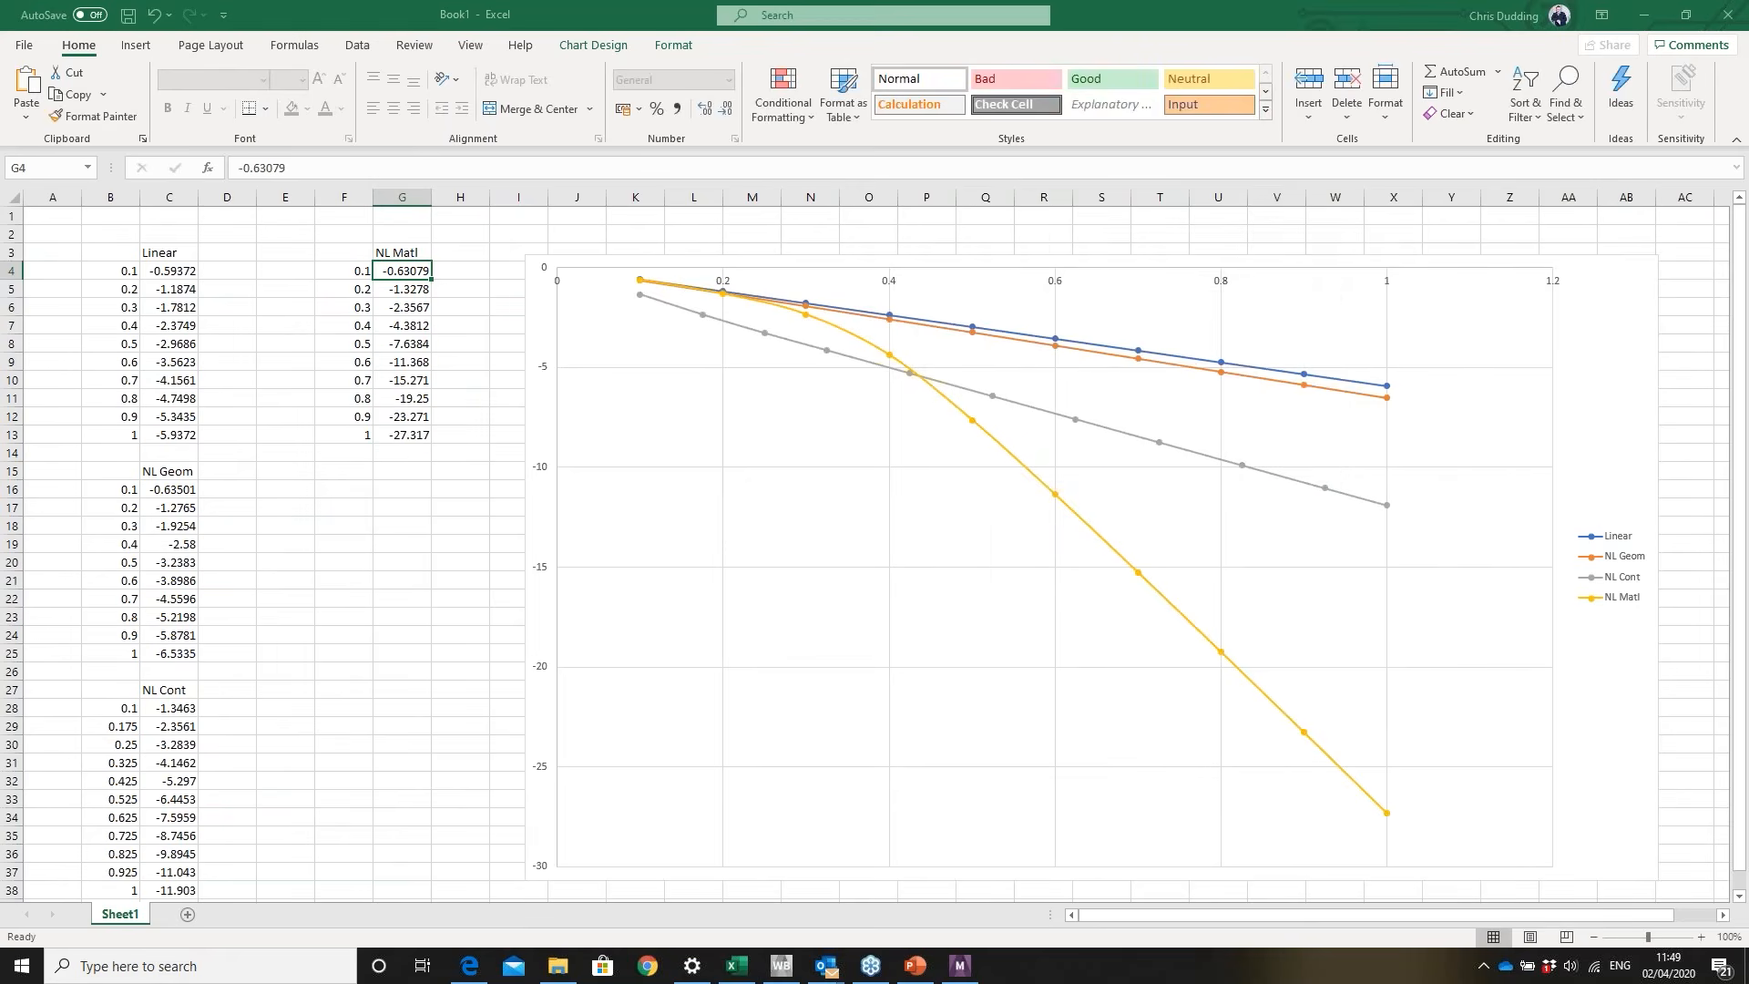
pyautogui.click(1653, 690)
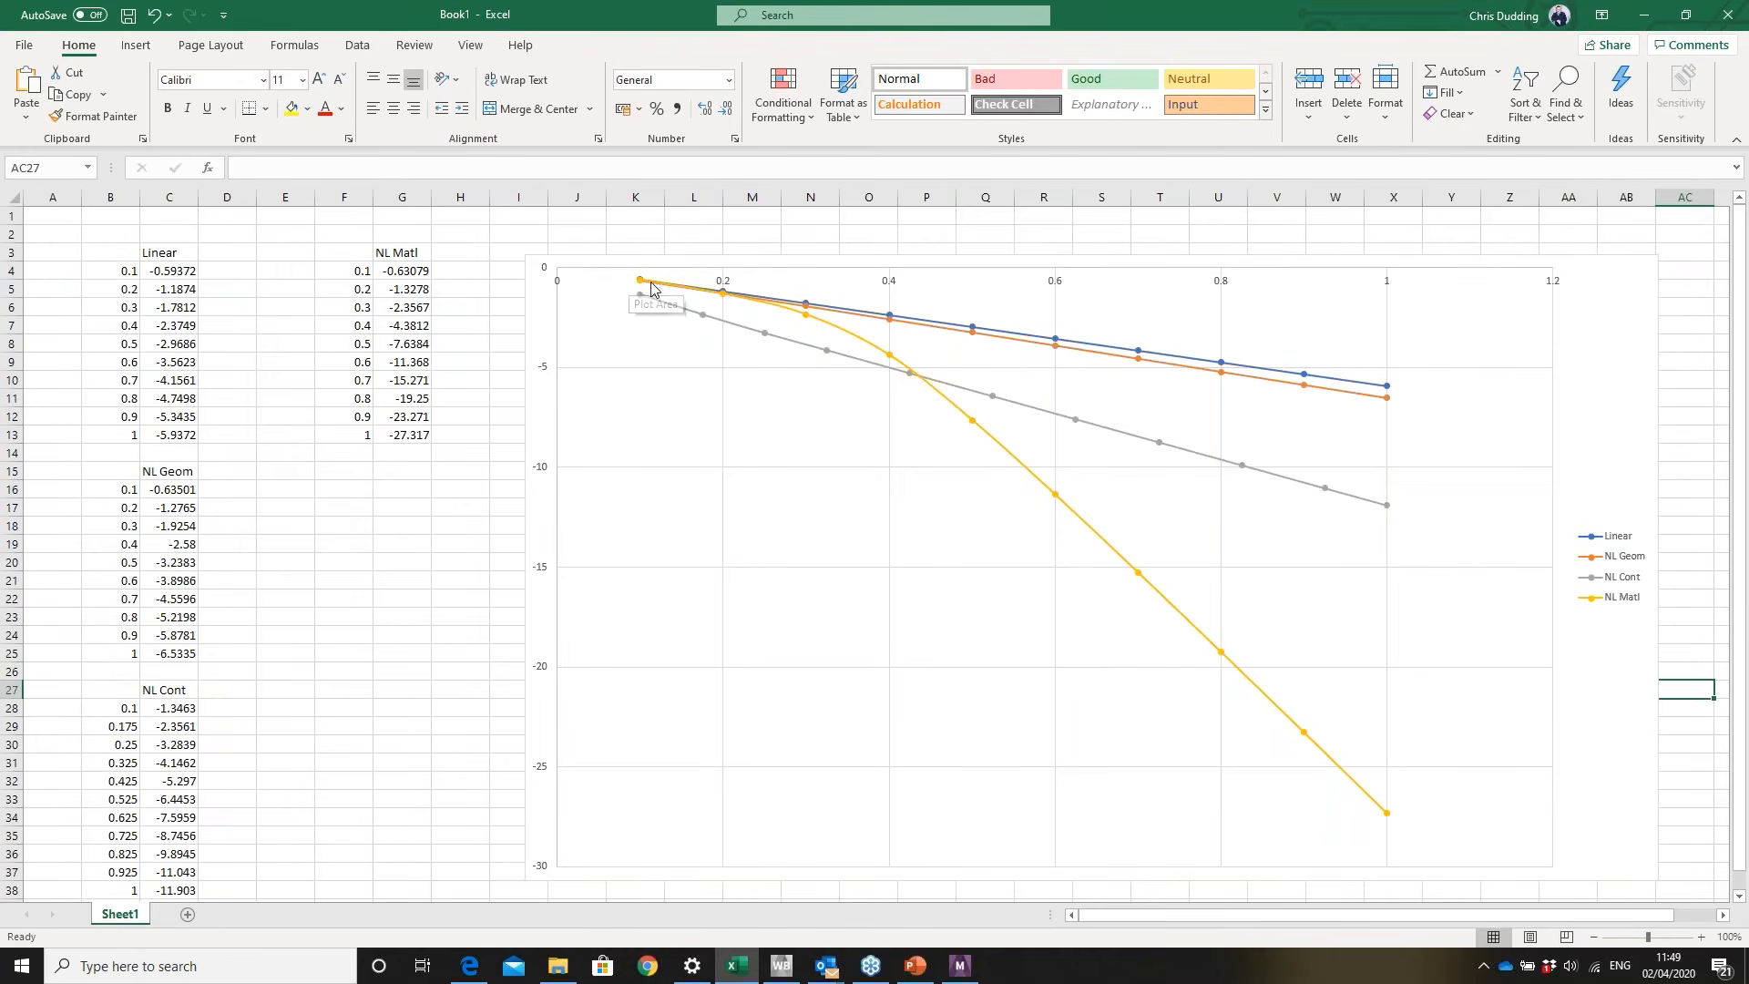
pyautogui.moveTo(702, 296)
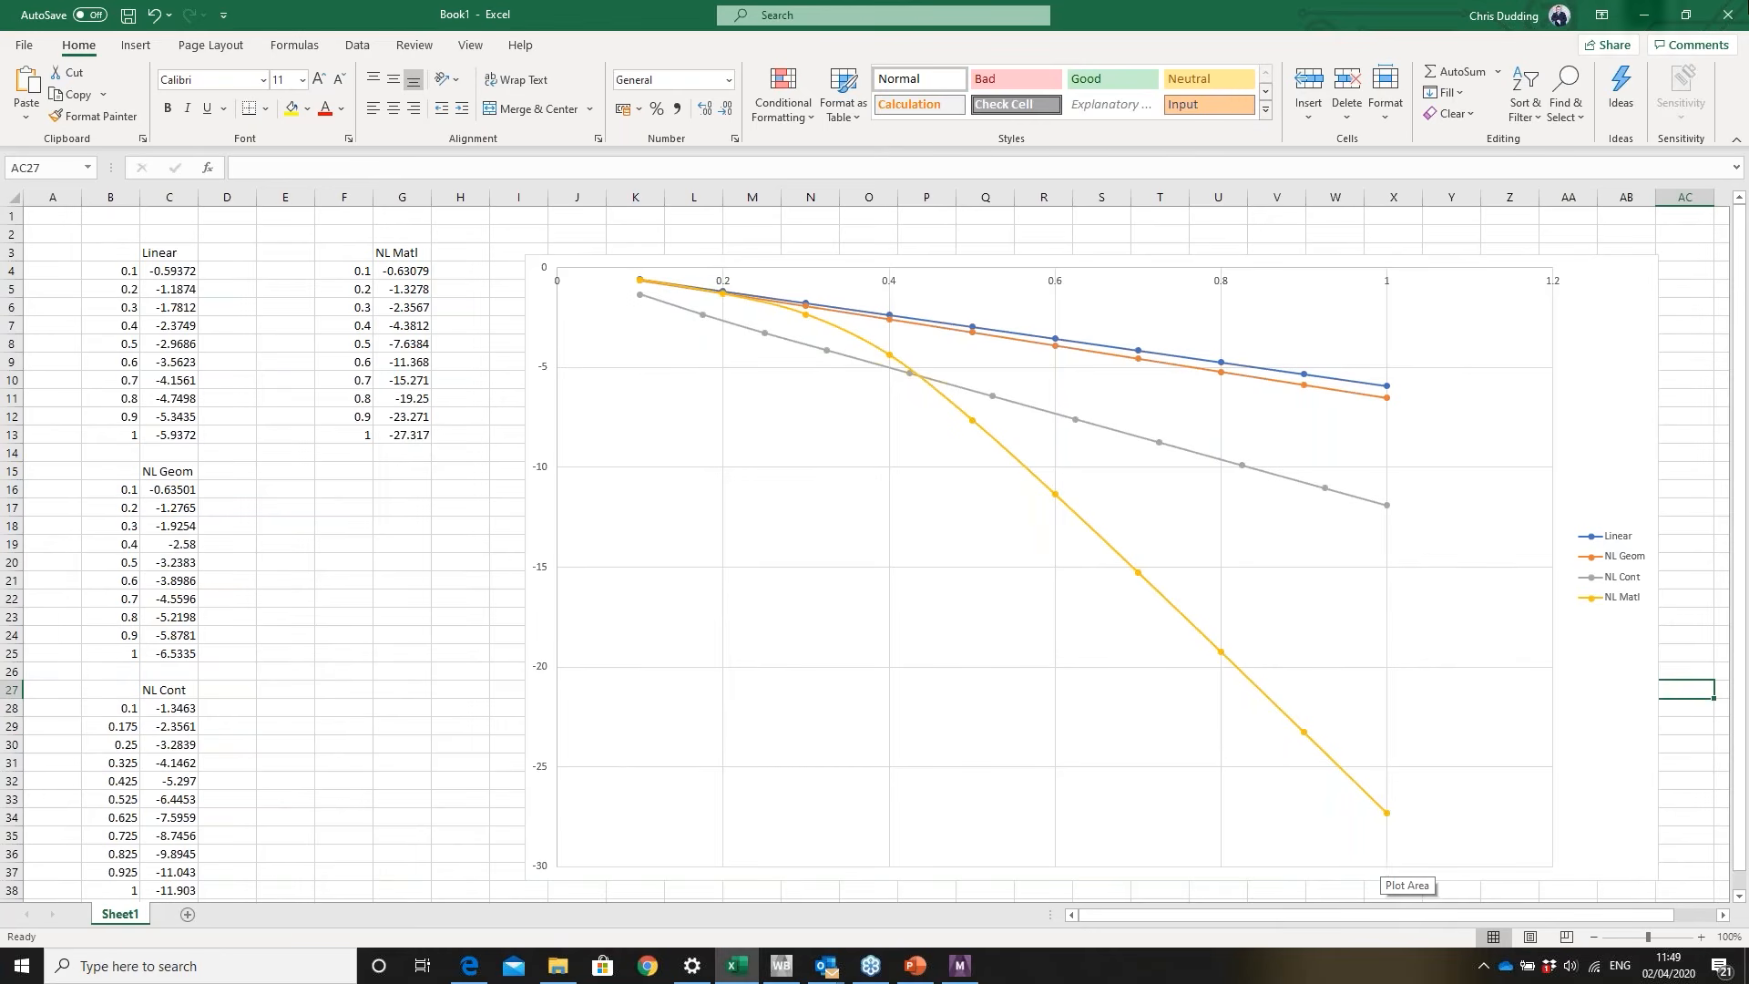
# - Switch to the PowerPoint presentation, start the slide show from the current Demo slide and advance to the Non-linear buckling slide
pyautogui.click(1653, 14)
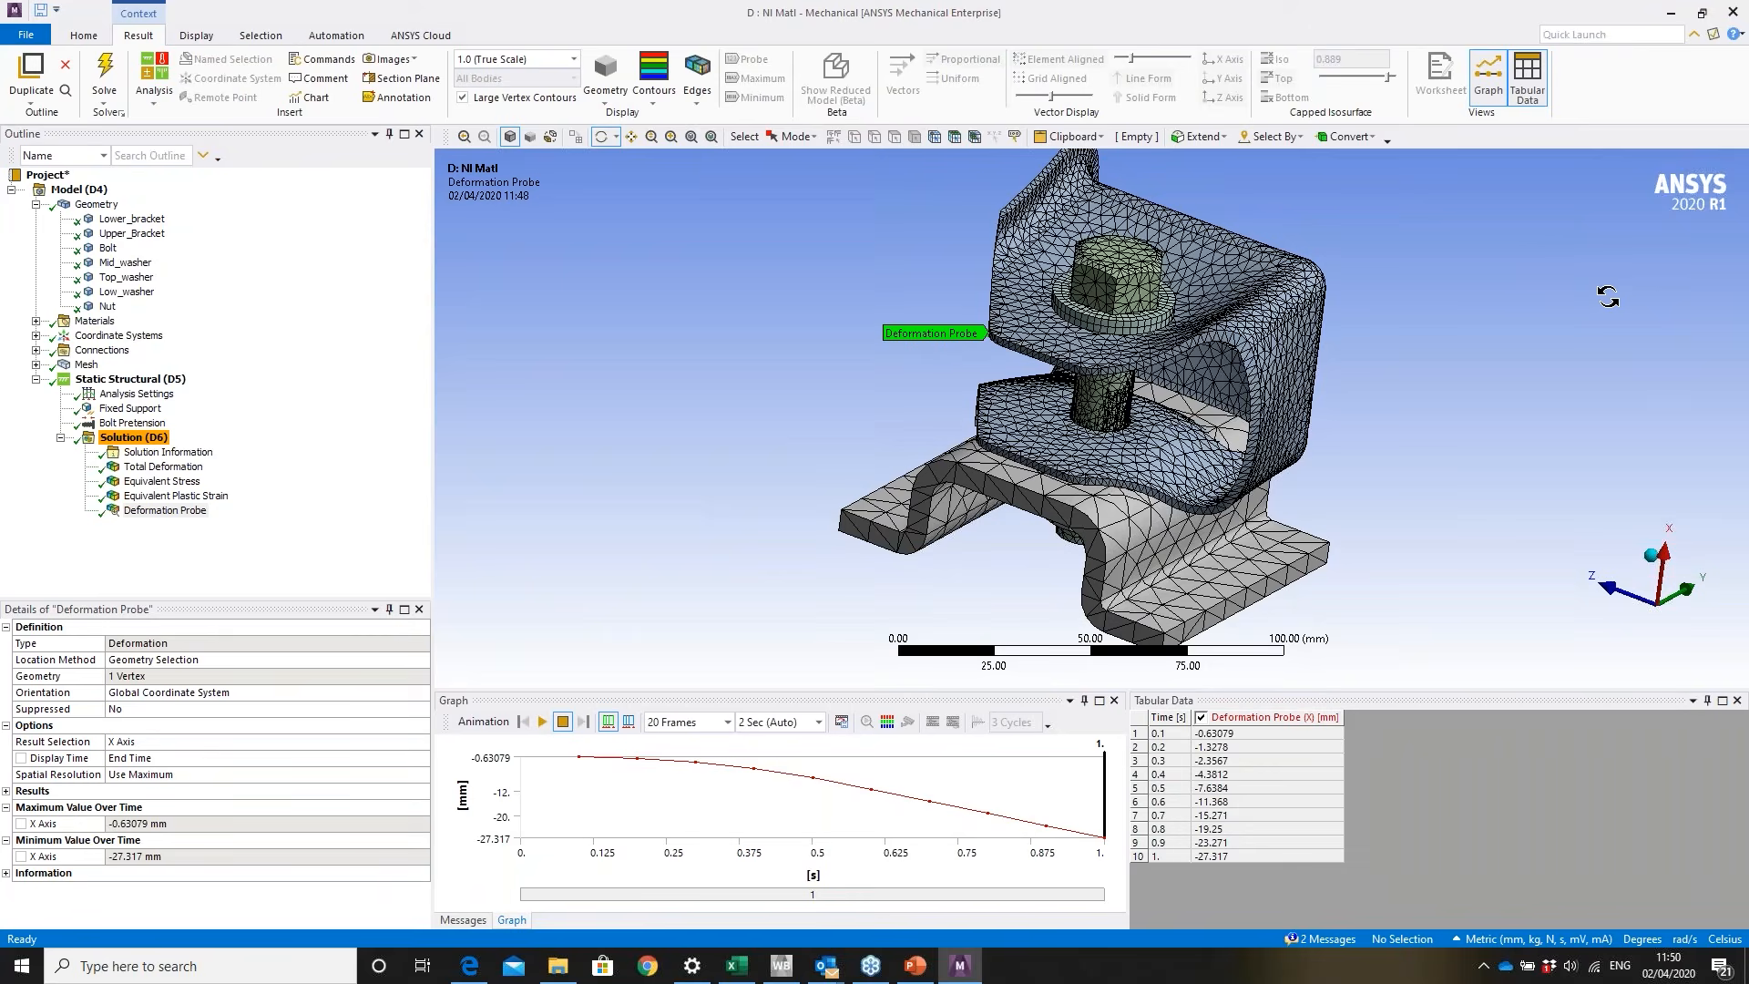
pyautogui.moveTo(1152, 408); pyautogui.dragTo(1230, 434)
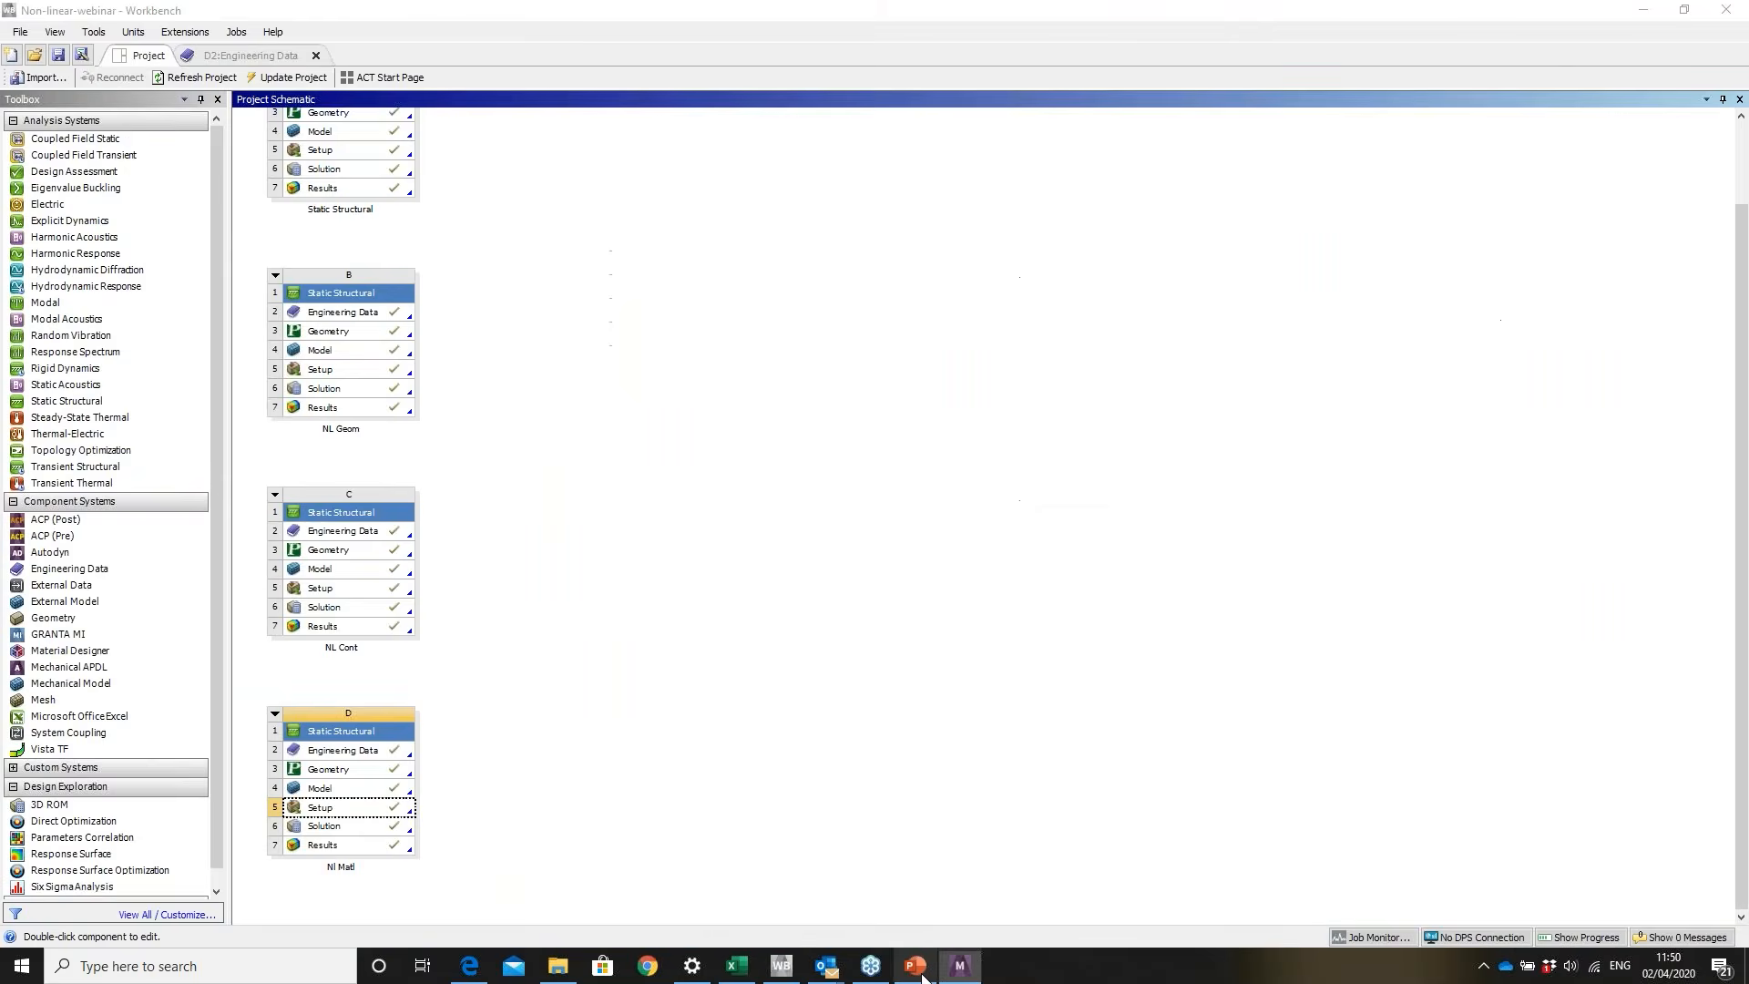
pyautogui.click(916, 968)
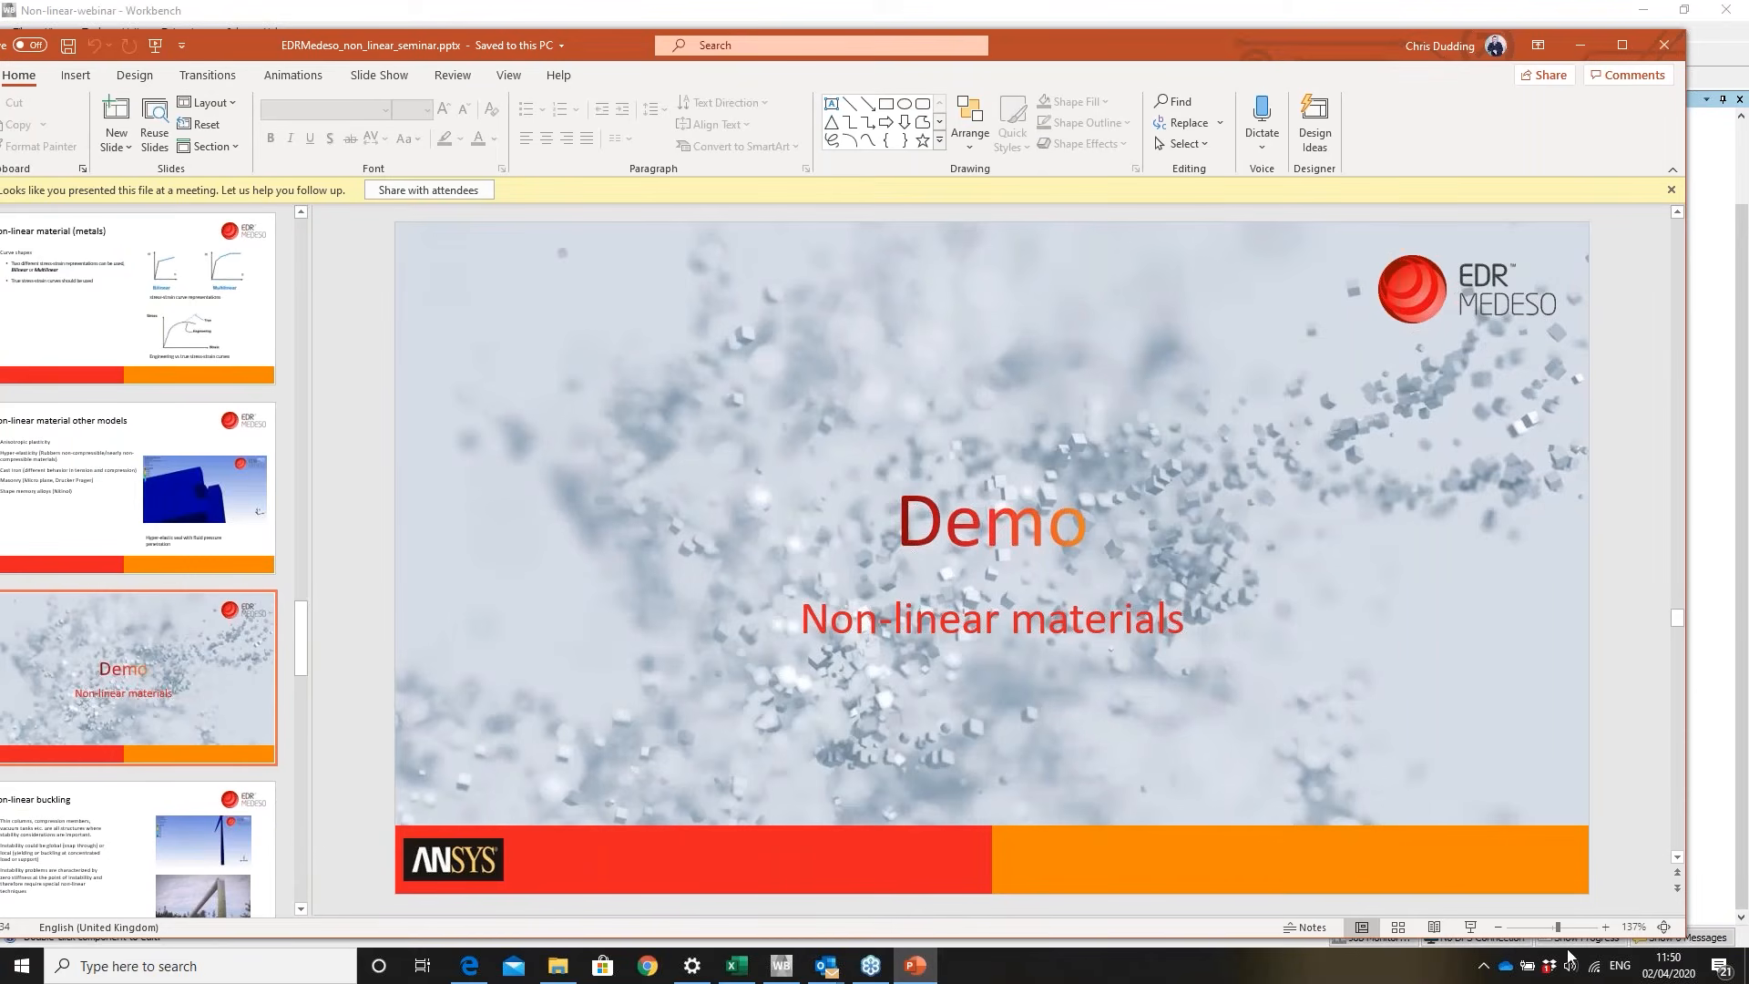
pyautogui.click(1472, 927)
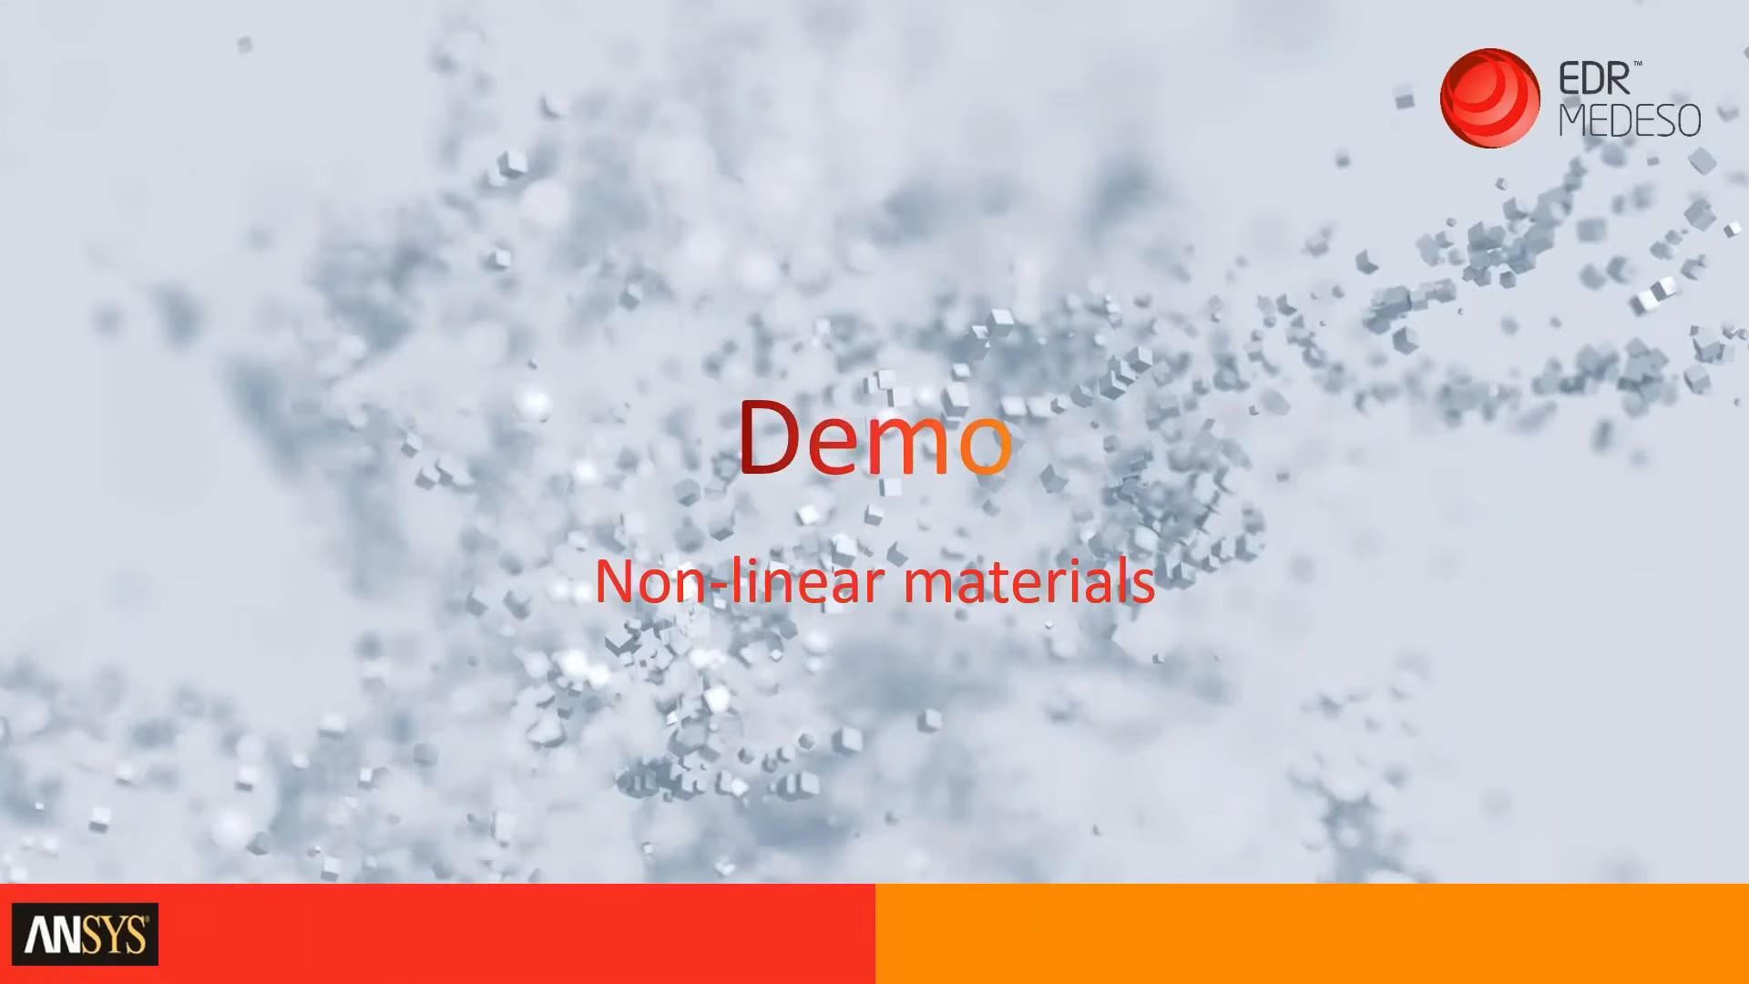
pyautogui.press('Right')
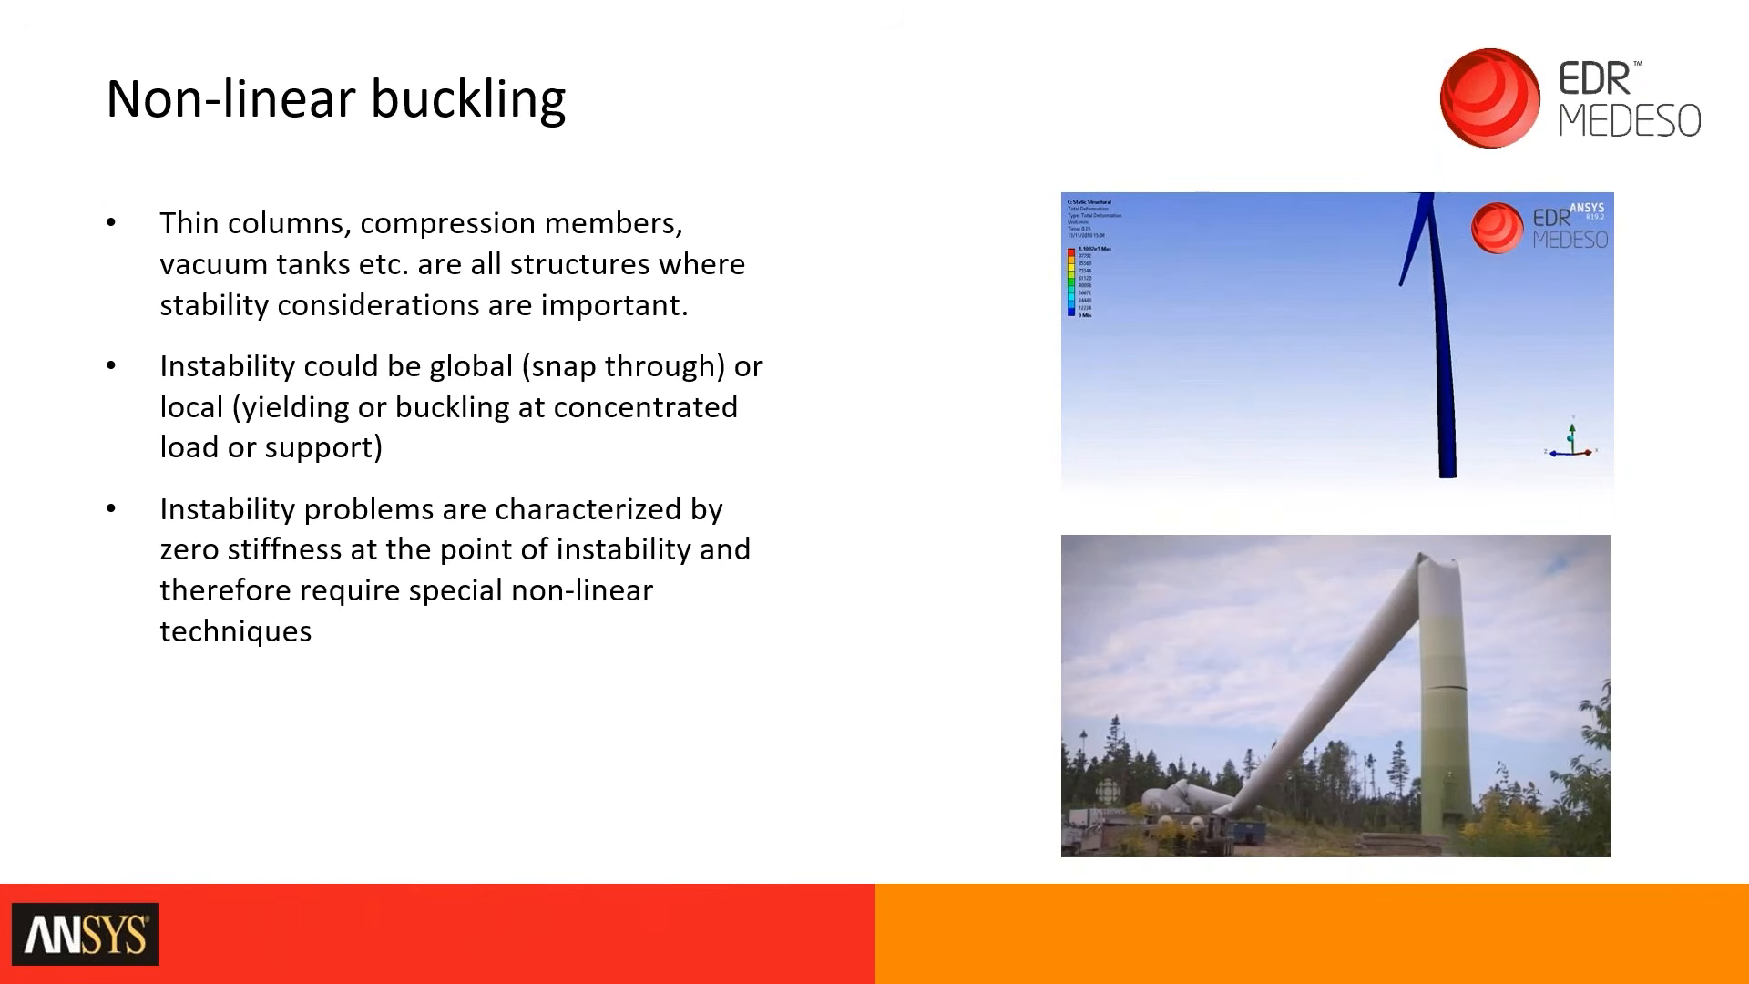
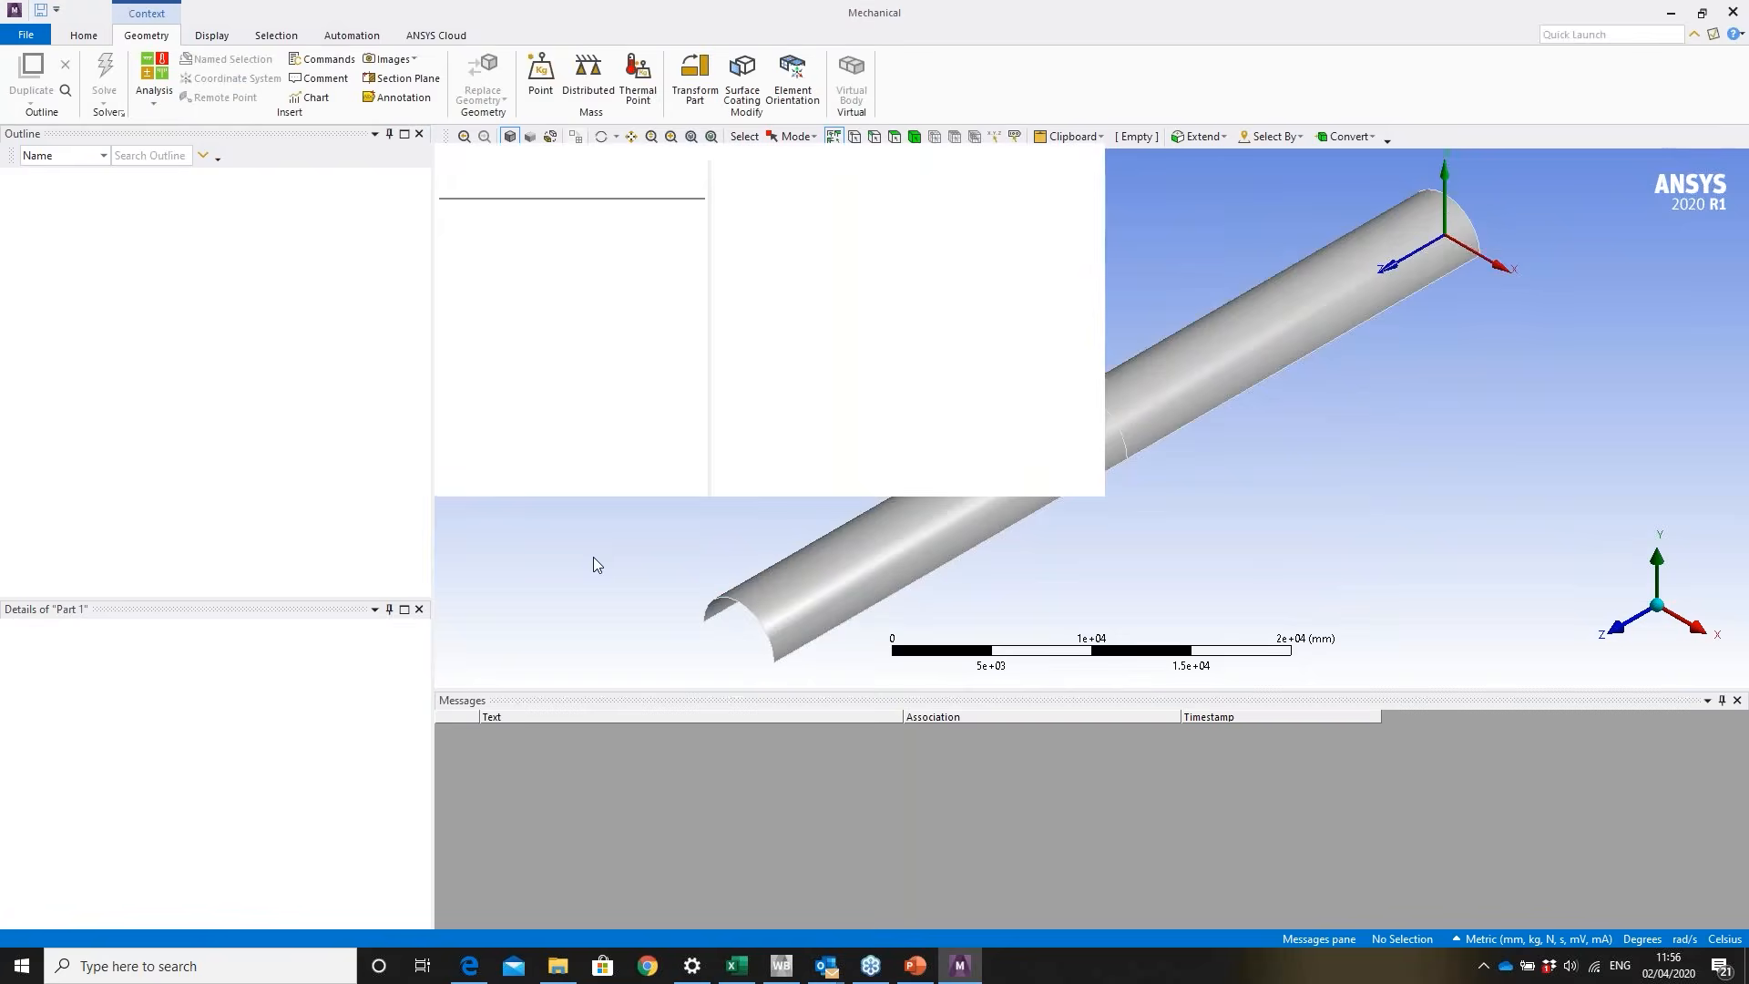
# - Set the thickness of the shell body Part 1 to 50 mm
pyautogui.moveTo(1238, 388); pyautogui.dragTo(1147, 410, button='middle')
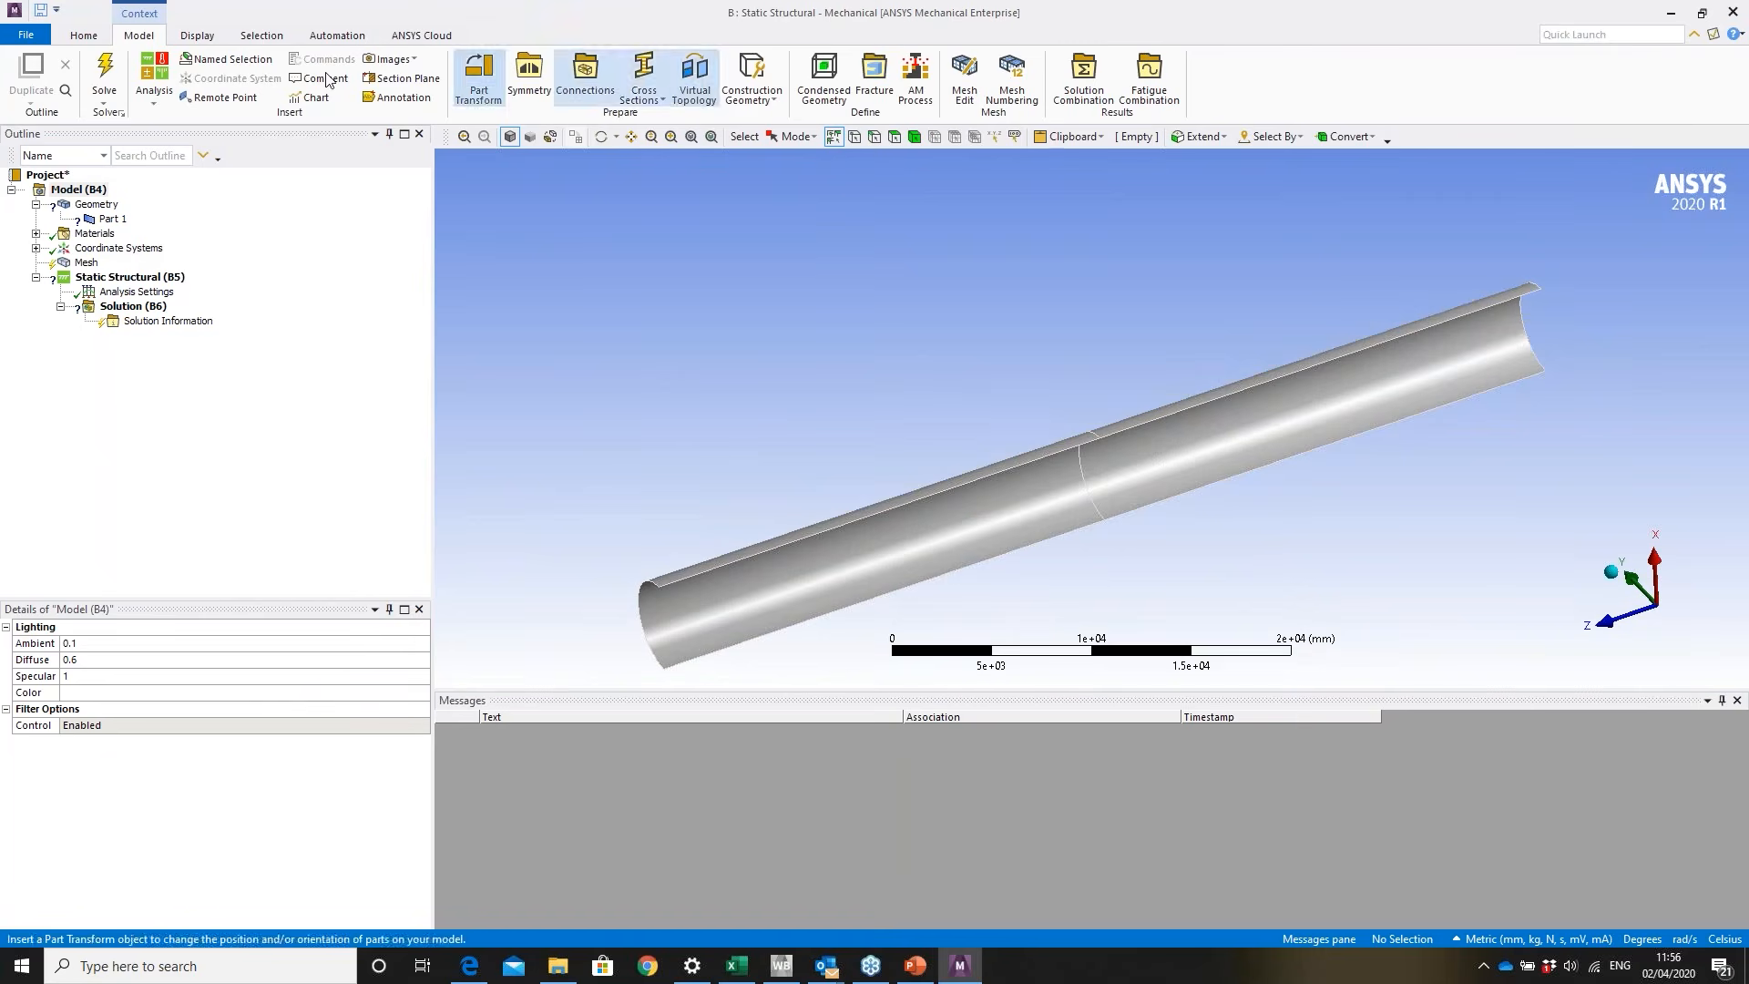
pyautogui.moveTo(707, 443); pyautogui.dragTo(685, 381, button='middle')
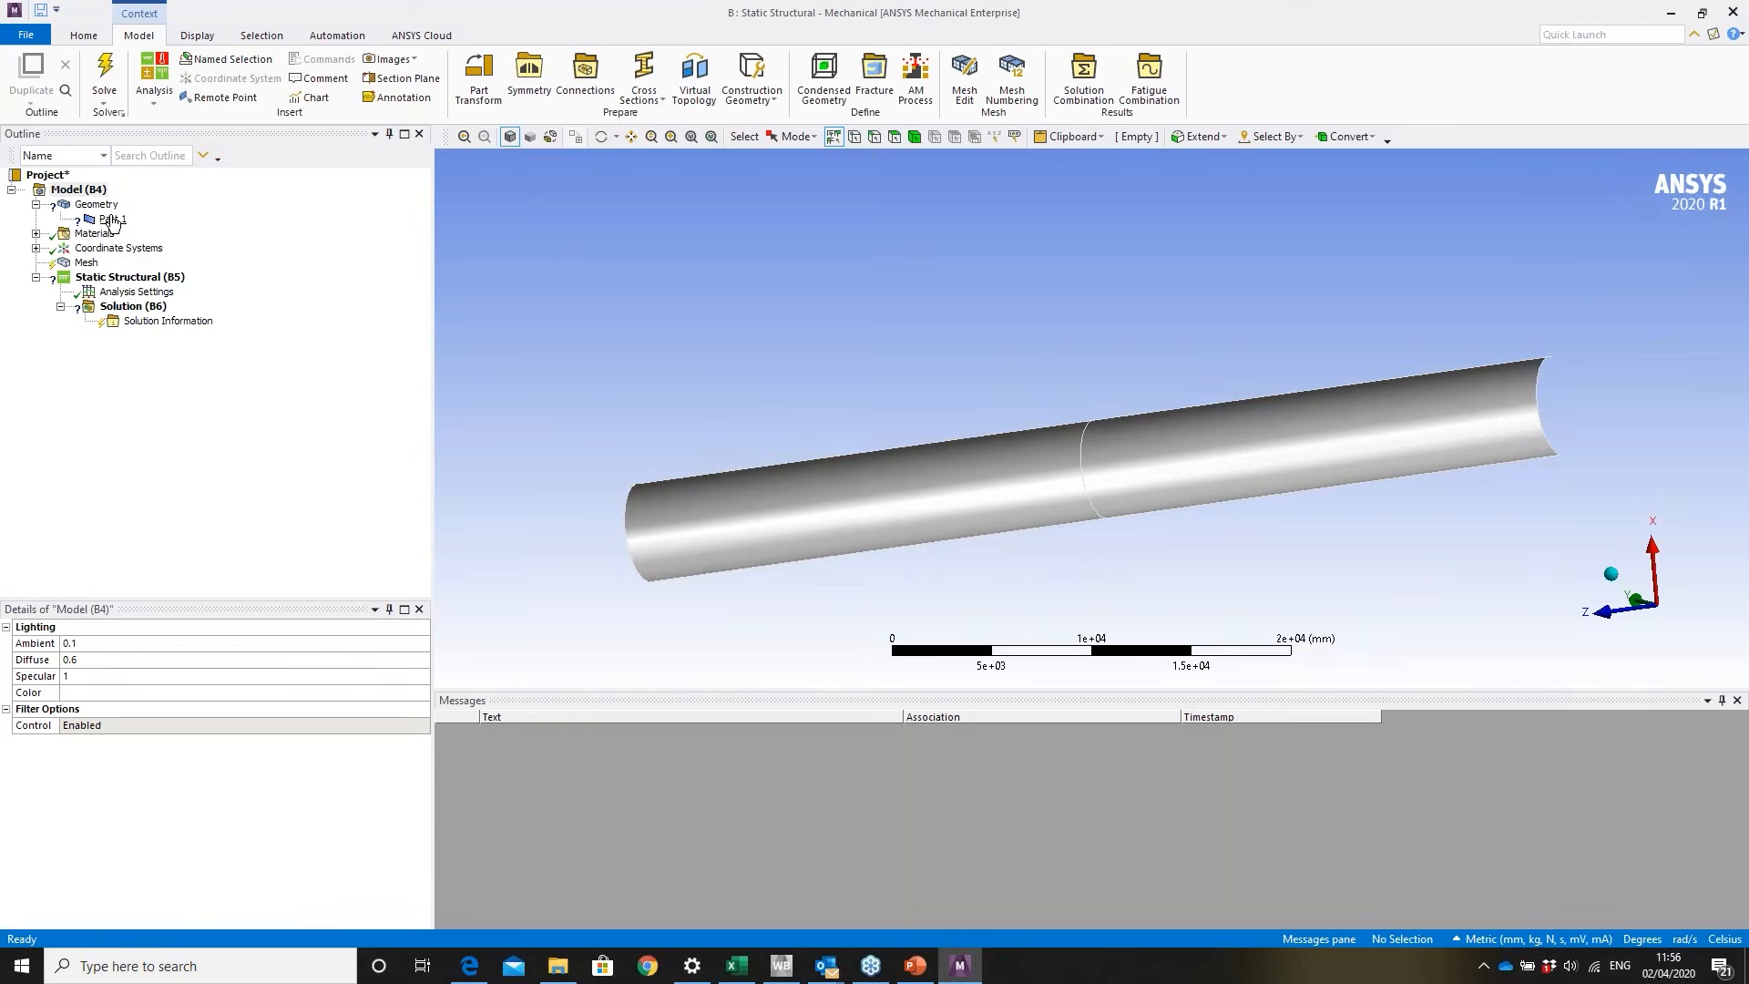
pyautogui.click(111, 219)
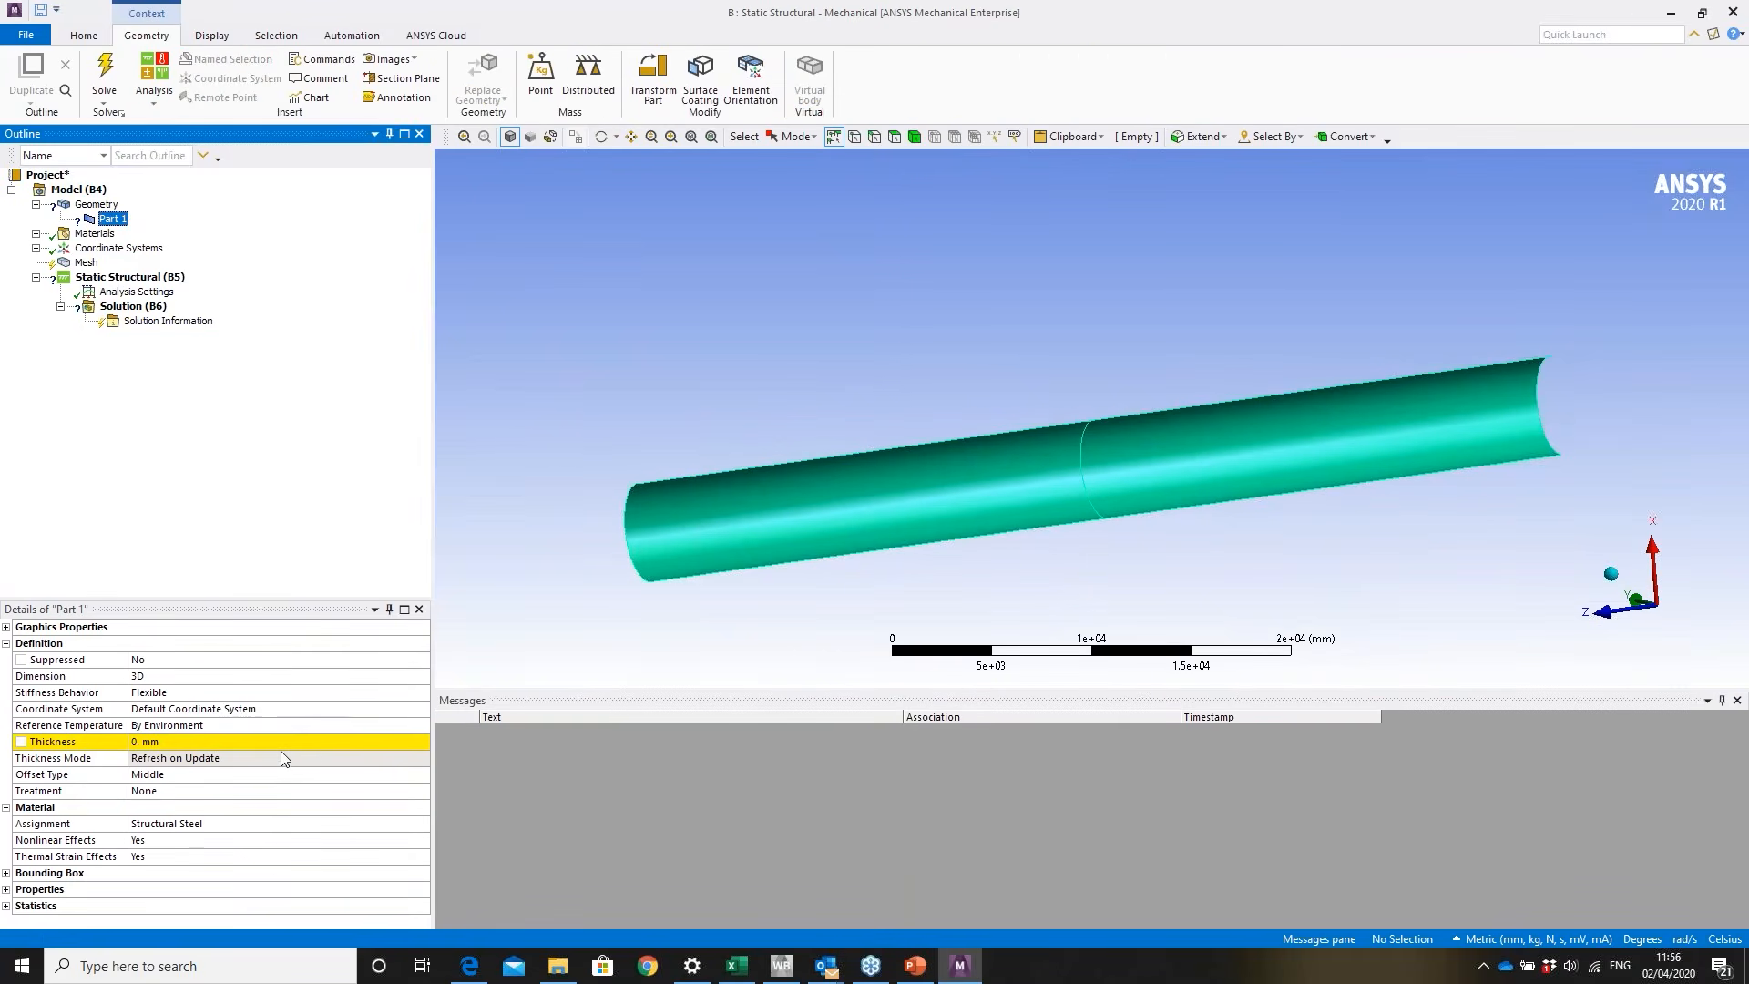
pyautogui.click(273, 741)
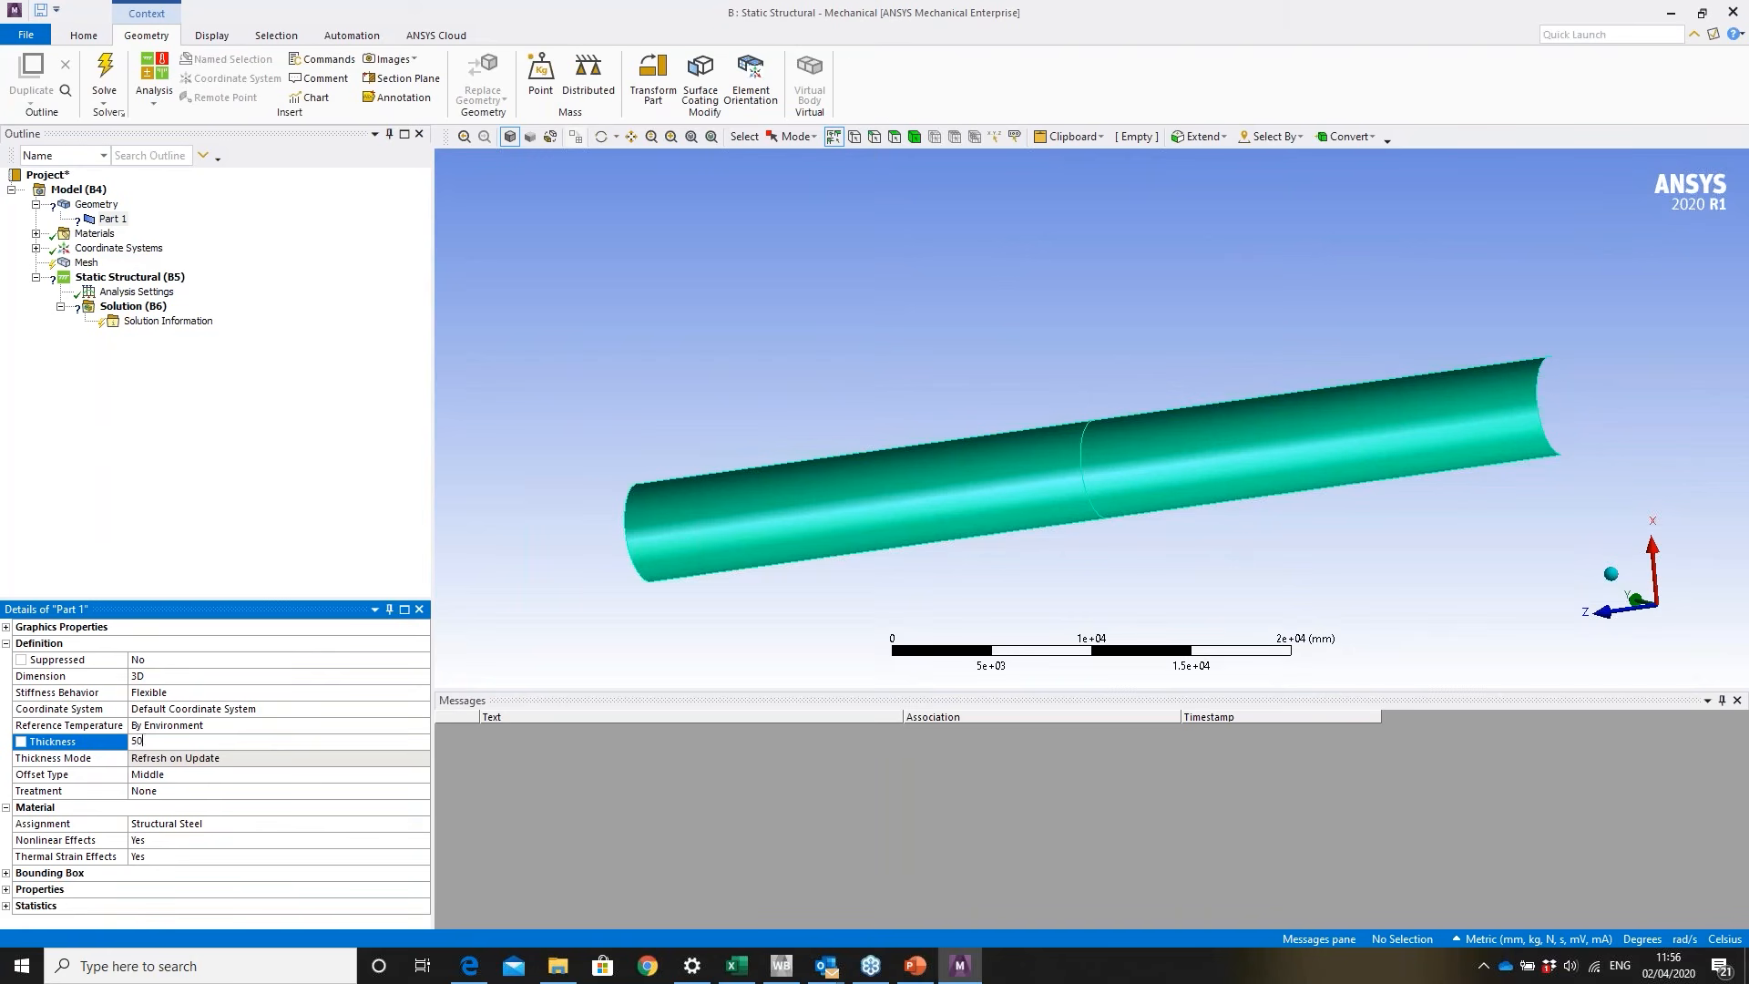
pyautogui.press('Return')
# - Add a Symmetry object to the model and insert a Symmetry Region in it
pyautogui.click(91, 190)
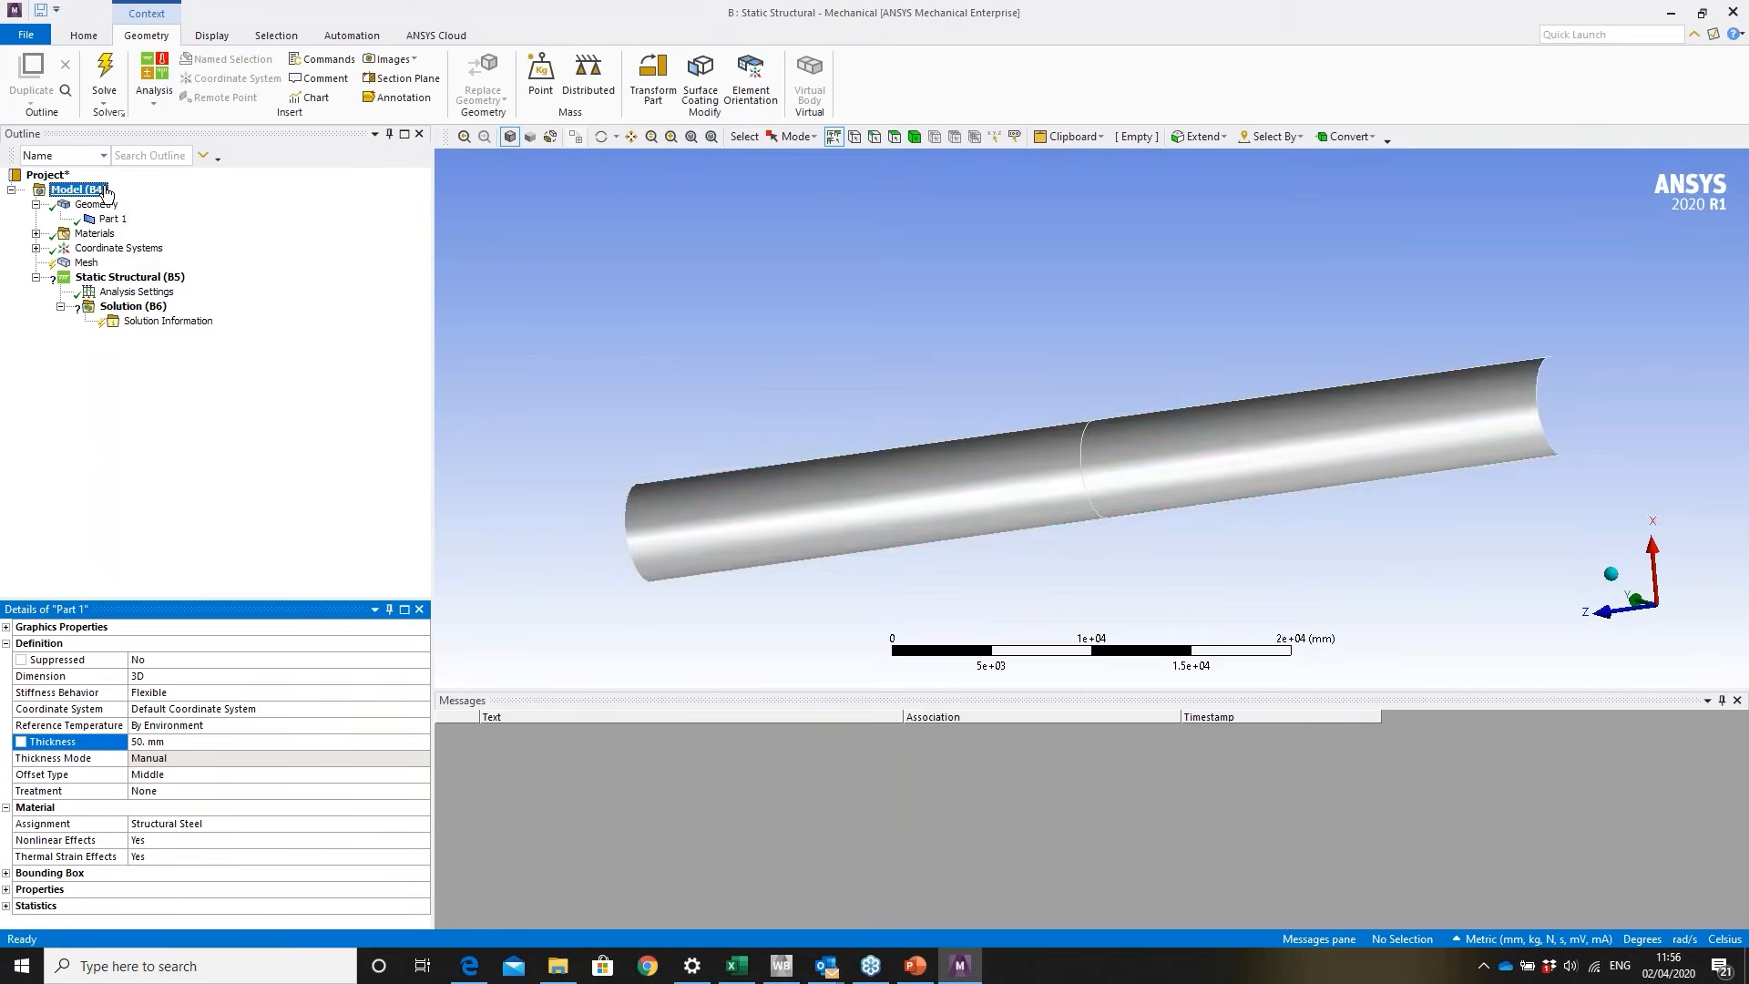
pyautogui.rightClick(112, 189)
pyautogui.moveTo(182, 197)
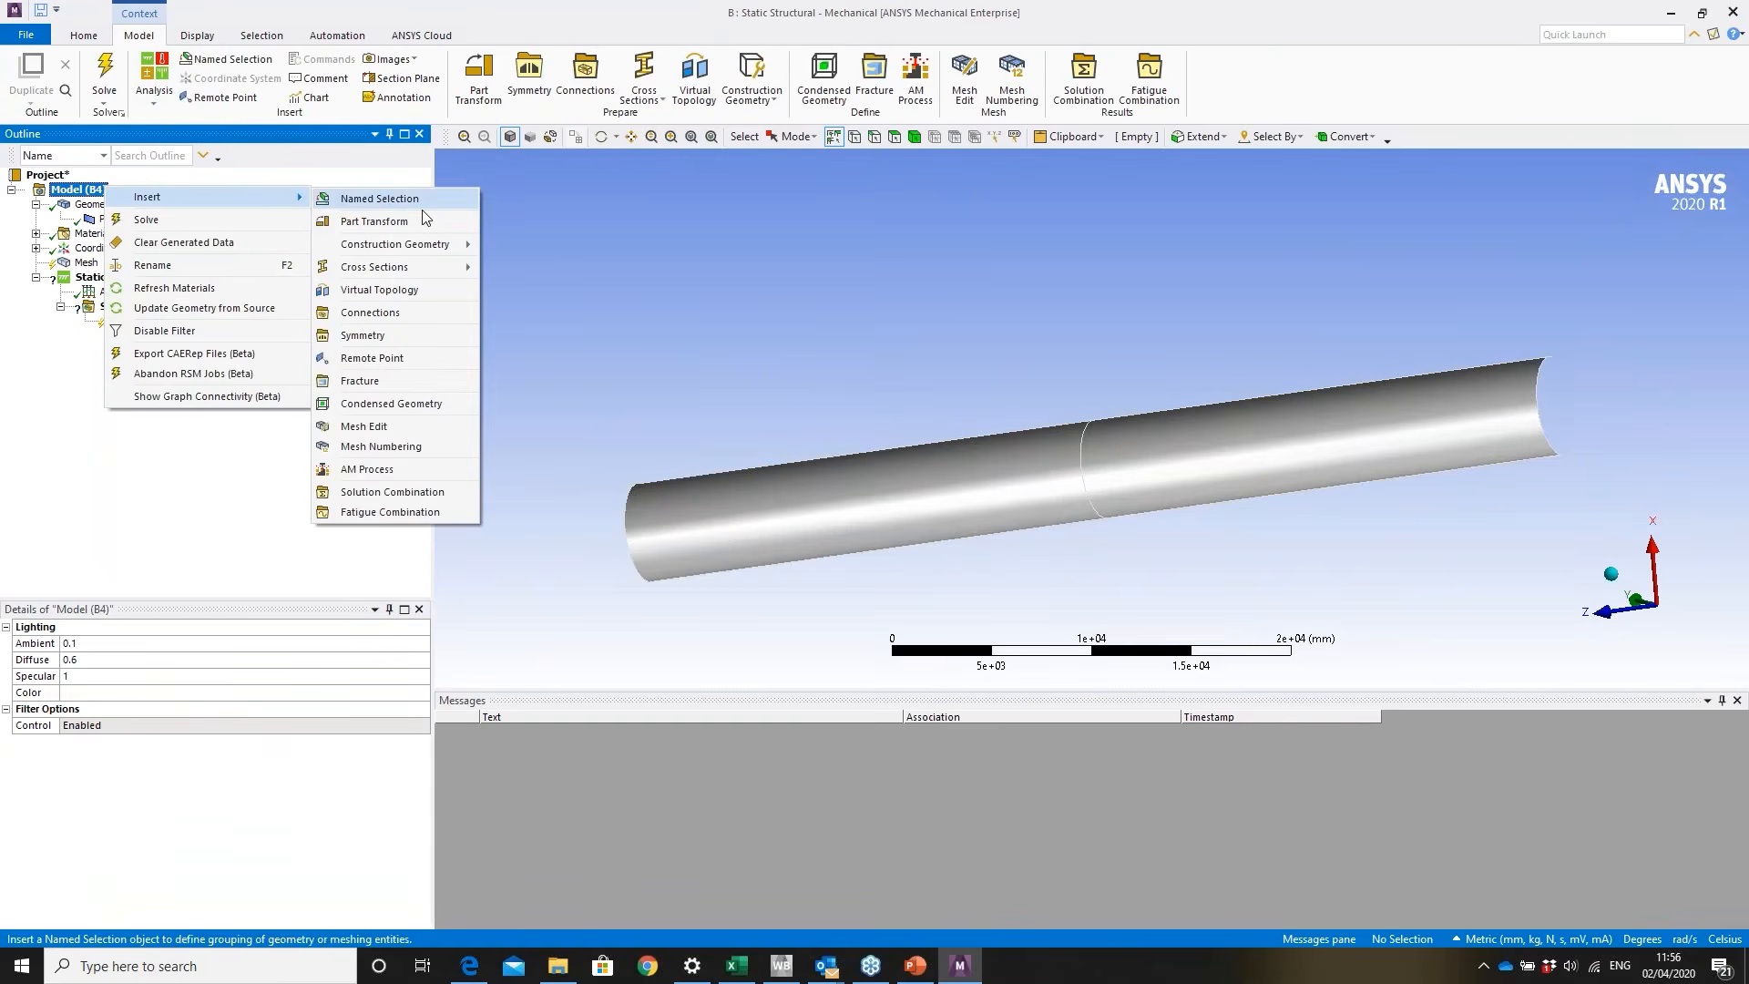
pyautogui.click(380, 335)
pyautogui.rightClick(107, 262)
pyautogui.moveTo(184, 275)
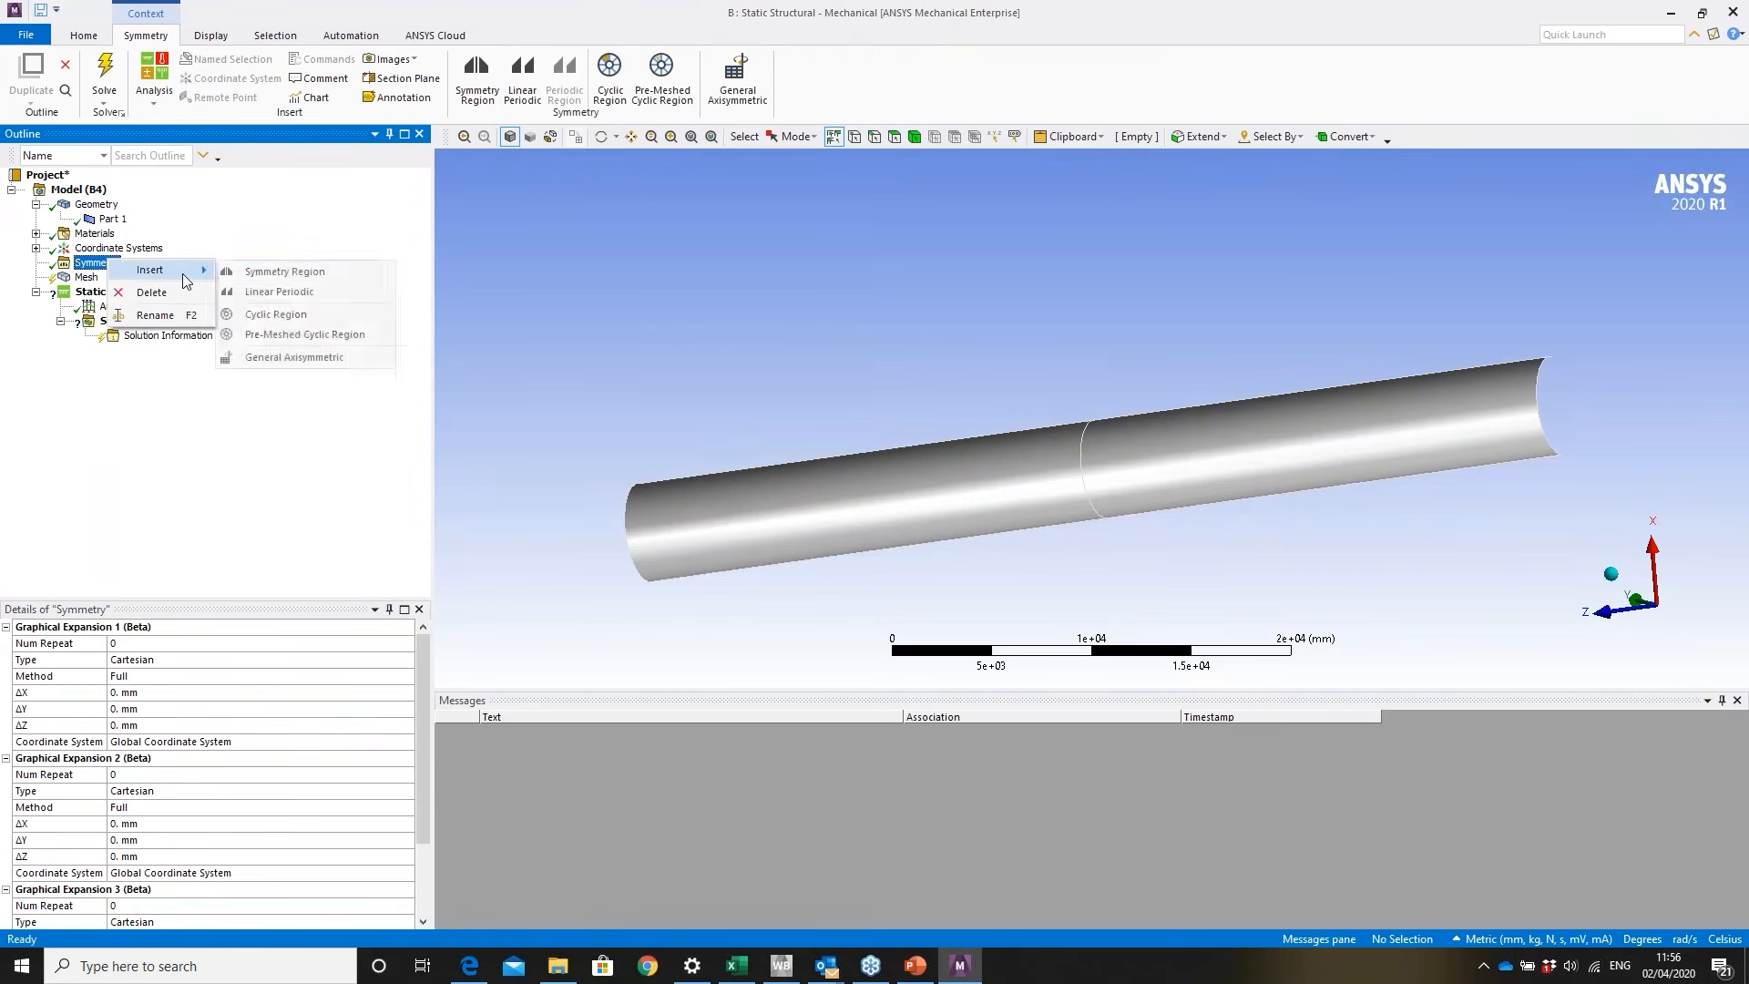
pyautogui.click(273, 271)
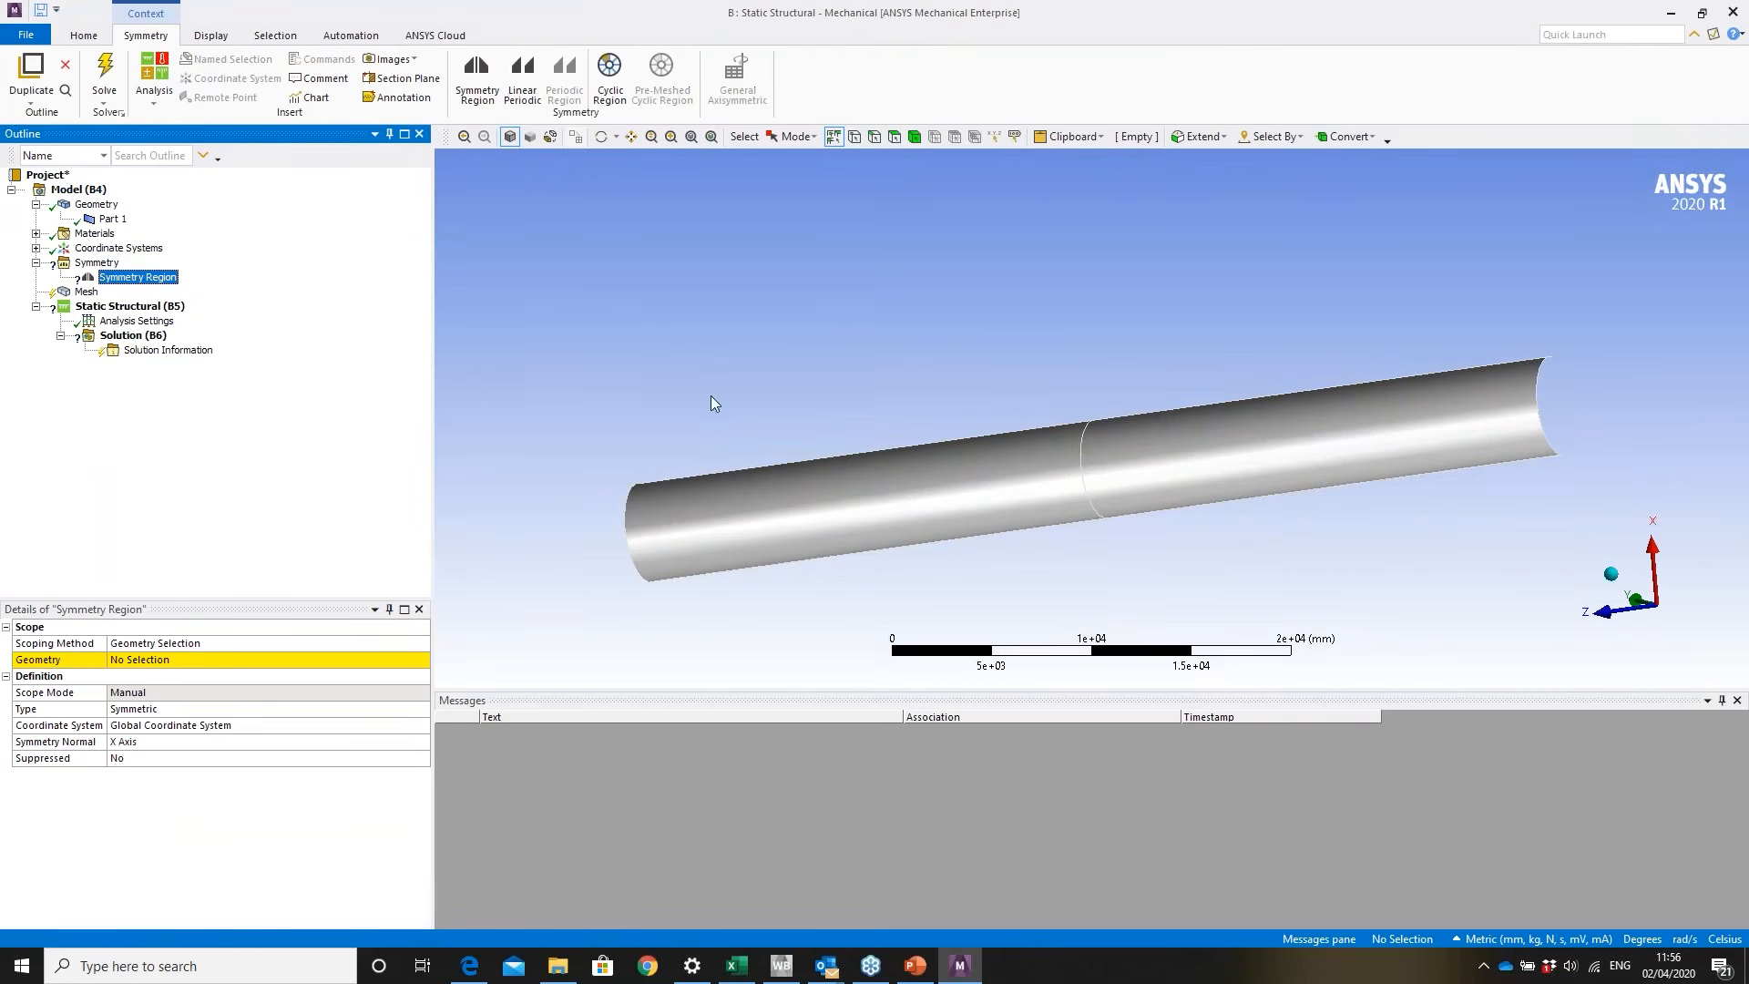
# - Scope the symmetry region to the four straight longitudinal edges of the half-cylinder shell
pyautogui.click(764, 462)
pyautogui.keyDown('ctrl'); pyautogui.click(1208, 402); pyautogui.keyUp('ctrl')
pyautogui.keyDown('ctrl'); pyautogui.click(1211, 501); pyautogui.keyUp('ctrl')
pyautogui.keyDown('ctrl'); pyautogui.click(1030, 524); pyautogui.keyUp('ctrl')
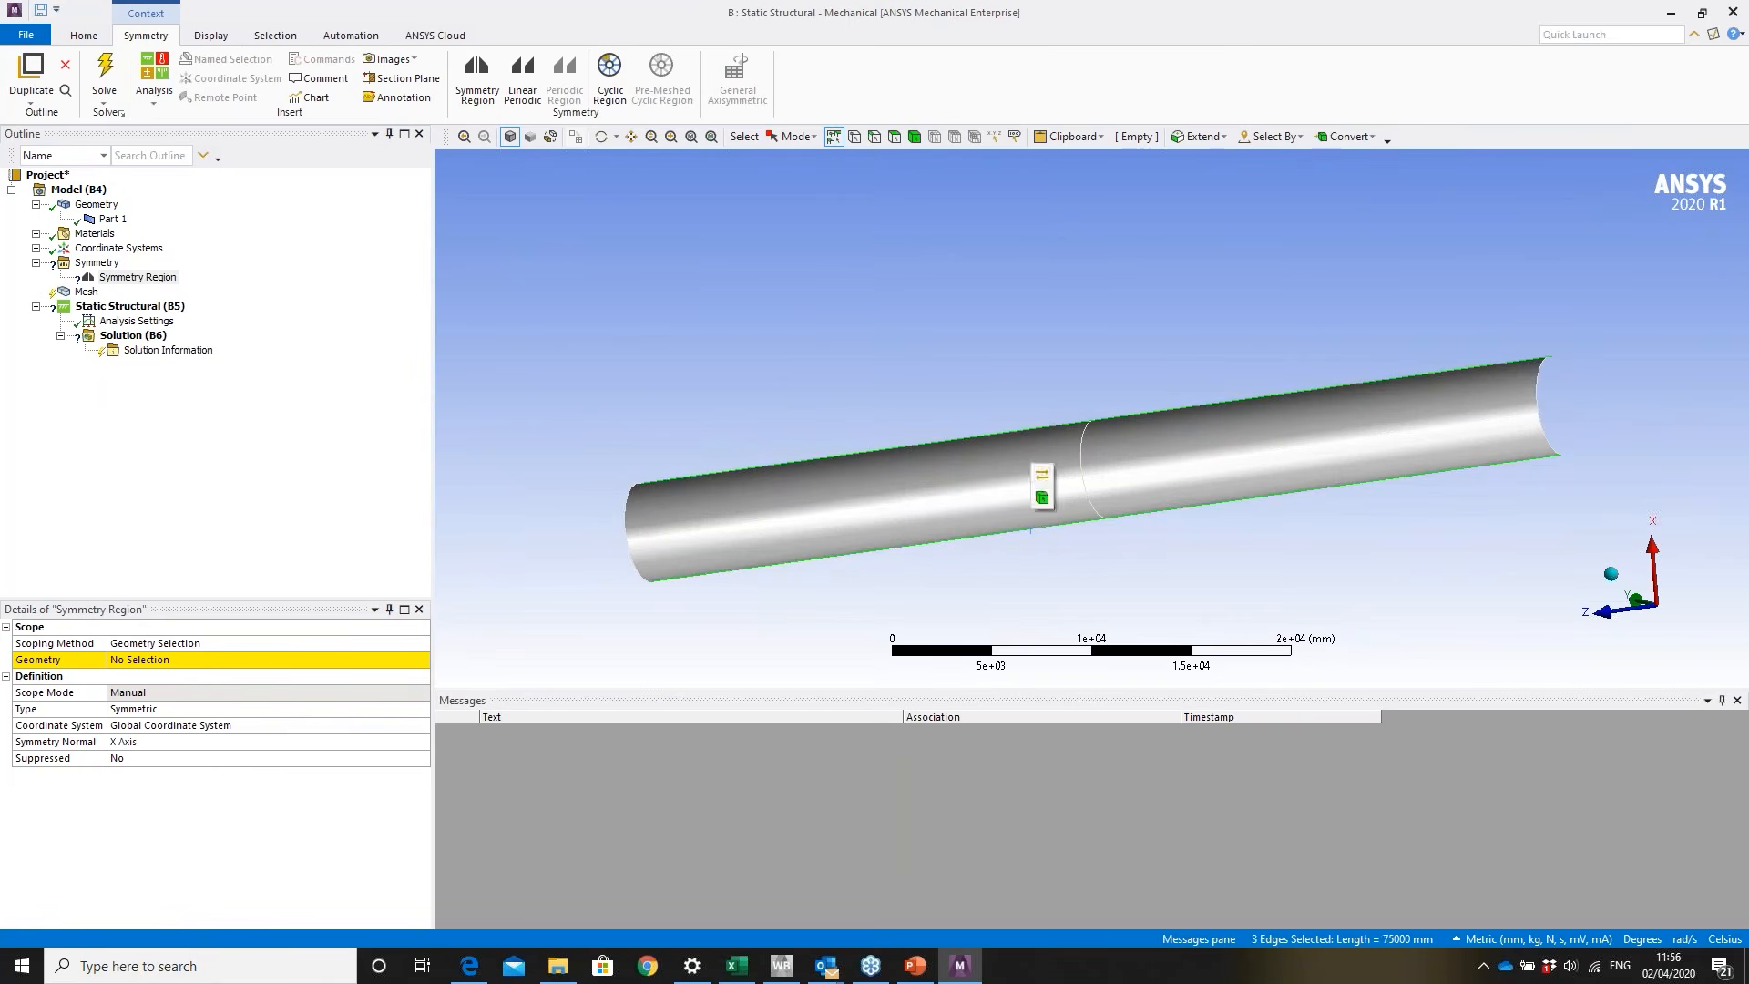
pyautogui.click(158, 659)
pyautogui.click(158, 661)
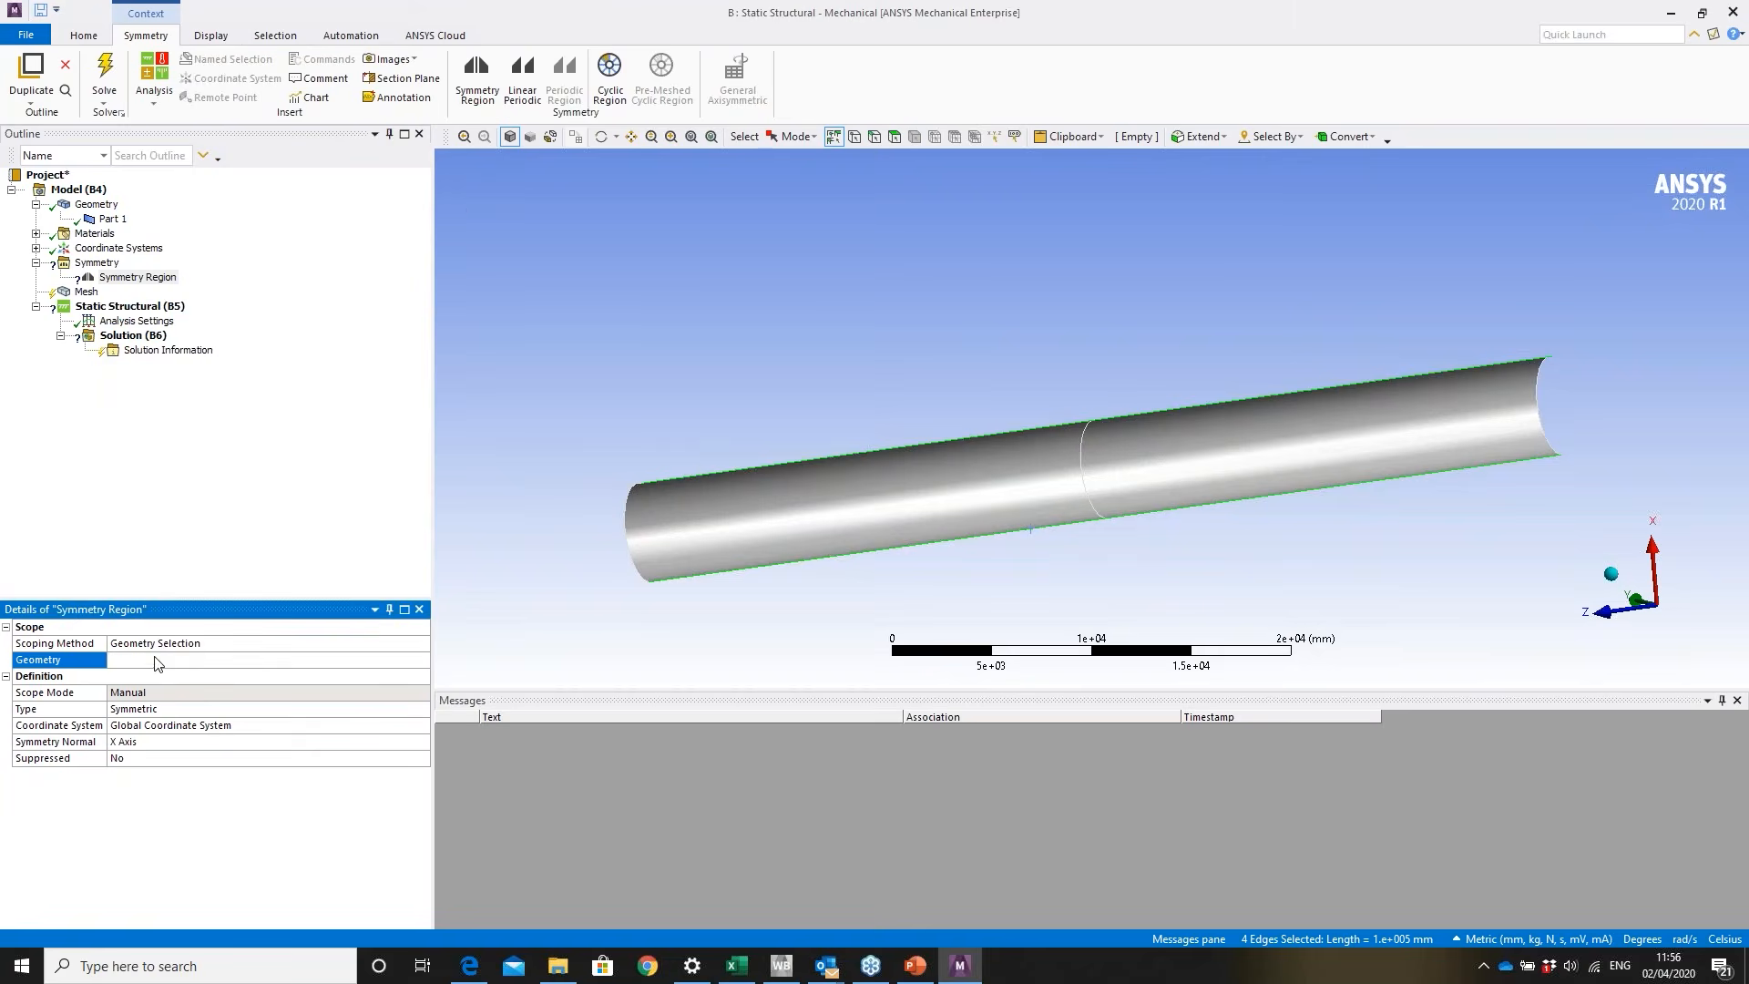
# - Set the symmetry region's Symmetry Normal to the Y Axis
pyautogui.moveTo(1479, 442); pyautogui.dragTo(1456, 543, button='middle')
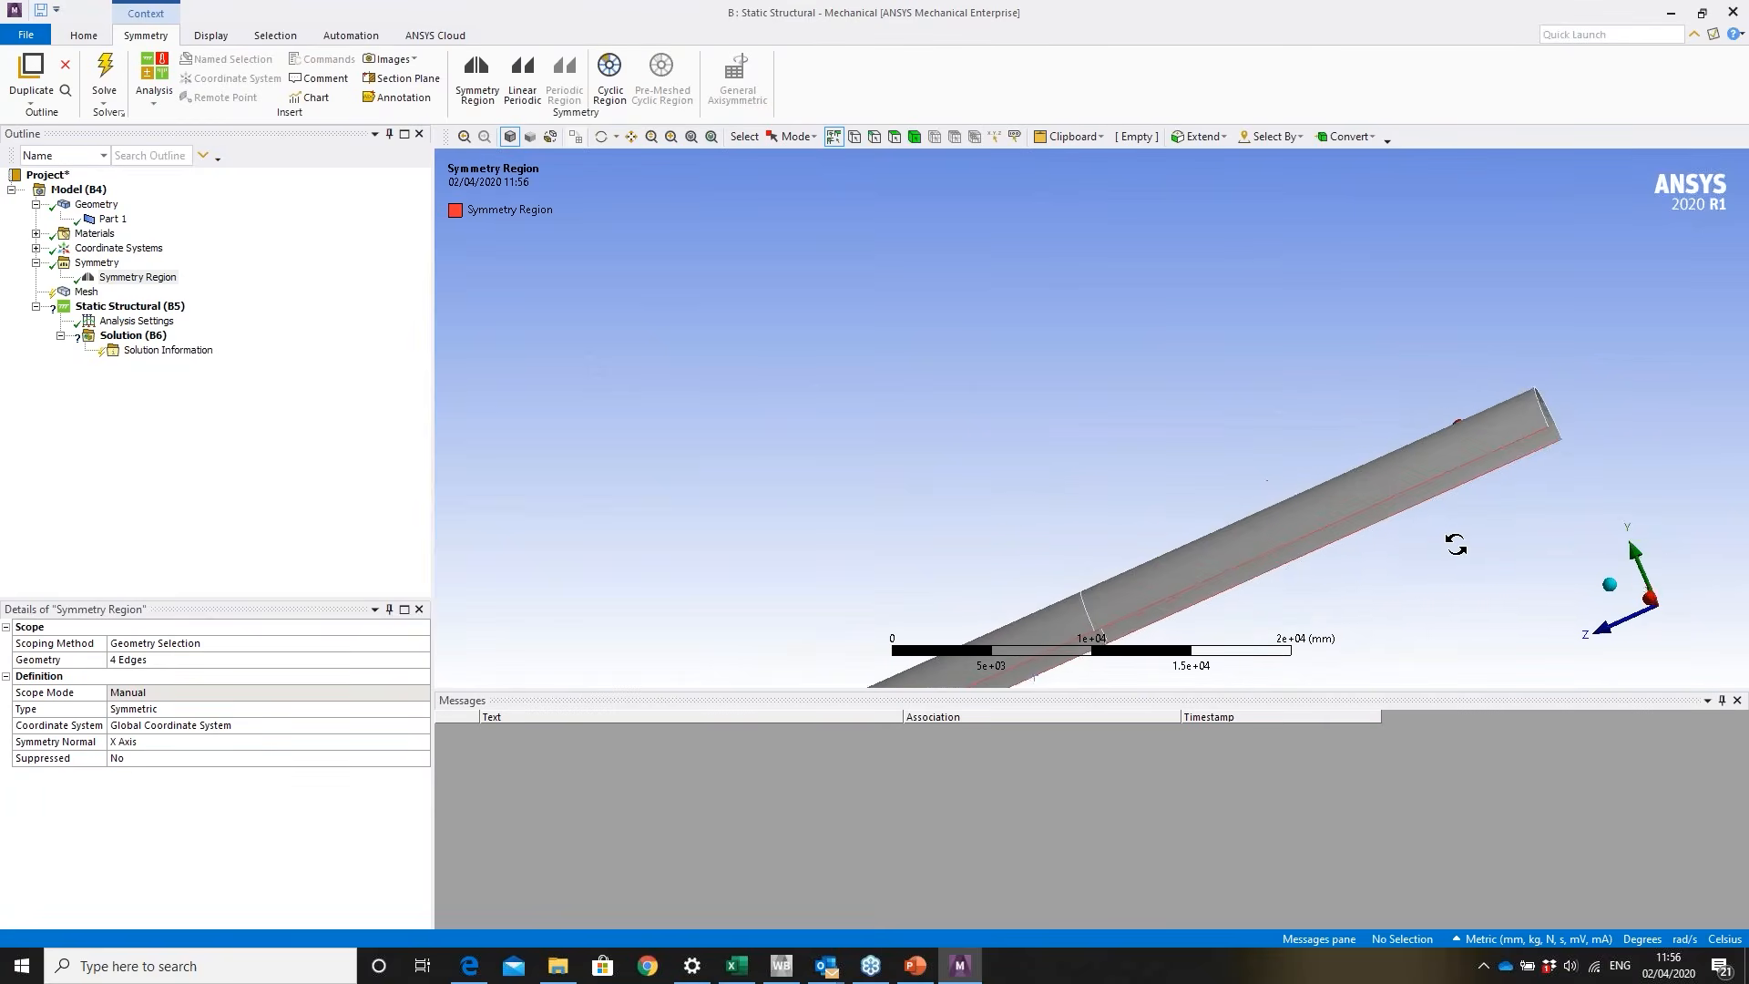
pyautogui.click(292, 742)
pyautogui.click(421, 742)
pyautogui.click(248, 766)
# - Insert a Fixed Support on the curved edge at the +Z end of the shell
pyautogui.moveTo(1151, 437); pyautogui.dragTo(1111, 428, button='middle')
pyautogui.moveTo(765, 476); pyautogui.dragTo(945, 605, button='right')
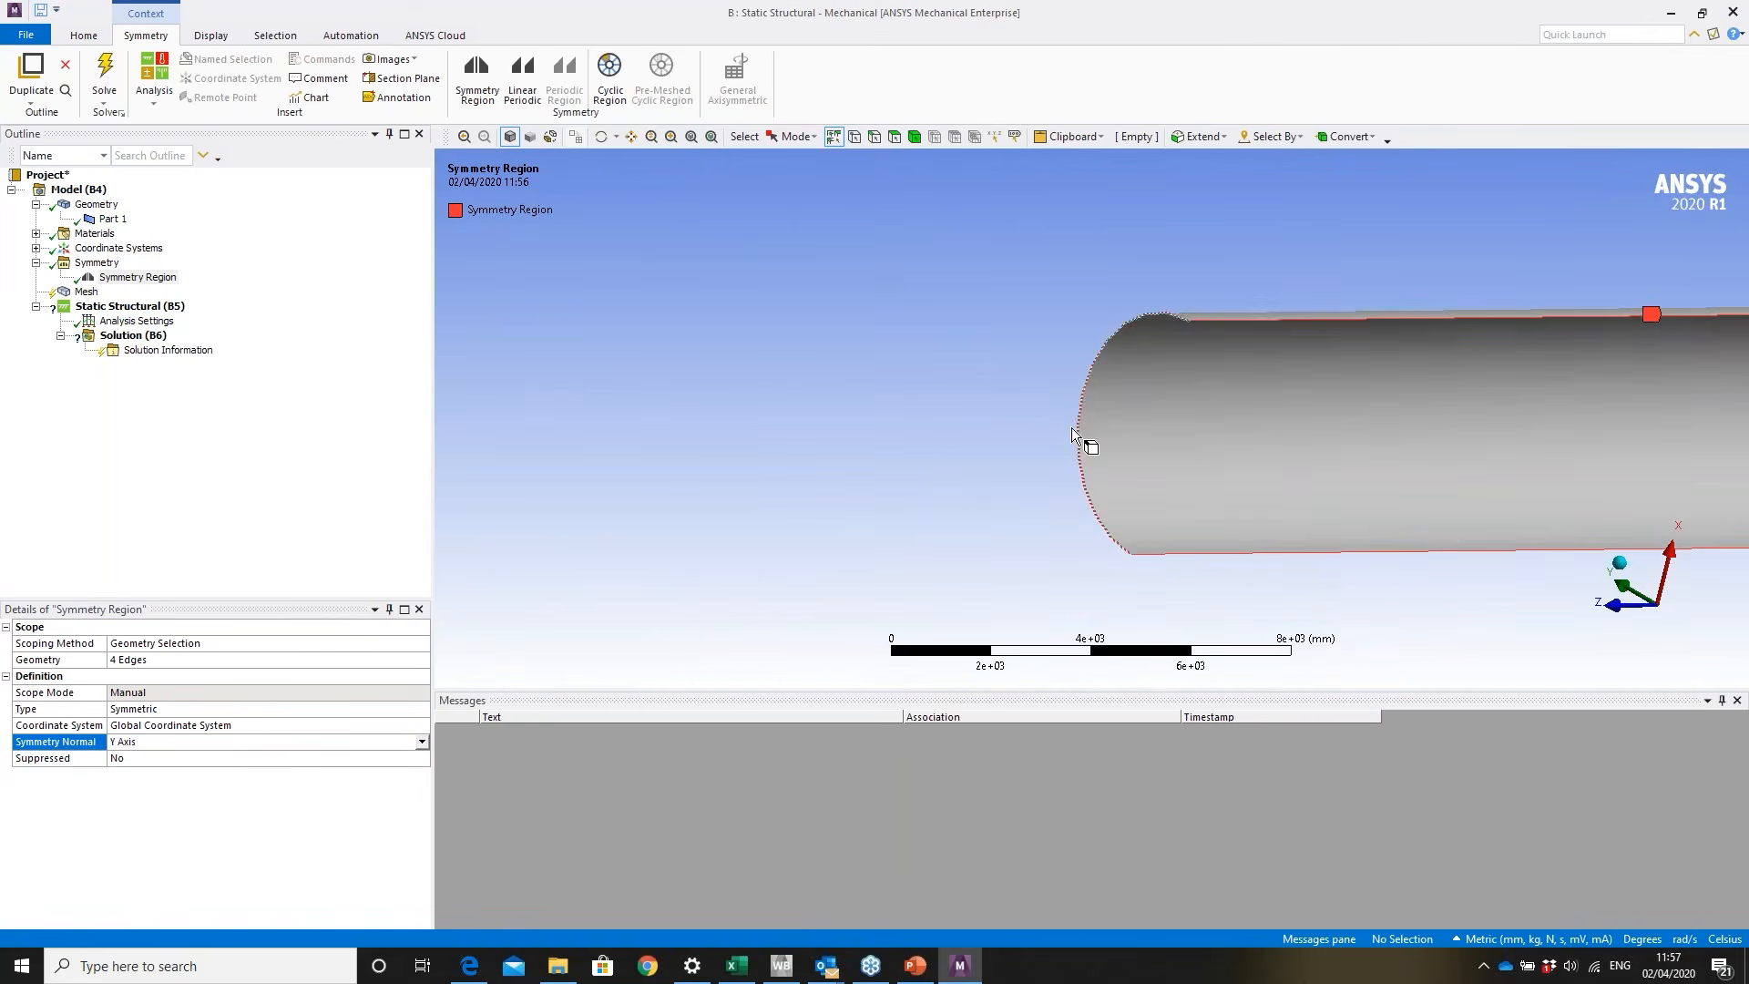
pyautogui.click(1072, 428)
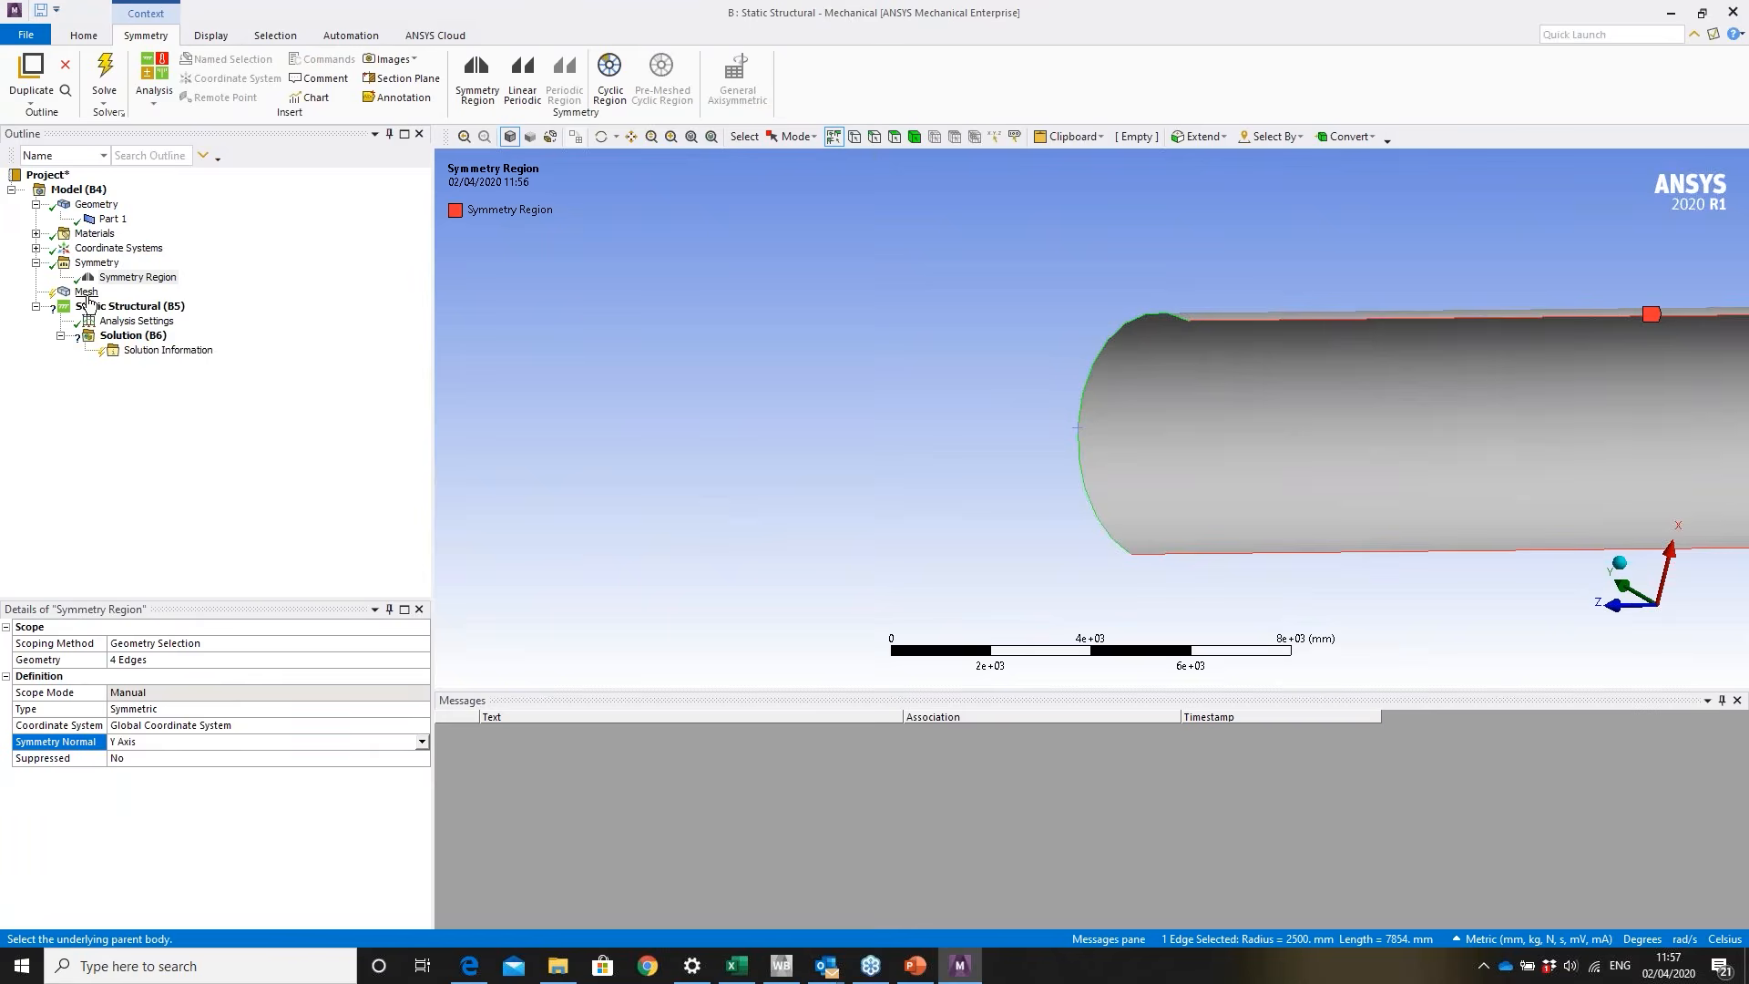
pyautogui.click(91, 306)
pyautogui.rightClick(122, 306)
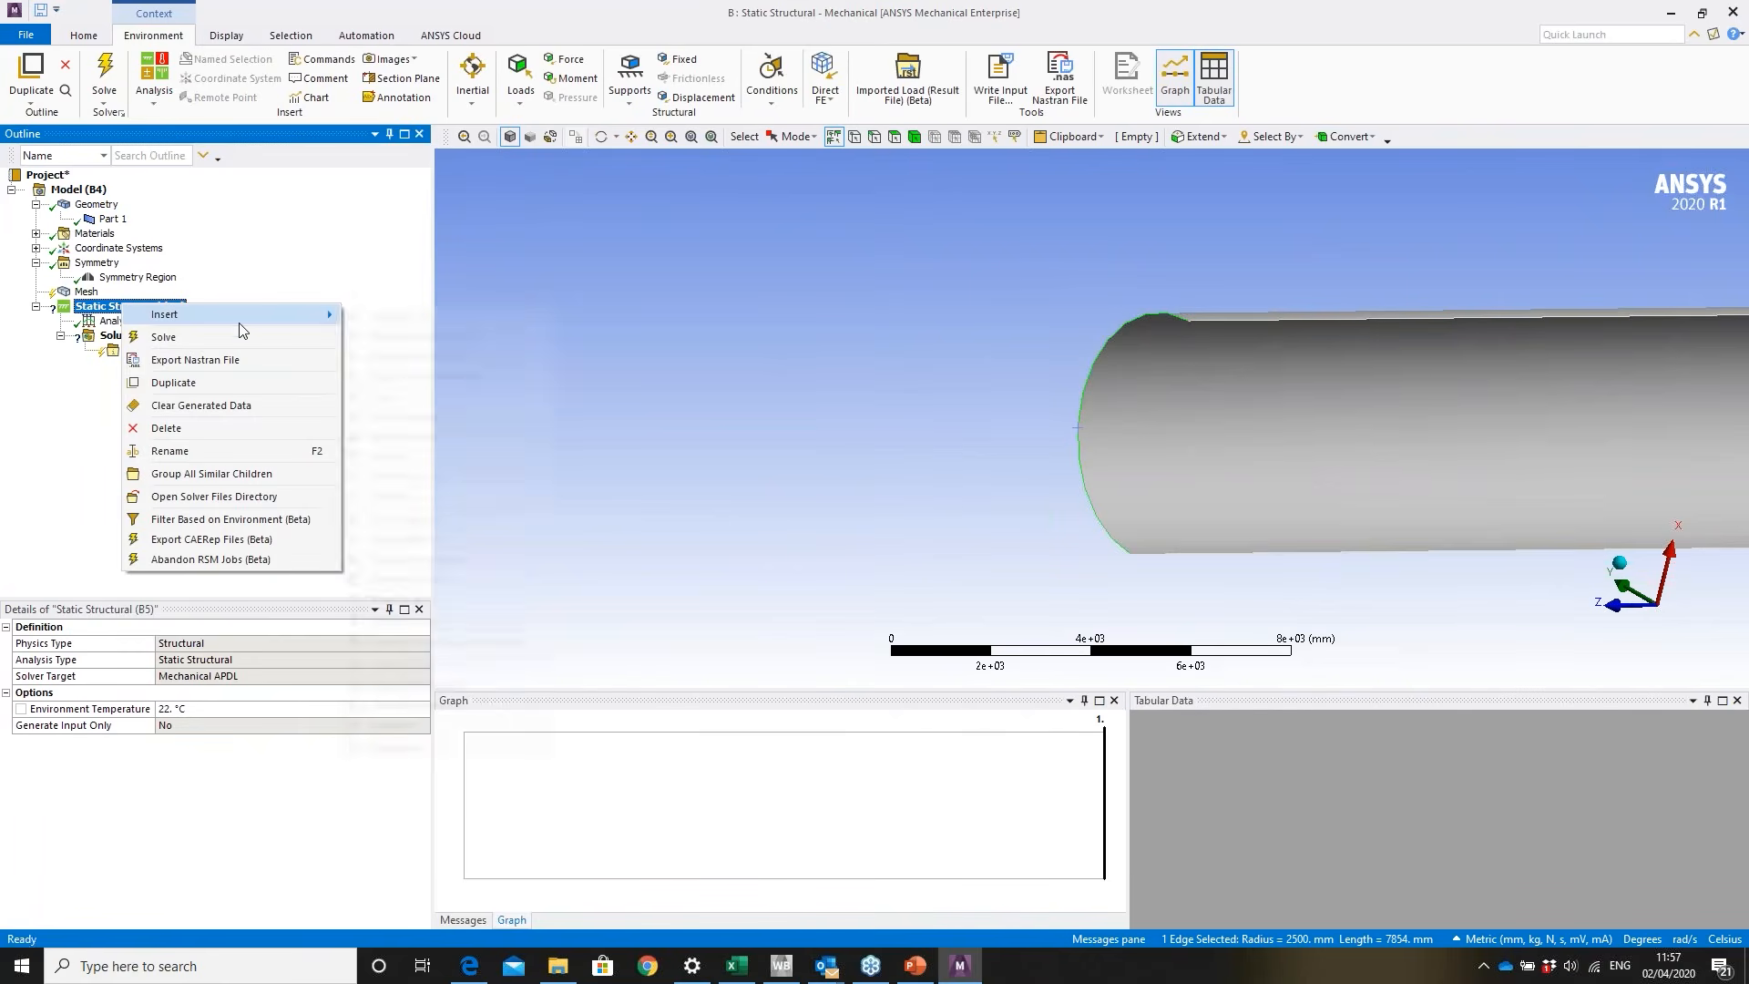
pyautogui.moveTo(242, 330)
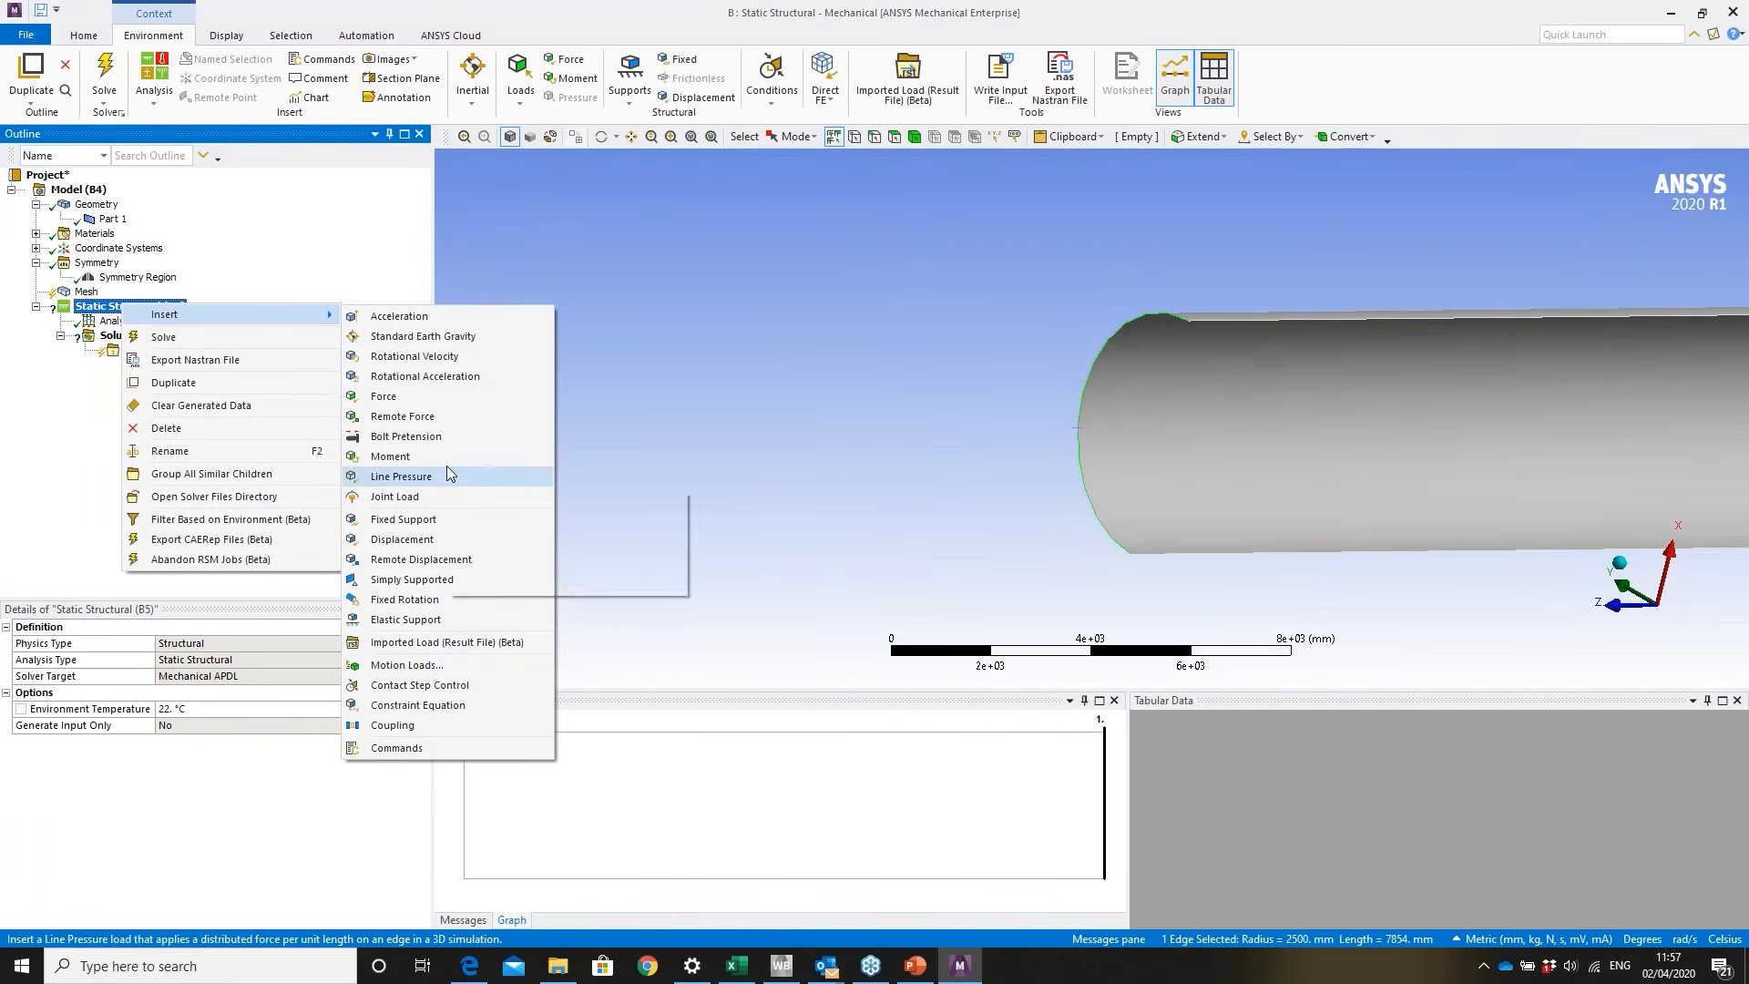
pyautogui.click(436, 521)
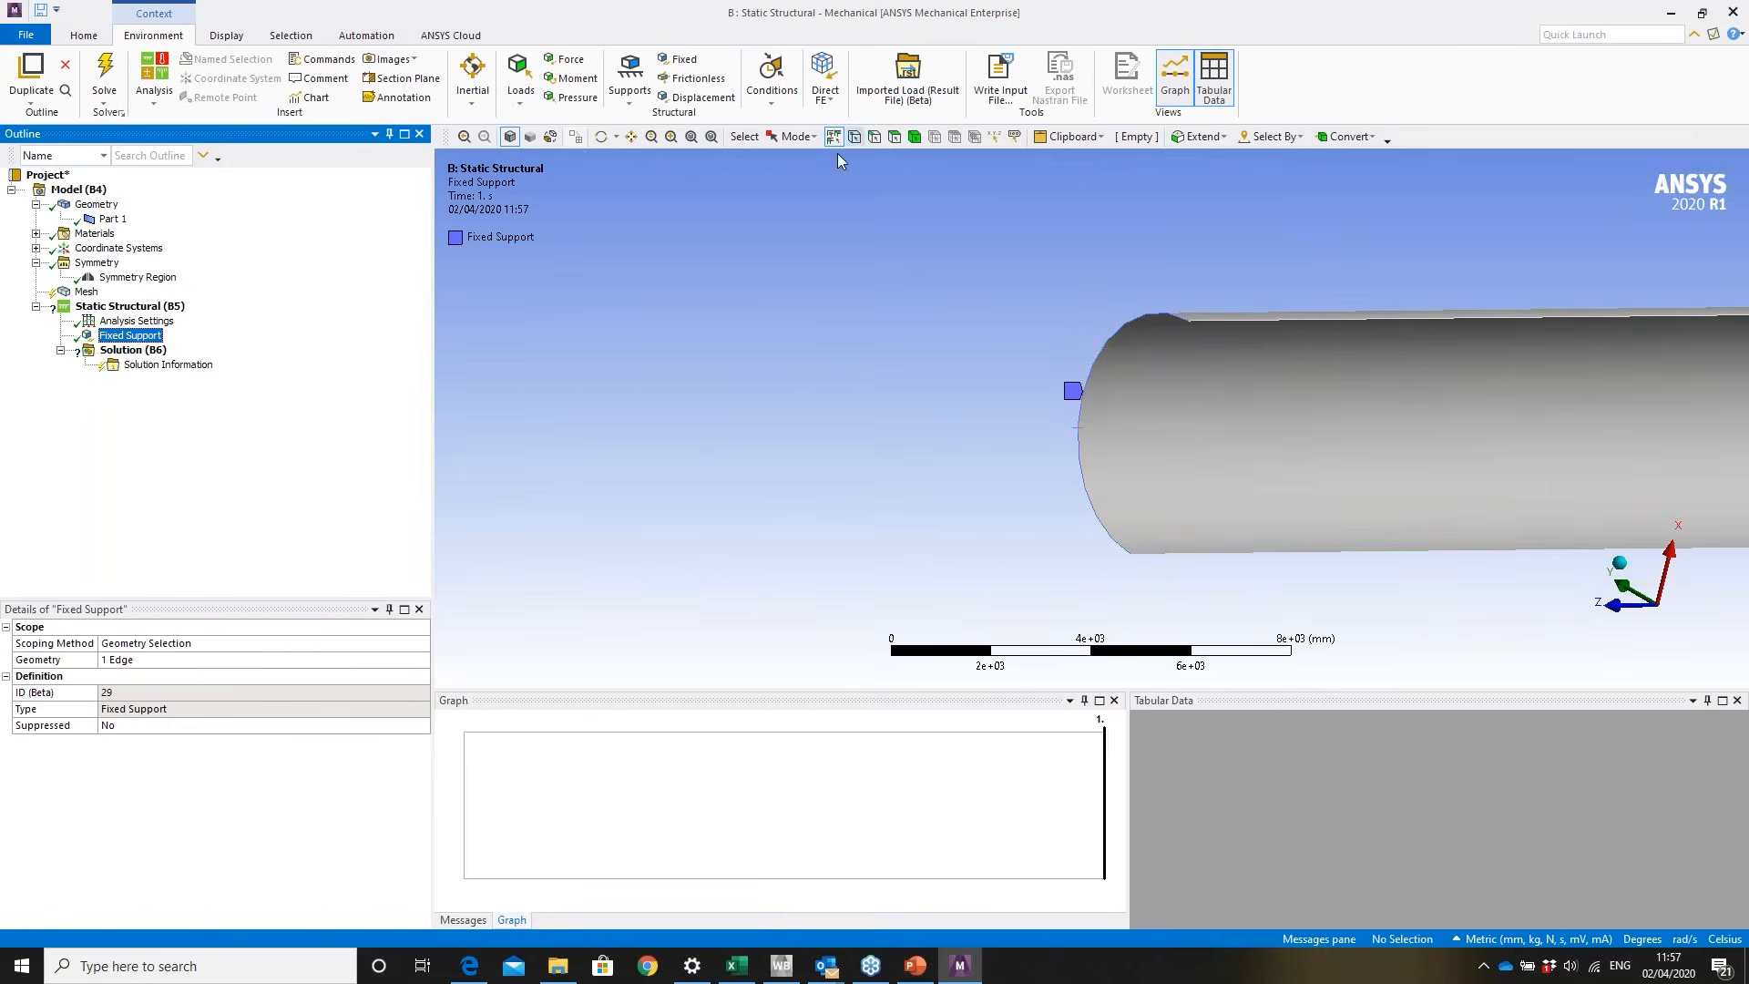
# - Insert a Force on the curved edge at the shell's free end, opposite the fixed support
pyautogui.click(691, 137)
pyautogui.moveTo(1434, 379); pyautogui.dragTo(1126, 336, button='middle')
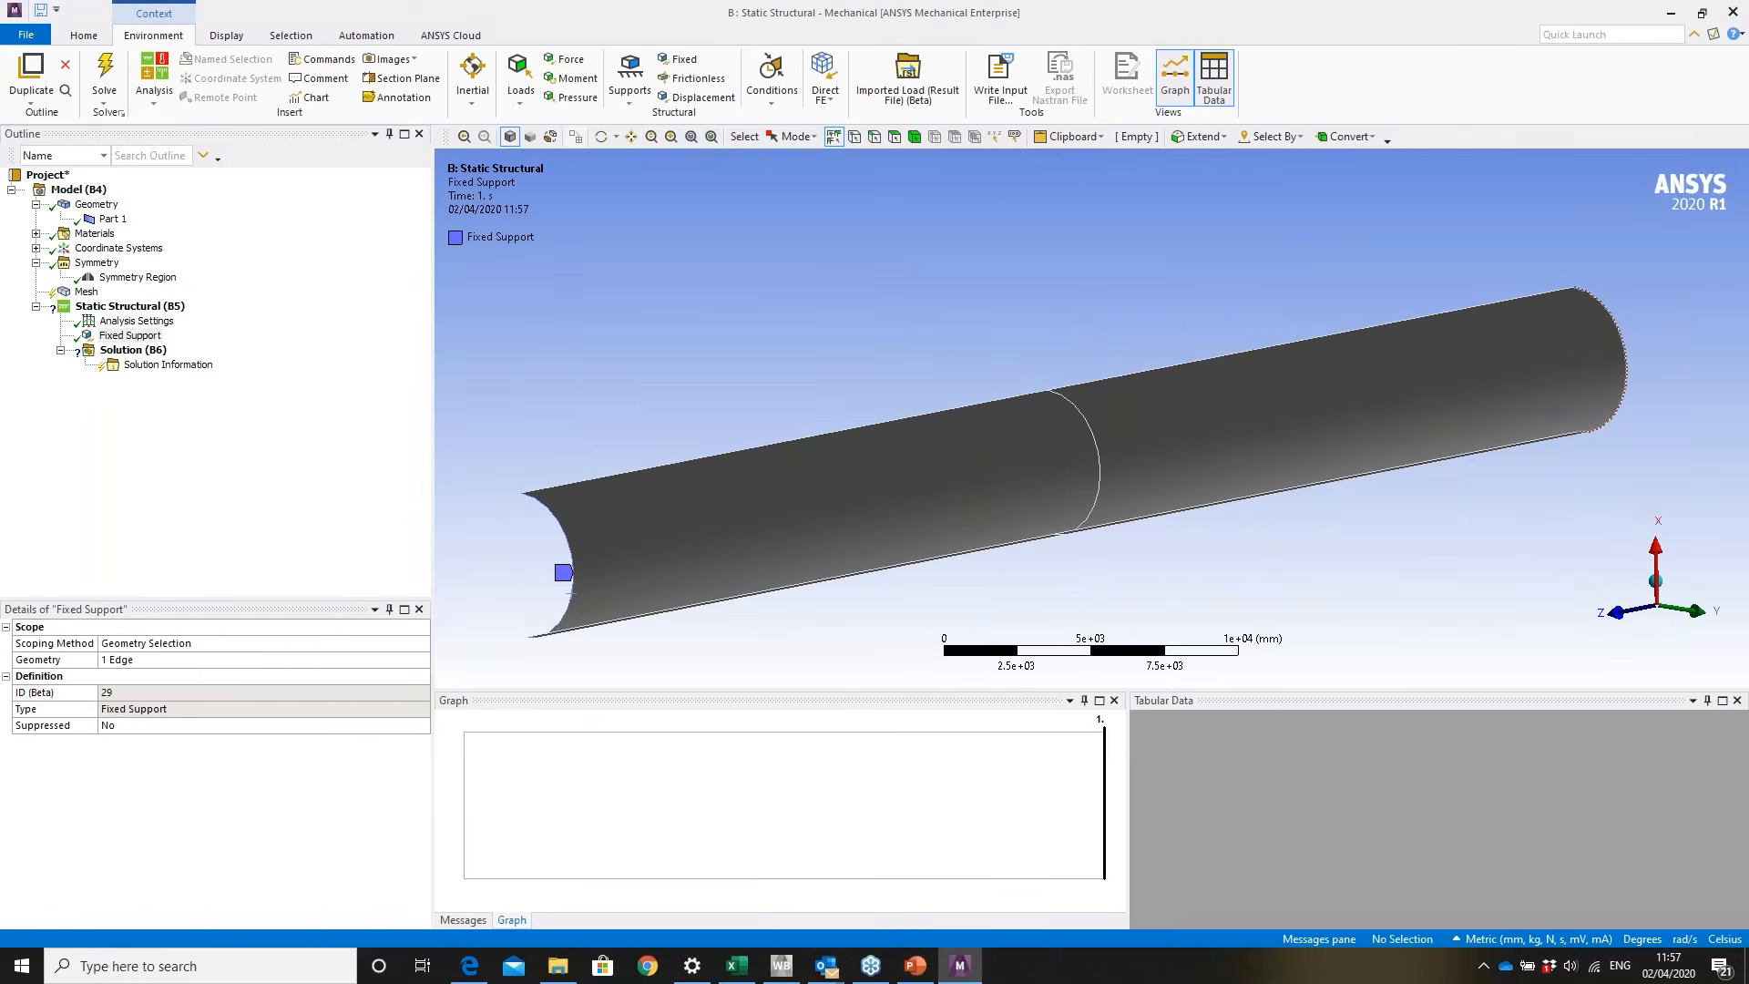
pyautogui.click(1630, 383)
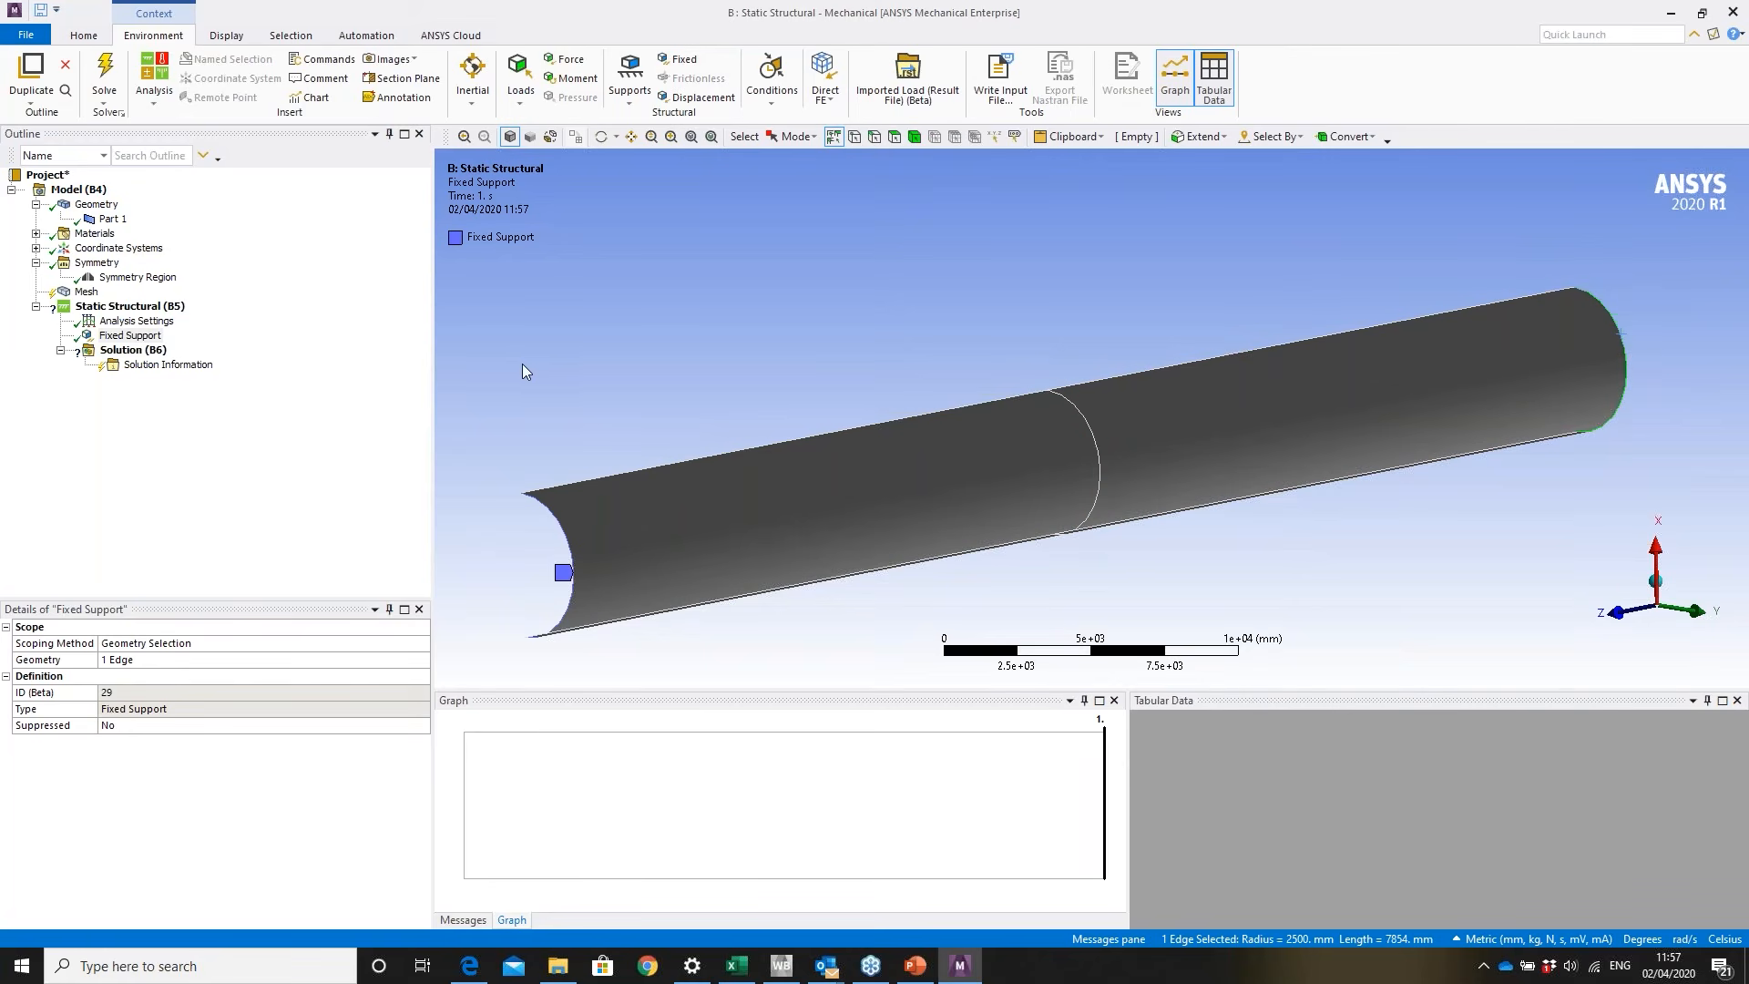
pyautogui.rightClick(164, 310)
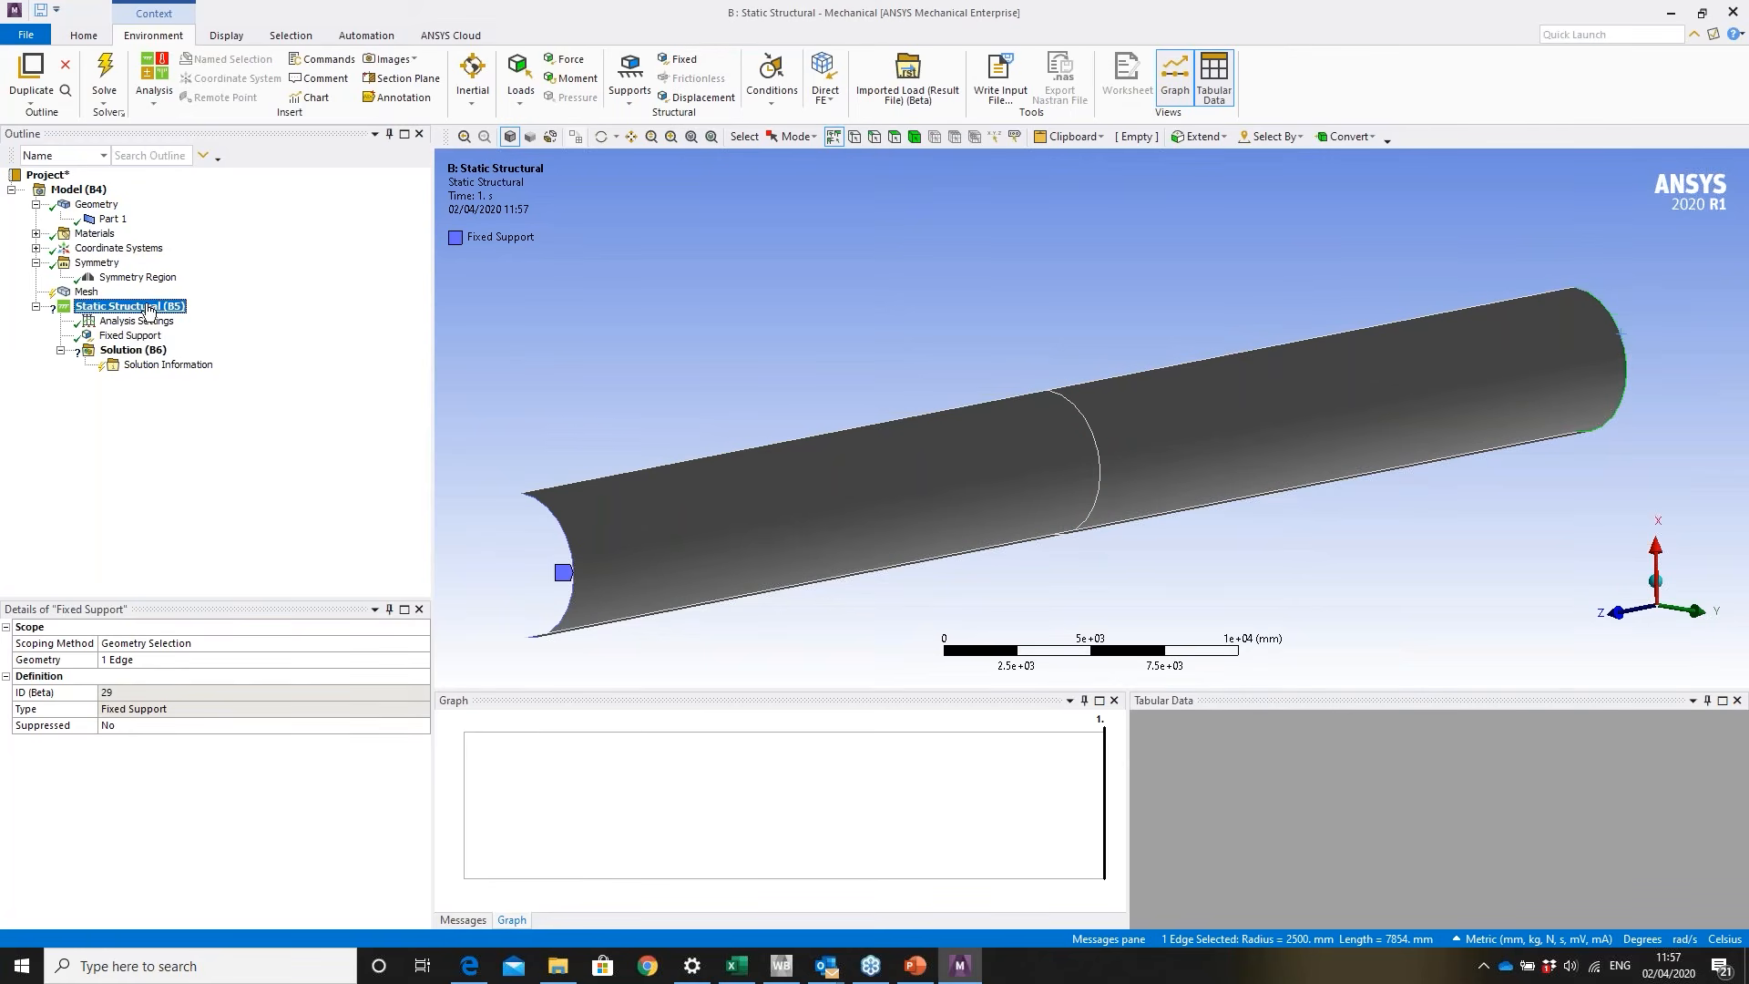
pyautogui.moveTo(273, 314)
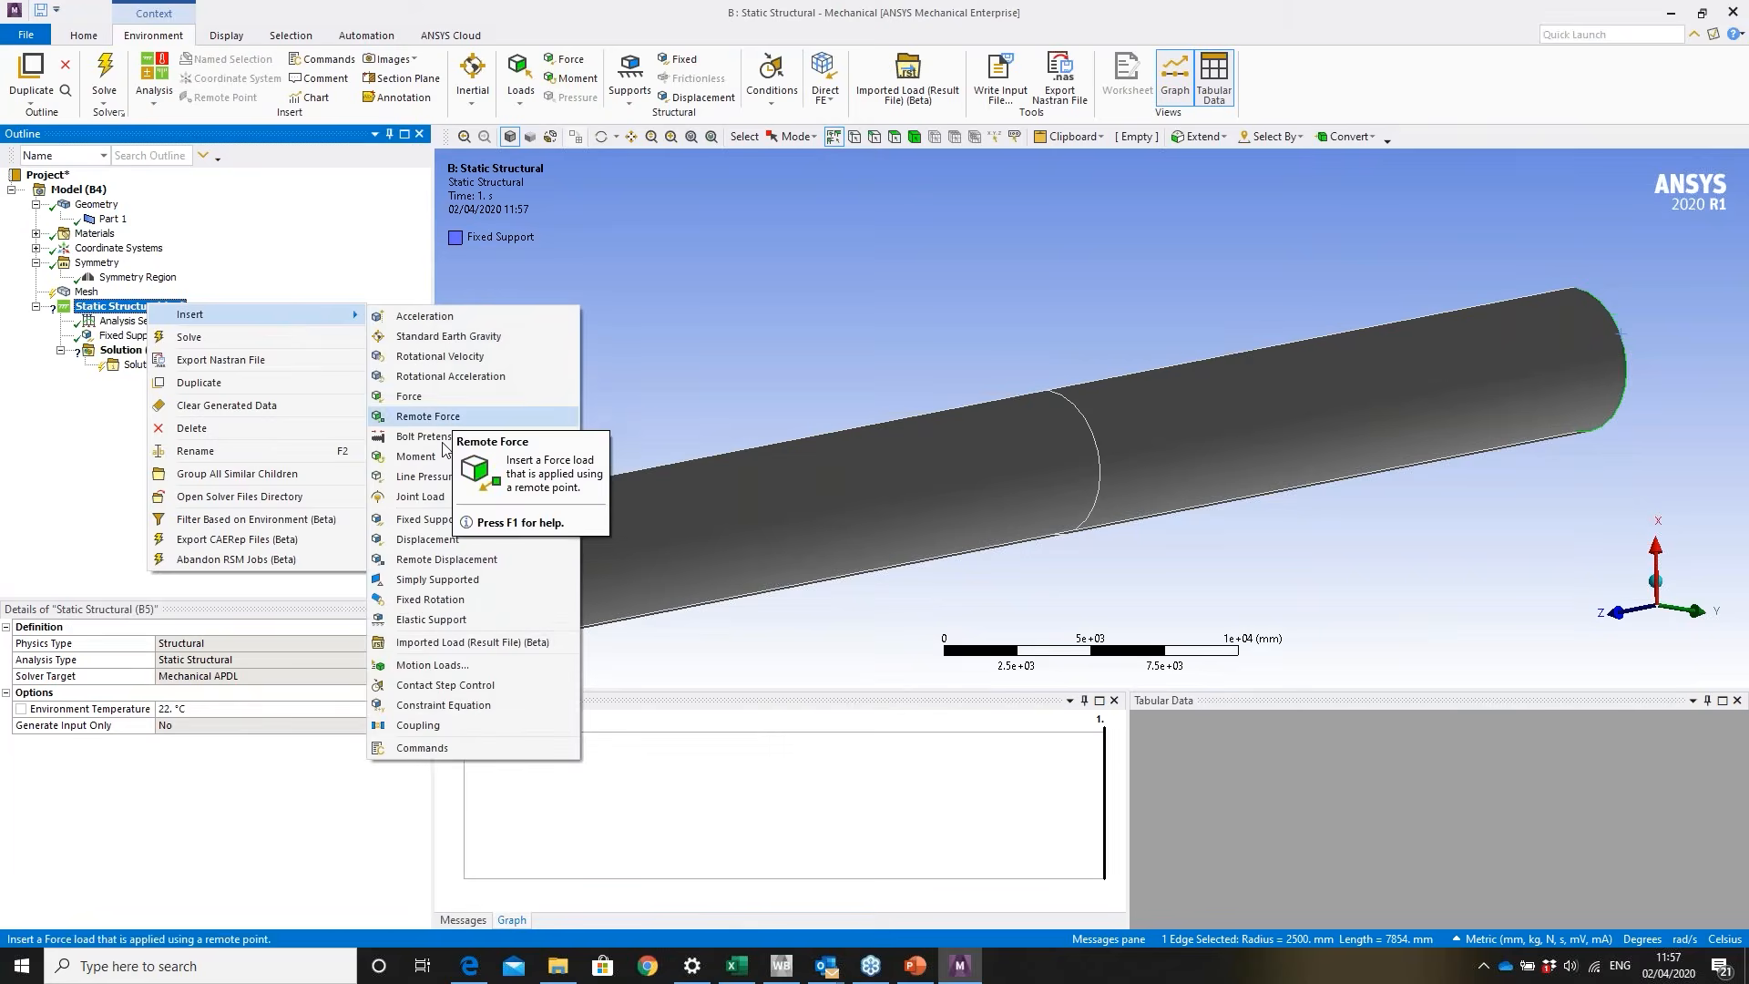
pyautogui.click(427, 396)
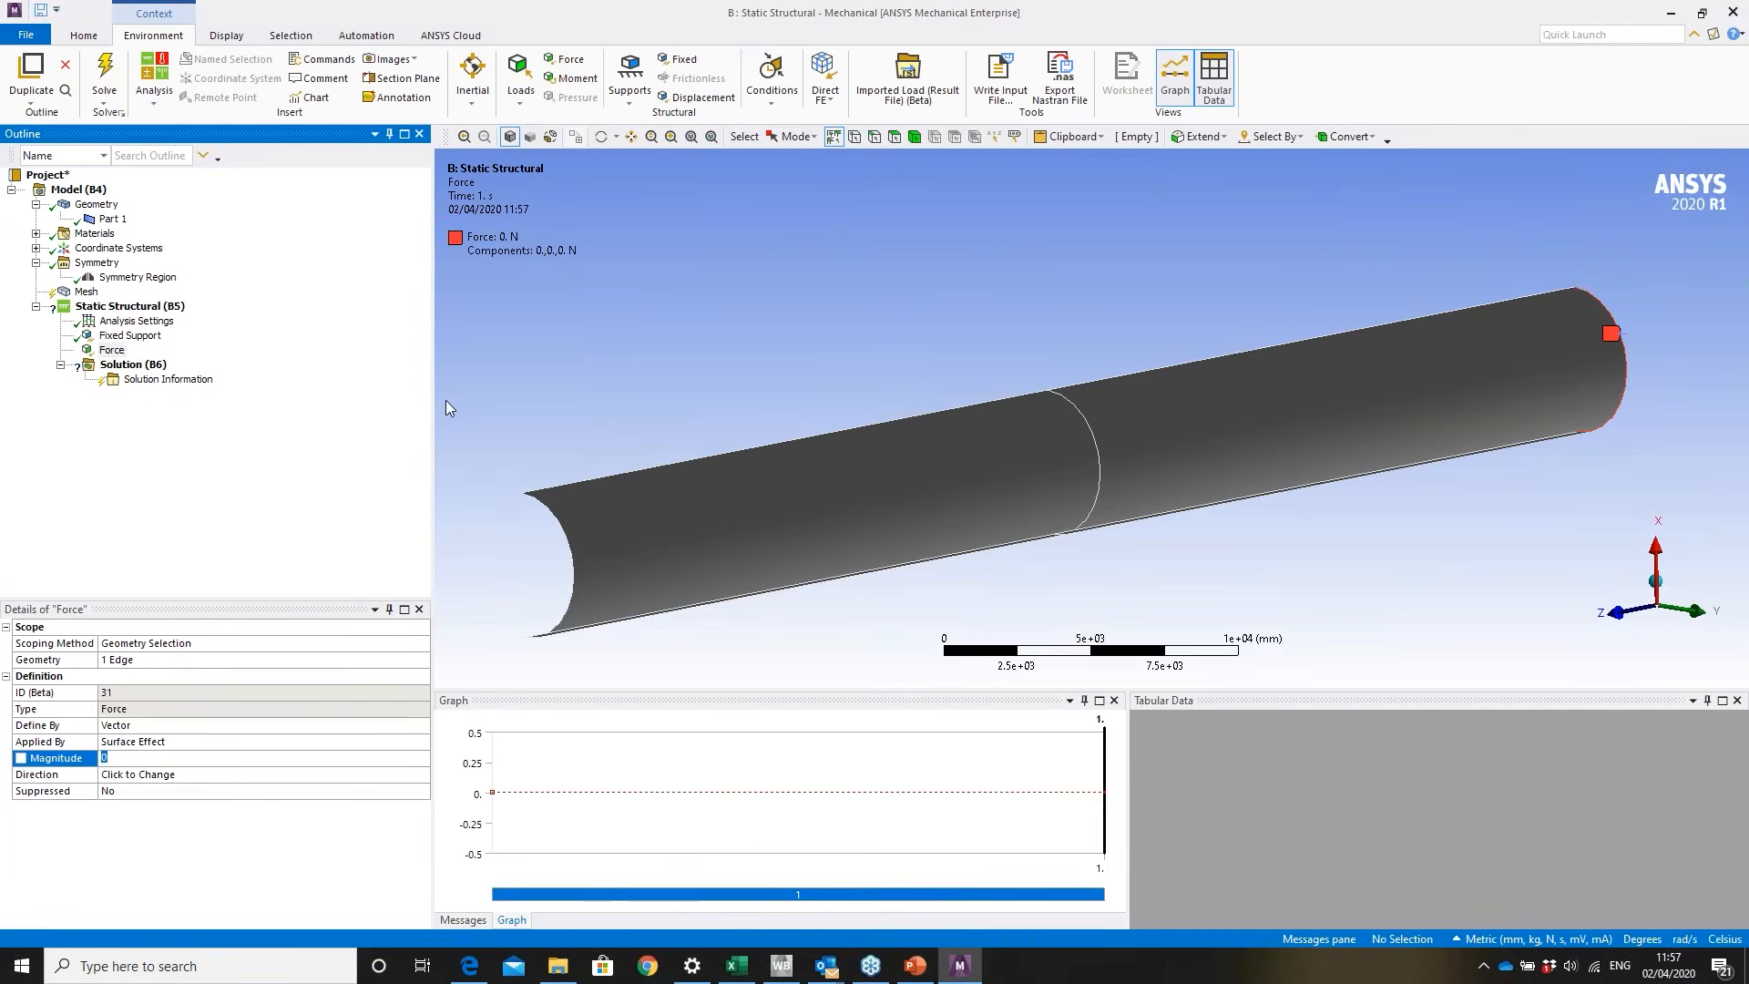
# - Define the force by components and set its X component to 1e7 N
pyautogui.click(419, 726)
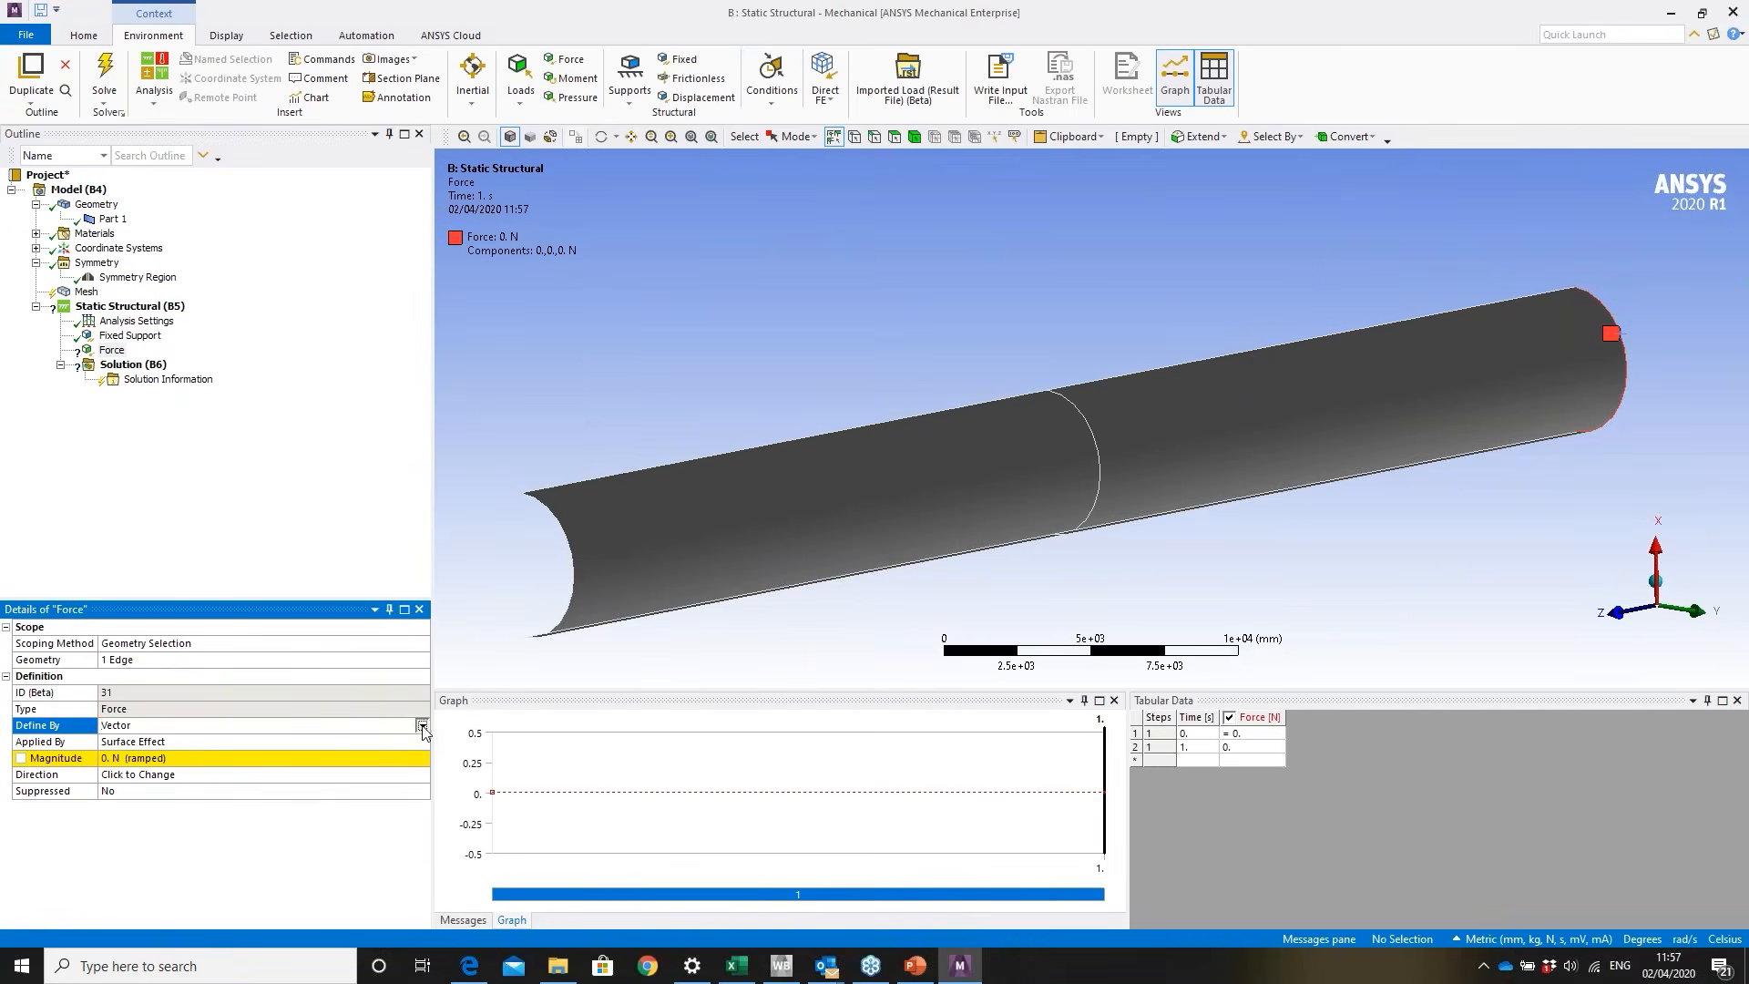
pyautogui.click(422, 726)
pyautogui.click(329, 740)
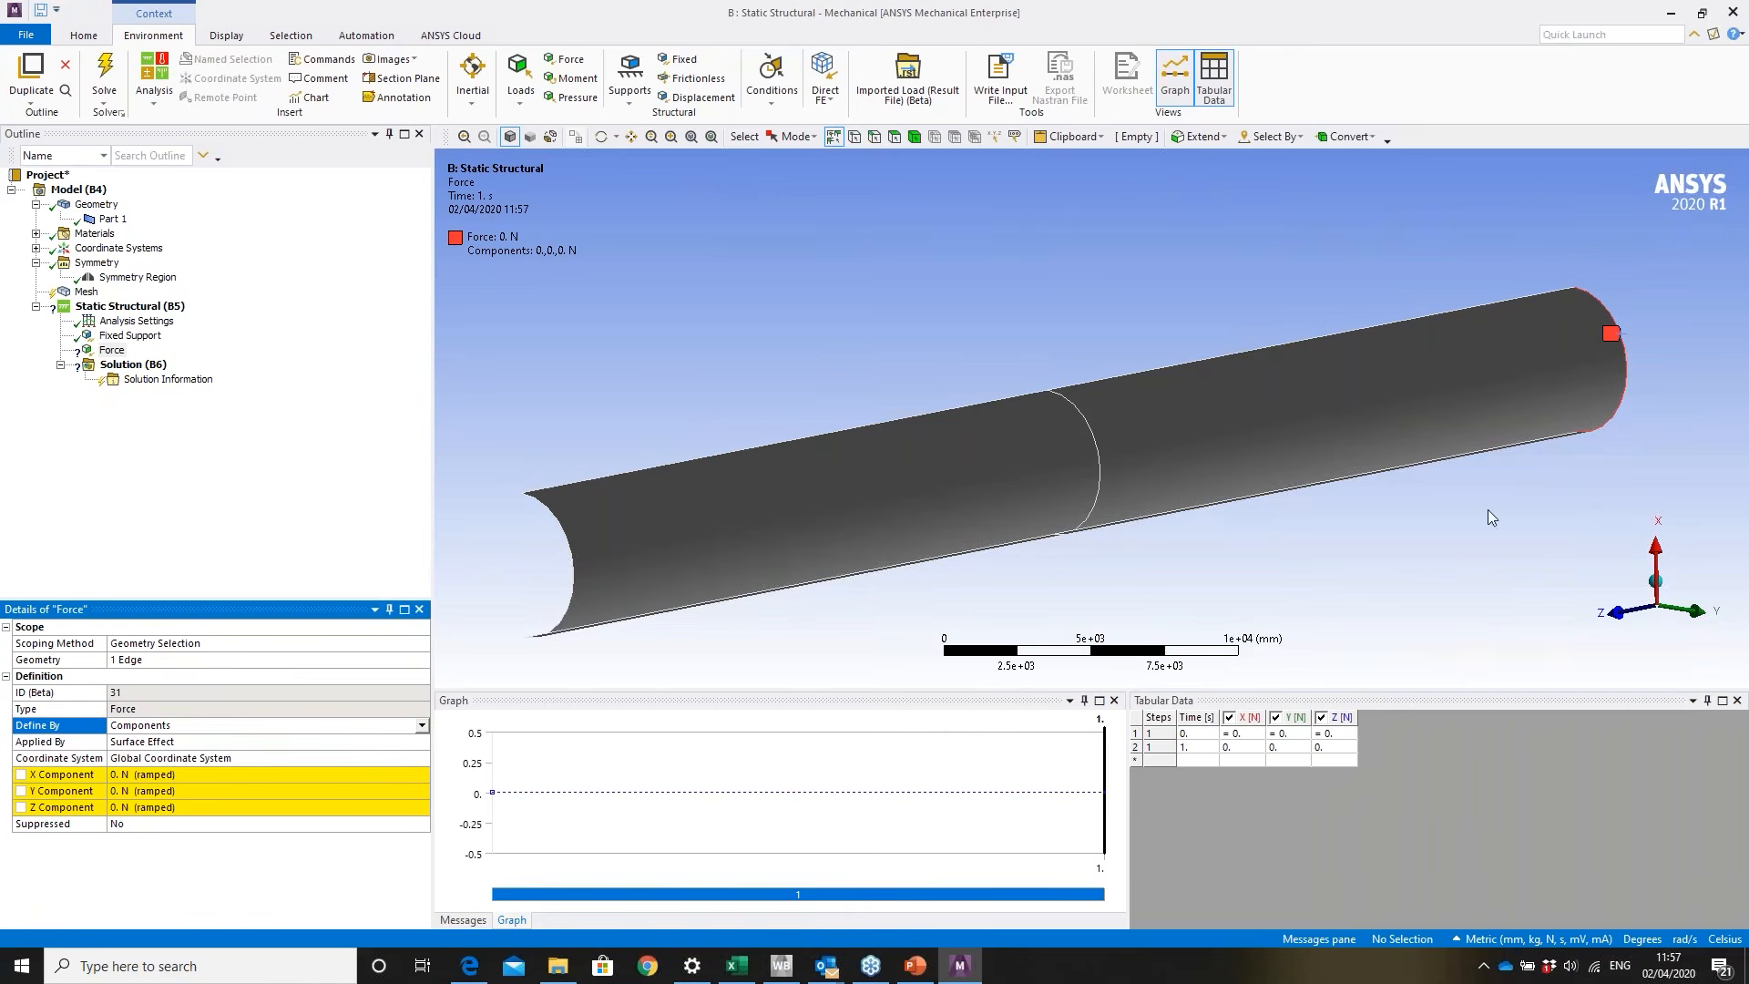
pyautogui.moveTo(1321, 455); pyautogui.dragTo(1407, 422, button='middle')
pyautogui.click(216, 777)
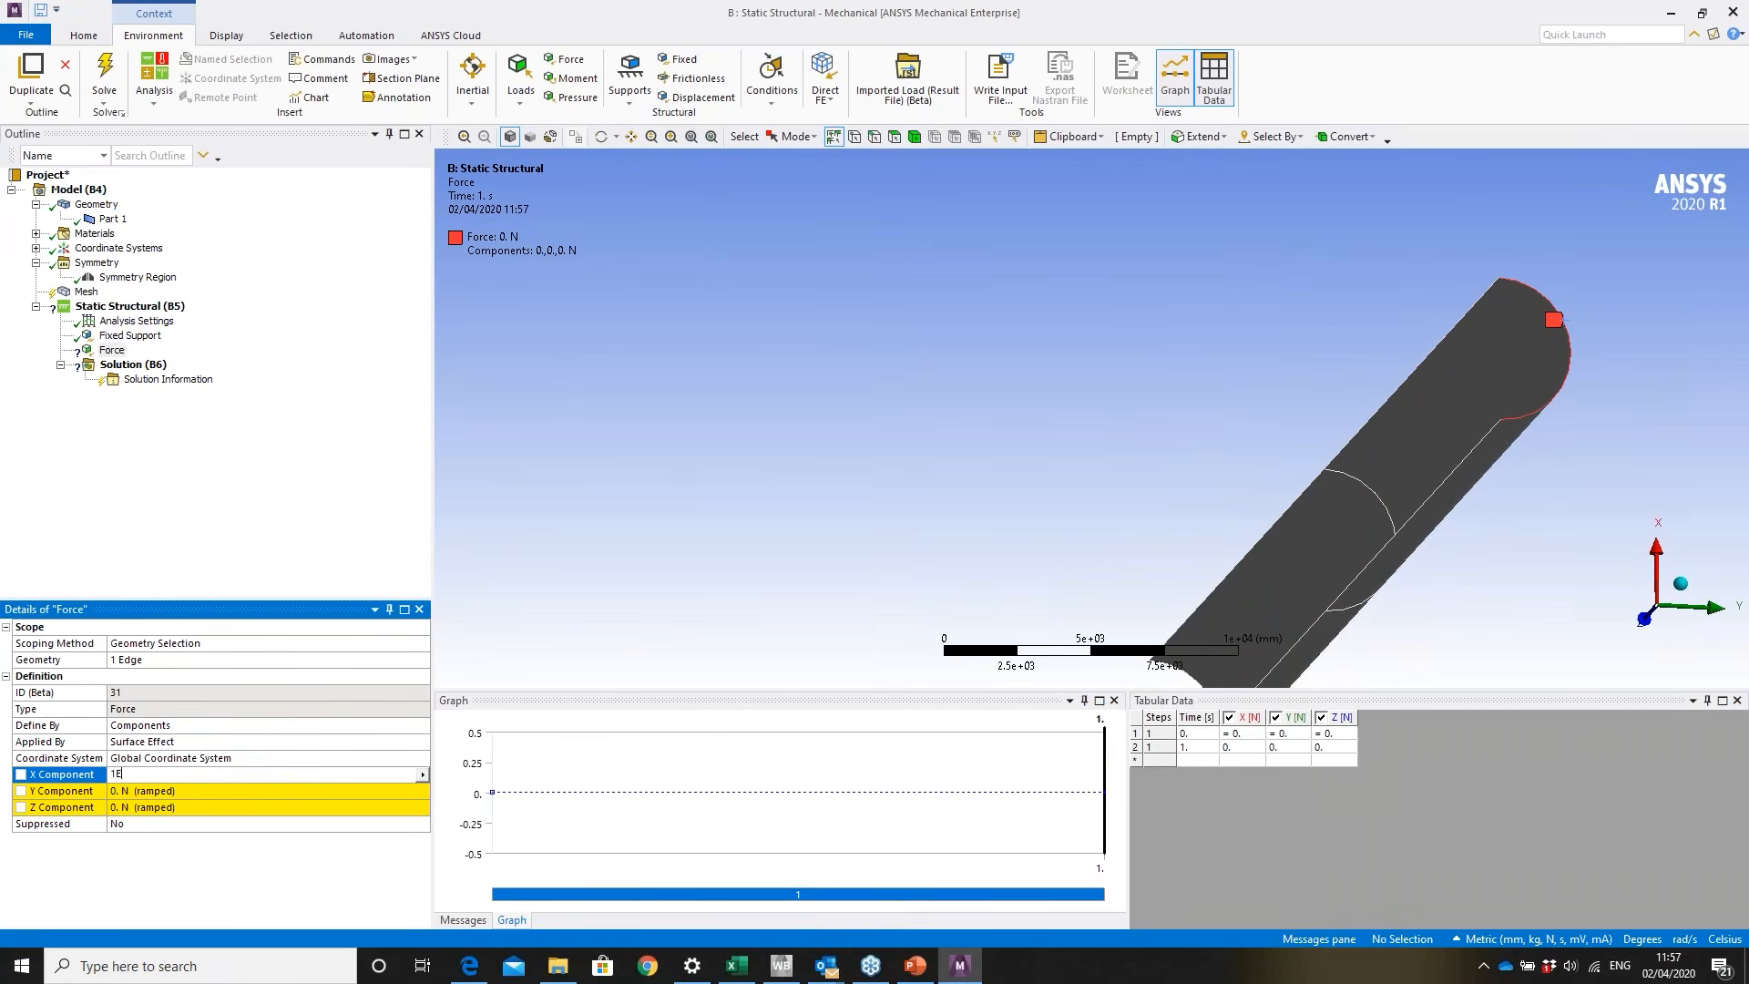
pyautogui.press('Return')
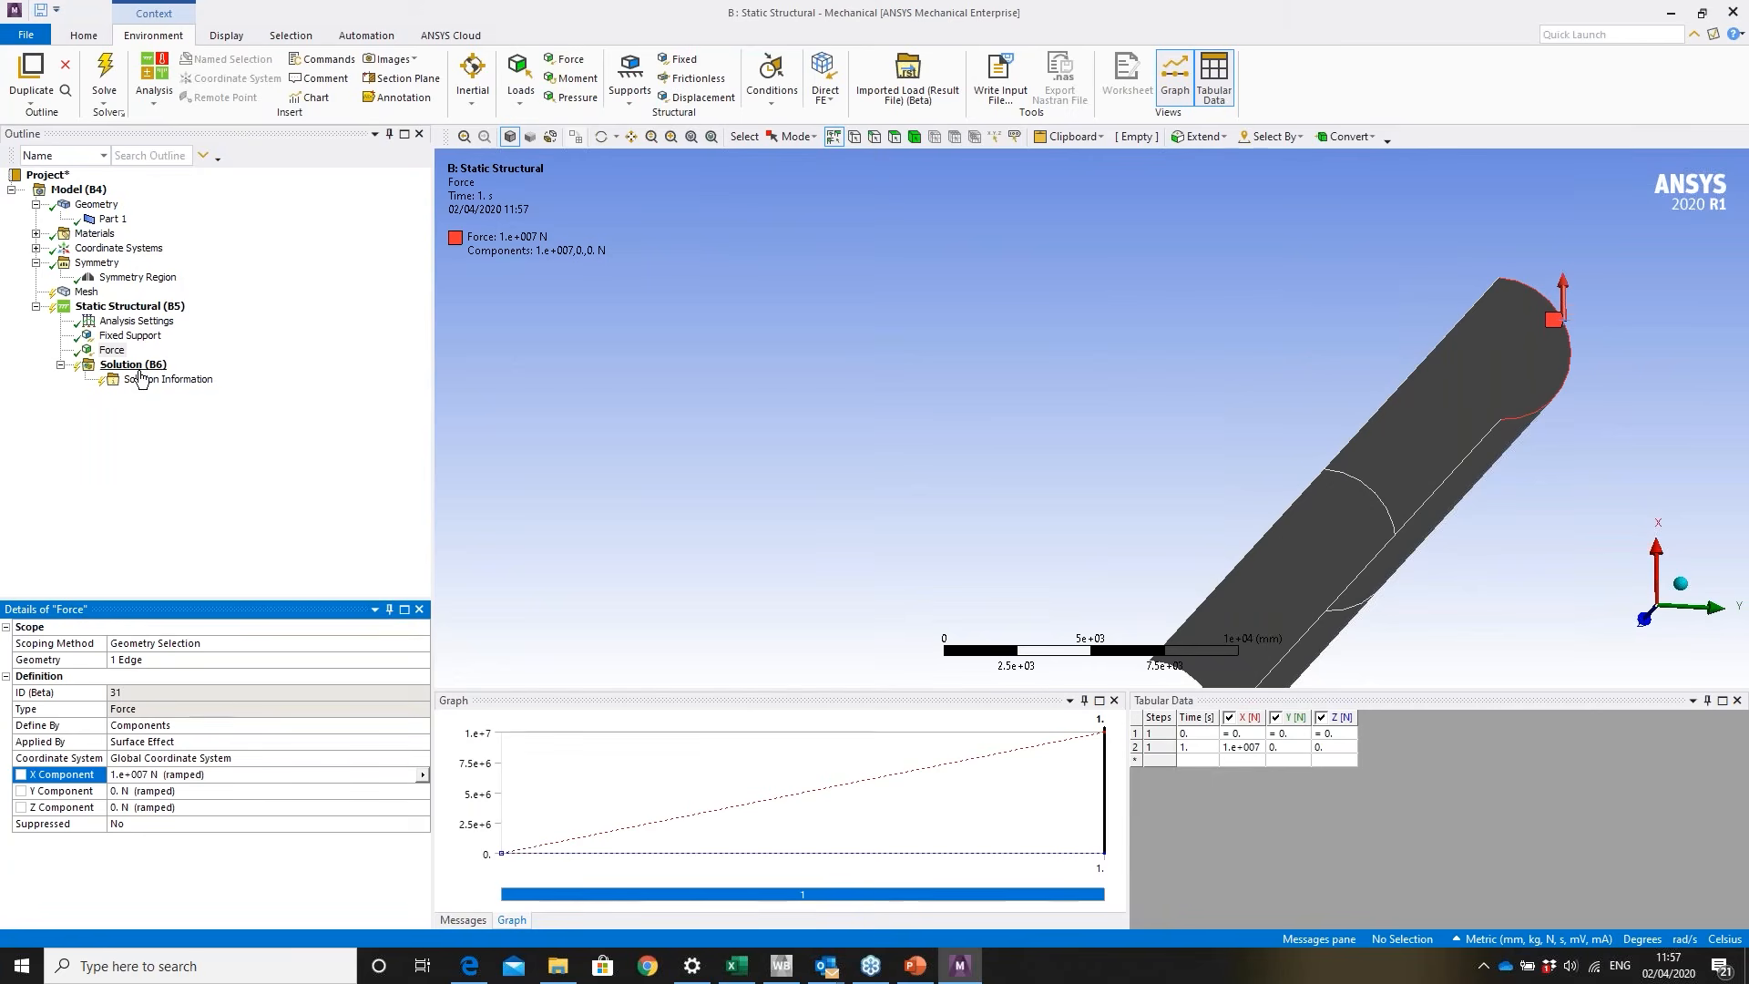
# - Add a Total Deformation result to the static structural solution
pyautogui.rightClick(137, 366)
pyautogui.moveTo(227, 381)
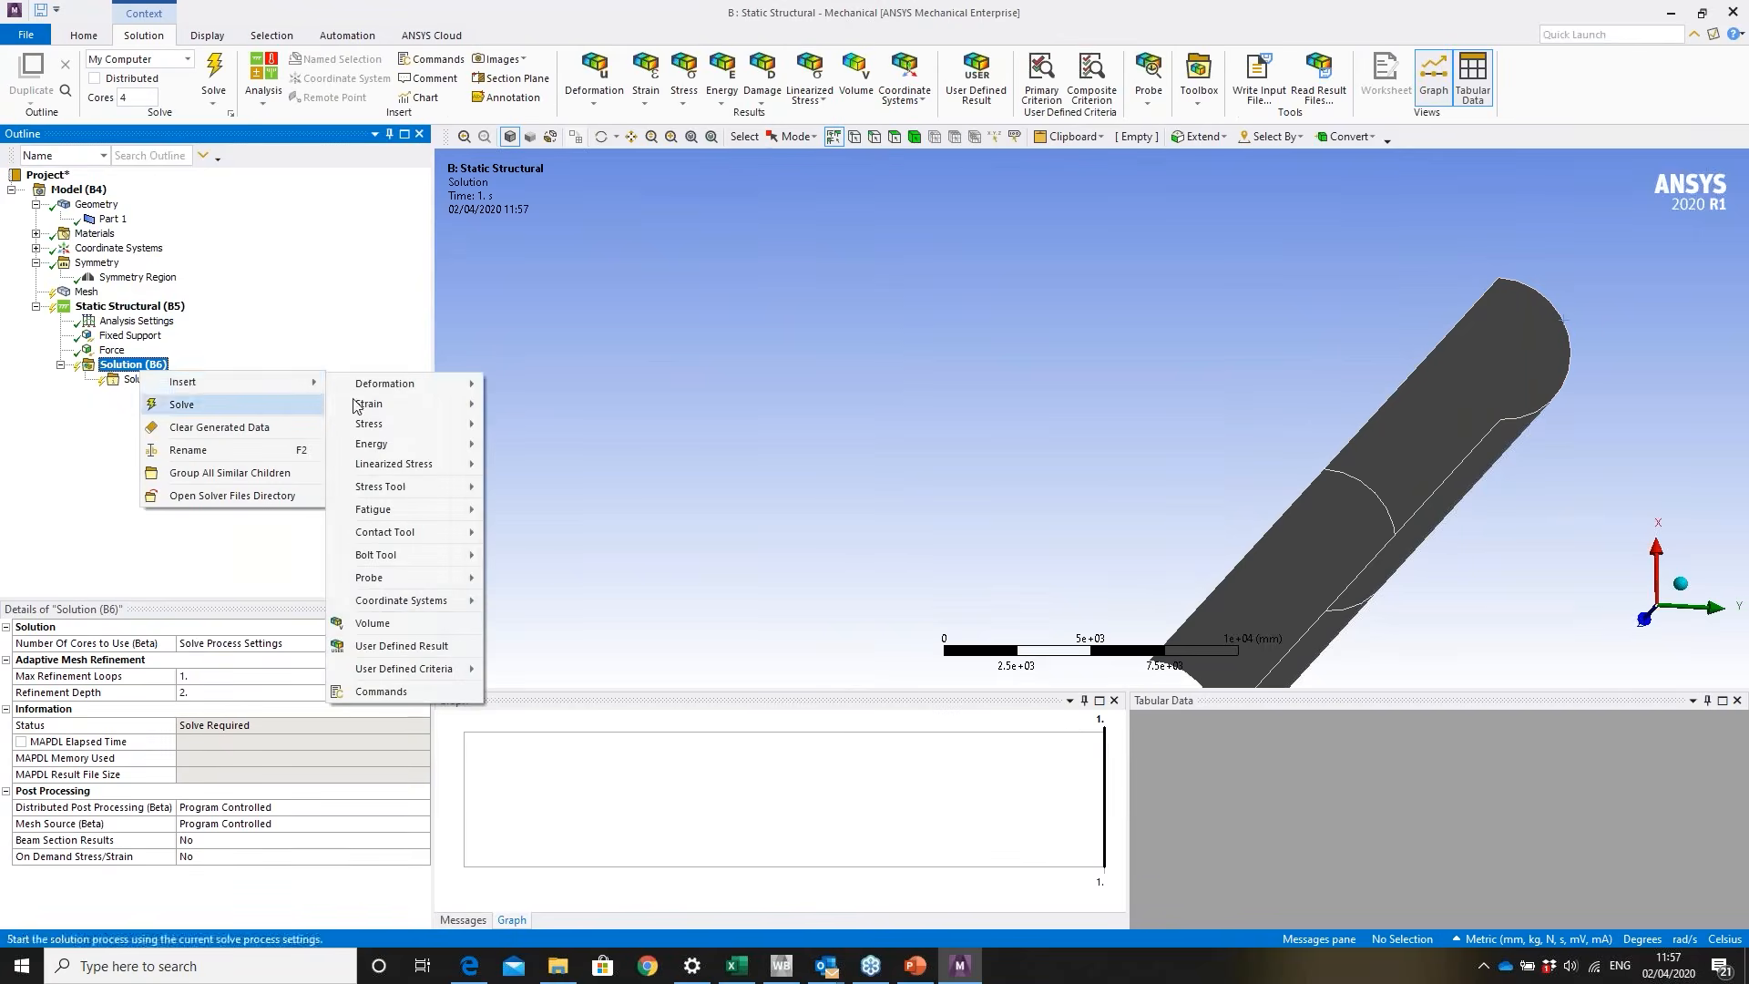
pyautogui.moveTo(410, 383)
pyautogui.click(510, 384)
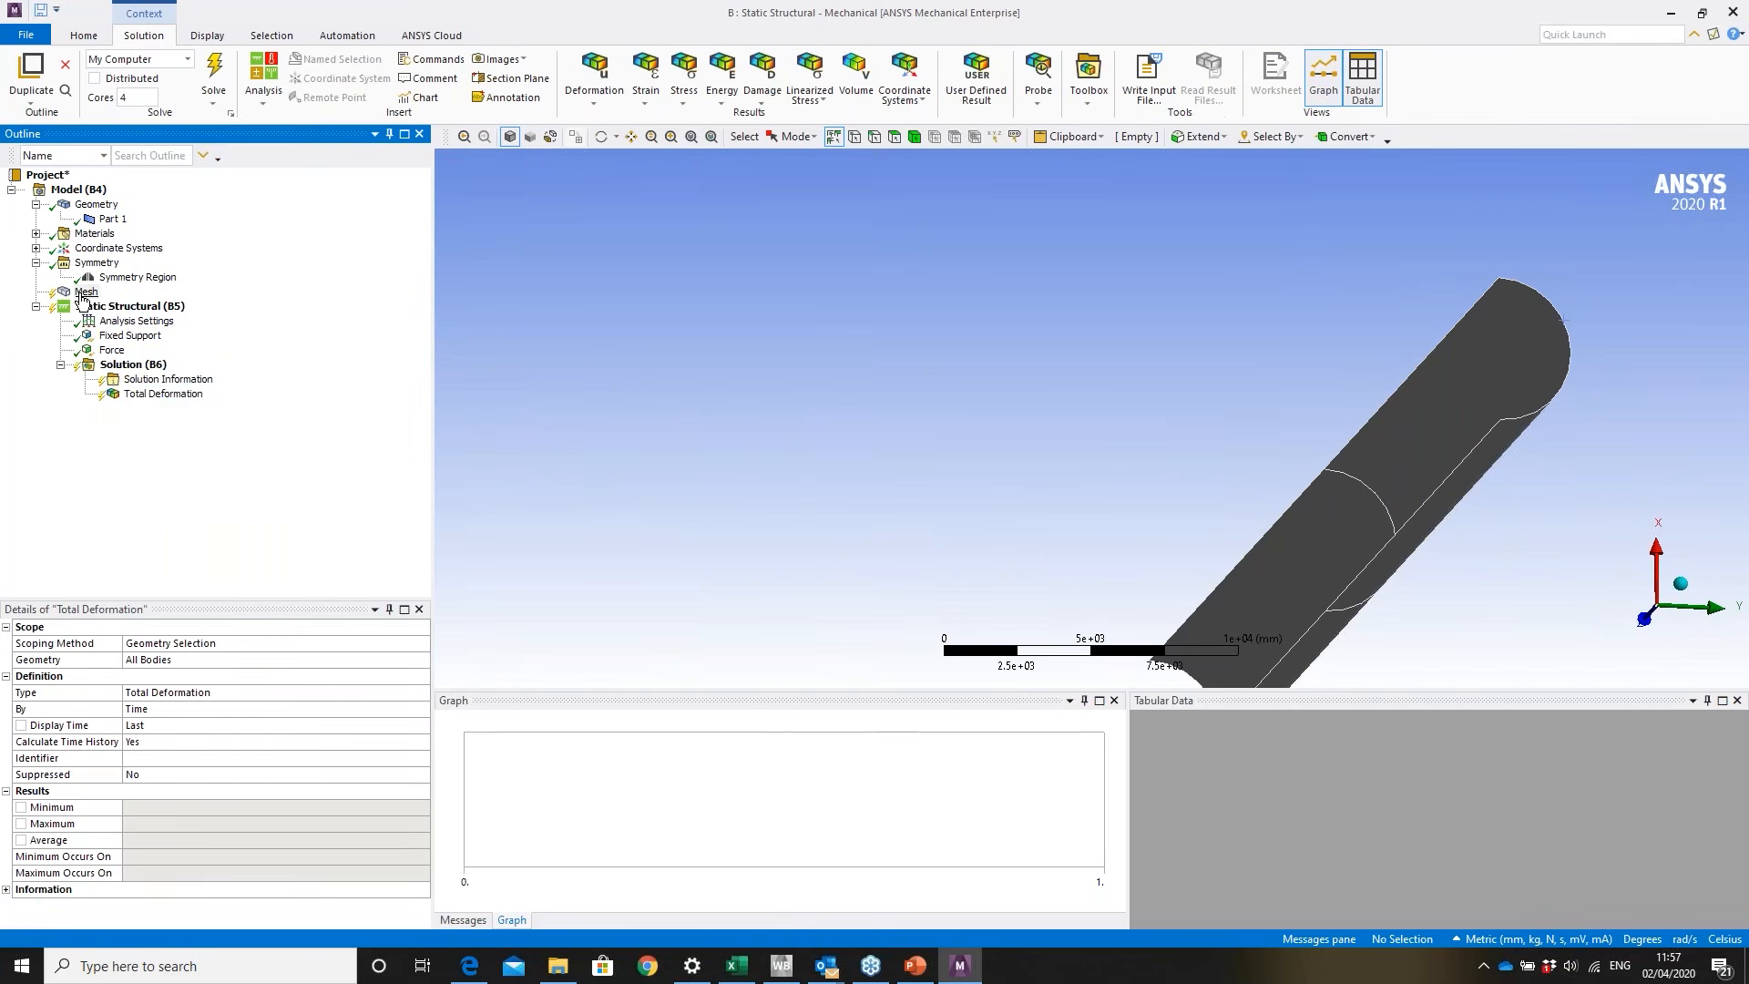
# - Set the global mesh element size to 400 mm
pyautogui.click(81, 293)
pyautogui.click(229, 708)
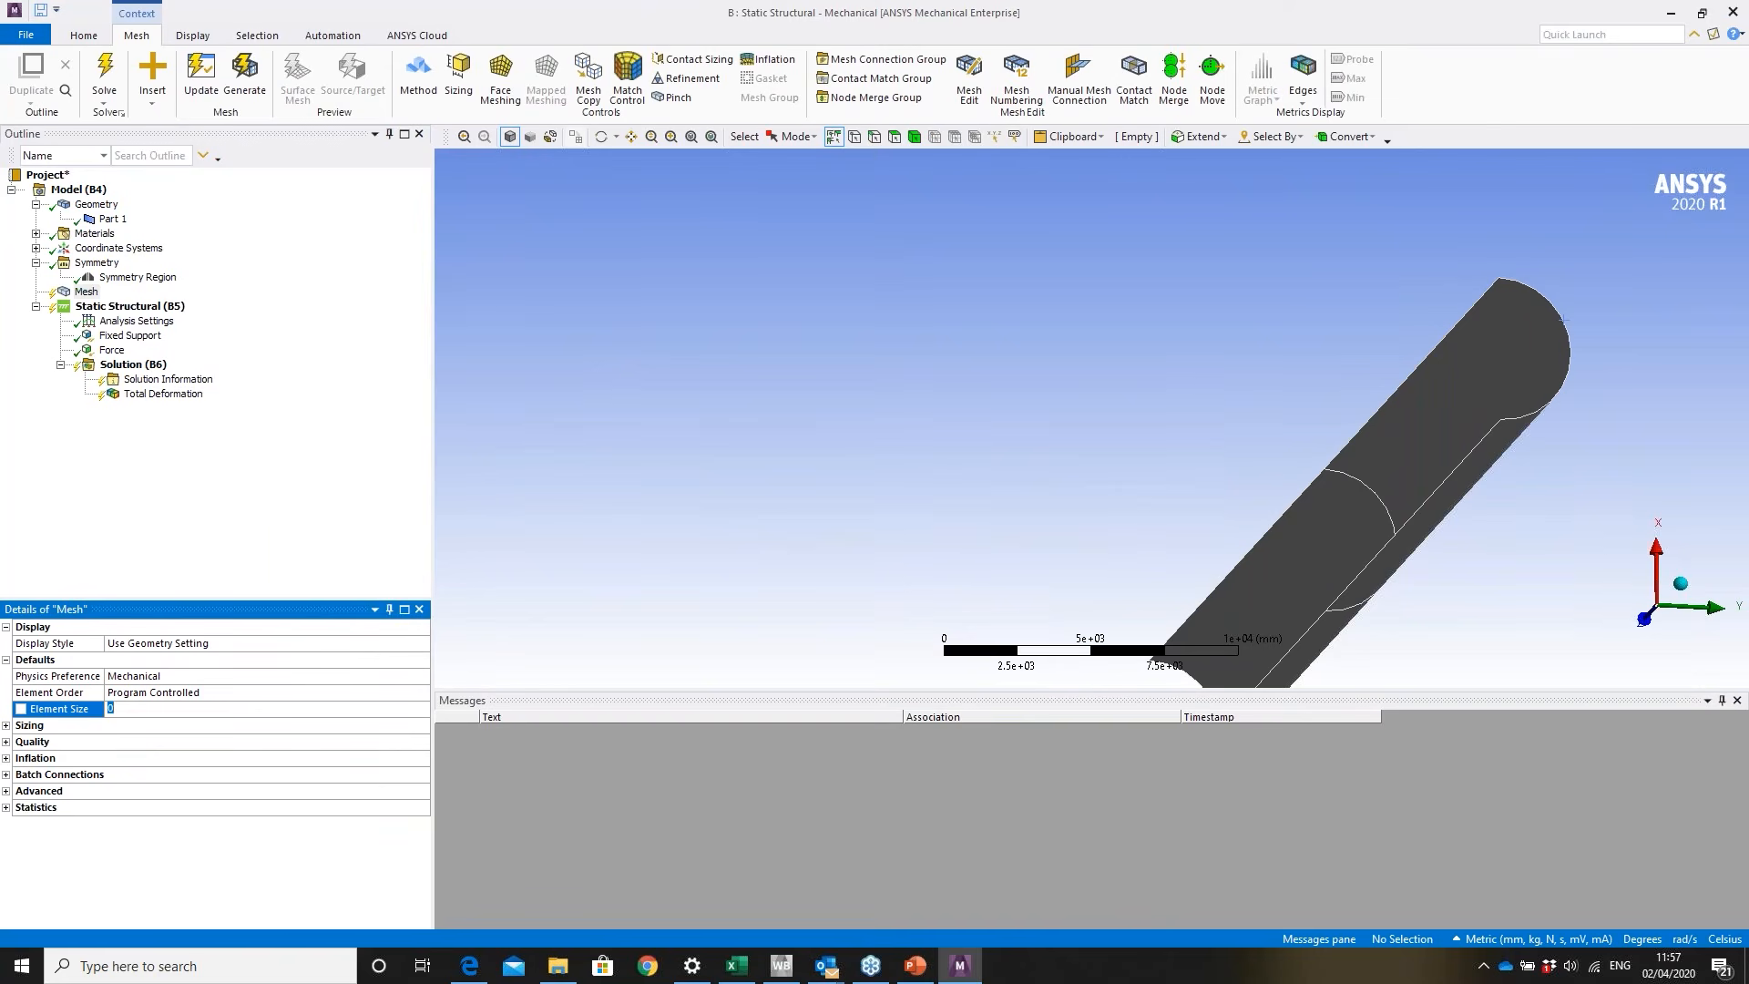
pyautogui.write('400')
pyautogui.press('Return')
# - Turn Large Deflection on in the static structural analysis settings
pyautogui.click(155, 324)
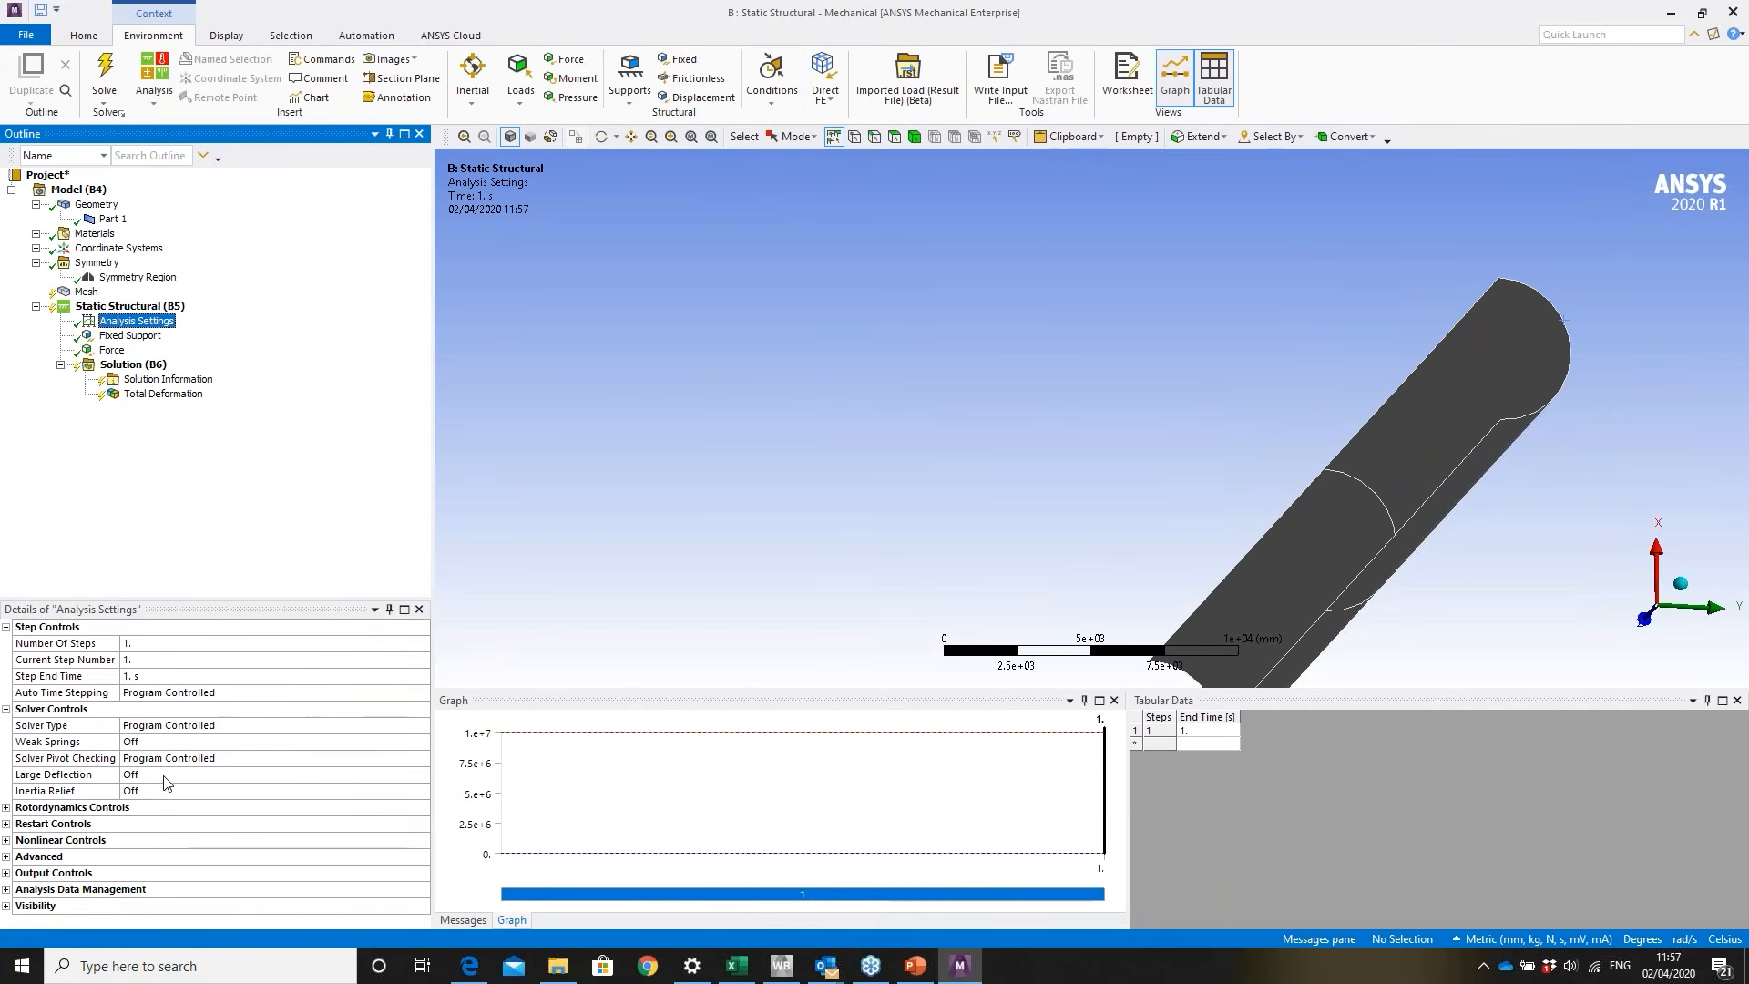
pyautogui.click(248, 775)
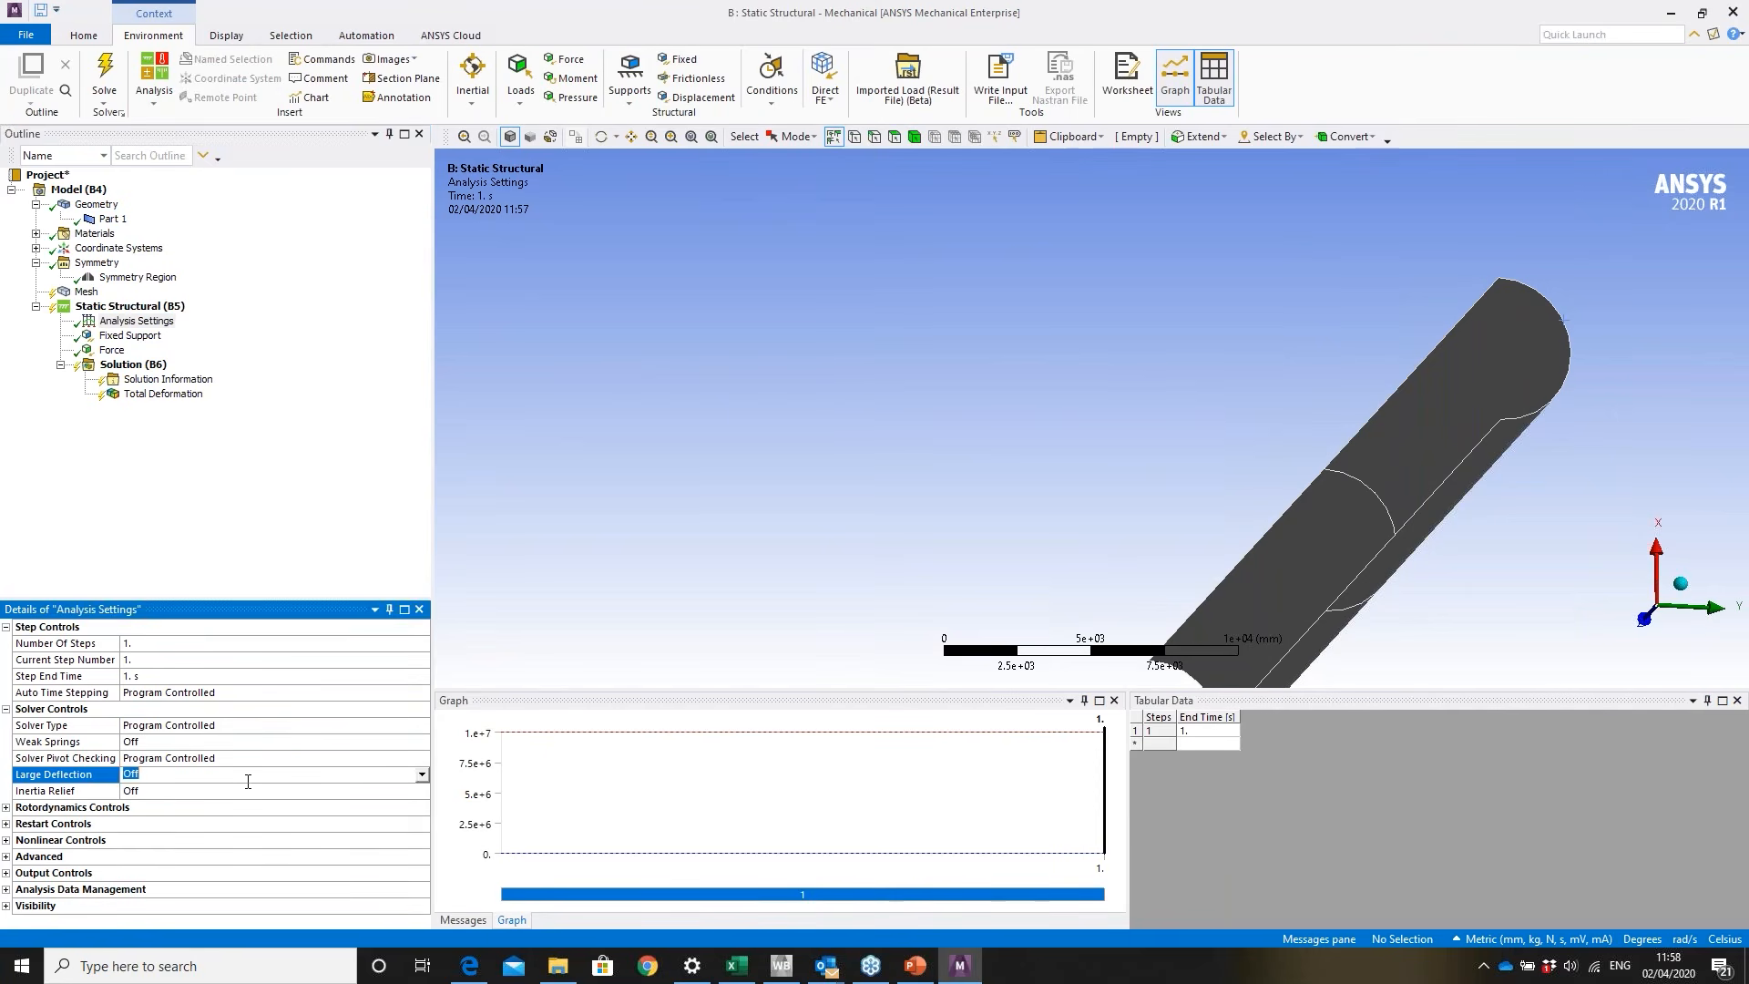
pyautogui.click(422, 775)
pyautogui.click(202, 802)
# - Set Stabilization to Constant in the nonlinear controls and bring its sub-options into view
pyautogui.click(6, 841)
pyautogui.scroll(-1, 425, 801)
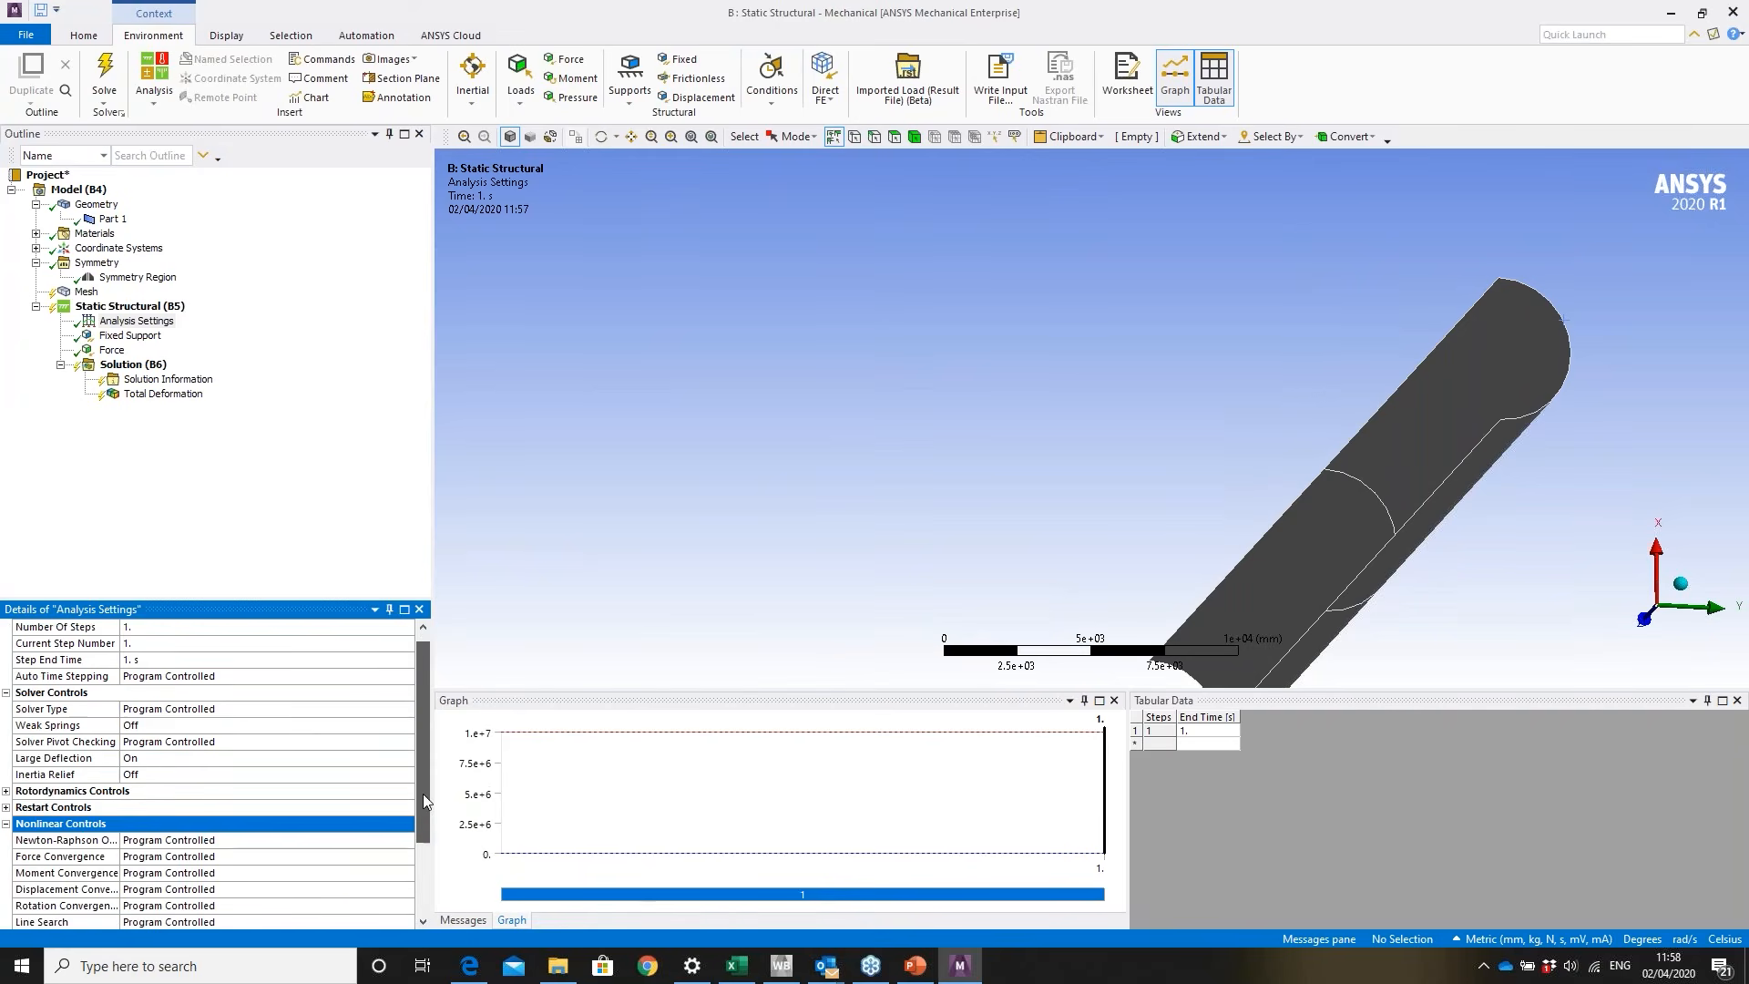
pyautogui.scroll(-2, 426, 802)
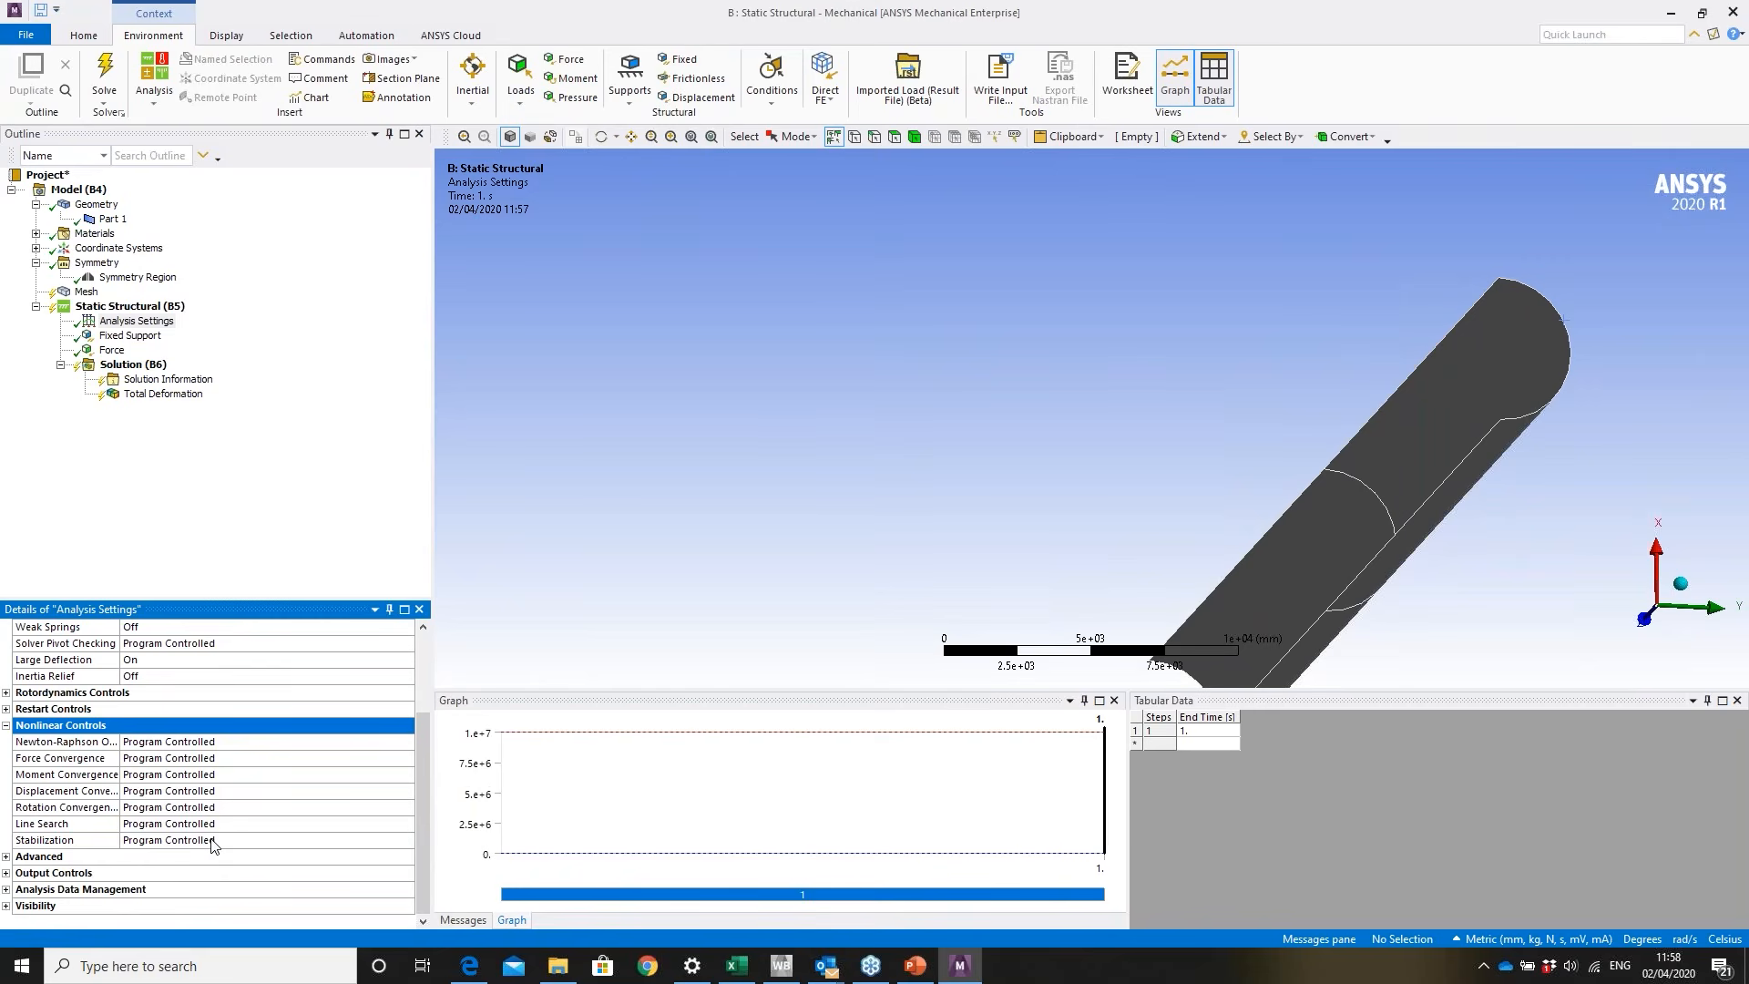
pyautogui.click(272, 839)
pyautogui.click(406, 839)
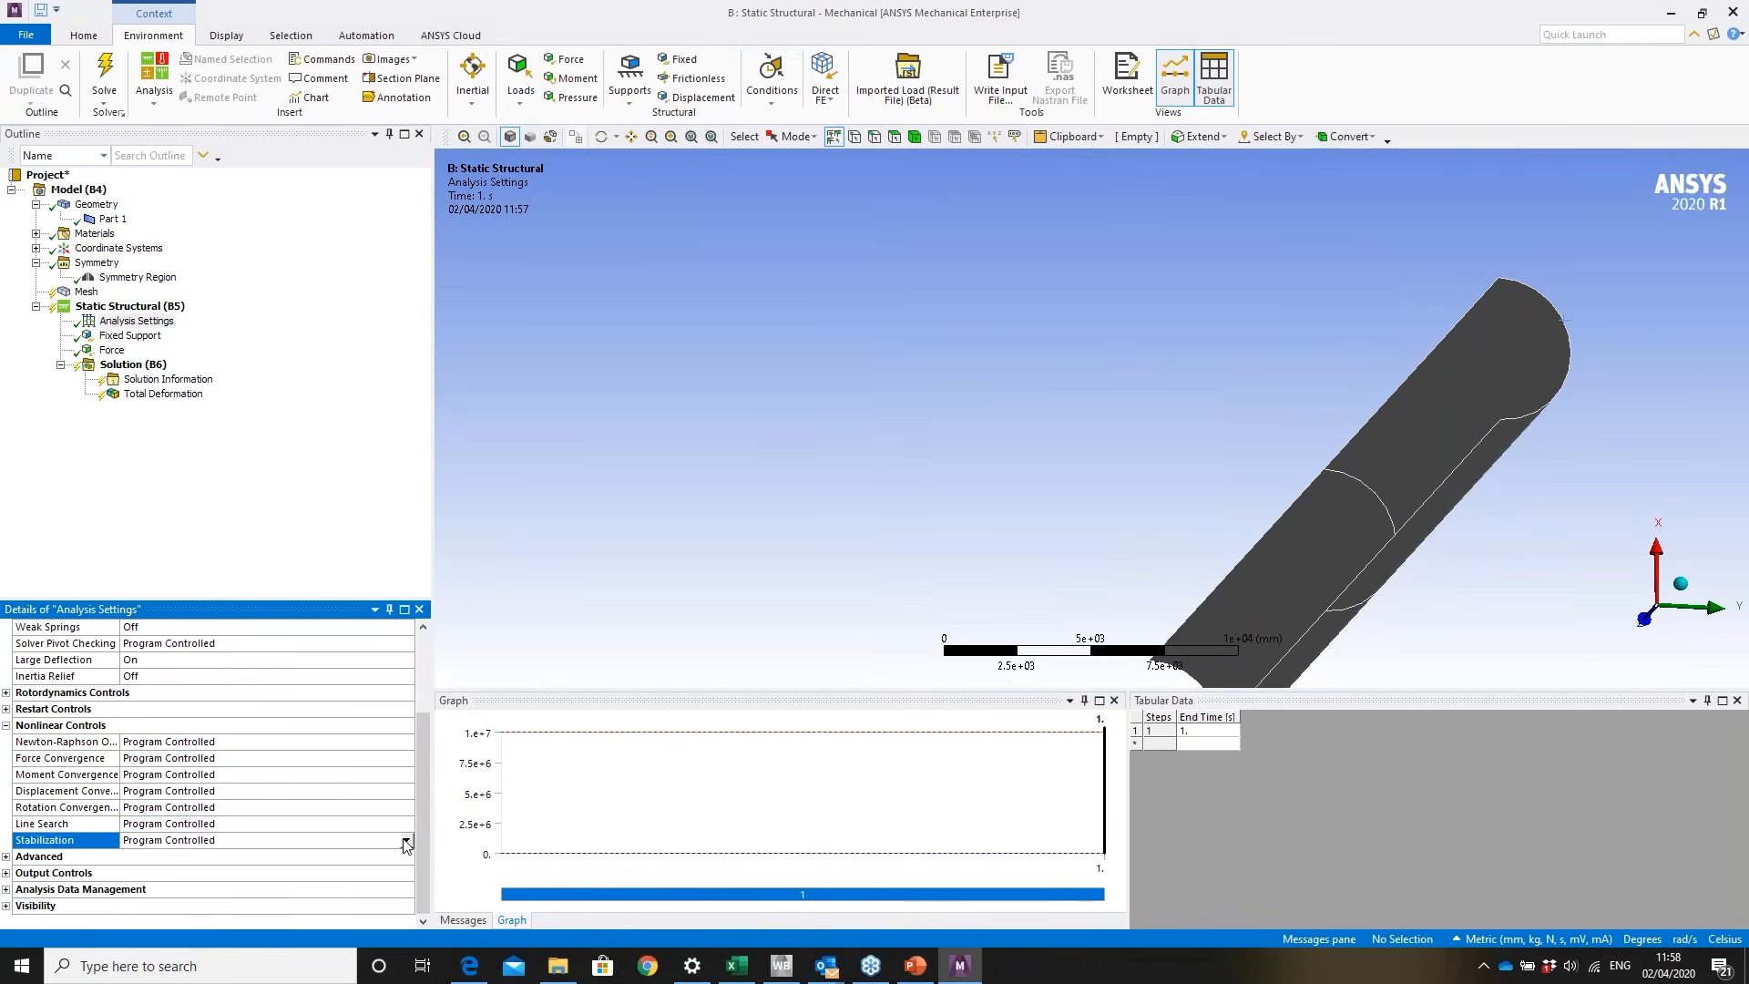
pyautogui.click(317, 878)
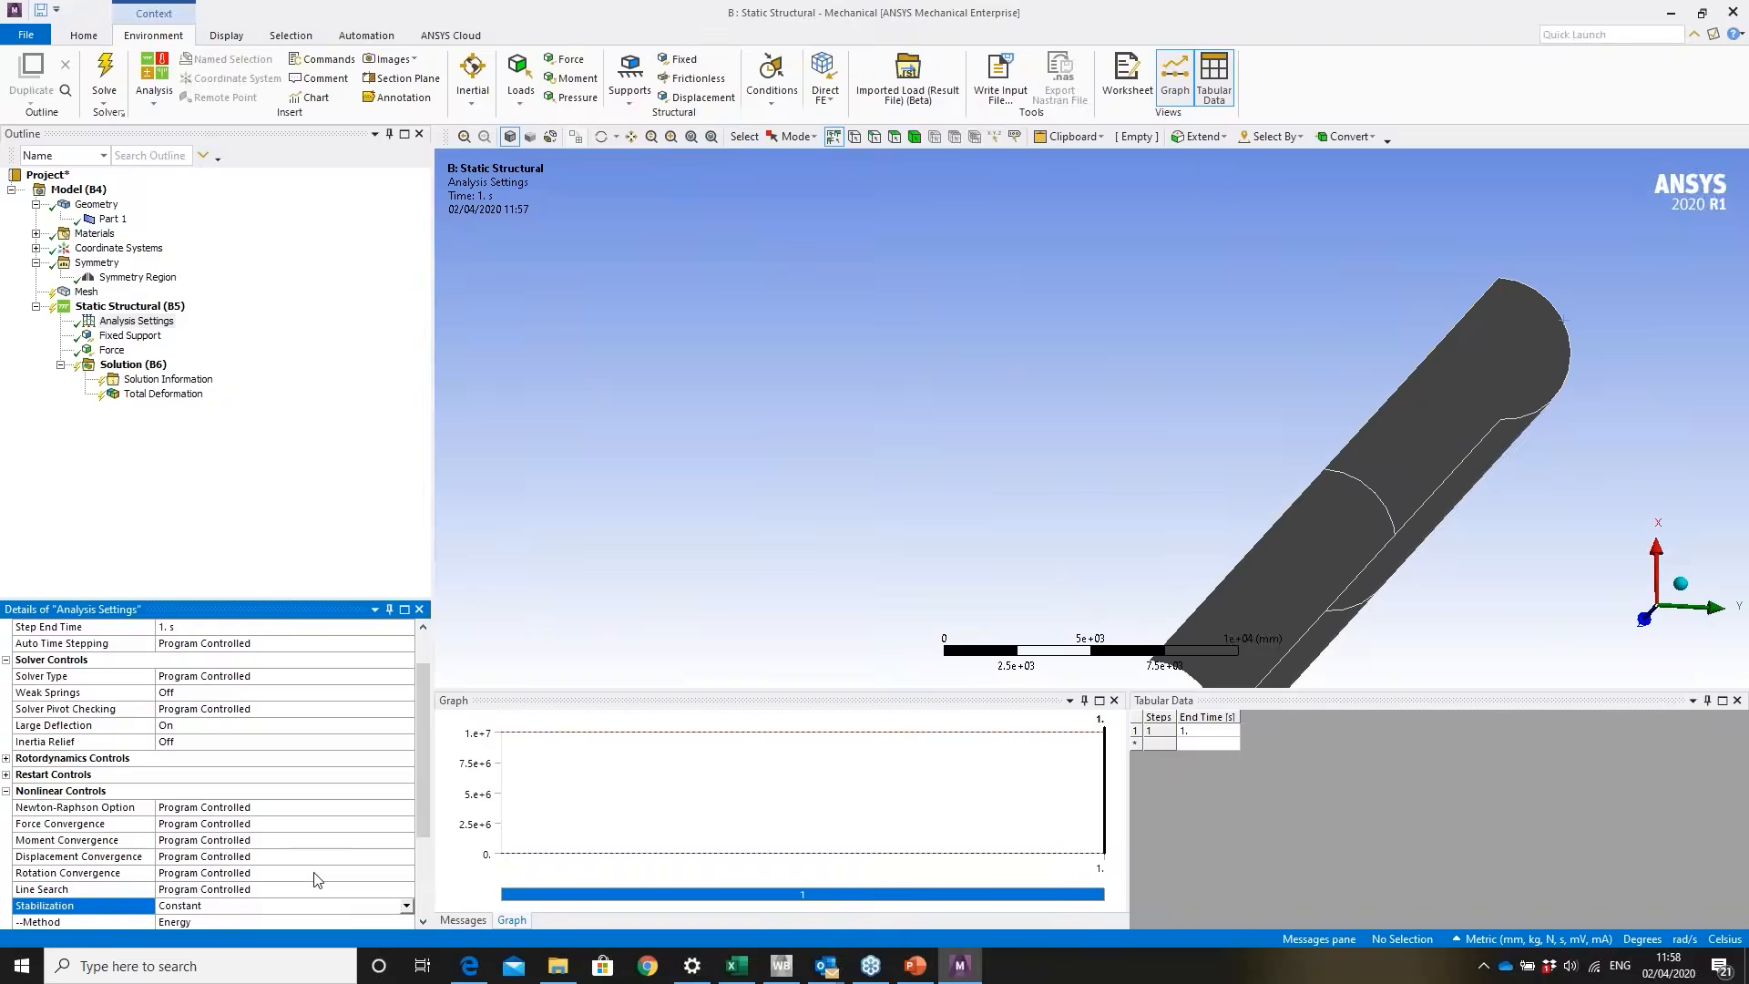
pyautogui.moveTo(422, 806); pyautogui.dragTo(425, 894)
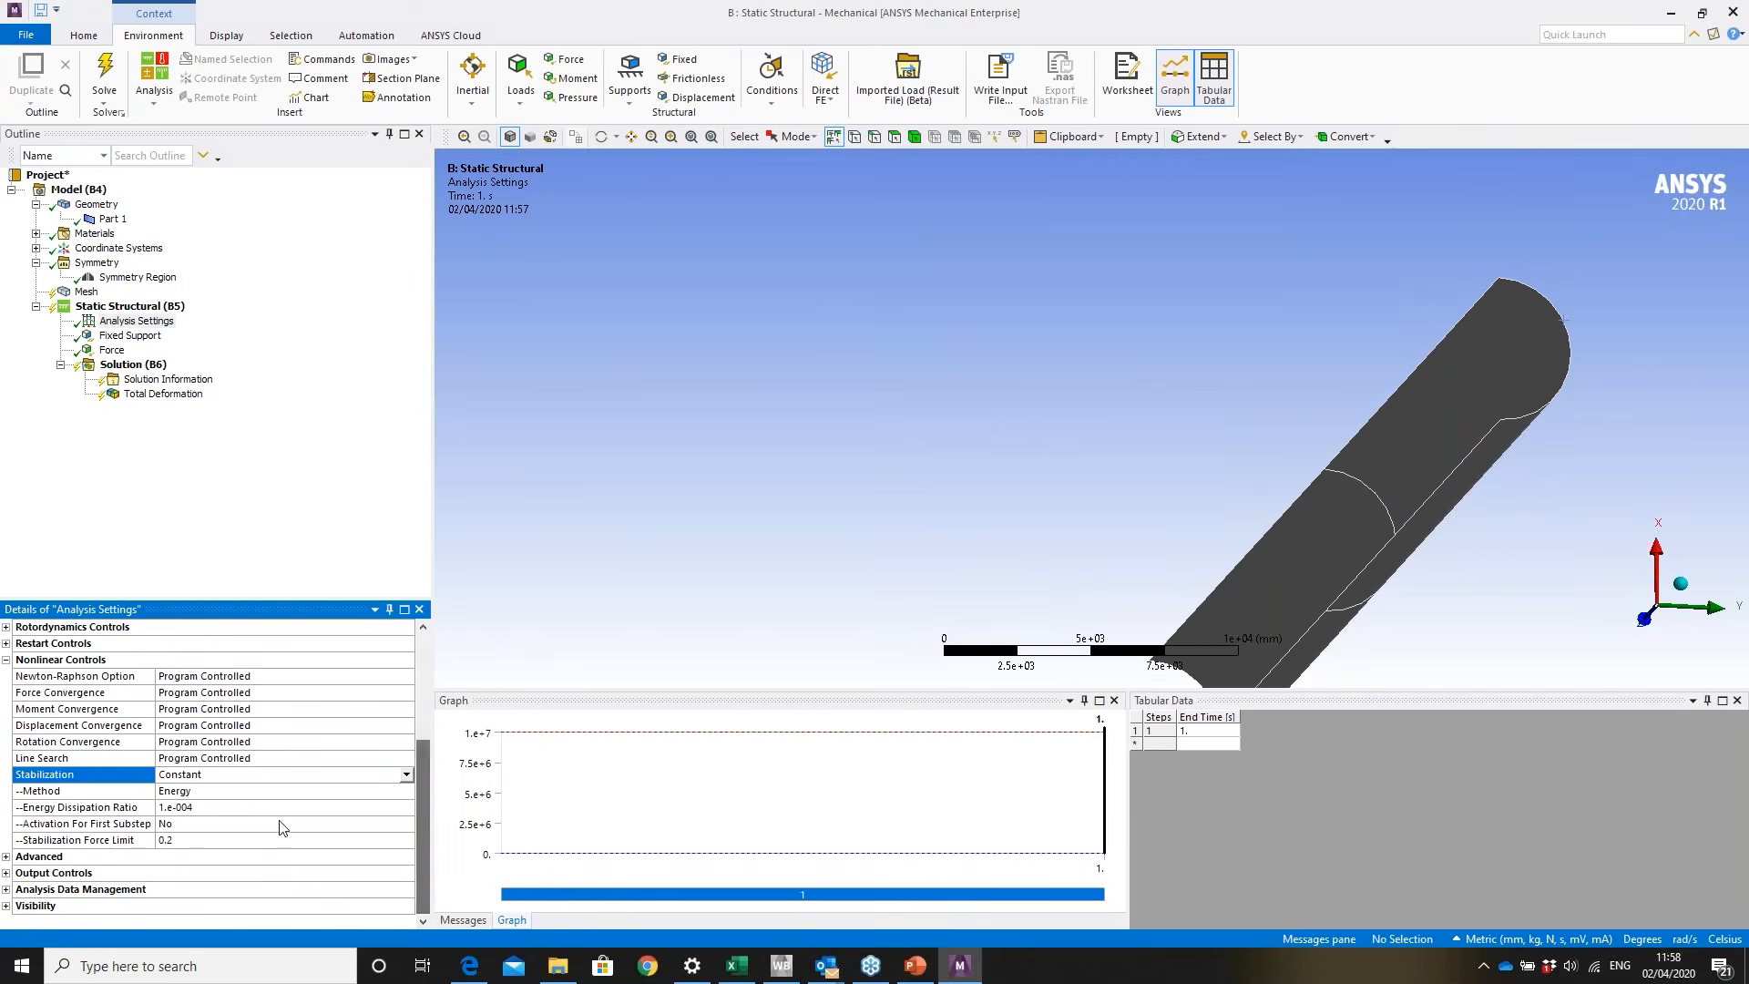
# - Set the stabilization Energy Dissipation Ratio to 0.1 and dismiss the meeting notification
pyautogui.click(265, 807)
pyautogui.write('0.1')
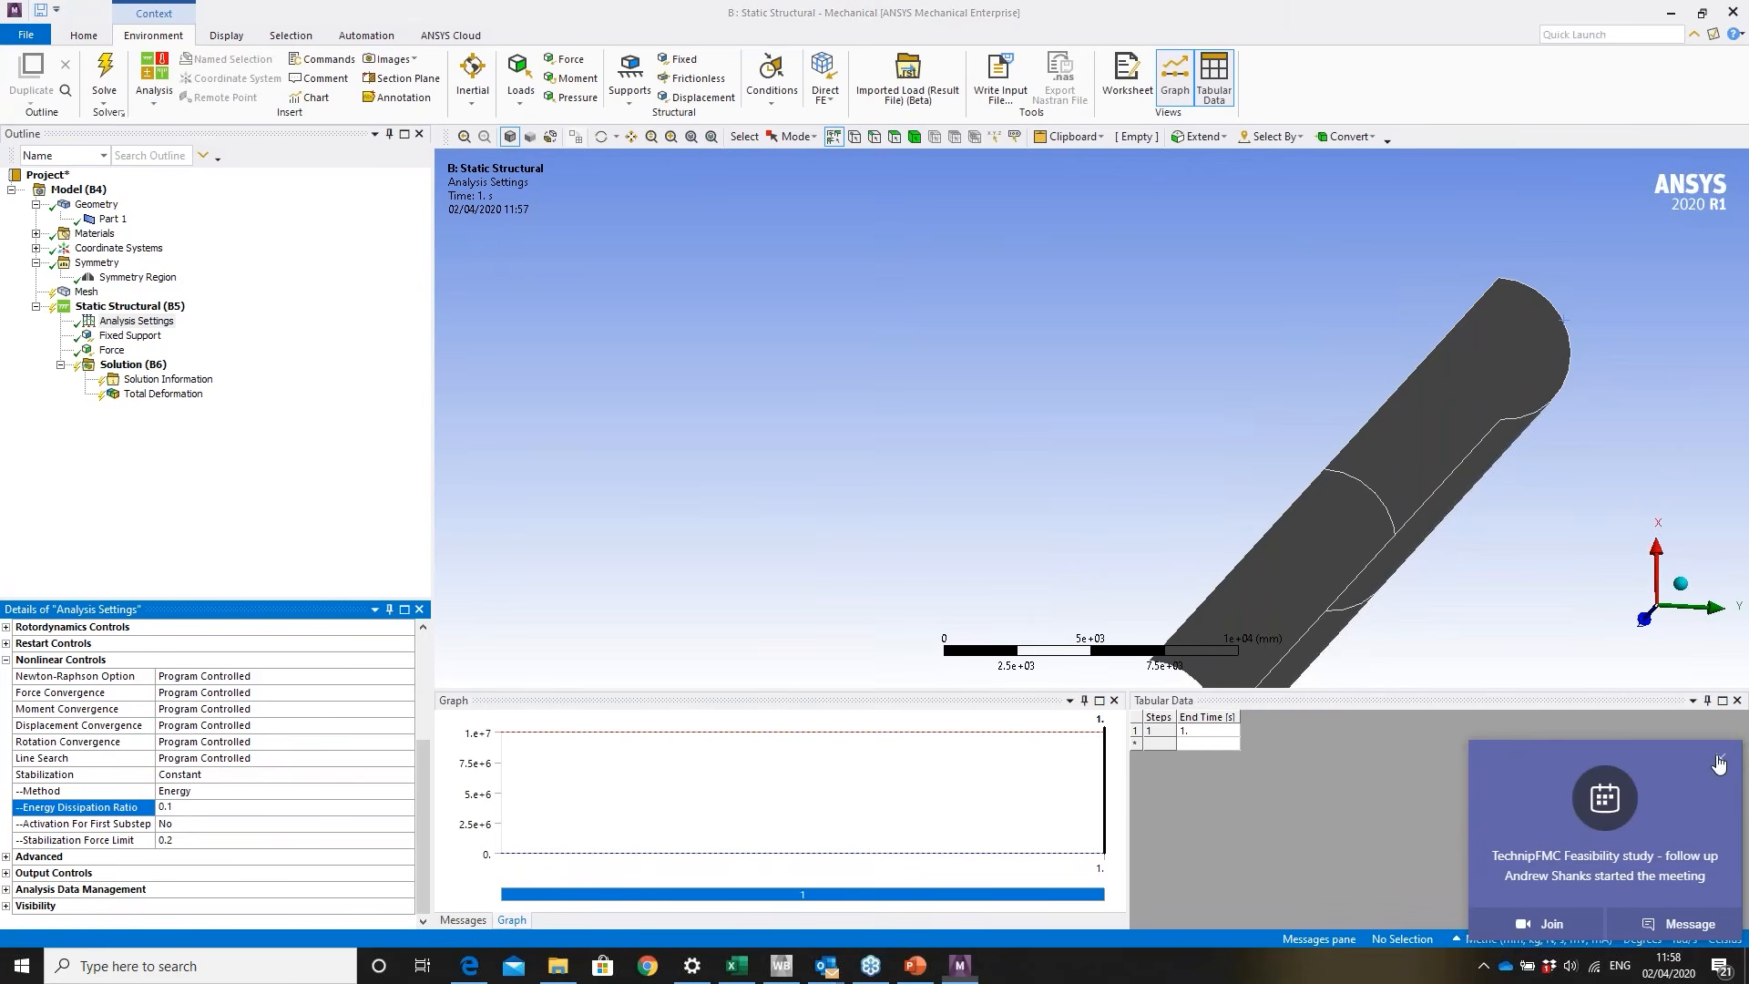
pyautogui.click(1720, 759)
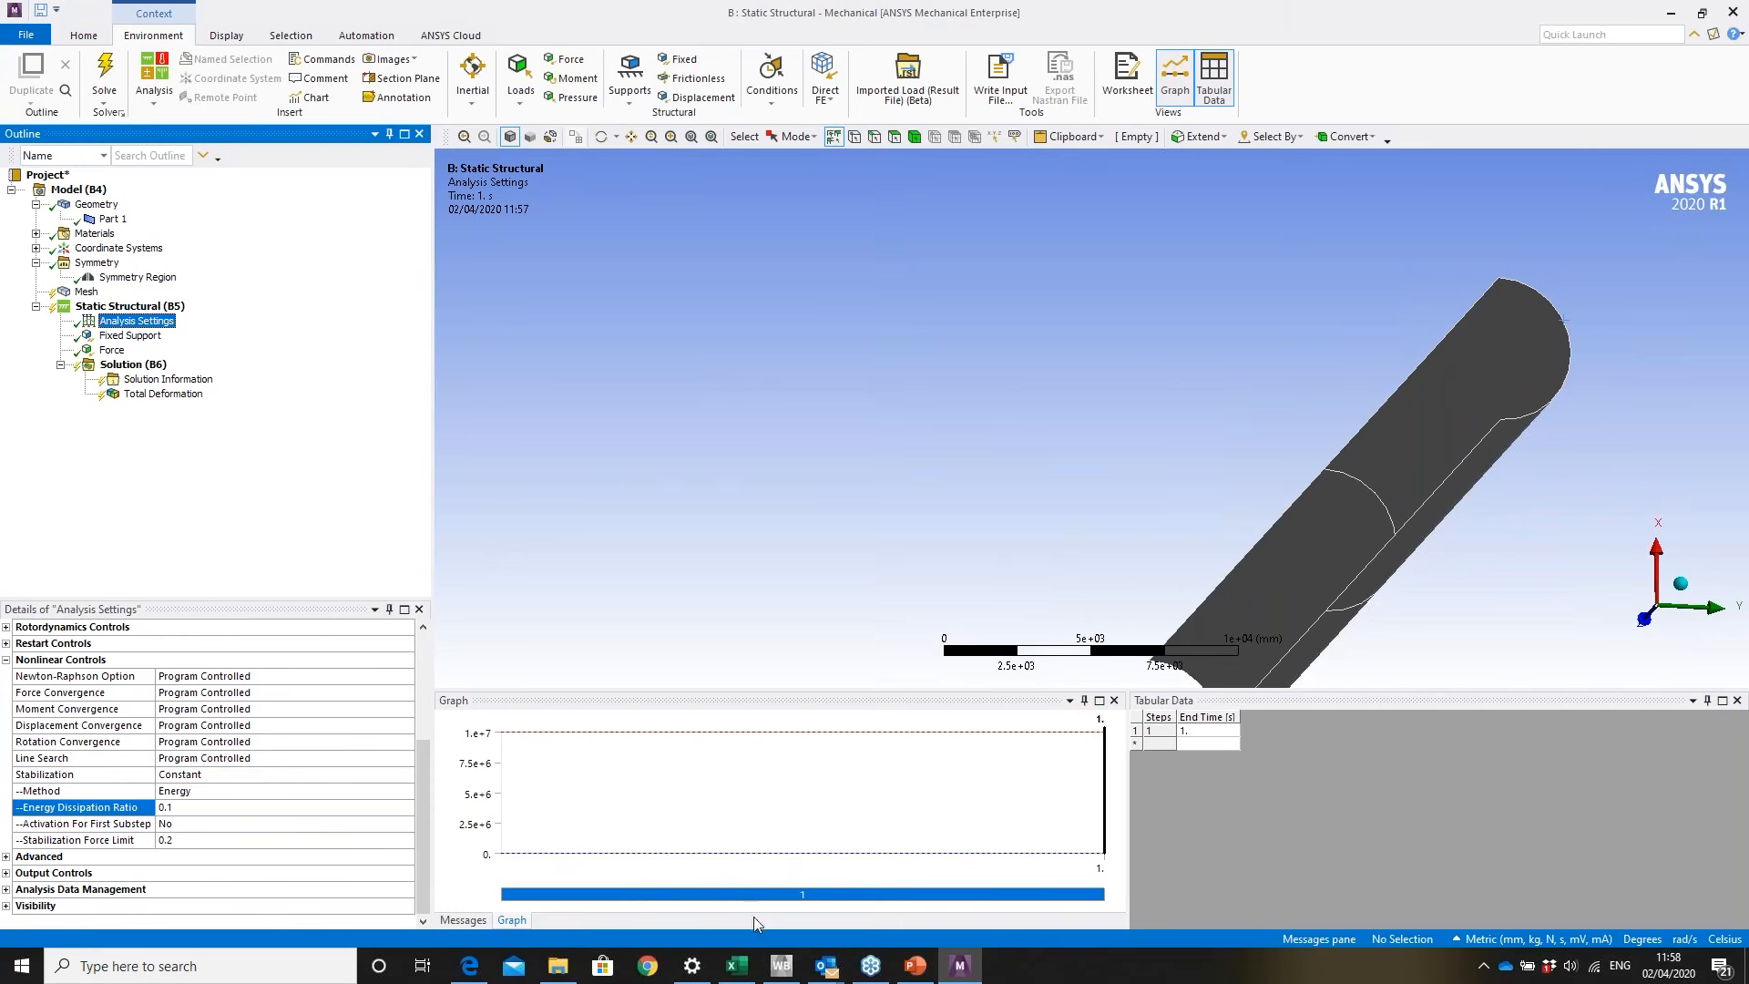
# - Switch to Workbench, edit system B's Engineering Data and add Bilinear Isotropic Hardening plasticity to Structural Steel
pyautogui.click(781, 966)
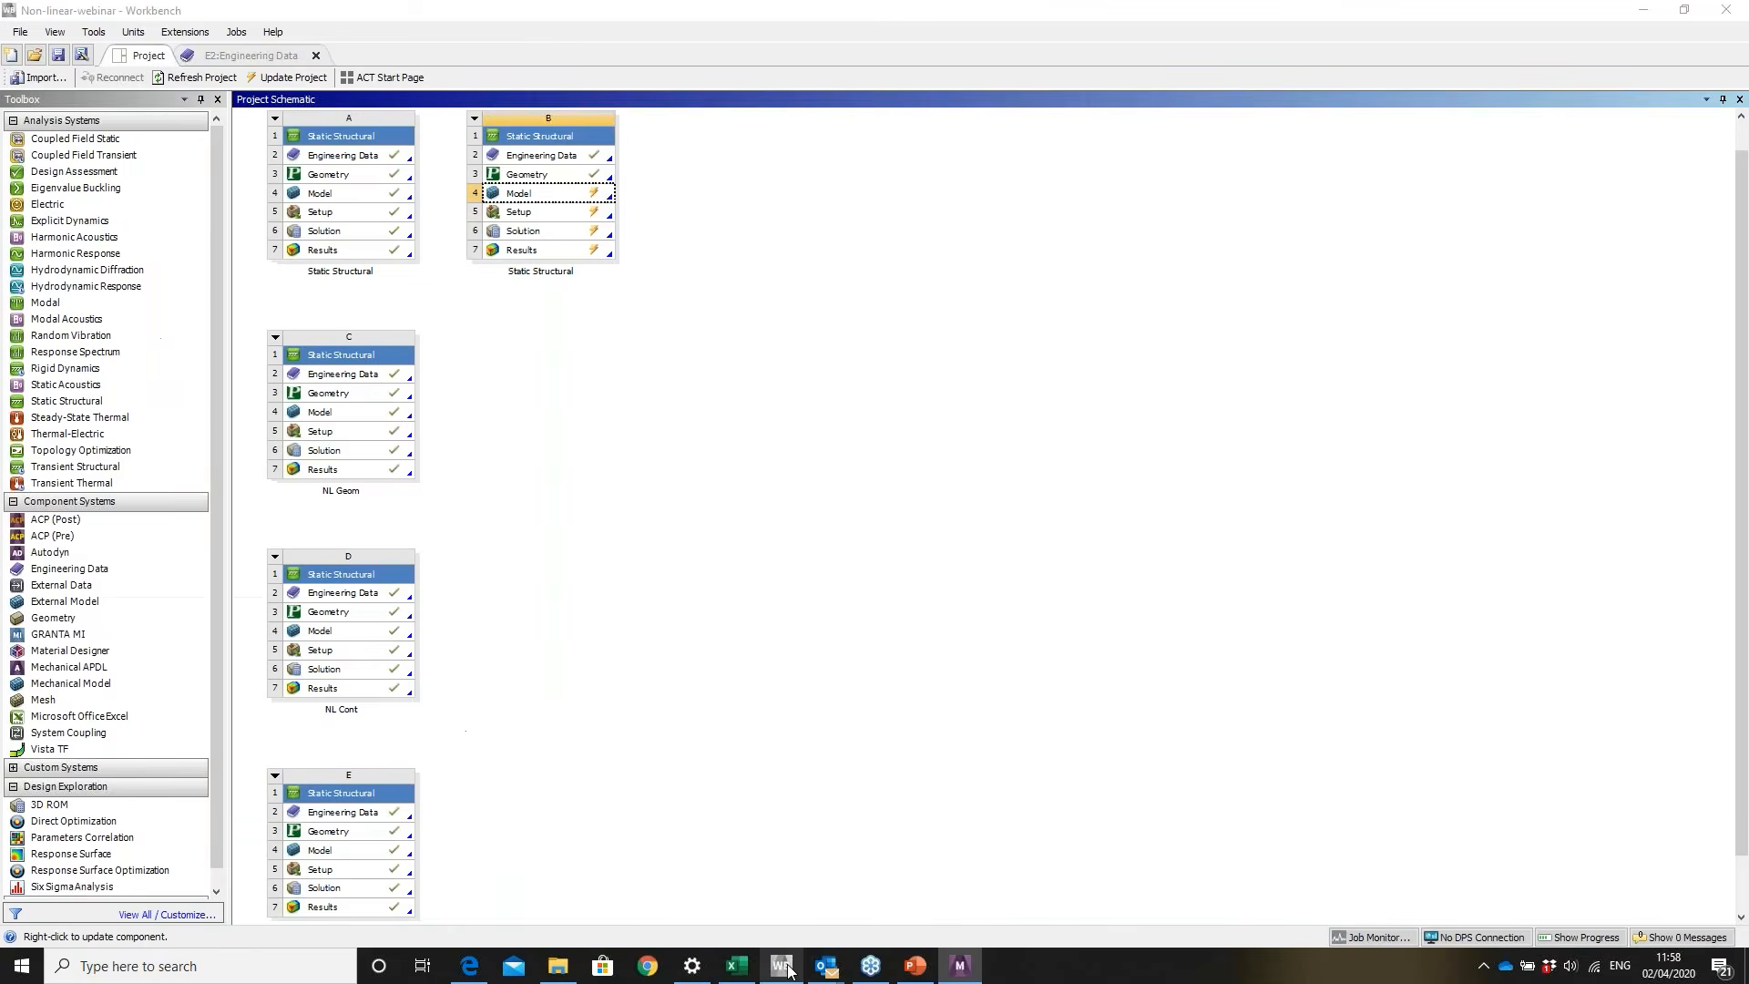
pyautogui.rightClick(560, 156)
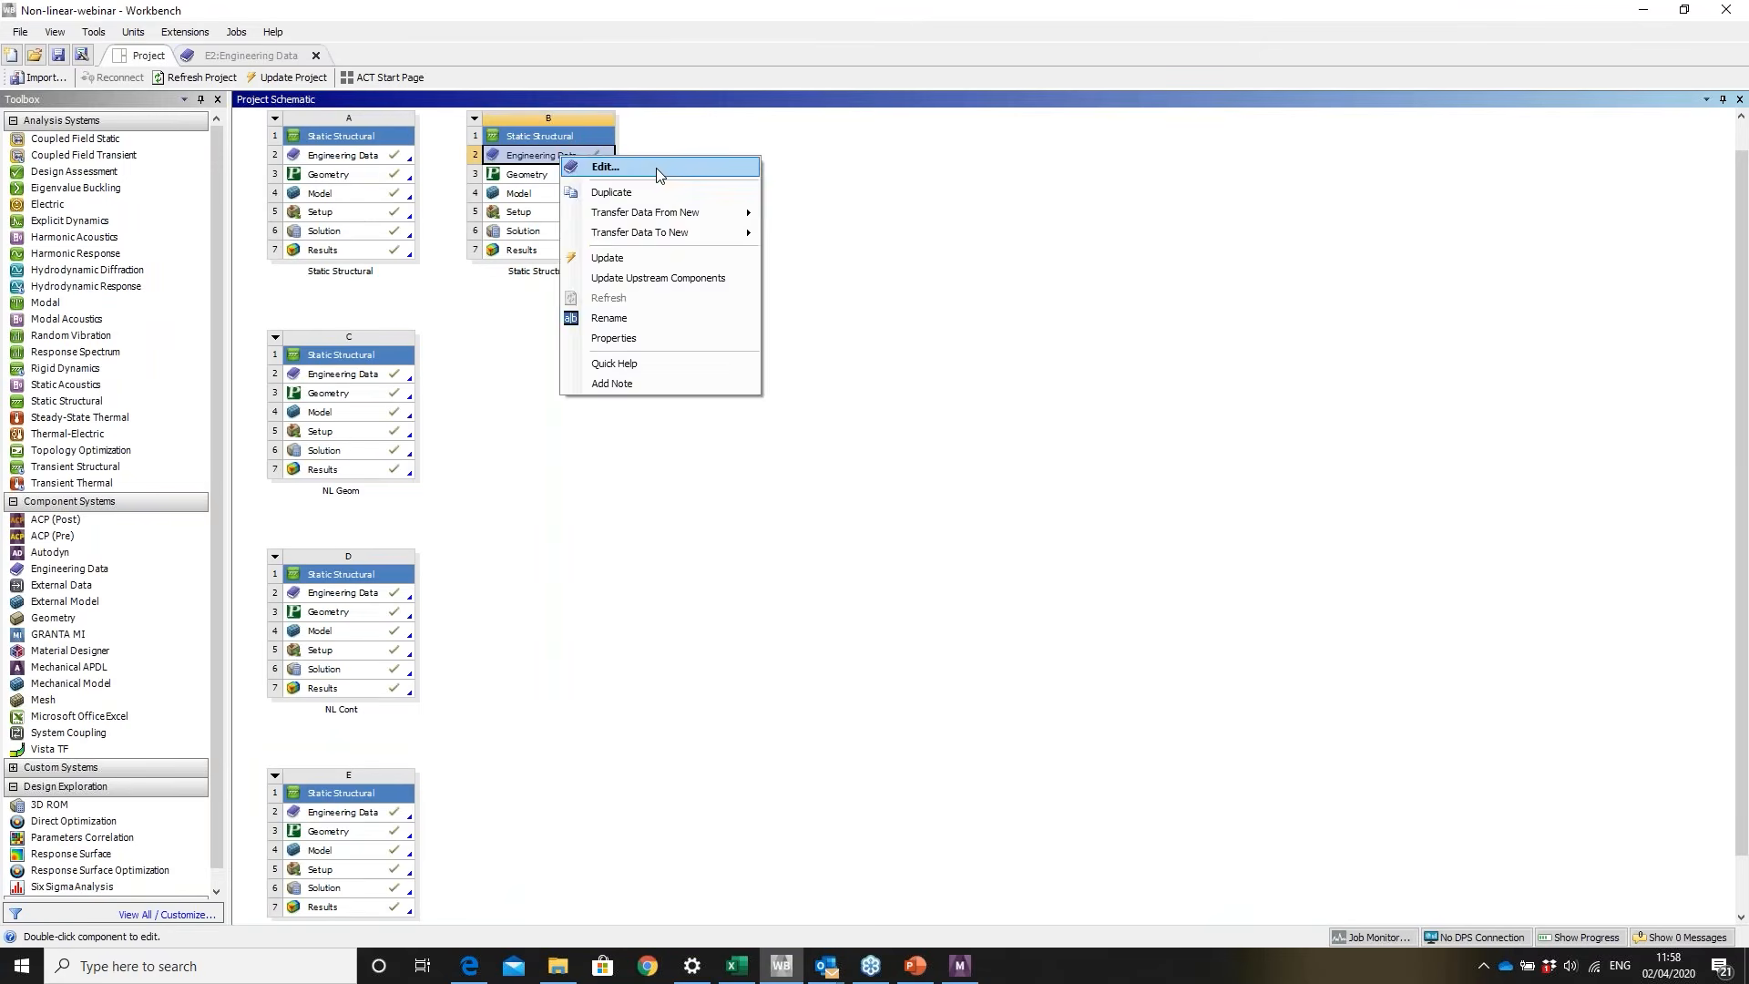
pyautogui.click(659, 173)
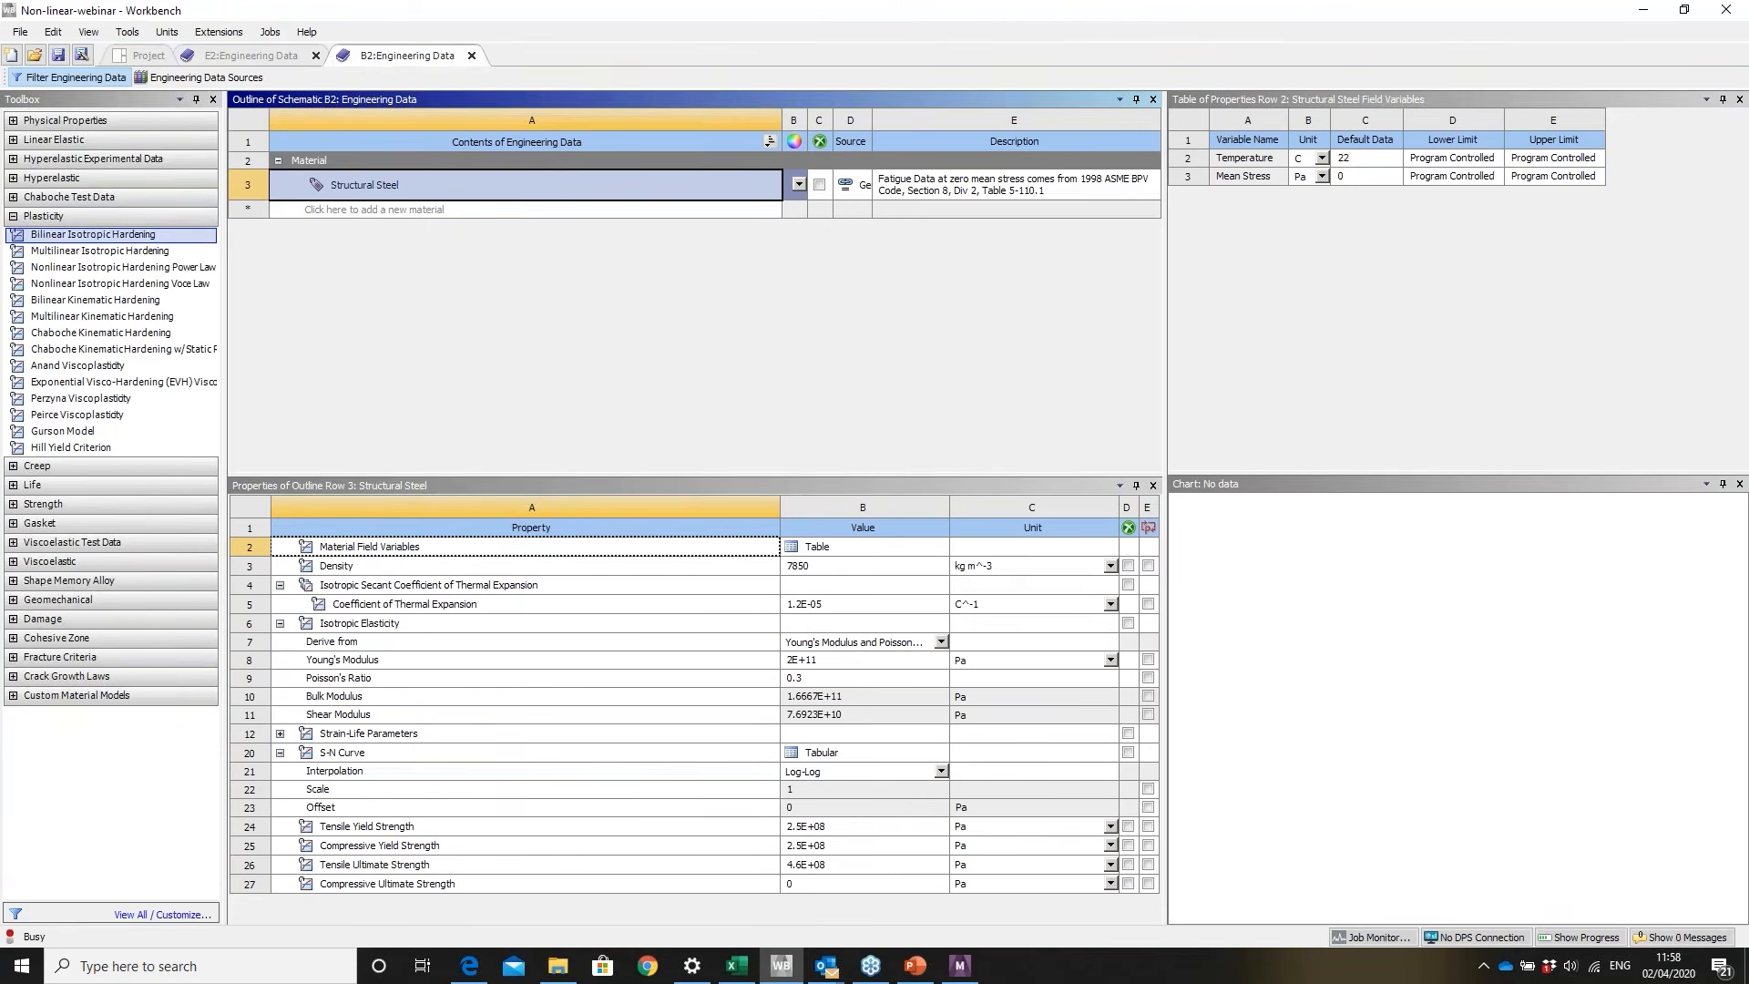
pyautogui.moveTo(350, 192); pyautogui.dragTo(355, 187)
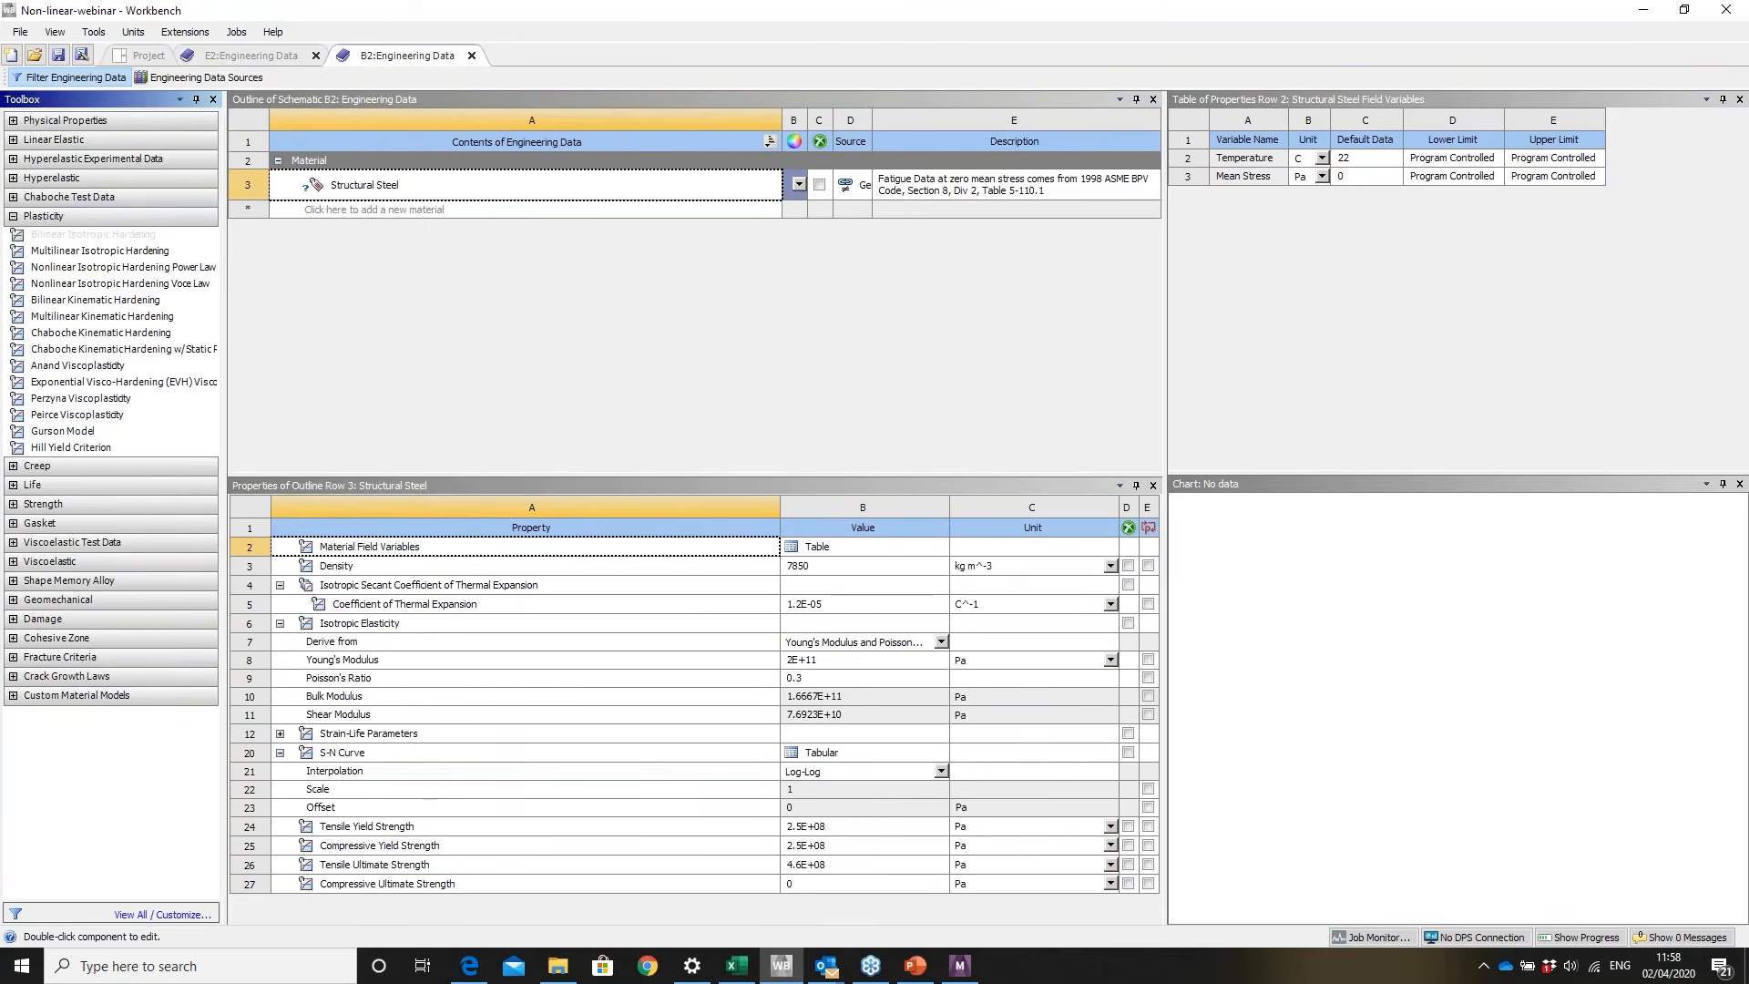
# - Give the bilinear hardening a yield strength of 2.5e8 Pa and a tangent modulus of 2.0e10 Pa, and show its stress-strain chart
pyautogui.click(875, 748)
pyautogui.write('2.5e')
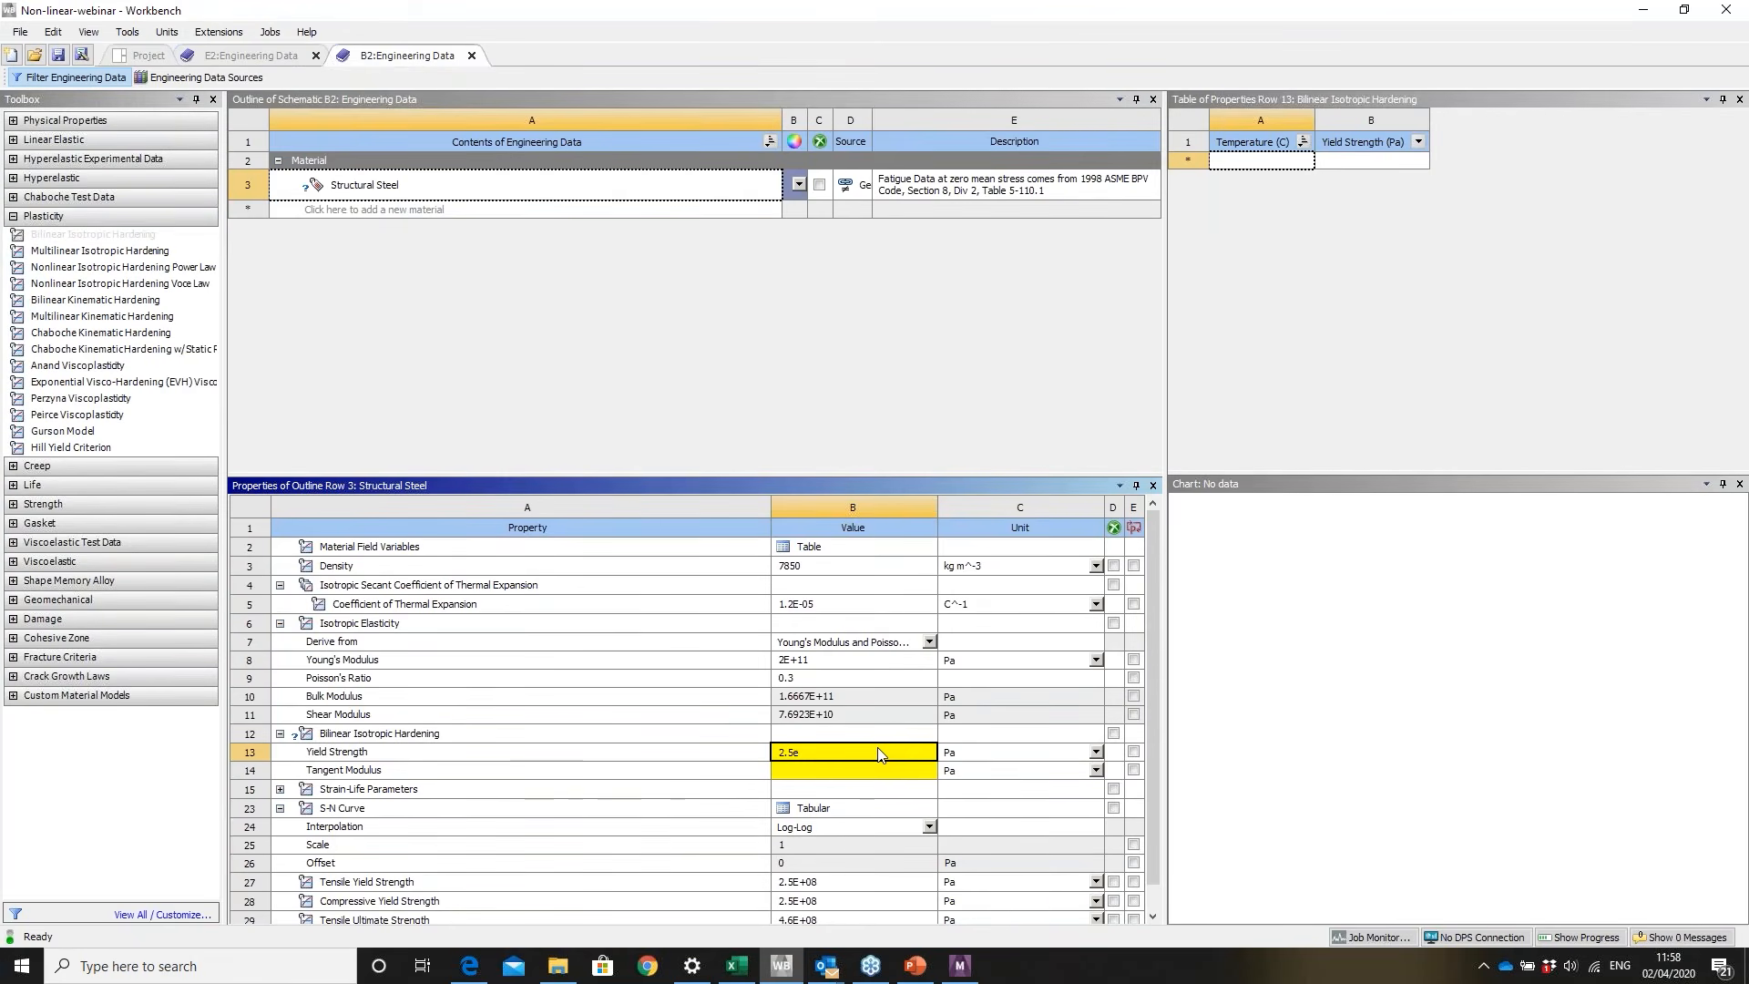
pyautogui.write('8')
pyautogui.click(836, 772)
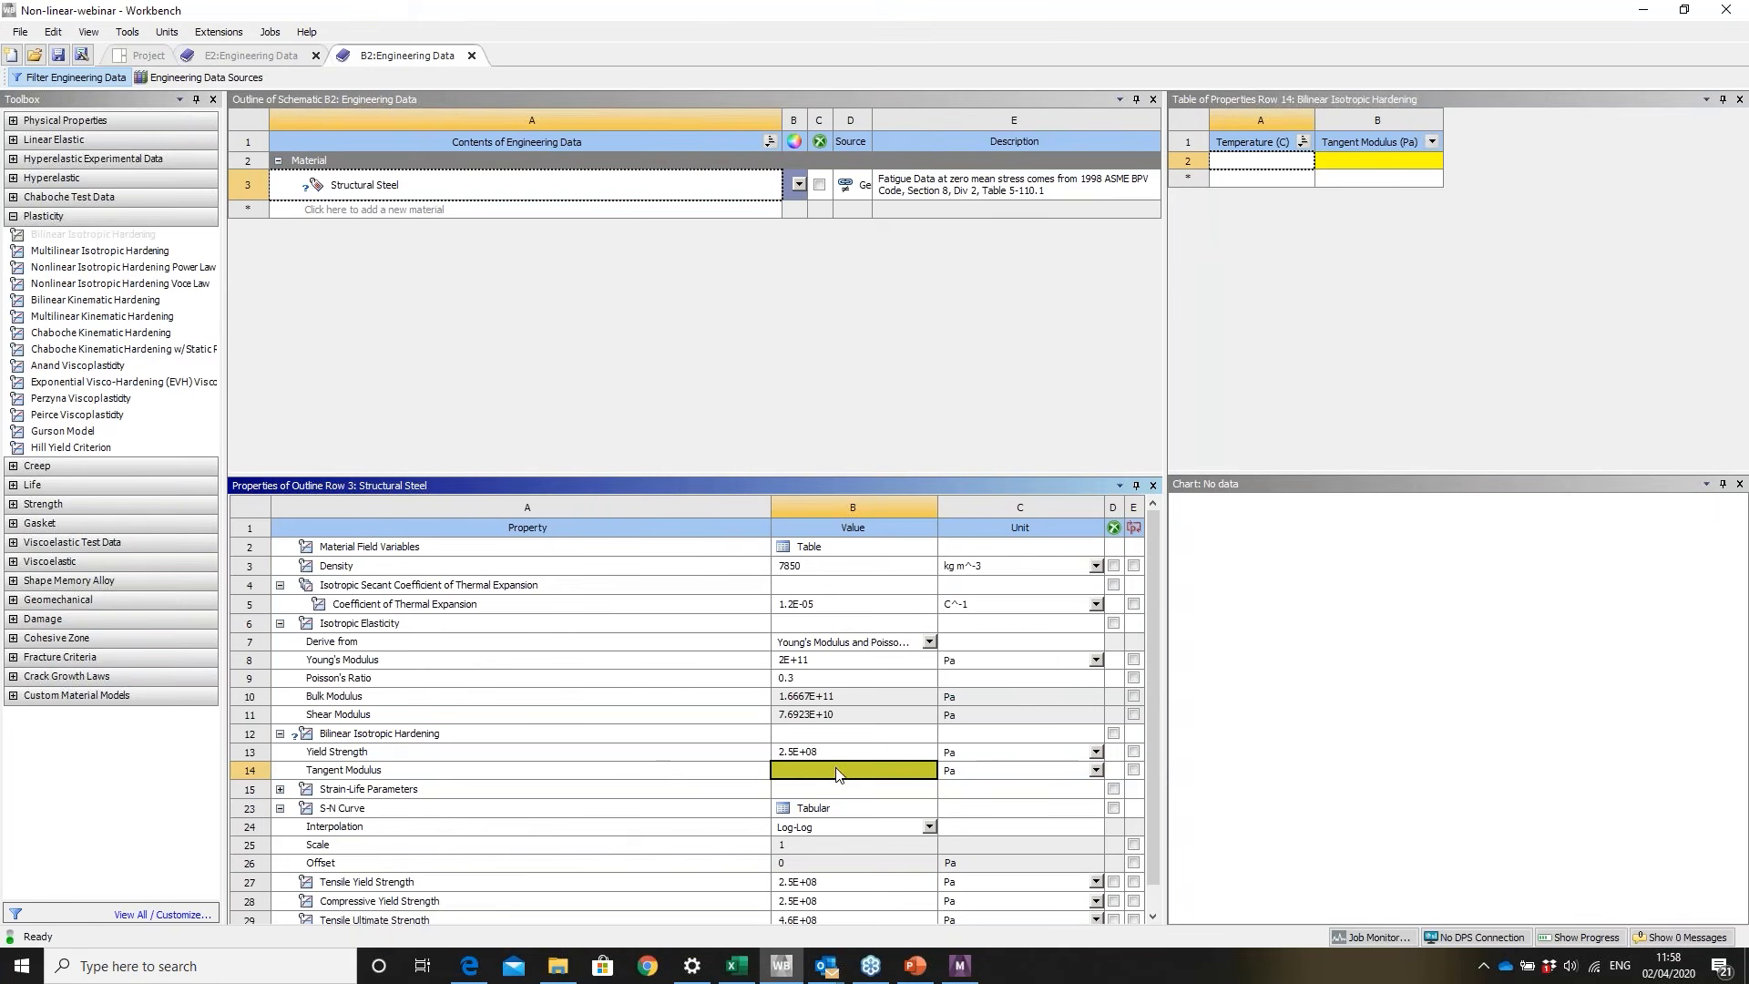
pyautogui.write('2.0e10')
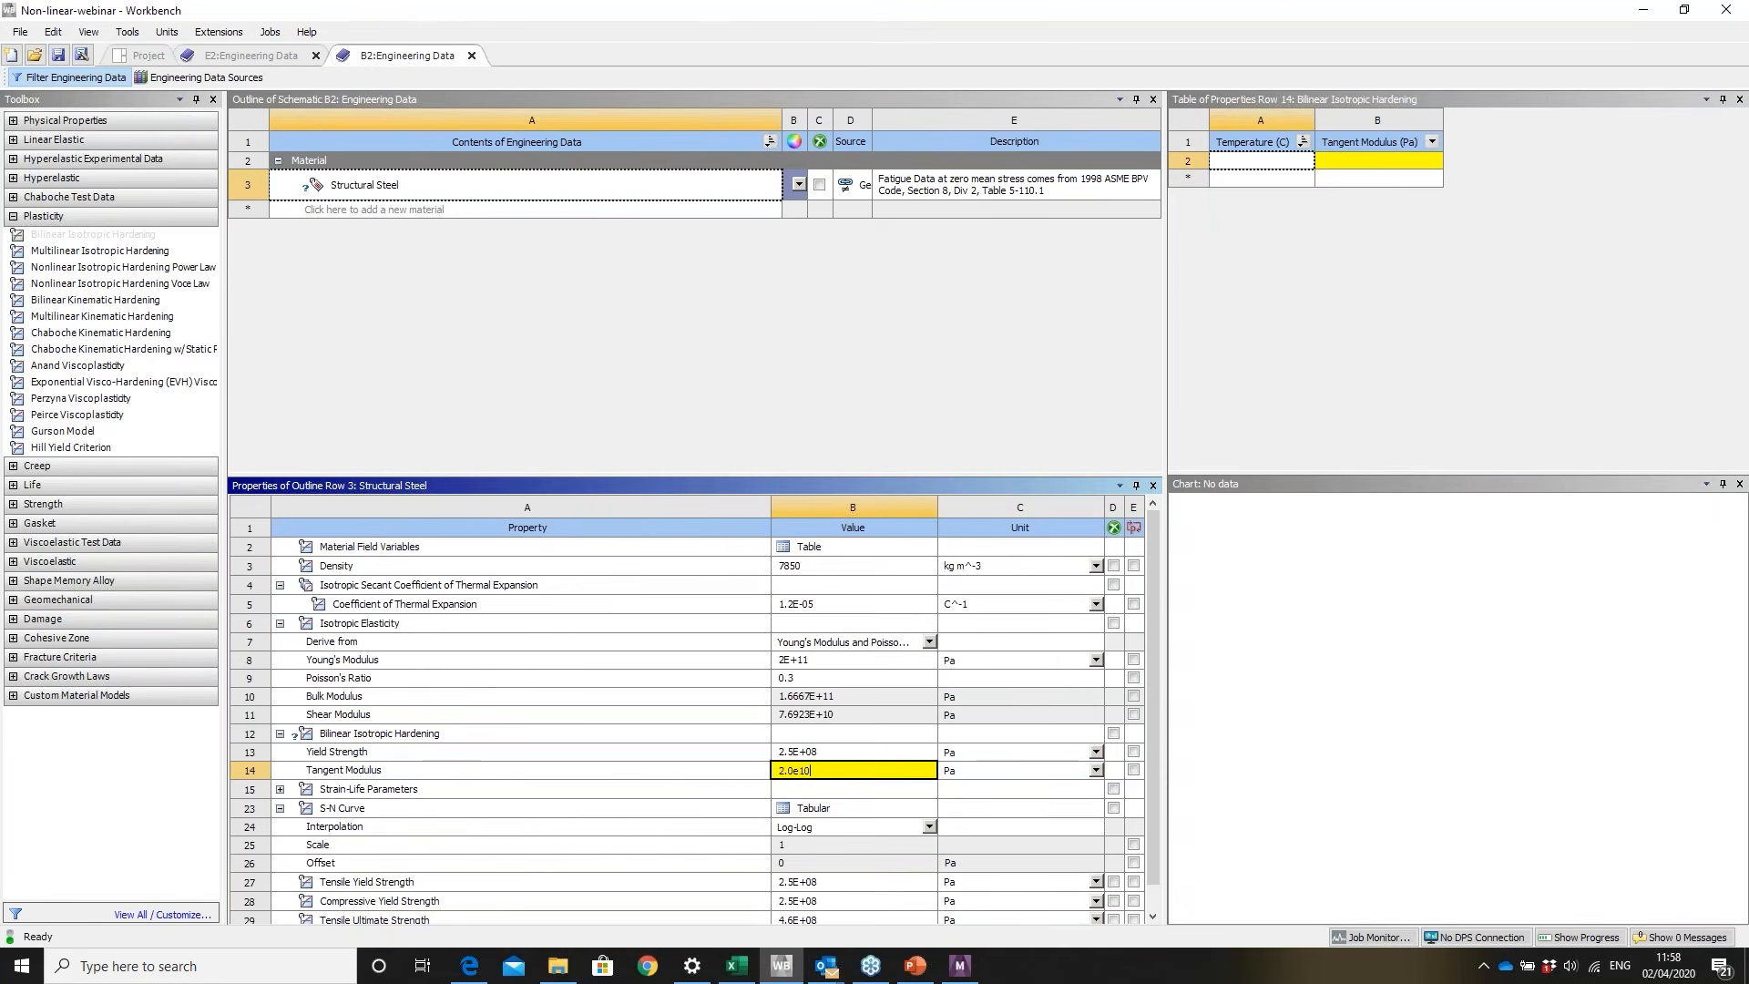
pyautogui.press('Return')
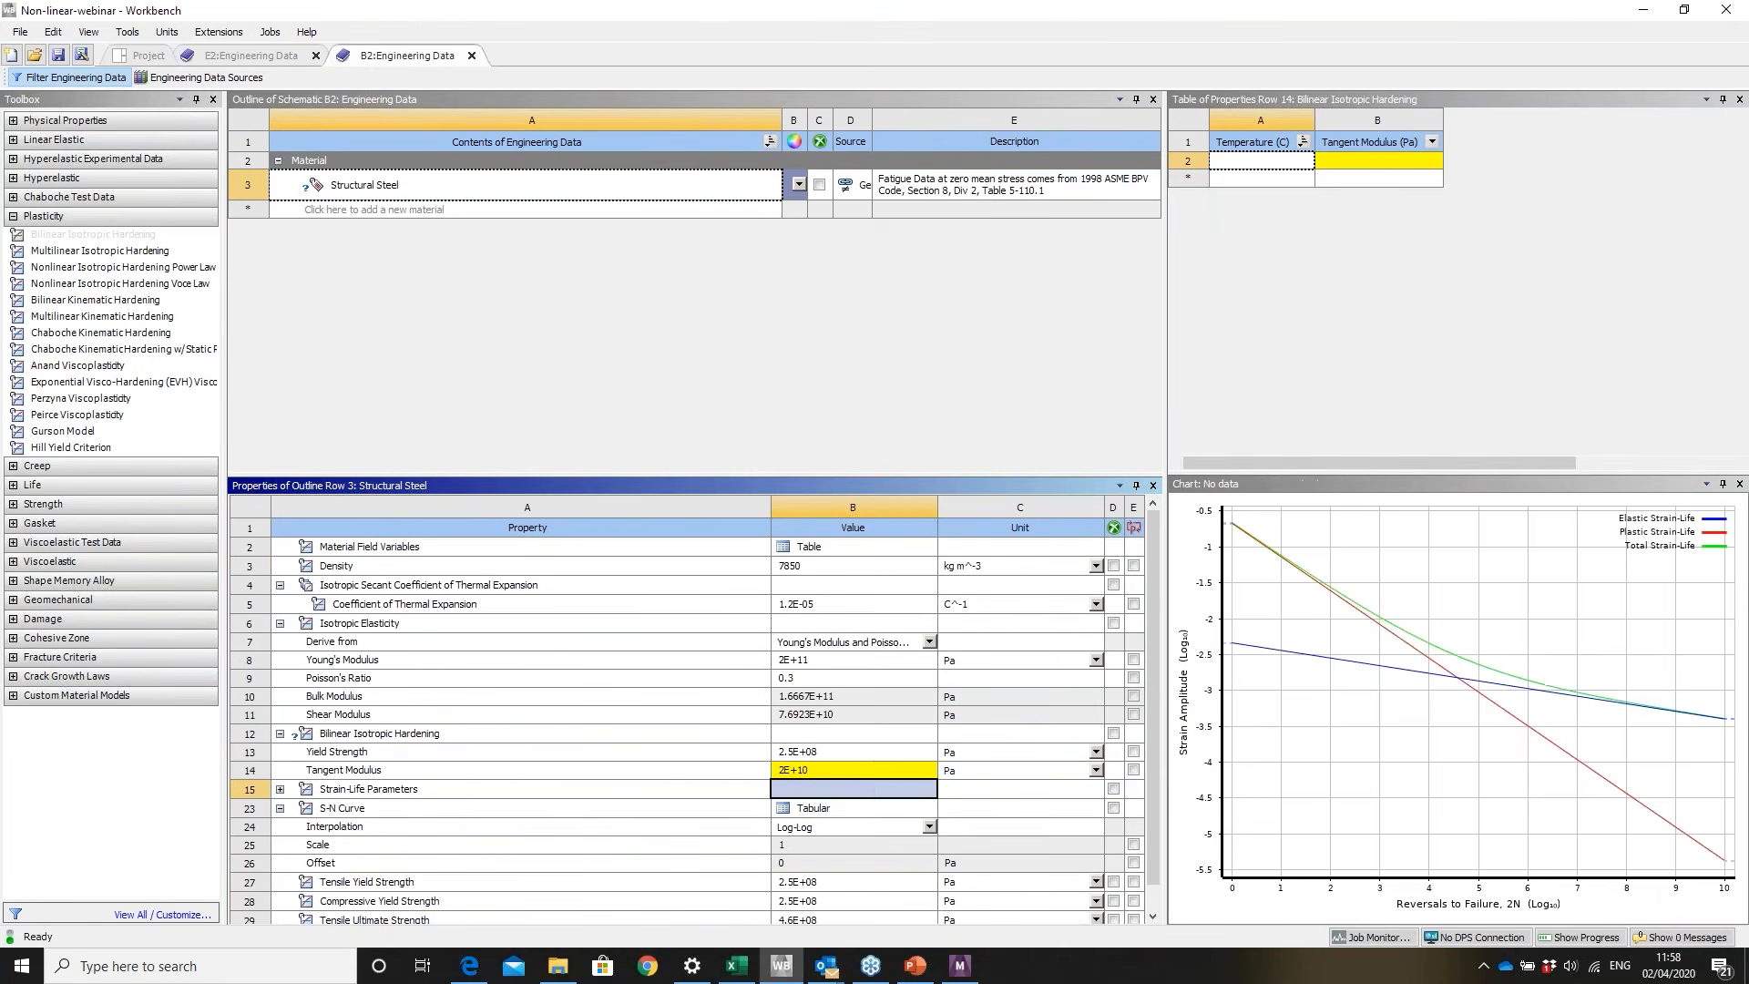
pyautogui.click(465, 736)
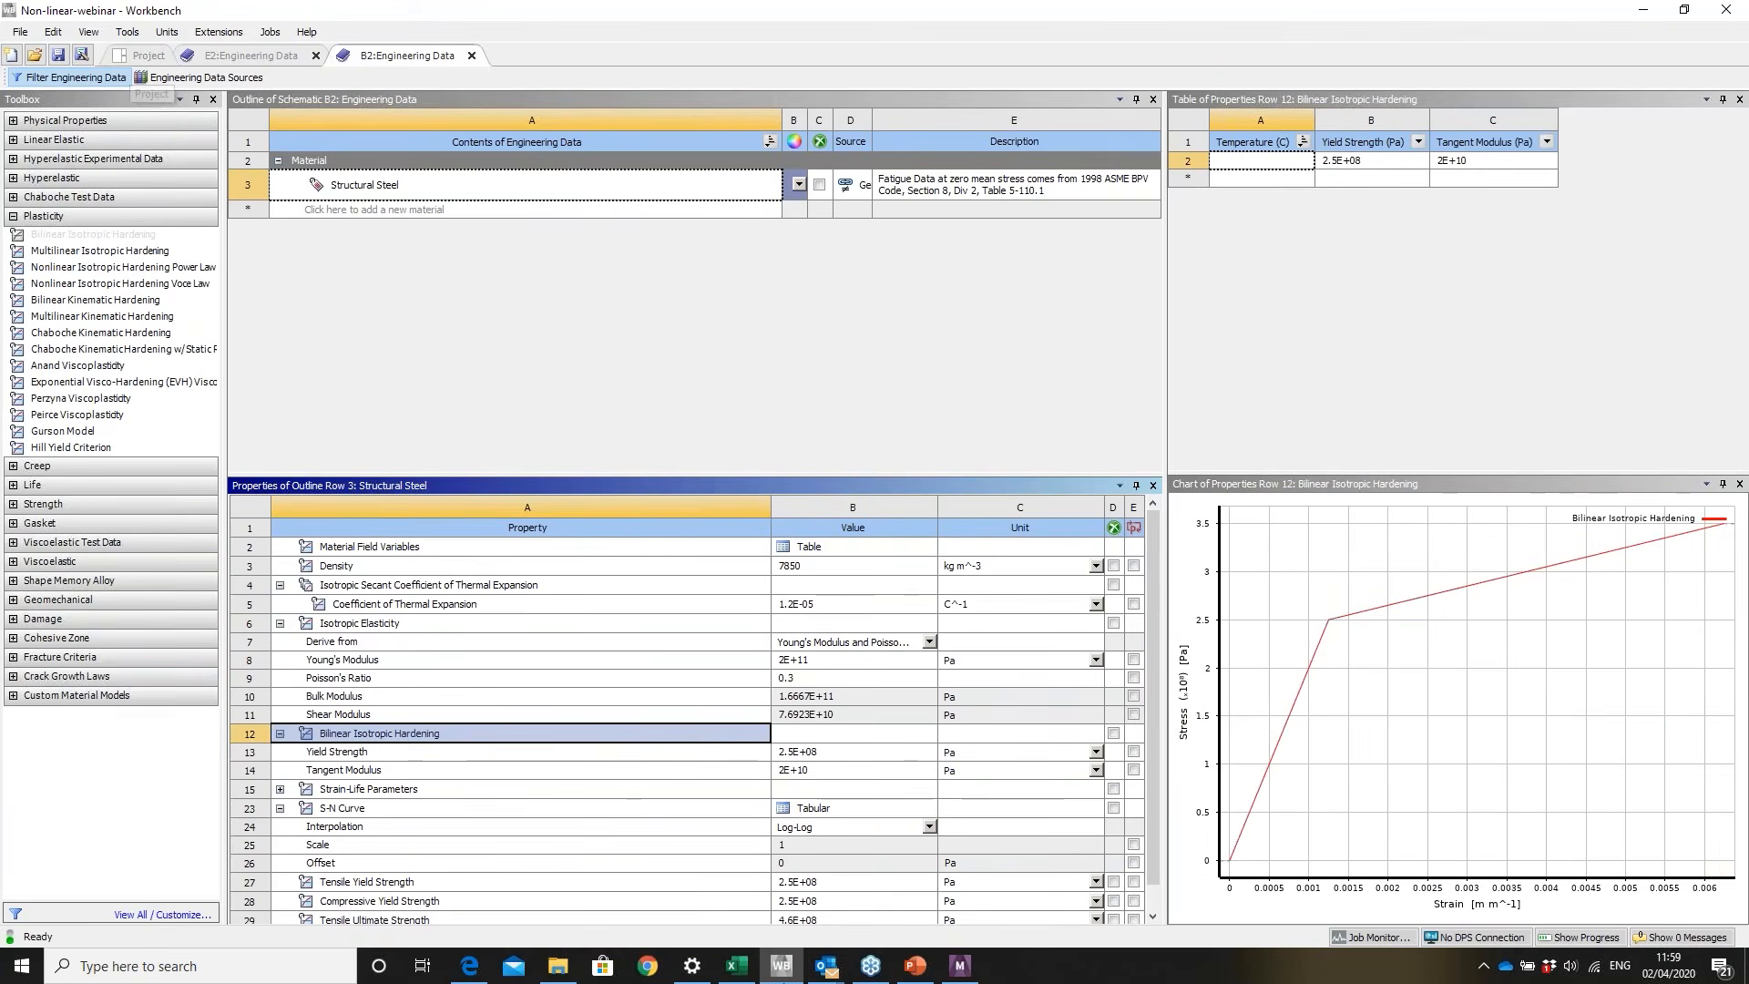
# - Return to Mechanical, refresh the model's materials and view the Structural Steel properties
pyautogui.click(956, 971)
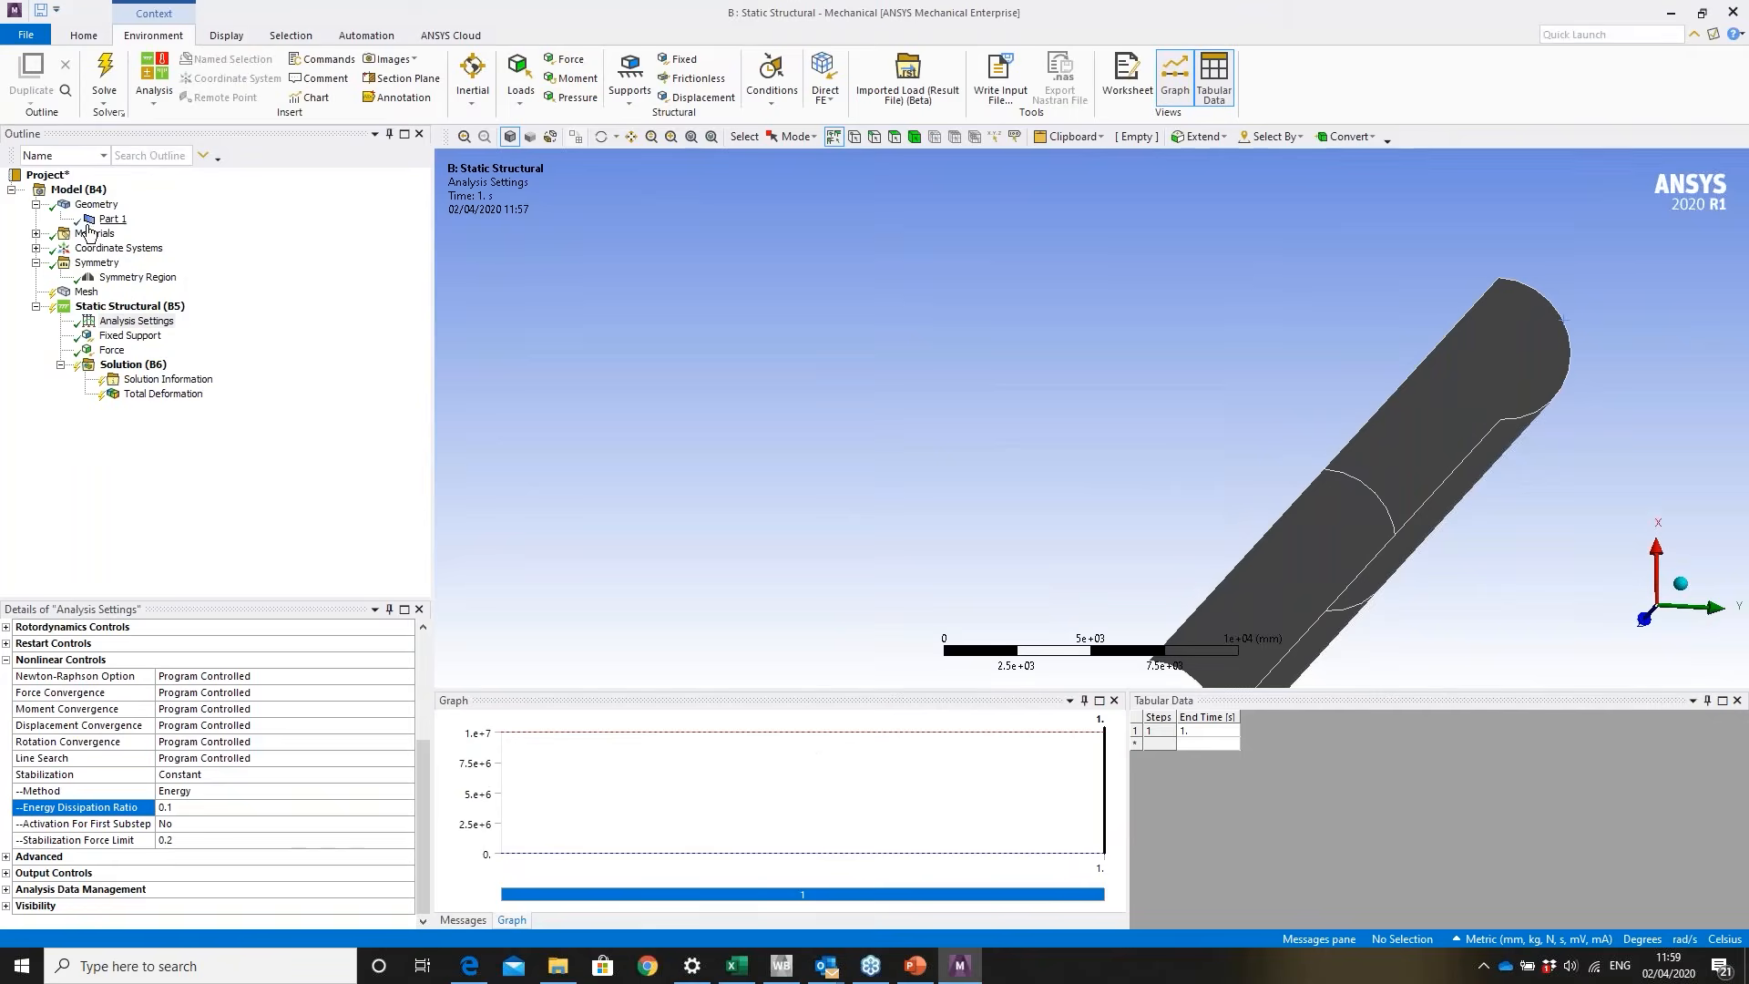
pyautogui.click(88, 235)
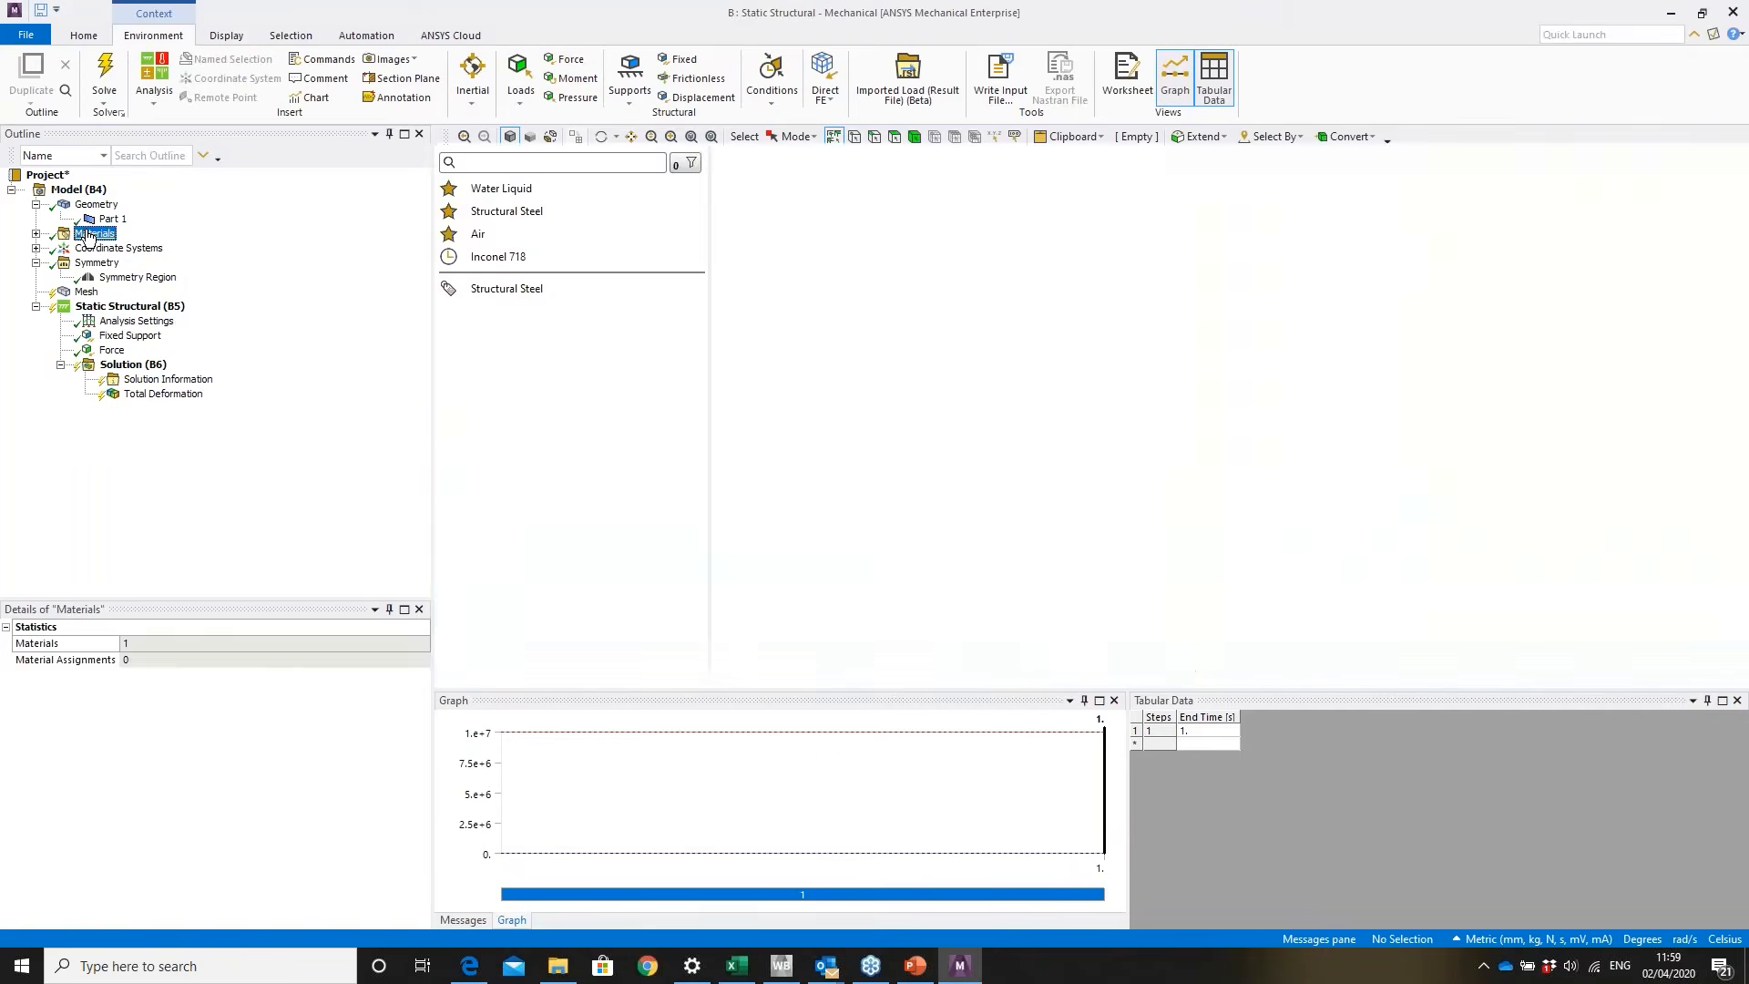
pyautogui.rightClick(87, 235)
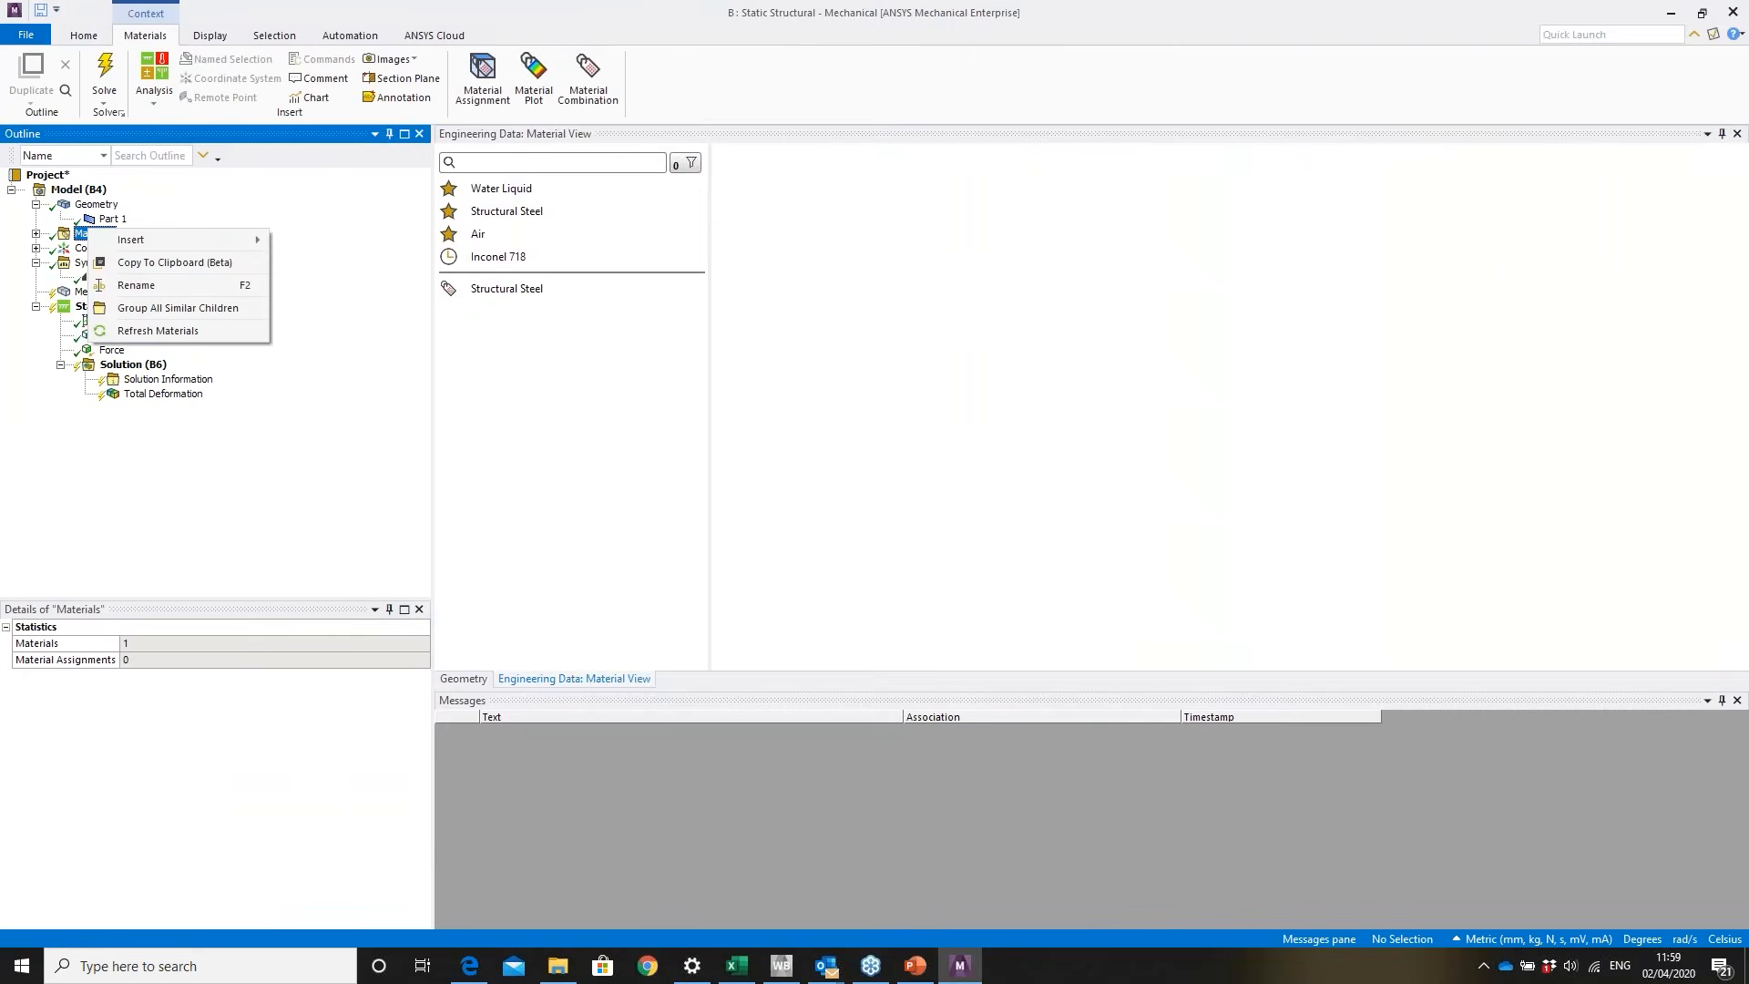
pyautogui.click(178, 334)
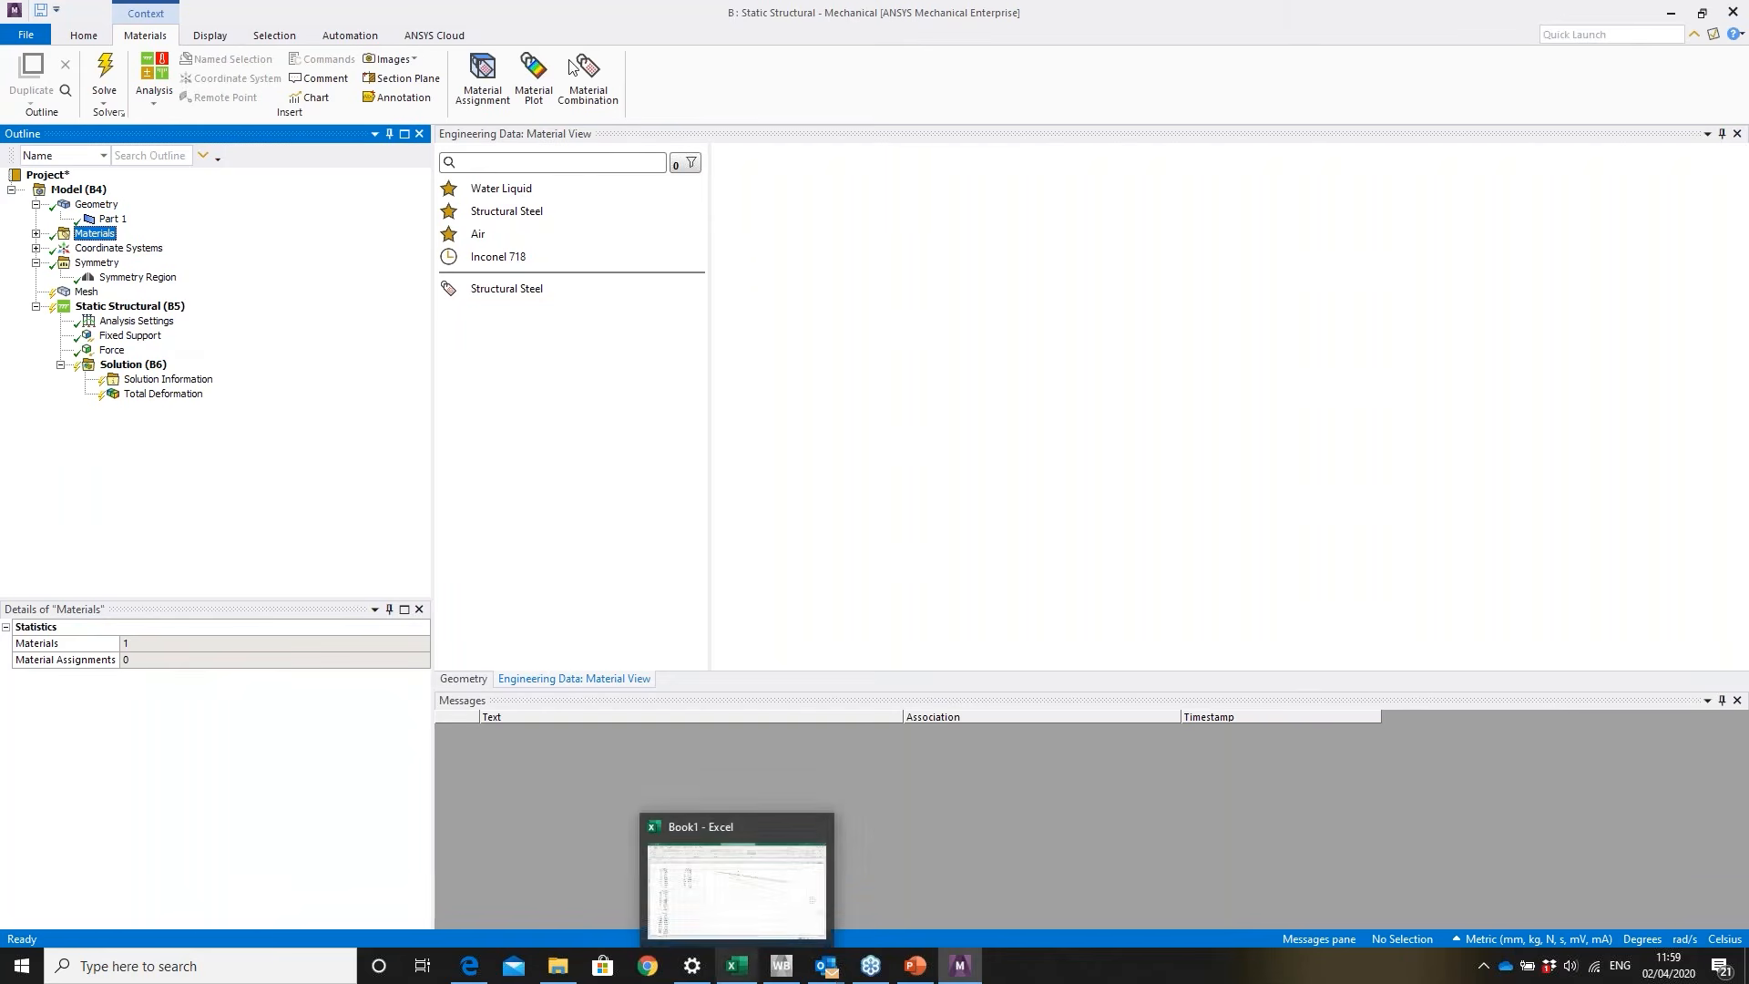
pyautogui.click(506, 288)
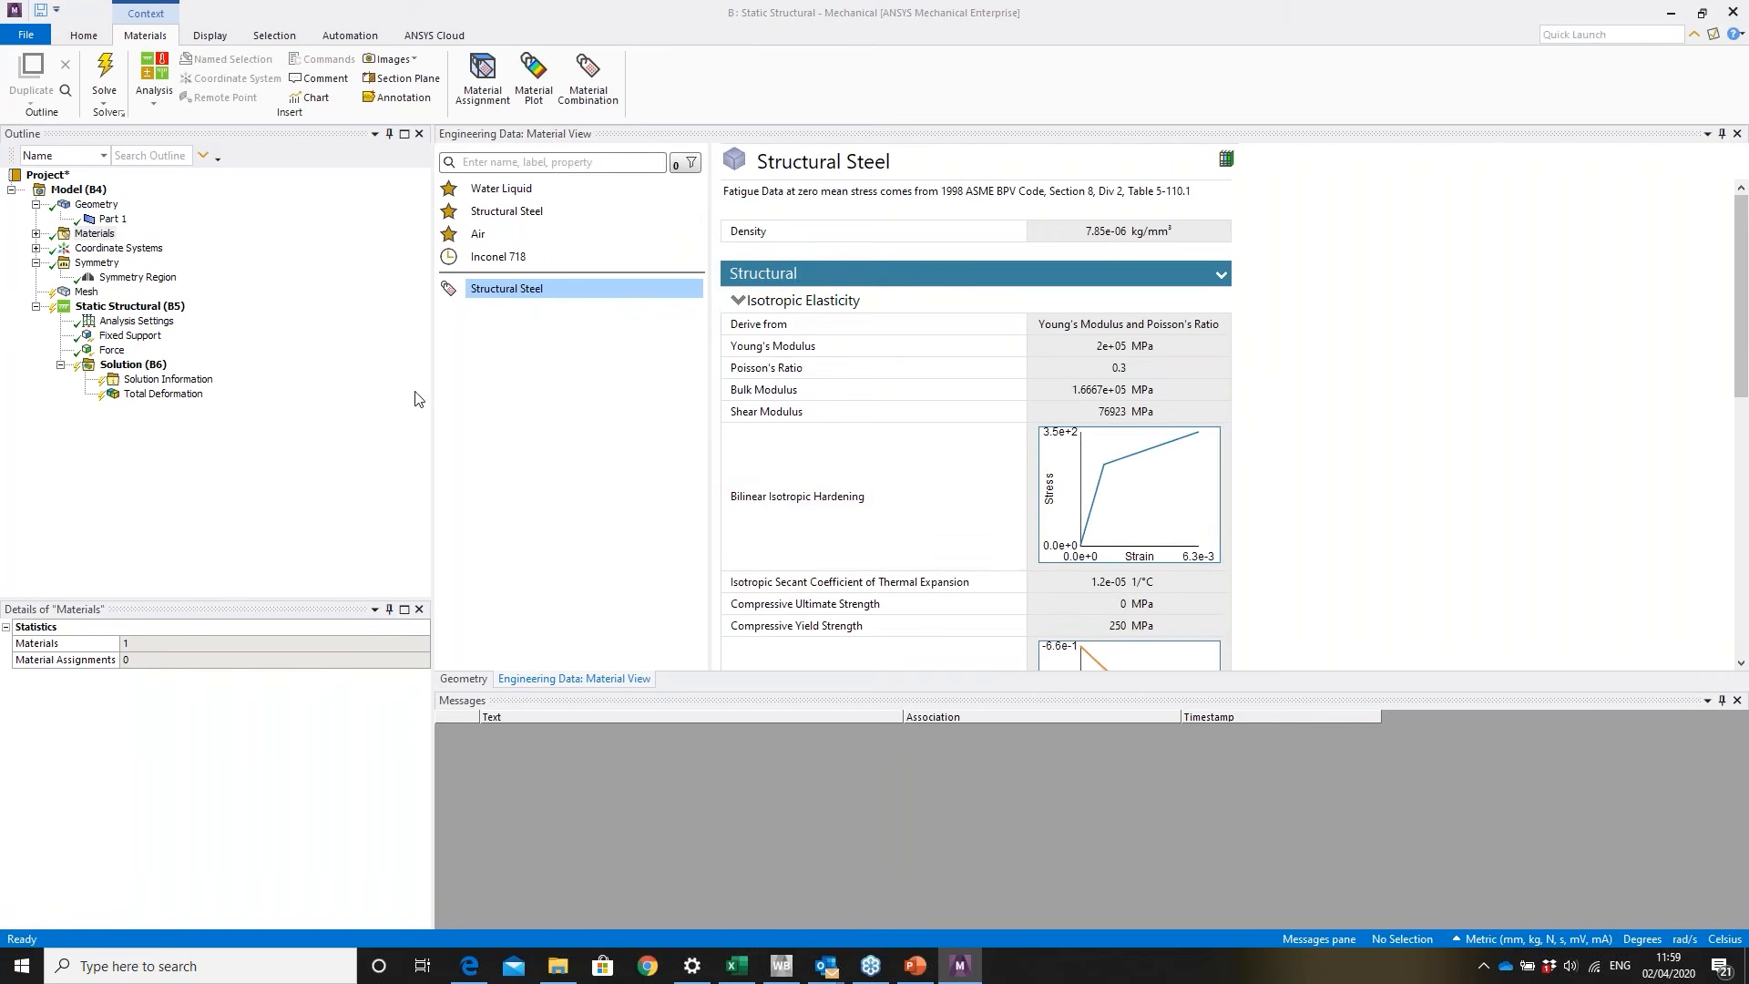
# - Check the material assignment of Part 1 and solve the static structural analysis
pyautogui.click(105, 220)
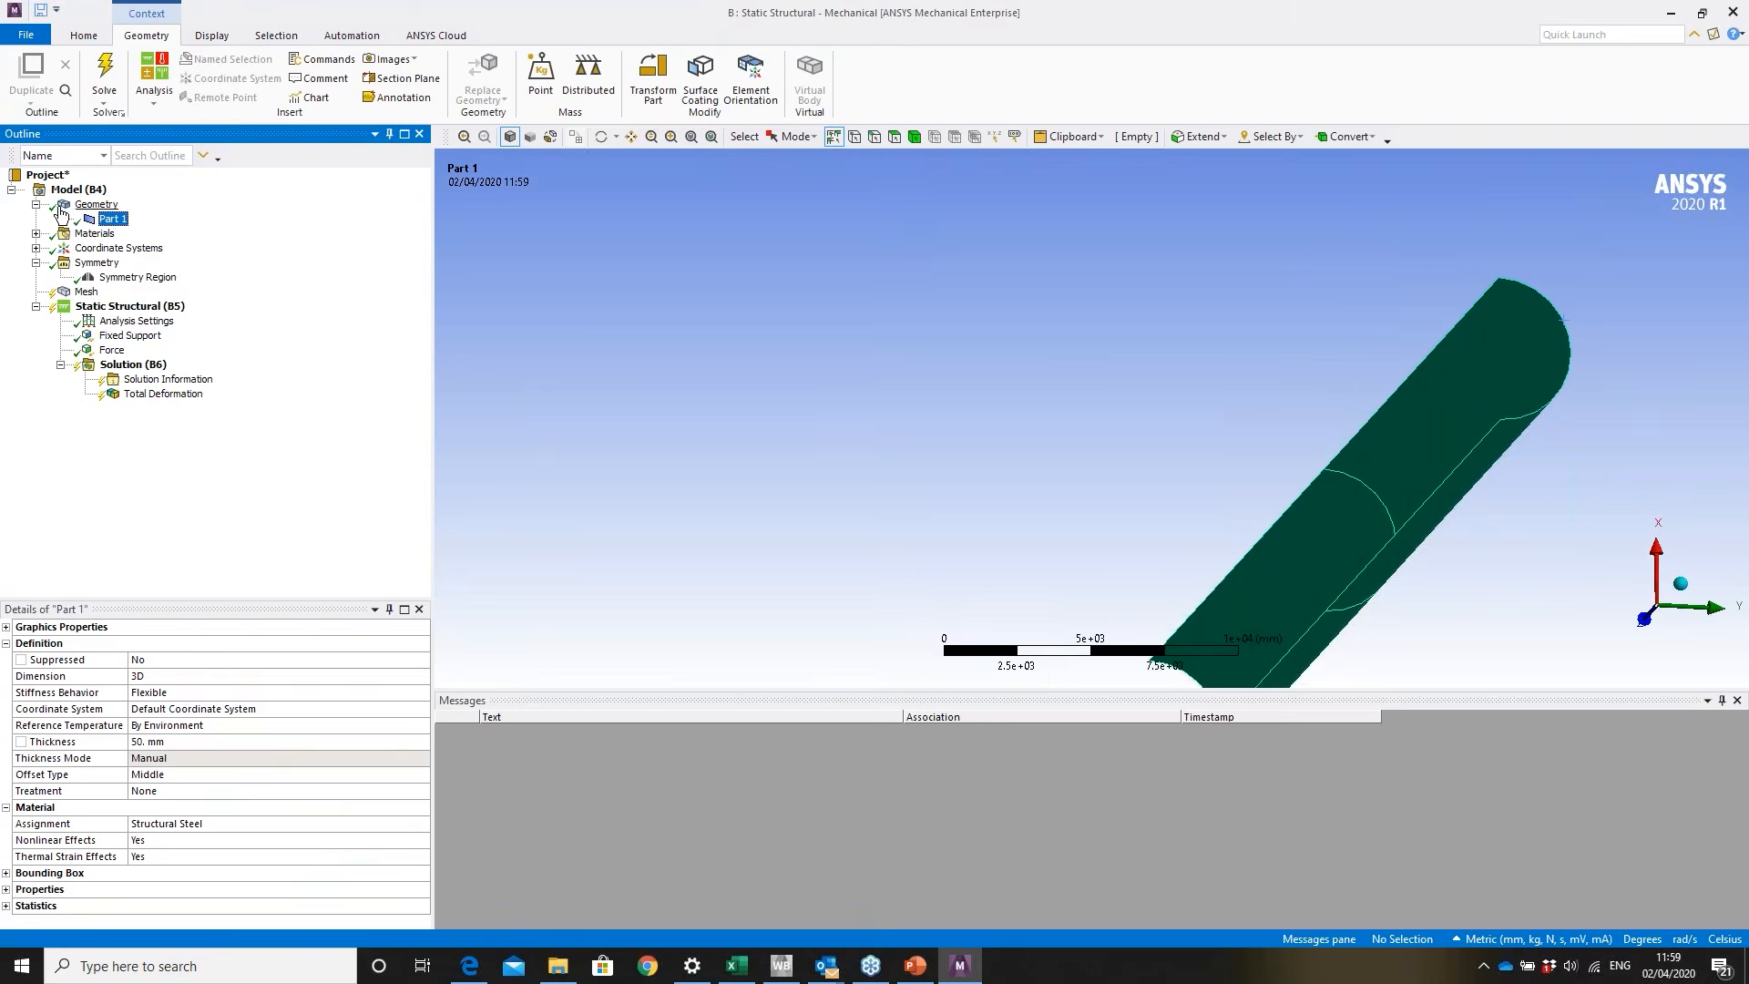
pyautogui.click(123, 308)
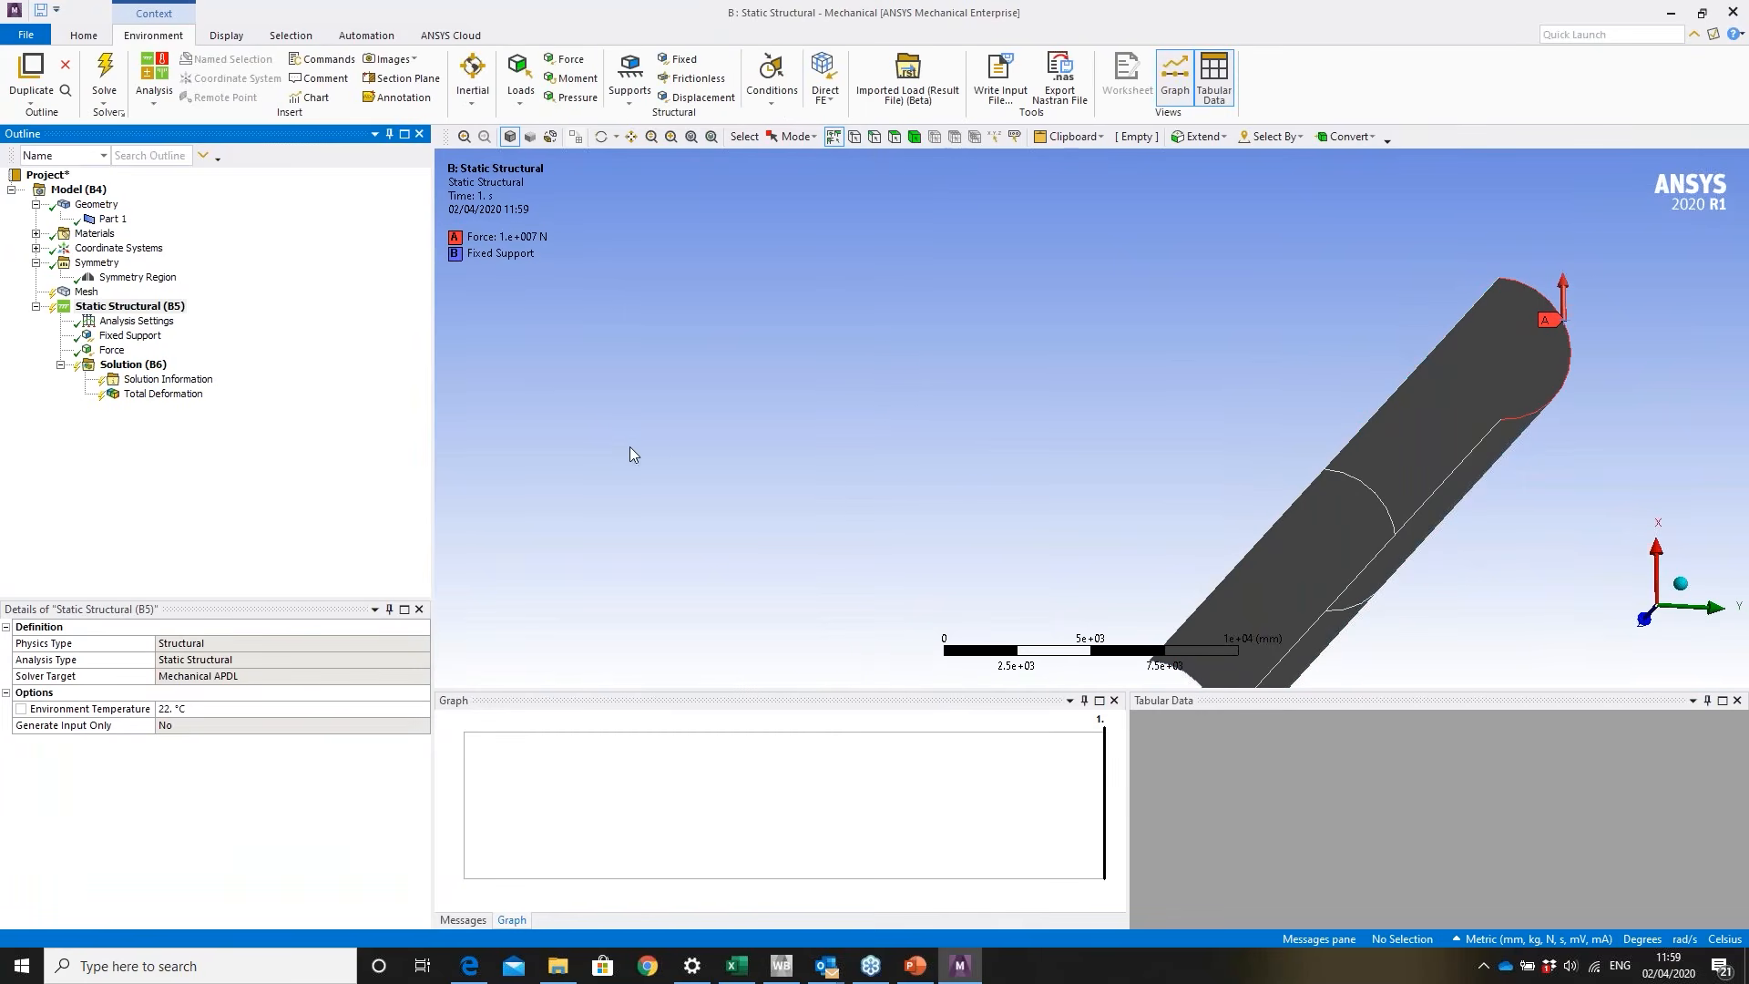
pyautogui.click(105, 72)
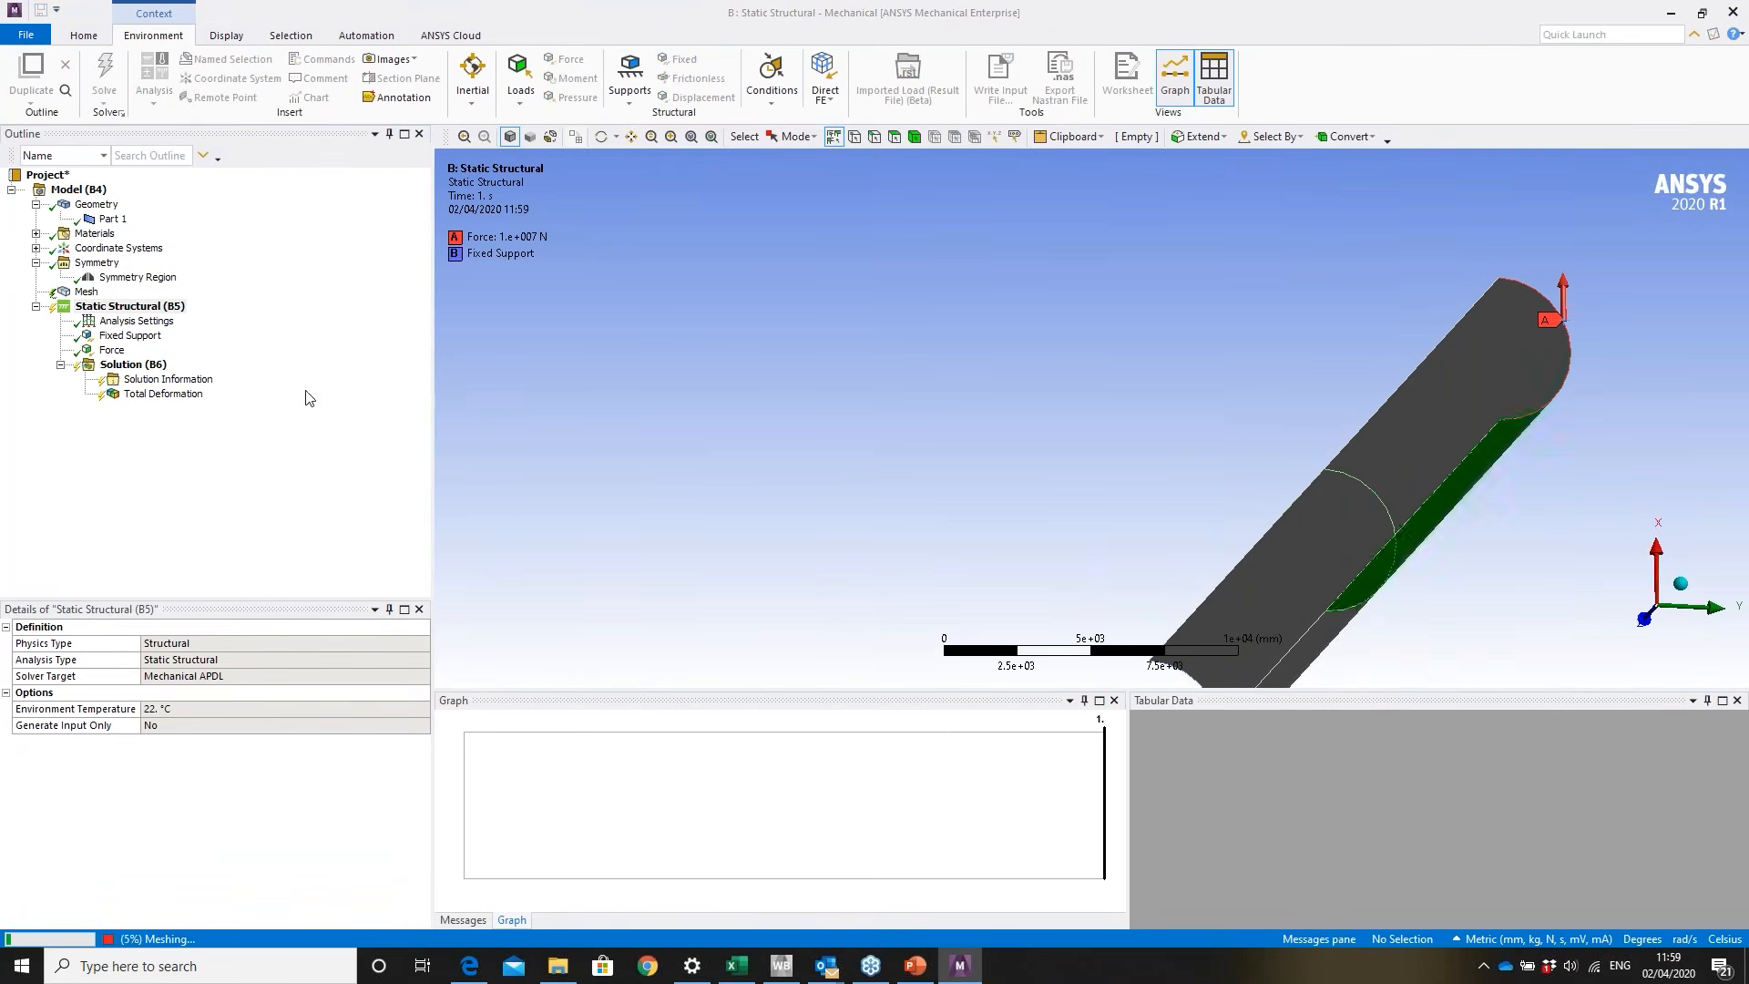
# - Set the Solution Output to Force Convergence to monitor the running solve, and stop the solution process
pyautogui.click(186, 382)
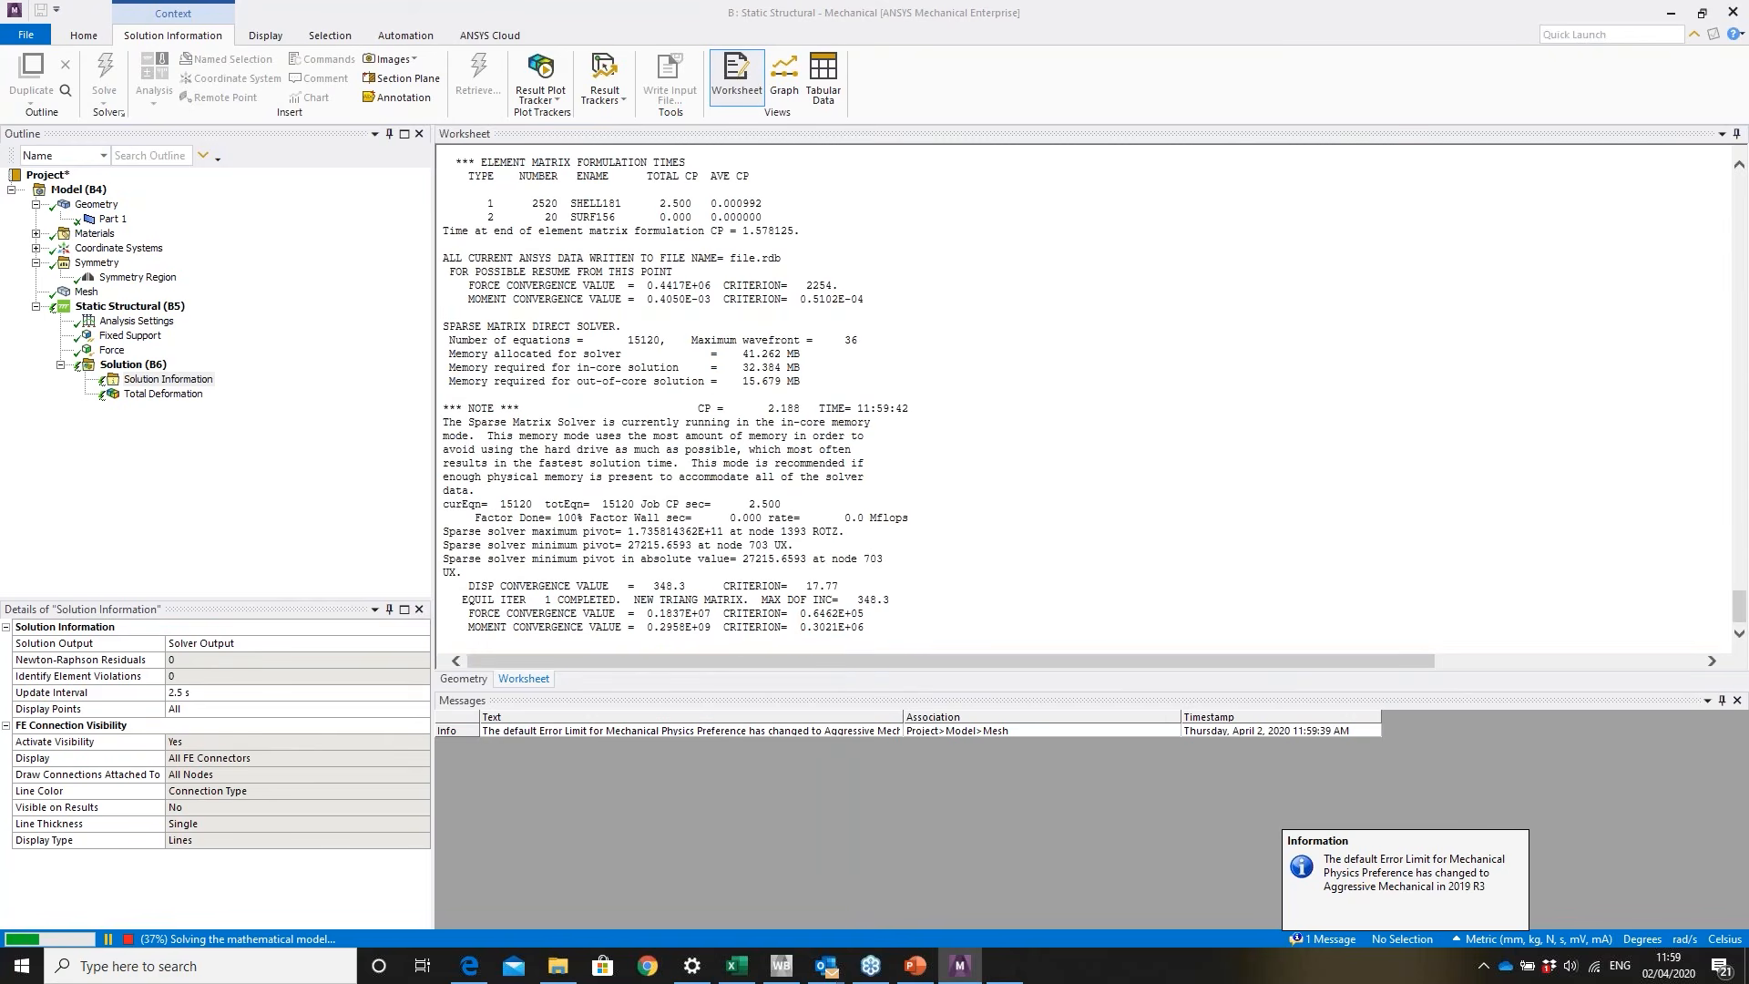
pyautogui.click(383, 644)
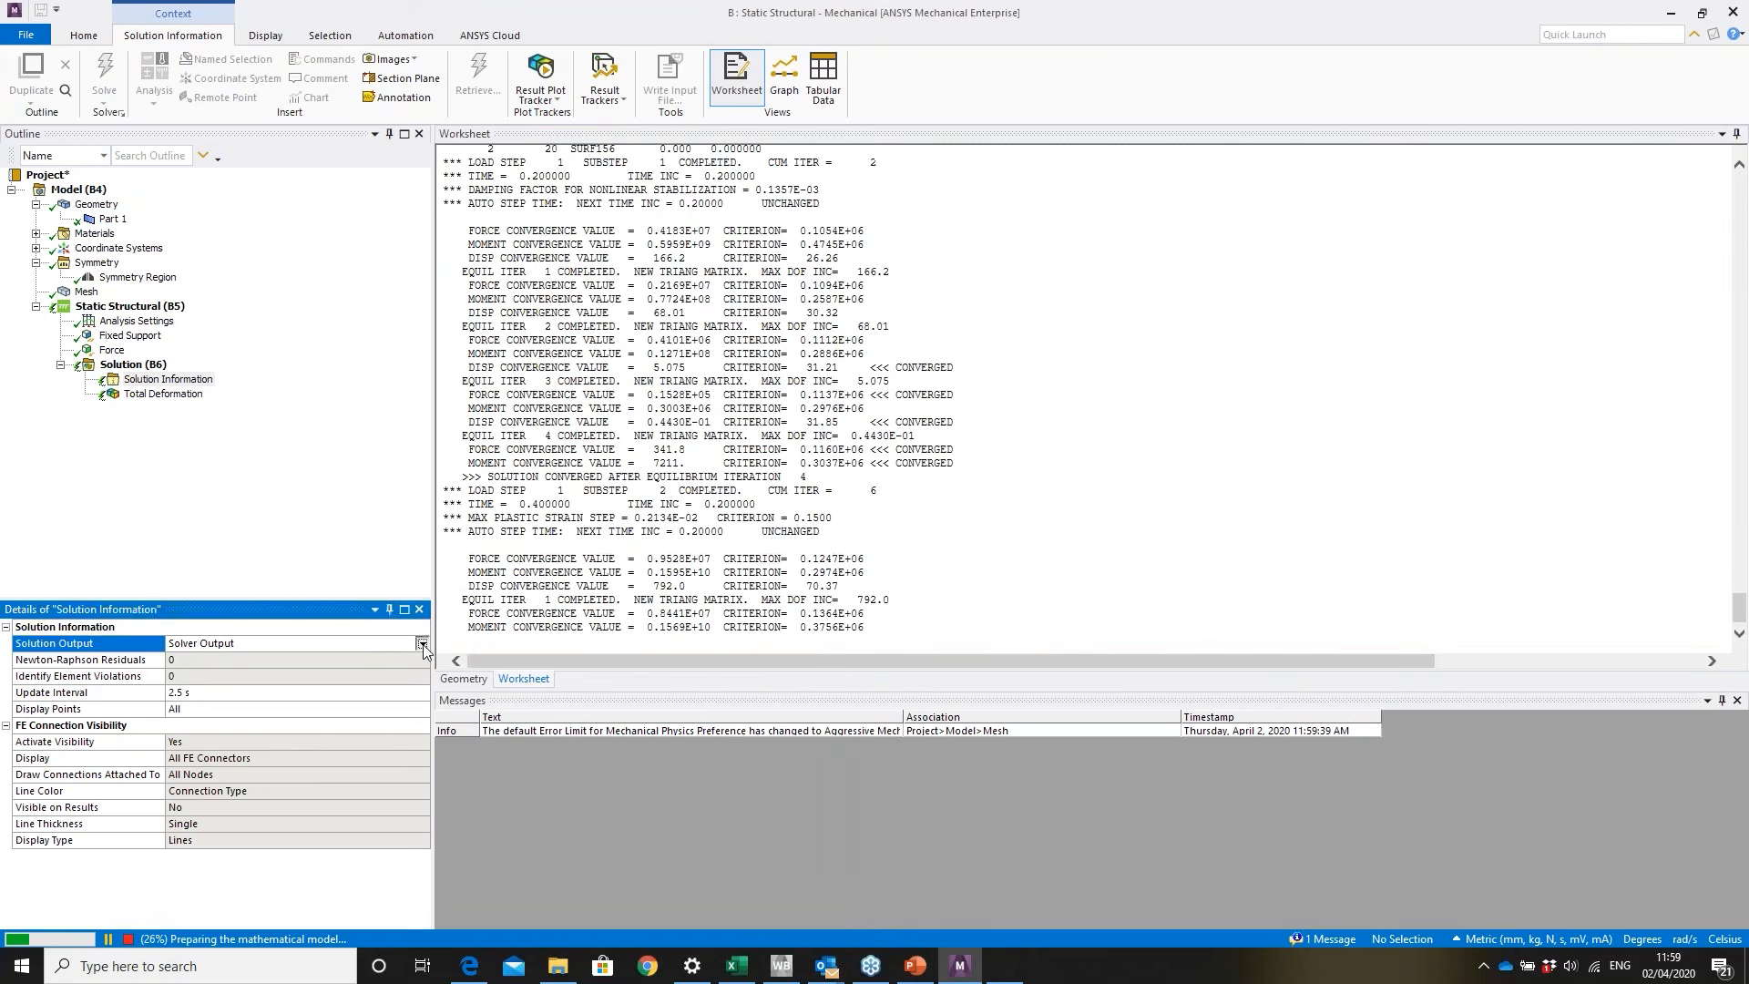
pyautogui.click(383, 644)
pyautogui.click(381, 670)
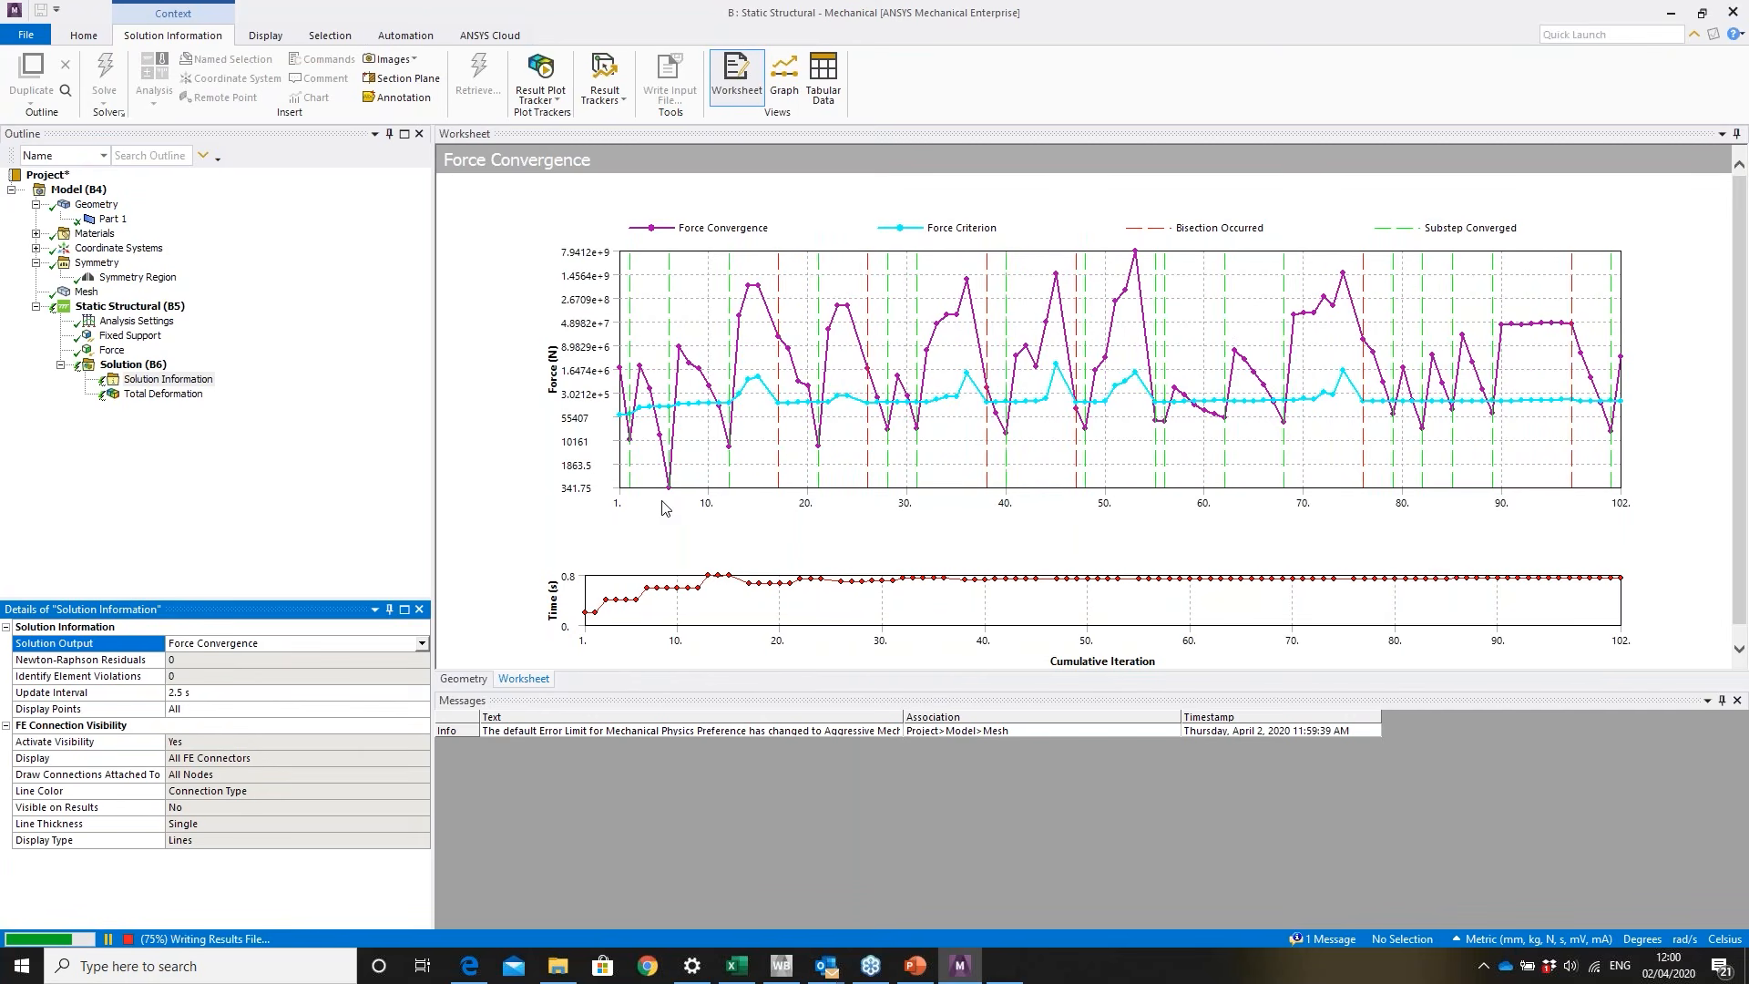
pyautogui.click(168, 379)
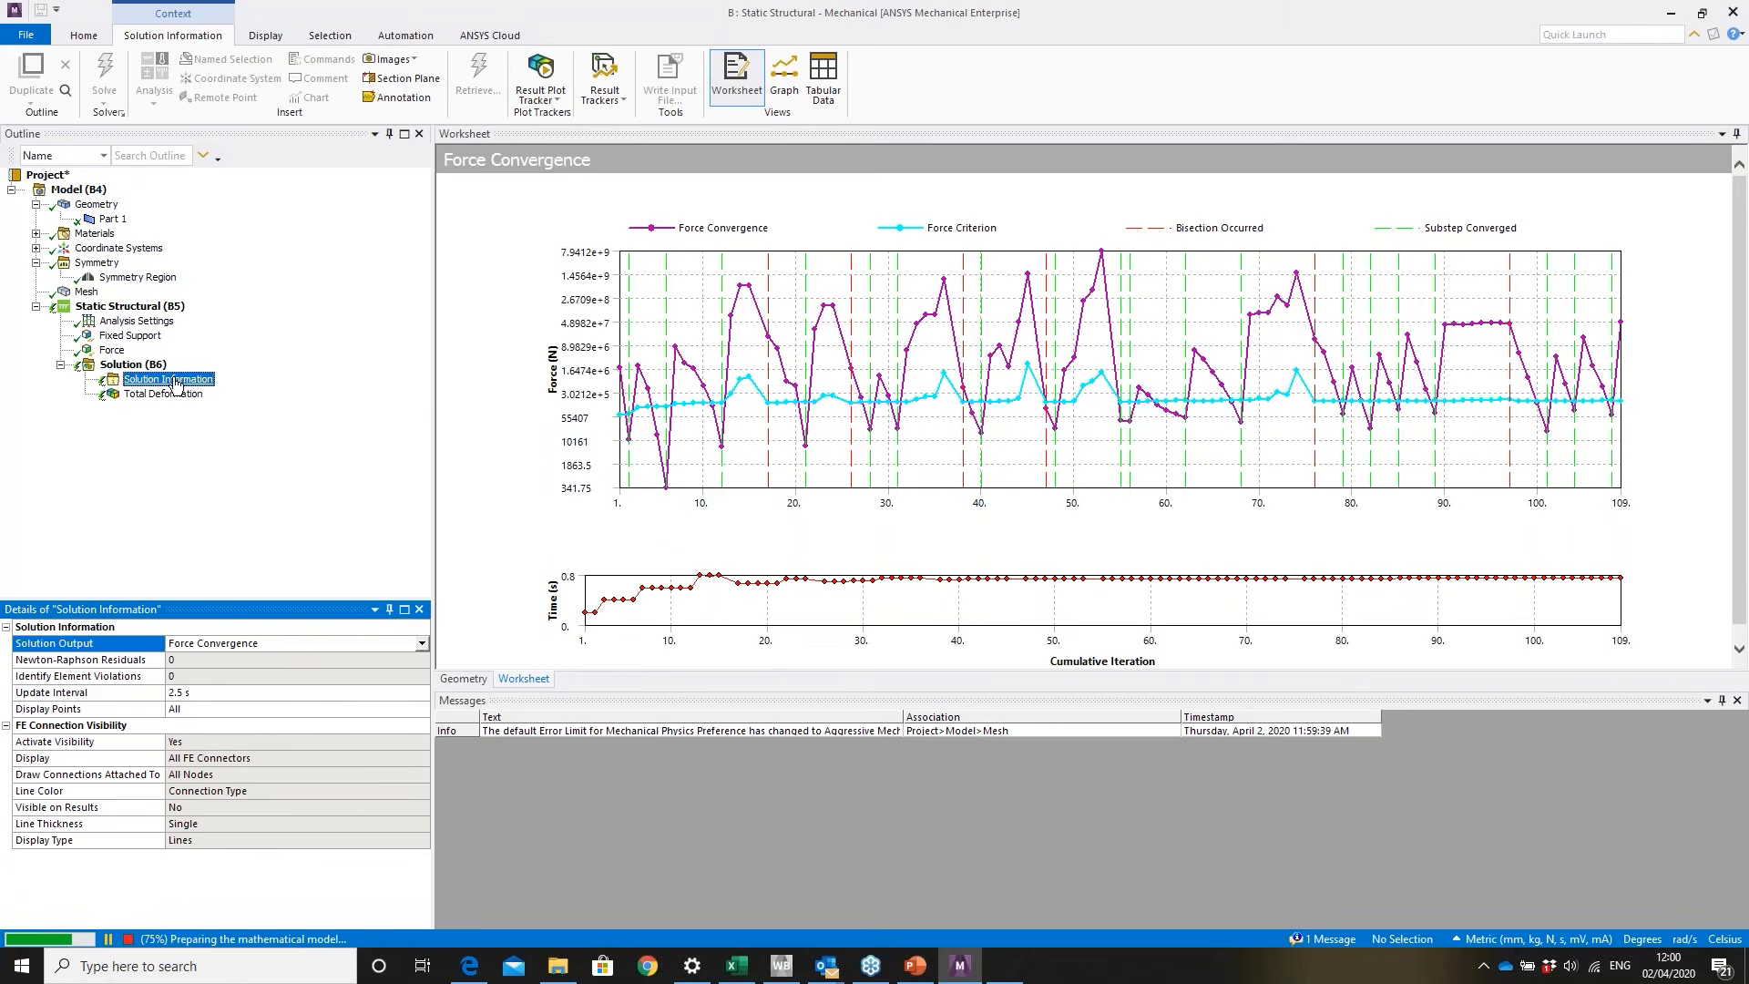
pyautogui.click(133, 944)
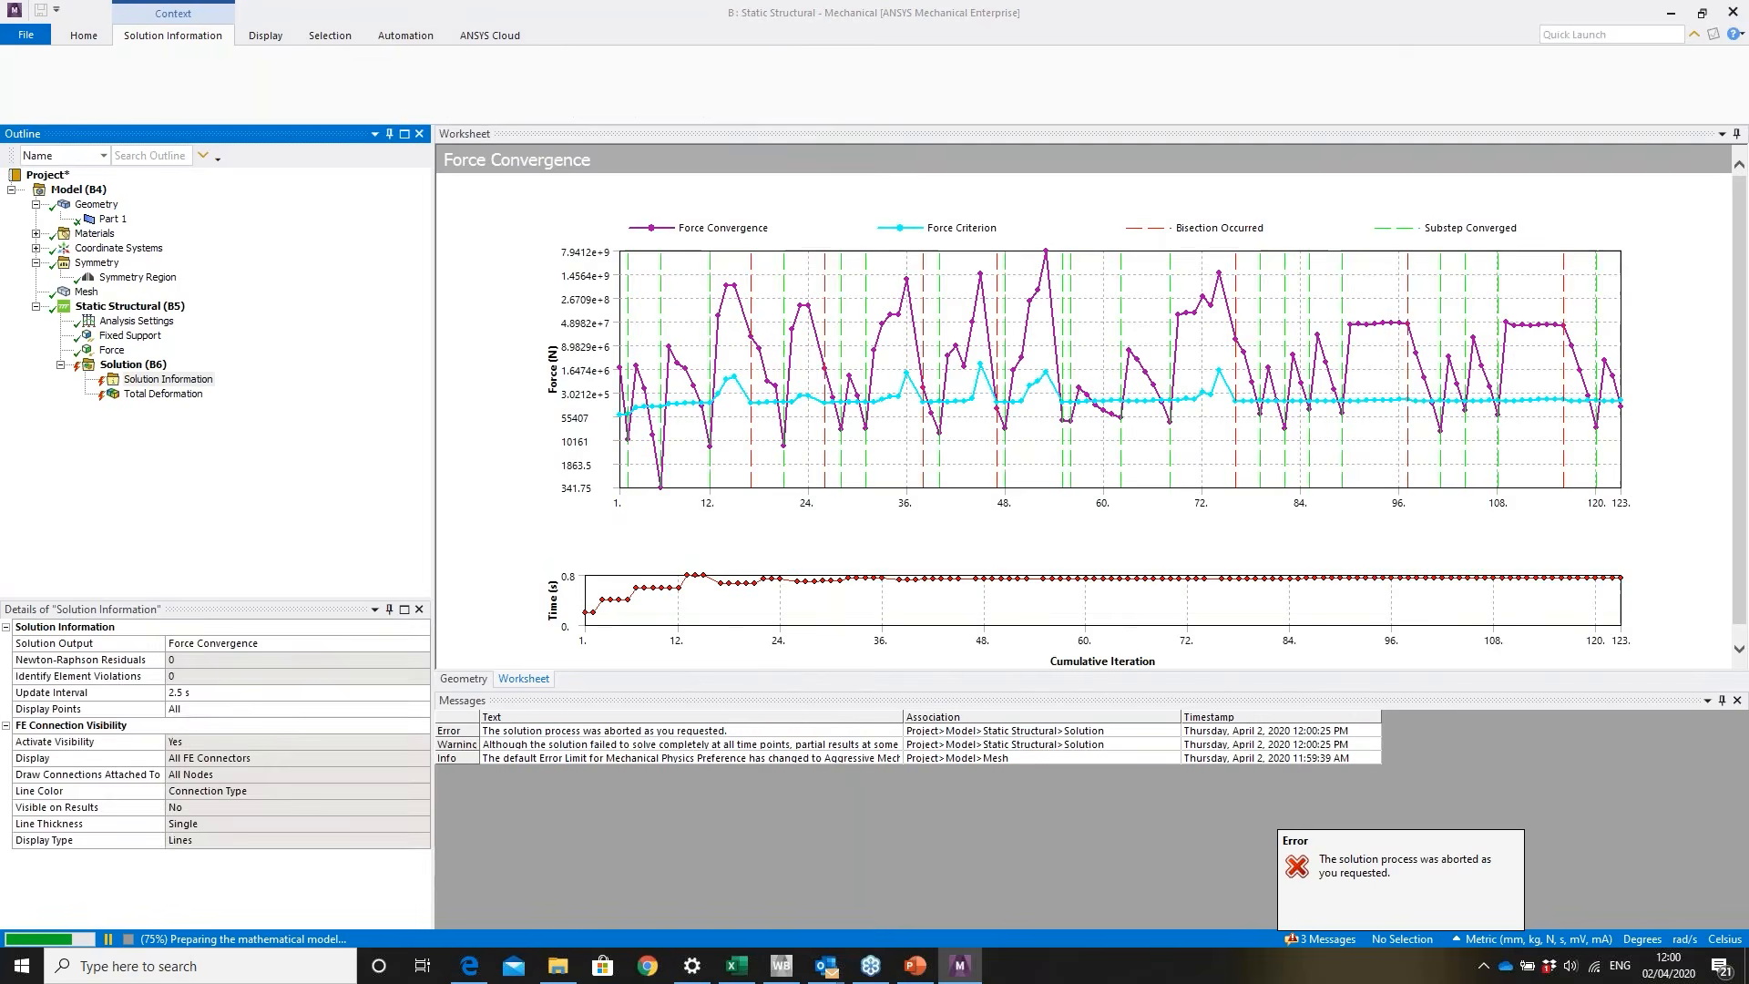
# - Review the part, Structural Steel material, symmetry region, mesh, fixed support and force on the shell to check the model setup
pyautogui.click(112, 219)
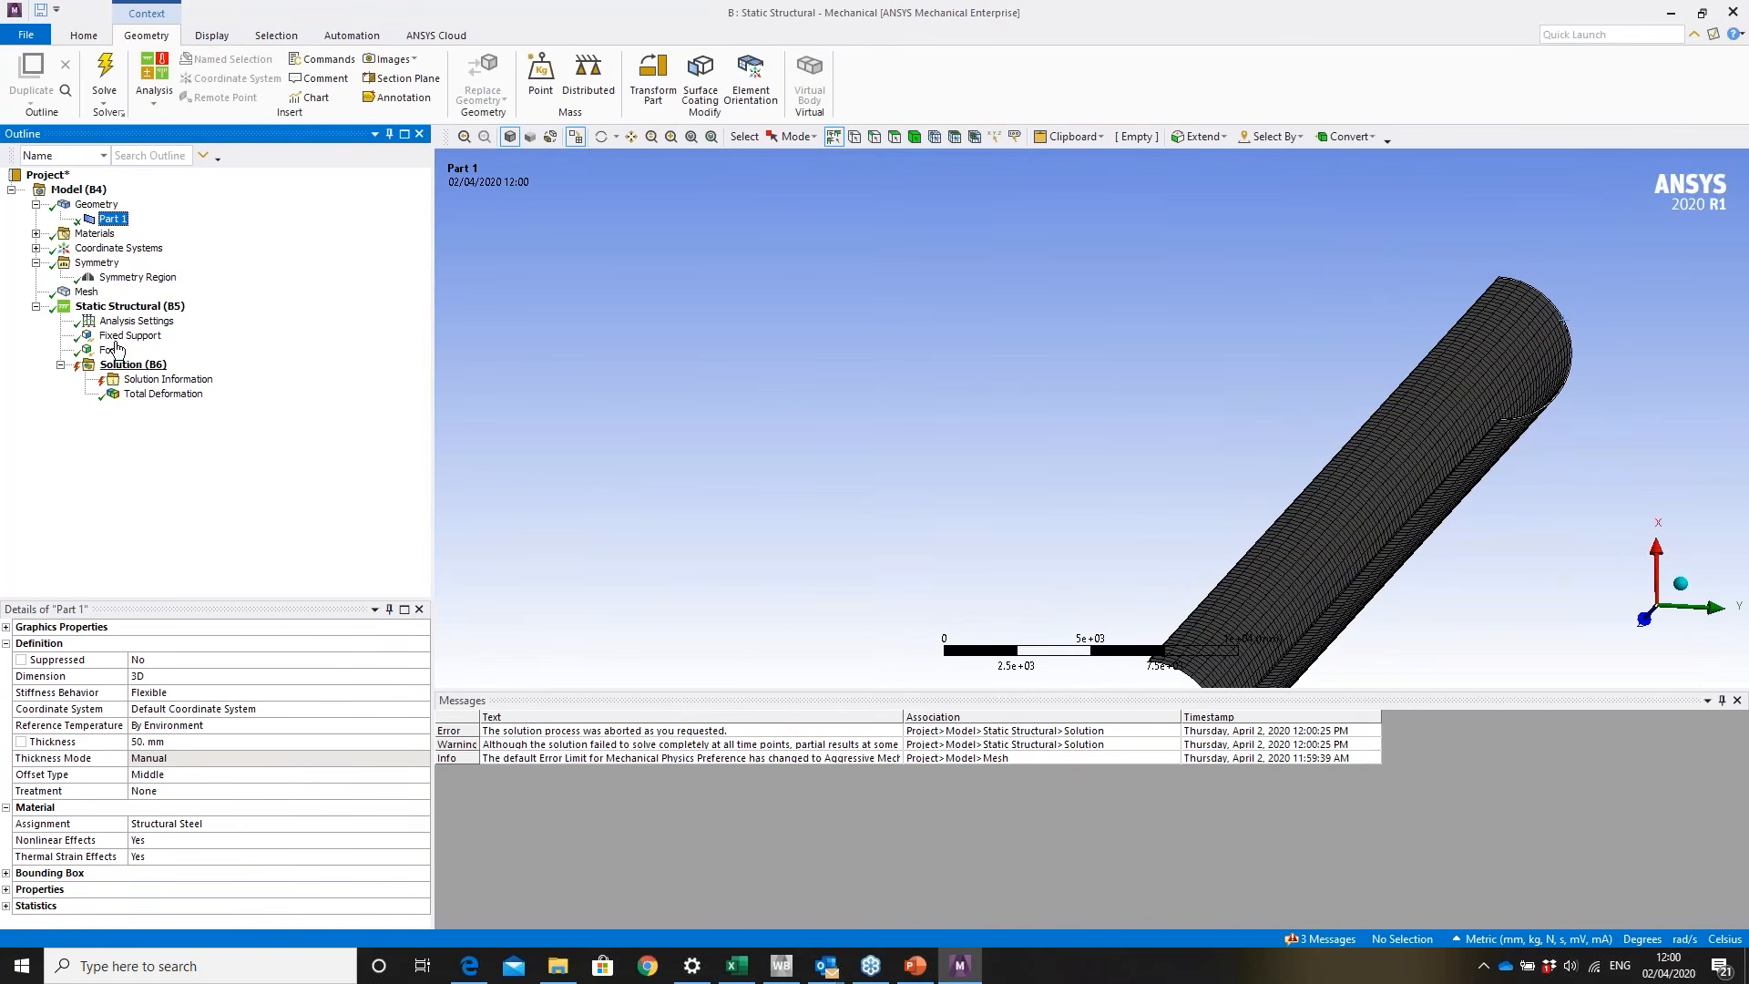
pyautogui.click(36, 233)
pyautogui.click(116, 254)
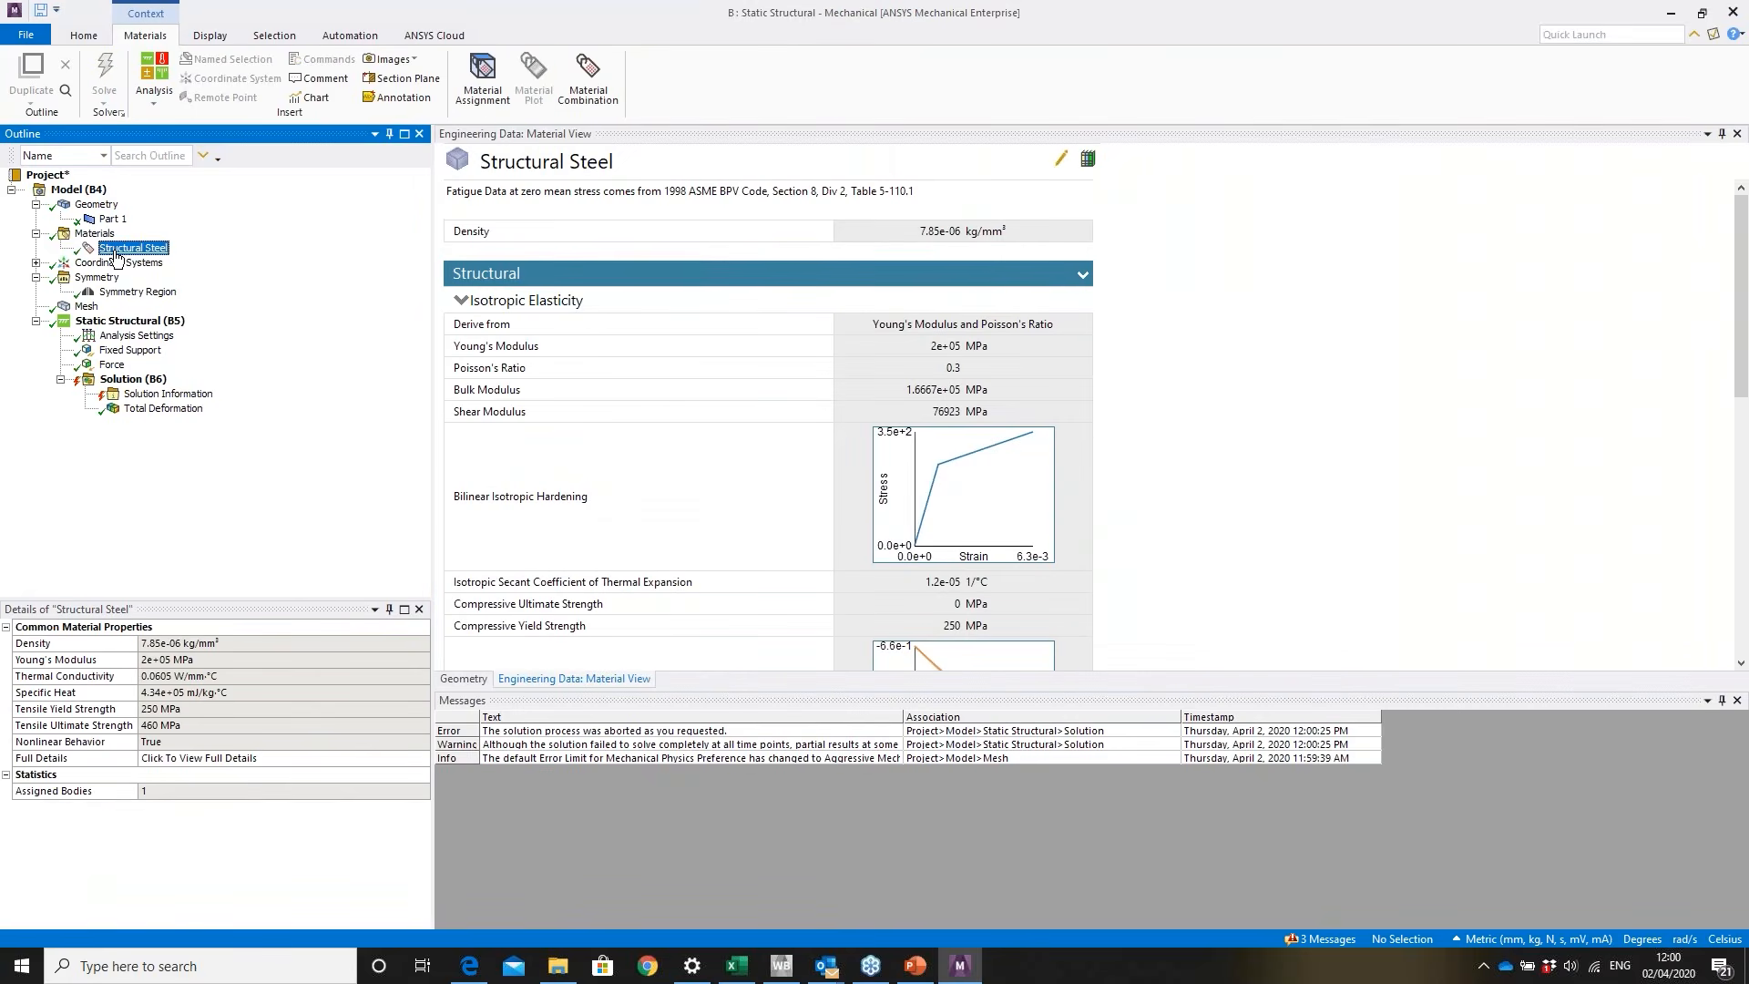
pyautogui.click(128, 292)
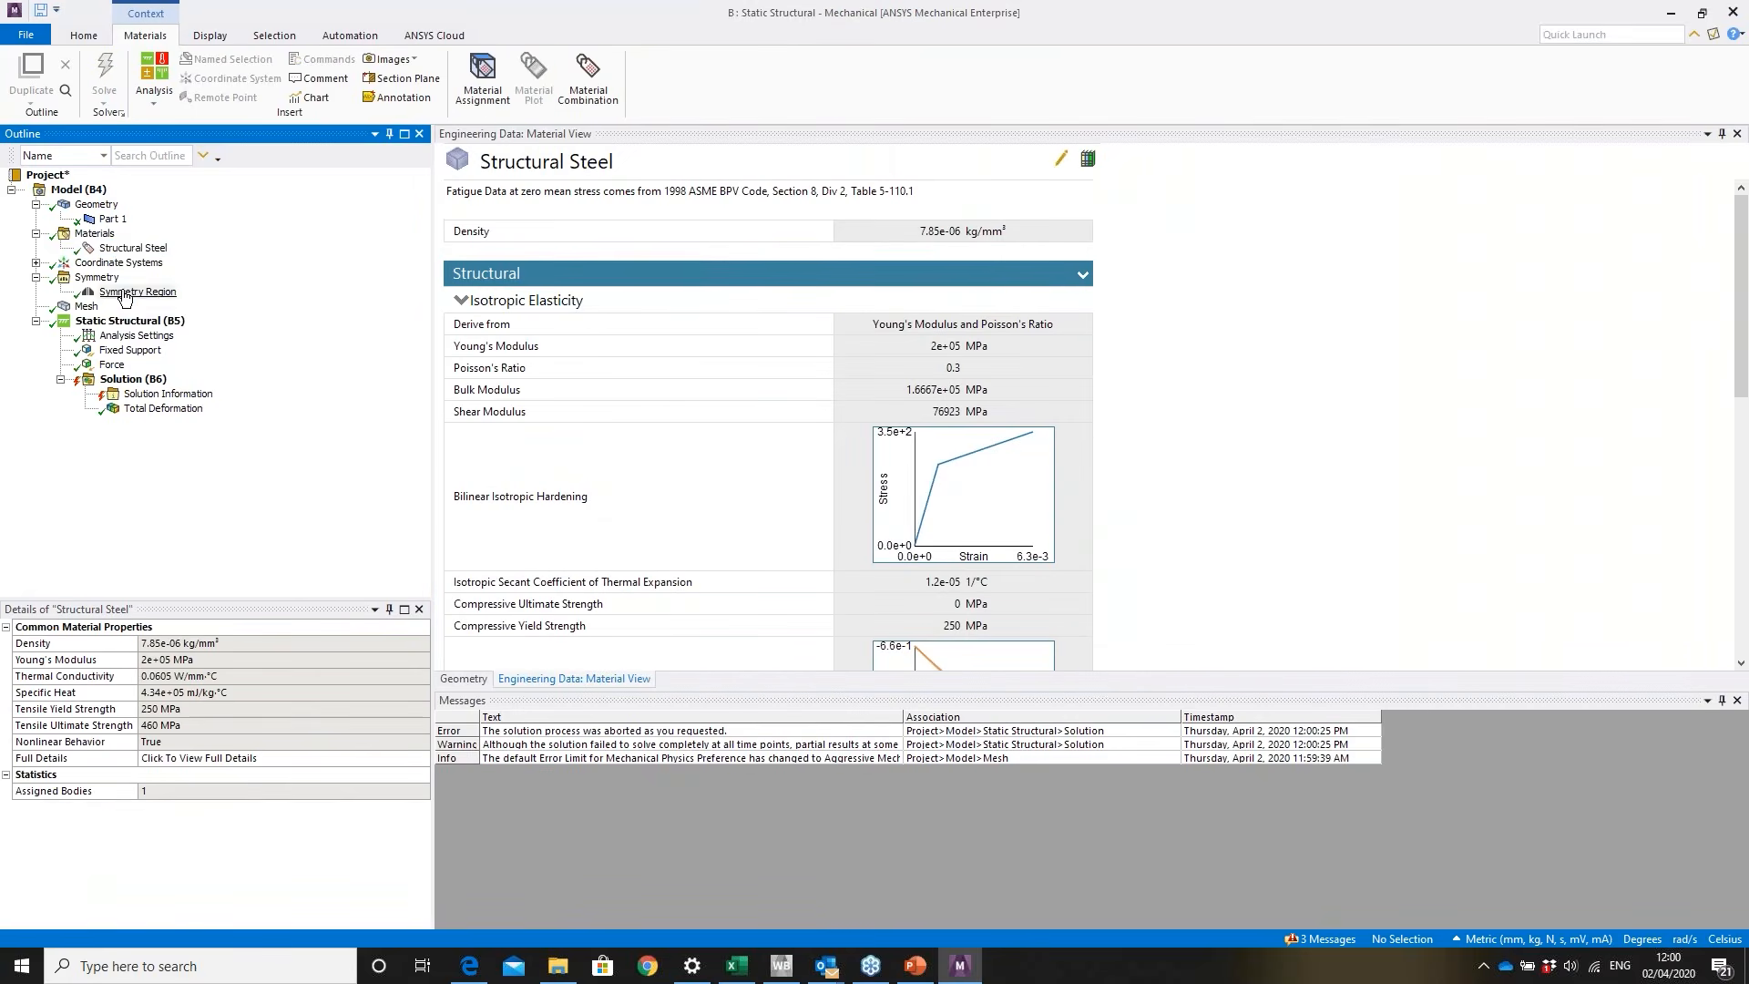
pyautogui.moveTo(1496, 461); pyautogui.dragTo(1357, 510, button='middle')
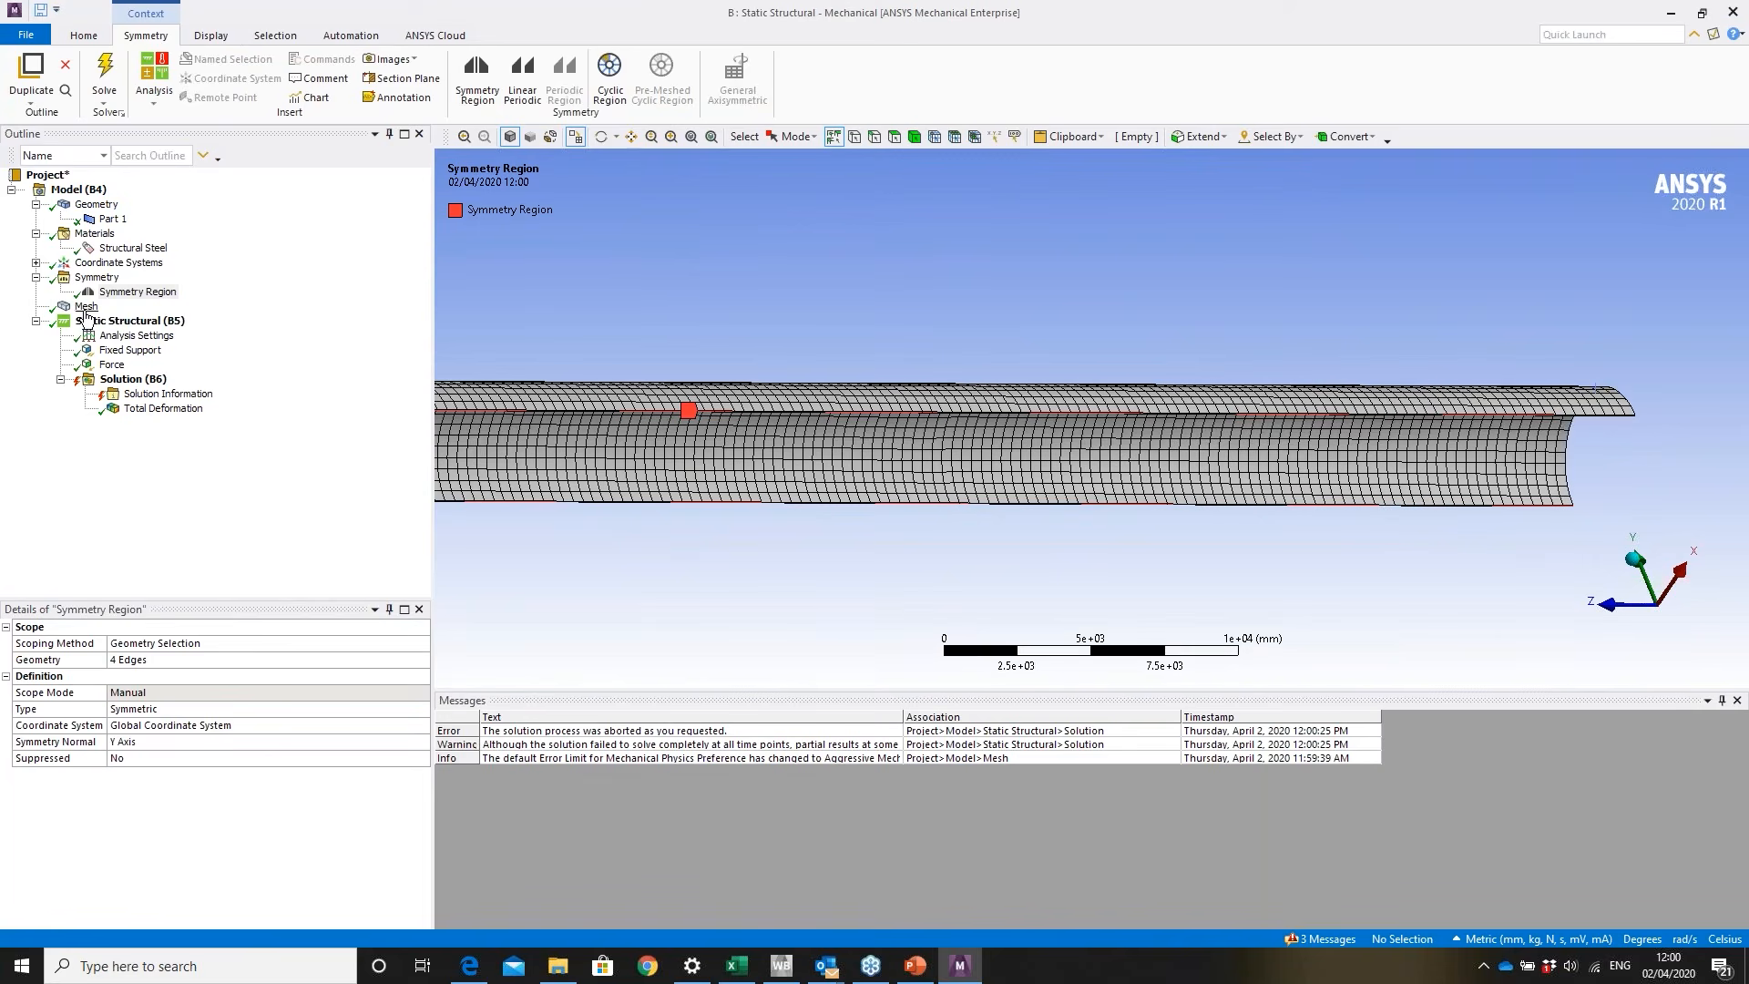
pyautogui.click(85, 308)
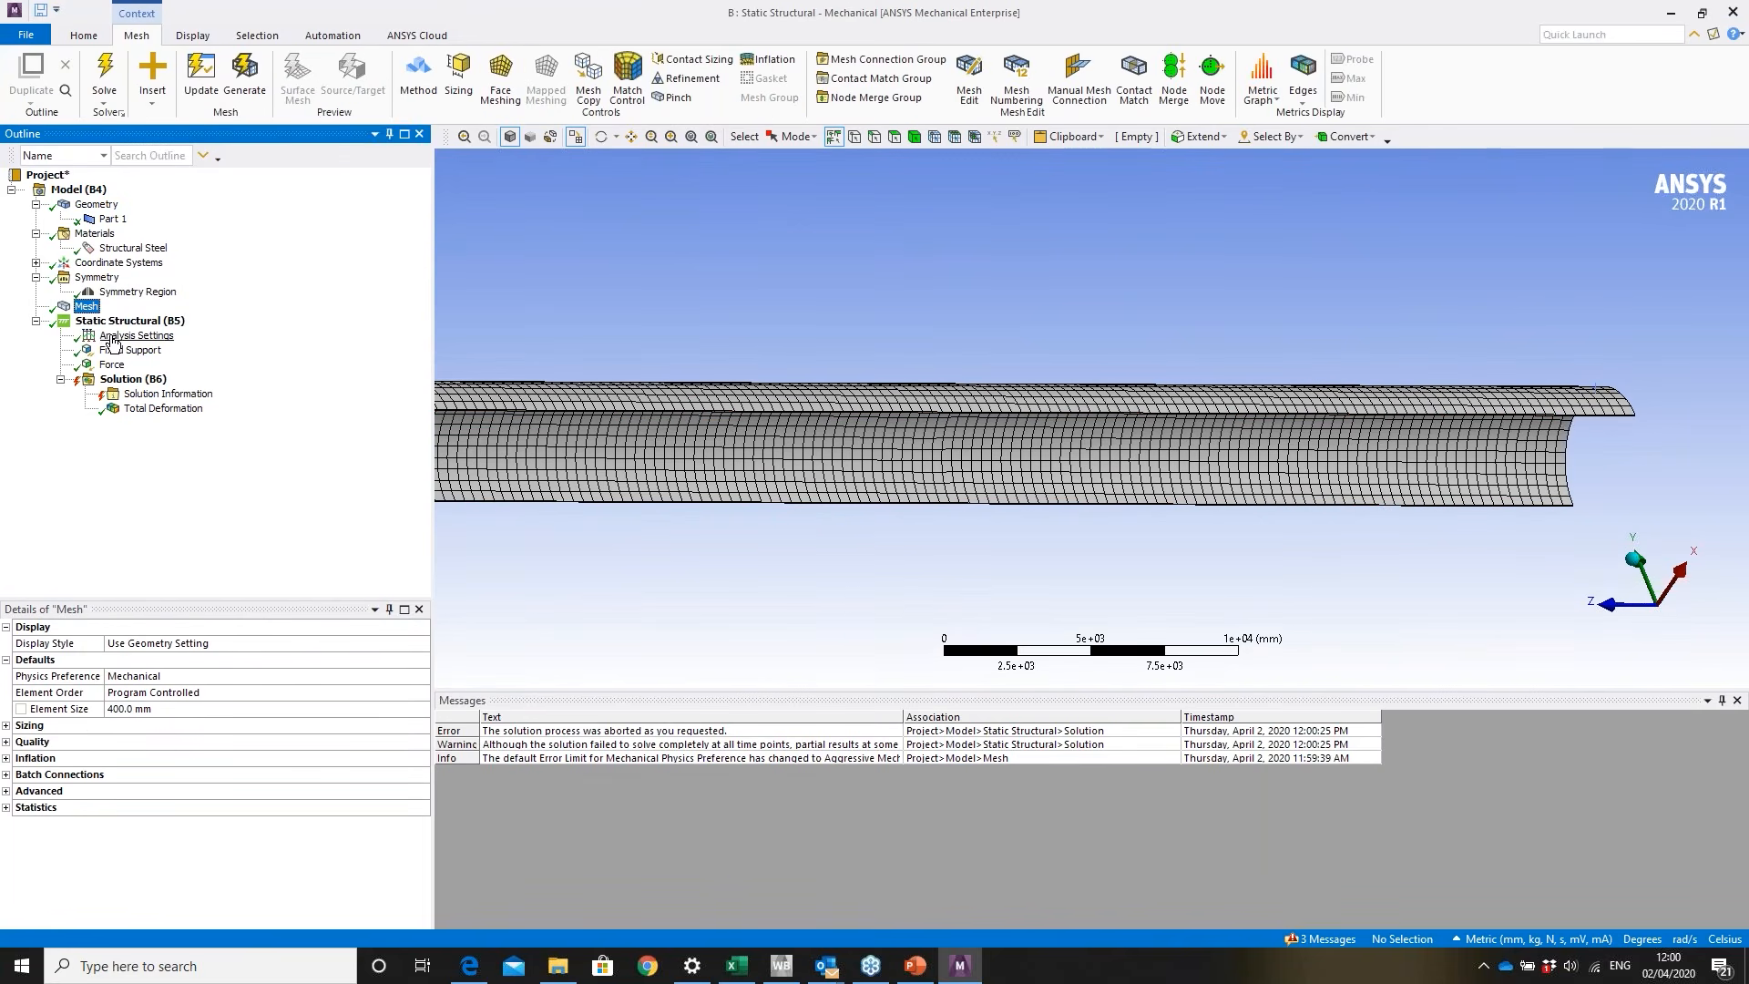
pyautogui.click(115, 351)
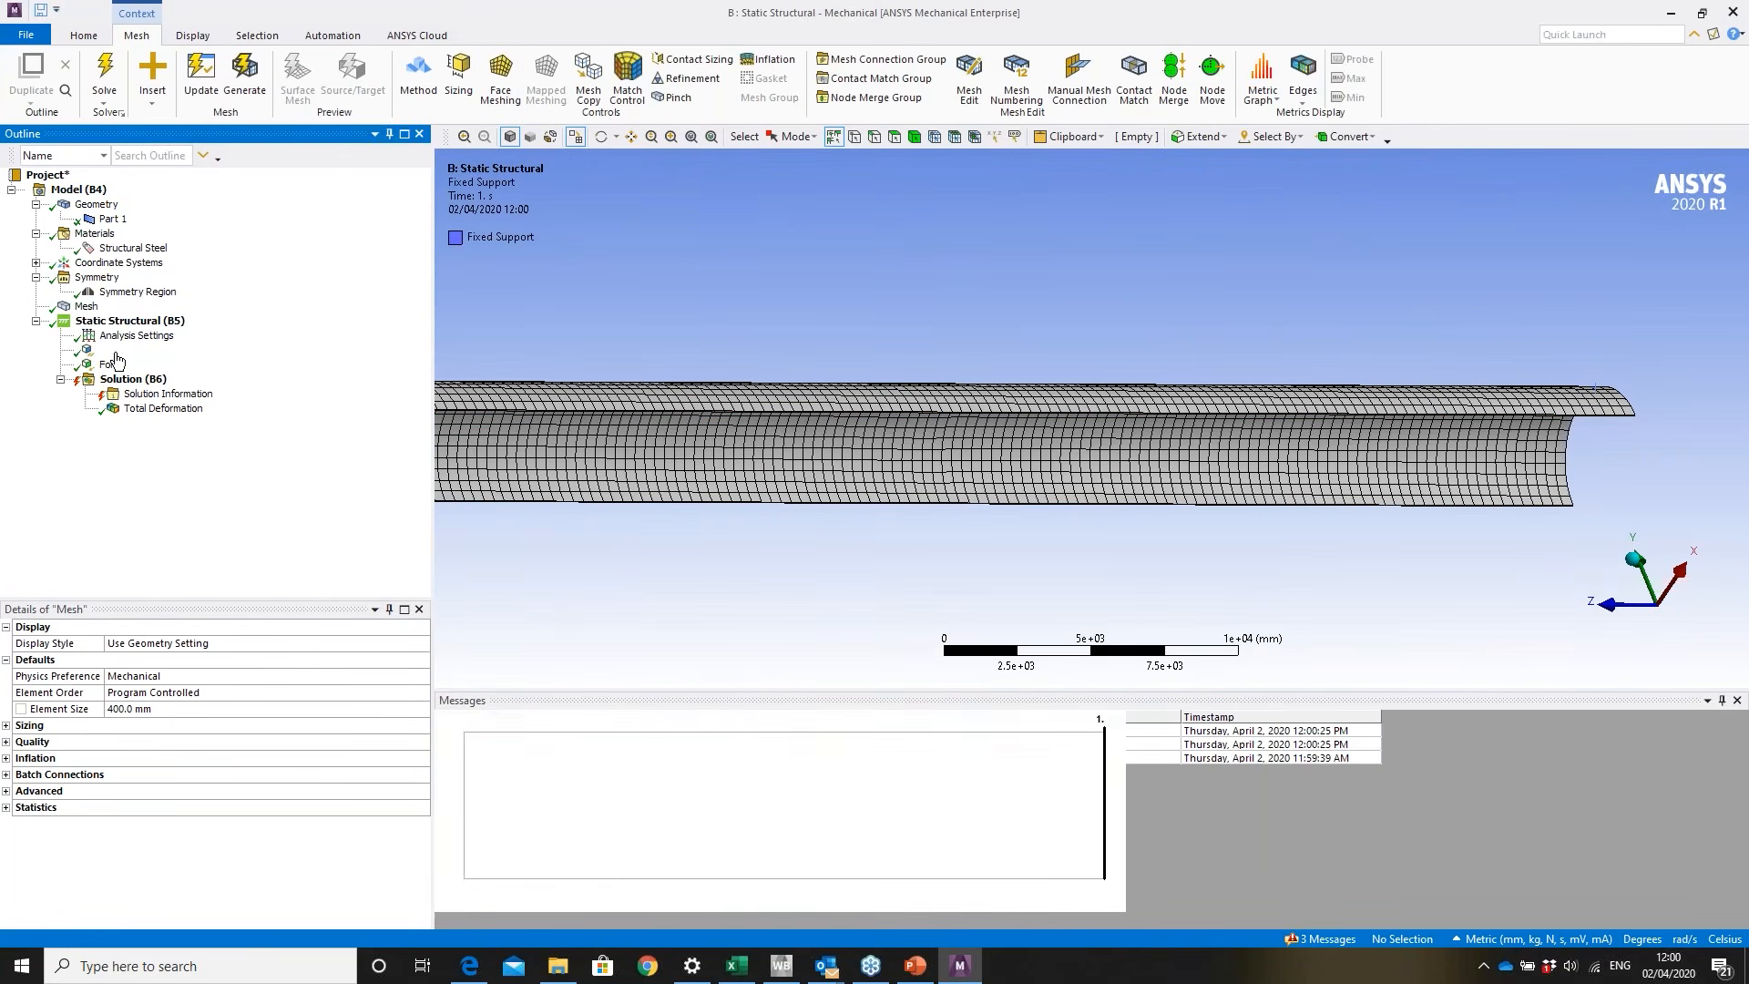
pyautogui.moveTo(746, 386)
pyautogui.mouseDown(button='middle')
pyautogui.moveTo(827, 410)
pyautogui.moveTo(820, 392)
pyautogui.moveTo(606, 405)
pyautogui.mouseUp(button='middle')
pyautogui.scroll(-3, 820, 396)
pyautogui.click(115, 366)
pyautogui.moveTo(1198, 281); pyautogui.dragTo(1002, 315, button='middle')
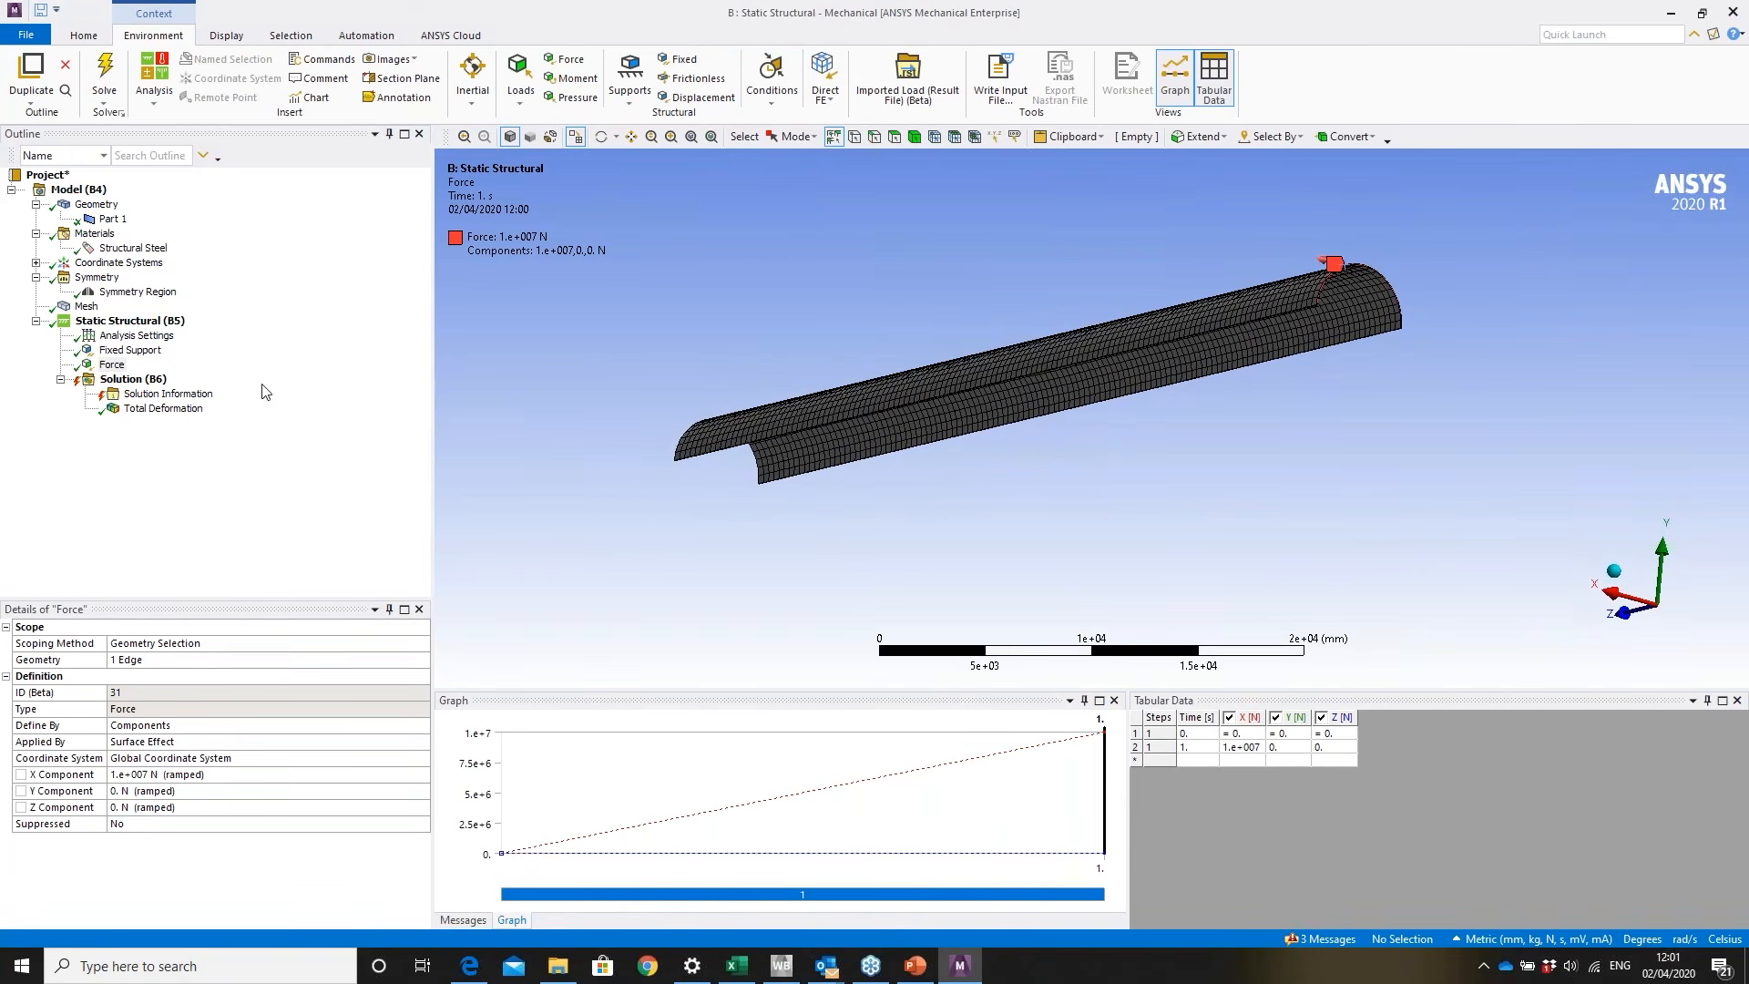
# - Review the analysis settings, including the nonlinear stabilization options
pyautogui.click(136, 335)
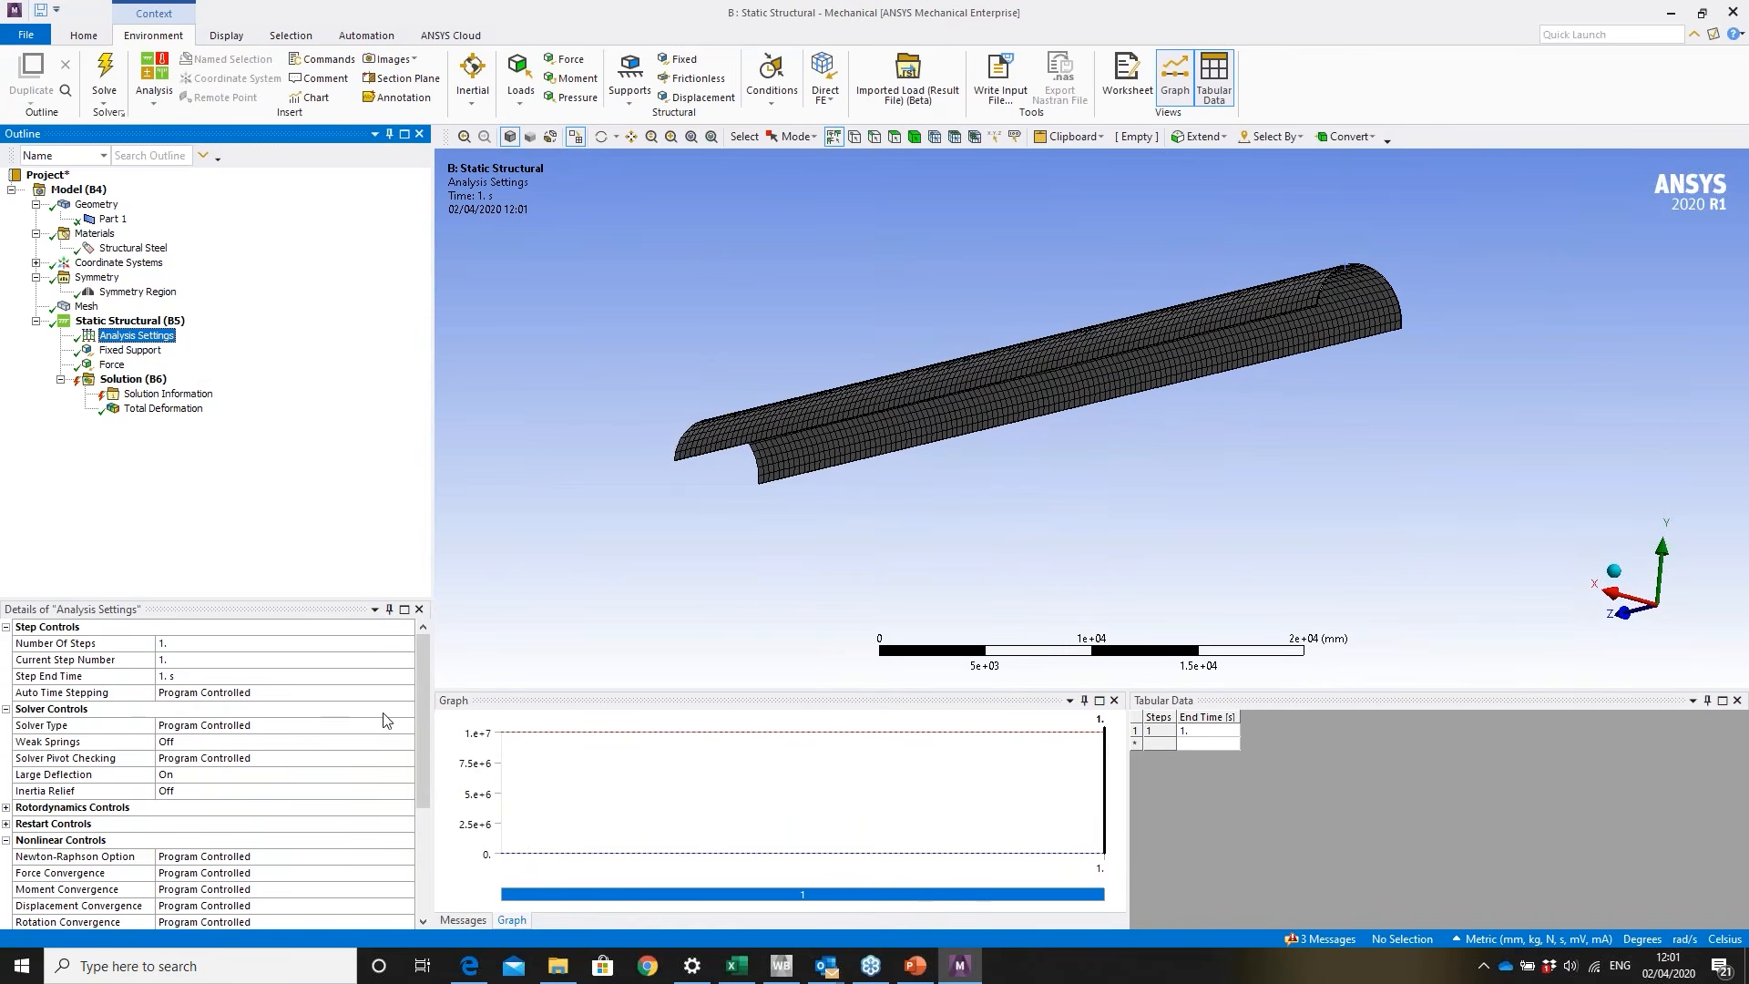
pyautogui.click(423, 699)
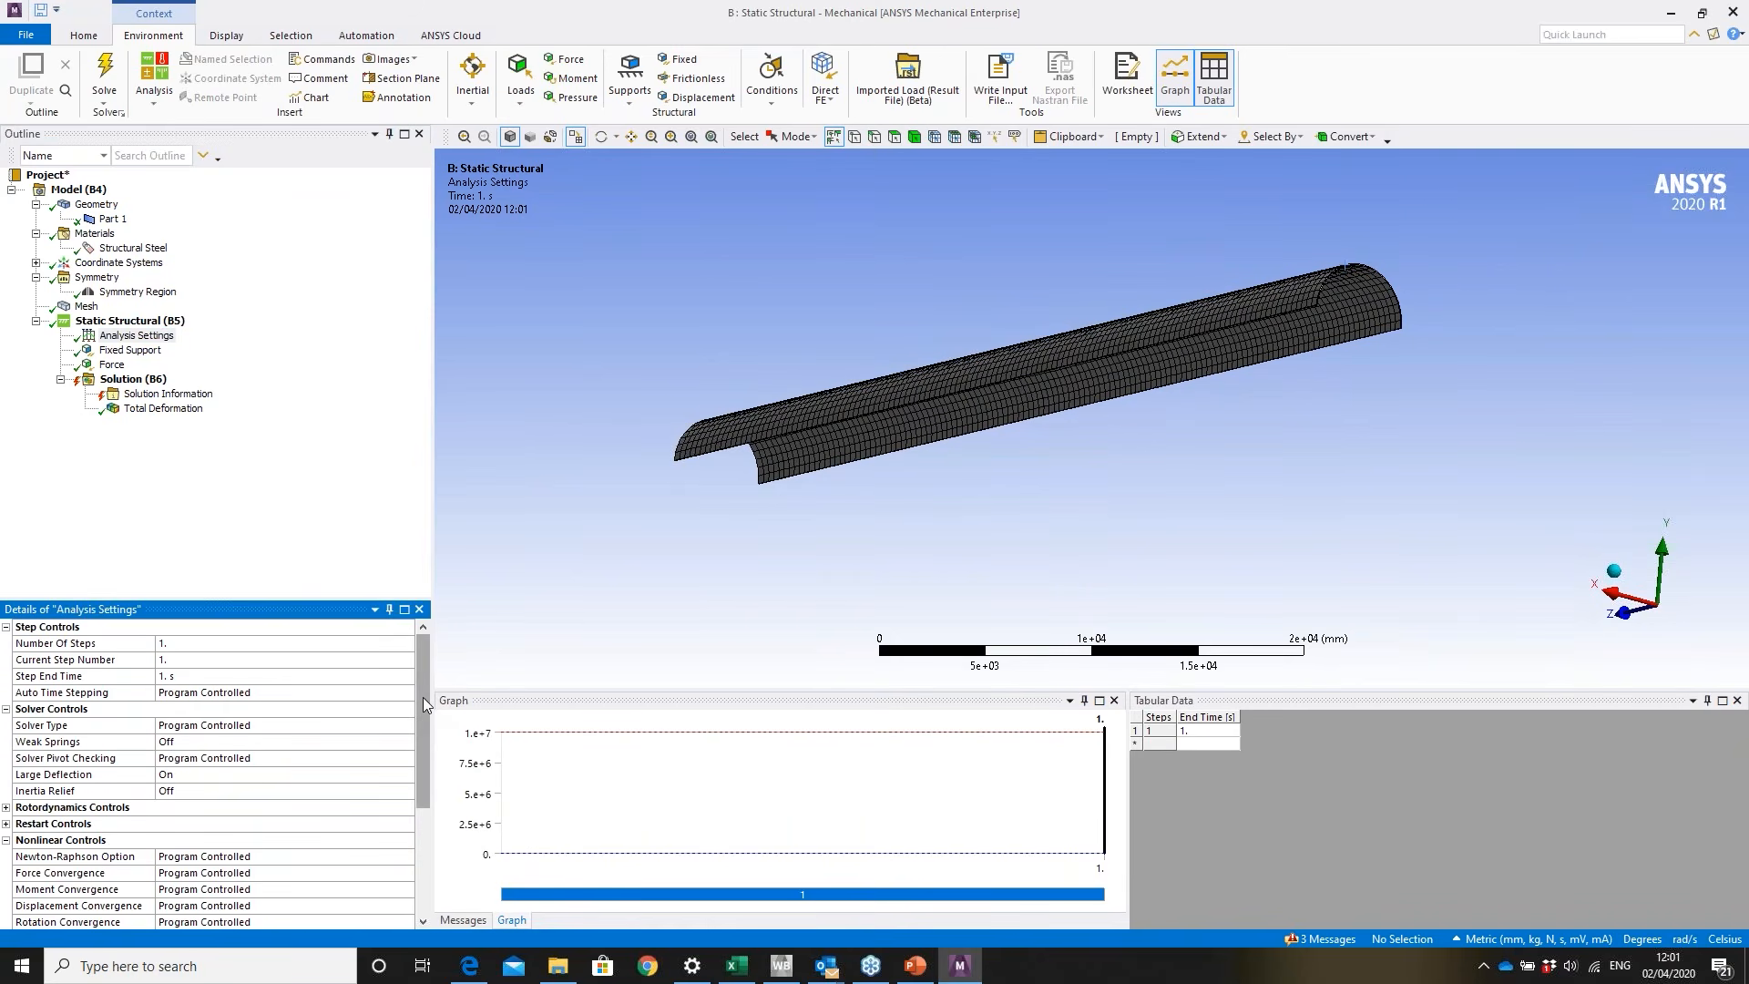
pyautogui.moveTo(423, 697); pyautogui.dragTo(332, 813)
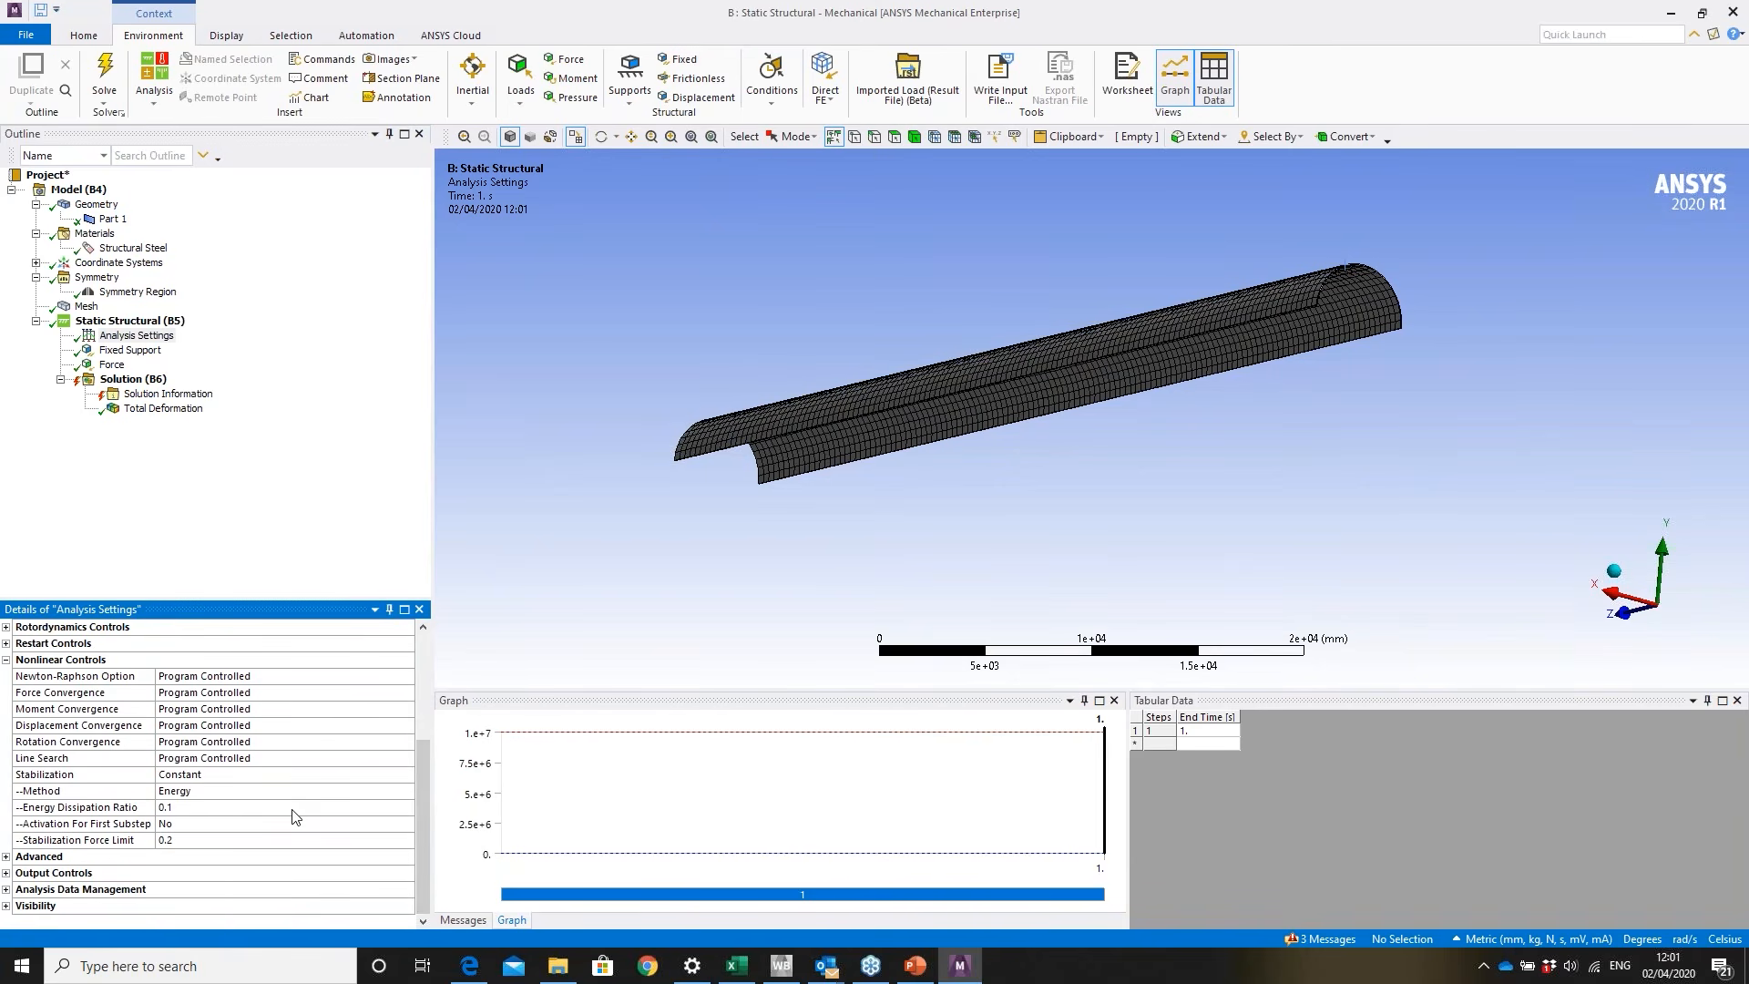
pyautogui.click(155, 336)
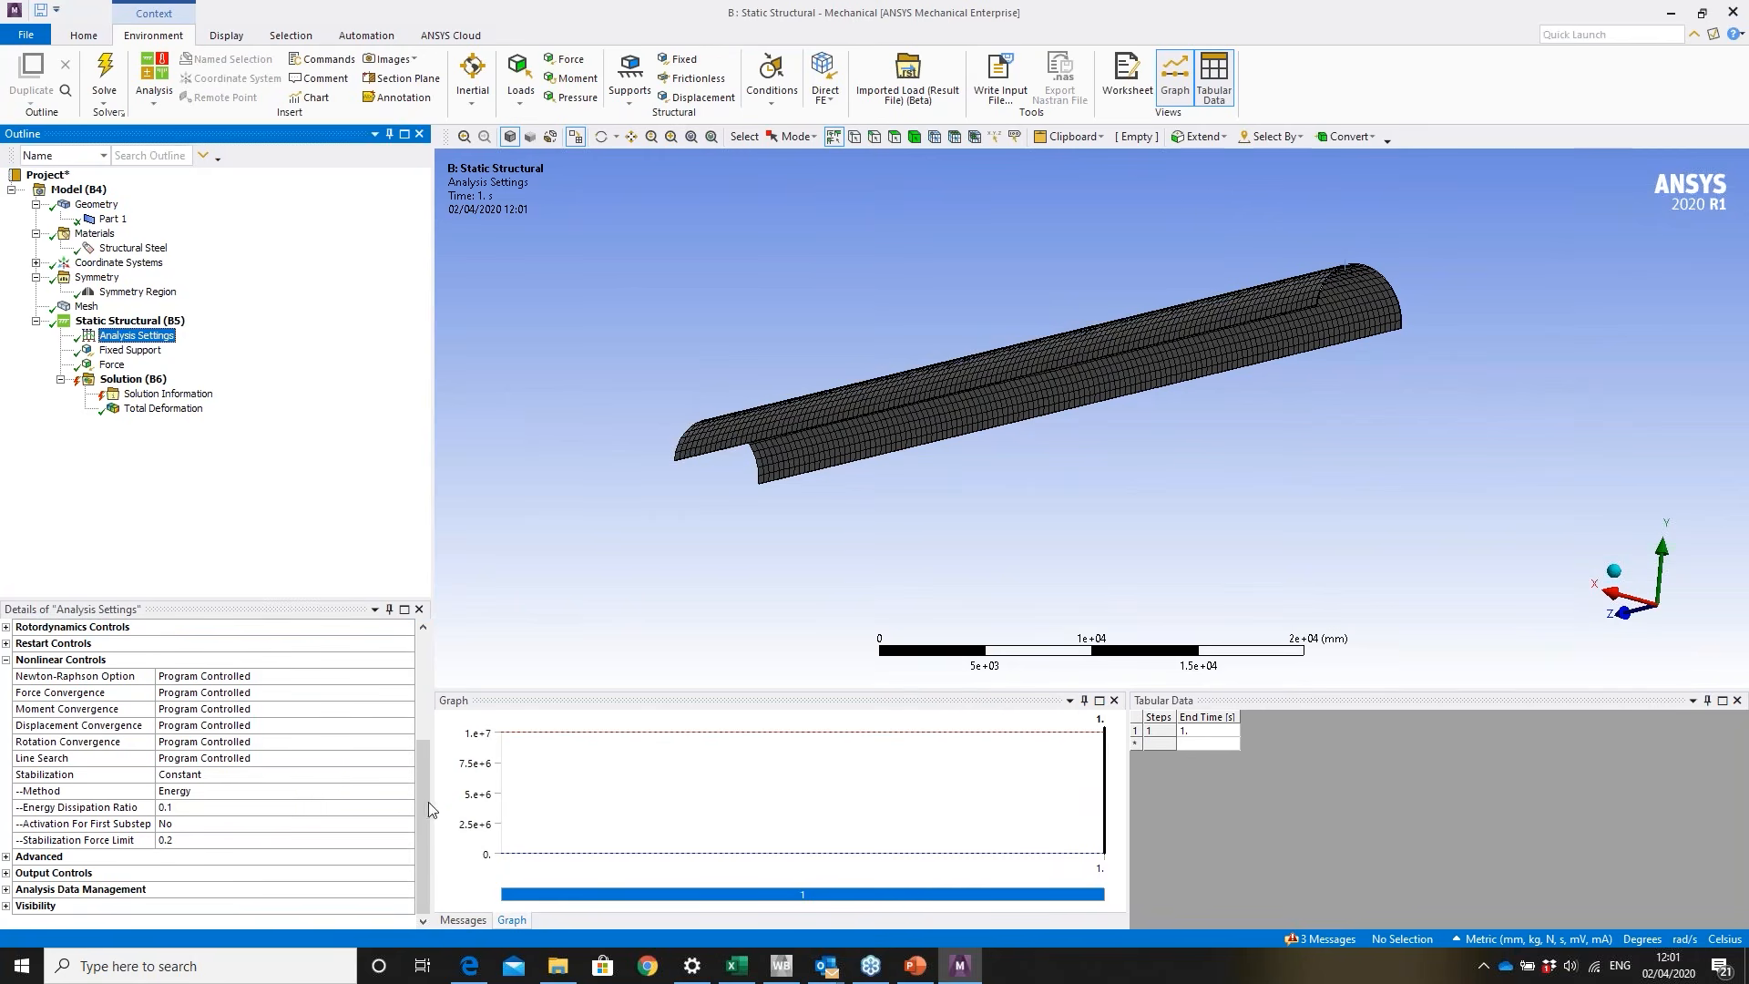
# - Turn on Auto Time Stepping in the step controls of the analysis settings
pyautogui.moveTo(419, 810); pyautogui.dragTo(381, 673)
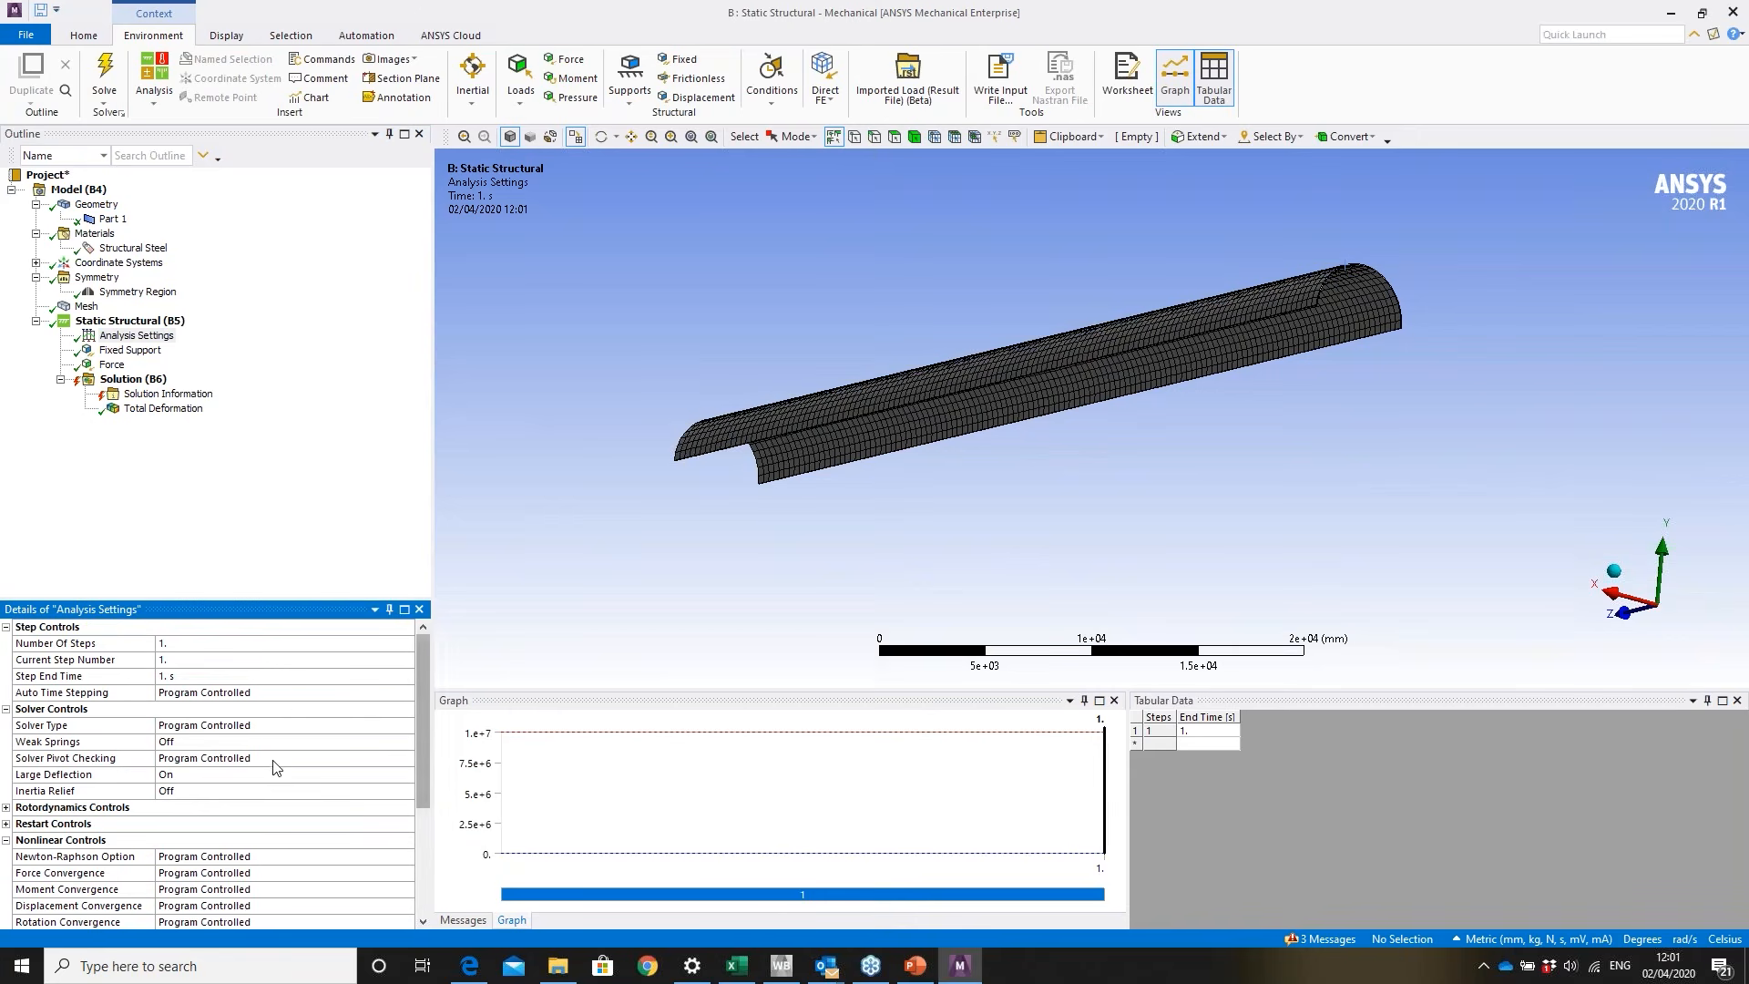
pyautogui.click(295, 694)
pyautogui.click(407, 692)
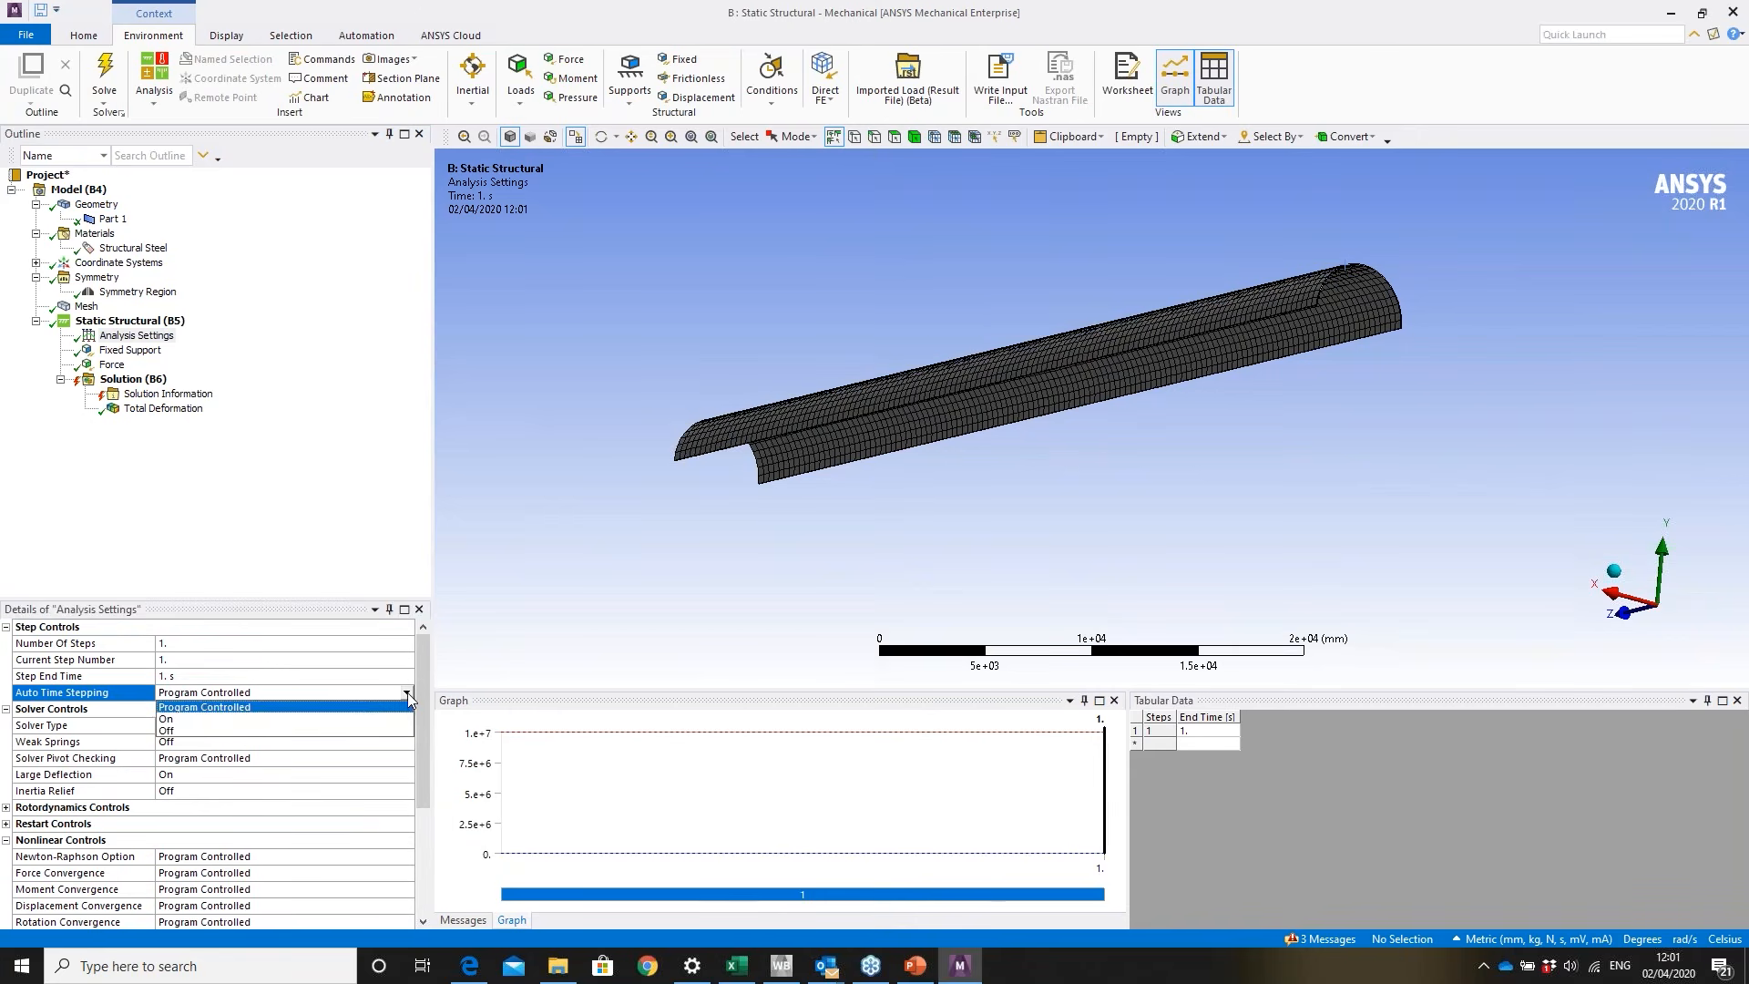
pyautogui.click(347, 719)
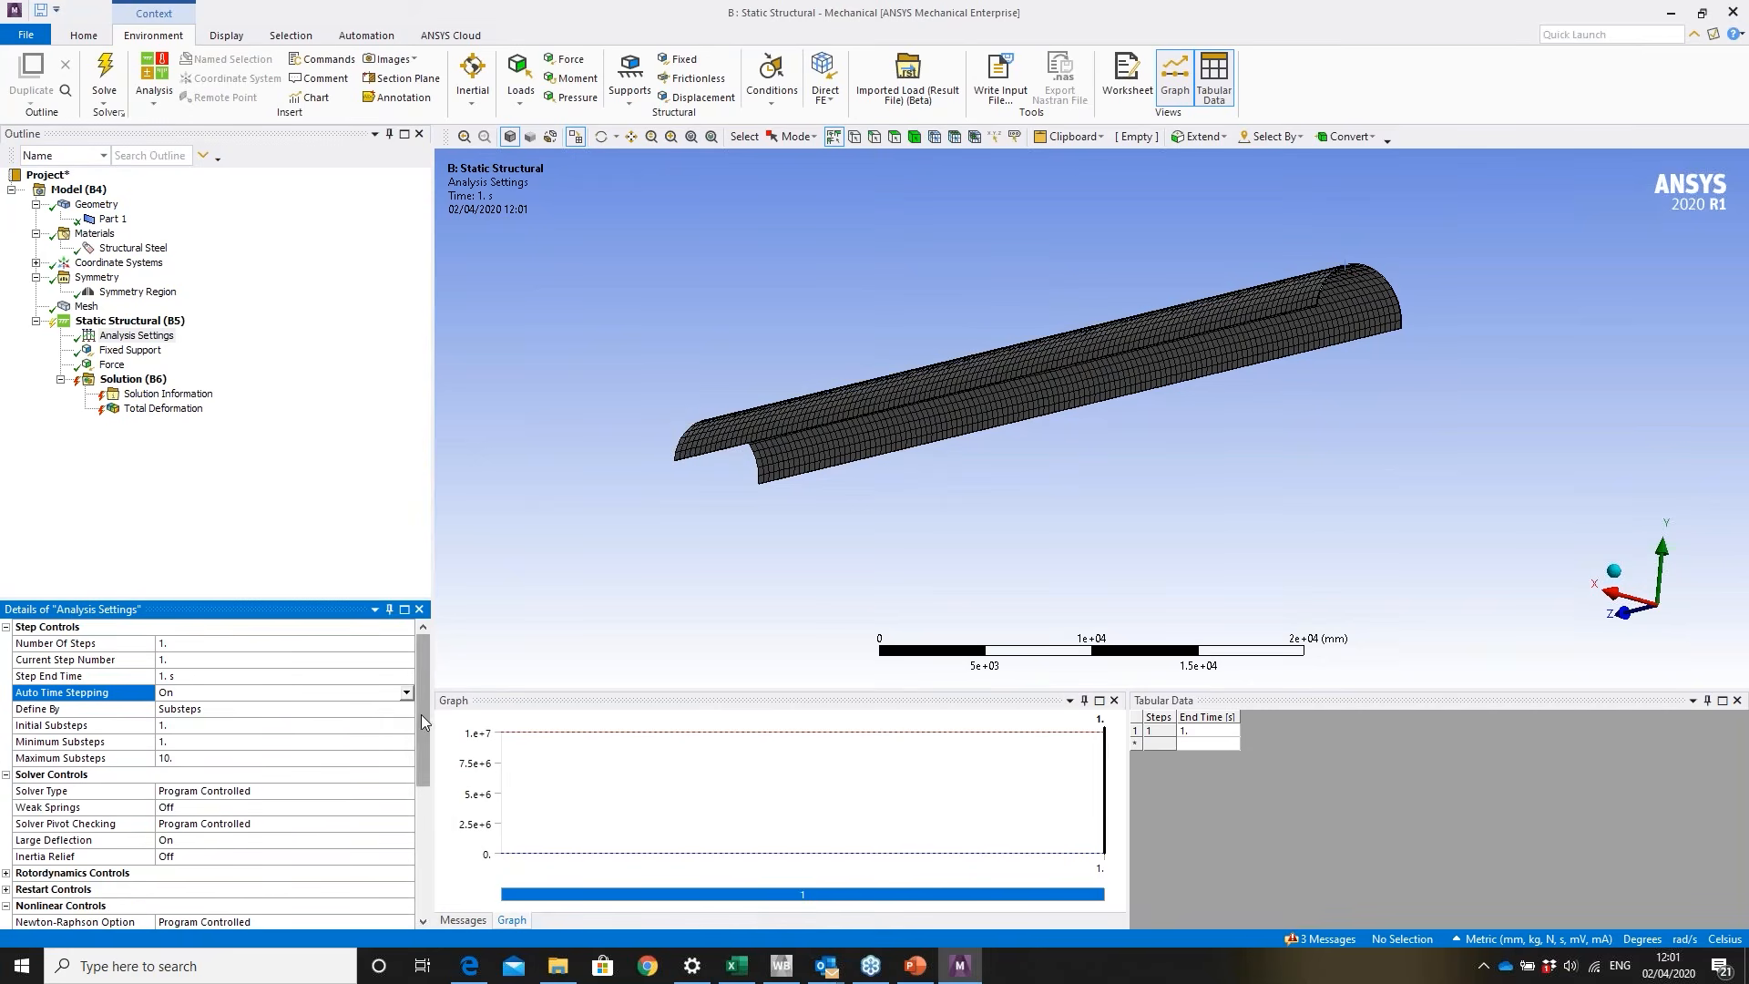
# - Enter 100 as the Initial Substeps and replace it with 1e7
pyautogui.moveTo(421, 714); pyautogui.dragTo(423, 727)
pyautogui.click(264, 694)
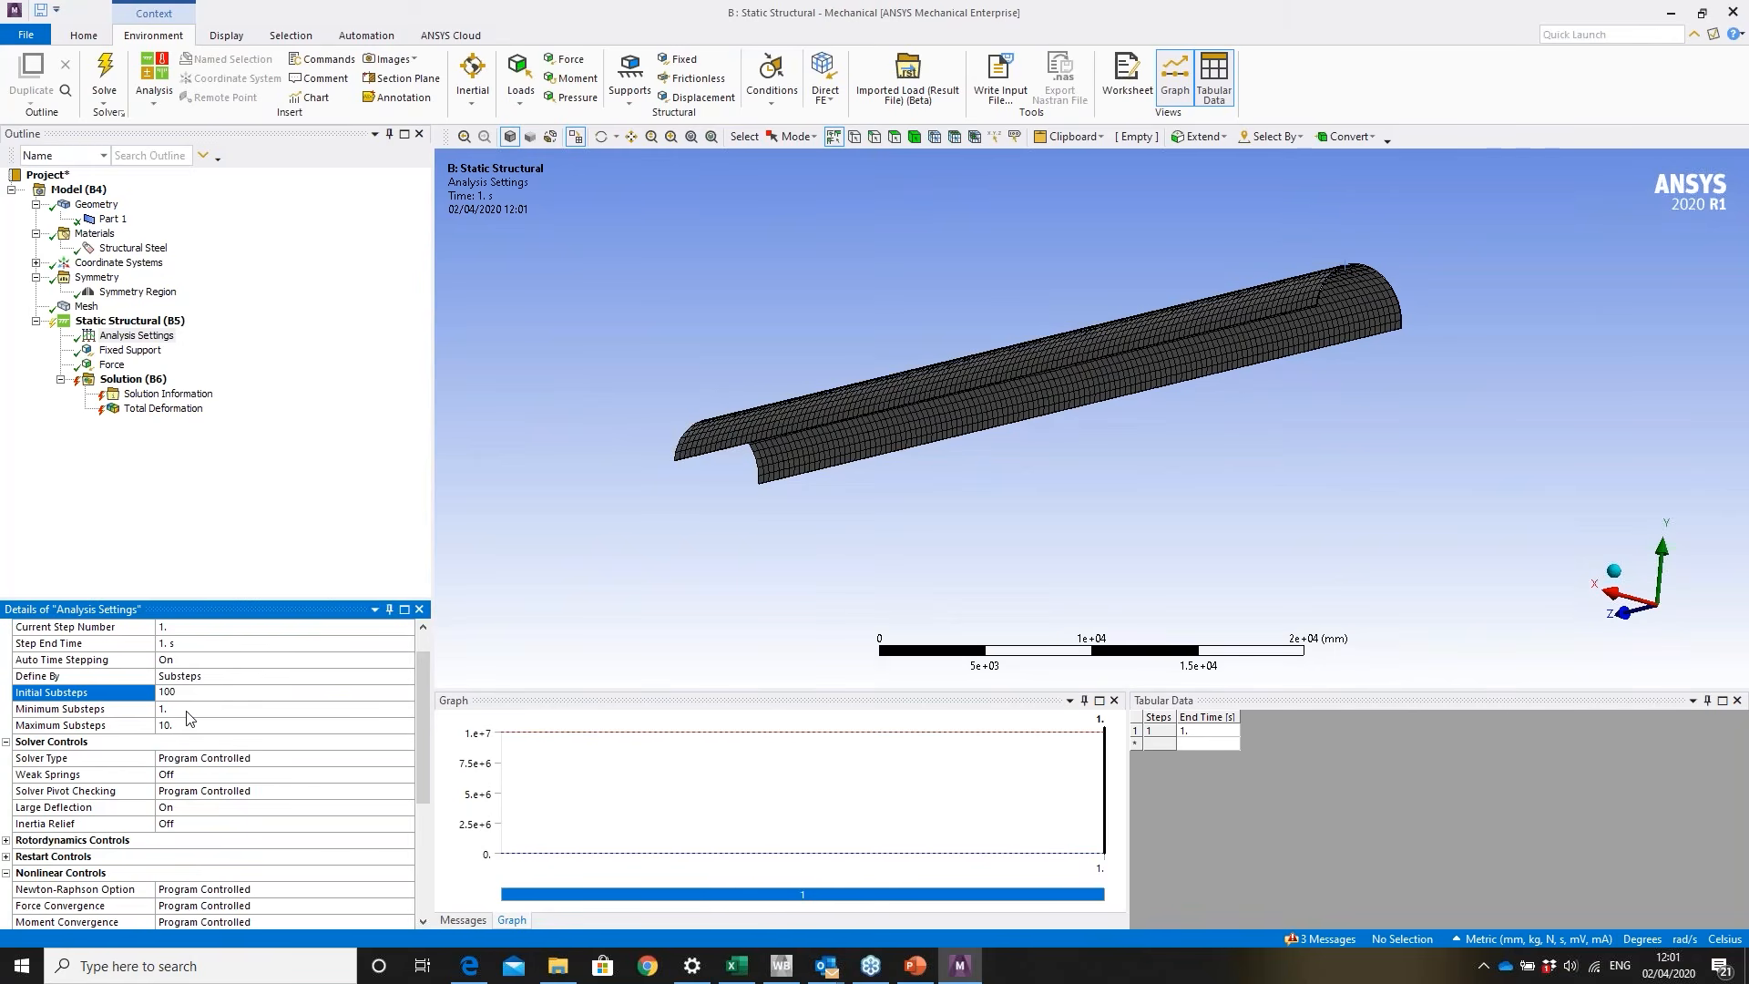
pyautogui.click(234, 711)
pyautogui.write('10')
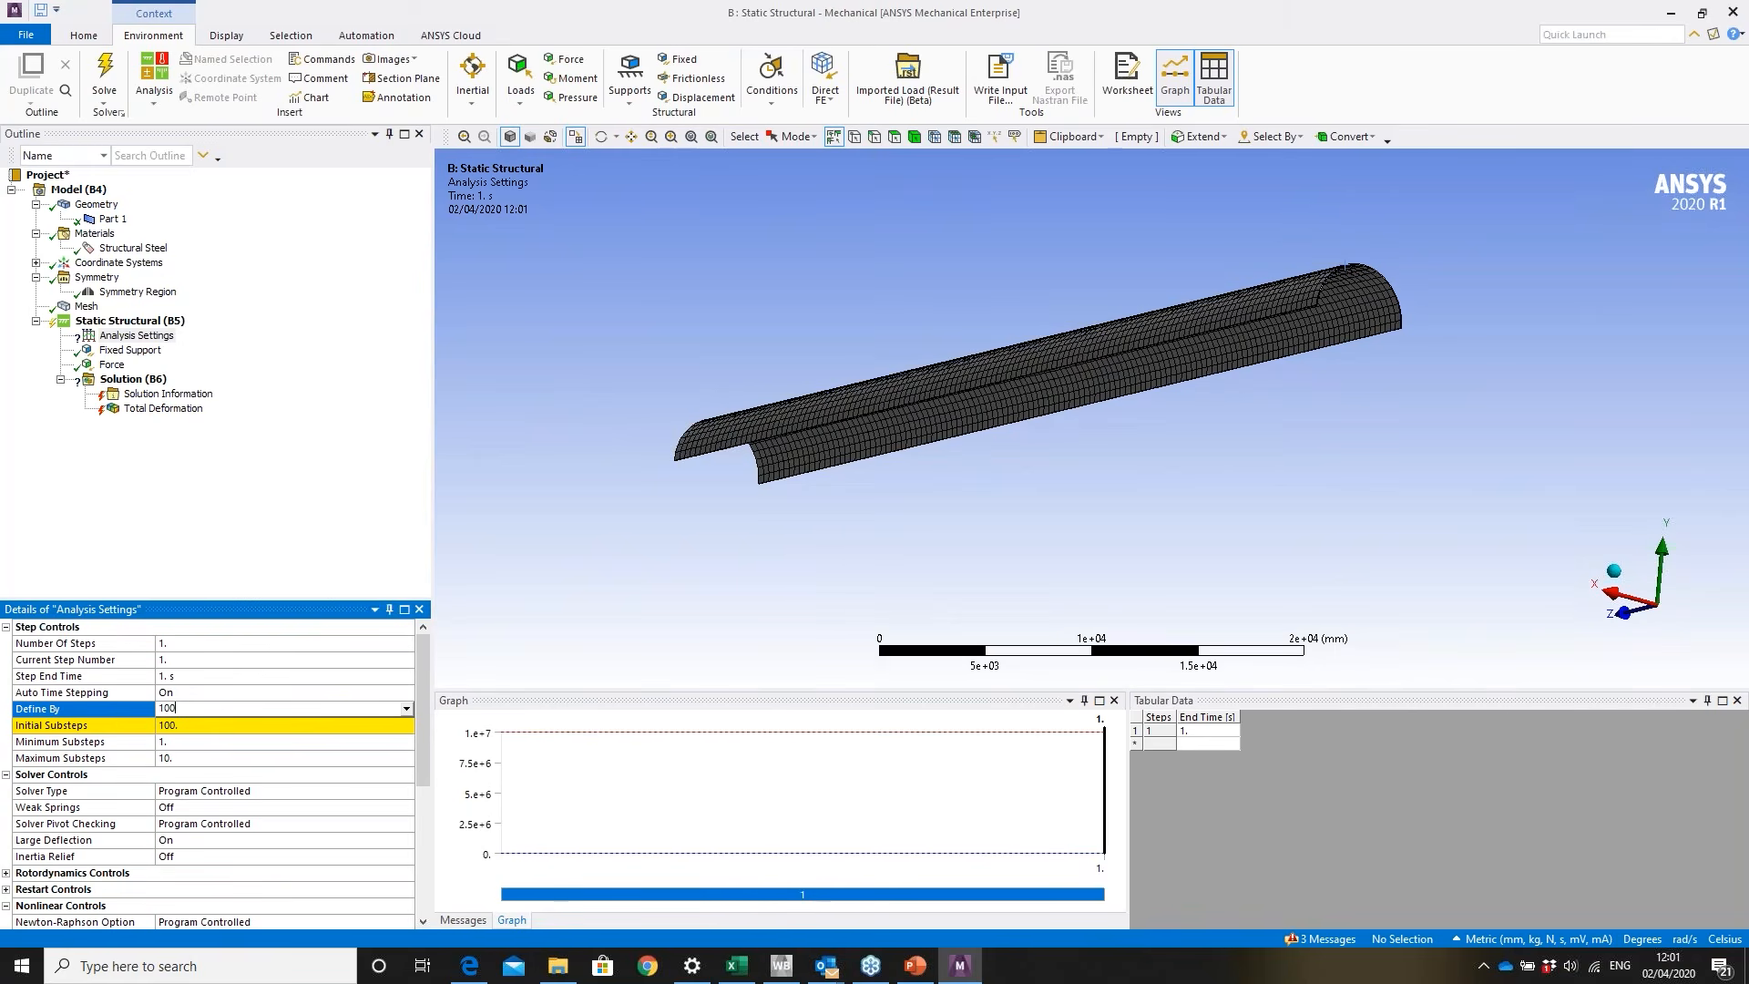
pyautogui.click(191, 726)
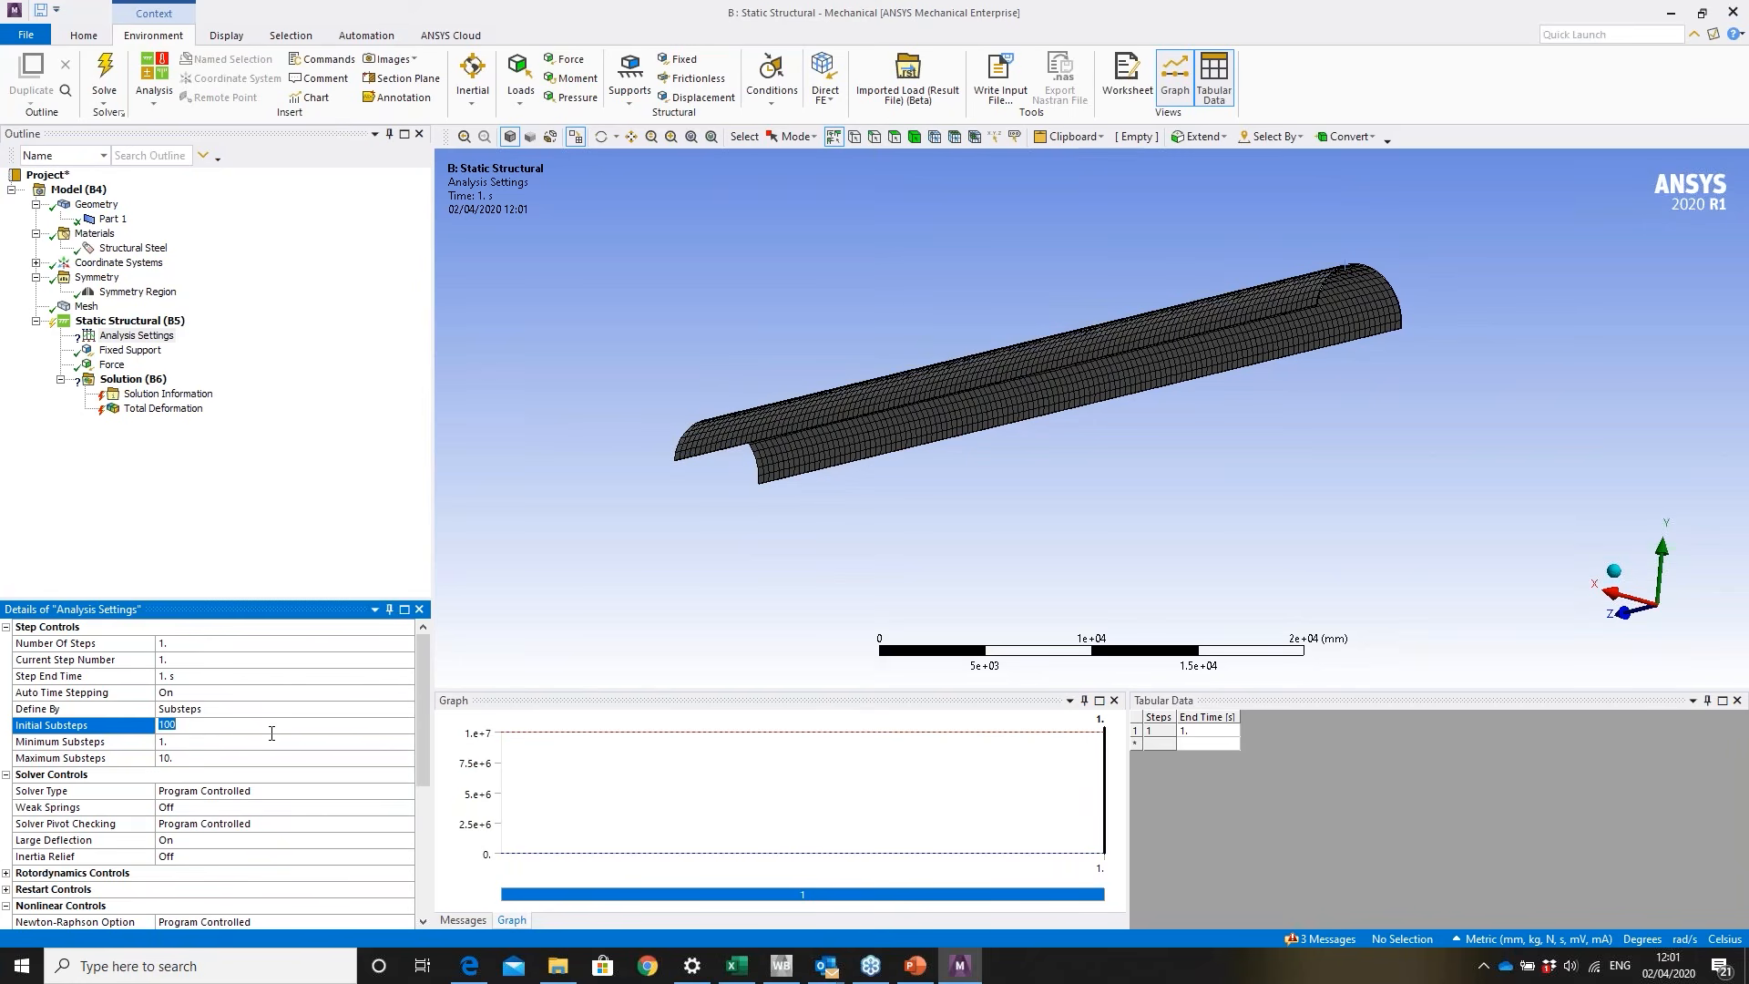
pyautogui.write('1E7')
pyautogui.press('Return')
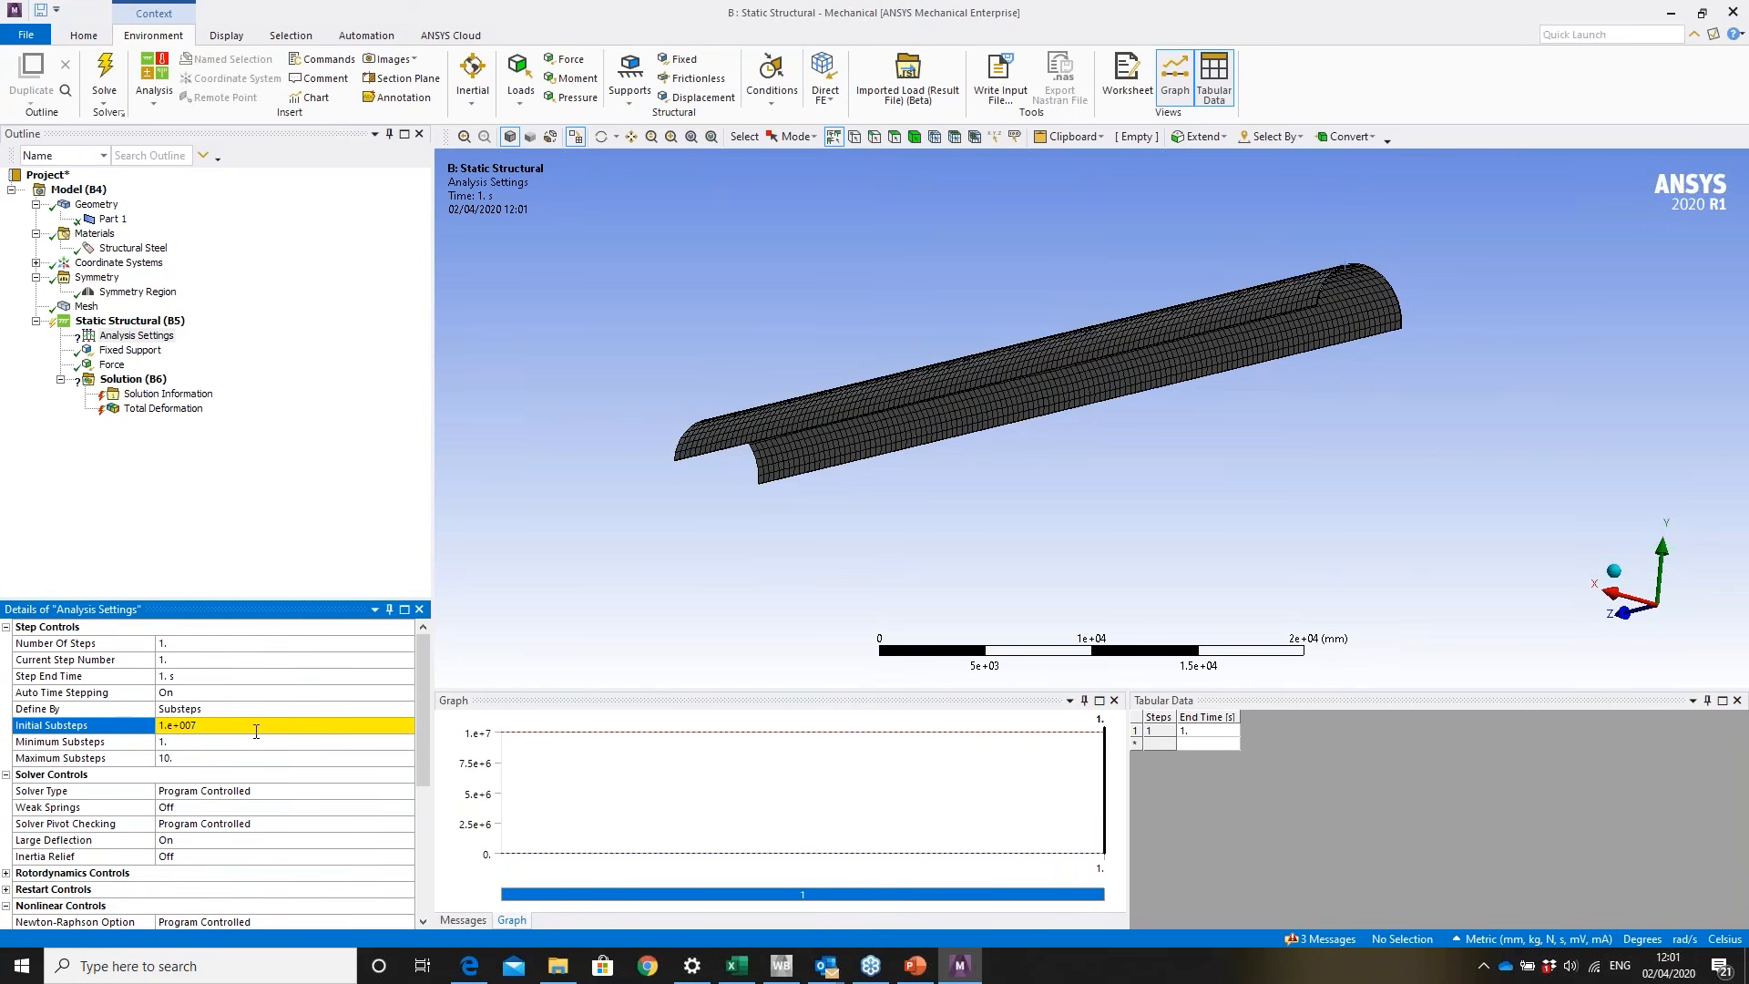
# - Set the Maximum Substeps to 1e7 and both the Initial and Minimum Substeps to 100
pyautogui.click(231, 759)
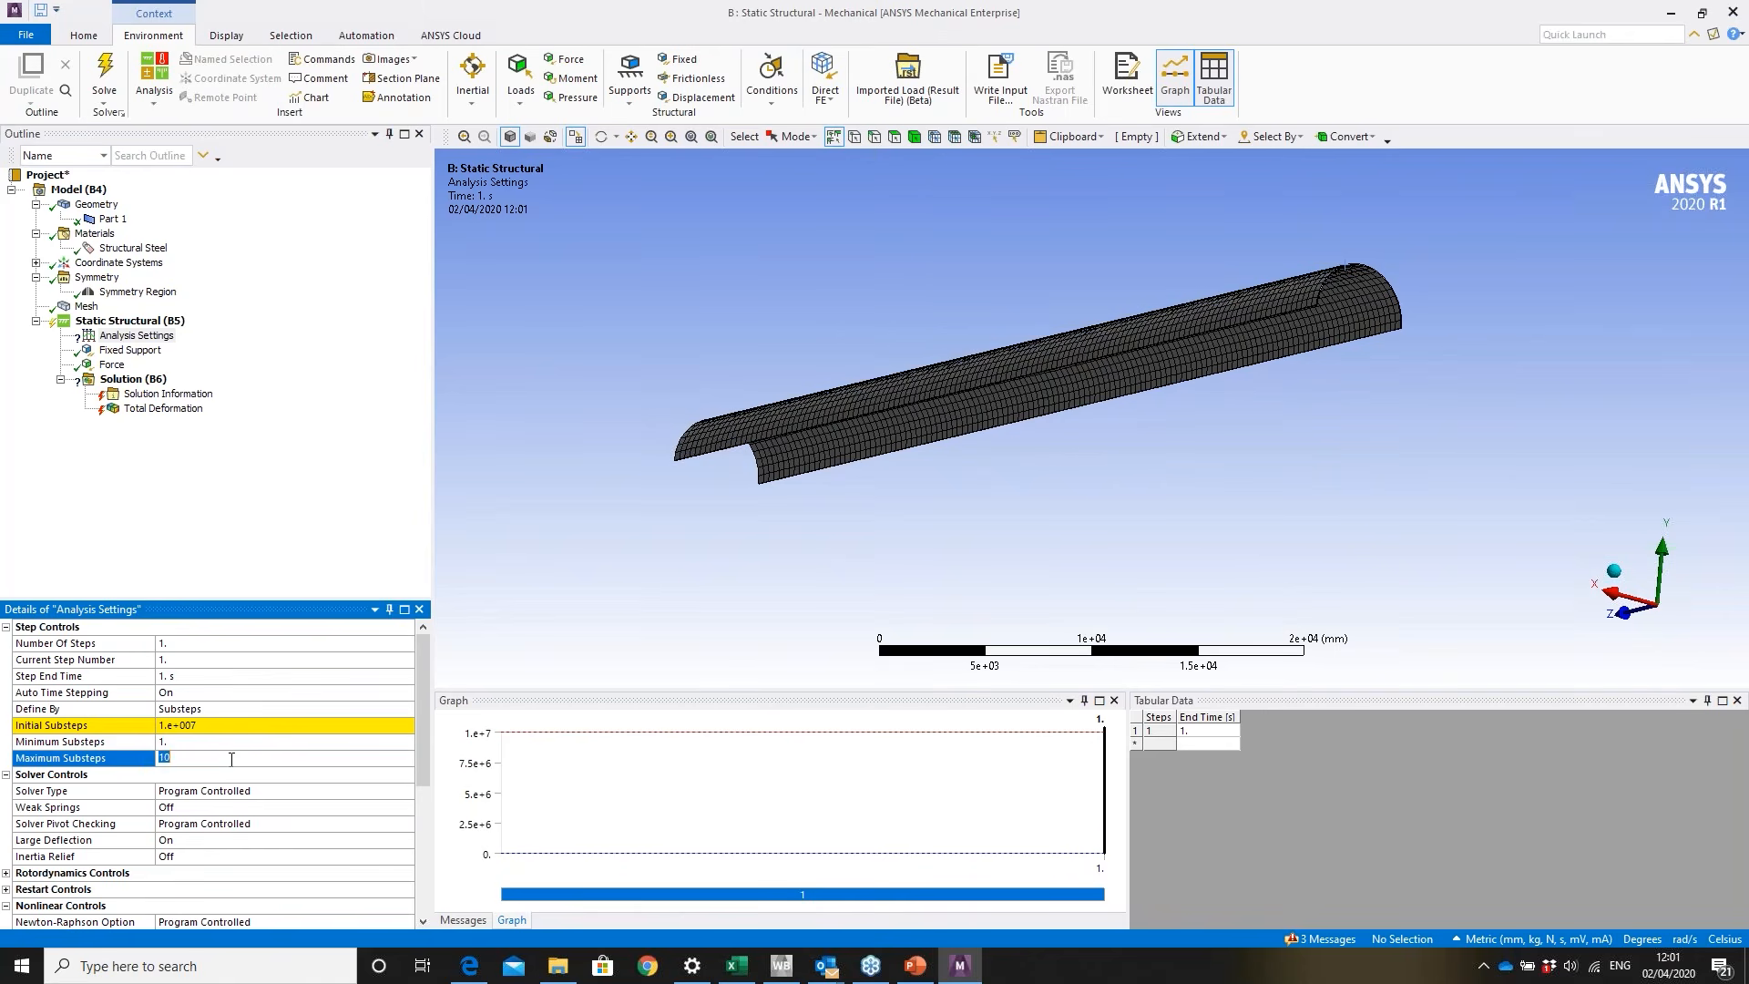
pyautogui.write('1E7')
pyautogui.press('Return')
pyautogui.click(217, 727)
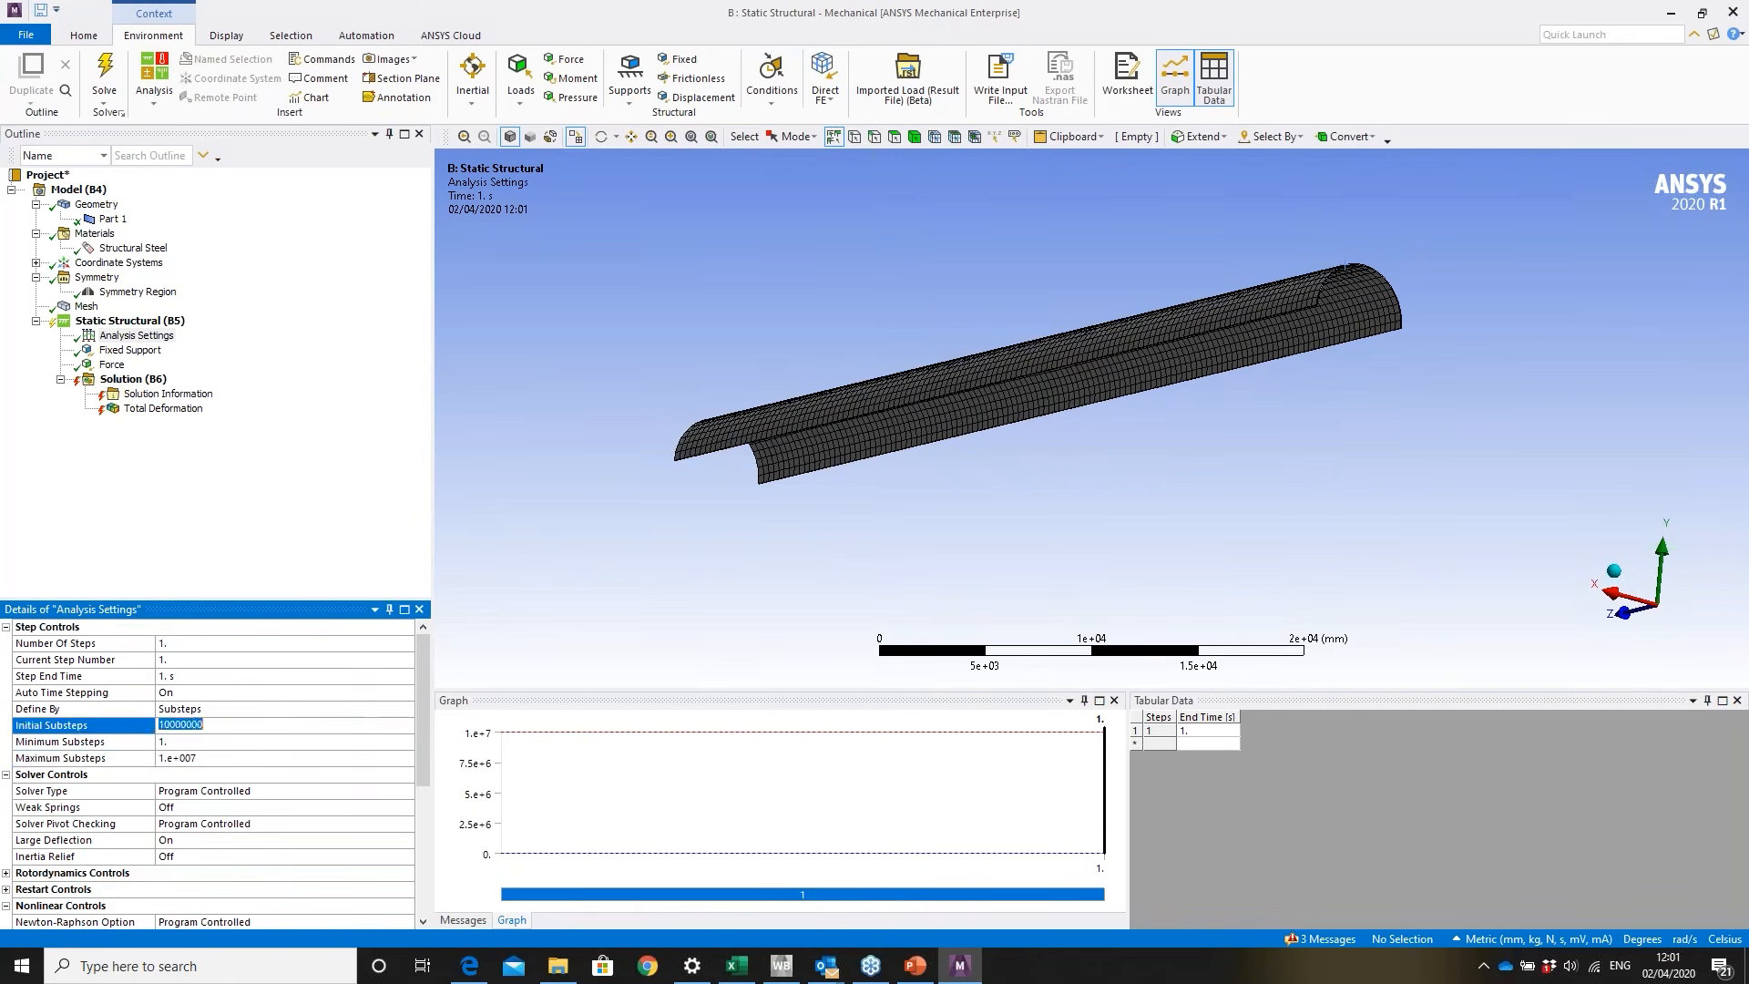
pyautogui.write('1')
pyautogui.click(214, 739)
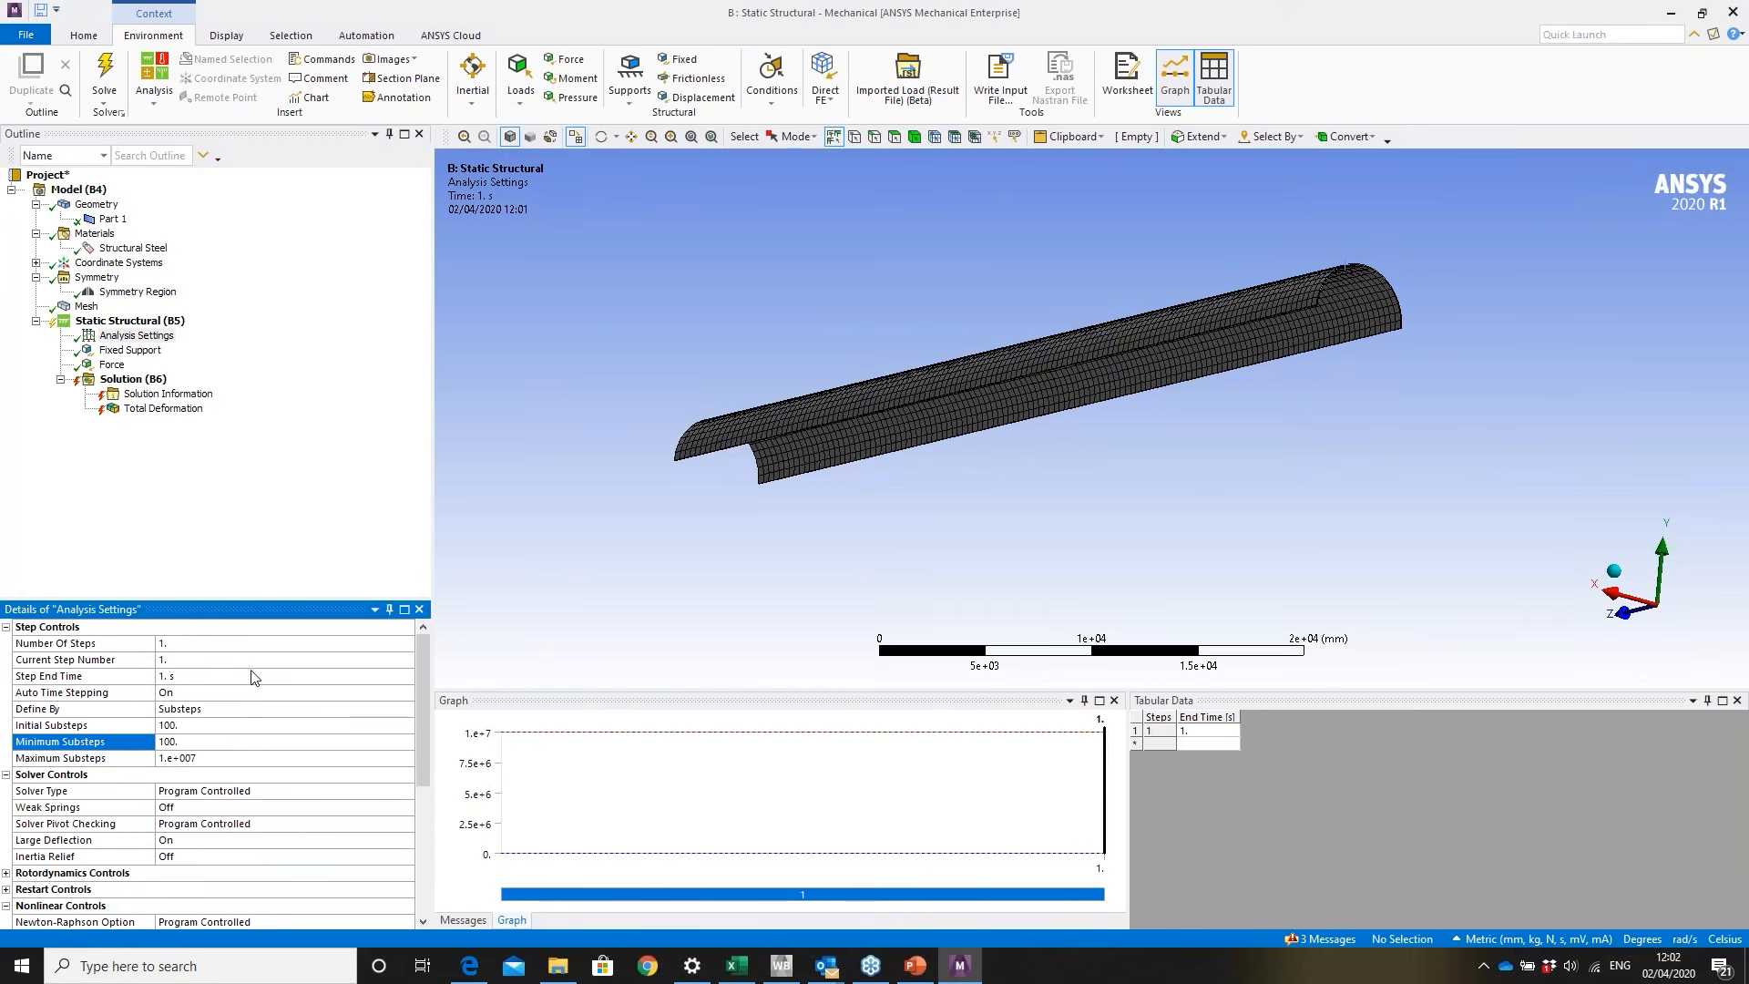
pyautogui.click(192, 726)
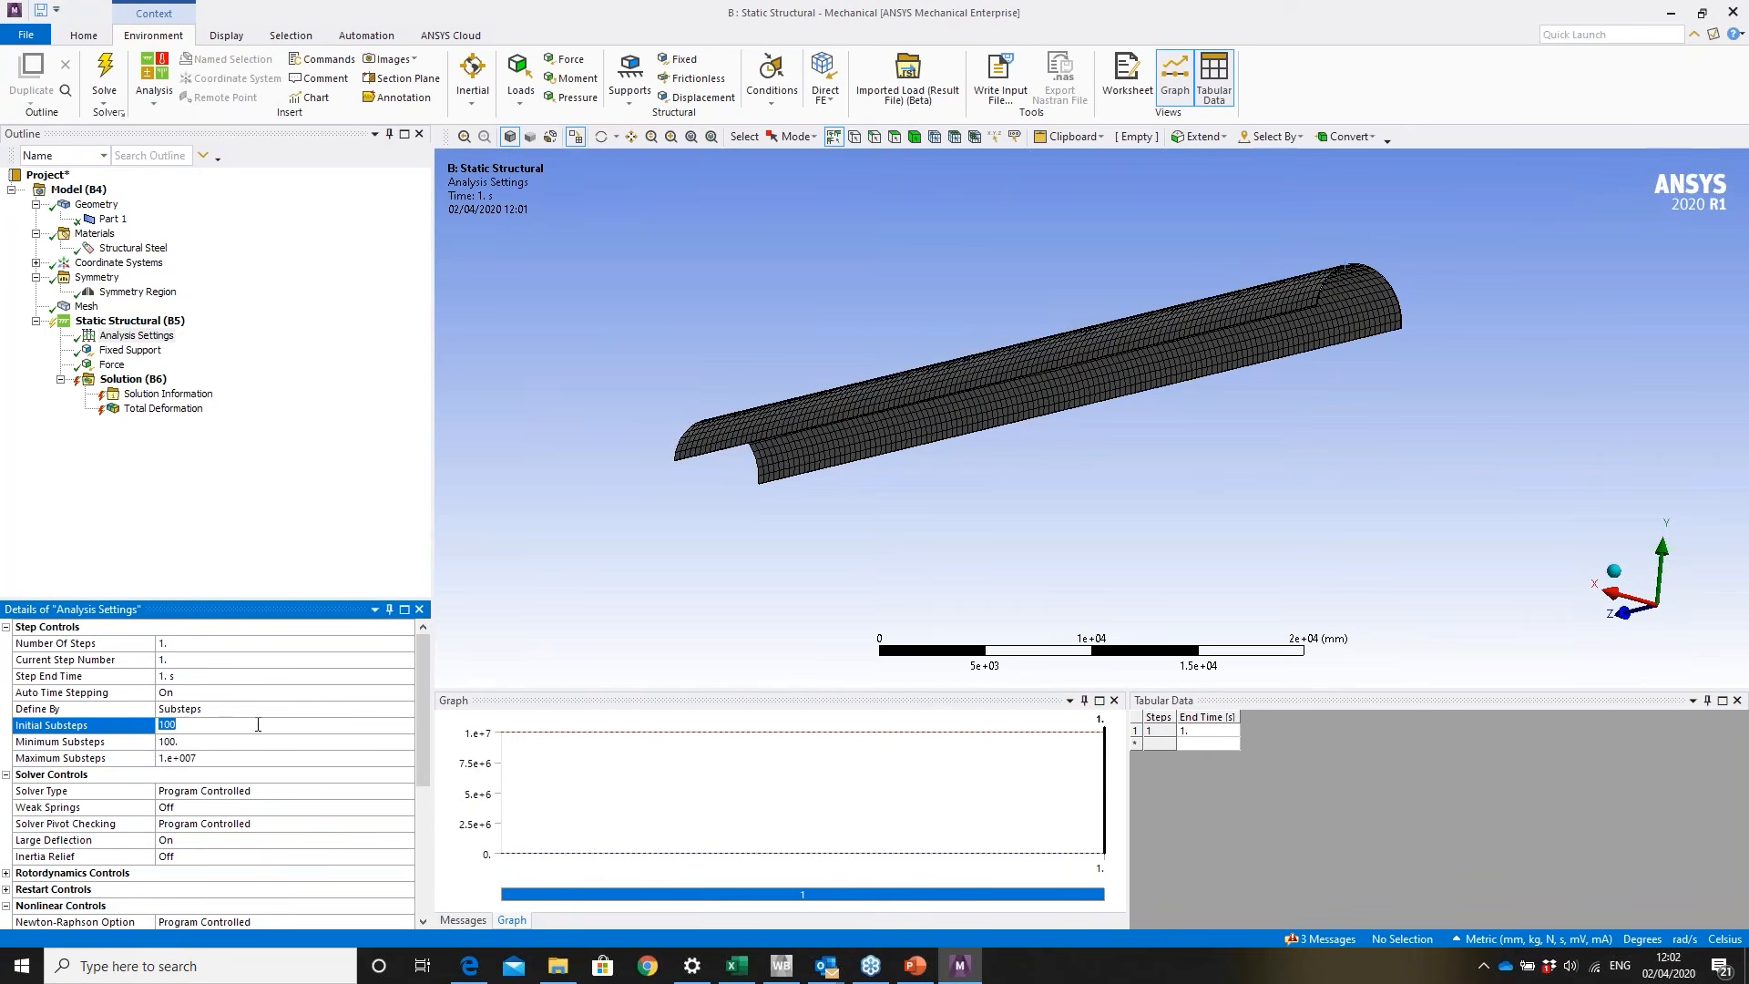
pyautogui.click(239, 743)
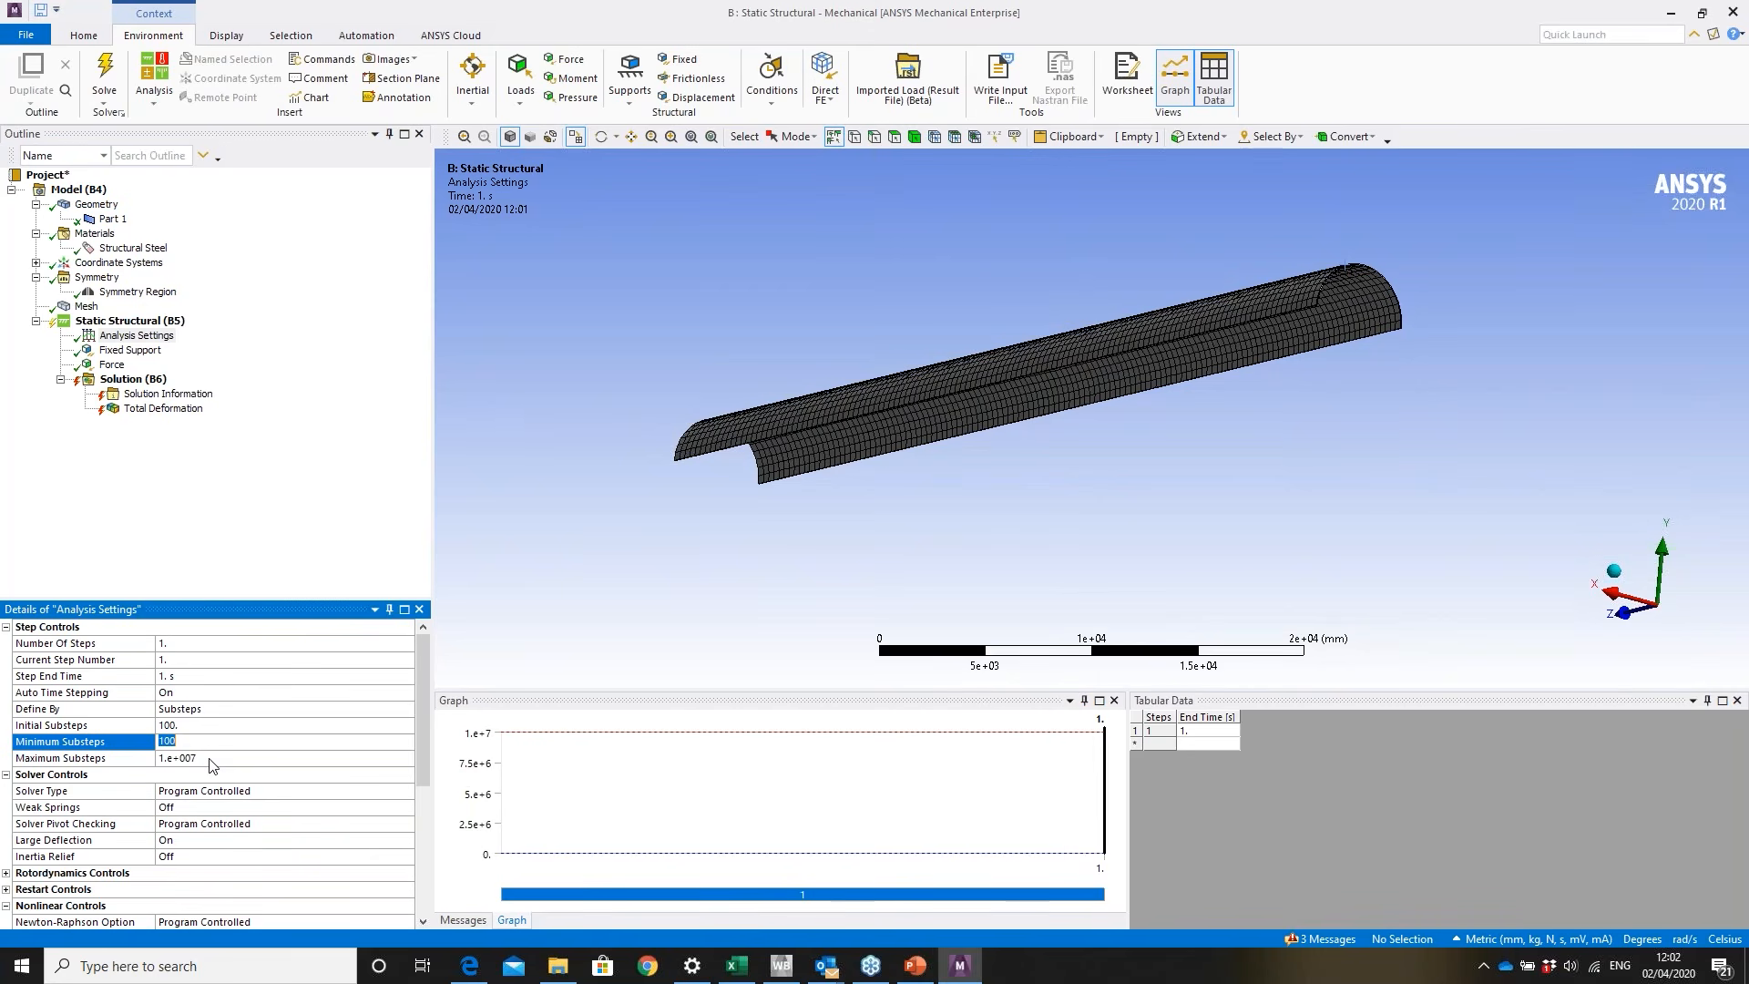
pyautogui.click(259, 759)
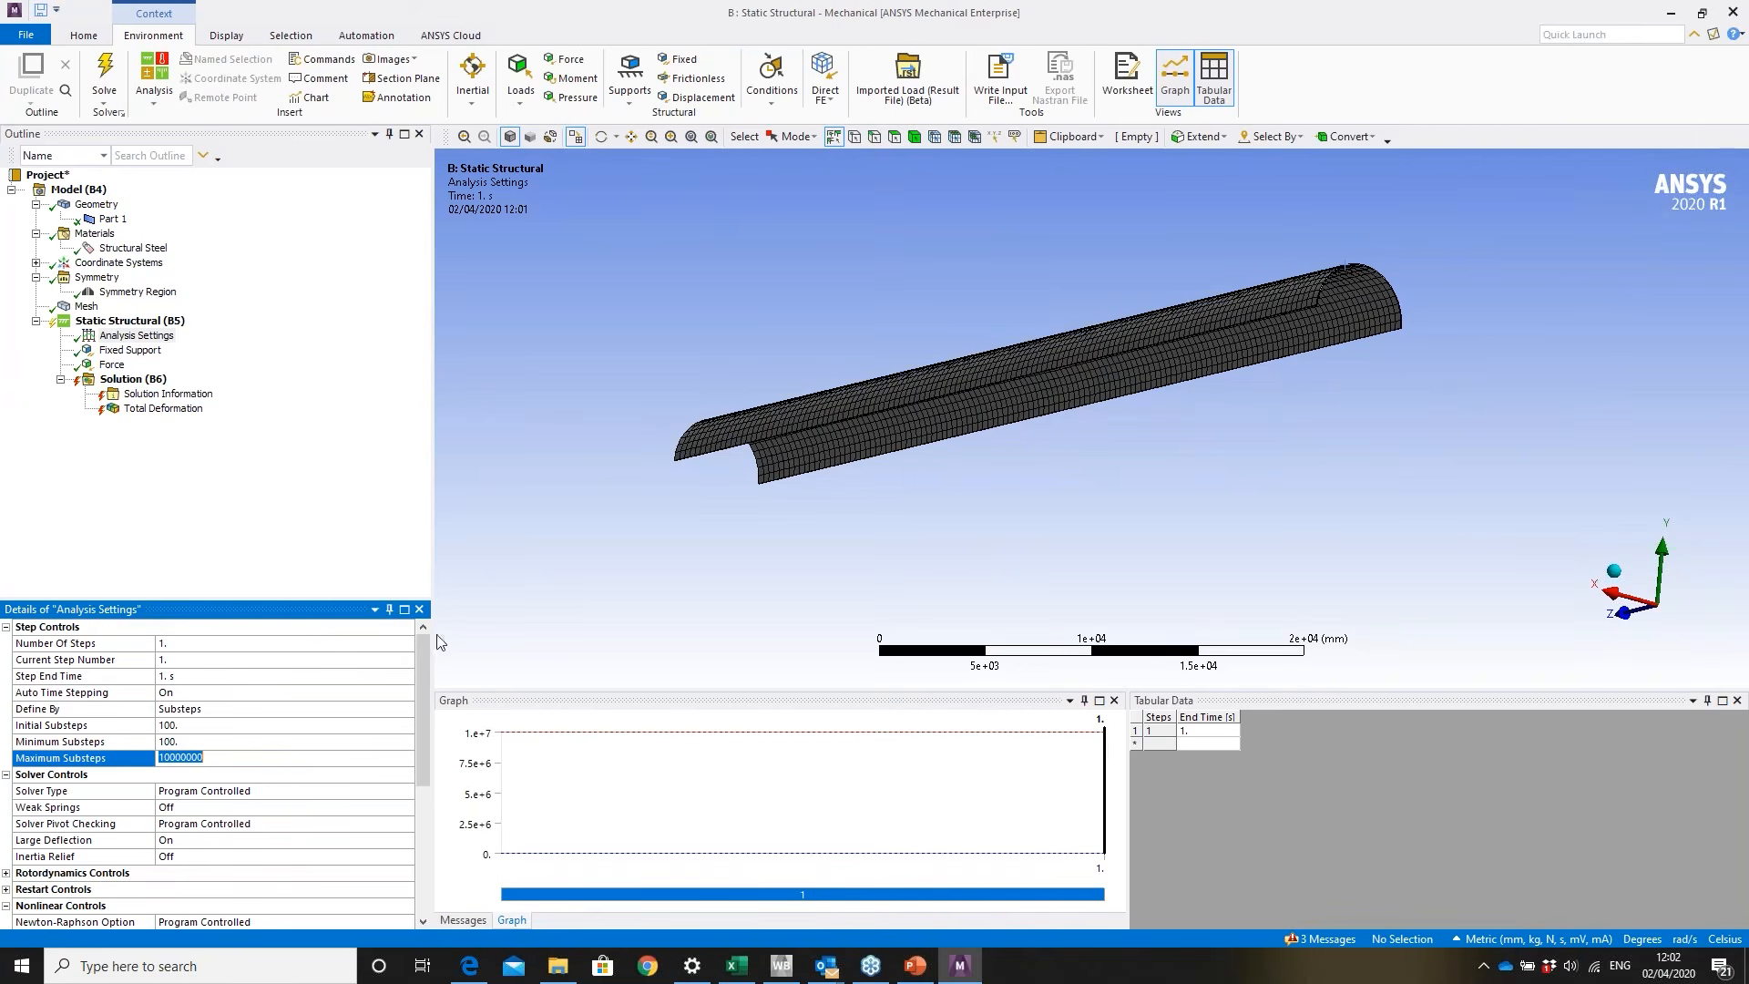
# - Solve the static structural analysis and display its Solution Information to monitor the force convergence
pyautogui.click(130, 379)
pyautogui.click(215, 71)
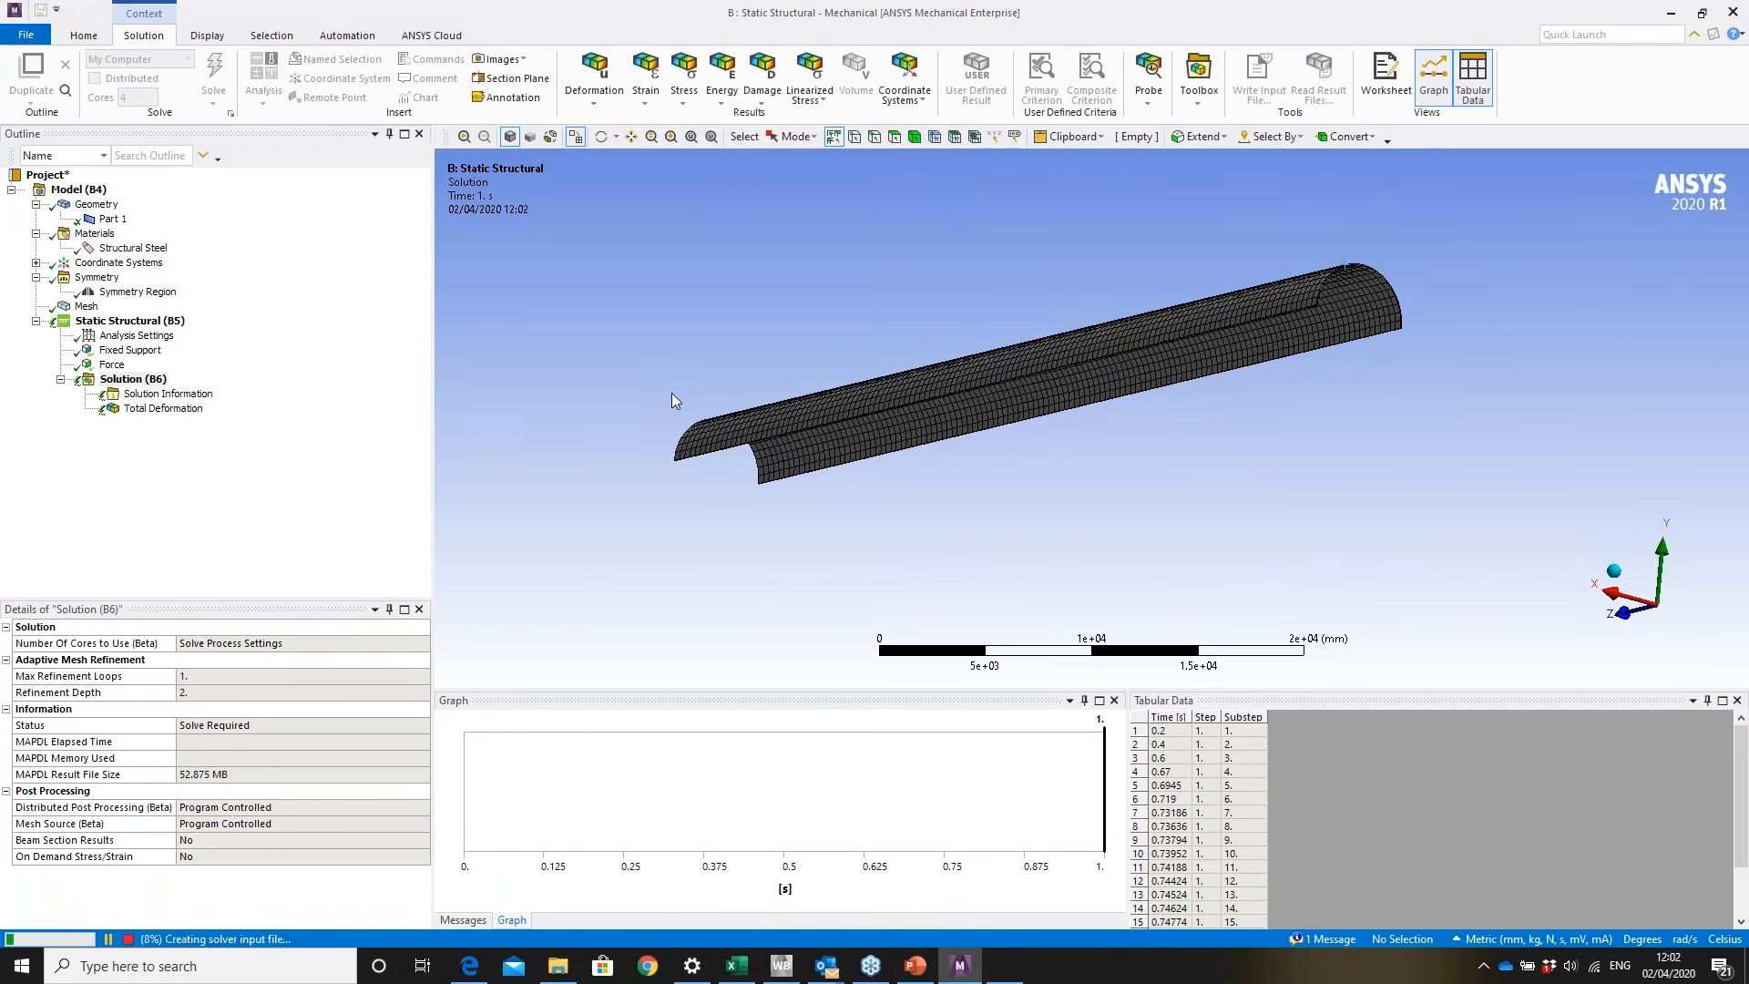
pyautogui.click(168, 394)
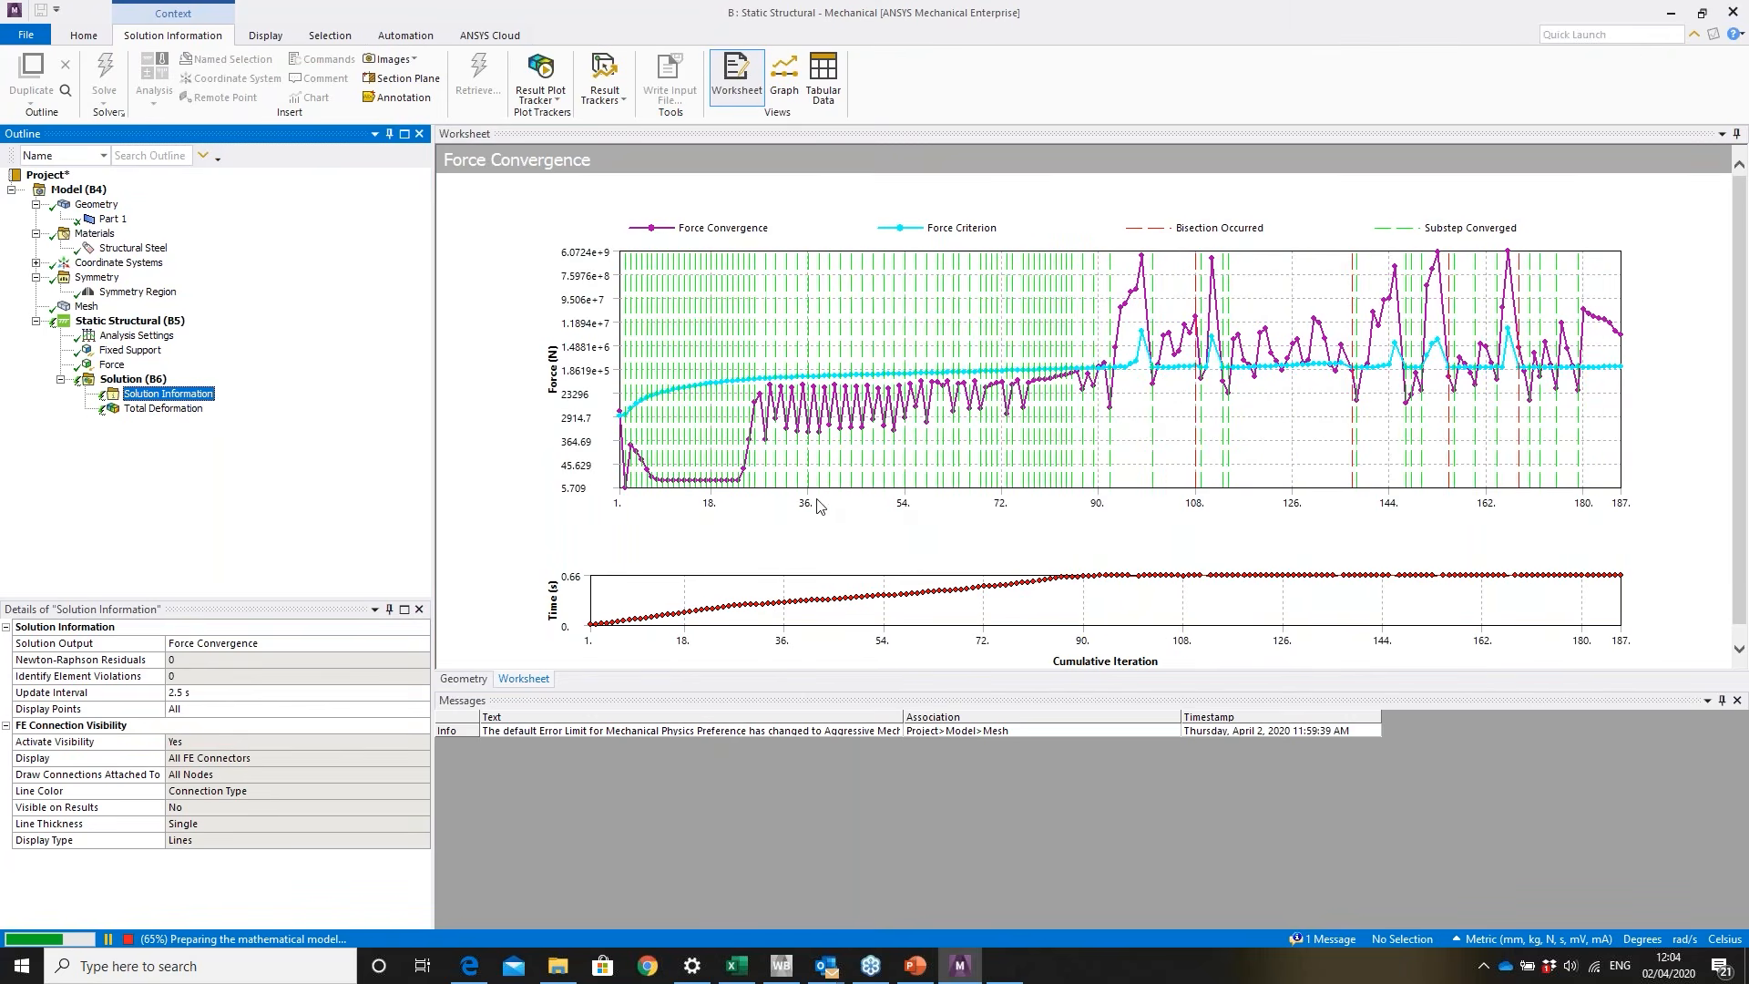
# - Check the Time Increment plot of the running solve and return the Solution Output to Force Convergence
pyautogui.click(273, 643)
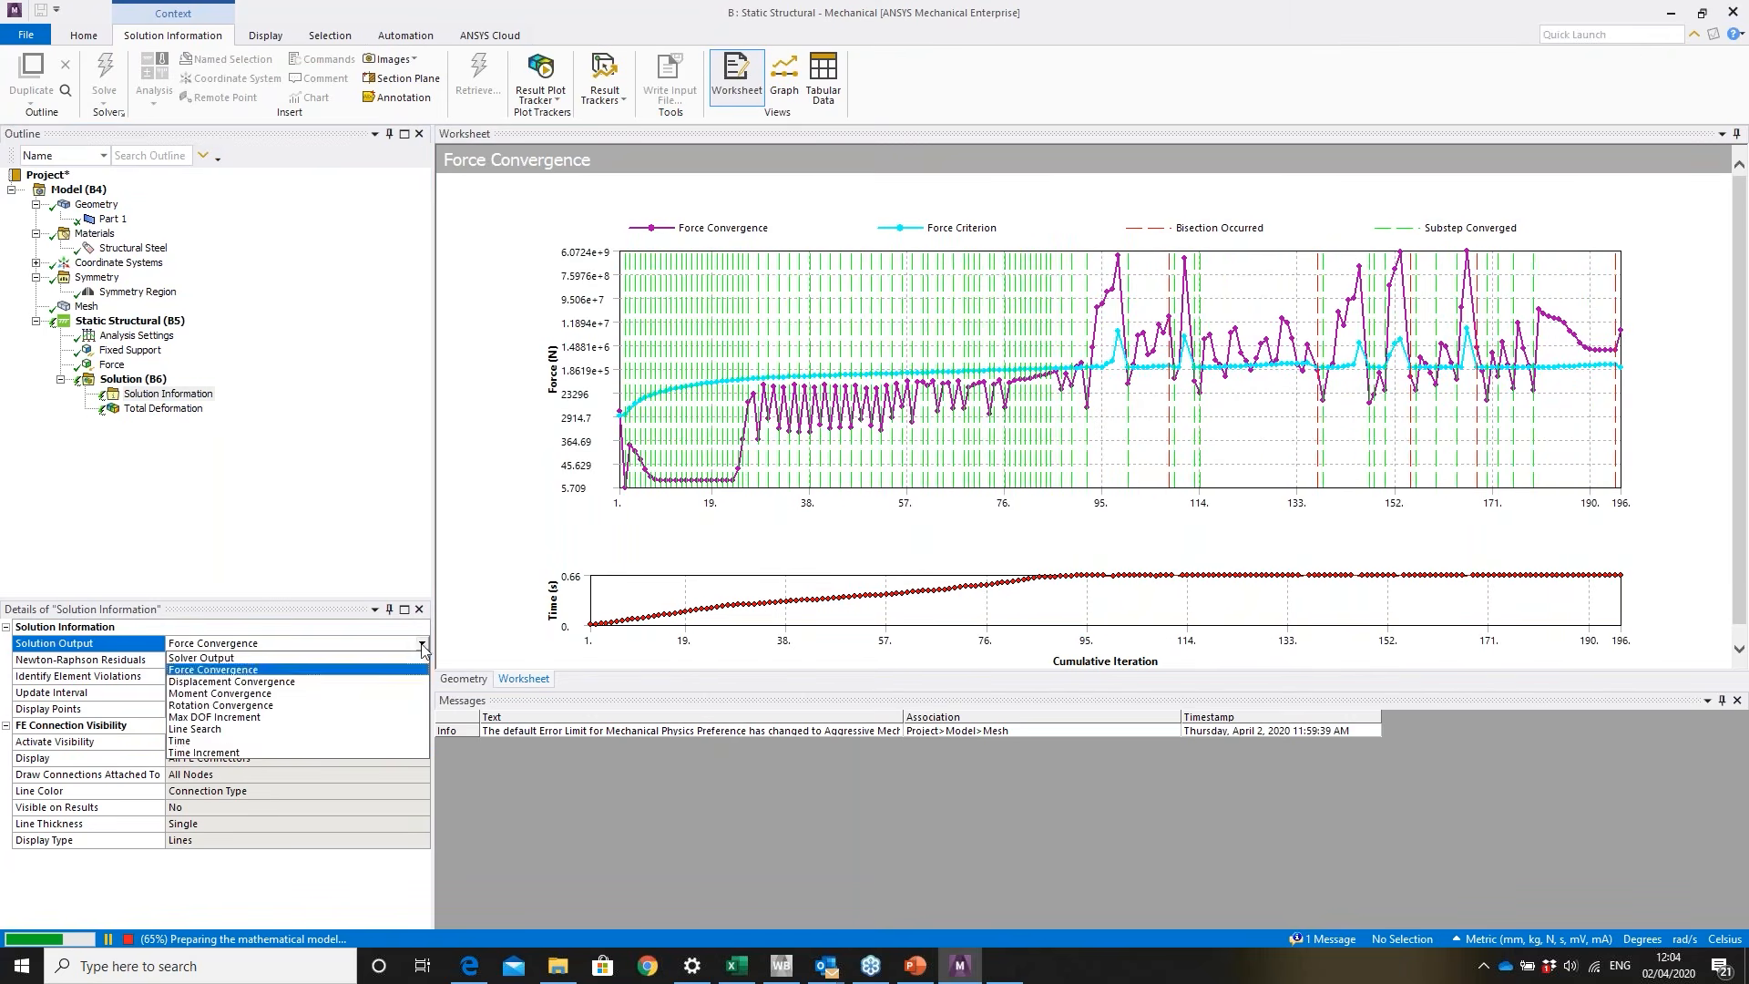
pyautogui.click(276, 753)
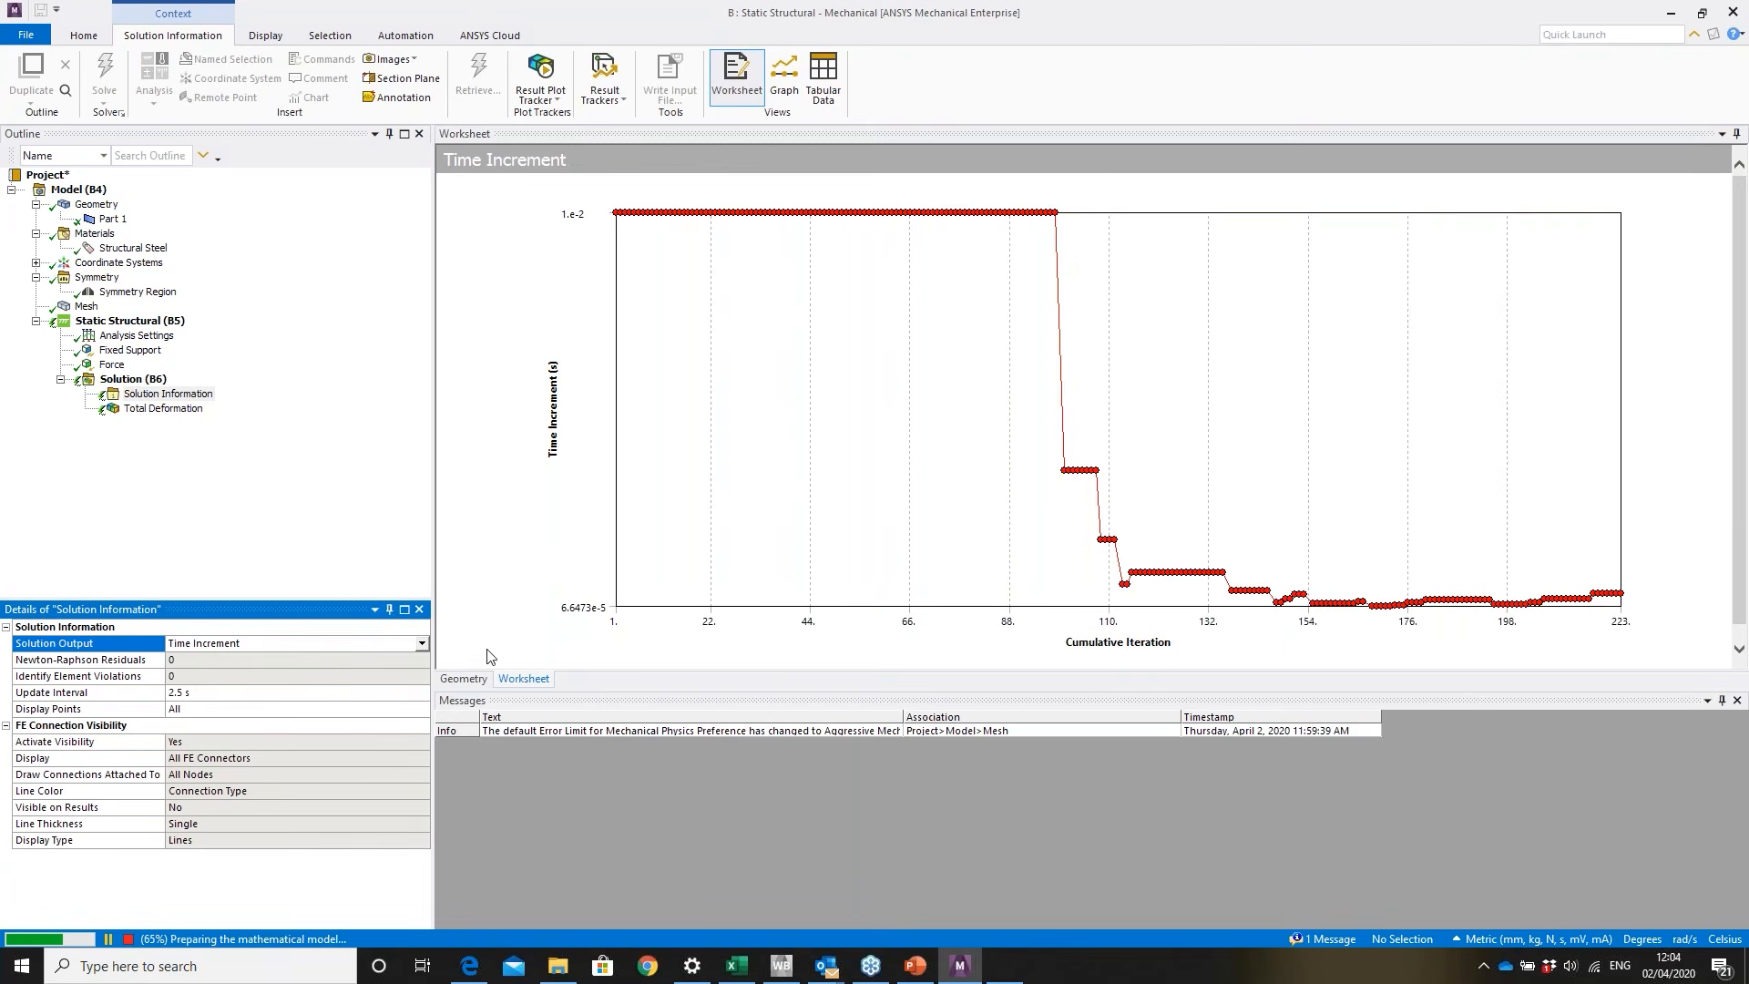
pyautogui.click(421, 643)
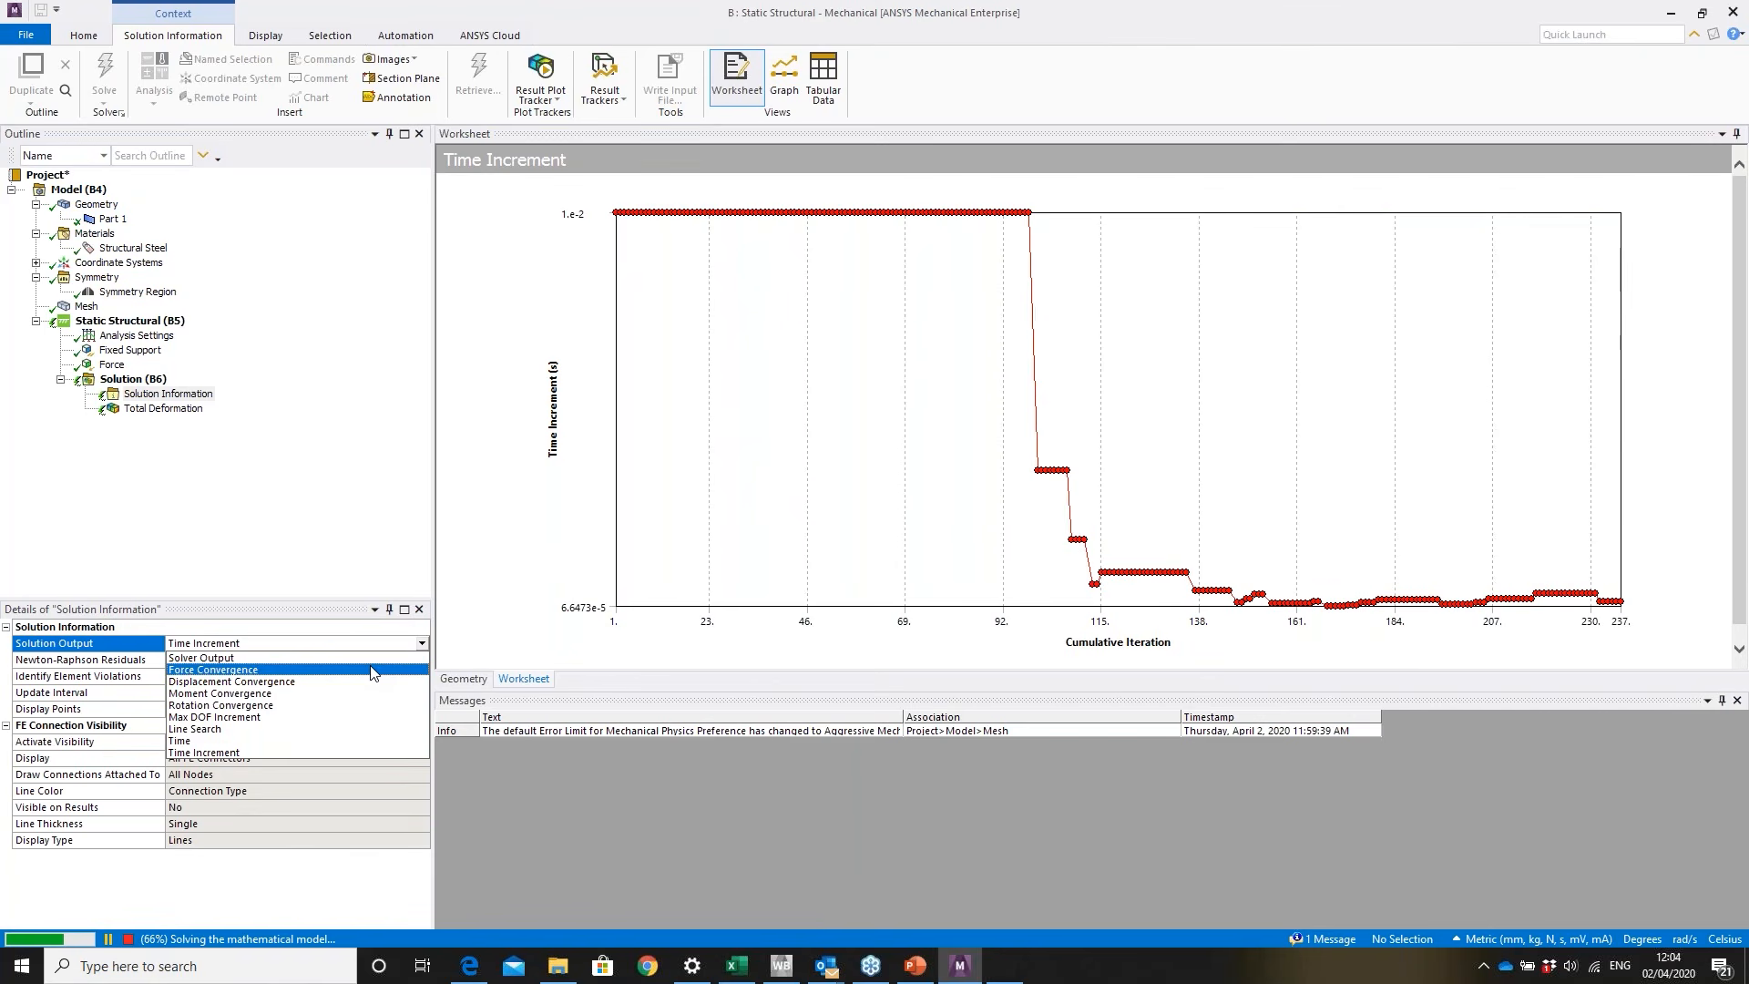
pyautogui.click(370, 670)
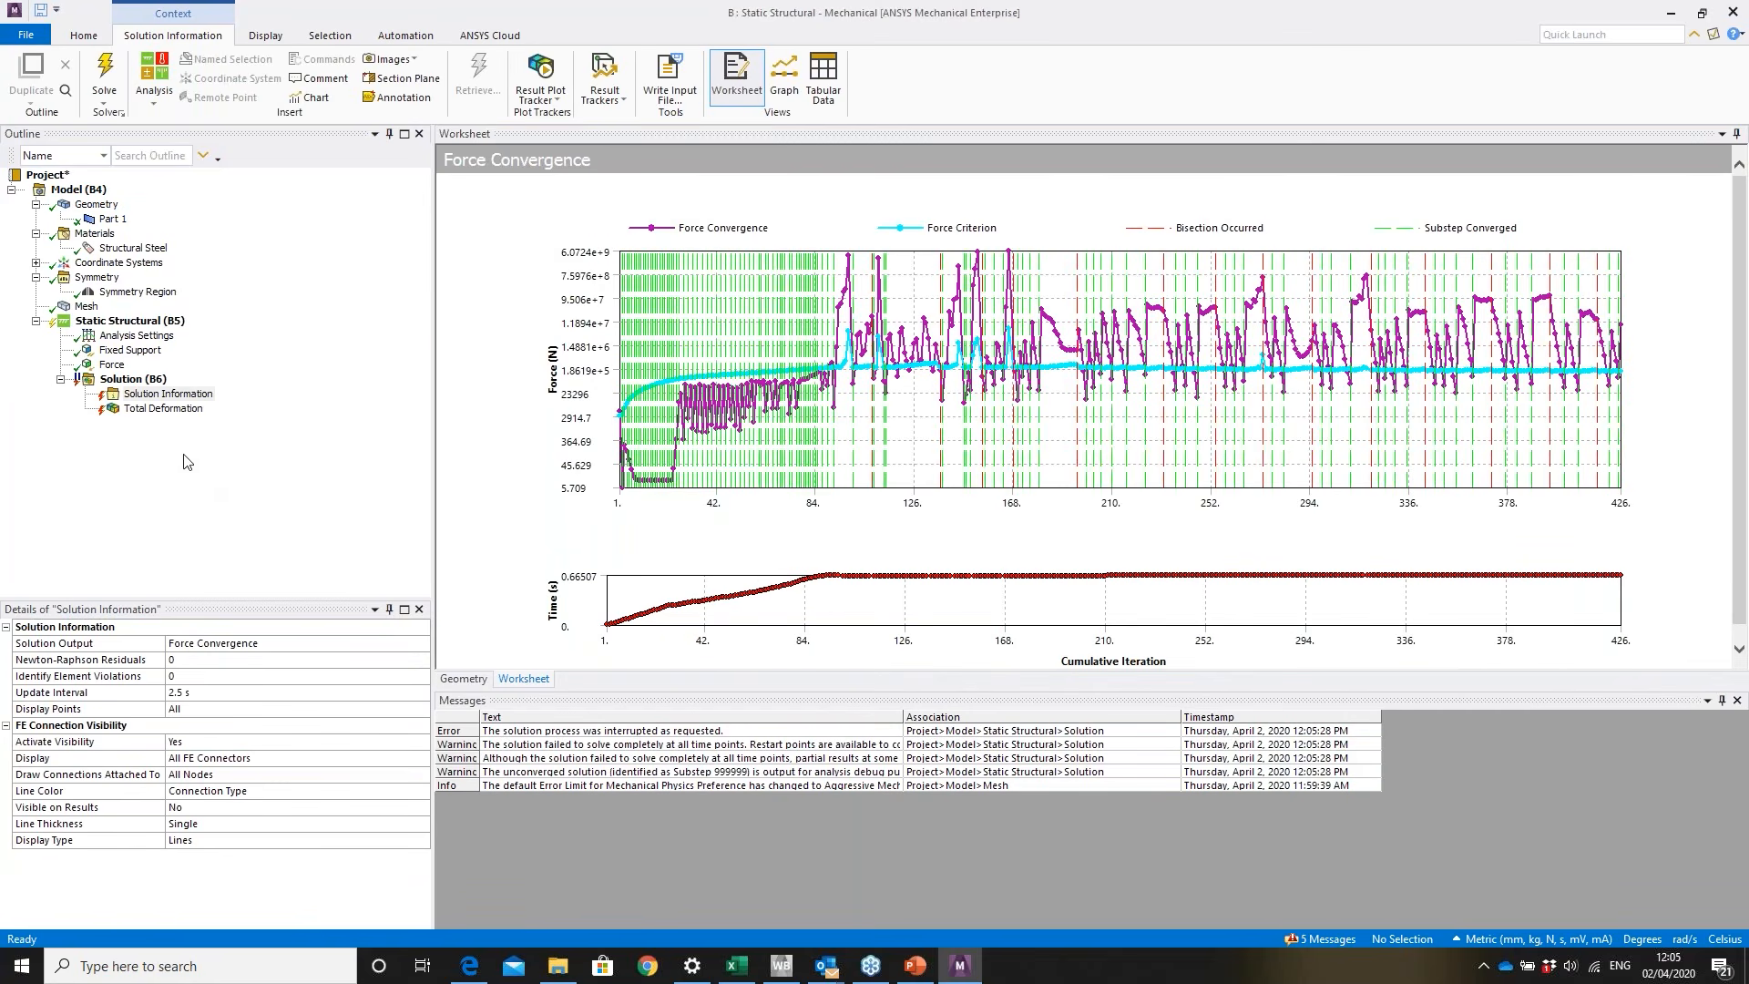
# - Display the Total Deformation result and examine the buckled region of the shell up close from the side
pyautogui.click(160, 410)
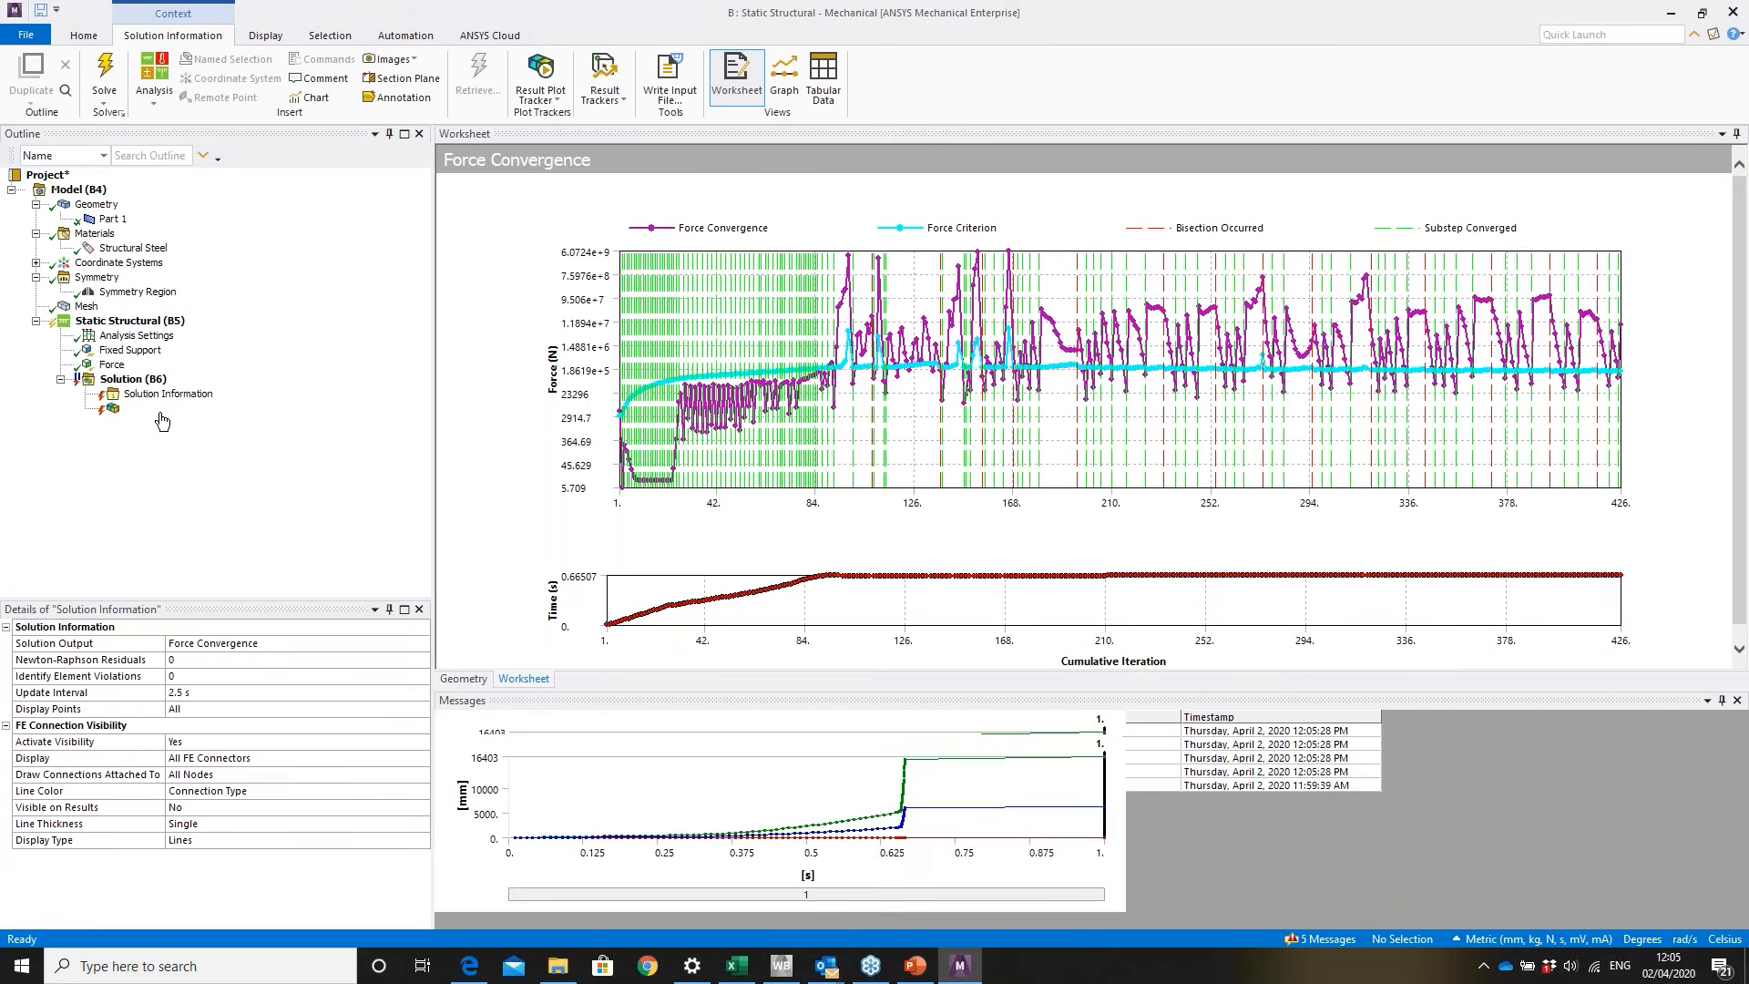
pyautogui.rightClick(162, 418)
pyautogui.moveTo(200, 426)
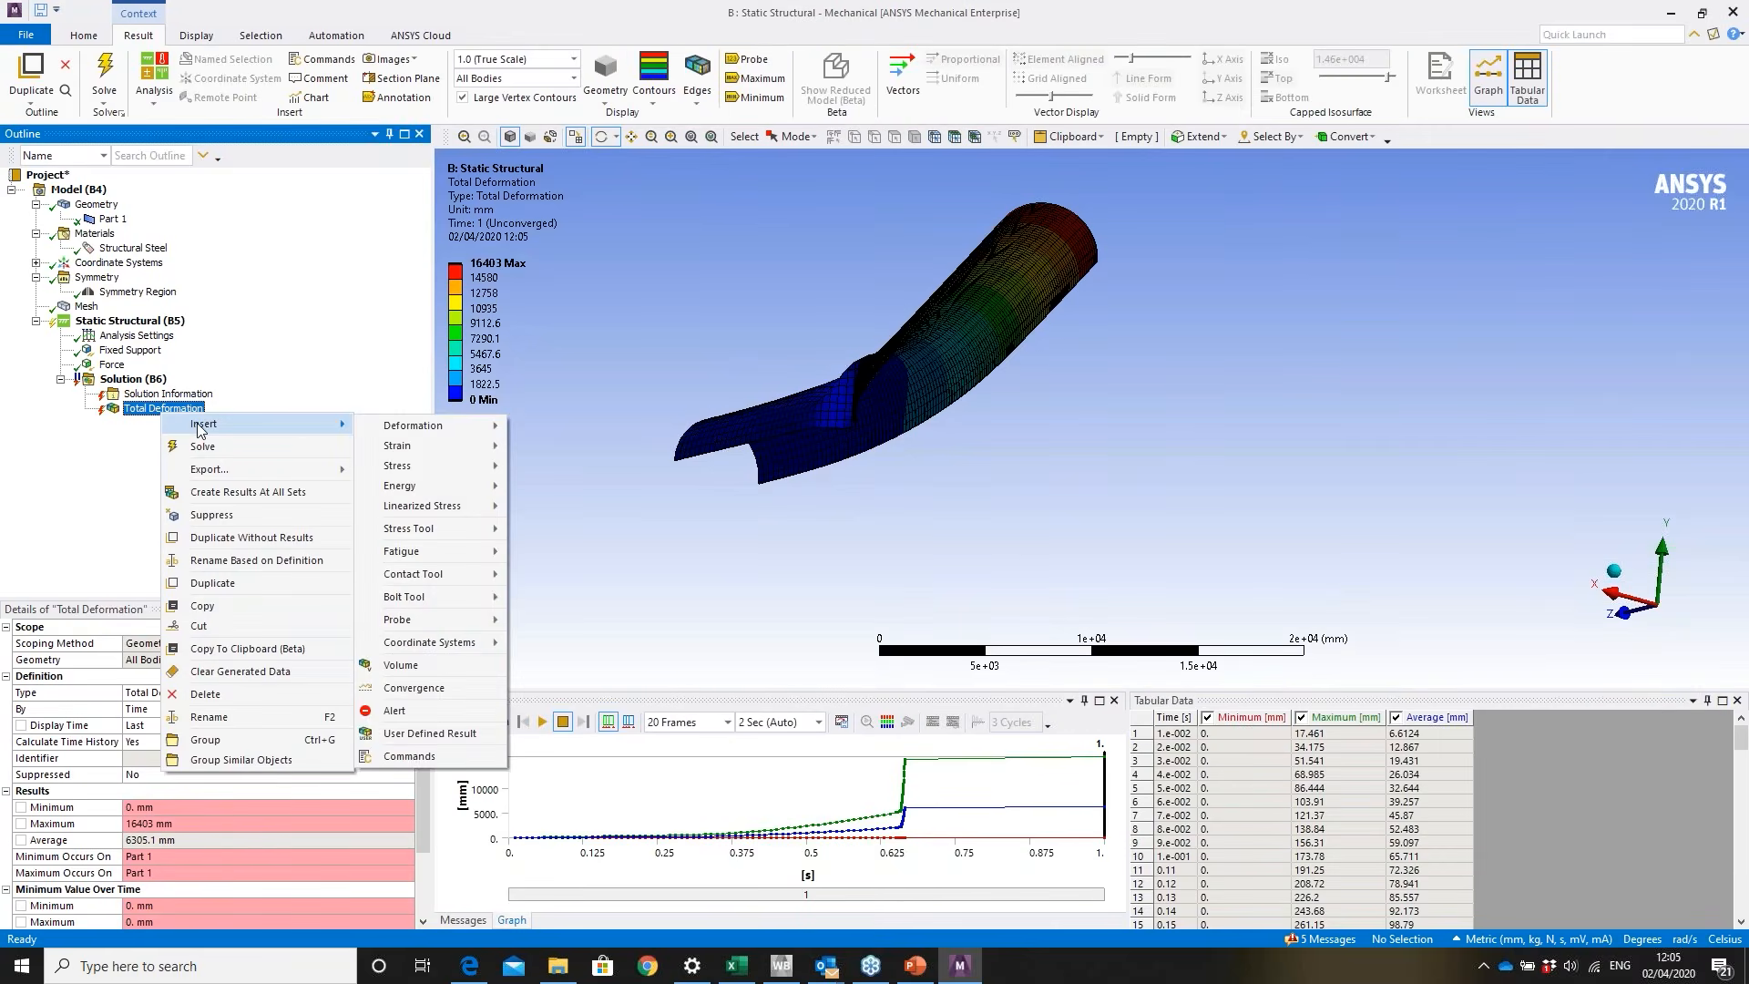
pyautogui.click(938, 501)
pyautogui.moveTo(967, 403); pyautogui.dragTo(969, 285)
pyautogui.scroll(-5, 969, 285)
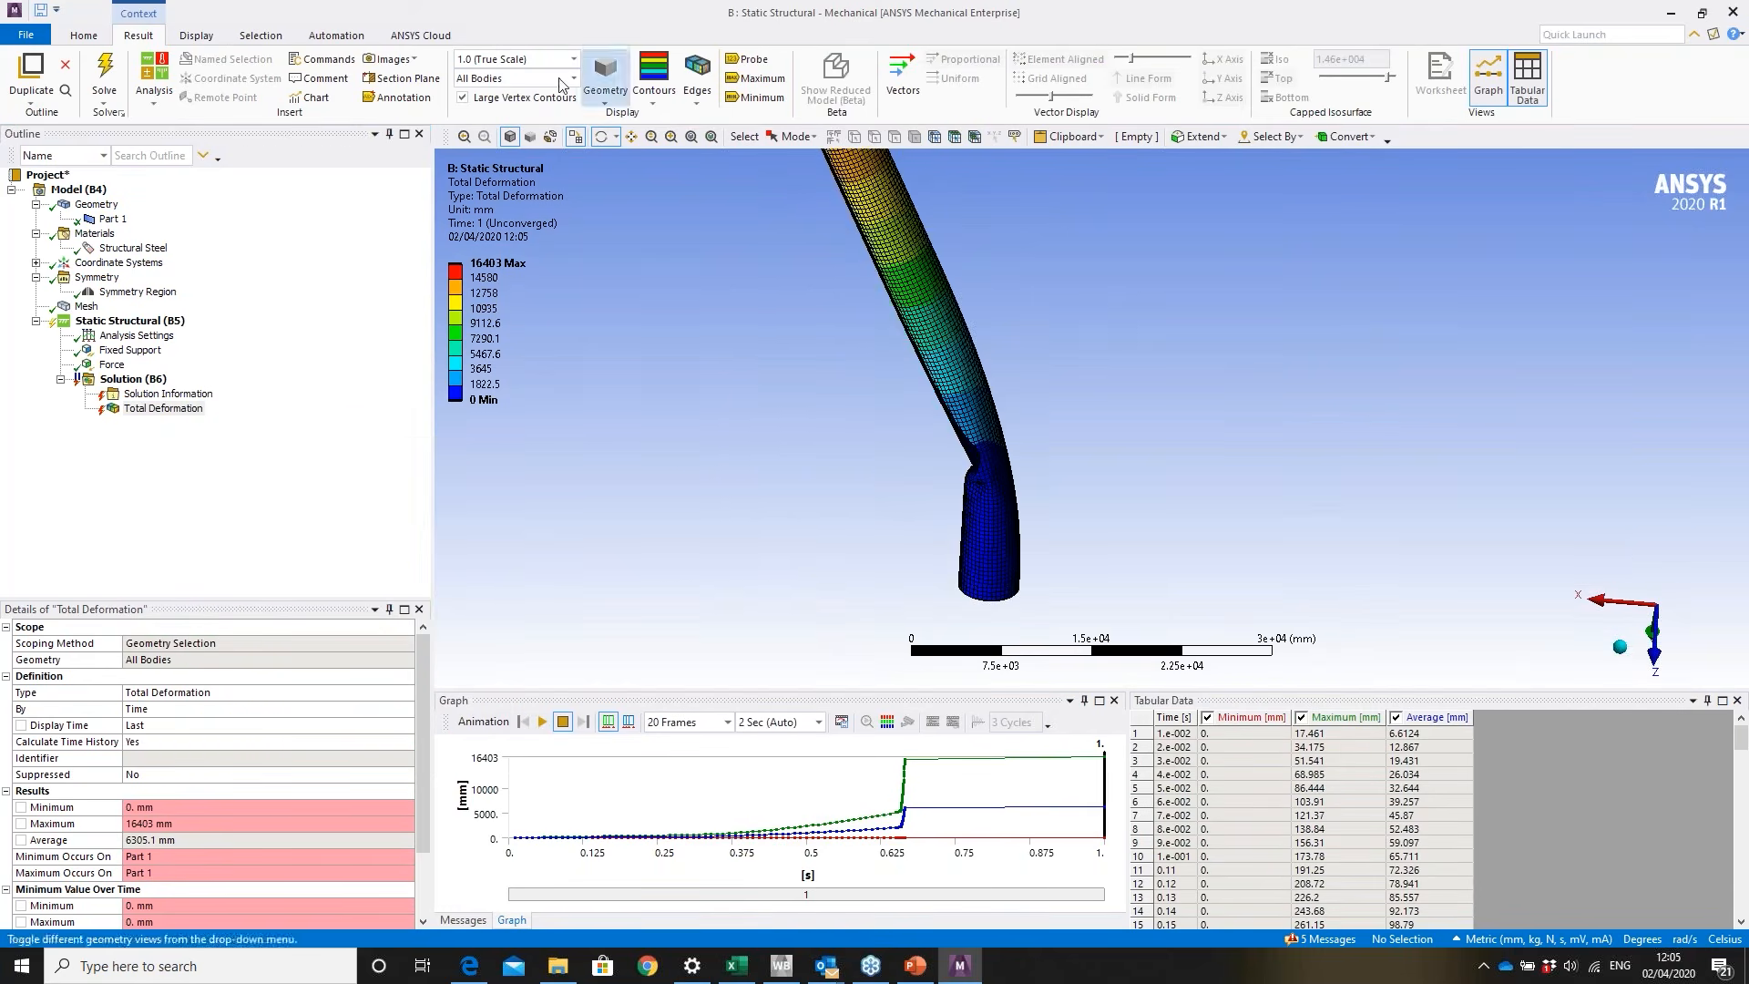
pyautogui.moveTo(985, 368)
pyautogui.mouseDown()
pyautogui.moveTo(983, 401)
pyautogui.moveTo(991, 387)
pyautogui.mouseUp()
pyautogui.moveTo(909, 452); pyautogui.dragTo(1084, 554, button='right')
pyautogui.moveTo(1055, 368)
pyautogui.mouseDown()
pyautogui.moveTo(1159, 355)
pyautogui.moveTo(987, 359)
pyautogui.moveTo(1026, 374)
pyautogui.mouseUp()
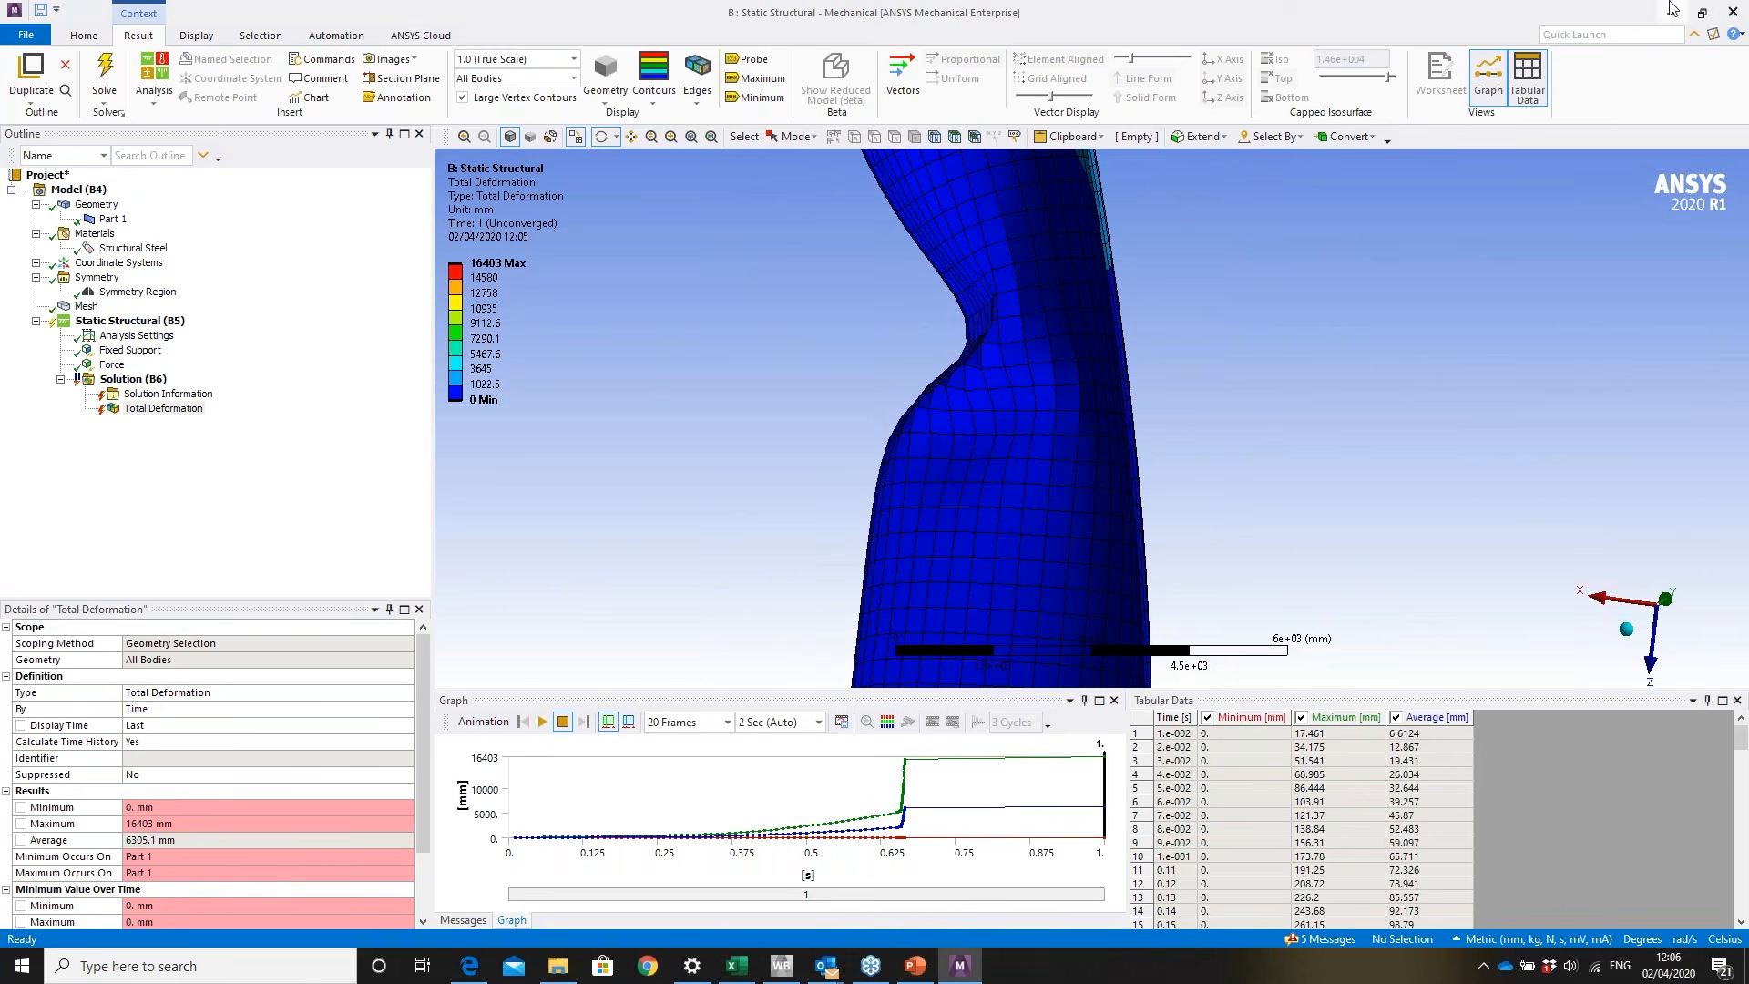
# - Close the Mechanical window and resume the non-linear seminar slide show in PowerPoint, advancing to the Explicit Dynamics slide
pyautogui.click(1735, 11)
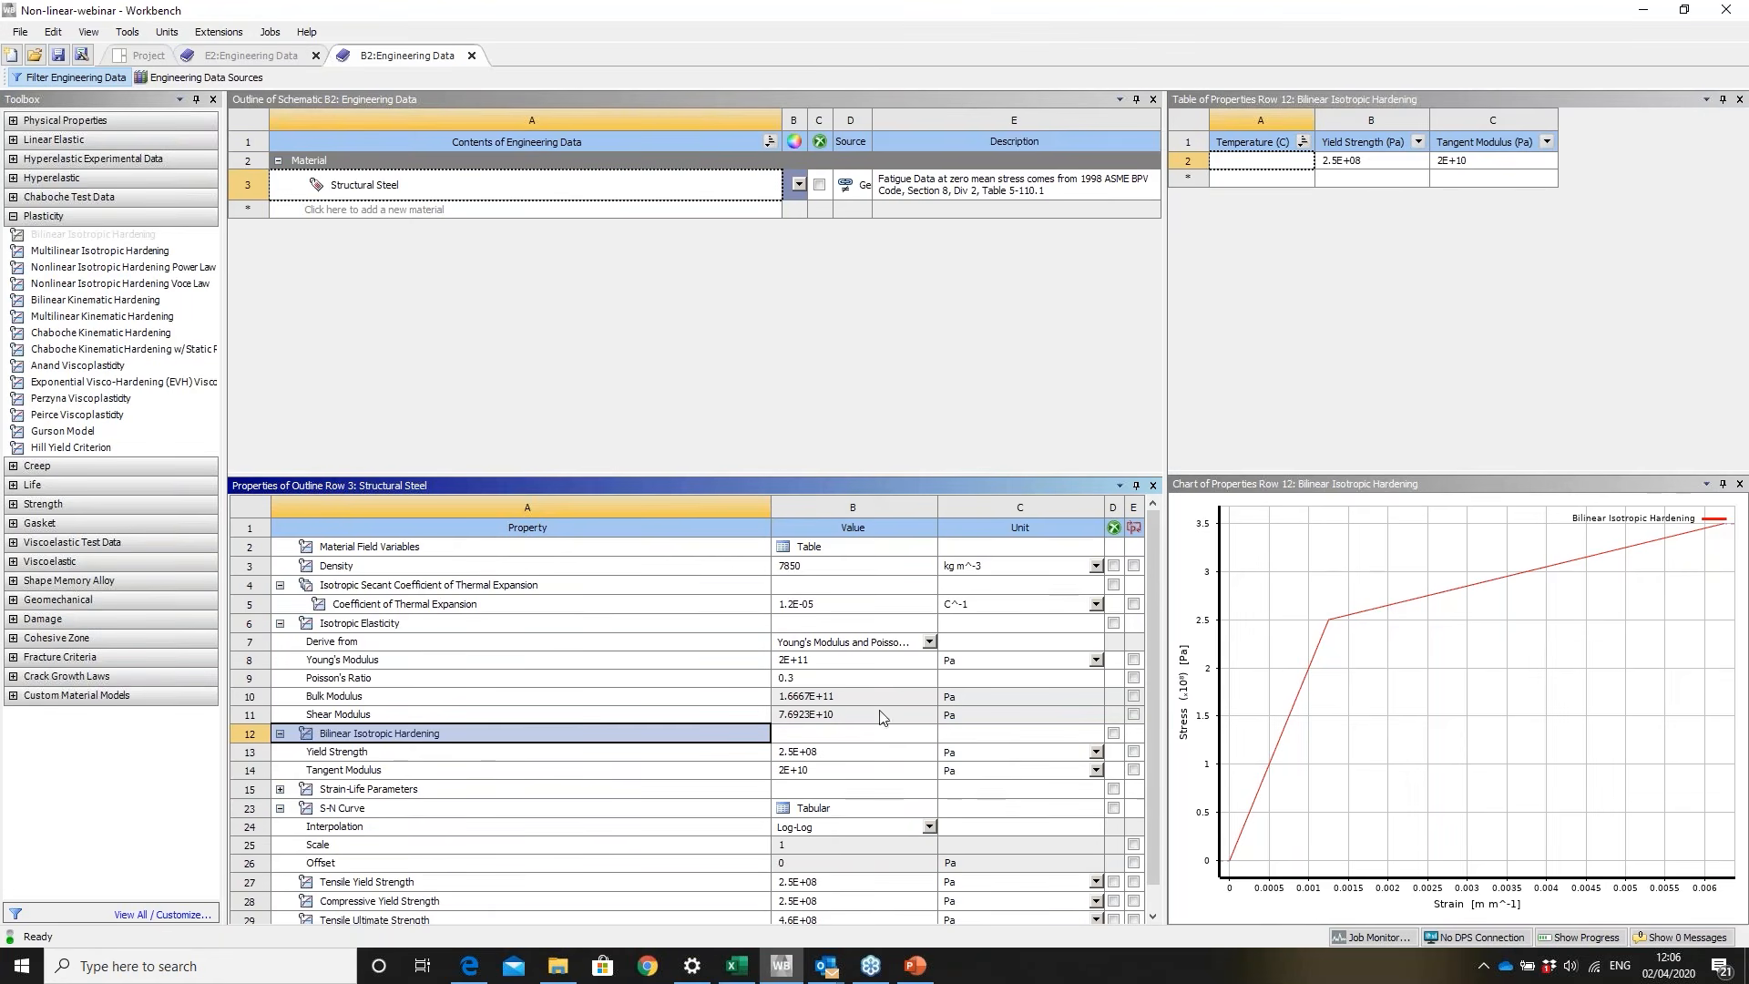
pyautogui.moveTo(914, 973)
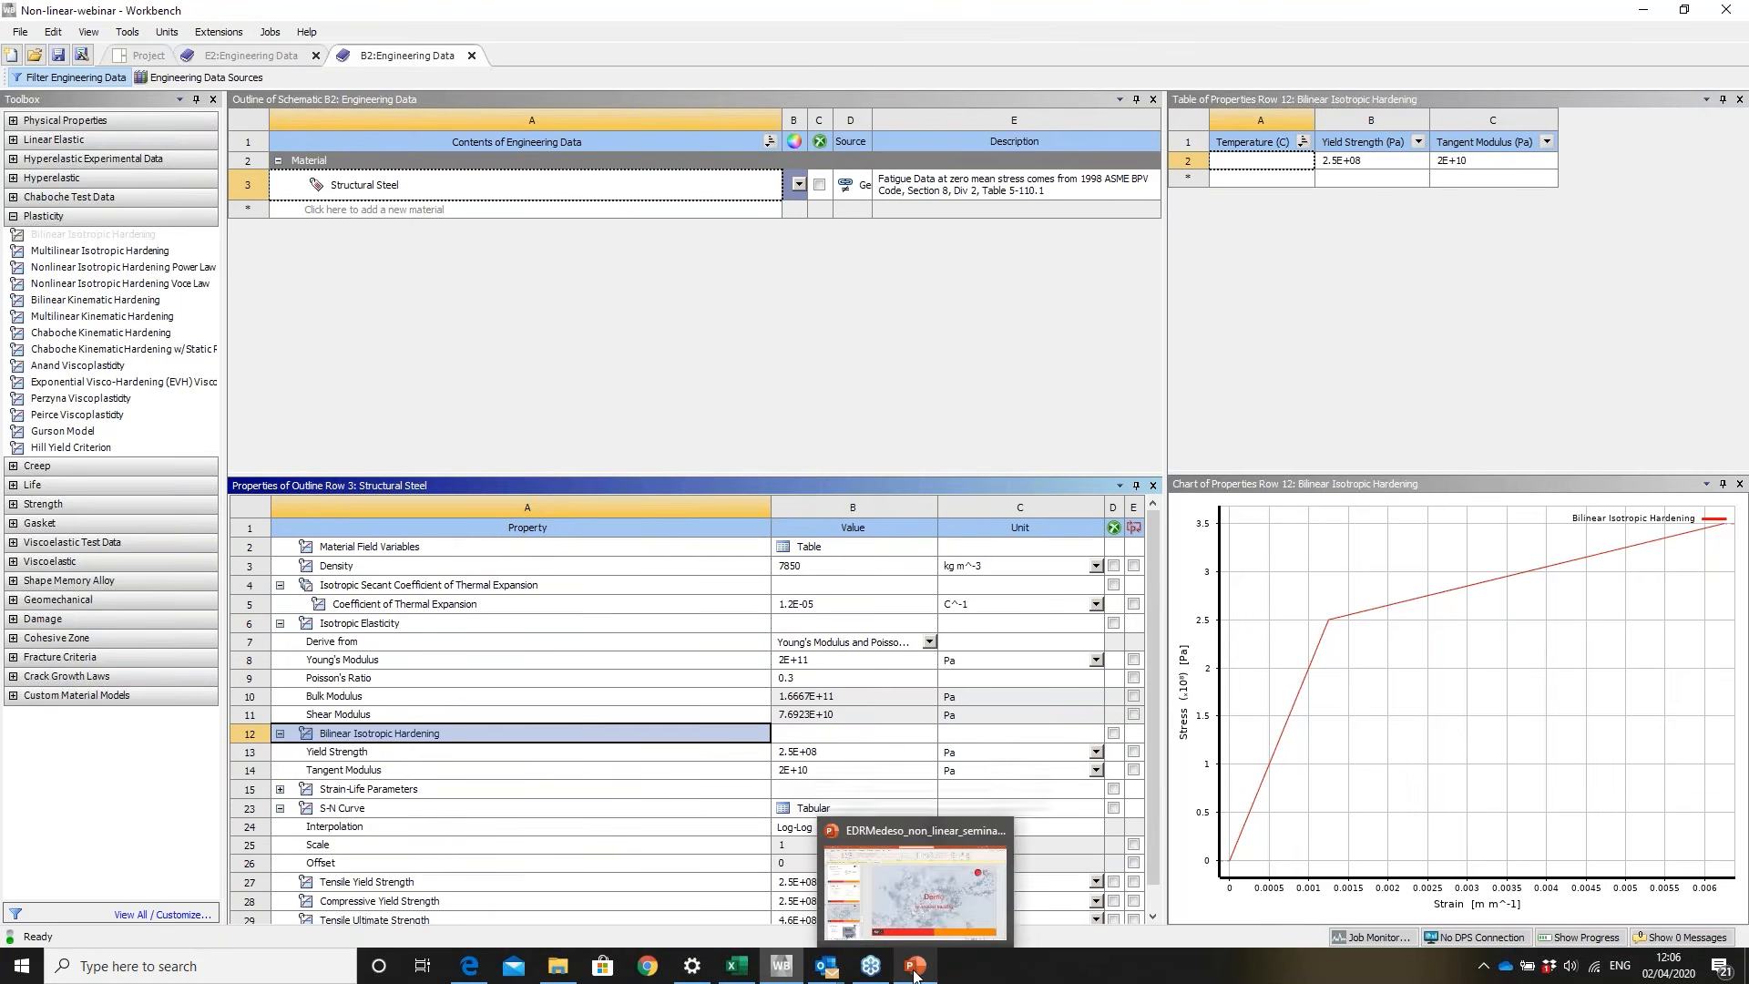
pyautogui.click(915, 973)
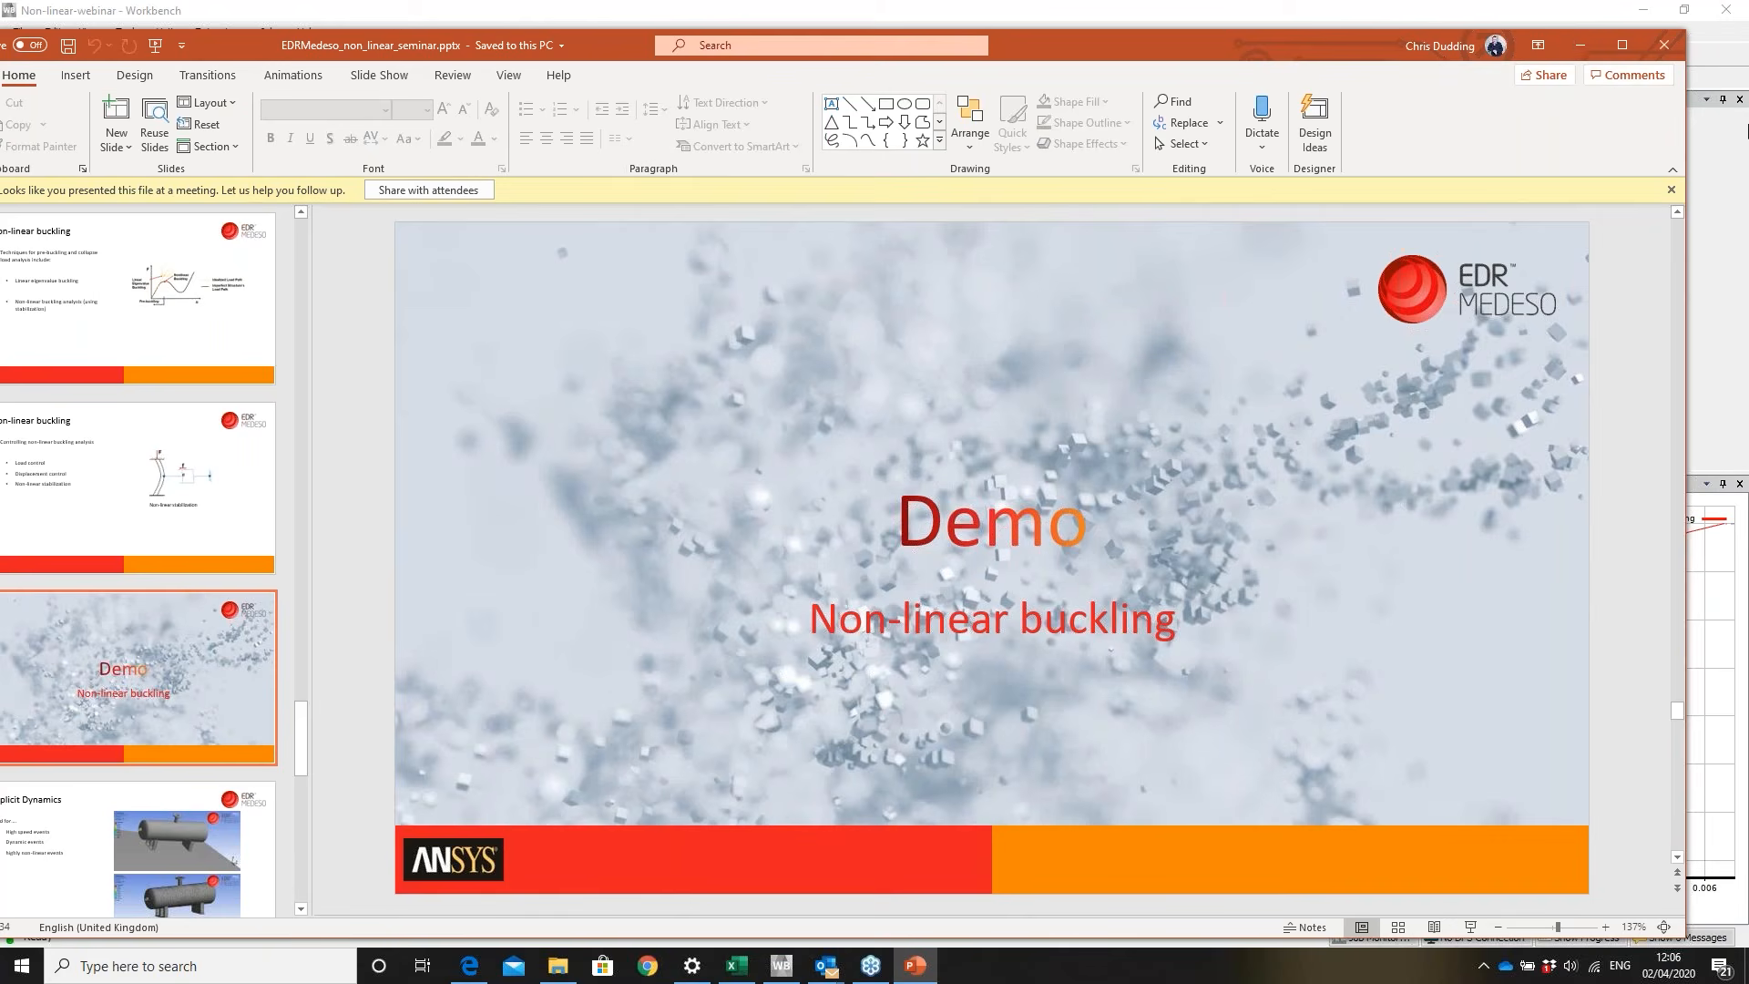
pyautogui.click(1470, 927)
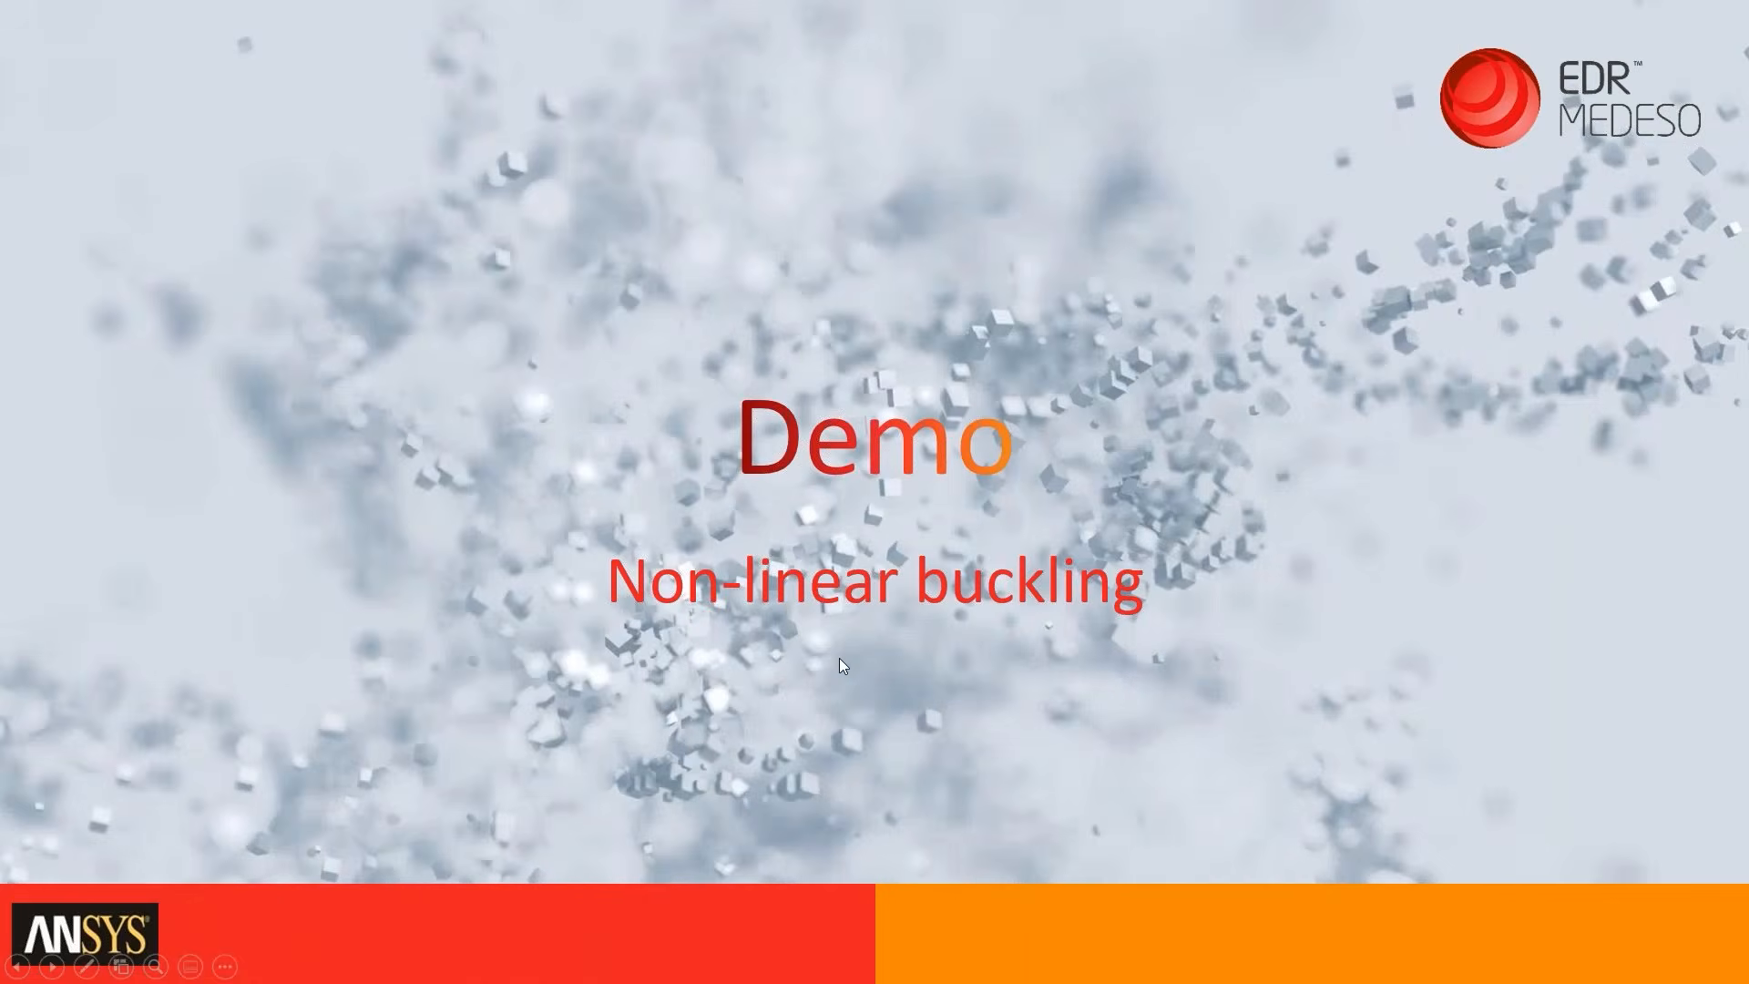
pyautogui.click(838, 657)
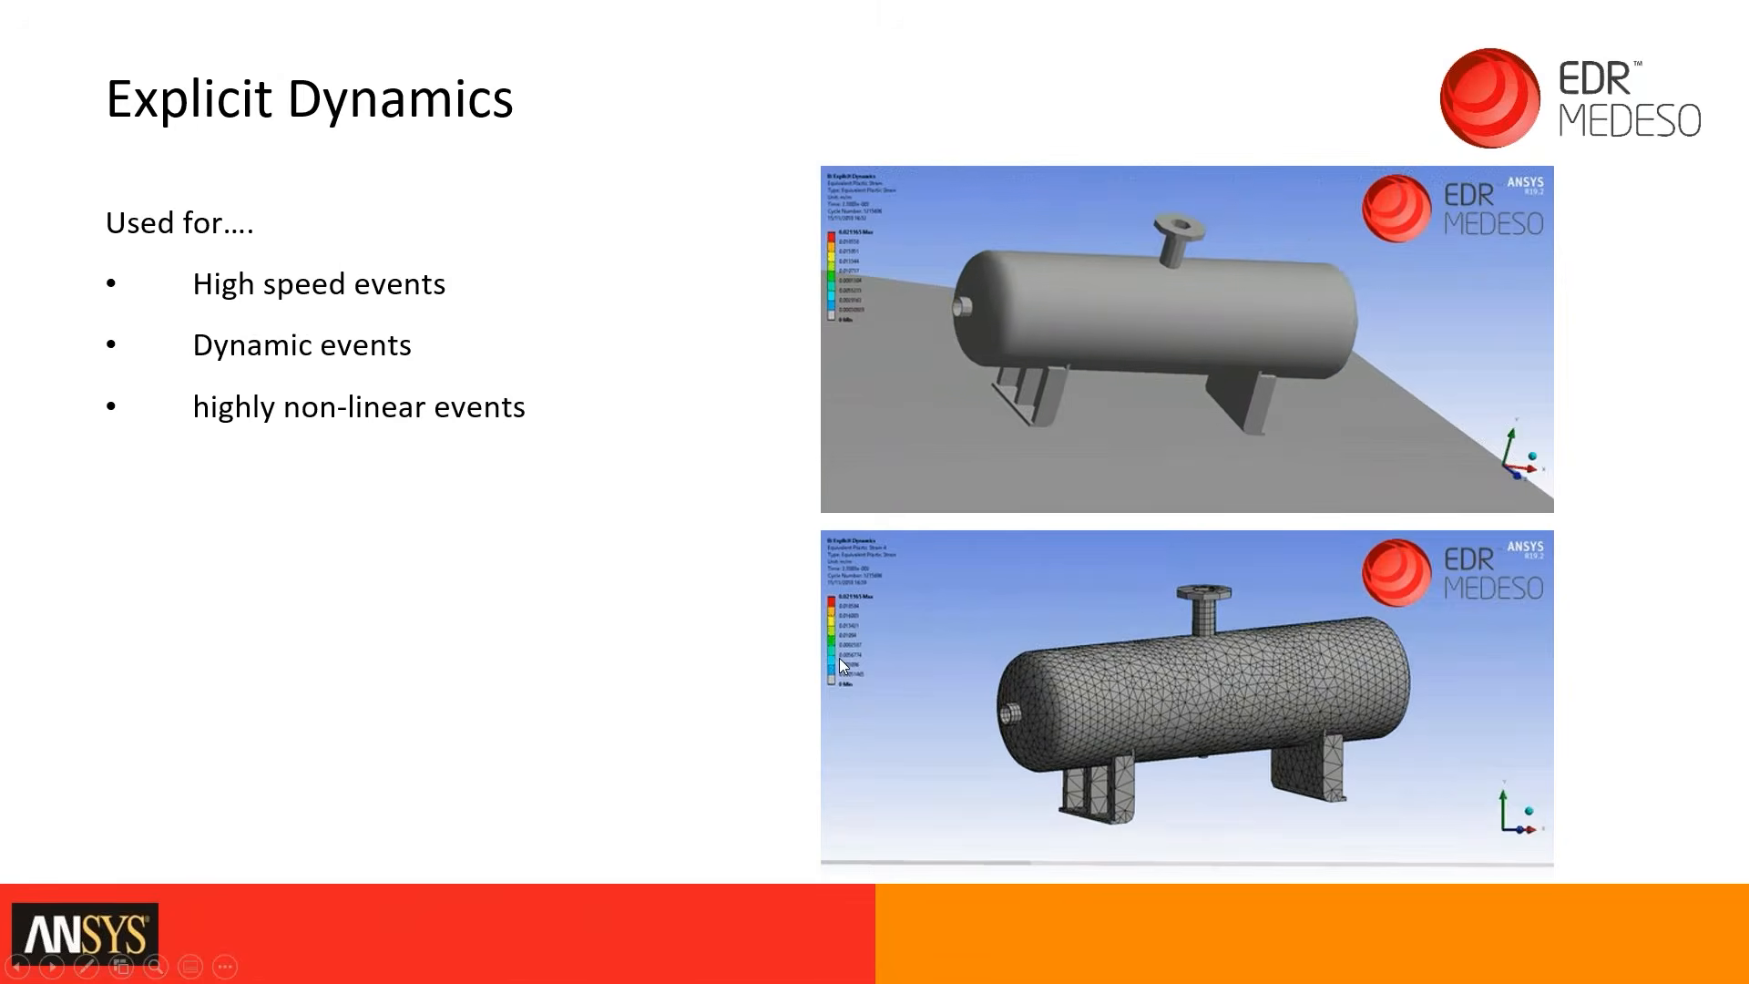
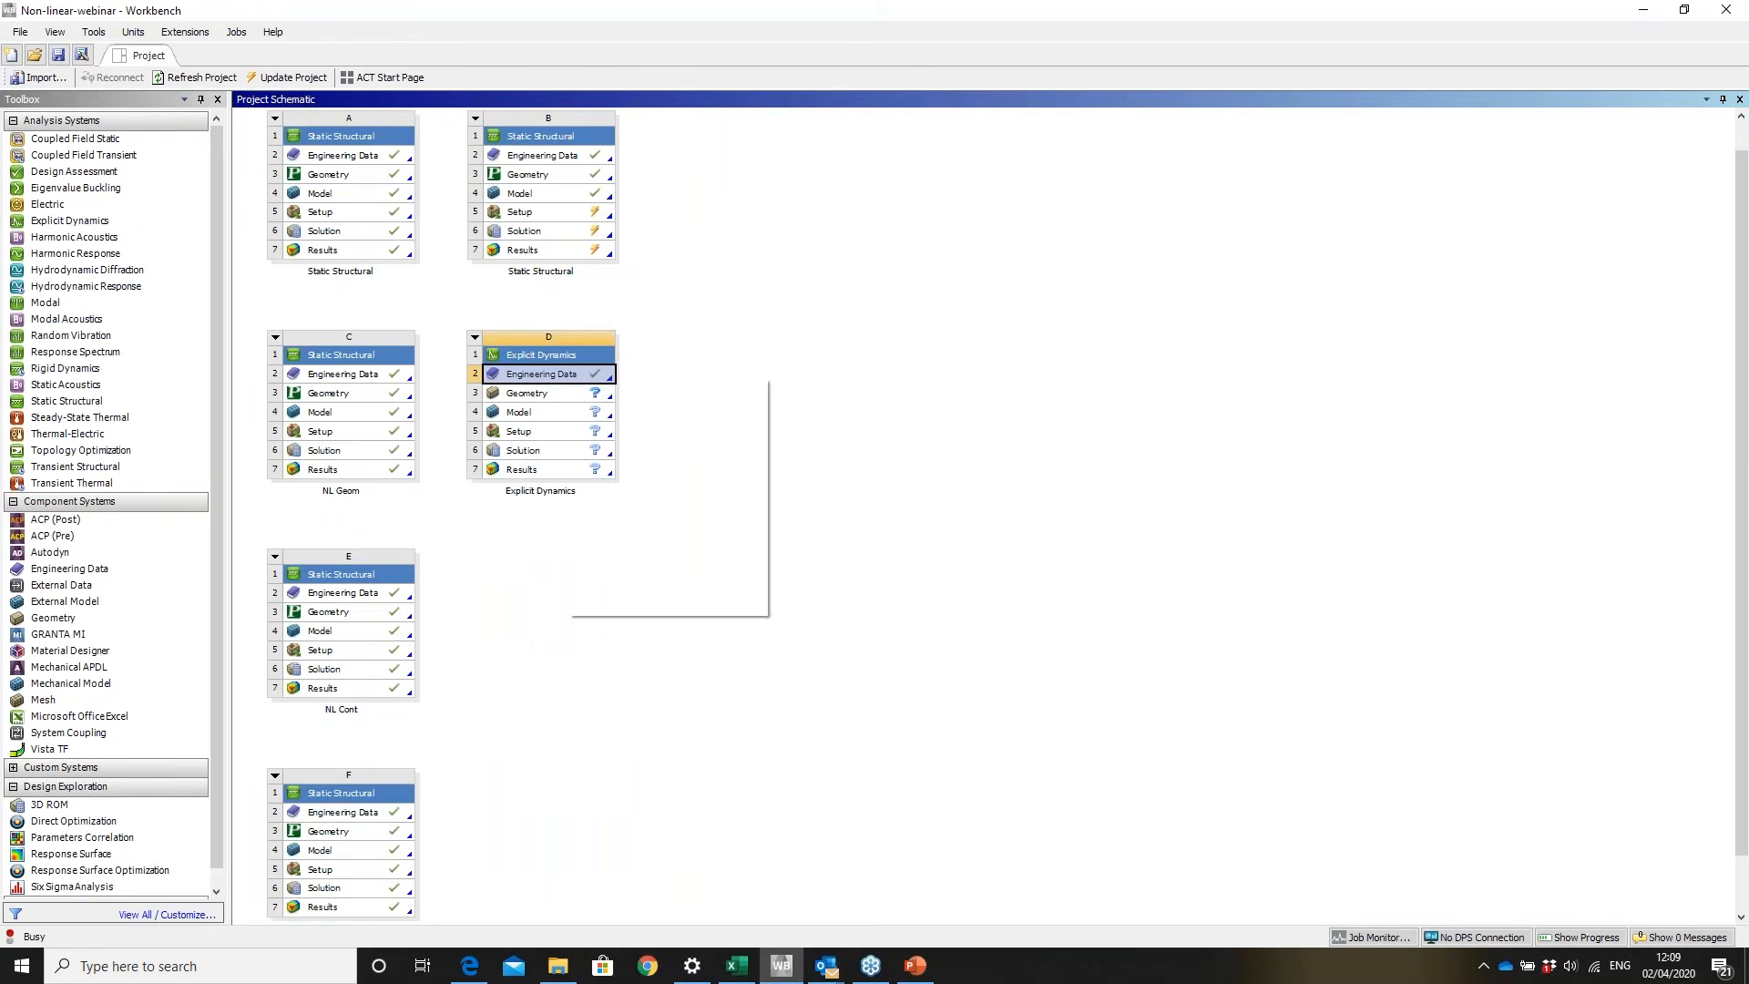
# - Add Bilinear Isotropic Hardening to Structural Steel in the Explicit Dynamics engineering data, with yield strength 2.5e8 Pa and tangent modulus 1.5e9 Pa
pyautogui.click(639, 394)
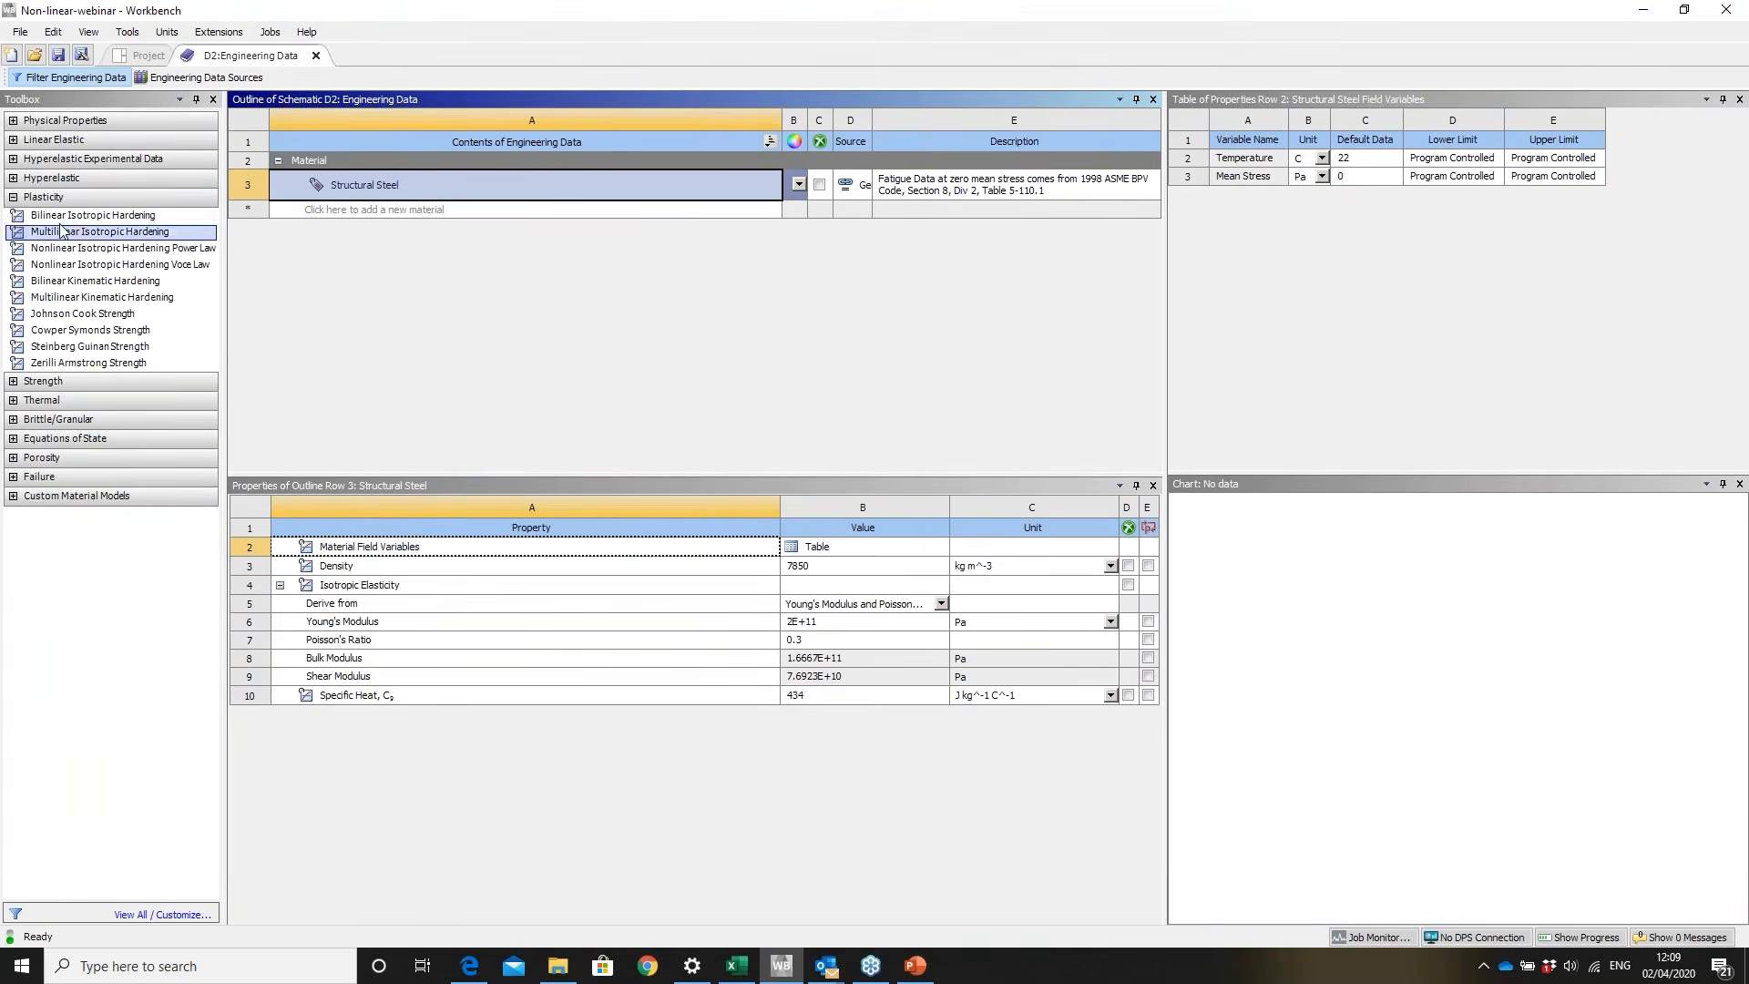
pyautogui.moveTo(98, 217); pyautogui.dragTo(469, 184)
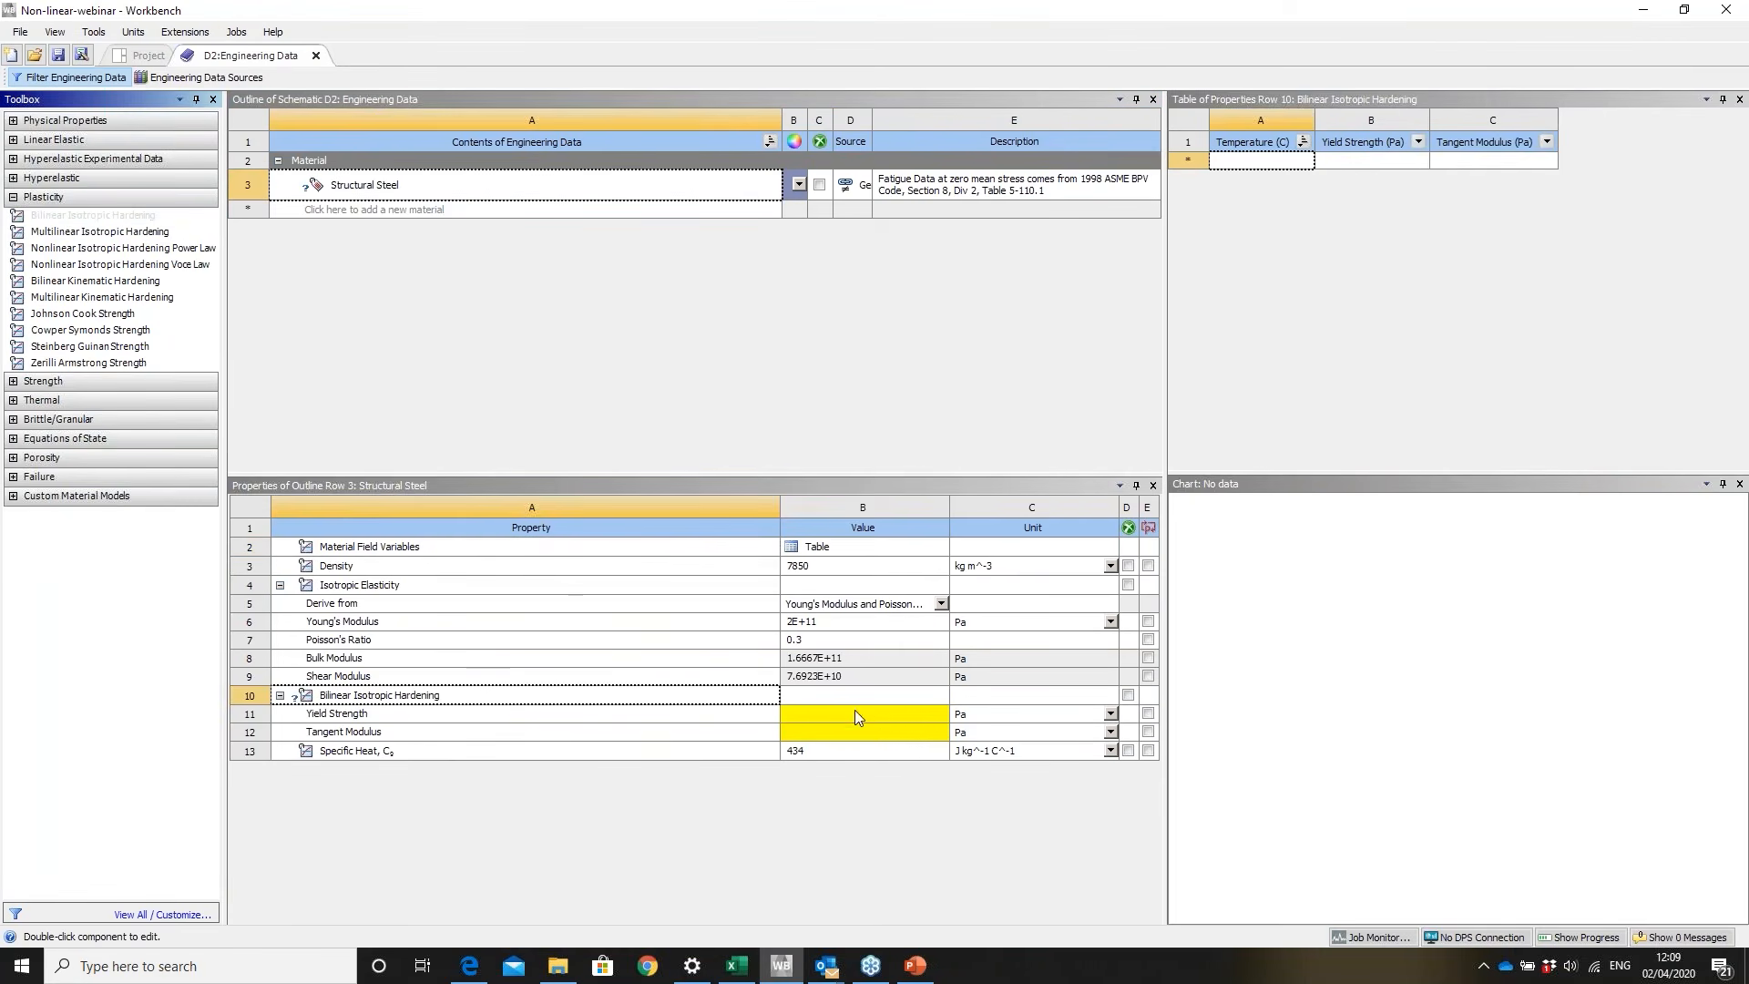
pyautogui.click(855, 711)
pyautogui.write('2.5e8')
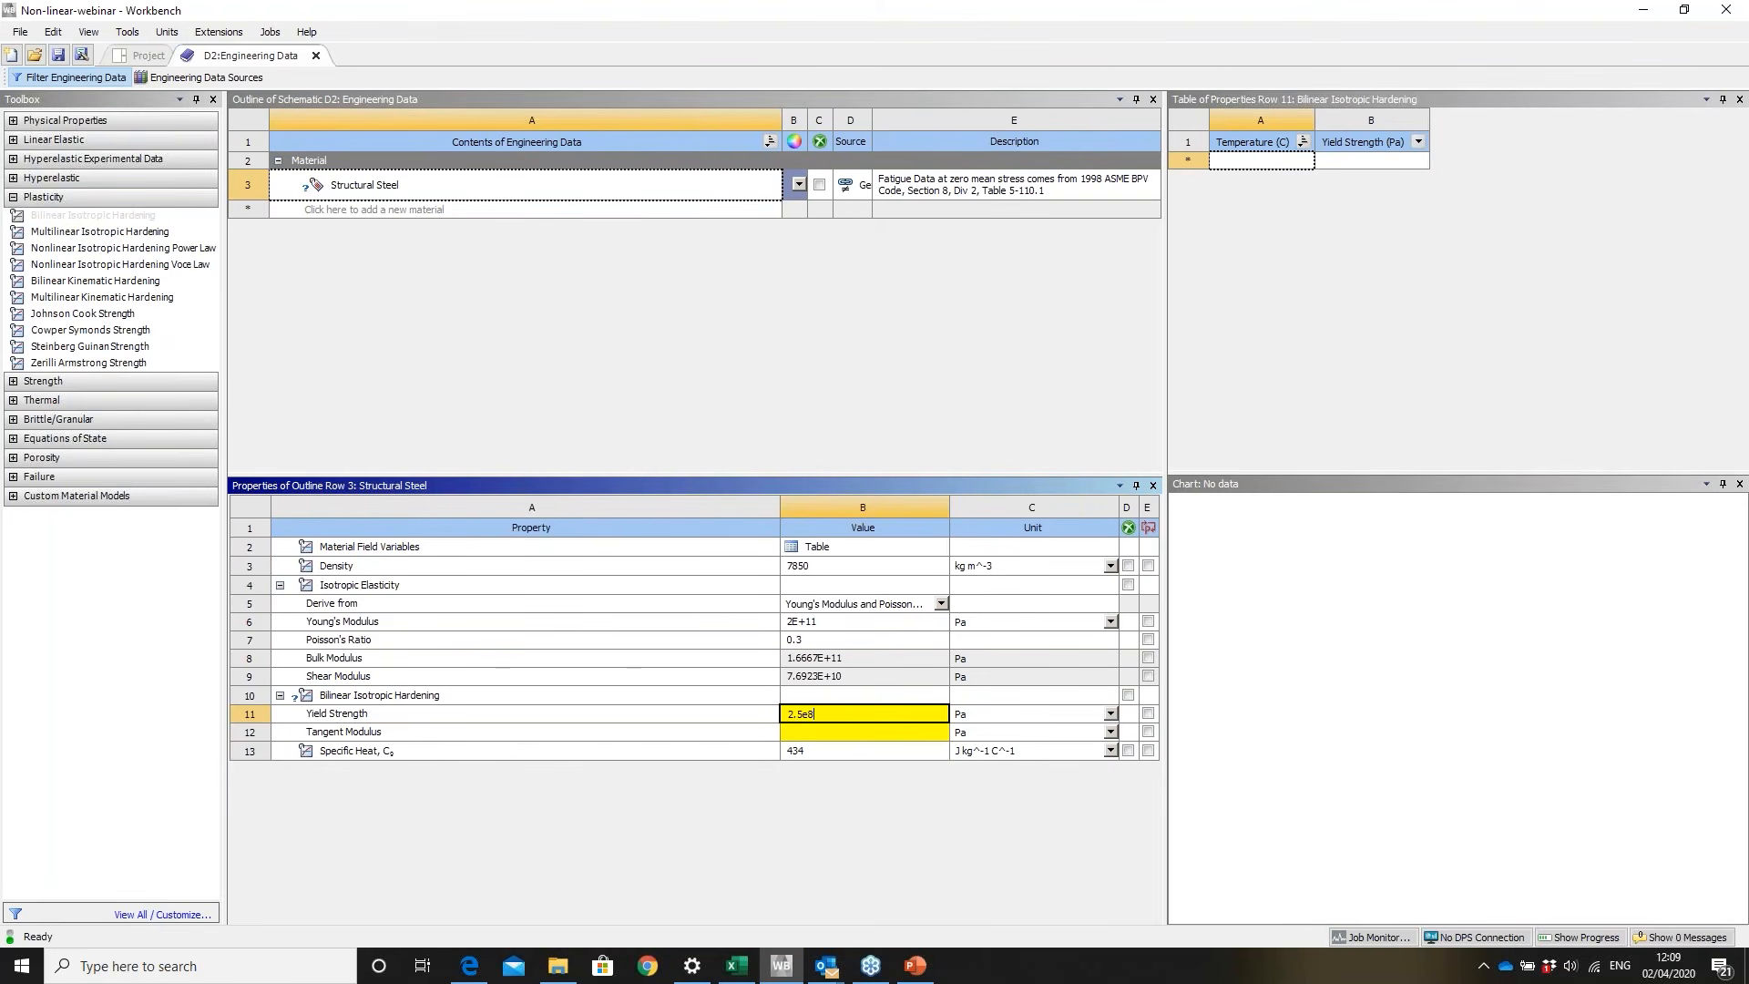
pyautogui.click(829, 734)
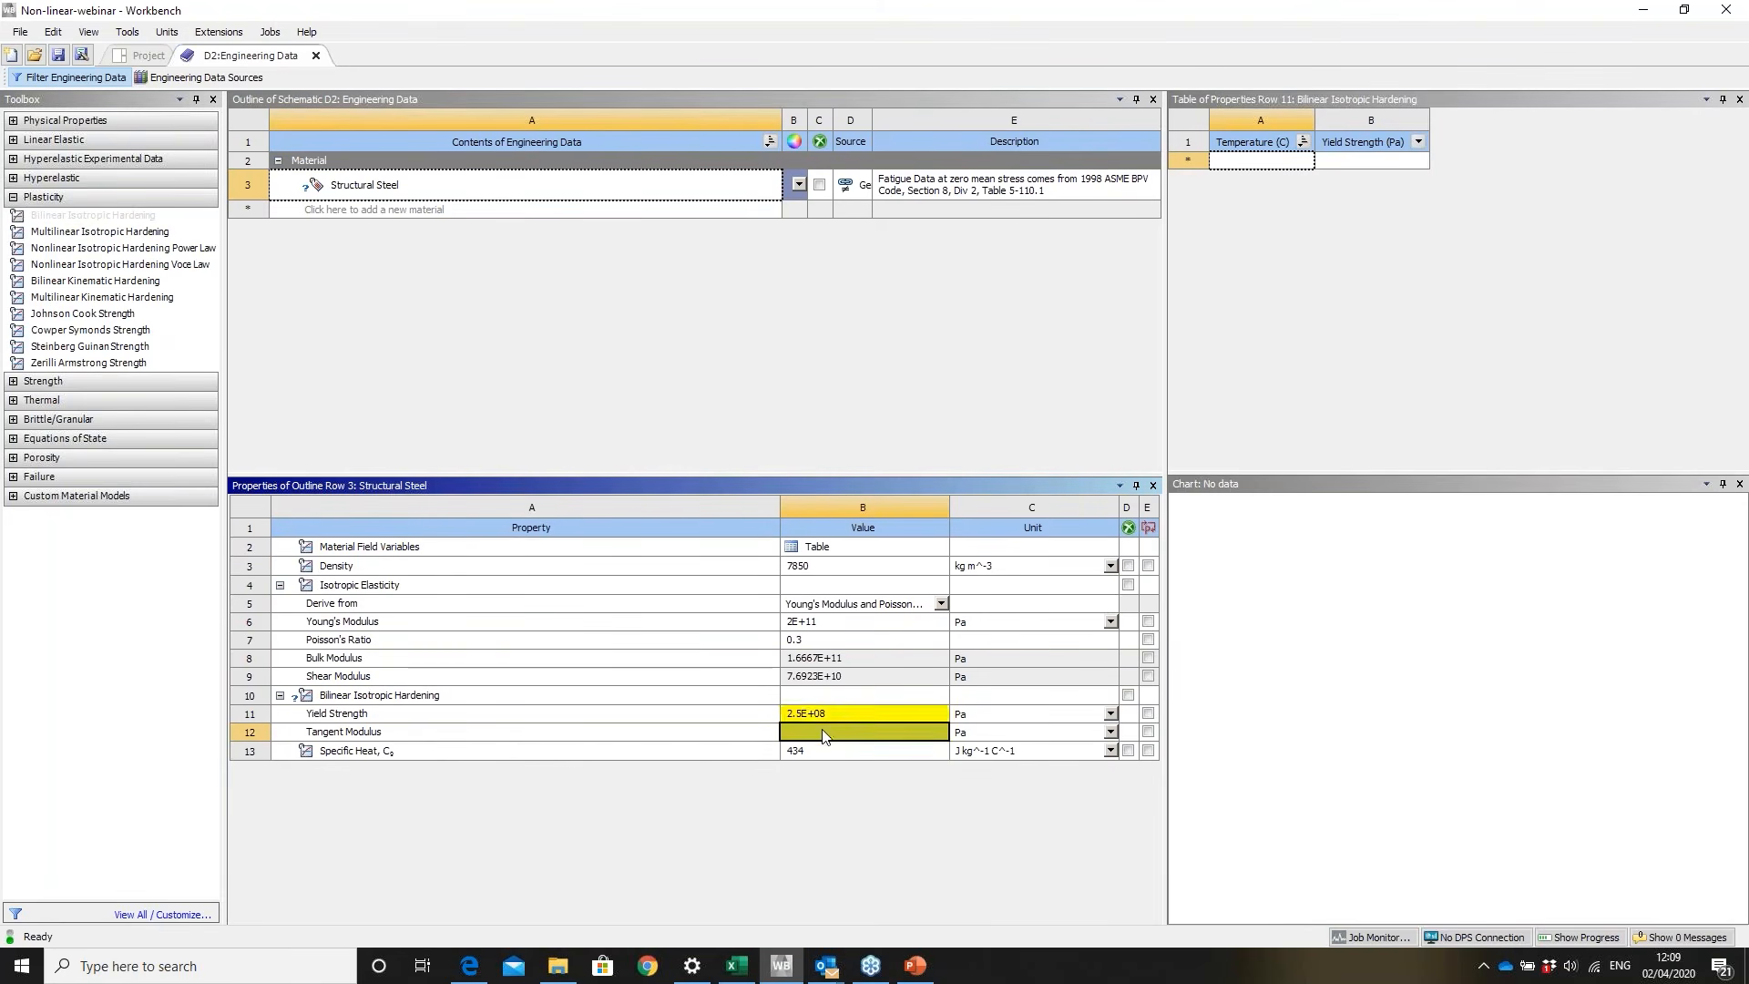
pyautogui.write('1.5e')
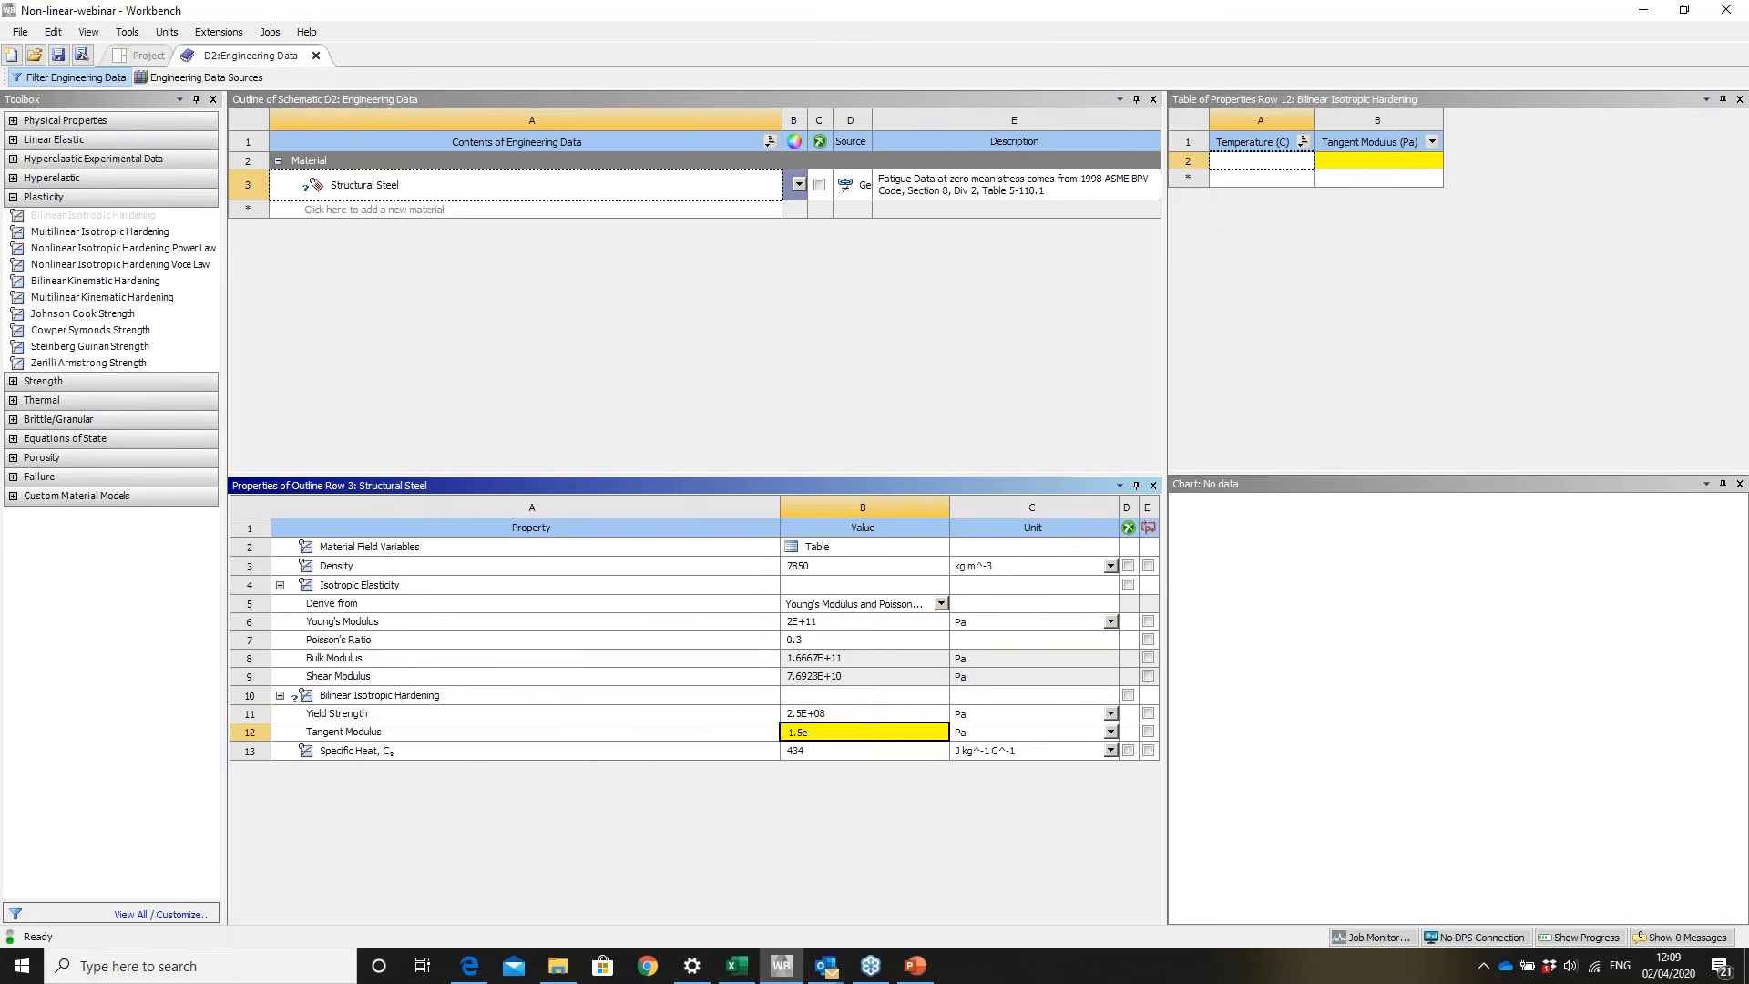
pyautogui.write('9')
pyautogui.click(599, 421)
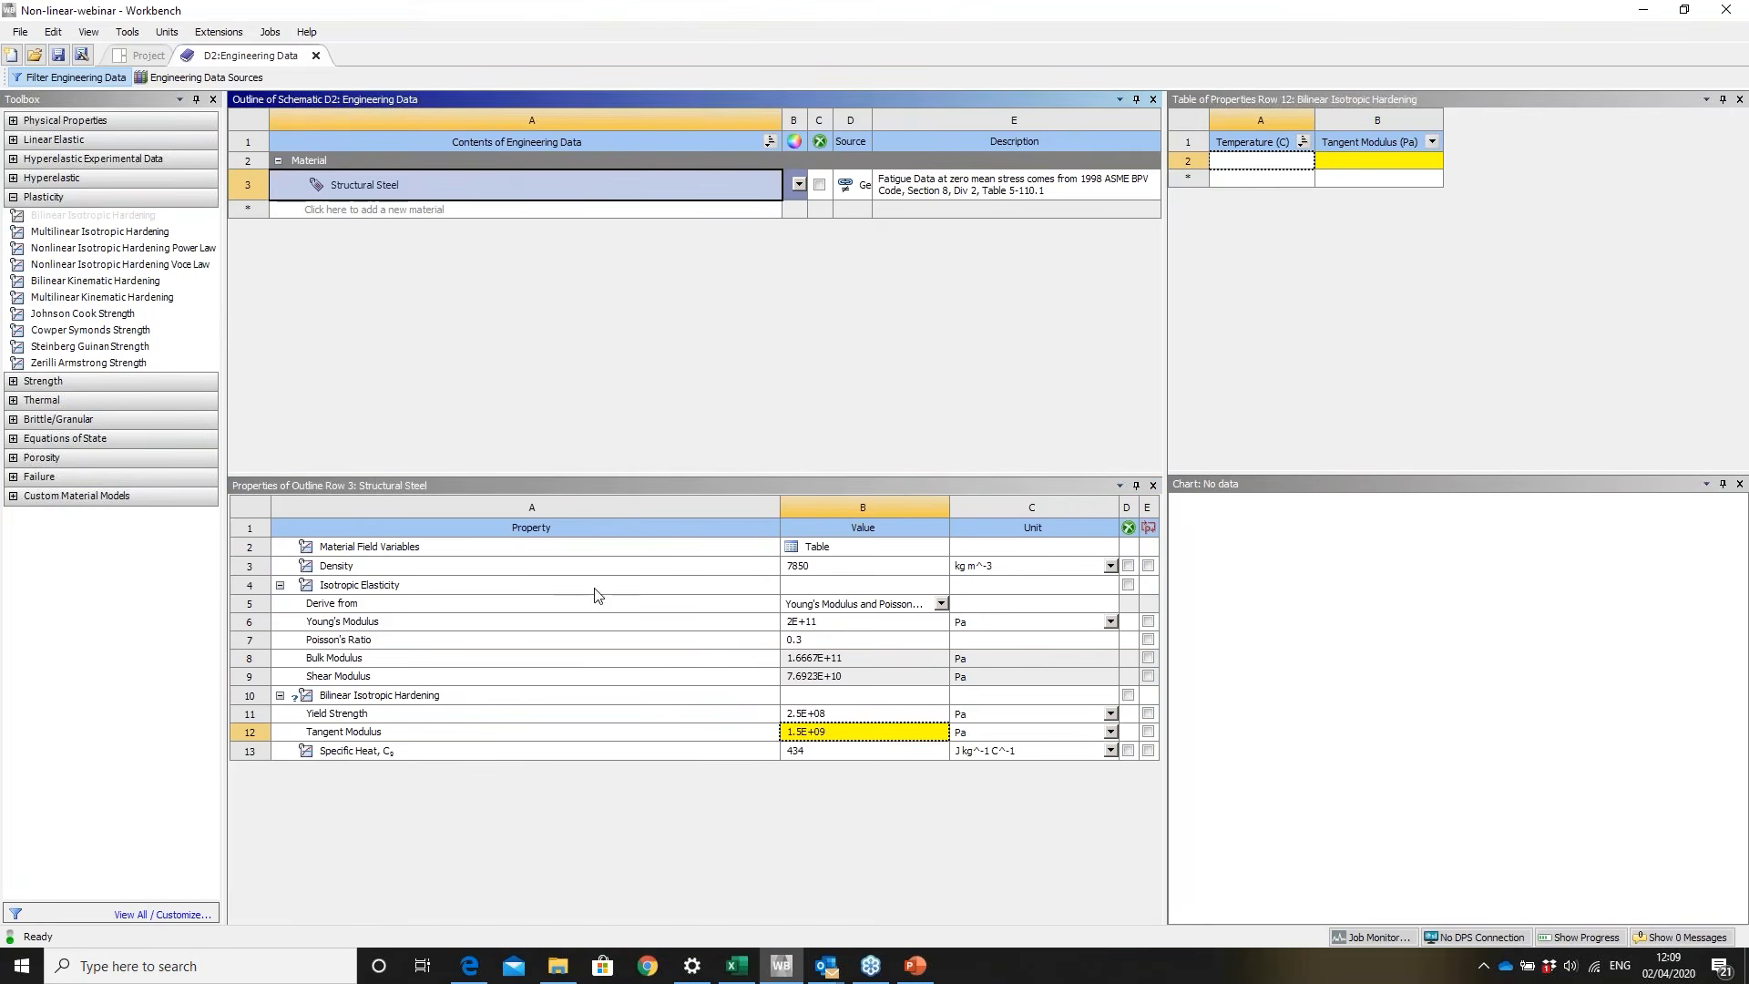
# - Check the Bilinear Isotropic Hardening curve and import Explicit_jointed_shear_plates.agdb as the geometry of the Explicit Dynamics system
pyautogui.click(414, 697)
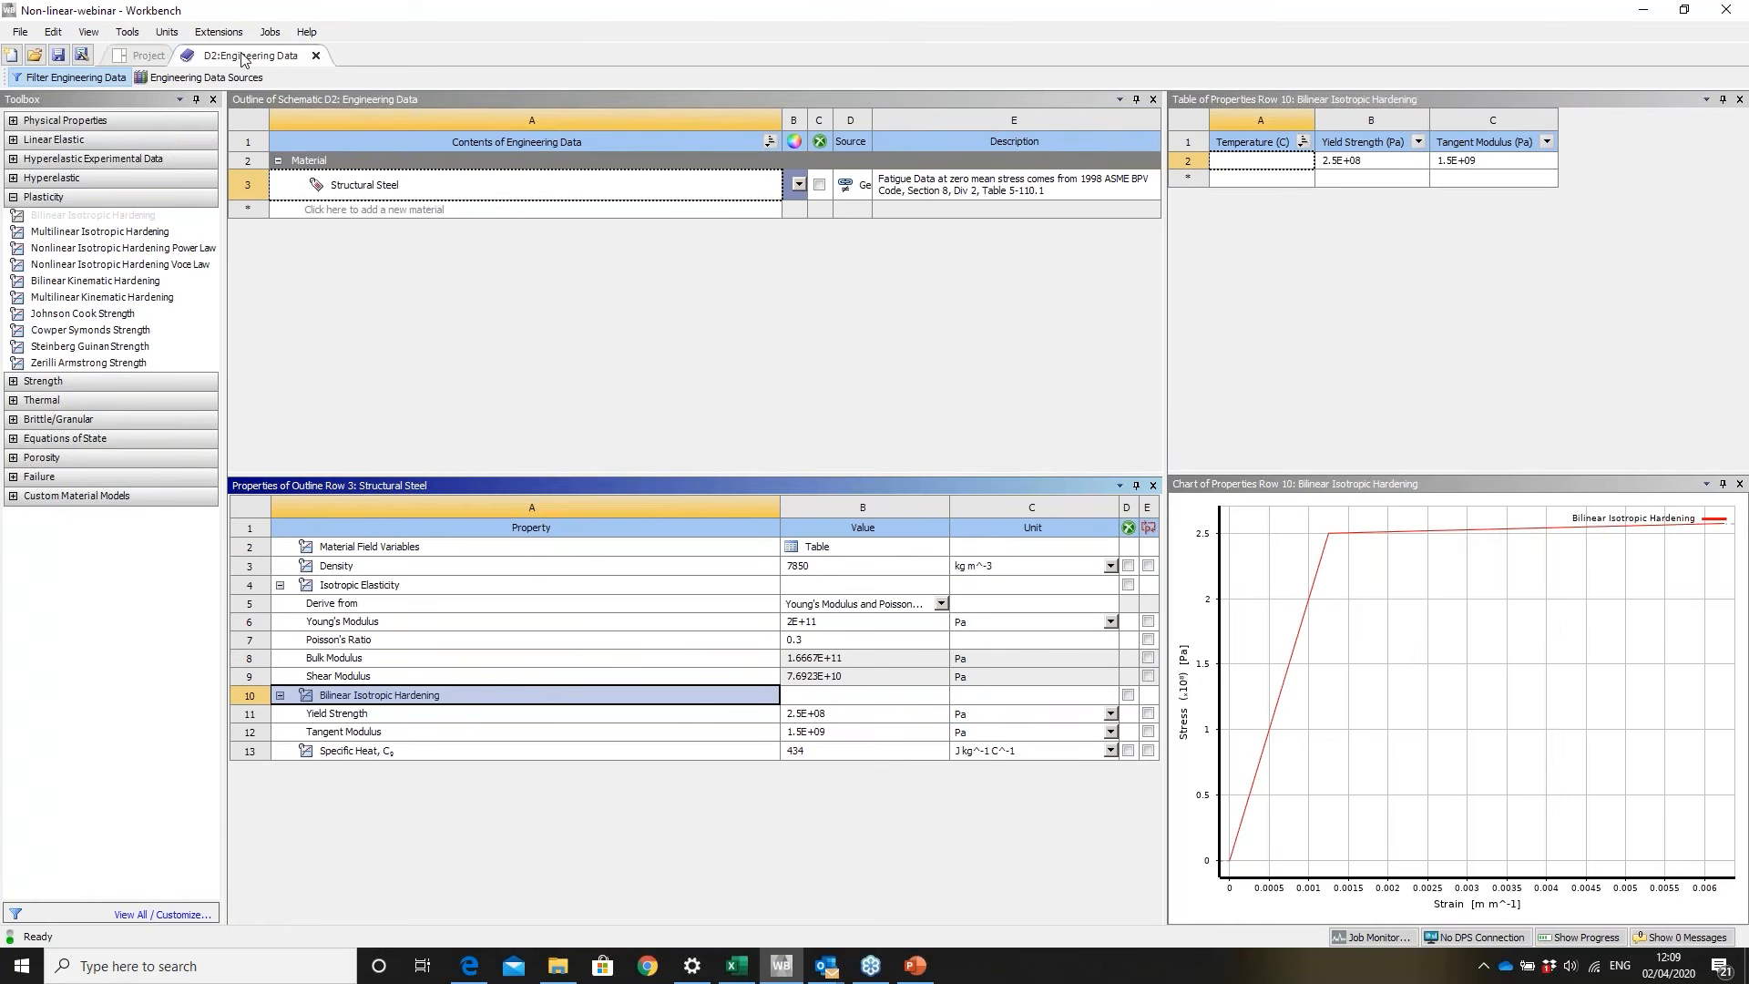
pyautogui.click(149, 56)
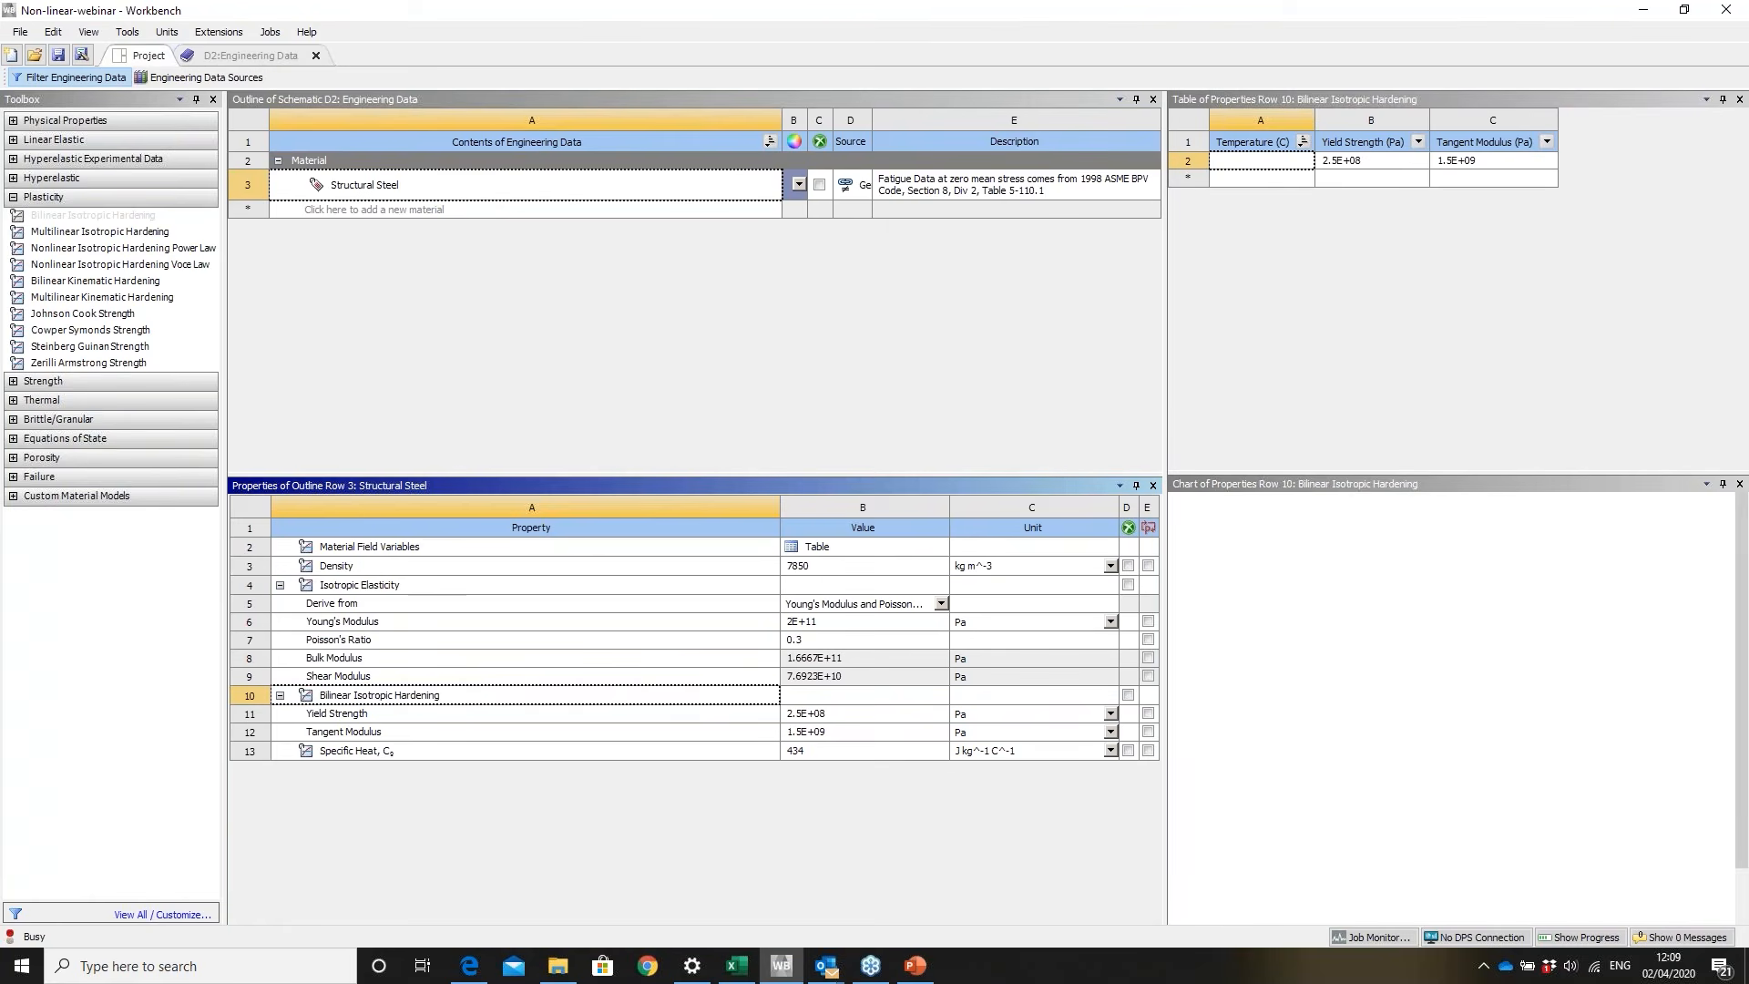
pyautogui.rightClick(563, 399)
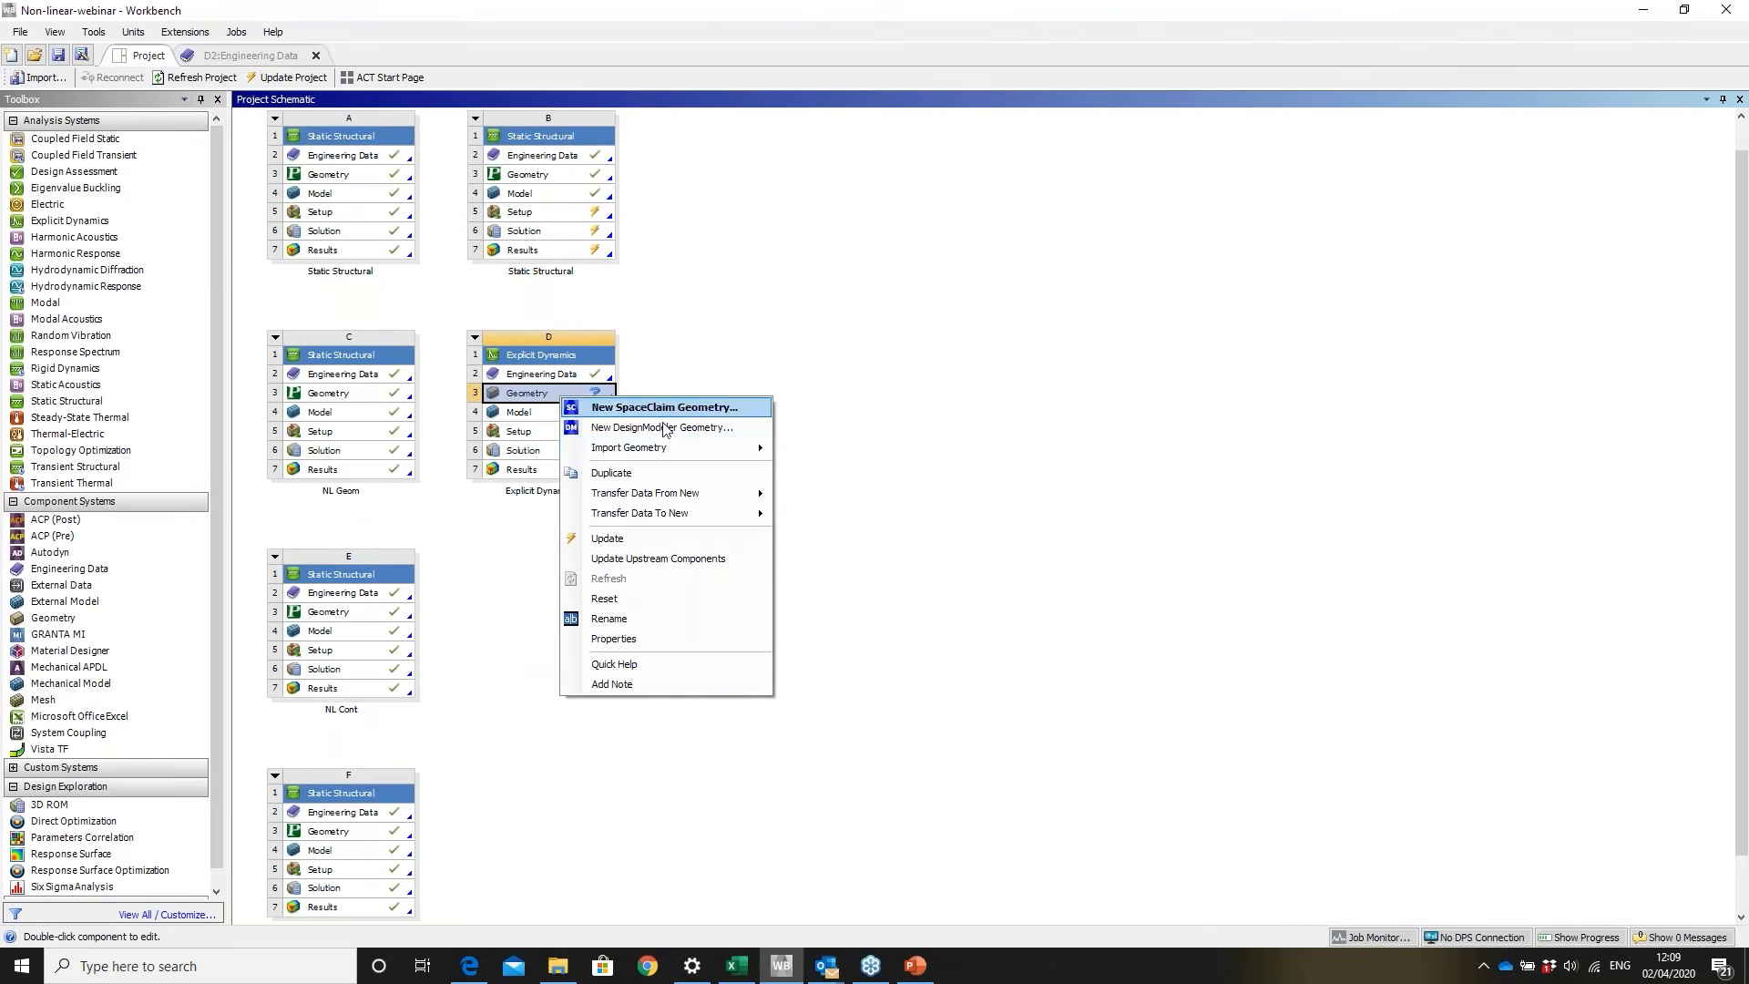
pyautogui.moveTo(669, 448)
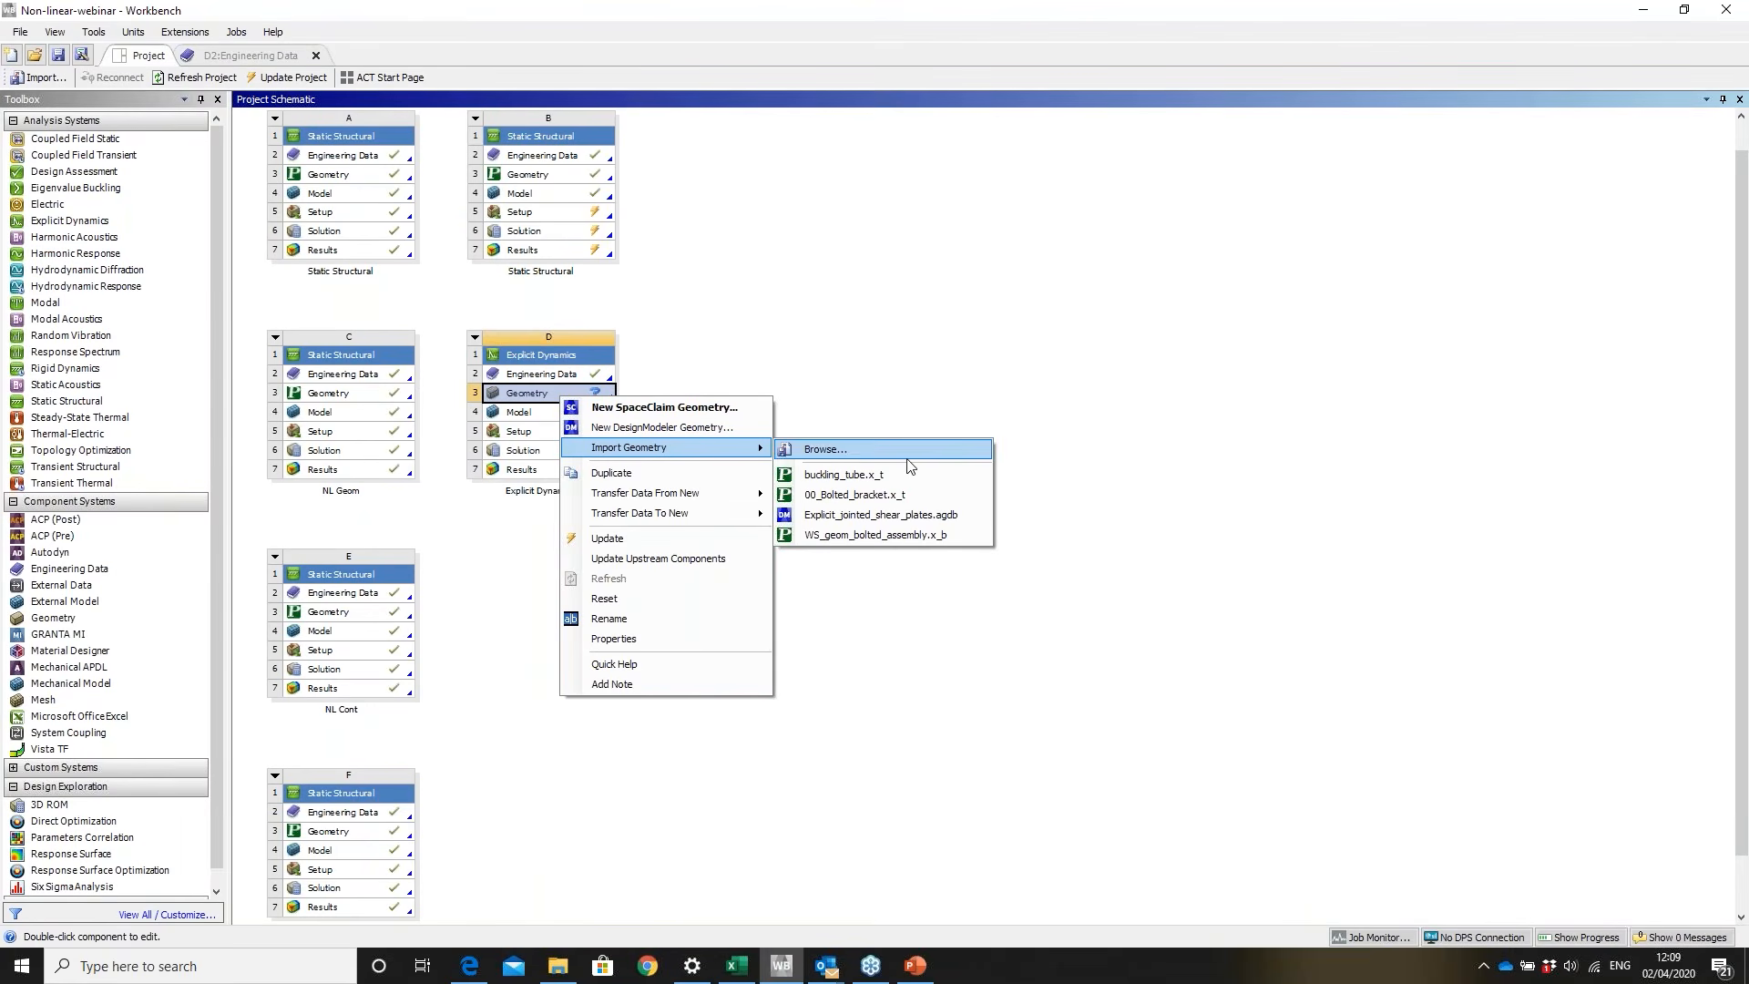
pyautogui.click(897, 515)
# - Open the Explicit Dynamics model in Mechanical and inspect the jointed plates and the cylinder above them
pyautogui.rightClick(546, 418)
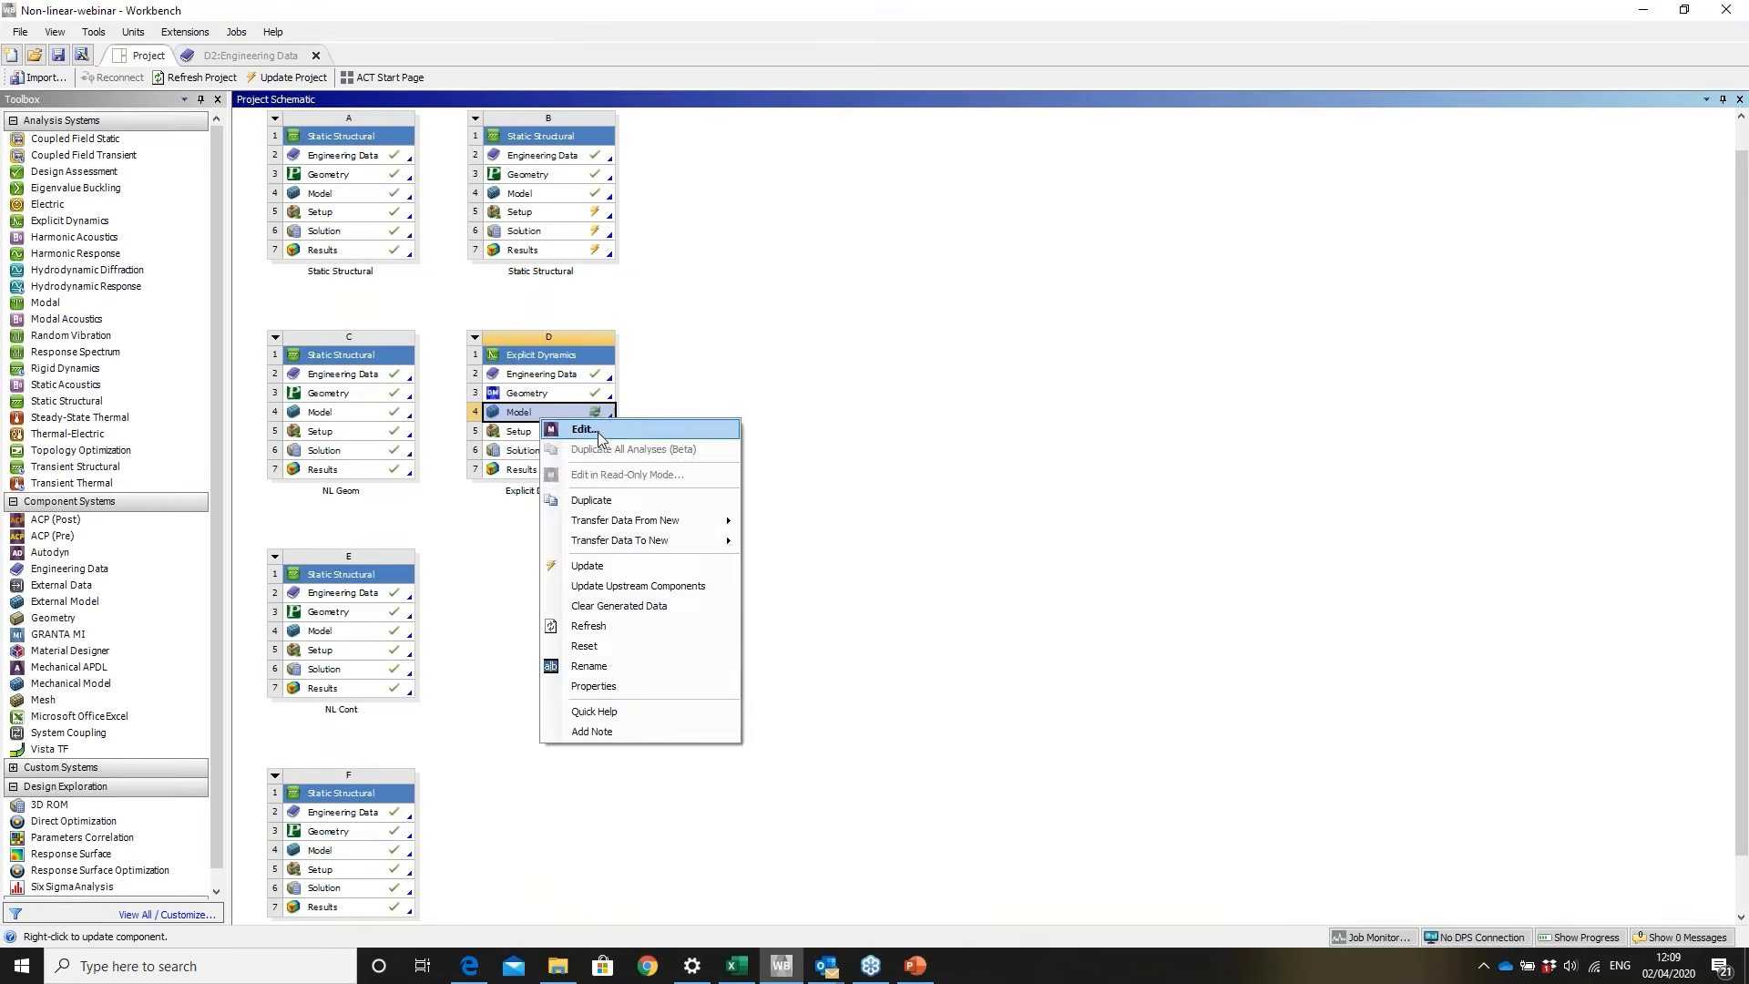
pyautogui.click(584, 429)
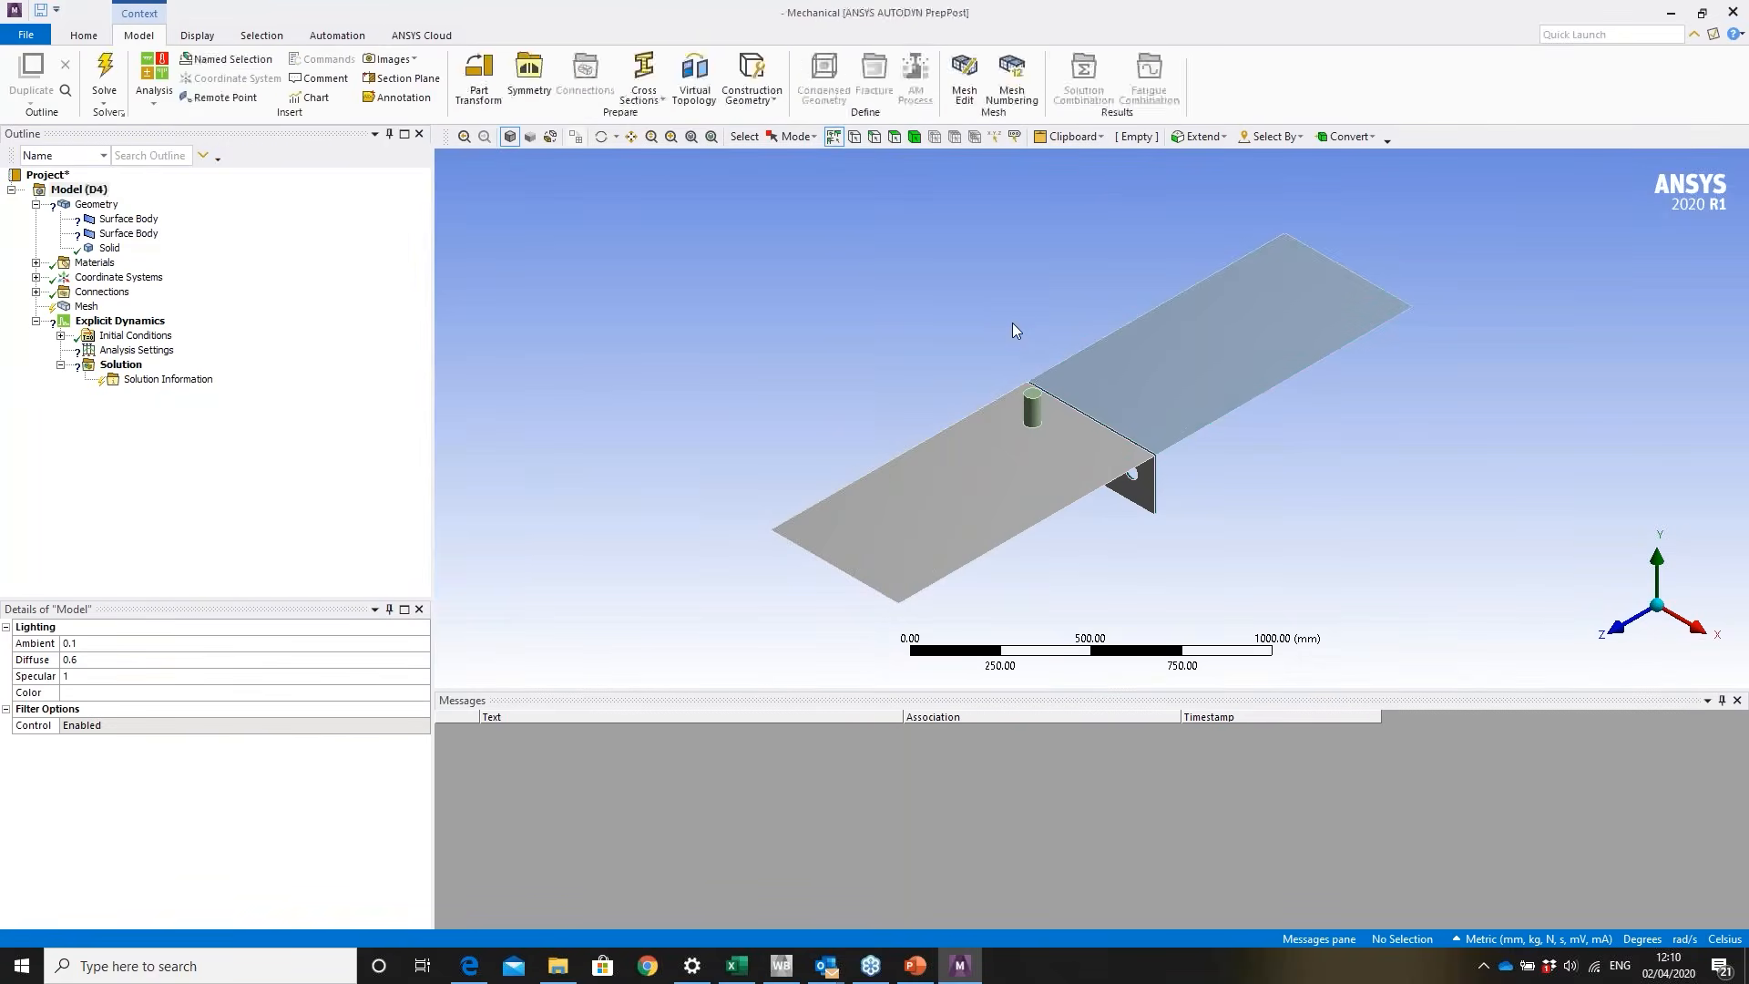
pyautogui.moveTo(1122, 463)
pyautogui.mouseDown(button='middle')
pyautogui.moveTo(866, 402)
pyautogui.moveTo(925, 440)
pyautogui.moveTo(858, 420)
pyautogui.moveTo(820, 437)
pyautogui.moveTo(917, 401)
pyautogui.moveTo(894, 440)
pyautogui.moveTo(836, 424)
pyautogui.moveTo(832, 401)
pyautogui.moveTo(843, 426)
pyautogui.mouseUp(button='middle')
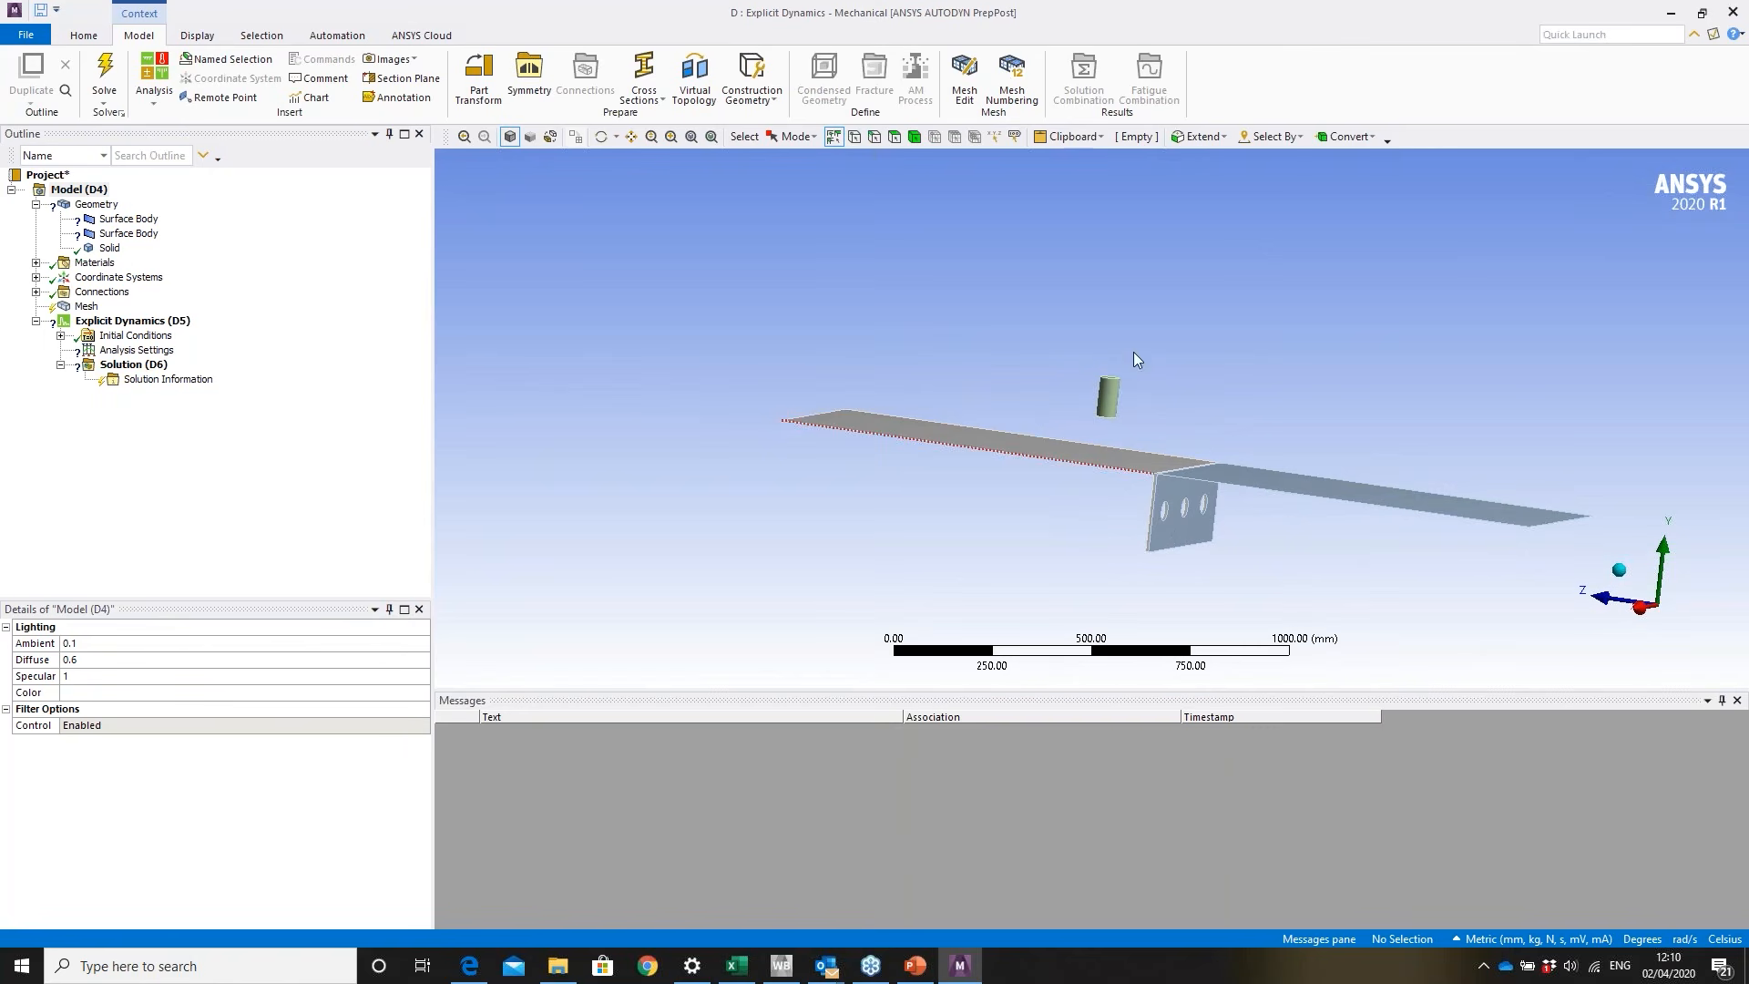
pyautogui.scroll(-1, 1122, 411)
pyautogui.scroll(1, 1122, 411)
pyautogui.moveTo(1122, 406); pyautogui.dragTo(1127, 446, button='middle')
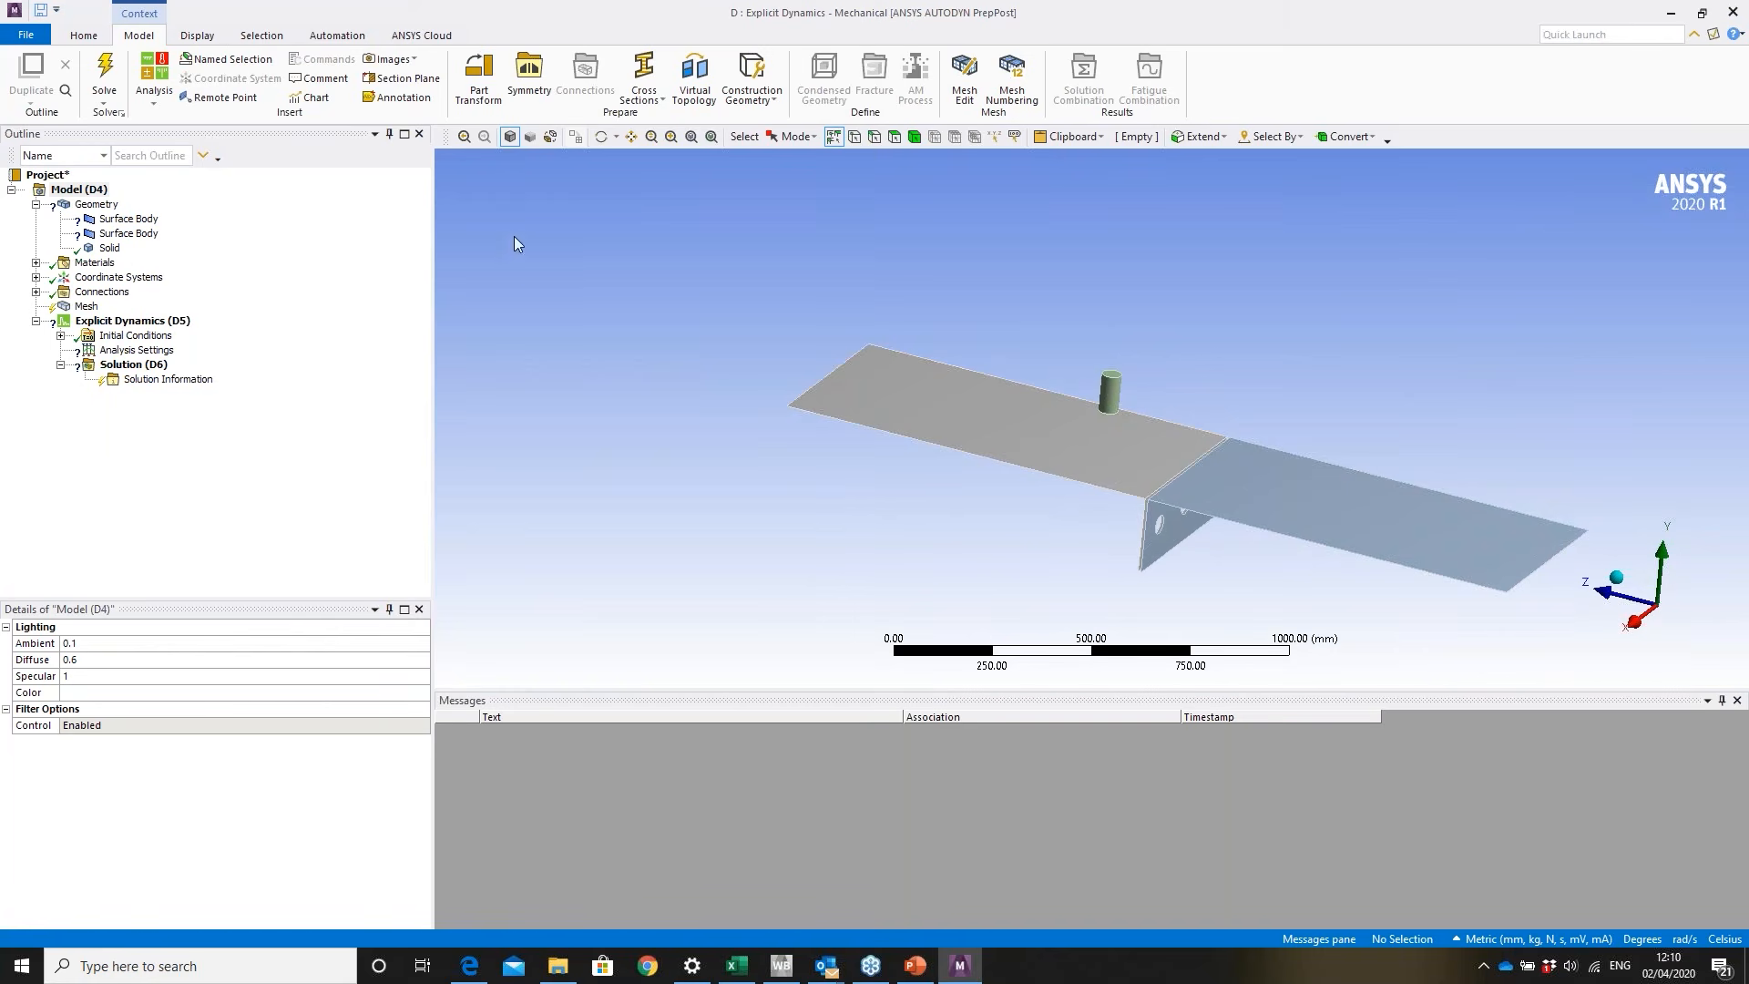
# - Set the unit system to Metric (m, kg, N, s, V, A)
pyautogui.click(84, 34)
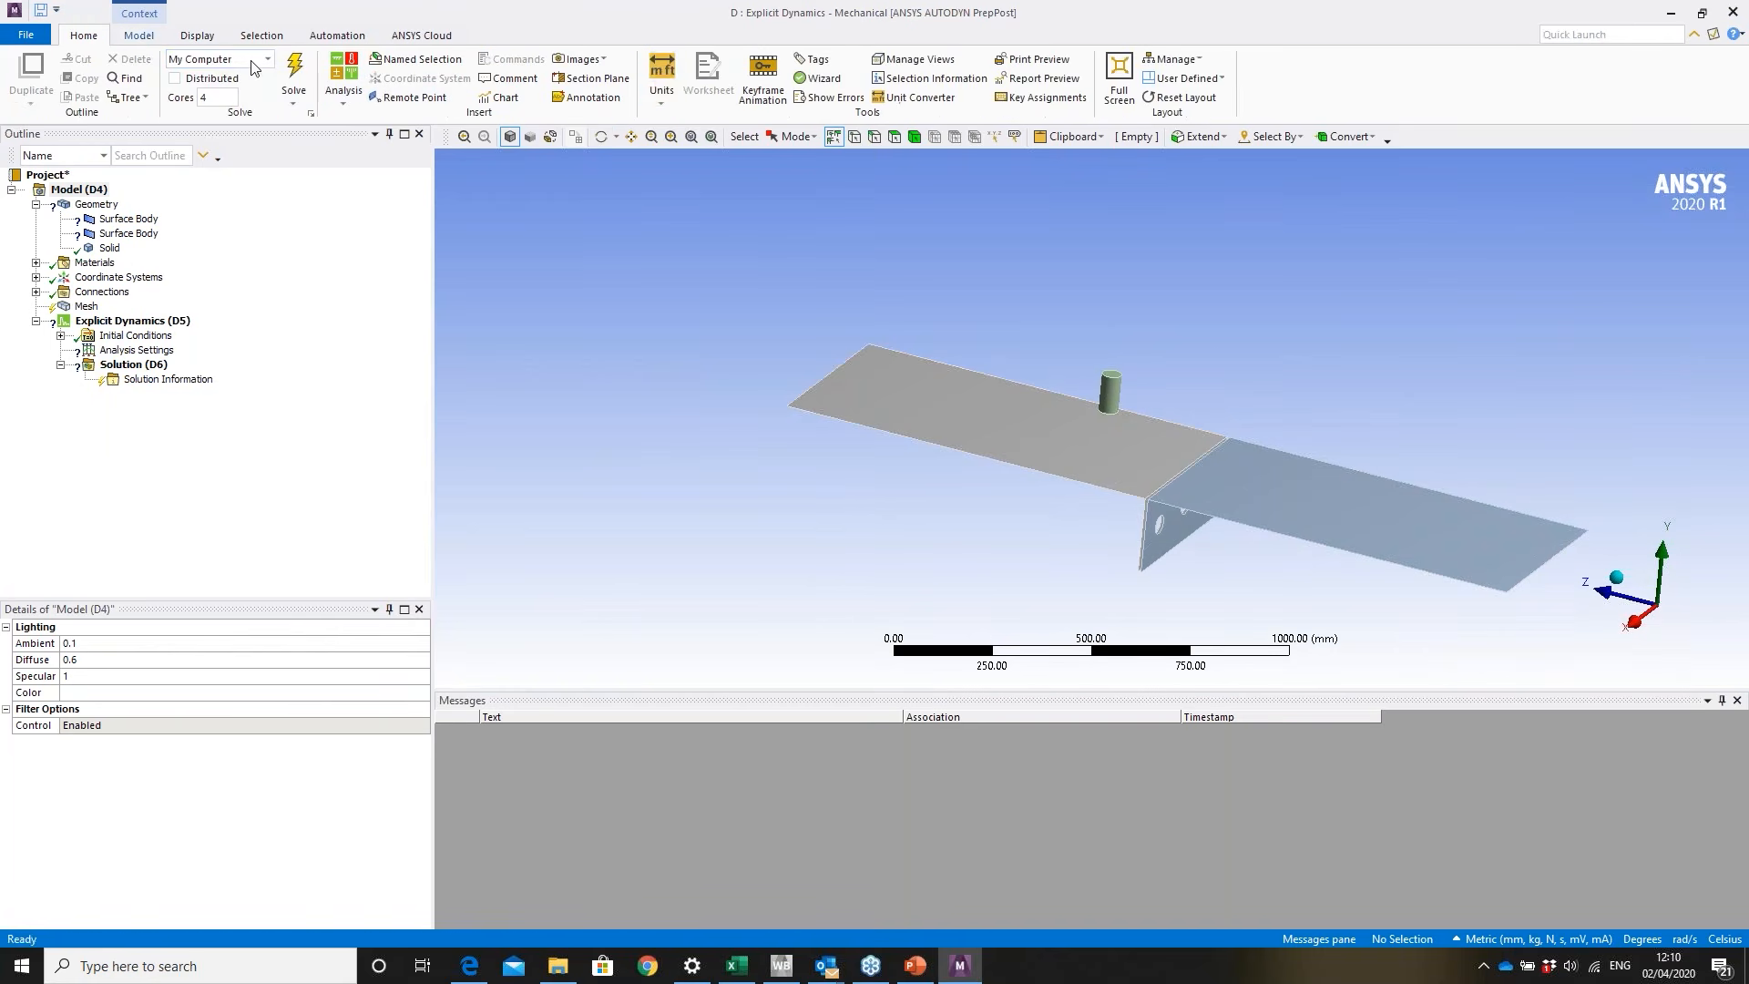
pyautogui.click(669, 79)
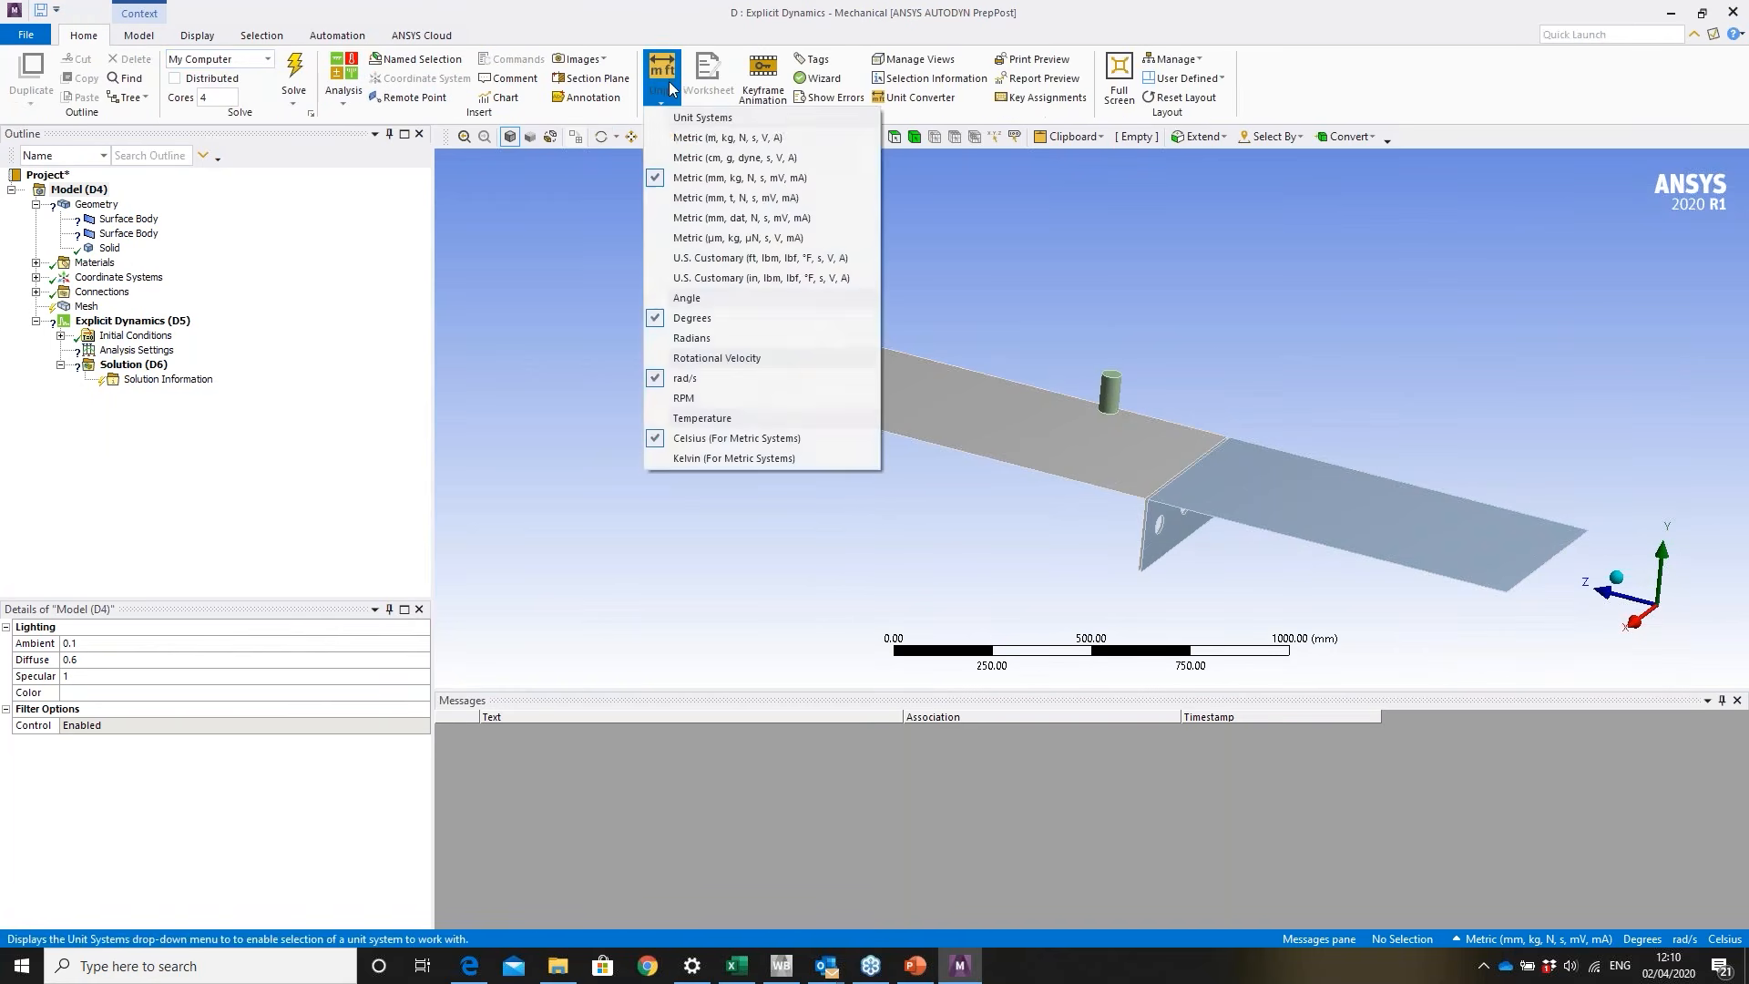
pyautogui.click(710, 138)
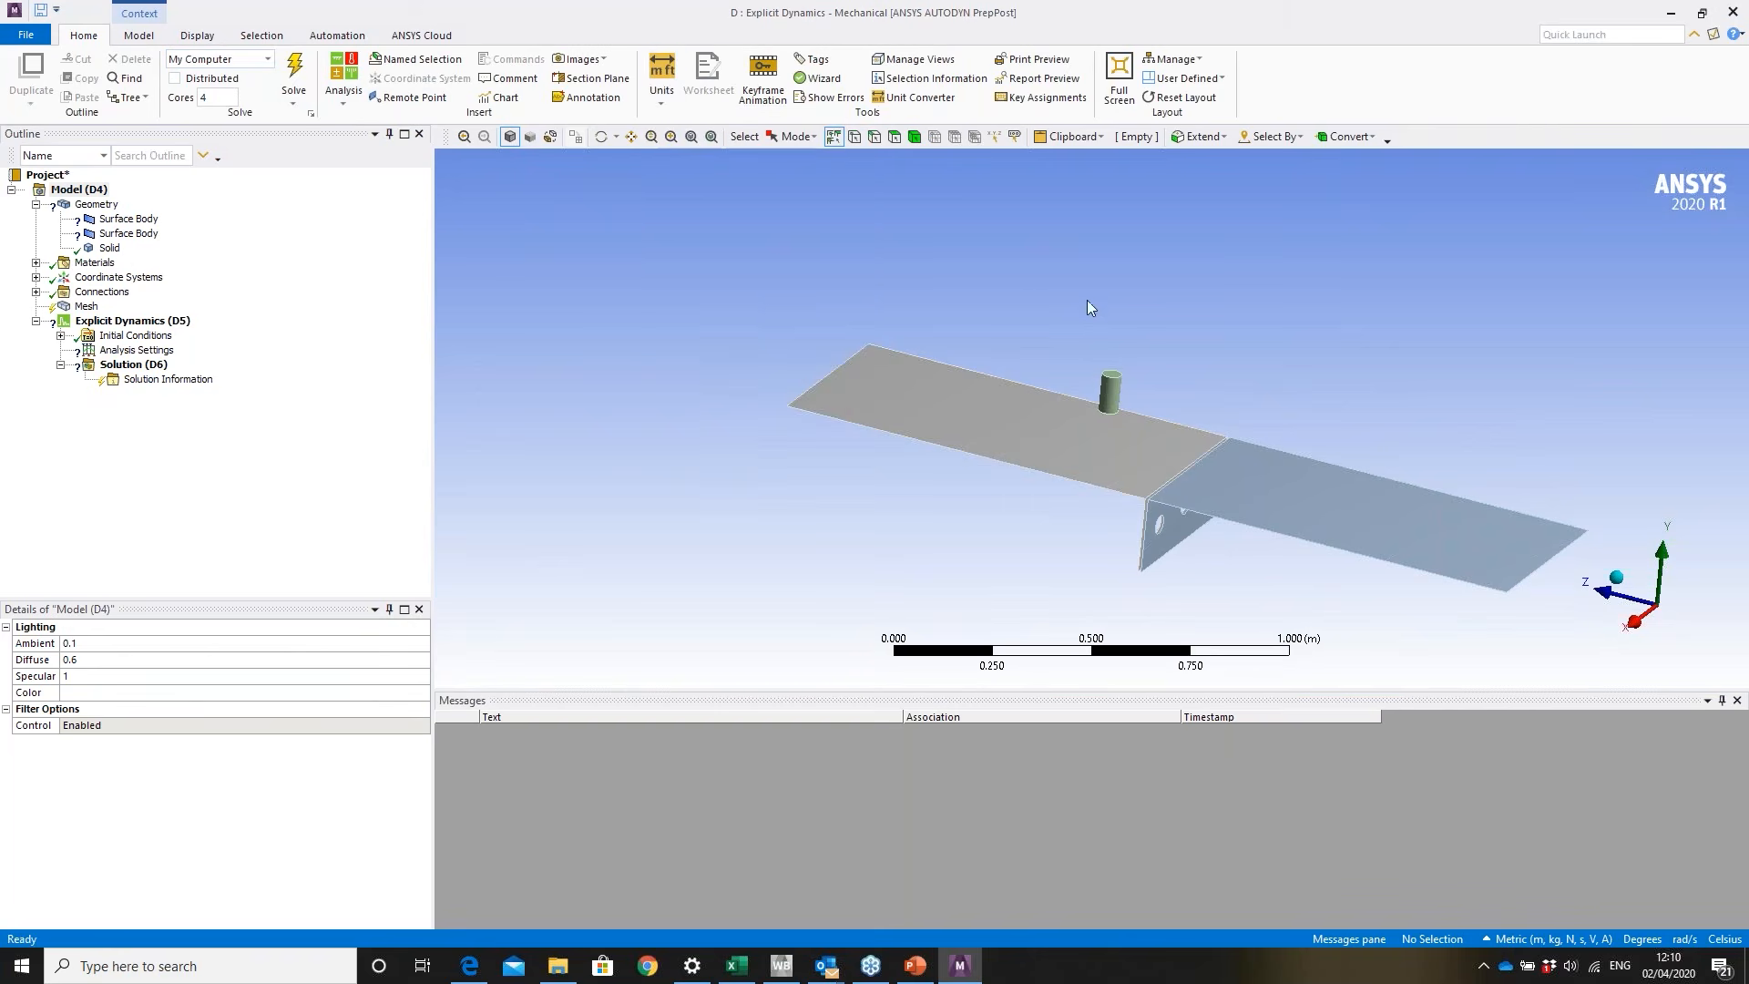
pyautogui.moveTo(1090, 280)
pyautogui.mouseDown(button='middle')
pyautogui.moveTo(1089, 265)
pyautogui.moveTo(1047, 285)
pyautogui.moveTo(1081, 300)
pyautogui.mouseUp(button='middle')
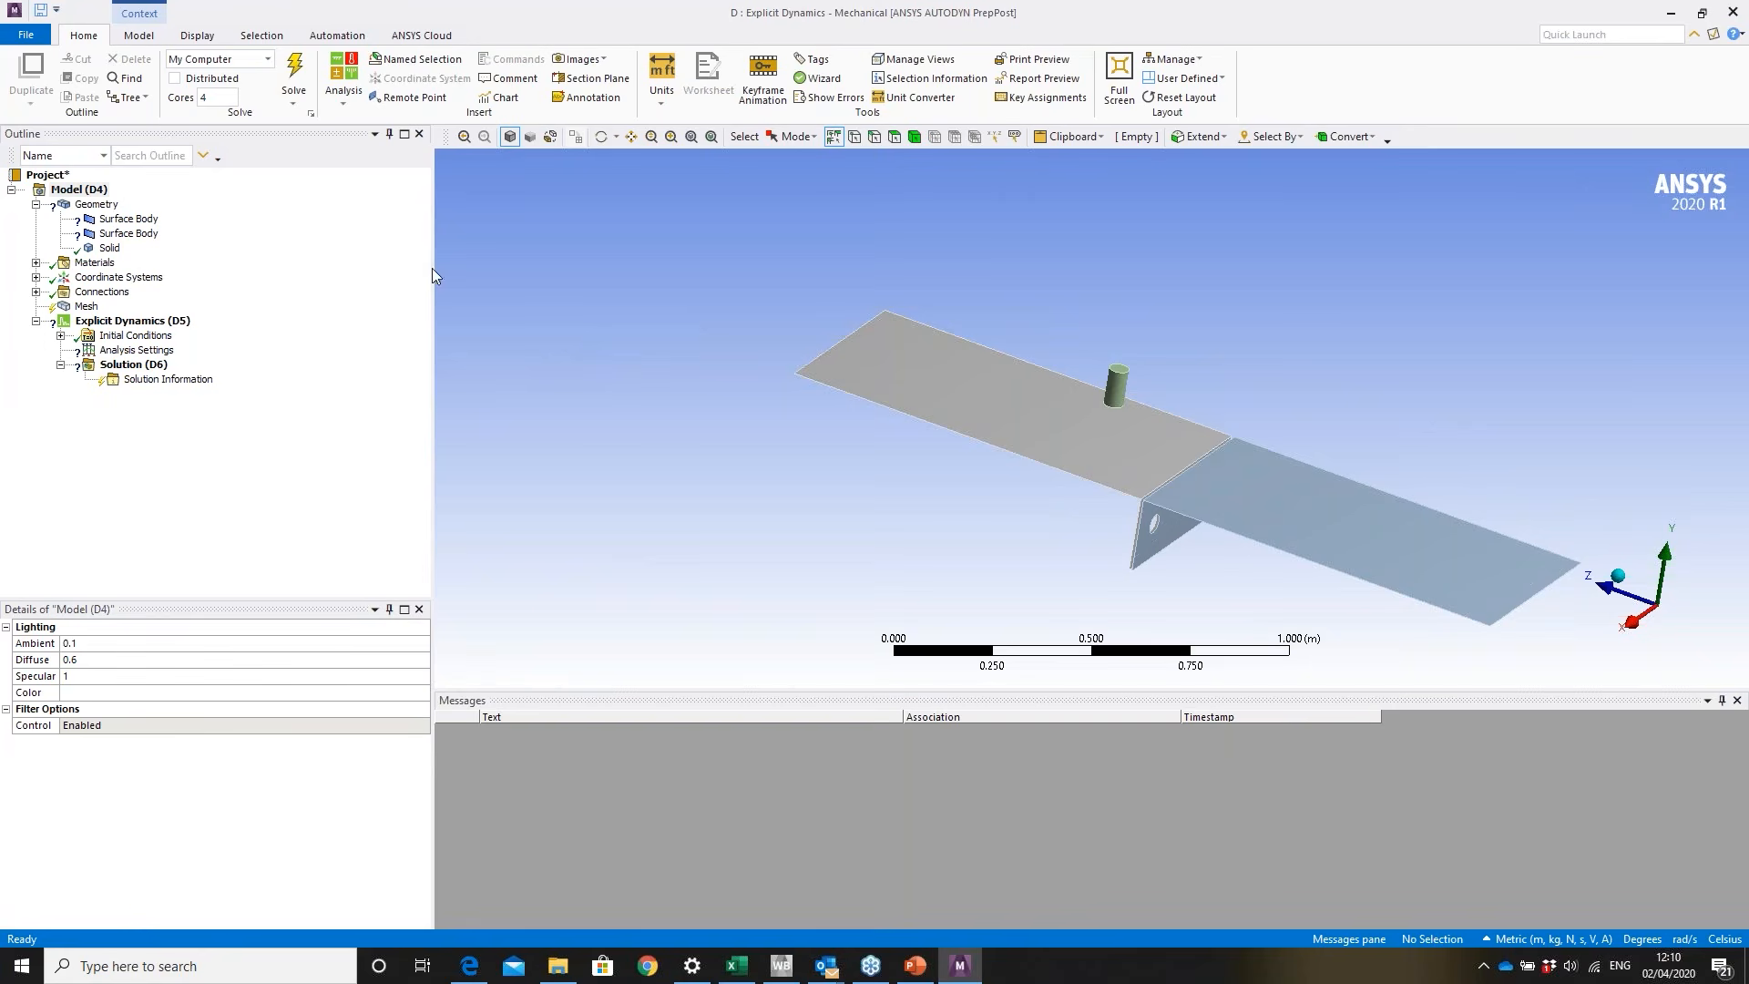
# - Set the thickness of both surface bodies to 0.008 m
pyautogui.click(141, 224)
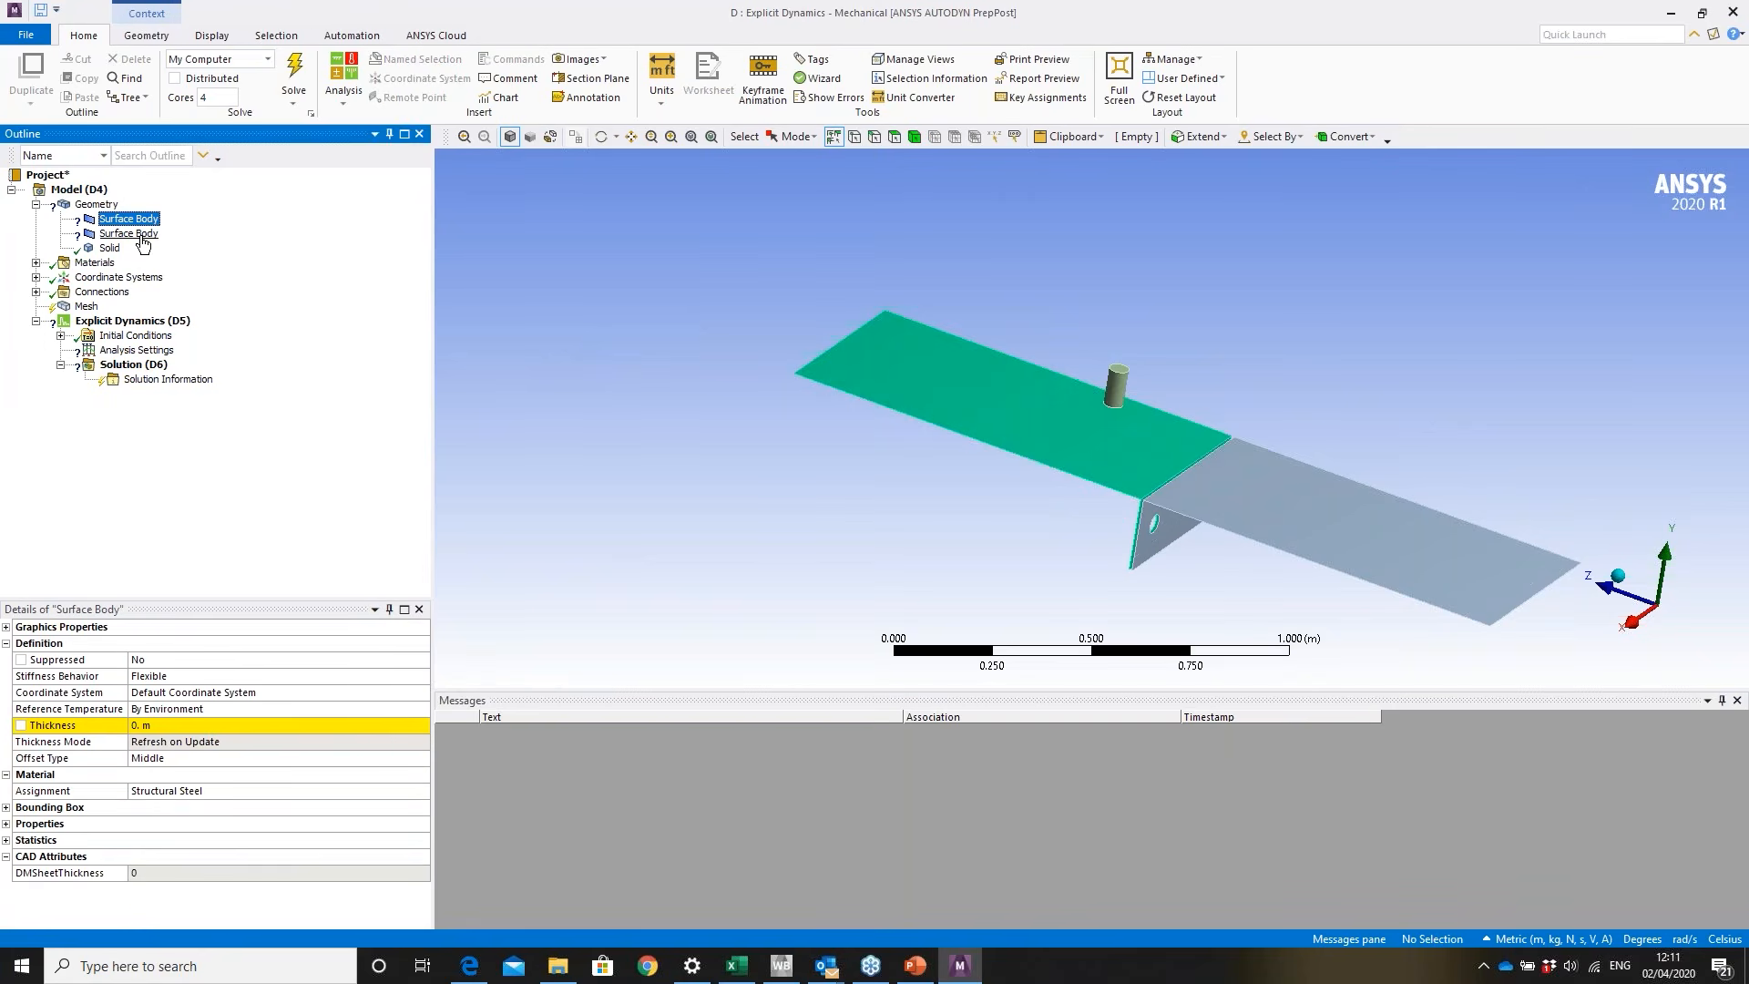
pyautogui.keyDown('ctrl'); pyautogui.click(141, 235); pyautogui.keyUp('ctrl')
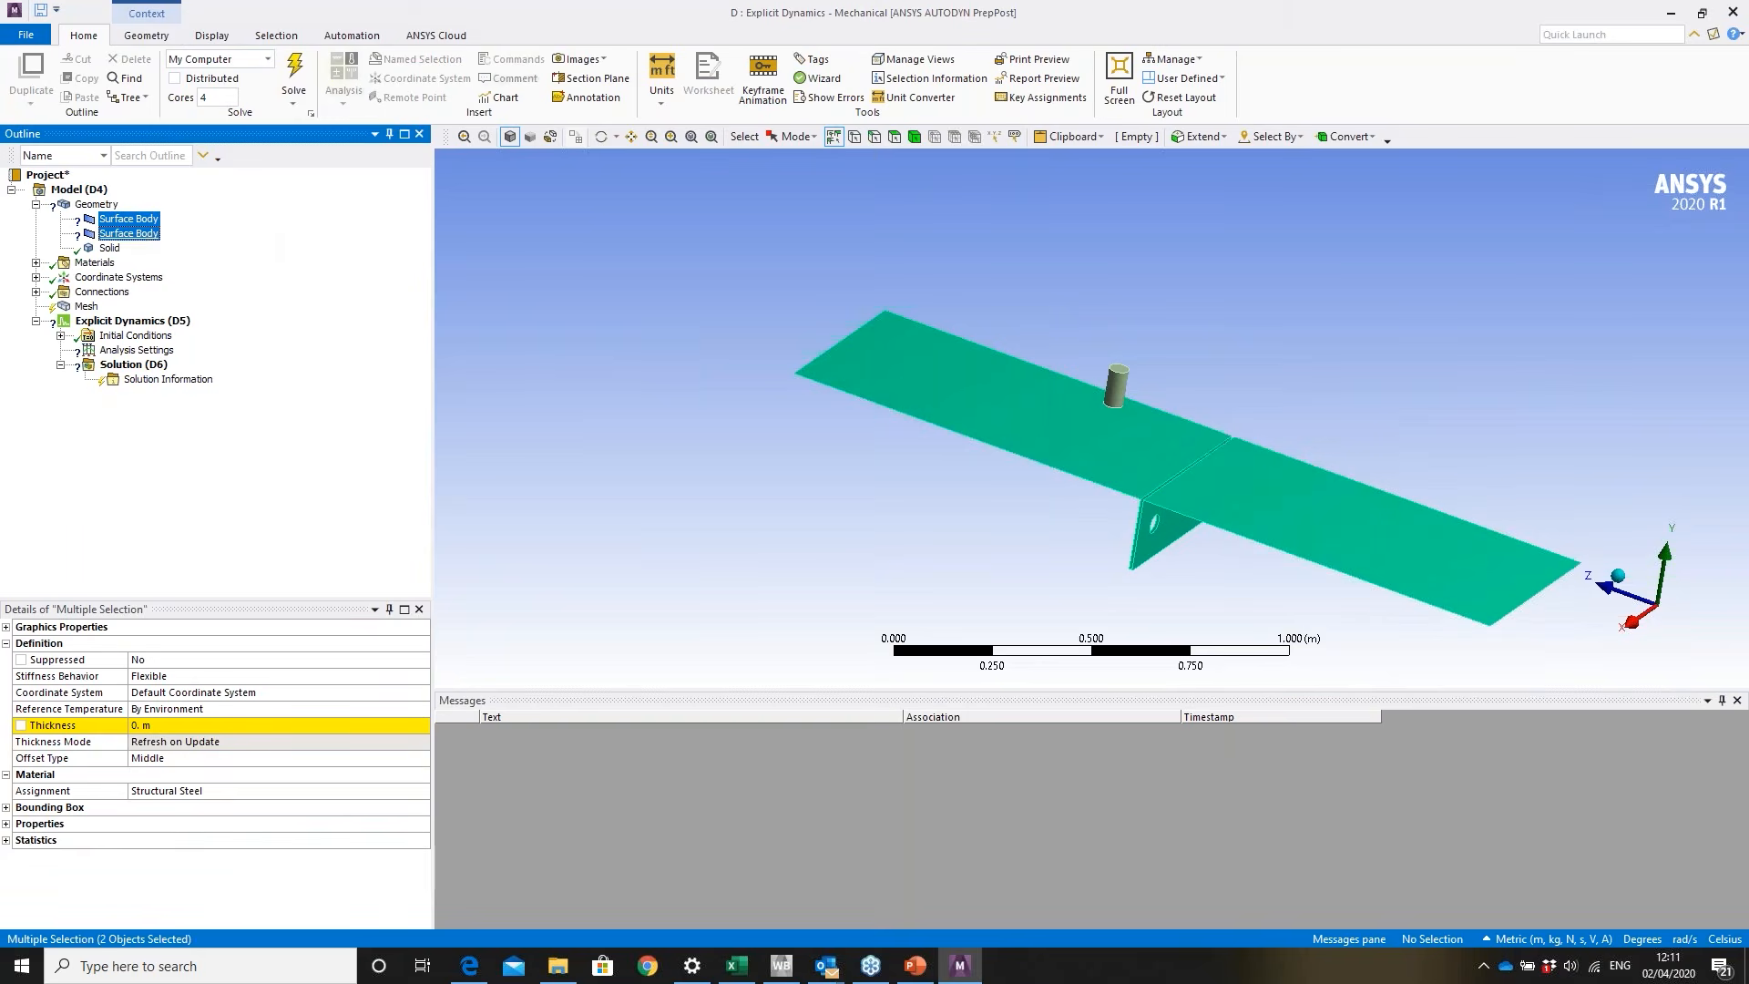
pyautogui.click(210, 726)
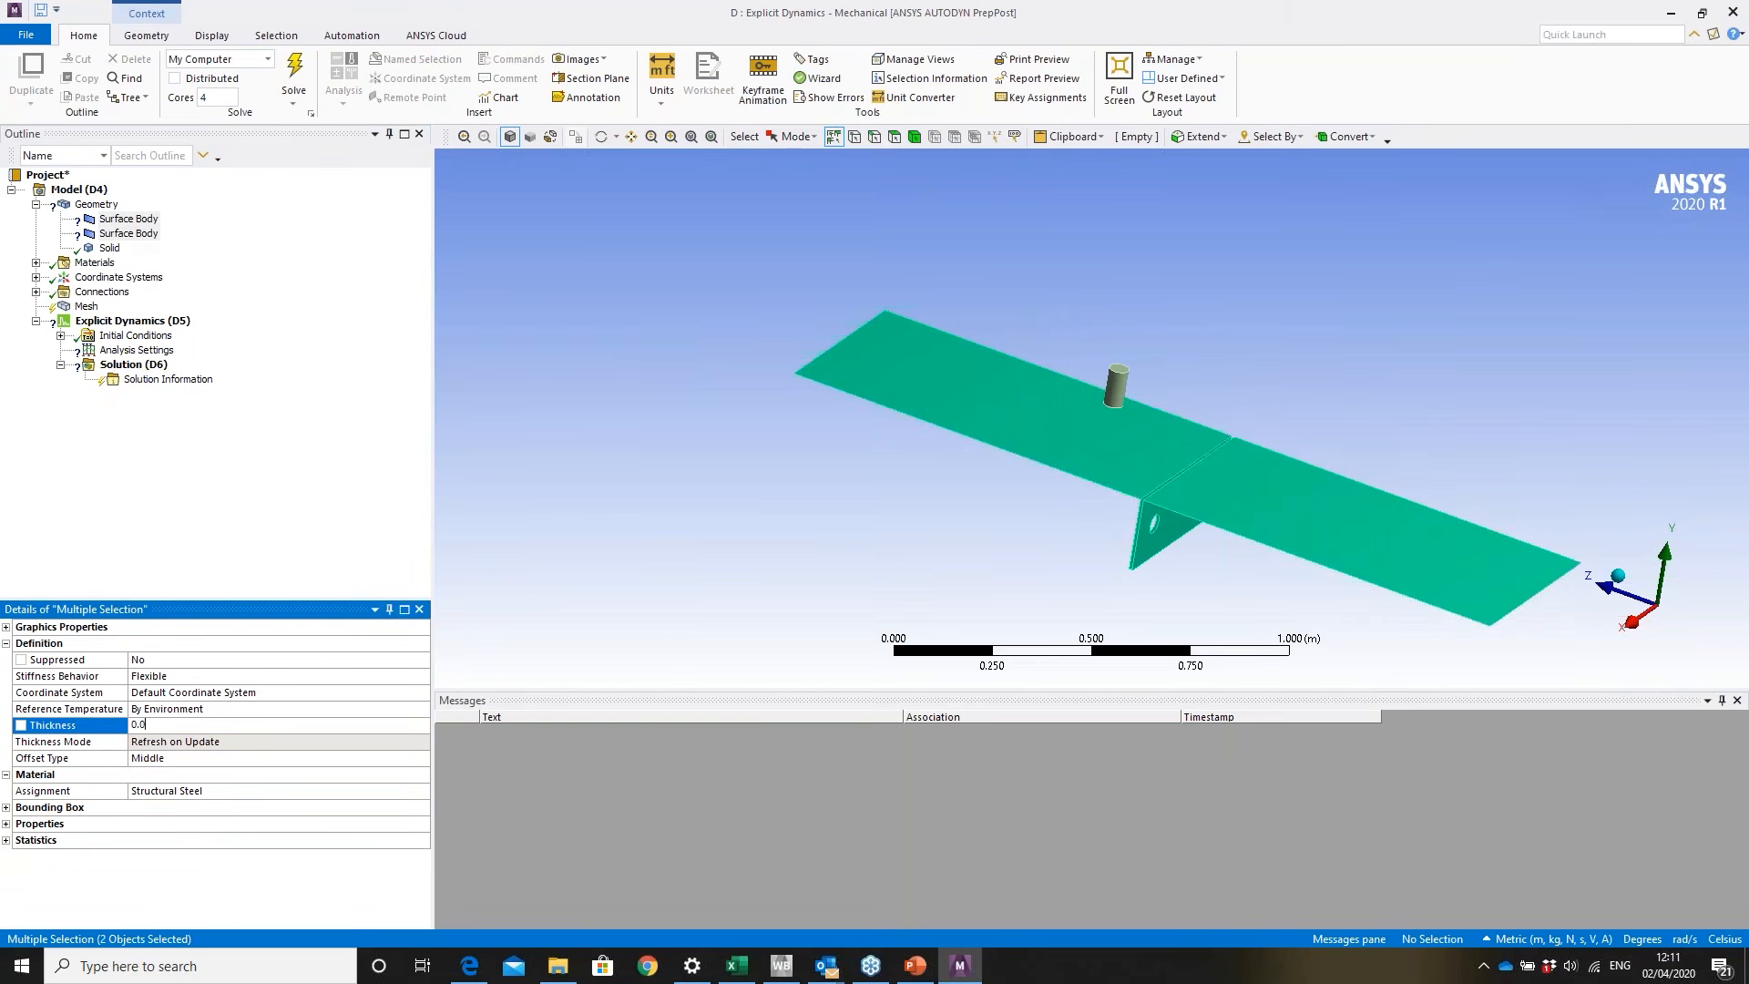
pyautogui.write('0.008')
pyautogui.press('Return')
# - Set the mesh element size to 0.01 m, generate the mesh, inspect it and hide its display
pyautogui.click(90, 310)
pyautogui.click(265, 708)
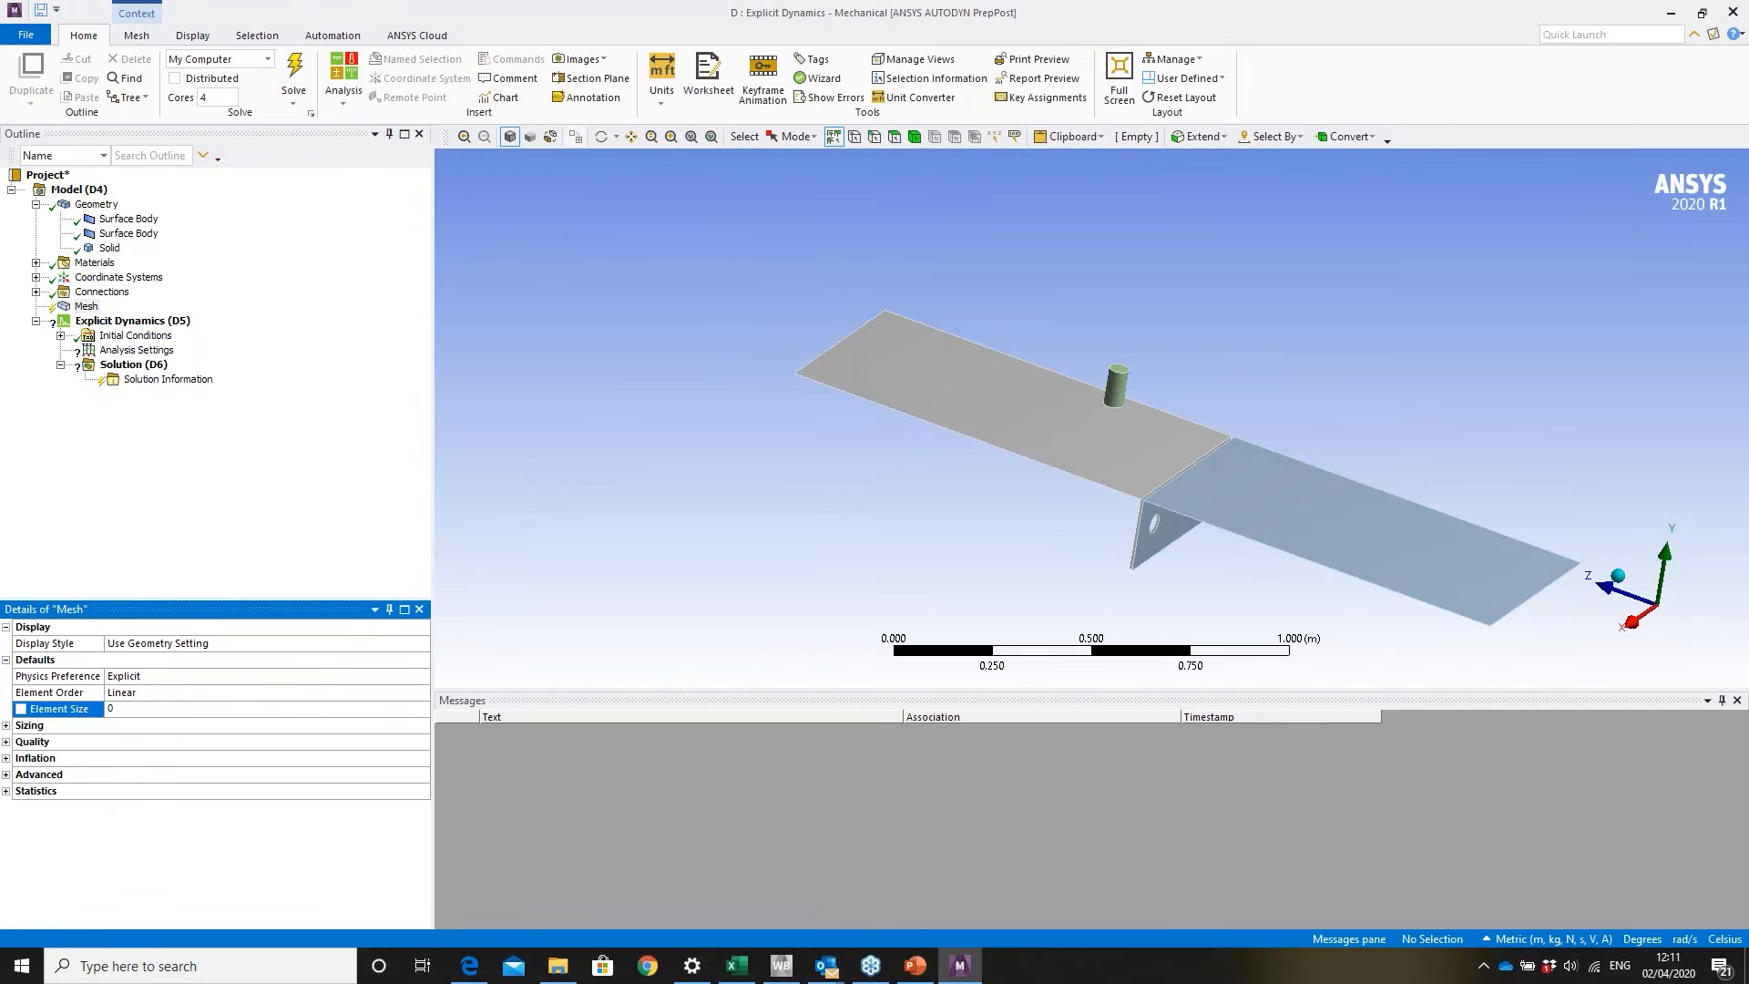
pyautogui.press('Return')
pyautogui.rightClick(87, 307)
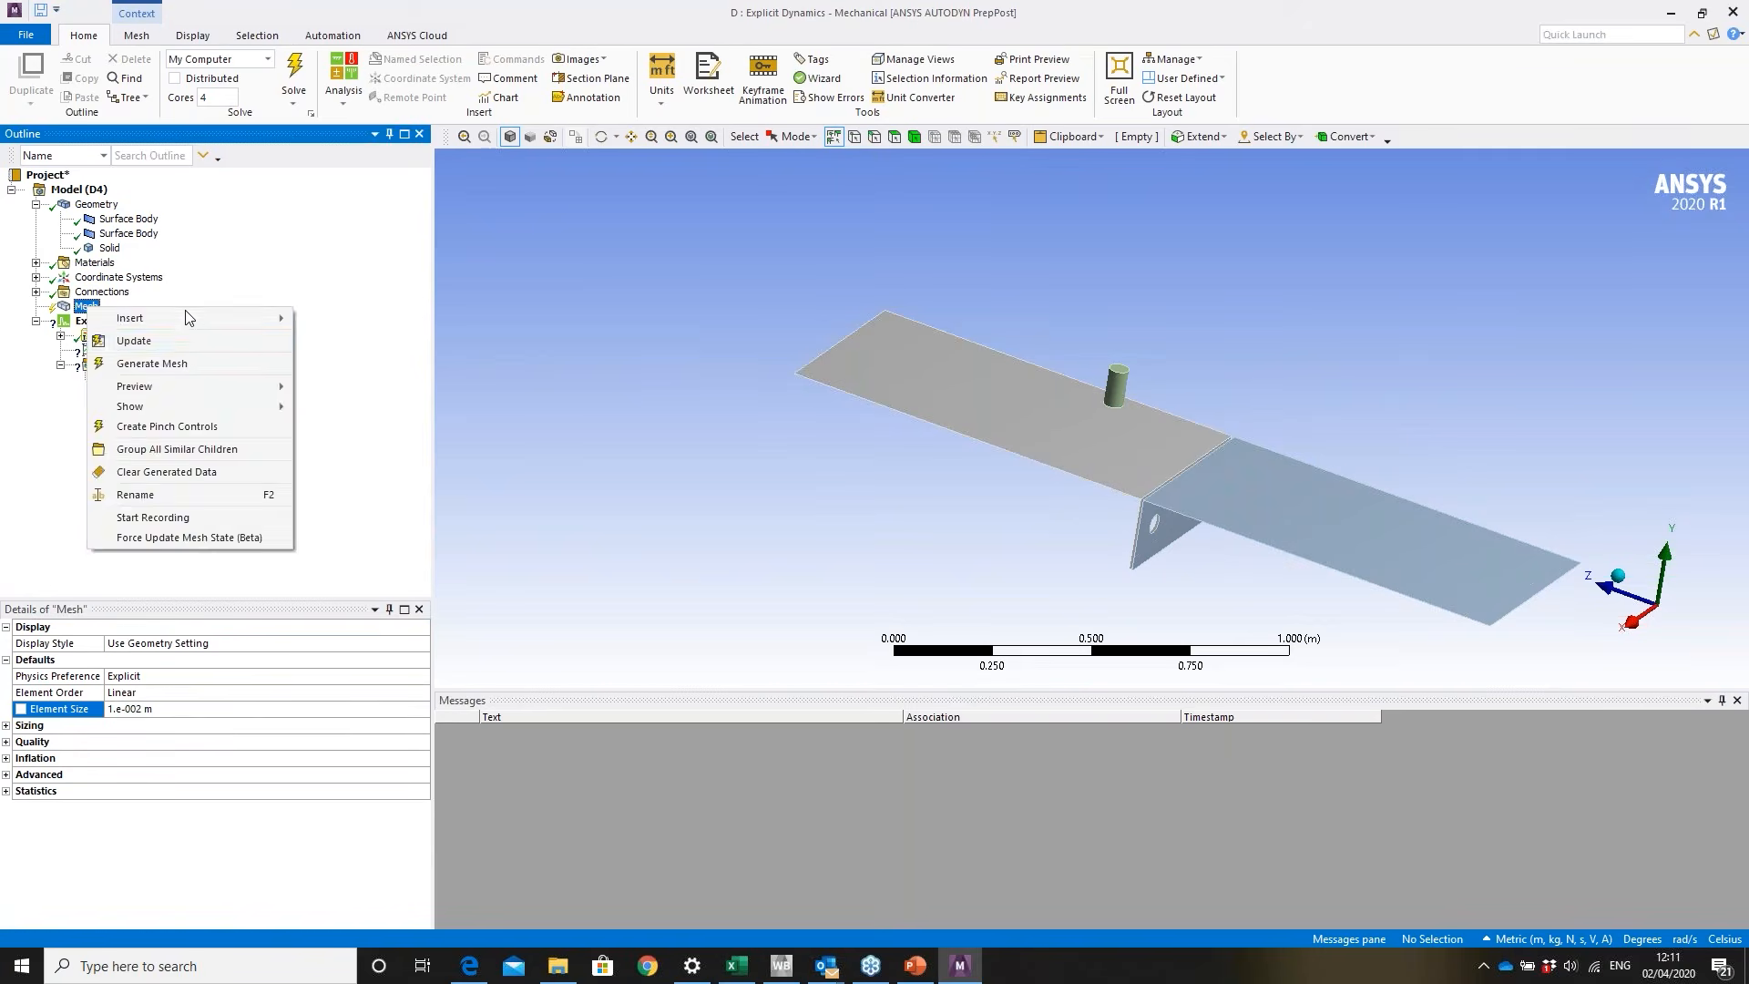
pyautogui.click(185, 362)
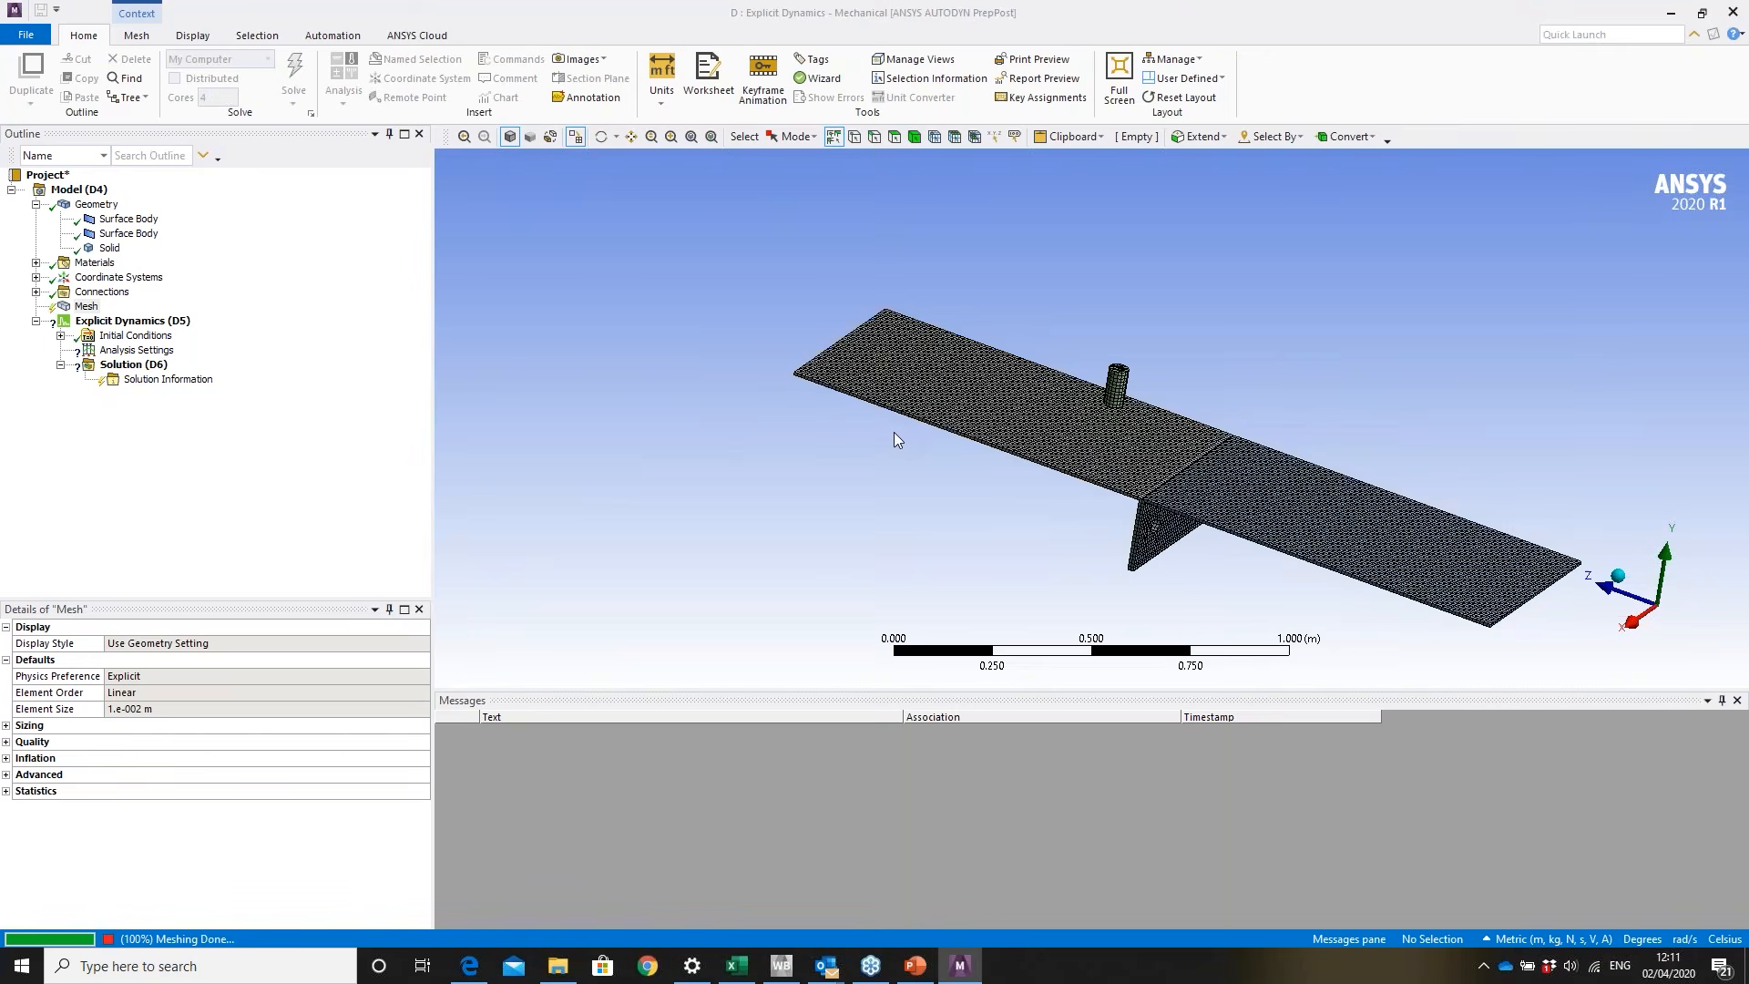
pyautogui.moveTo(1111, 404)
pyautogui.mouseDown(button='middle')
pyautogui.moveTo(1087, 397)
pyautogui.moveTo(1116, 463)
pyautogui.moveTo(1100, 492)
pyautogui.moveTo(1149, 412)
pyautogui.mouseUp(button='middle')
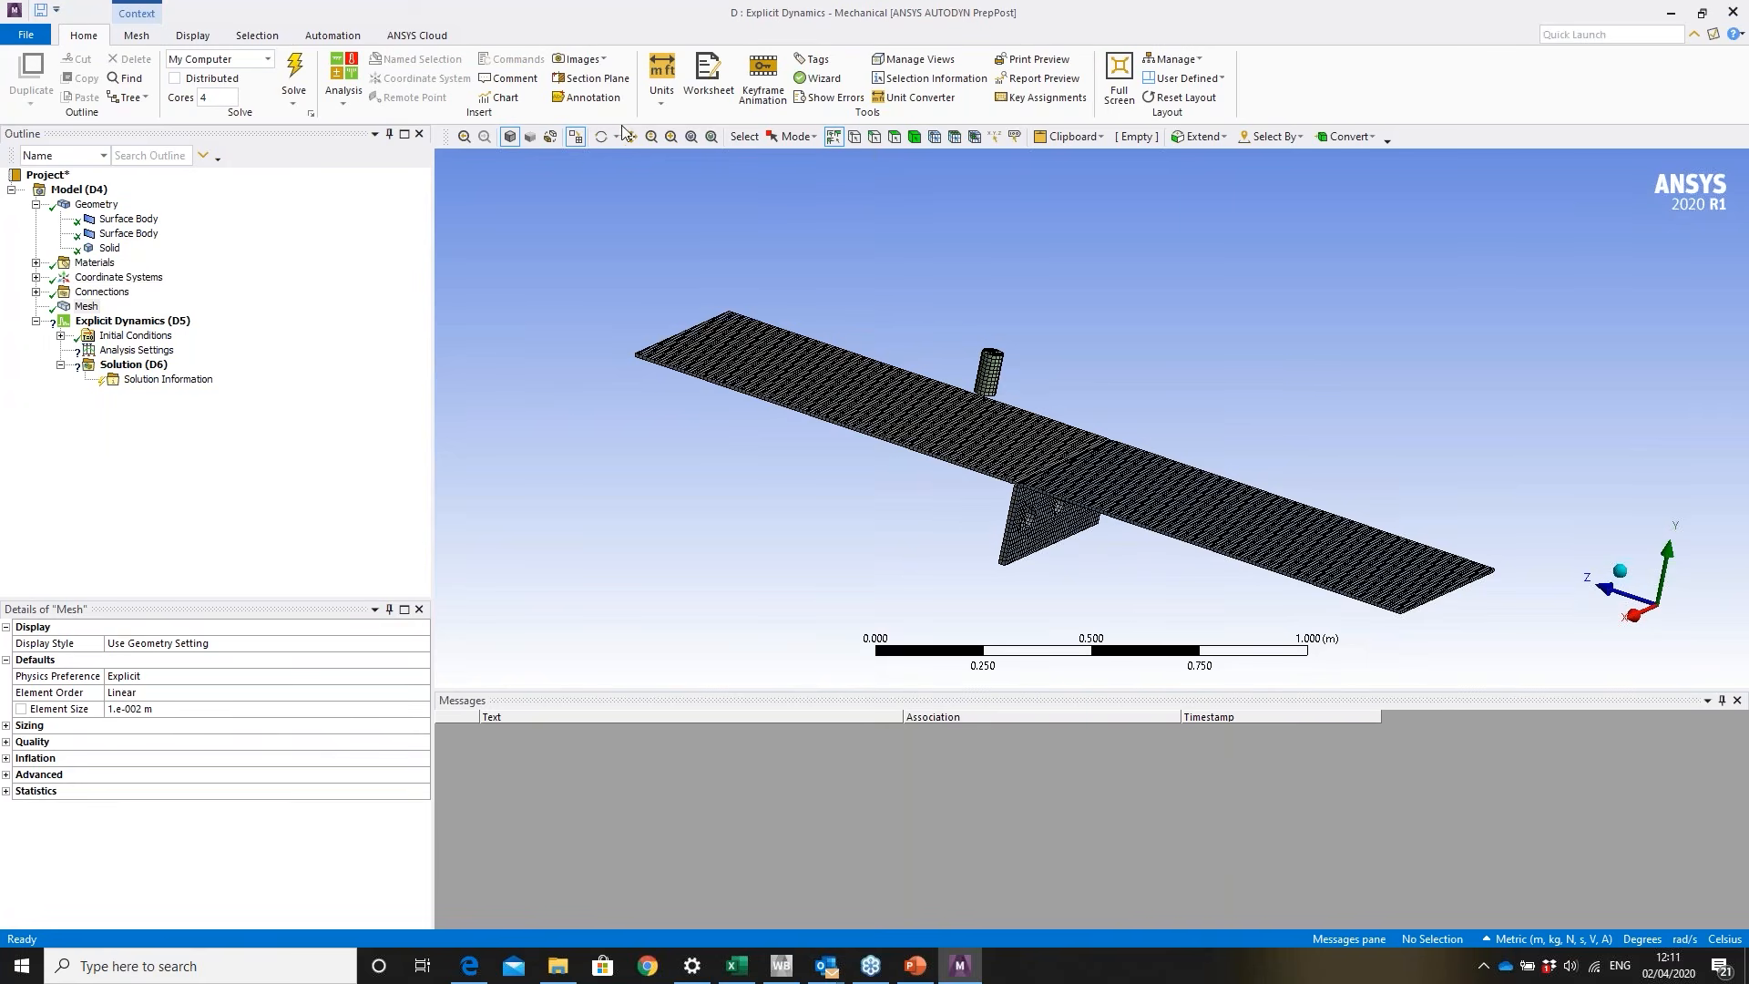
pyautogui.click(574, 139)
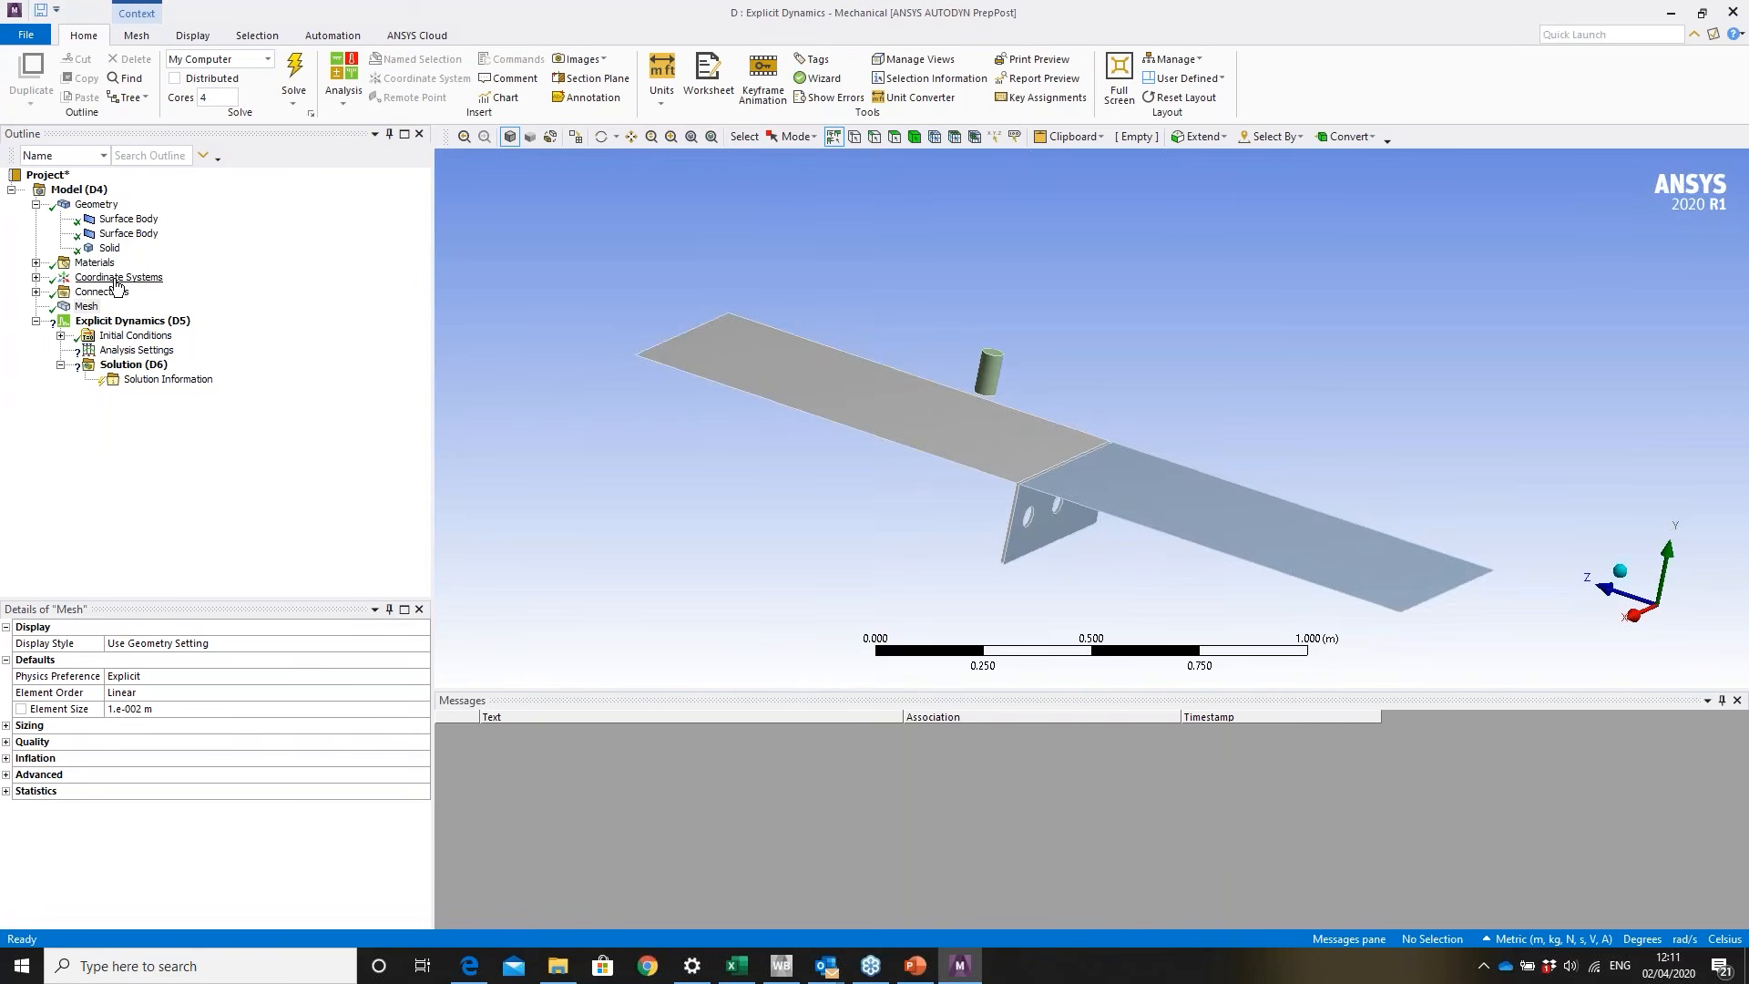
# - Insert a fixed body-to-body joint connecting the matching edges of the outer bolt hole nearest the view on the two flanges
pyautogui.rightClick(107, 292)
pyautogui.moveTo(271, 304)
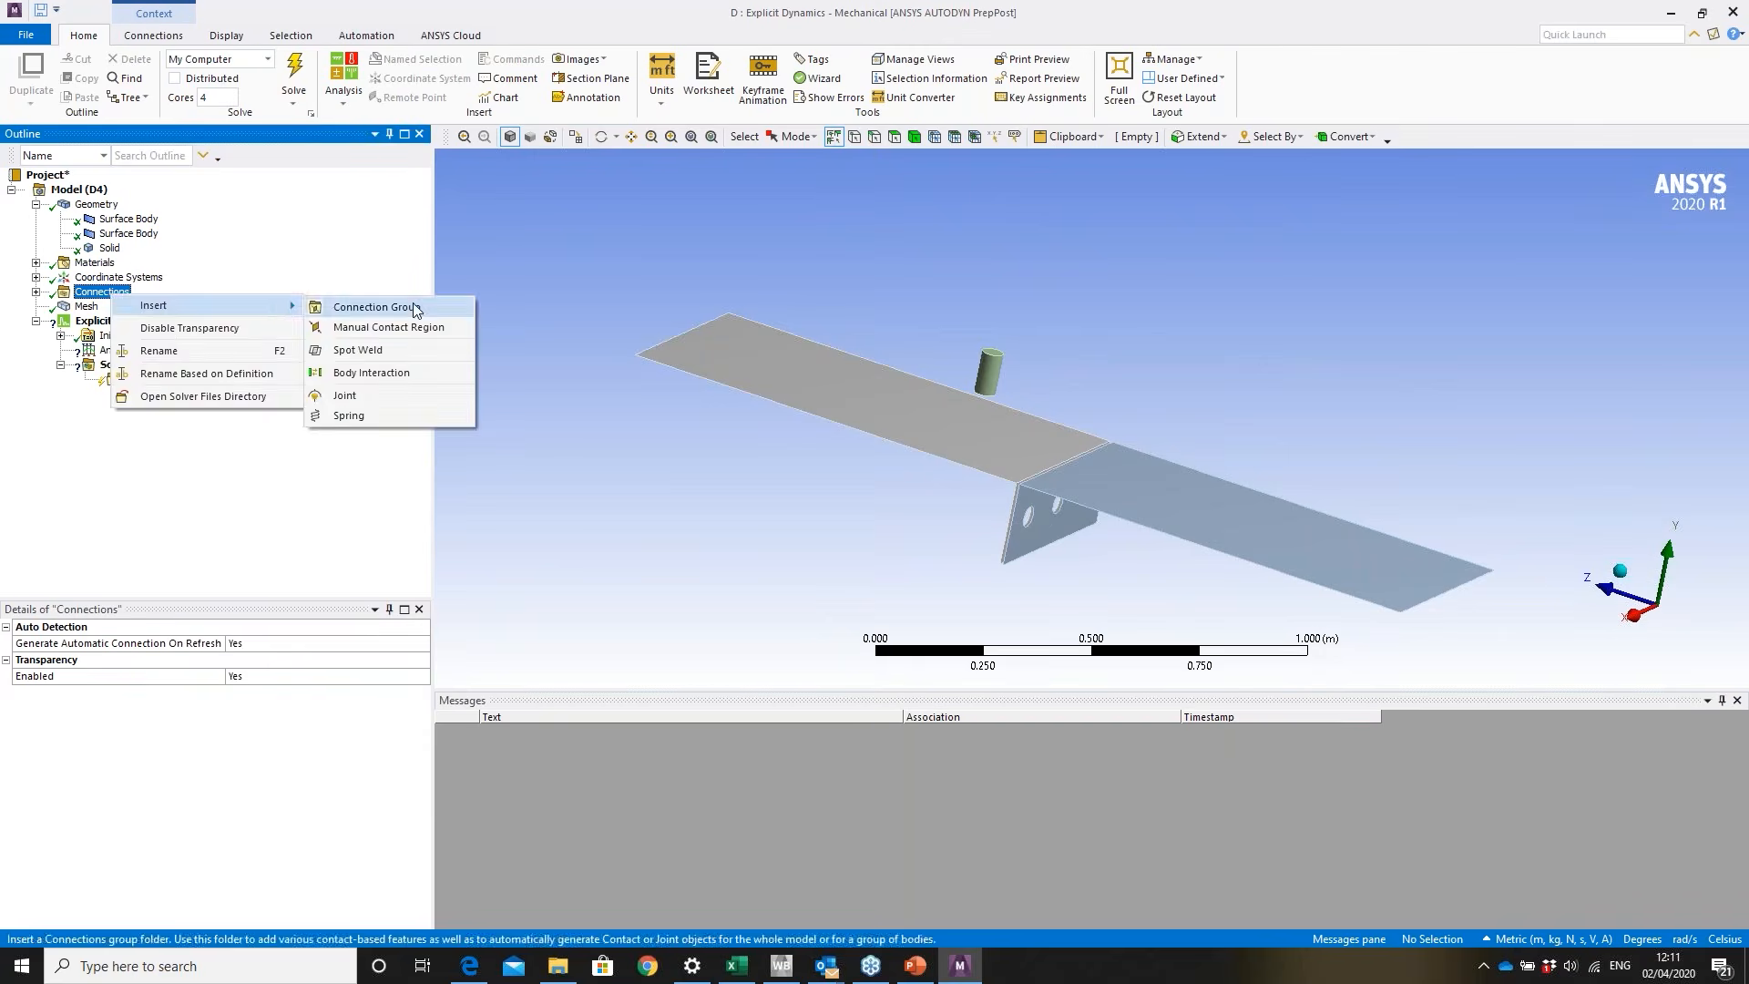
pyautogui.click(382, 390)
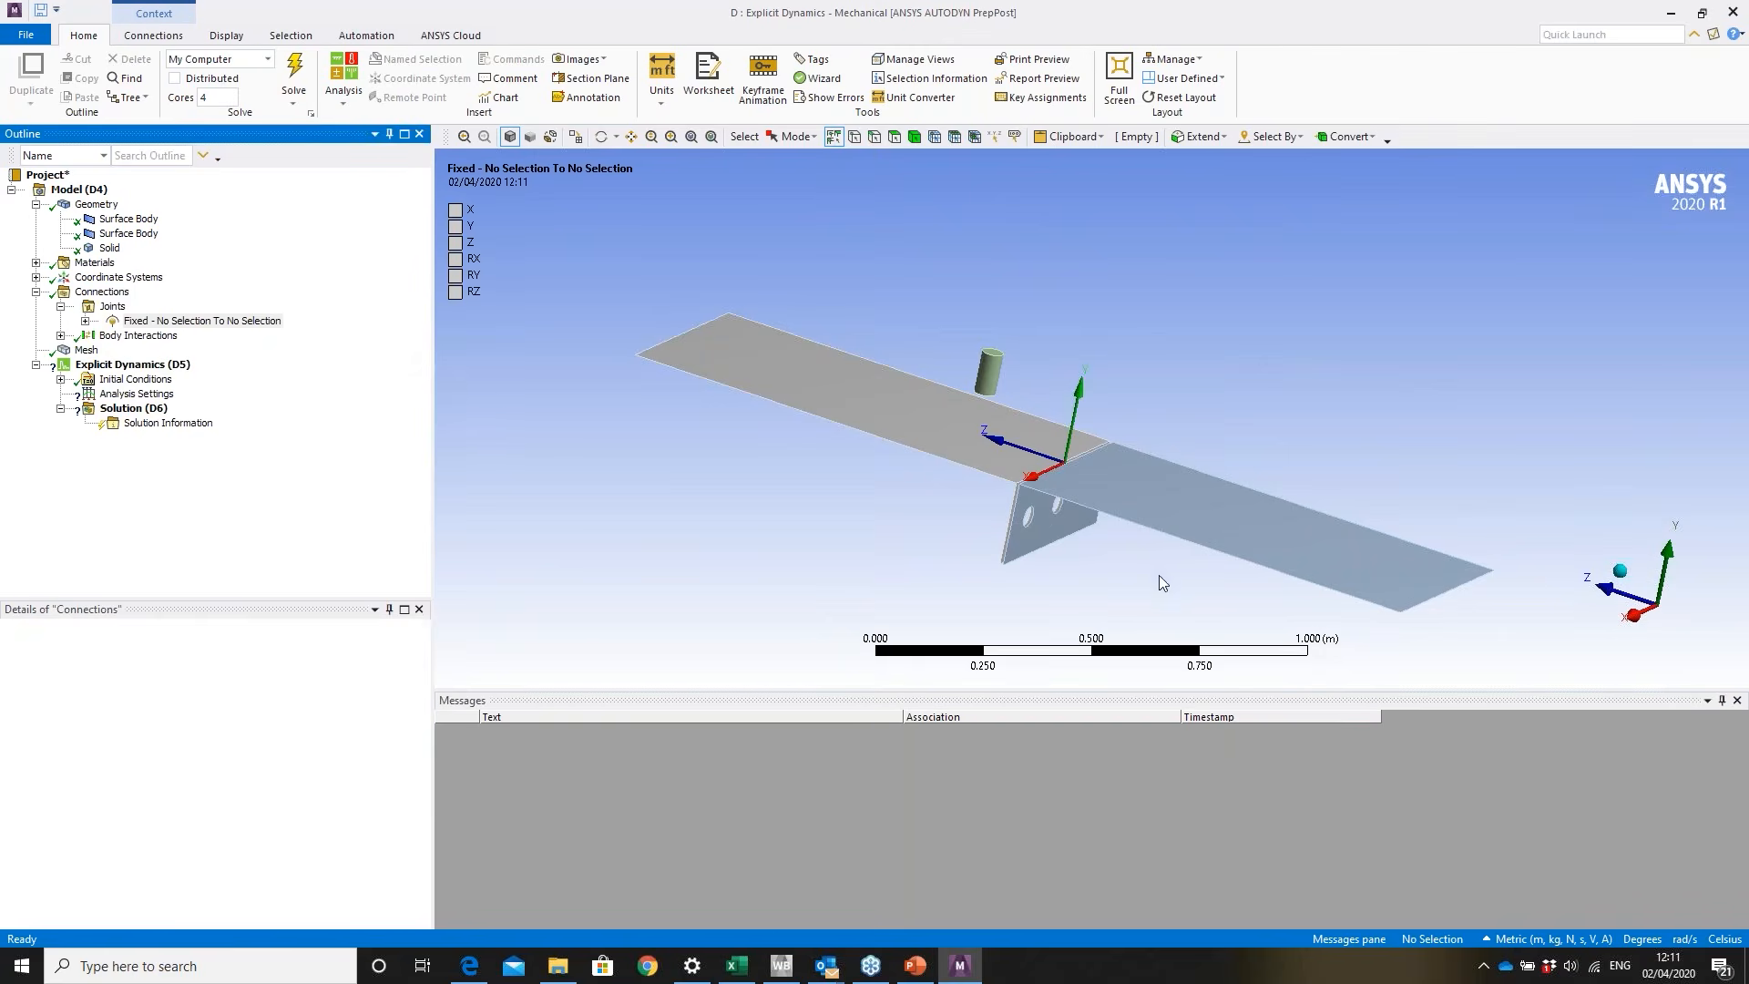
pyautogui.scroll(5, 812, 535)
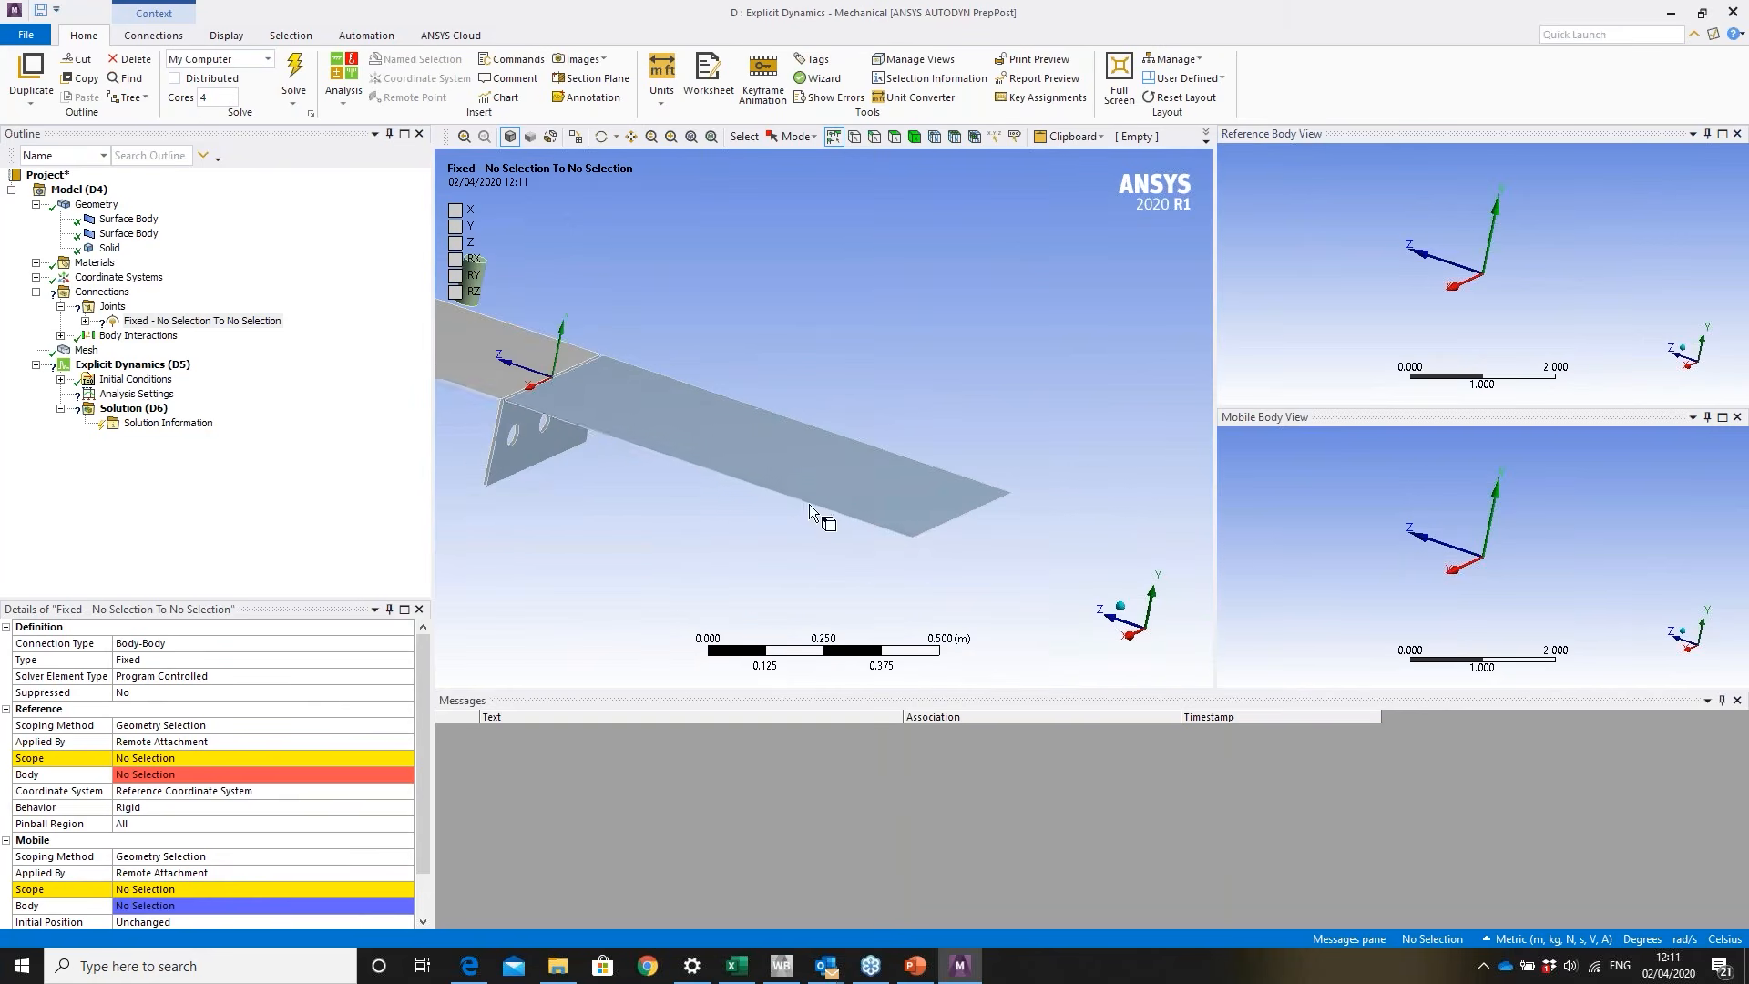
pyautogui.scroll(5, 546, 440)
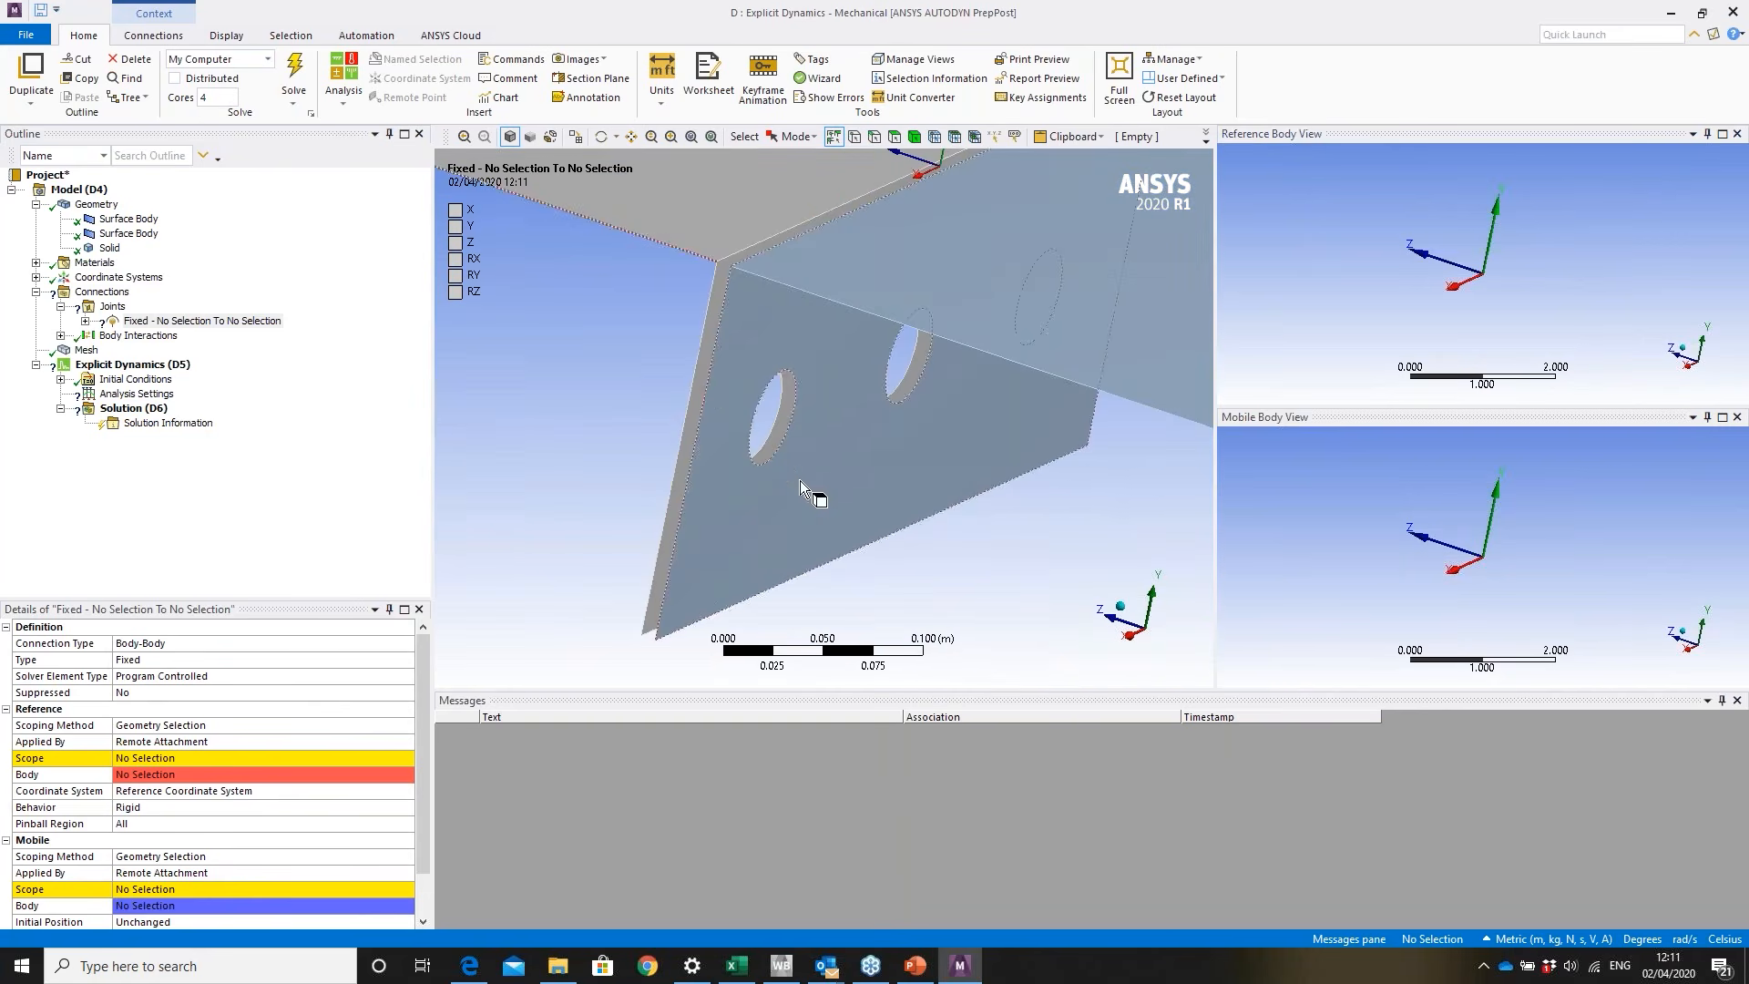
pyautogui.click(785, 428)
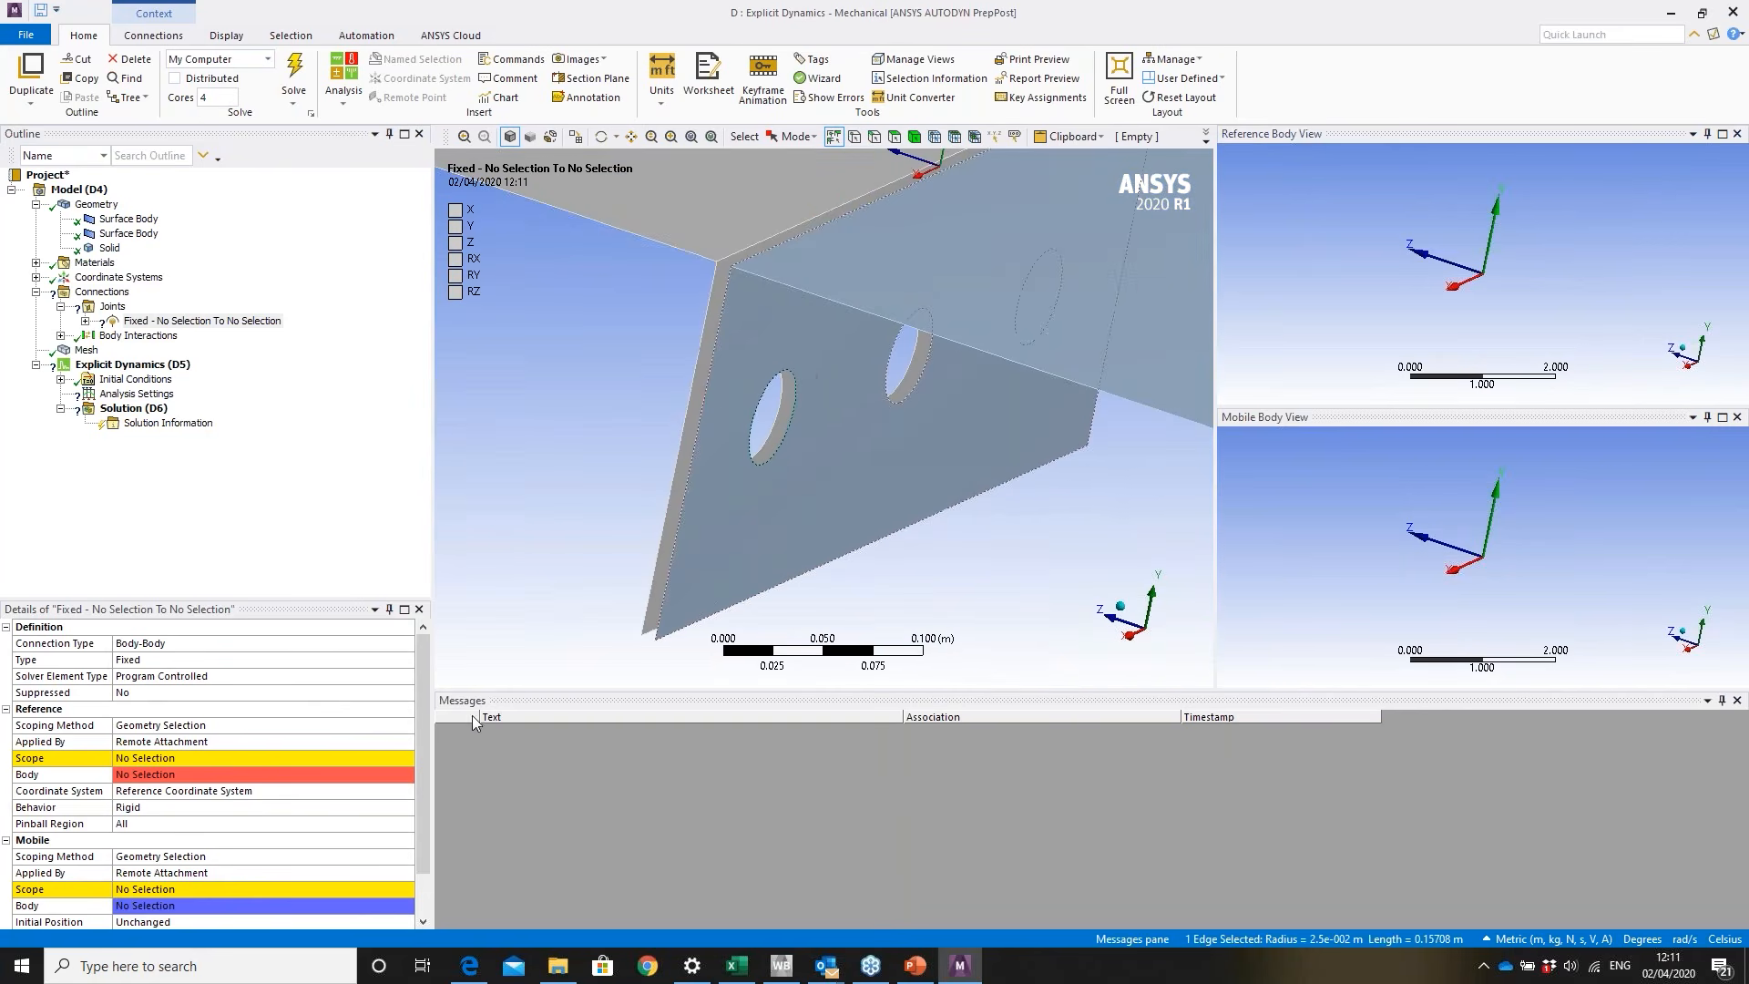
pyautogui.click(159, 758)
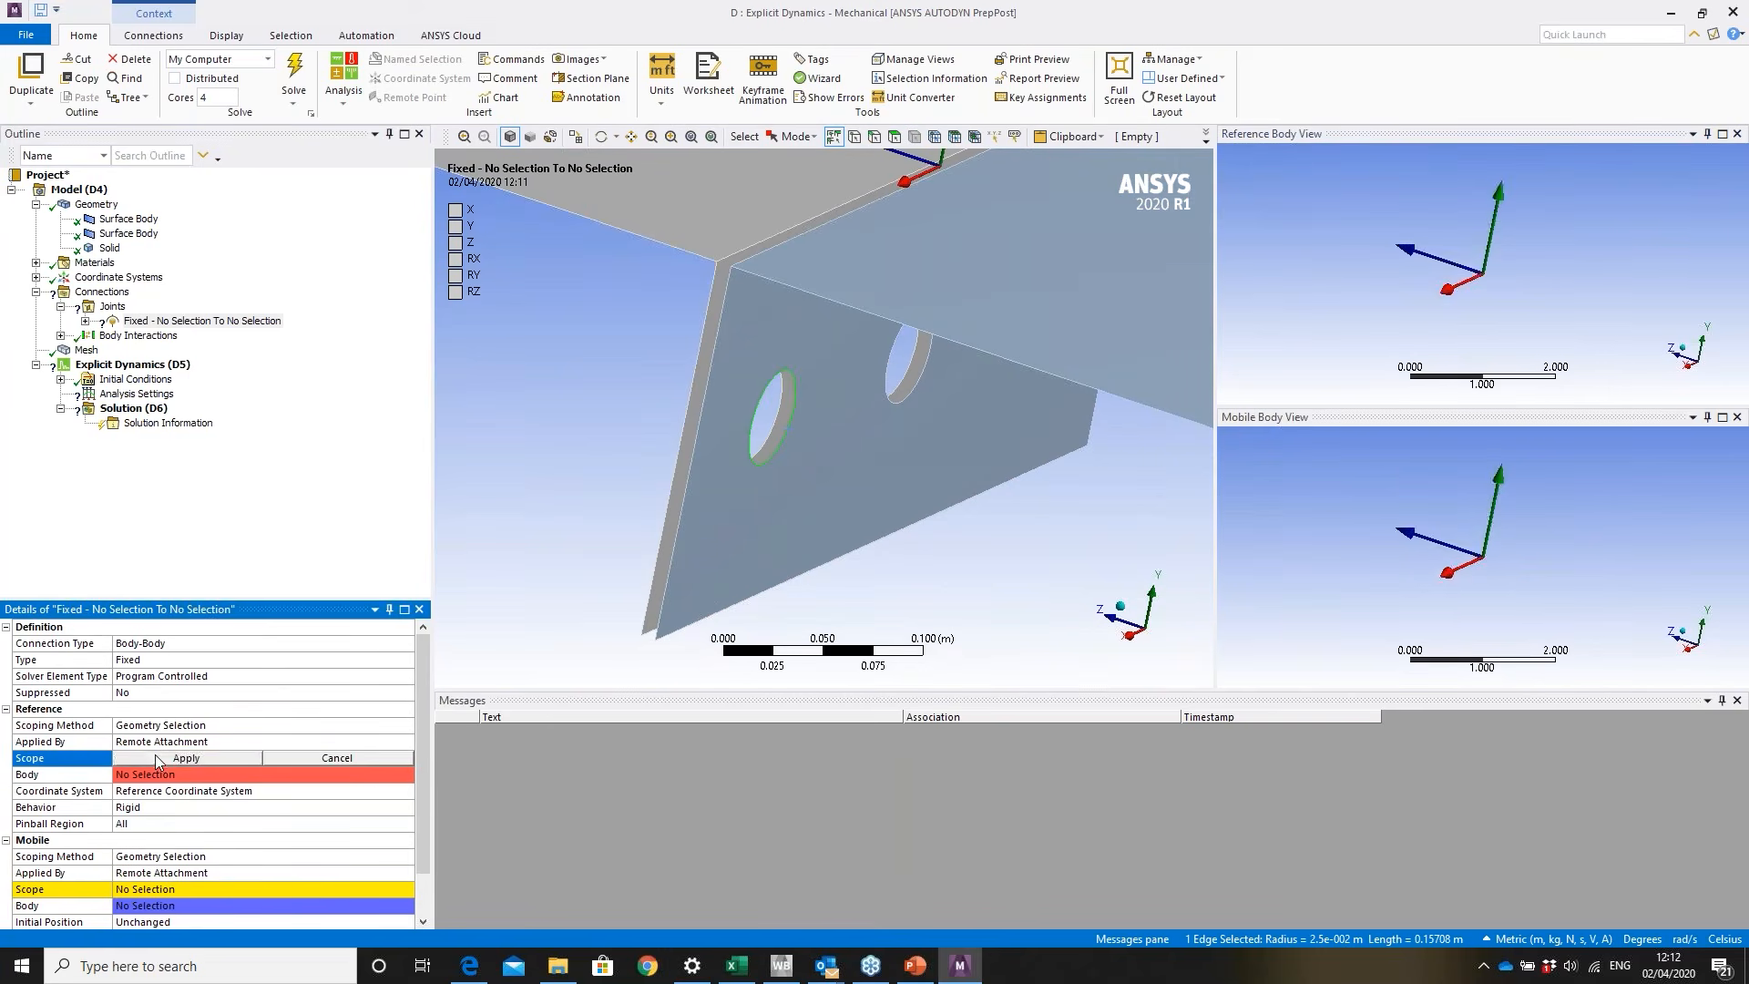
pyautogui.click(157, 759)
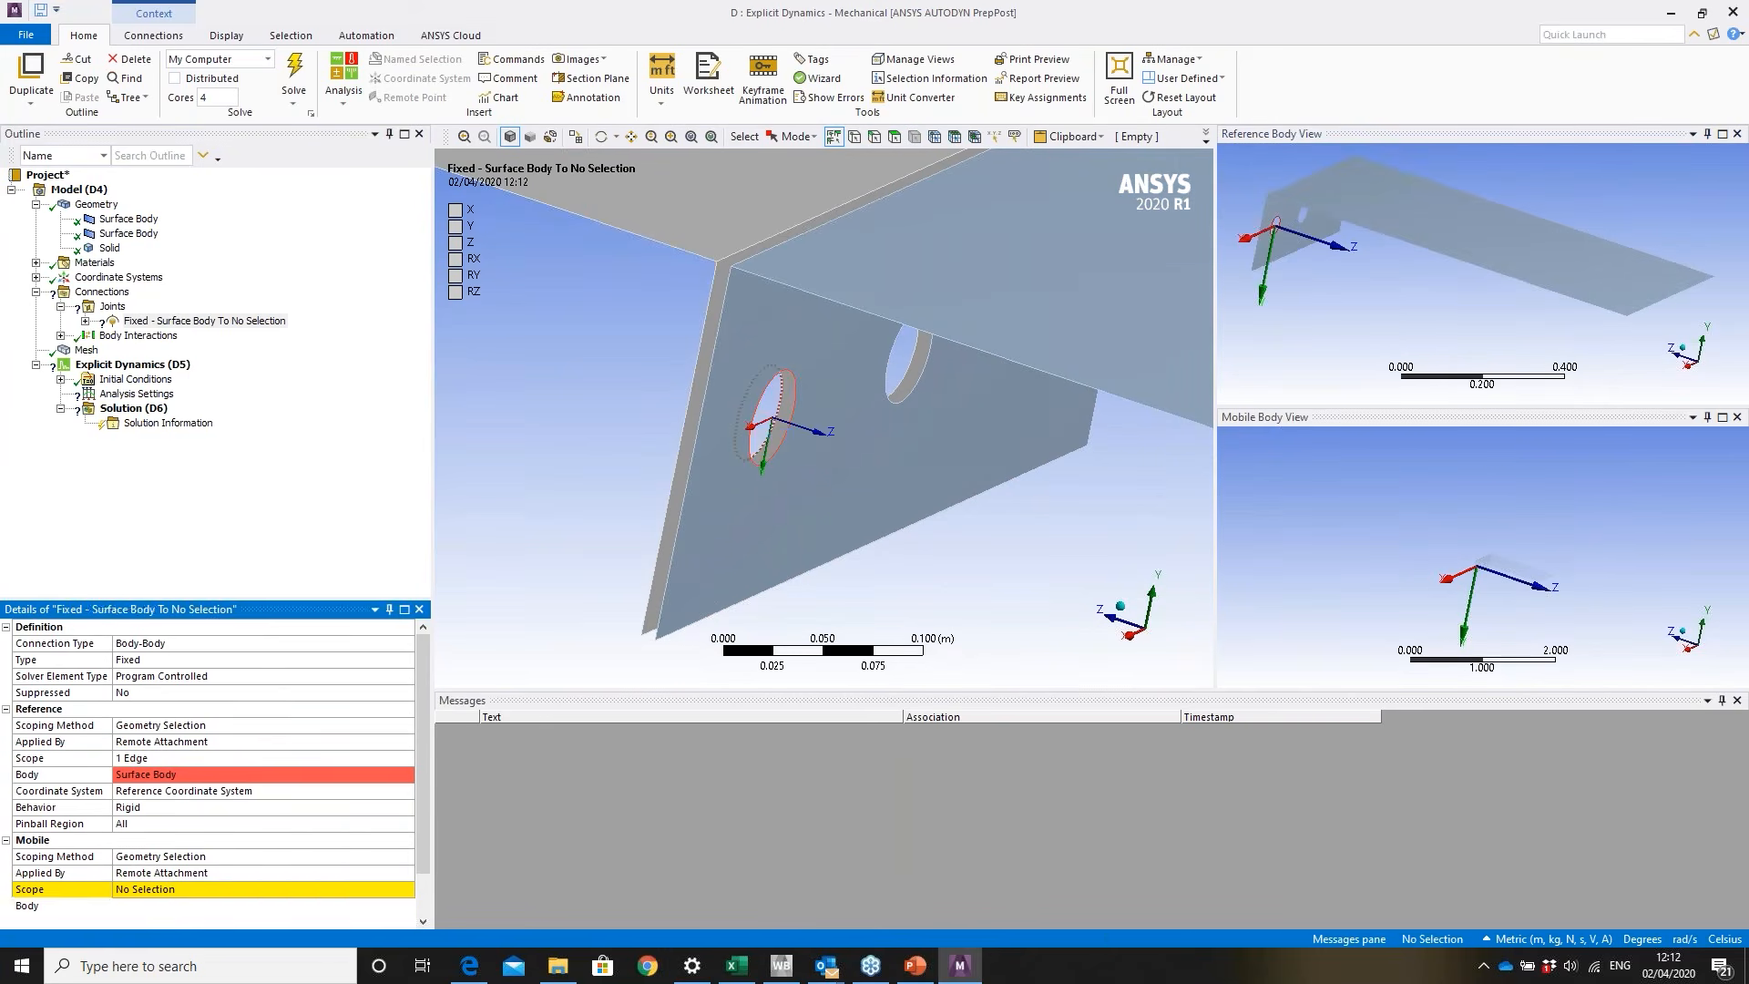
pyautogui.click(176, 890)
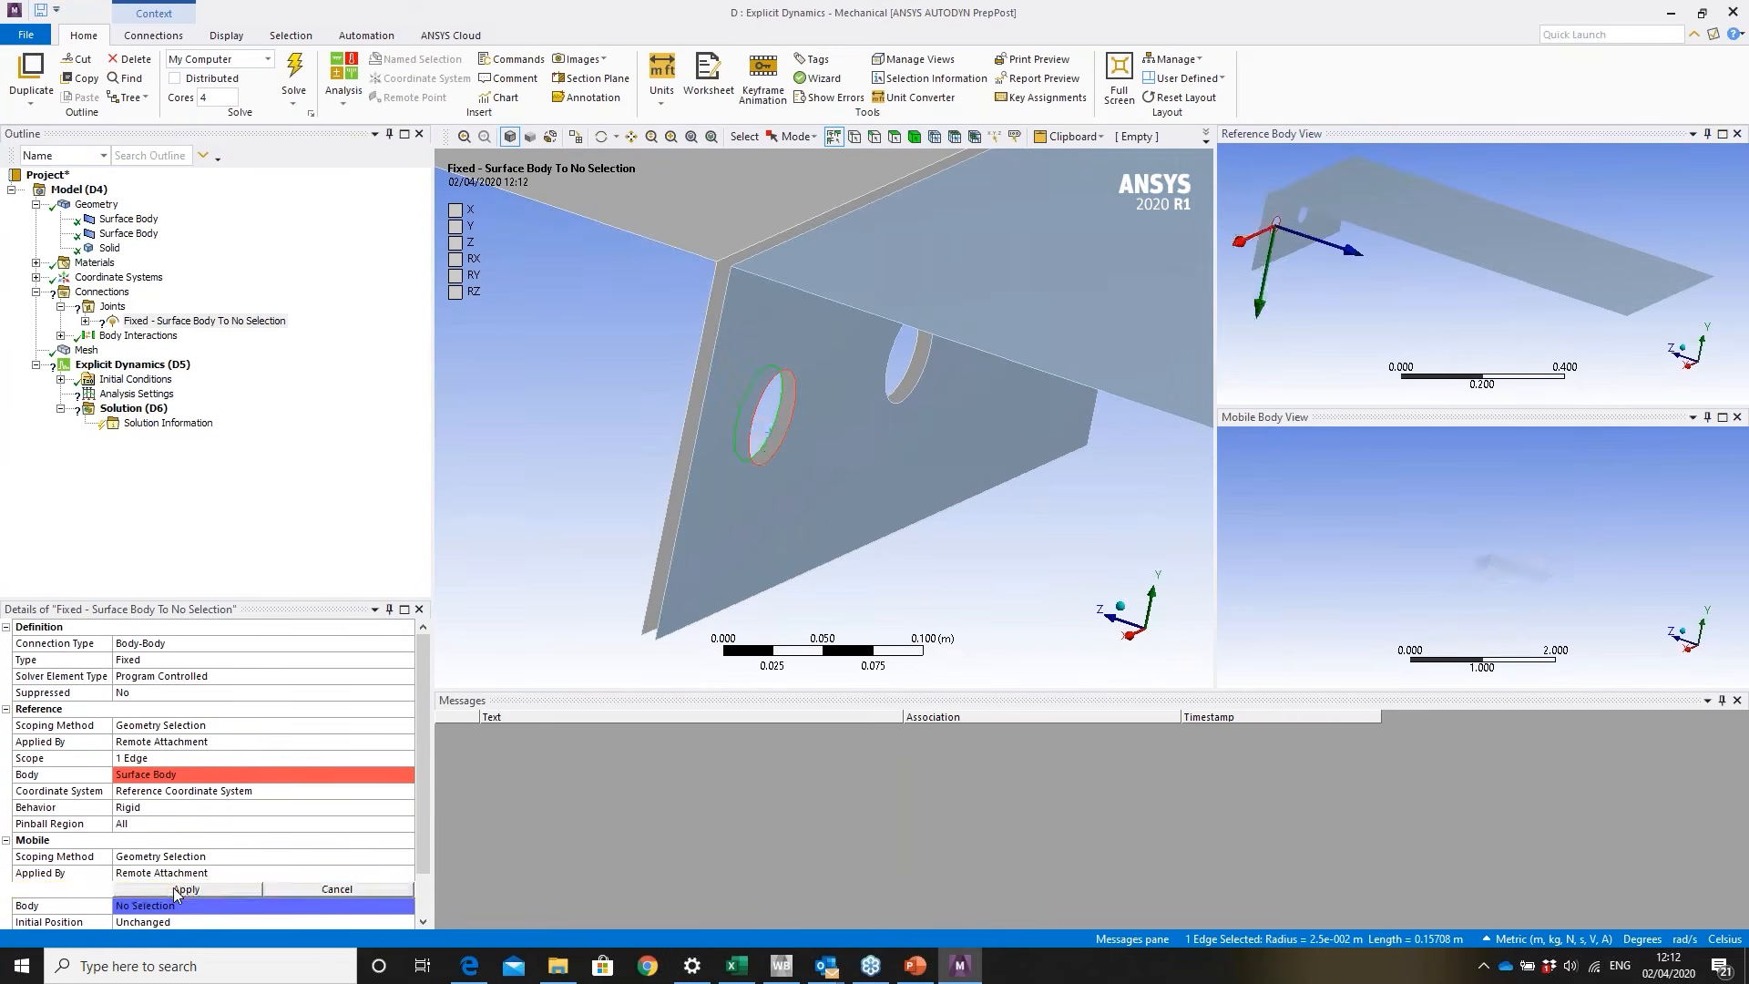
pyautogui.click(175, 889)
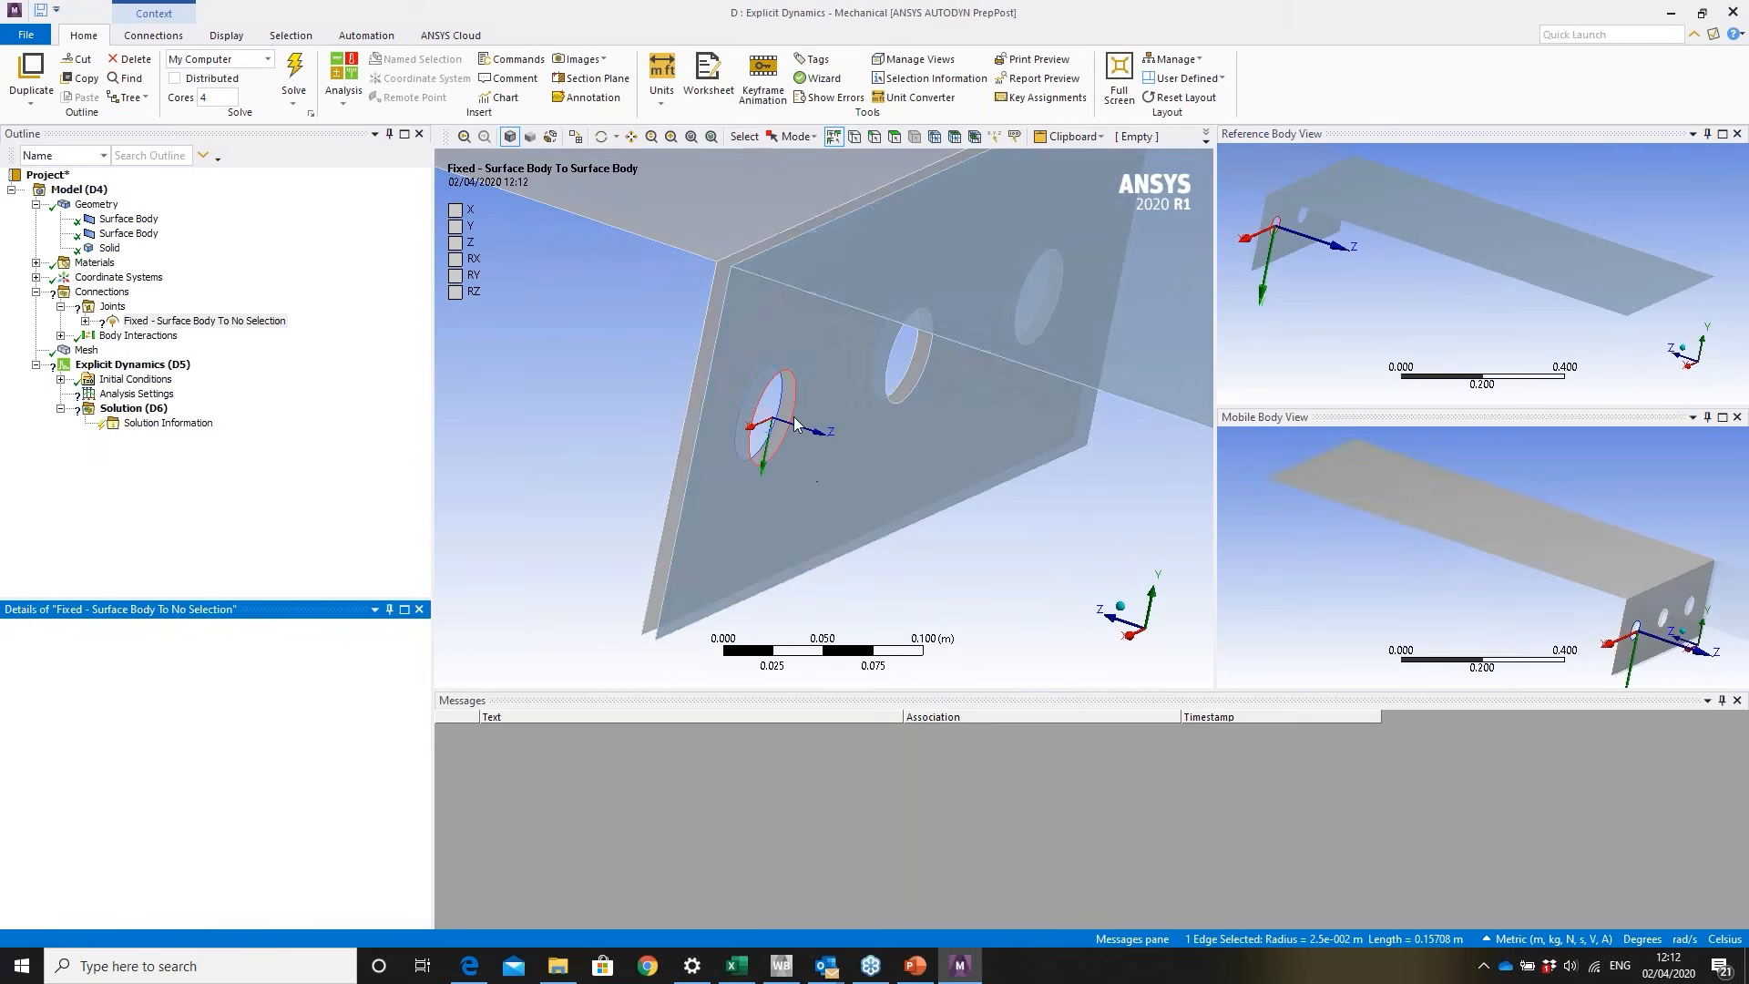
# - Duplicate the fixed joint and rescope its reference and mobile sides to the matching edges of the middle bolt hole
pyautogui.rightClick(226, 321)
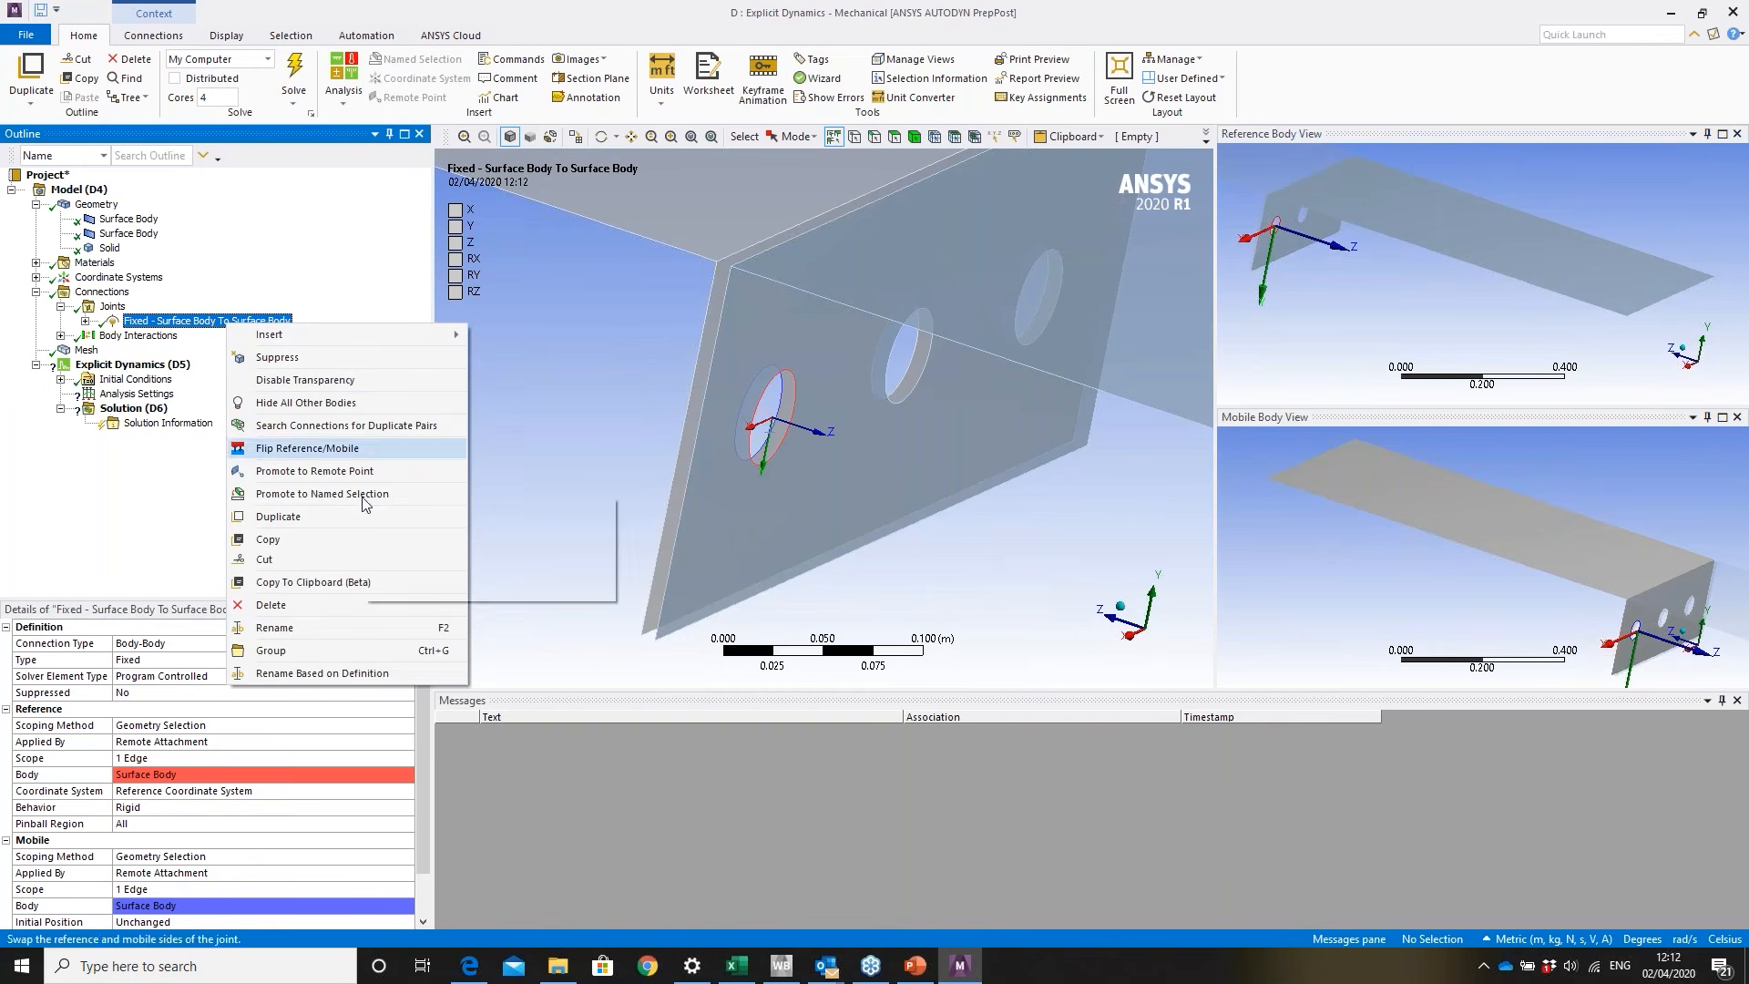
pyautogui.click(315, 529)
pyautogui.click(169, 890)
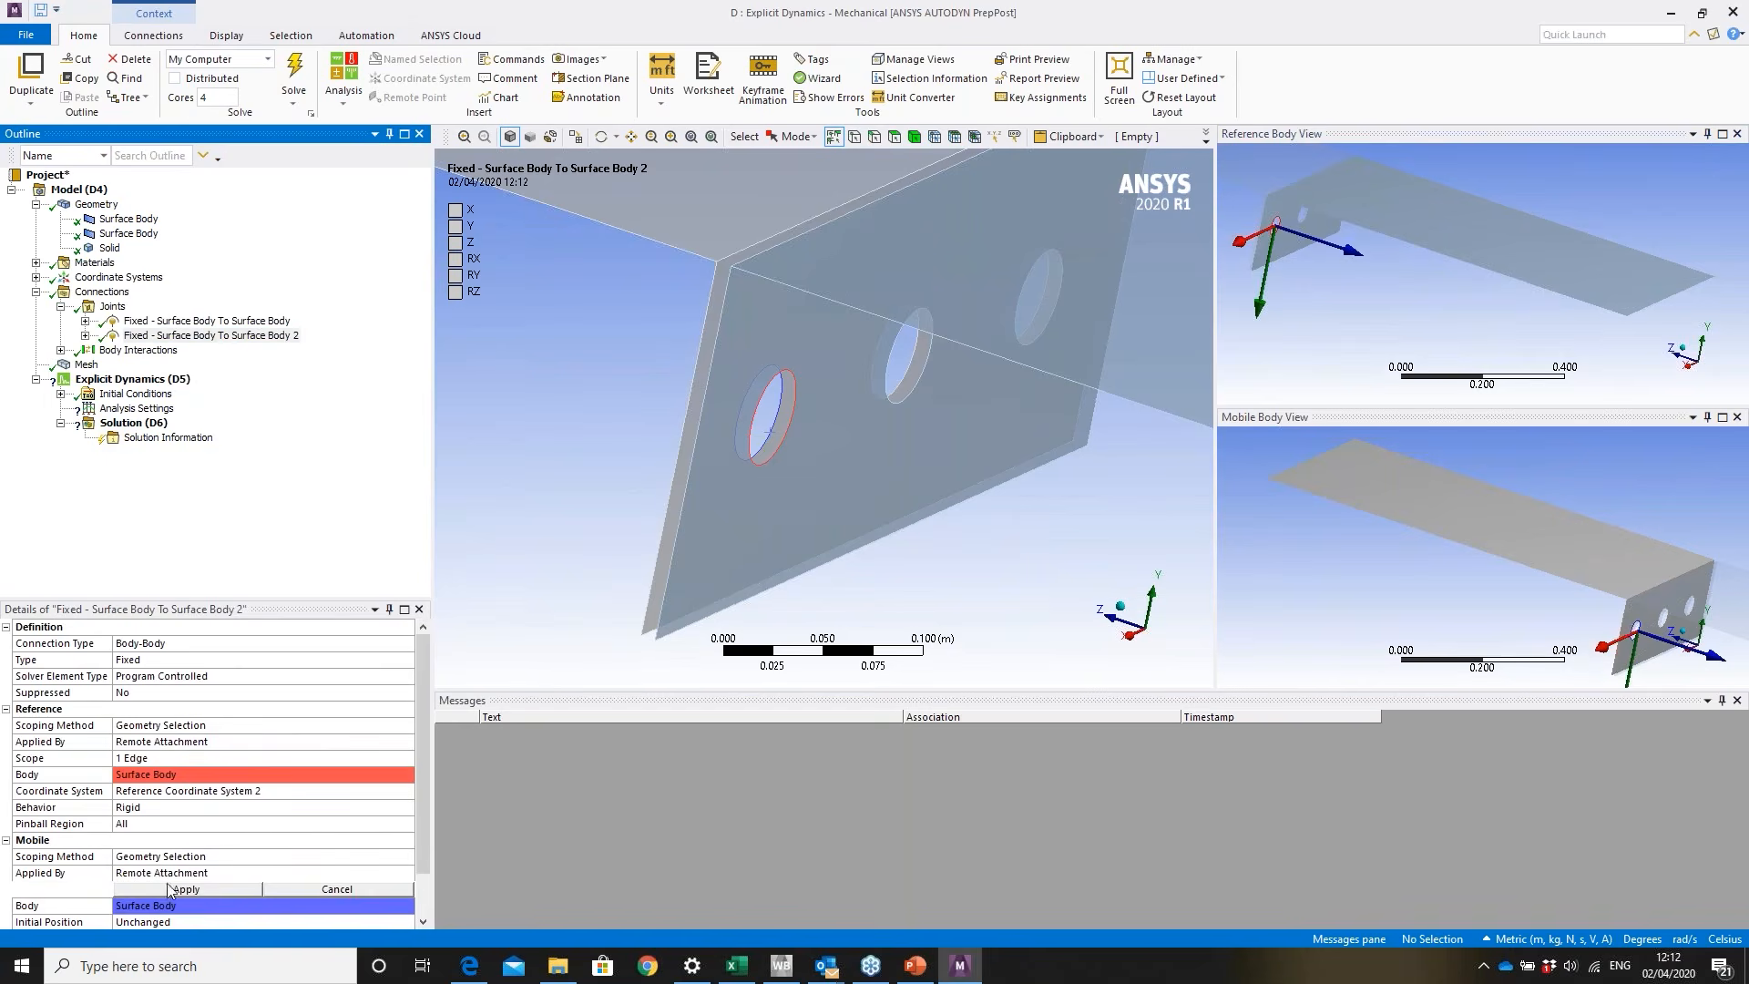
pyautogui.click(925, 387)
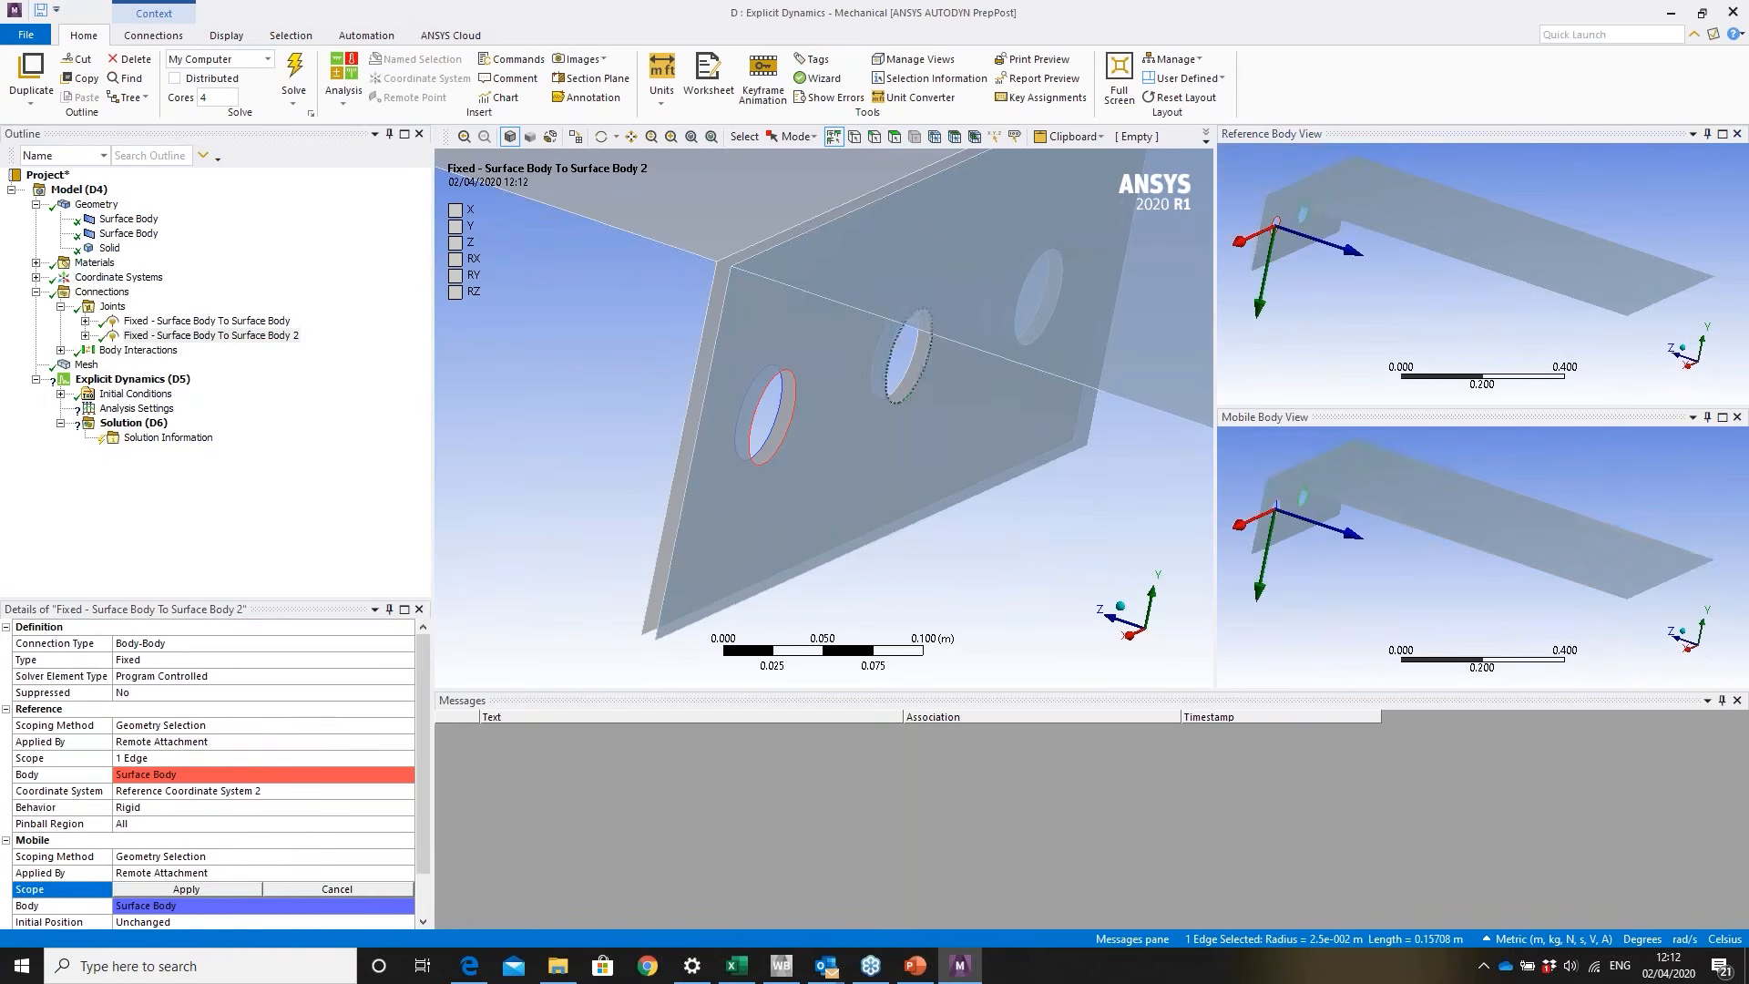
pyautogui.doubleClick(164, 761)
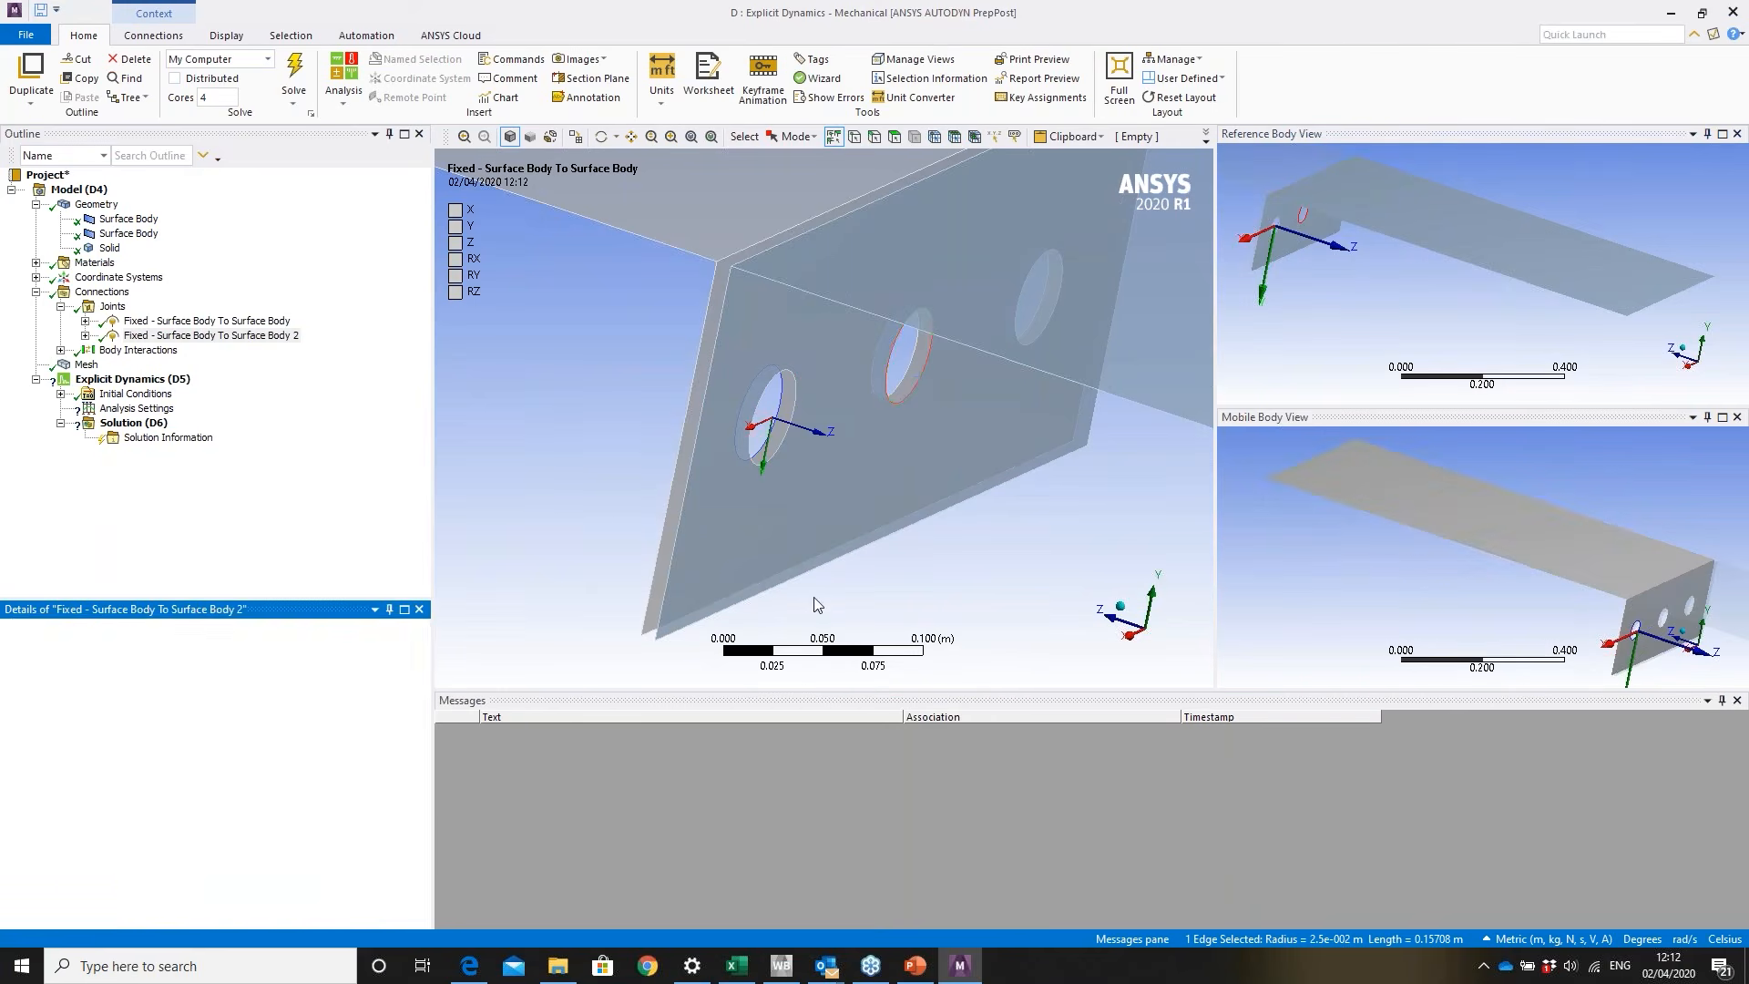
pyautogui.click(915, 358)
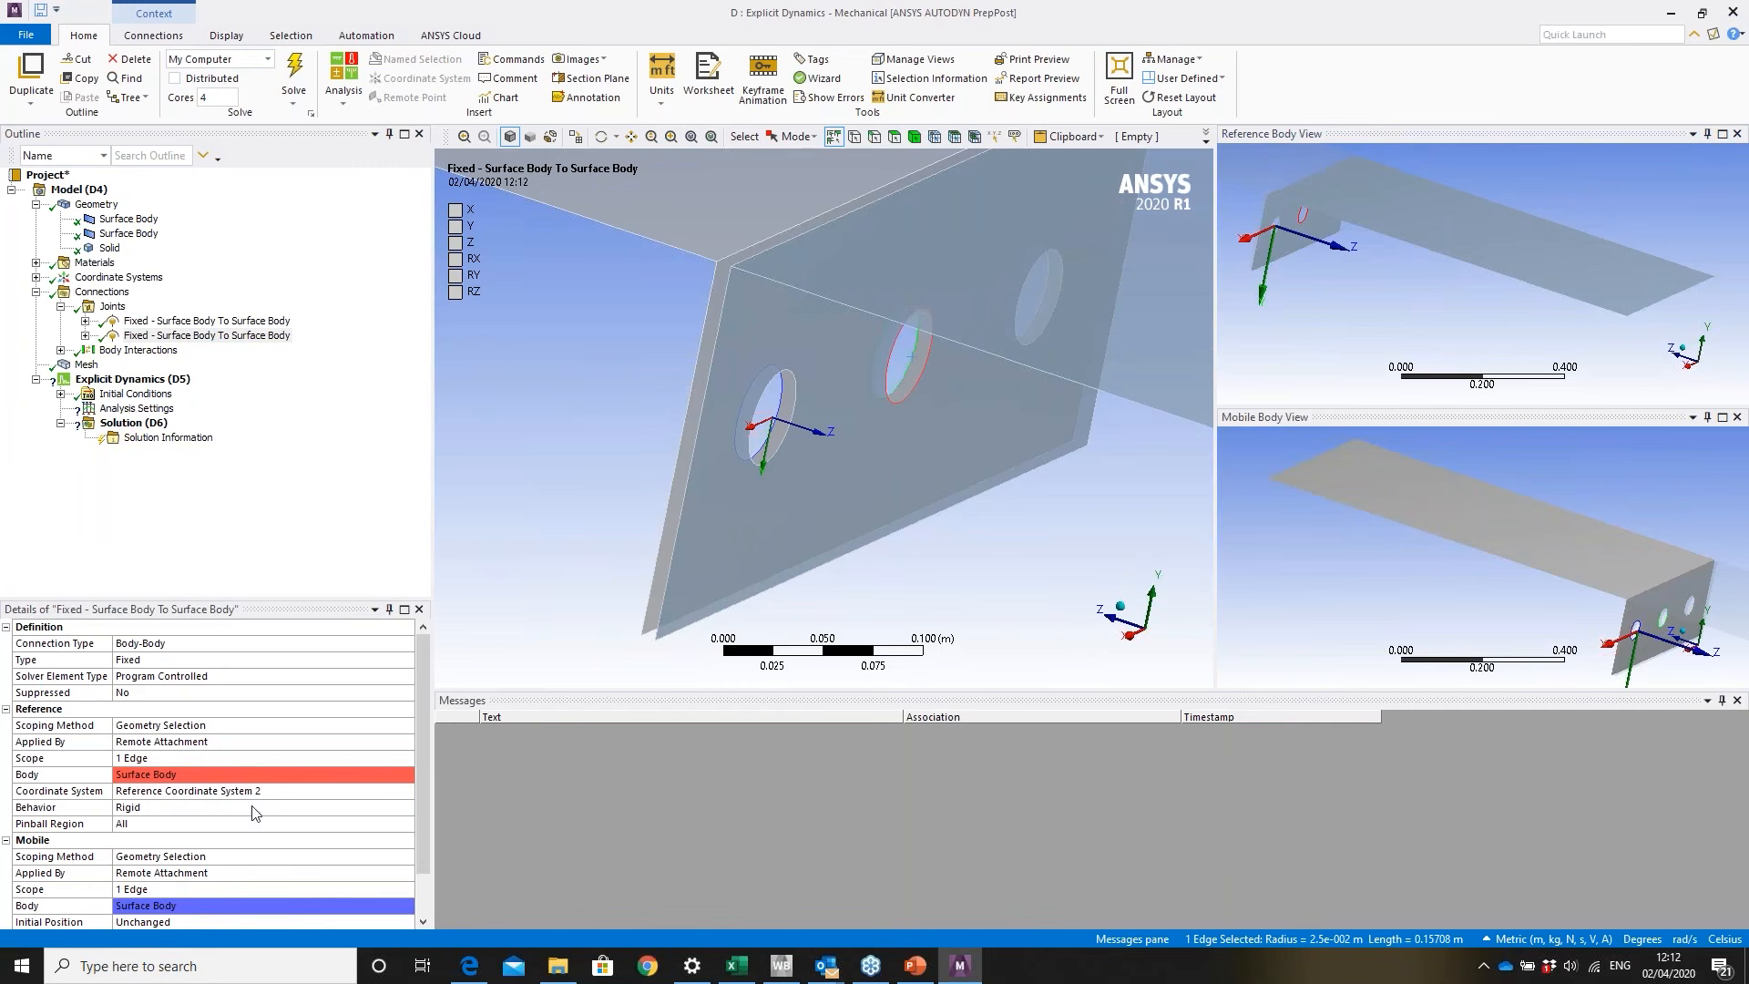
pyautogui.click(135, 890)
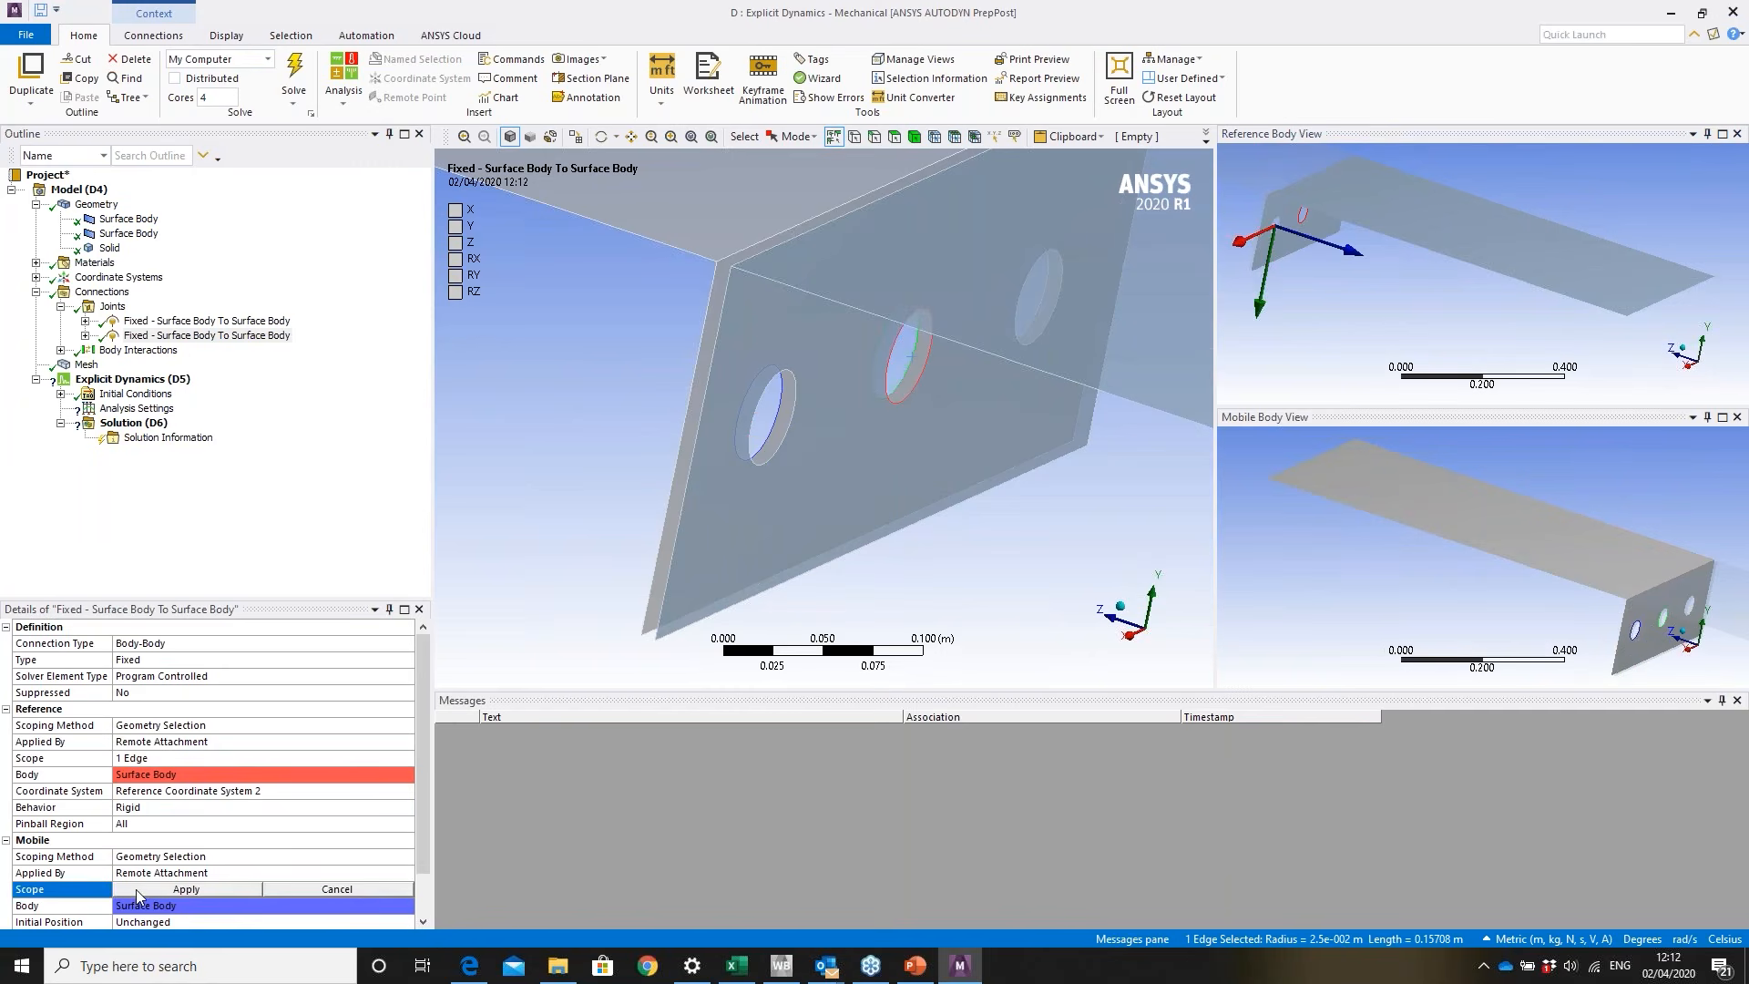
pyautogui.click(136, 892)
# - Insert a velocity initial condition and scope it to the solid cylinder body above the plates
pyautogui.moveTo(884, 402)
pyautogui.mouseDown(button='middle')
pyautogui.moveTo(874, 420)
pyautogui.moveTo(877, 401)
pyautogui.mouseUp(button='middle')
pyautogui.scroll(-4, 878, 400)
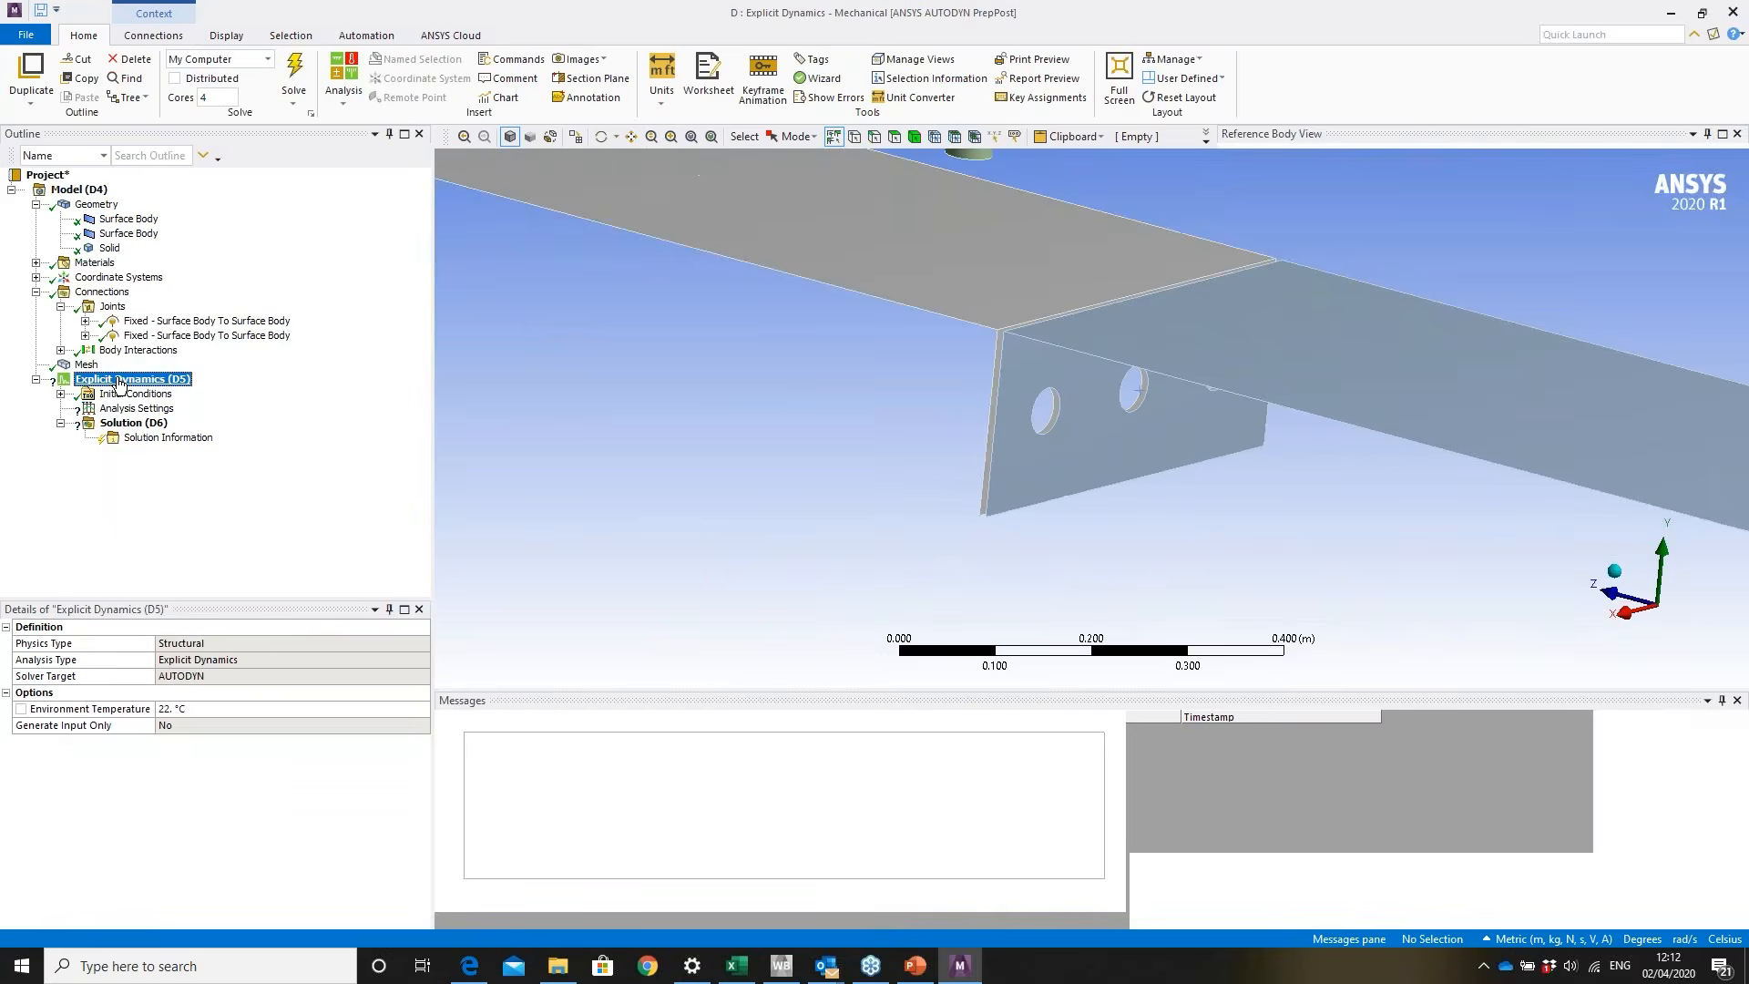
pyautogui.rightClick(117, 379)
pyautogui.click(105, 395)
pyautogui.rightClick(105, 398)
pyautogui.moveTo(146, 405)
pyautogui.click(264, 407)
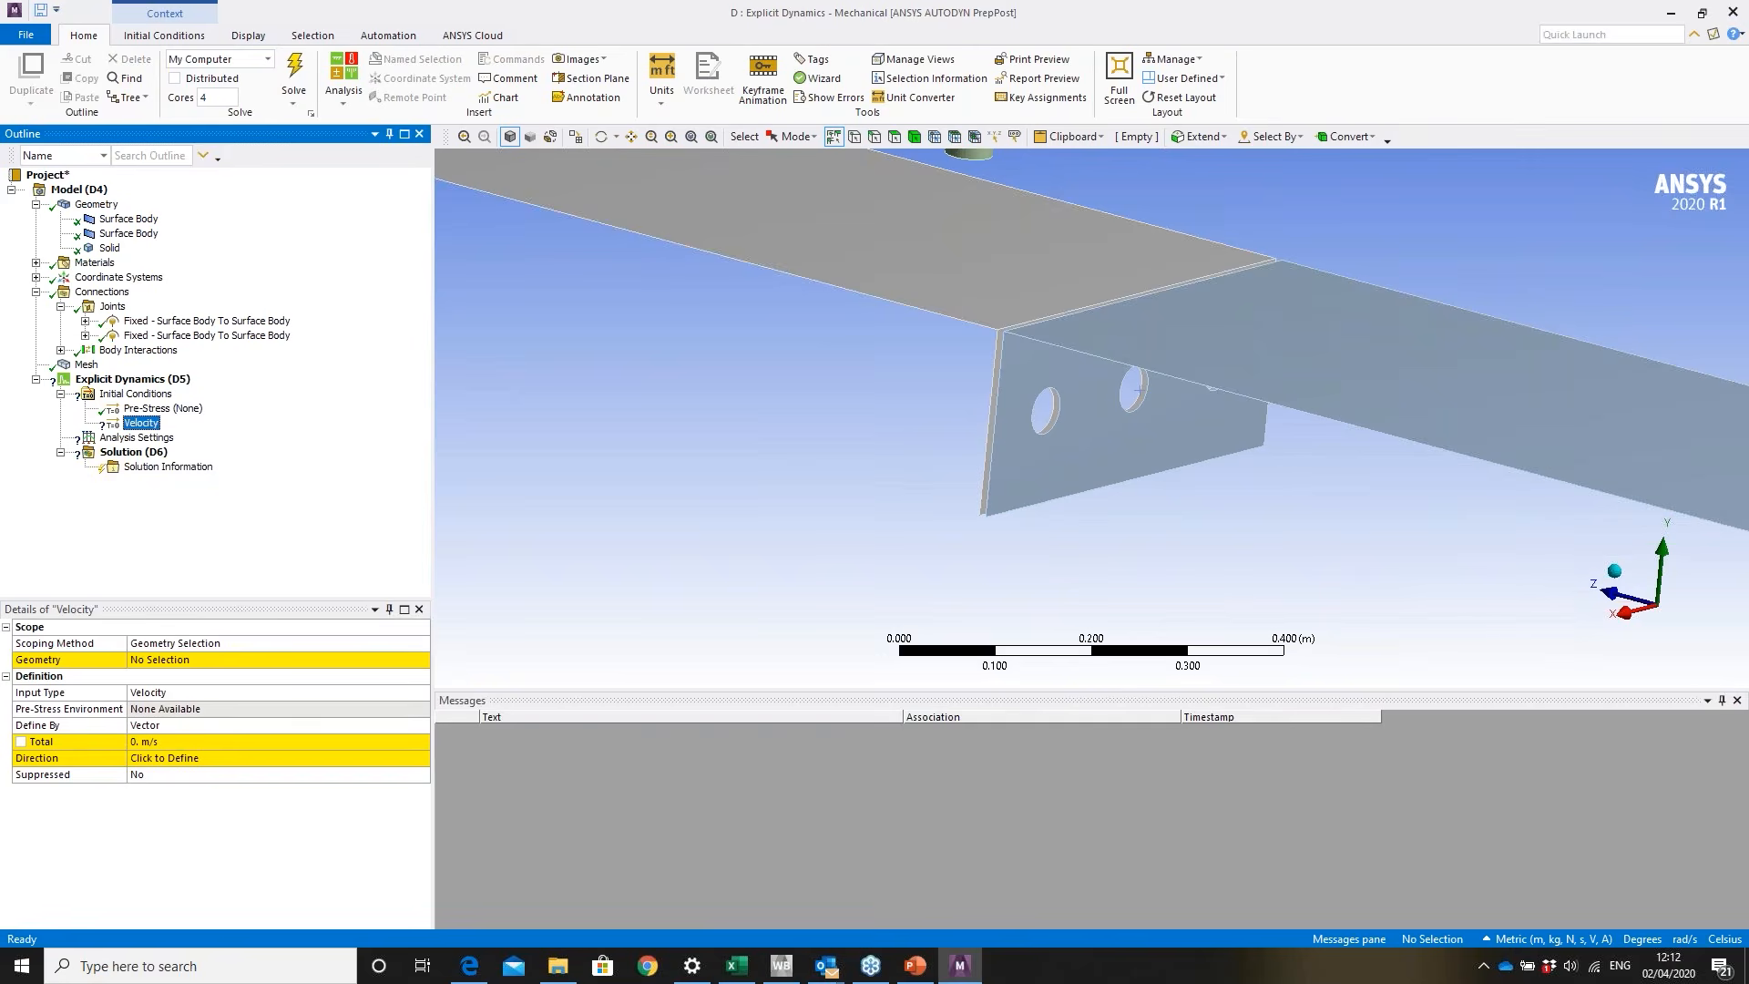
pyautogui.moveTo(1081, 218); pyautogui.dragTo(993, 184, button='middle')
pyautogui.click(916, 136)
pyautogui.click(1000, 200)
pyautogui.click(200, 663)
pyautogui.click(199, 663)
# - Define the cylinder's initial velocity by components and set its Y component to -250 m/s
pyautogui.click(357, 726)
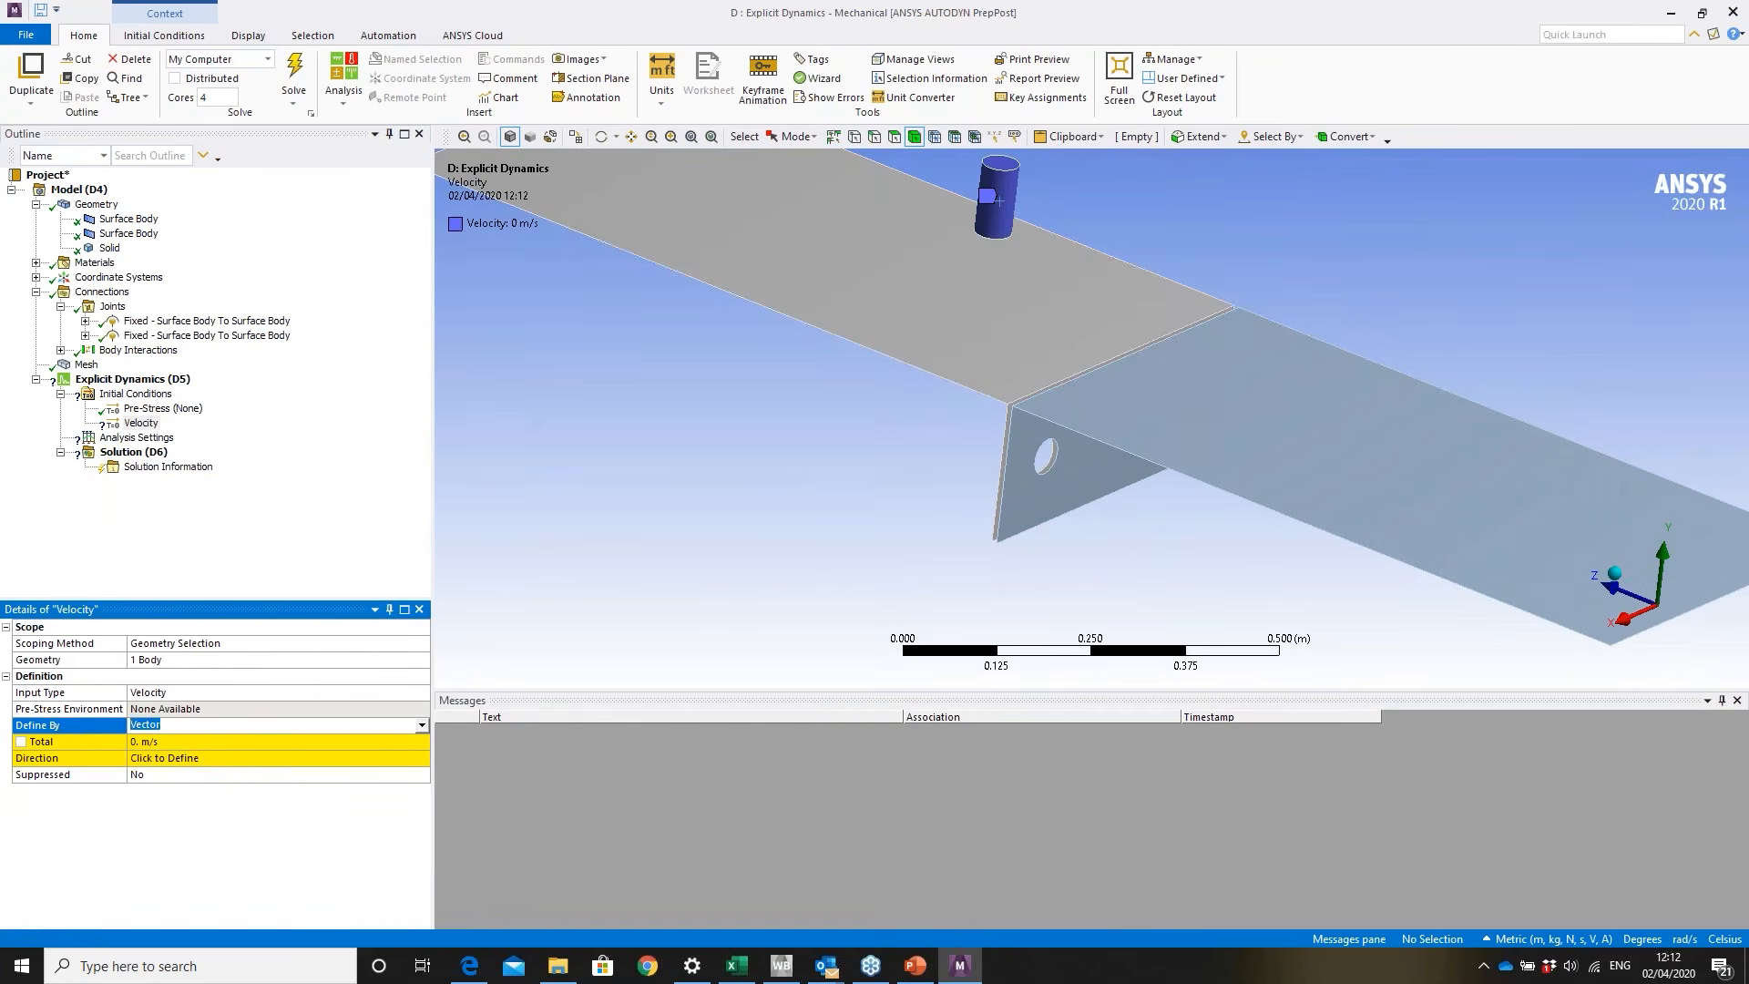
pyautogui.click(386, 726)
pyautogui.click(204, 758)
pyautogui.click(206, 774)
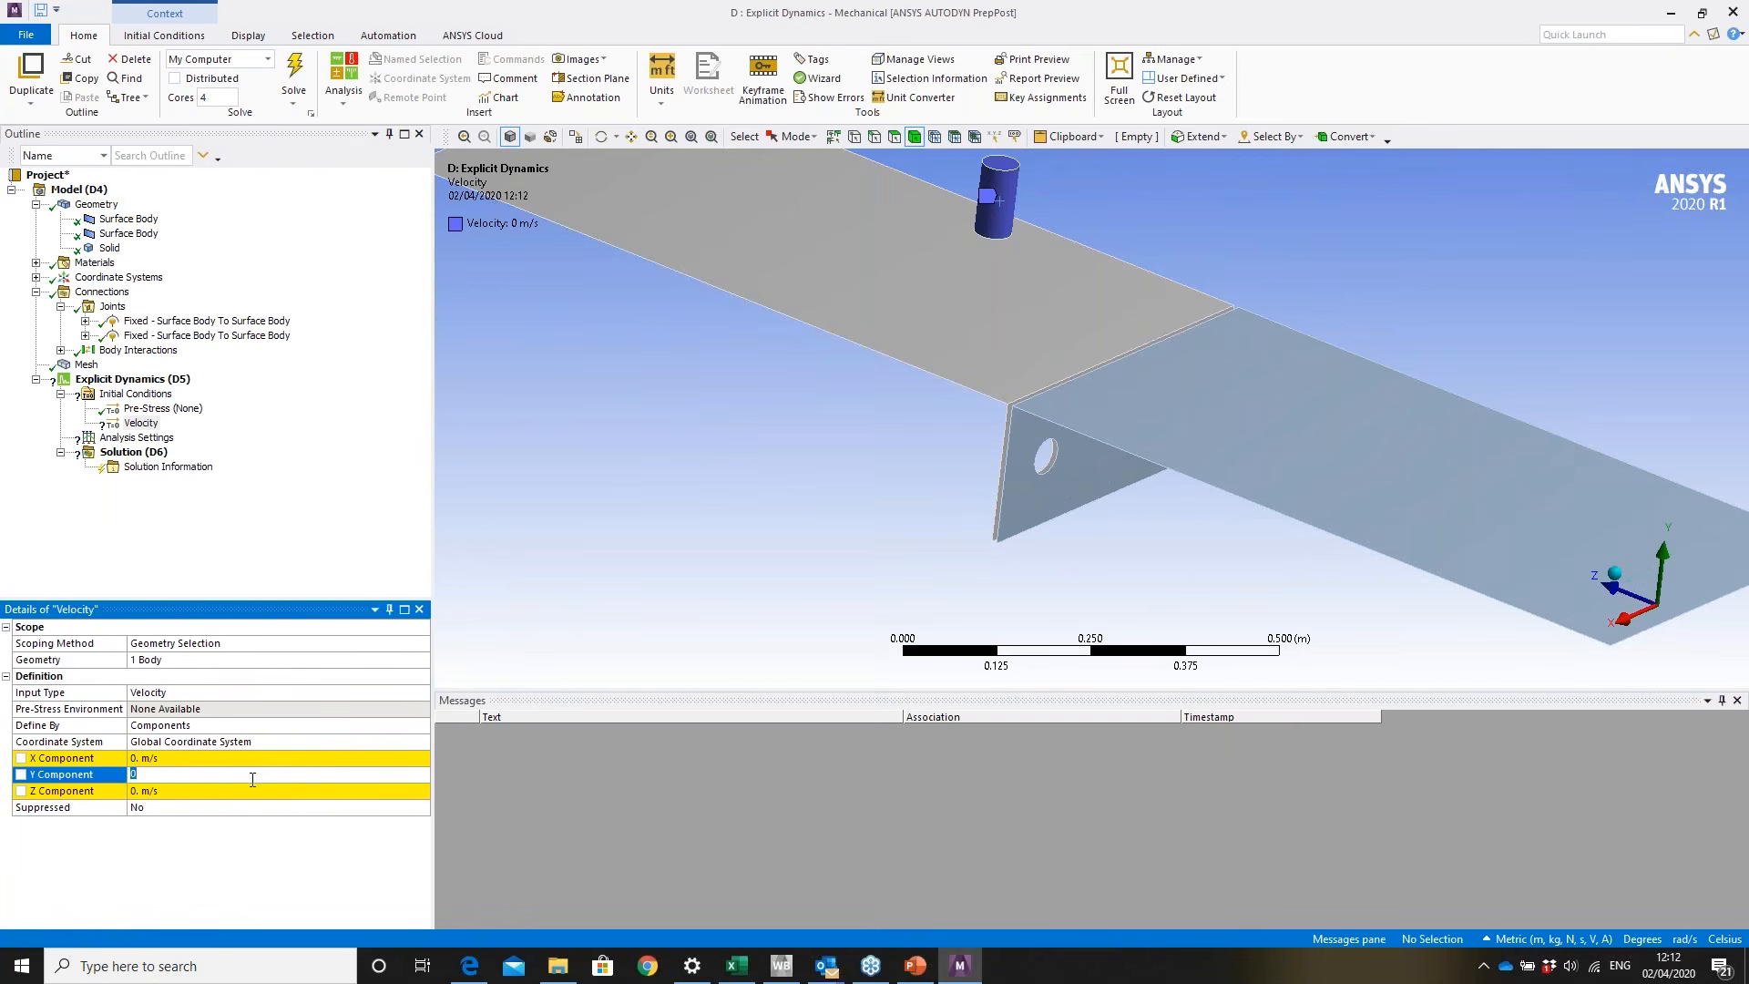
pyautogui.write('-250')
pyautogui.press('Return')
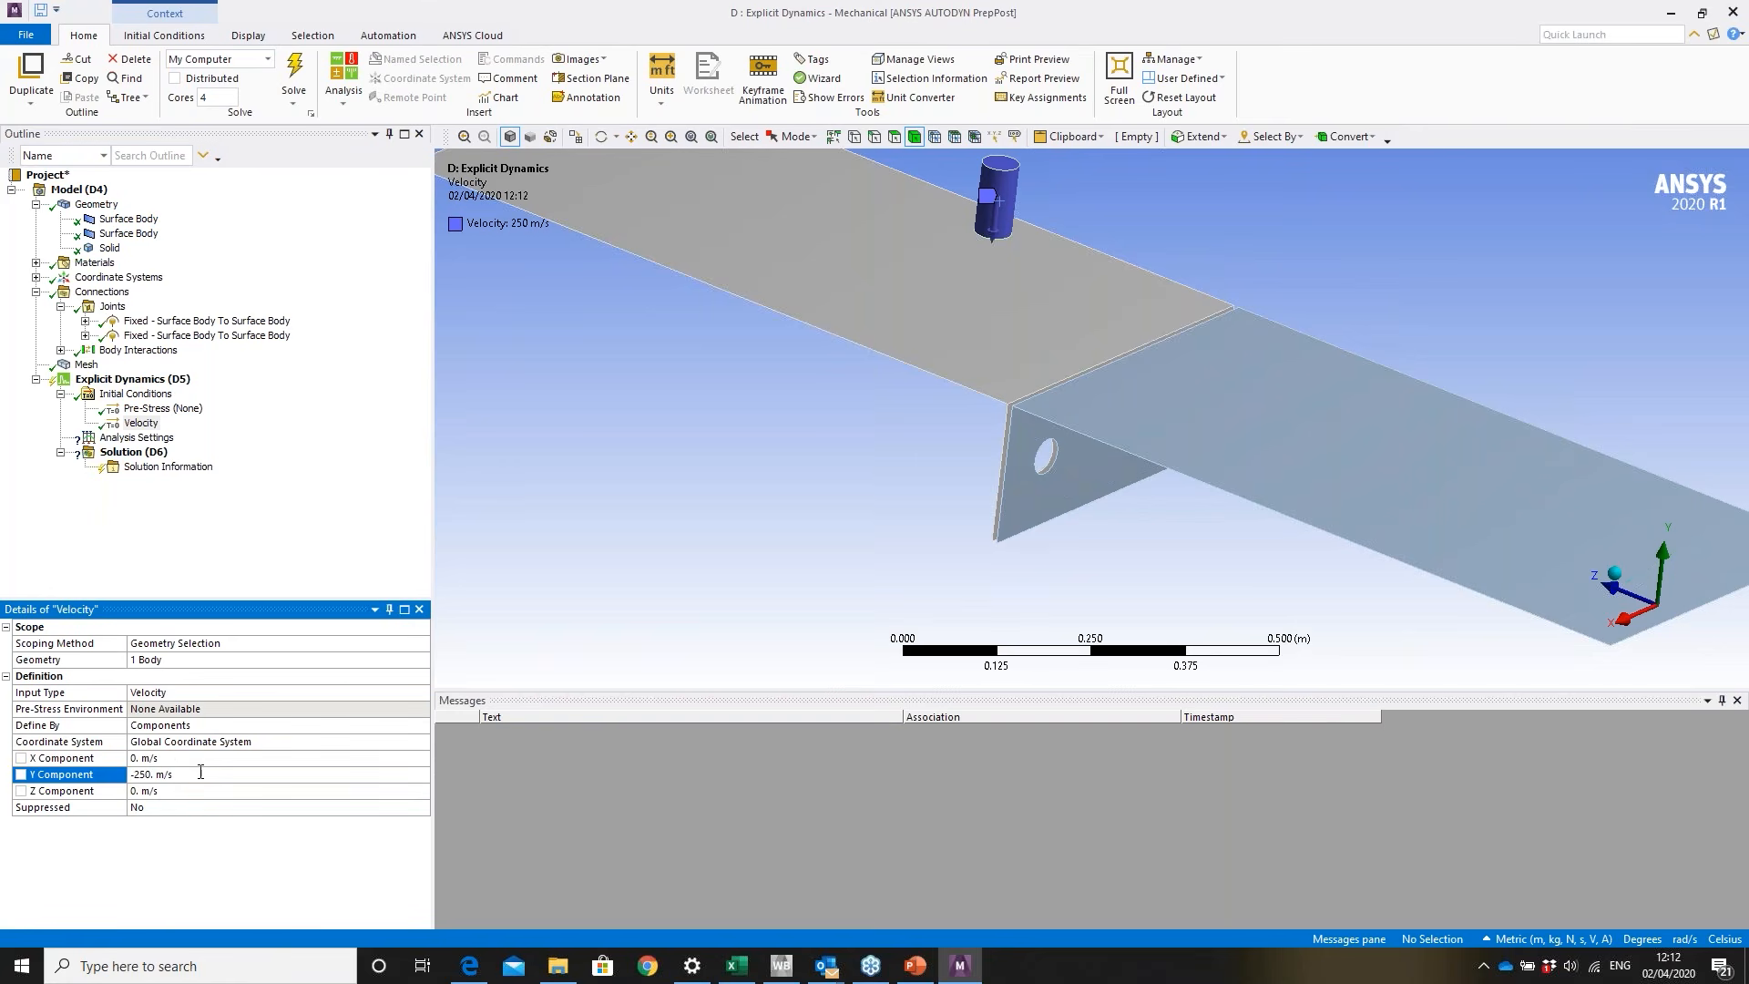
# - Apply a fixed support to the two outer end edges of the plates, opposite the bolted flanges
pyautogui.moveTo(850, 347); pyautogui.dragTo(568, 175, button='middle')
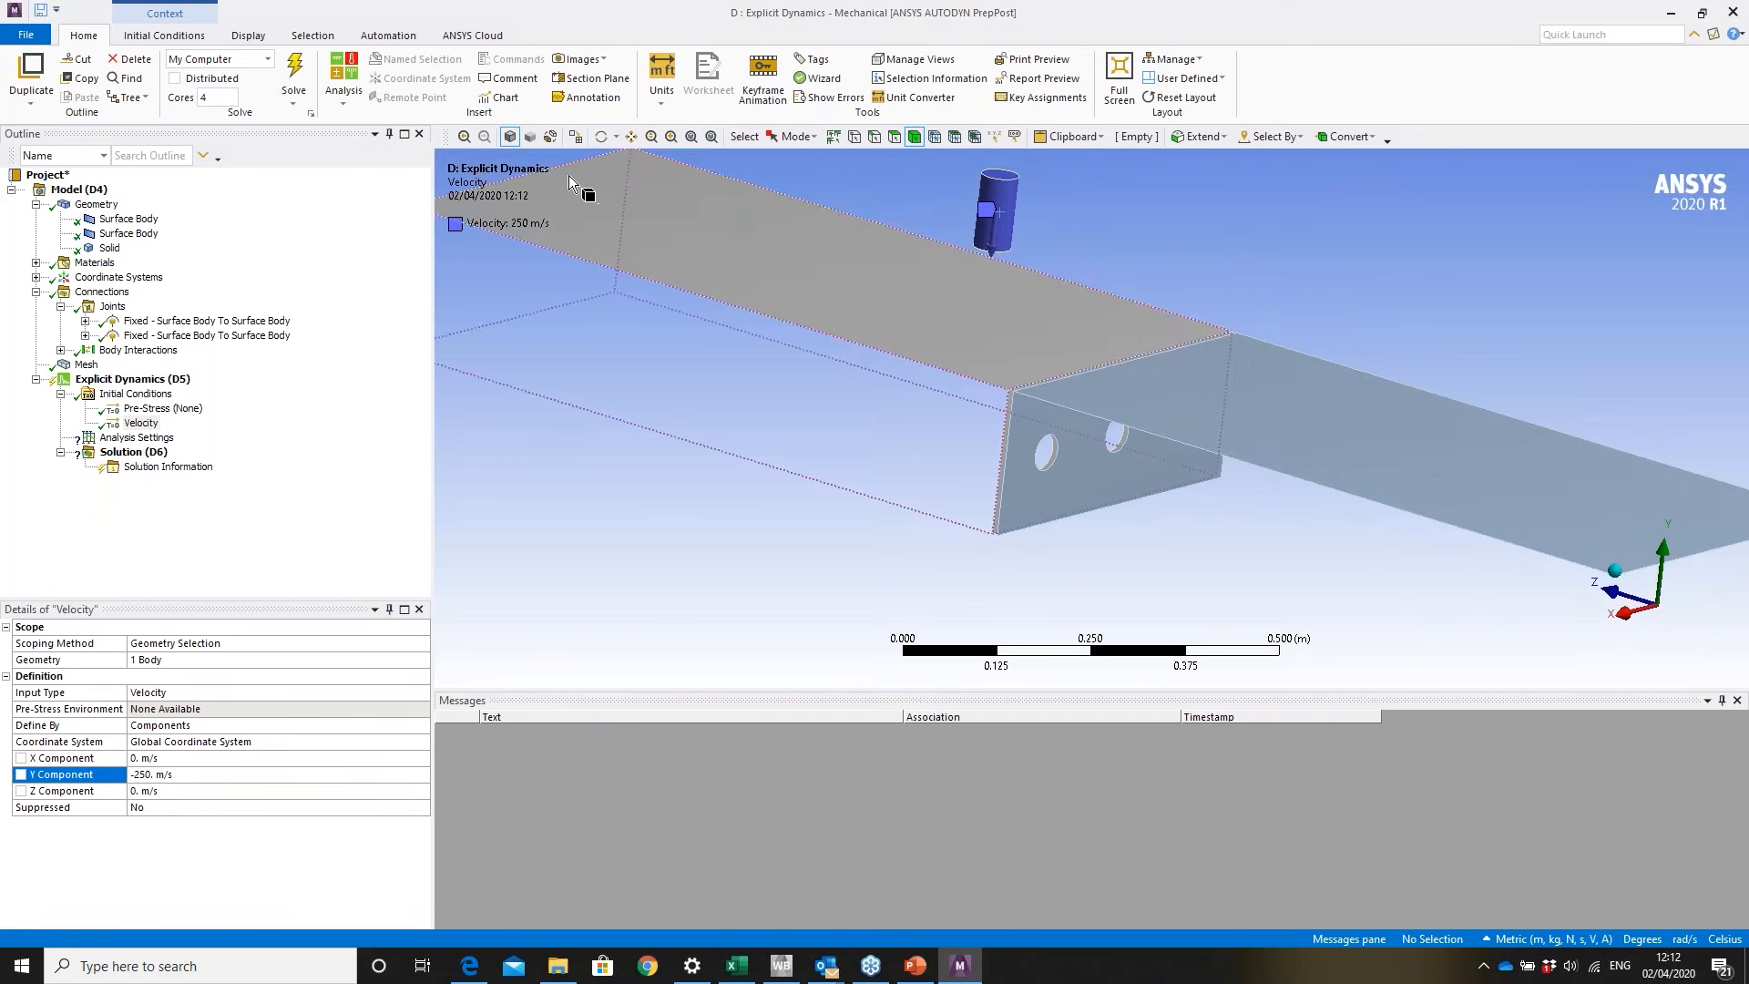
pyautogui.click(136, 380)
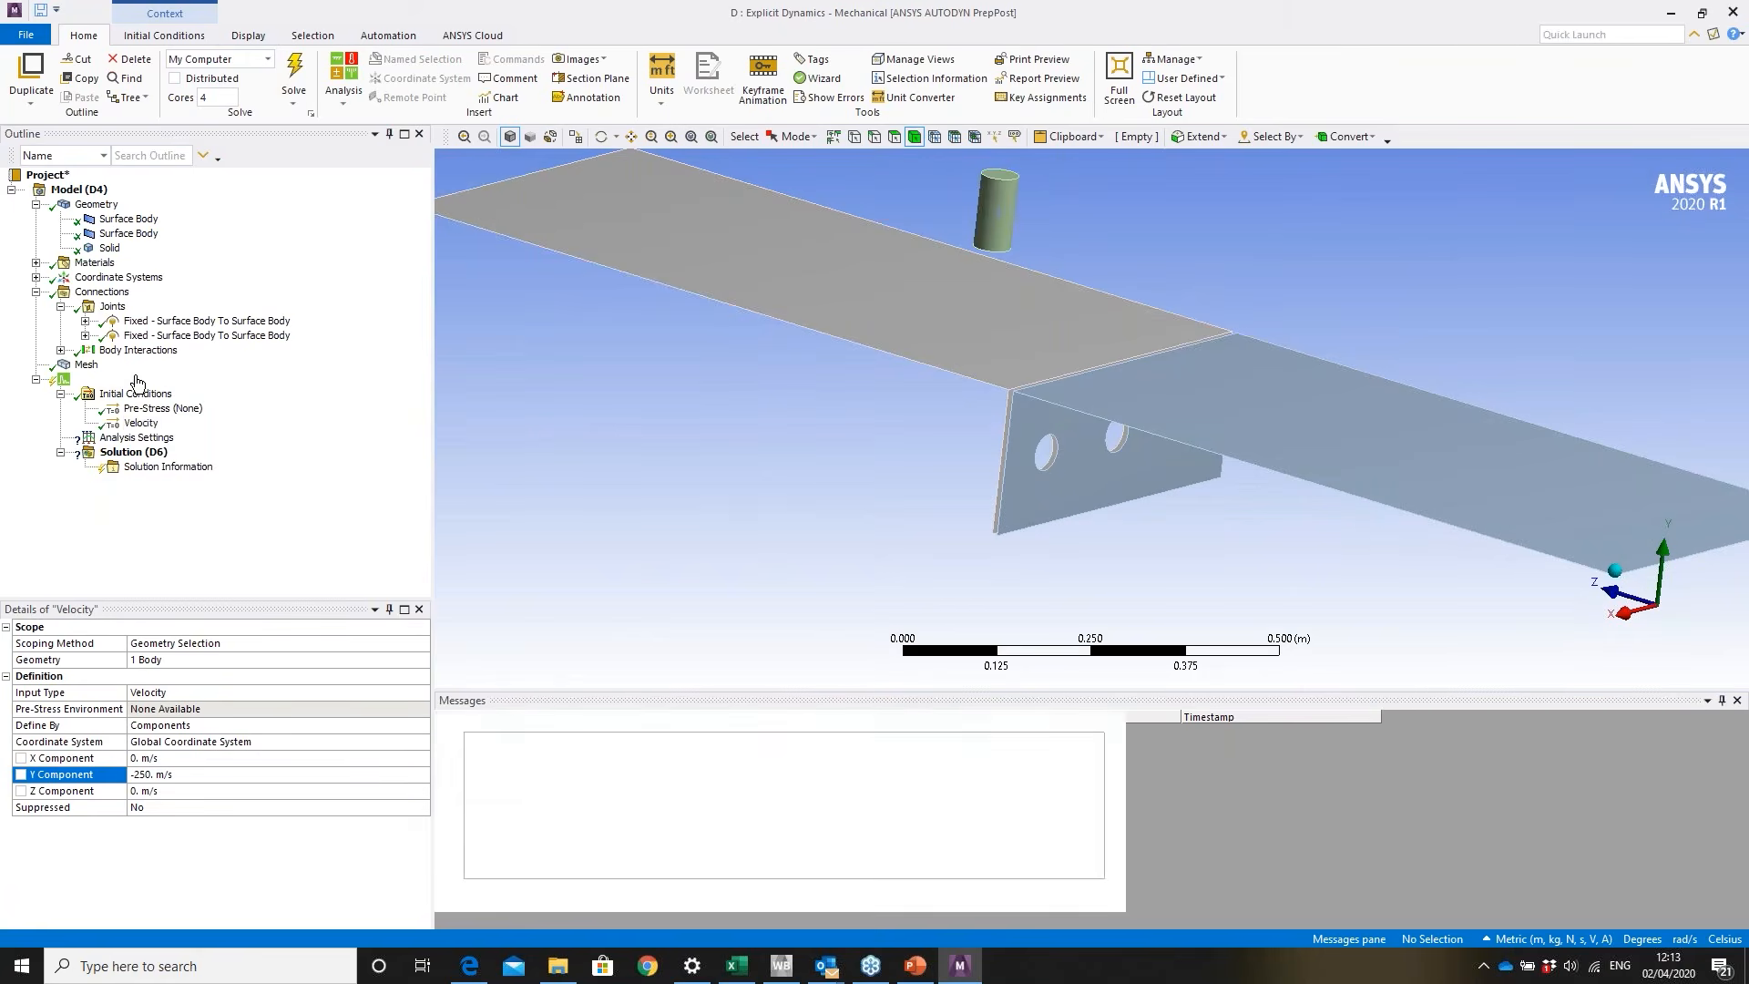
pyautogui.click(833, 136)
pyautogui.click(546, 169)
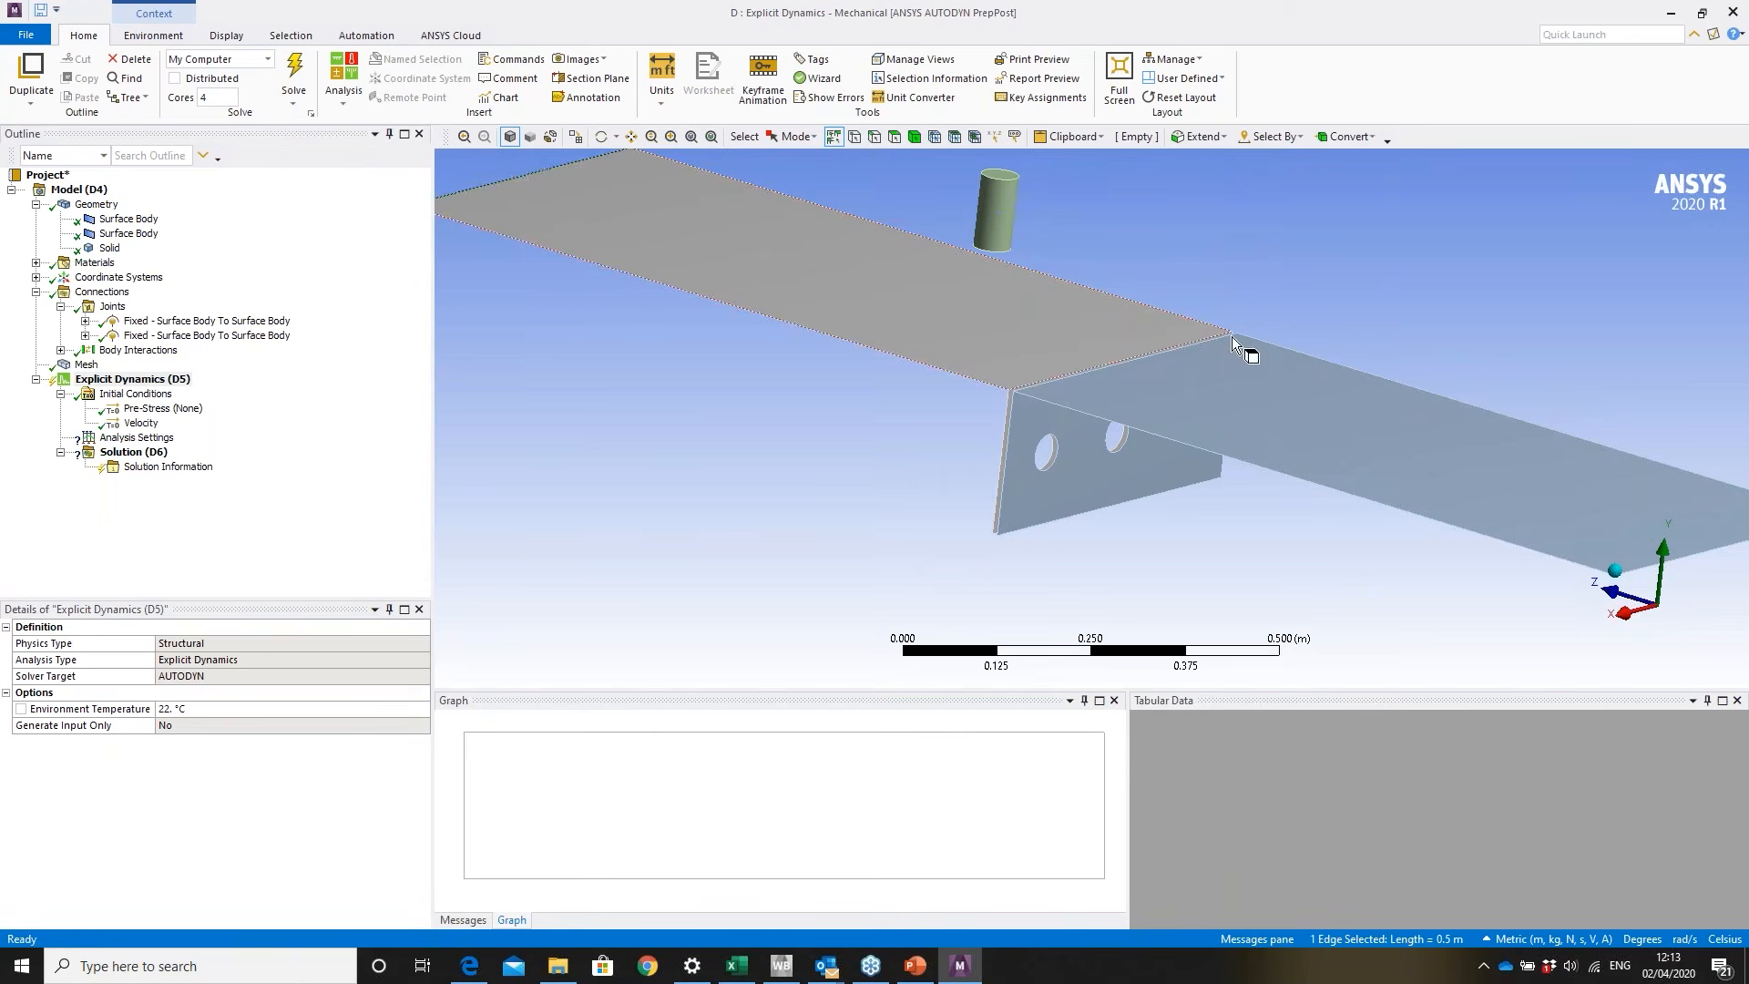
pyautogui.keyDown('ctrl'); pyautogui.click(1698, 549); pyautogui.keyUp('ctrl')
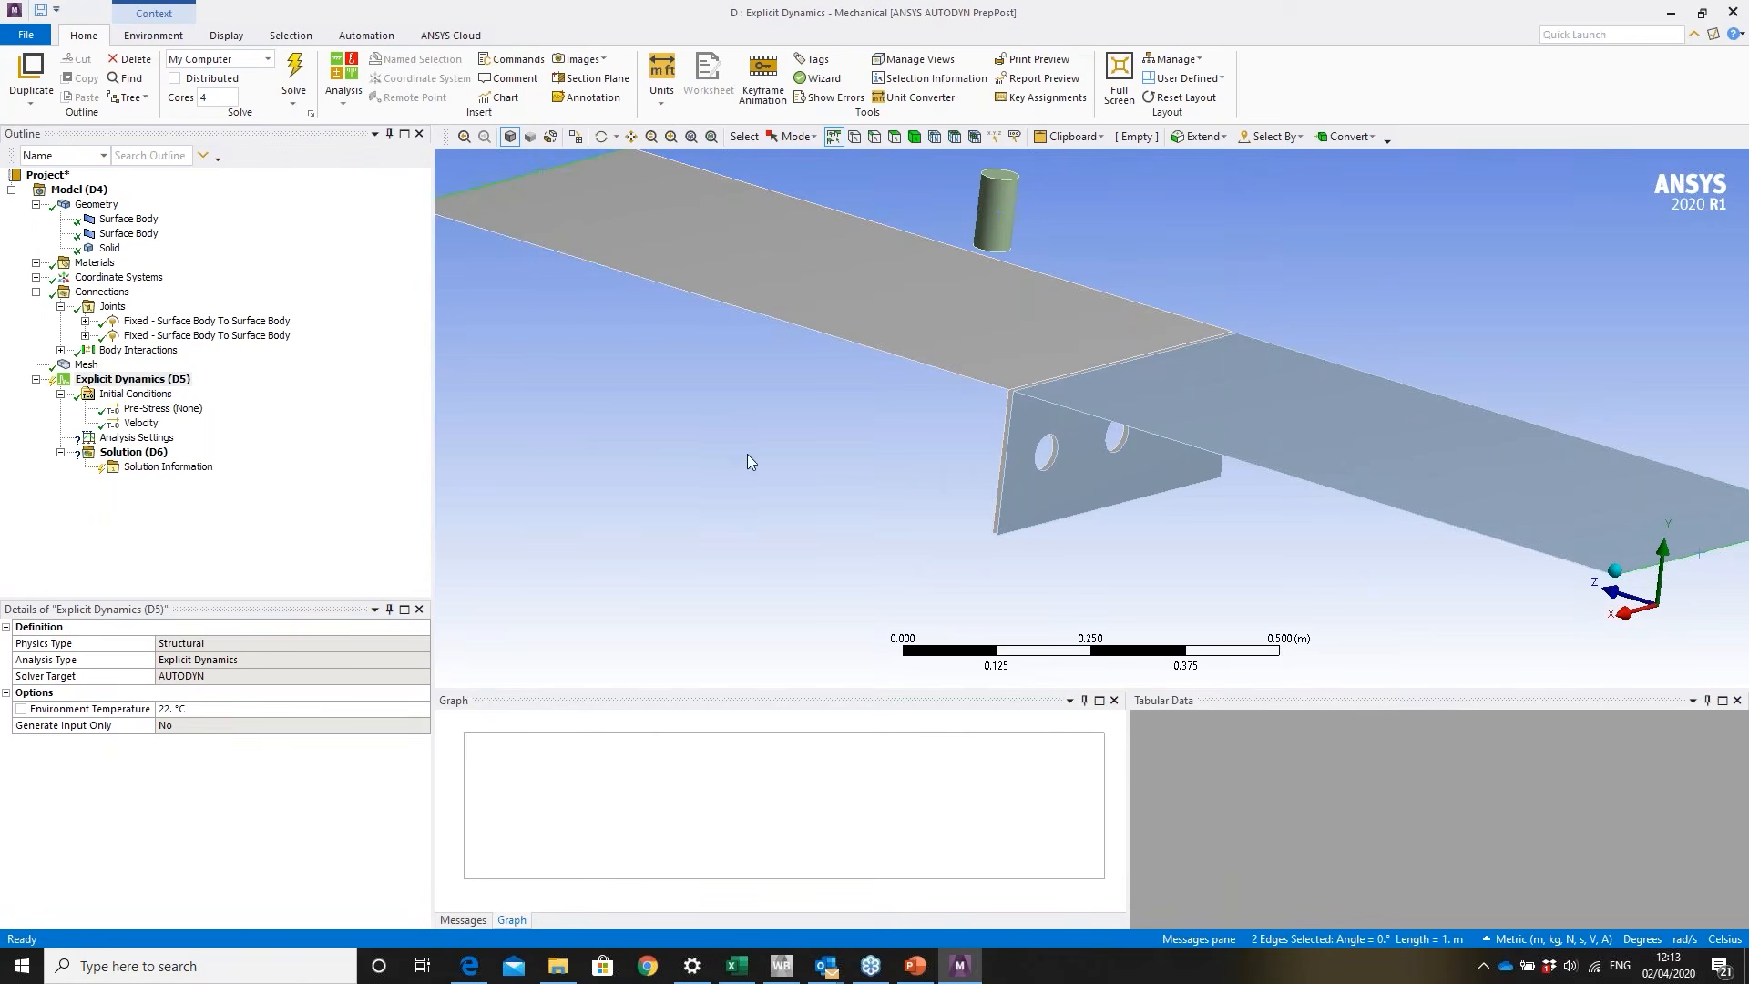
pyautogui.rightClick(617, 443)
pyautogui.moveTo(810, 455)
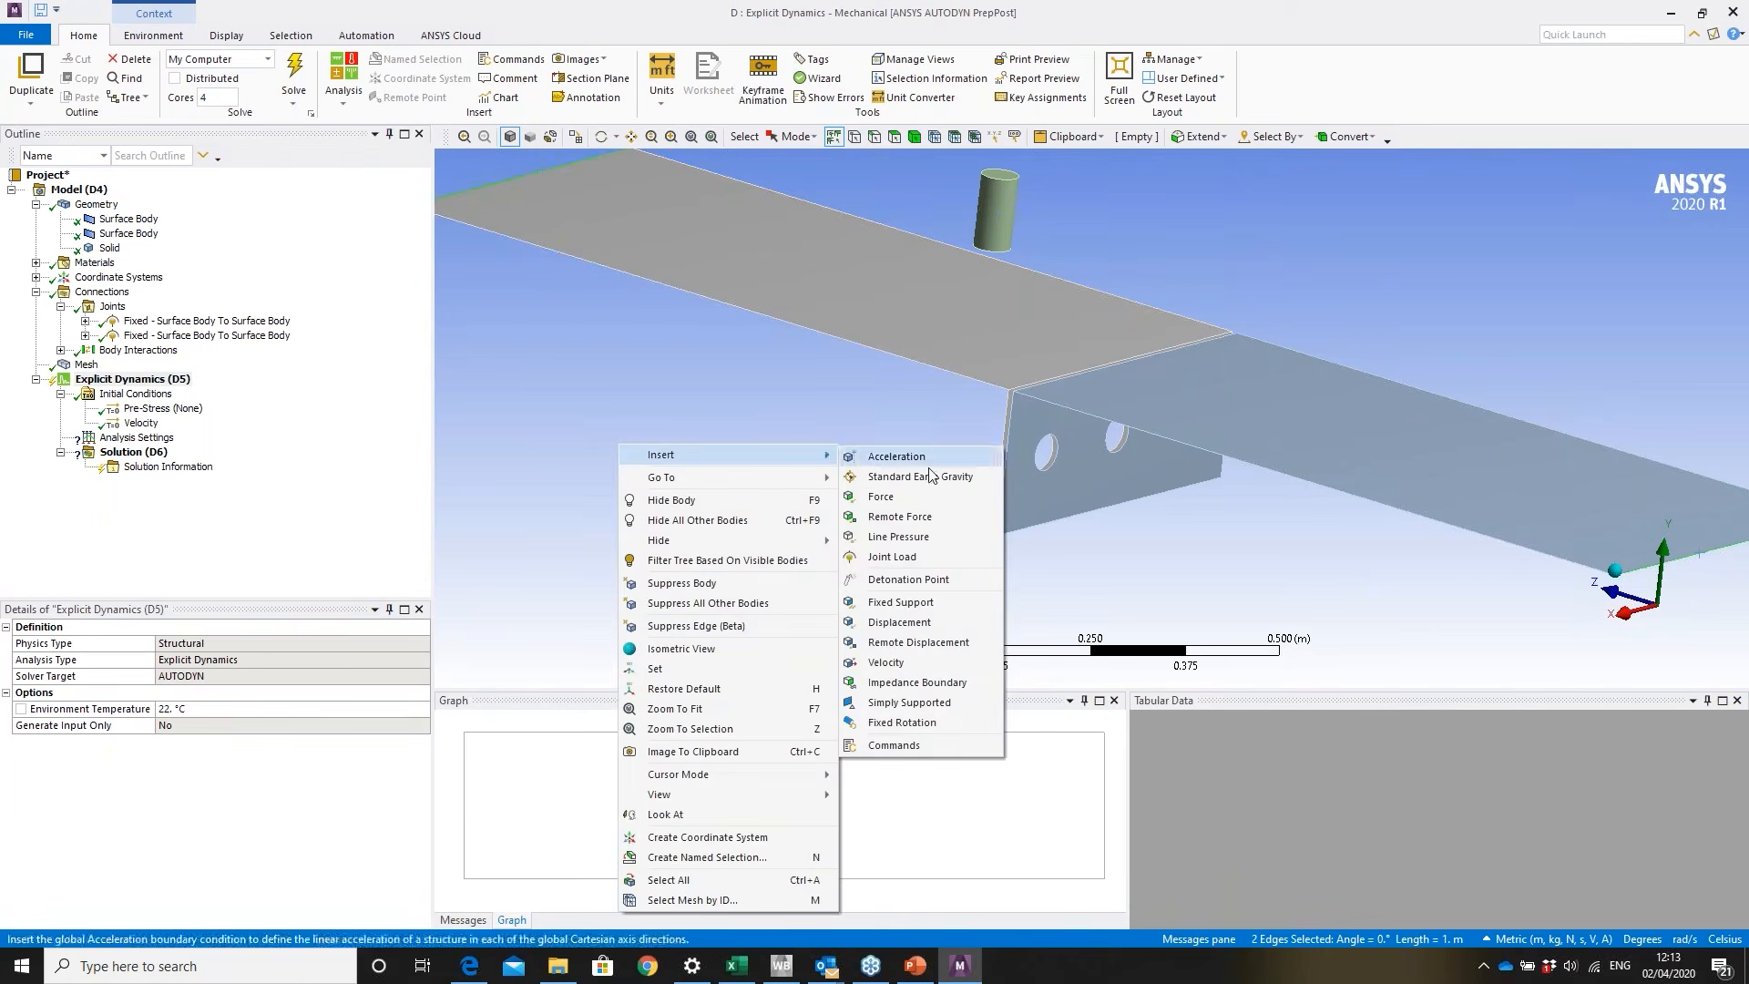
pyautogui.click(902, 601)
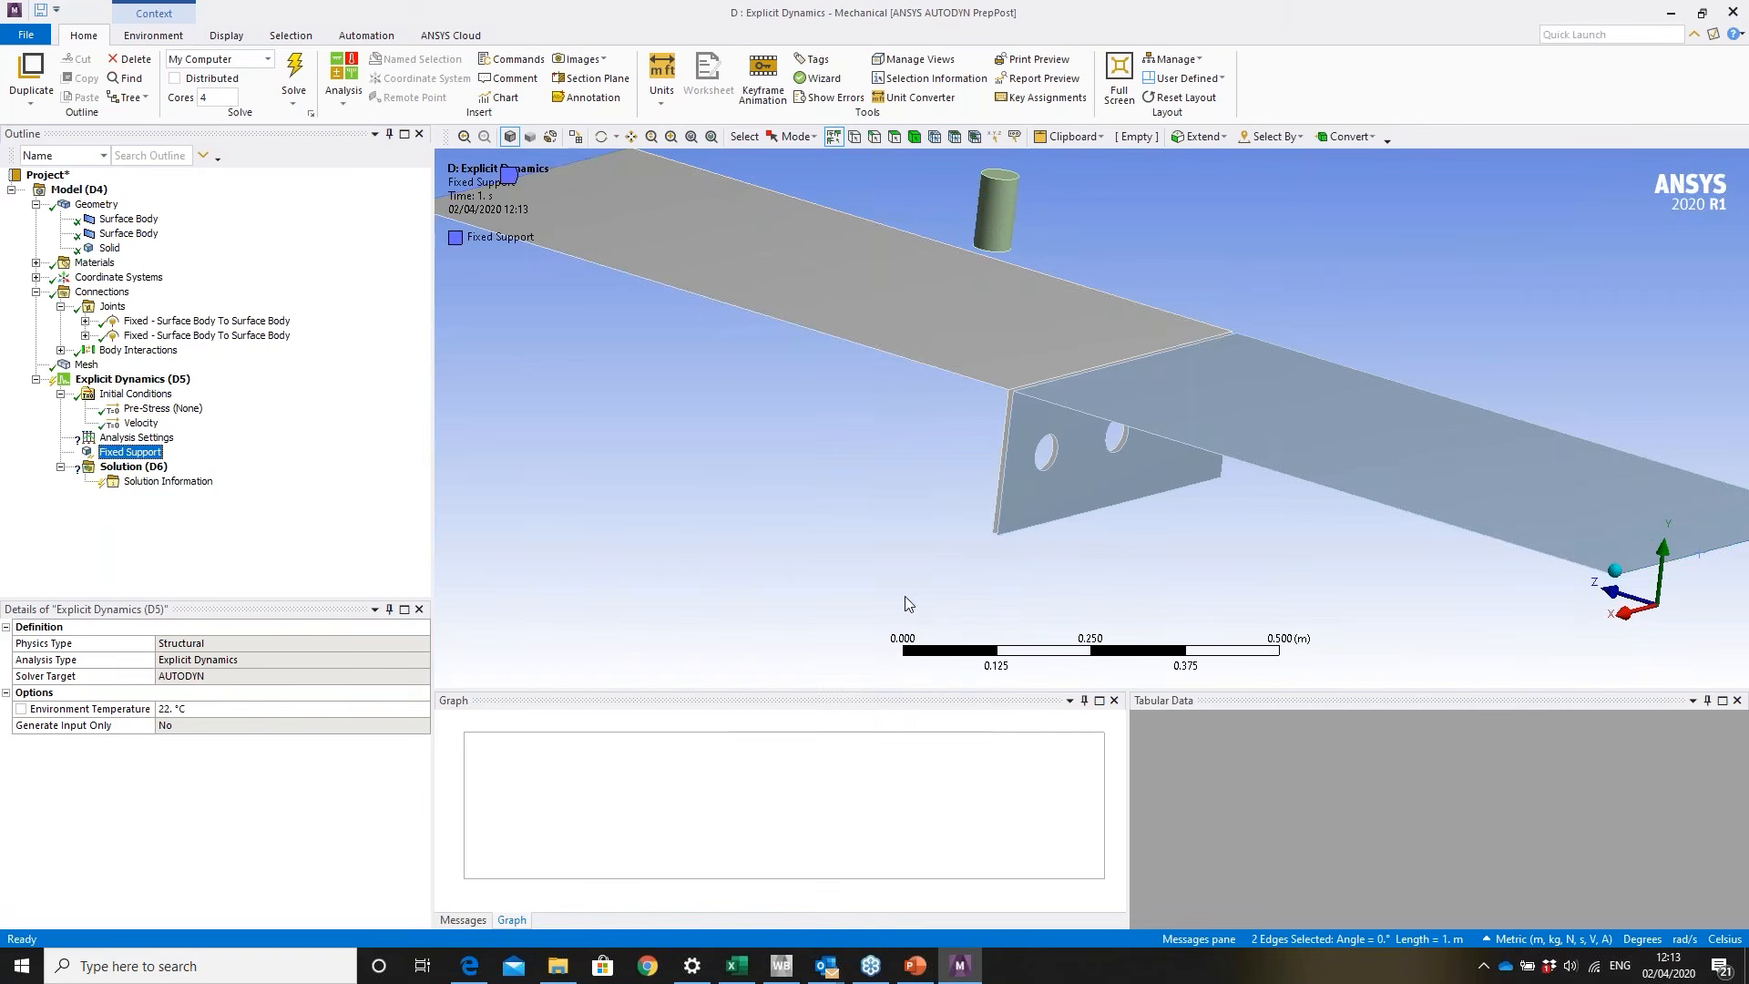
# - Set the end time in the analysis settings to 0.002 s
pyautogui.click(129, 439)
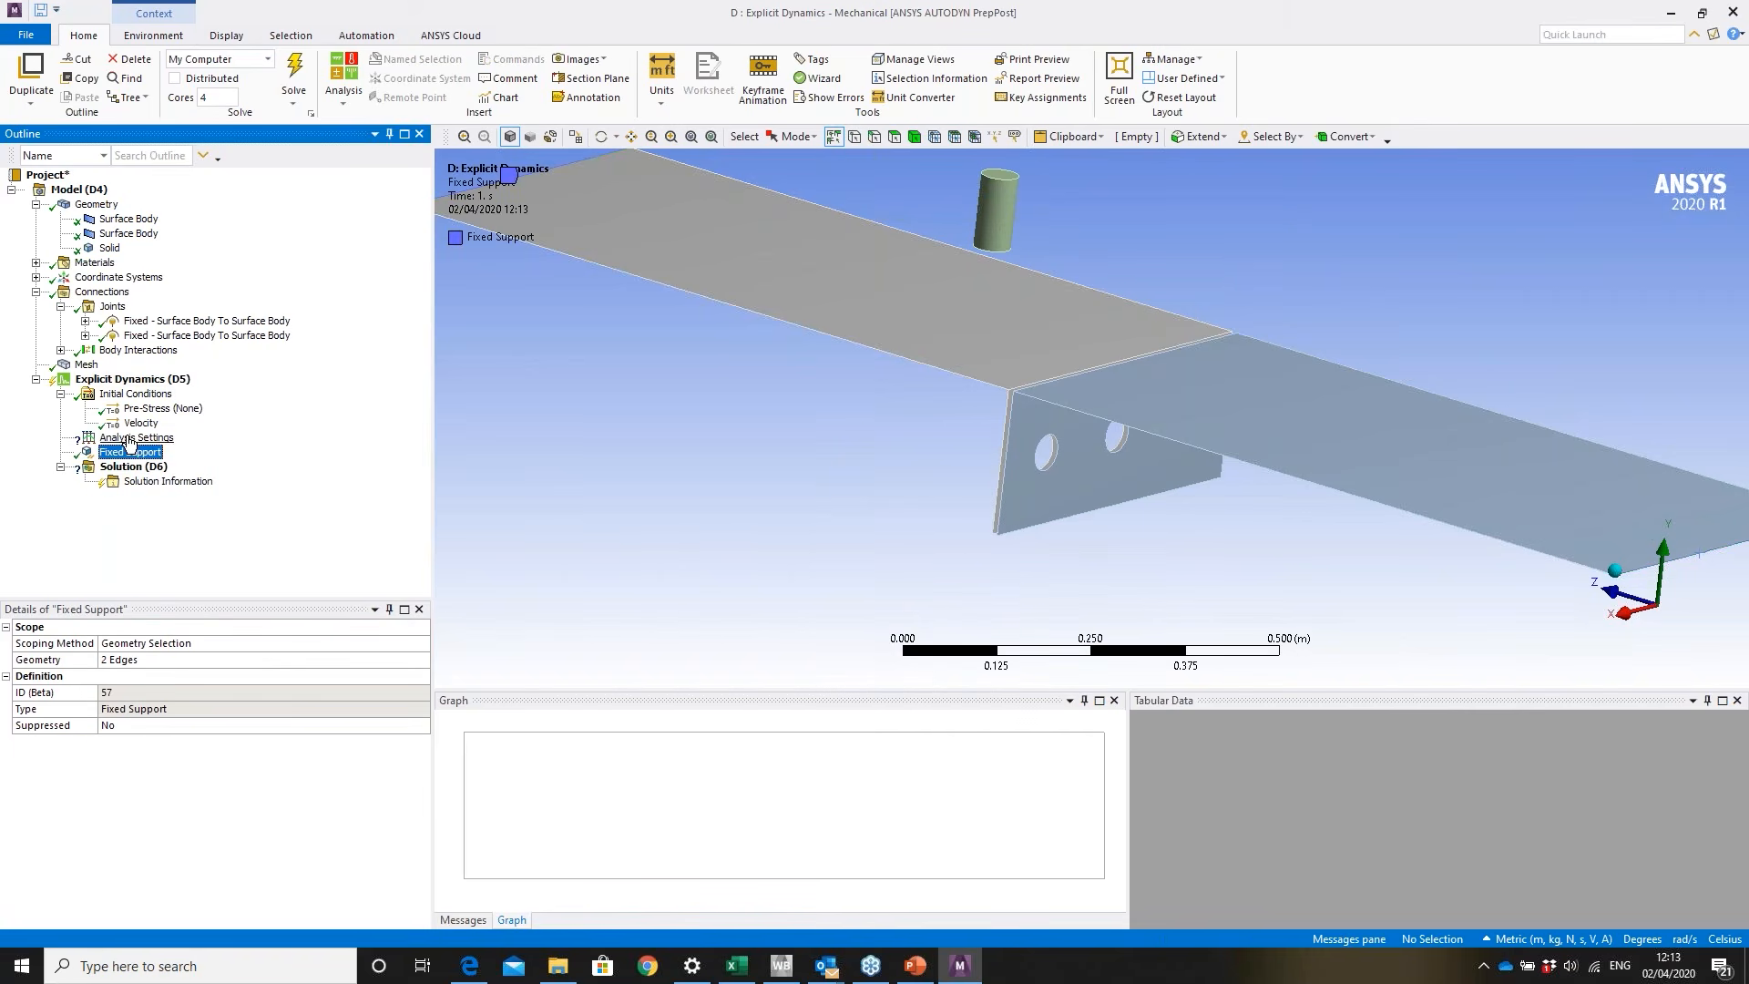
pyautogui.click(359, 727)
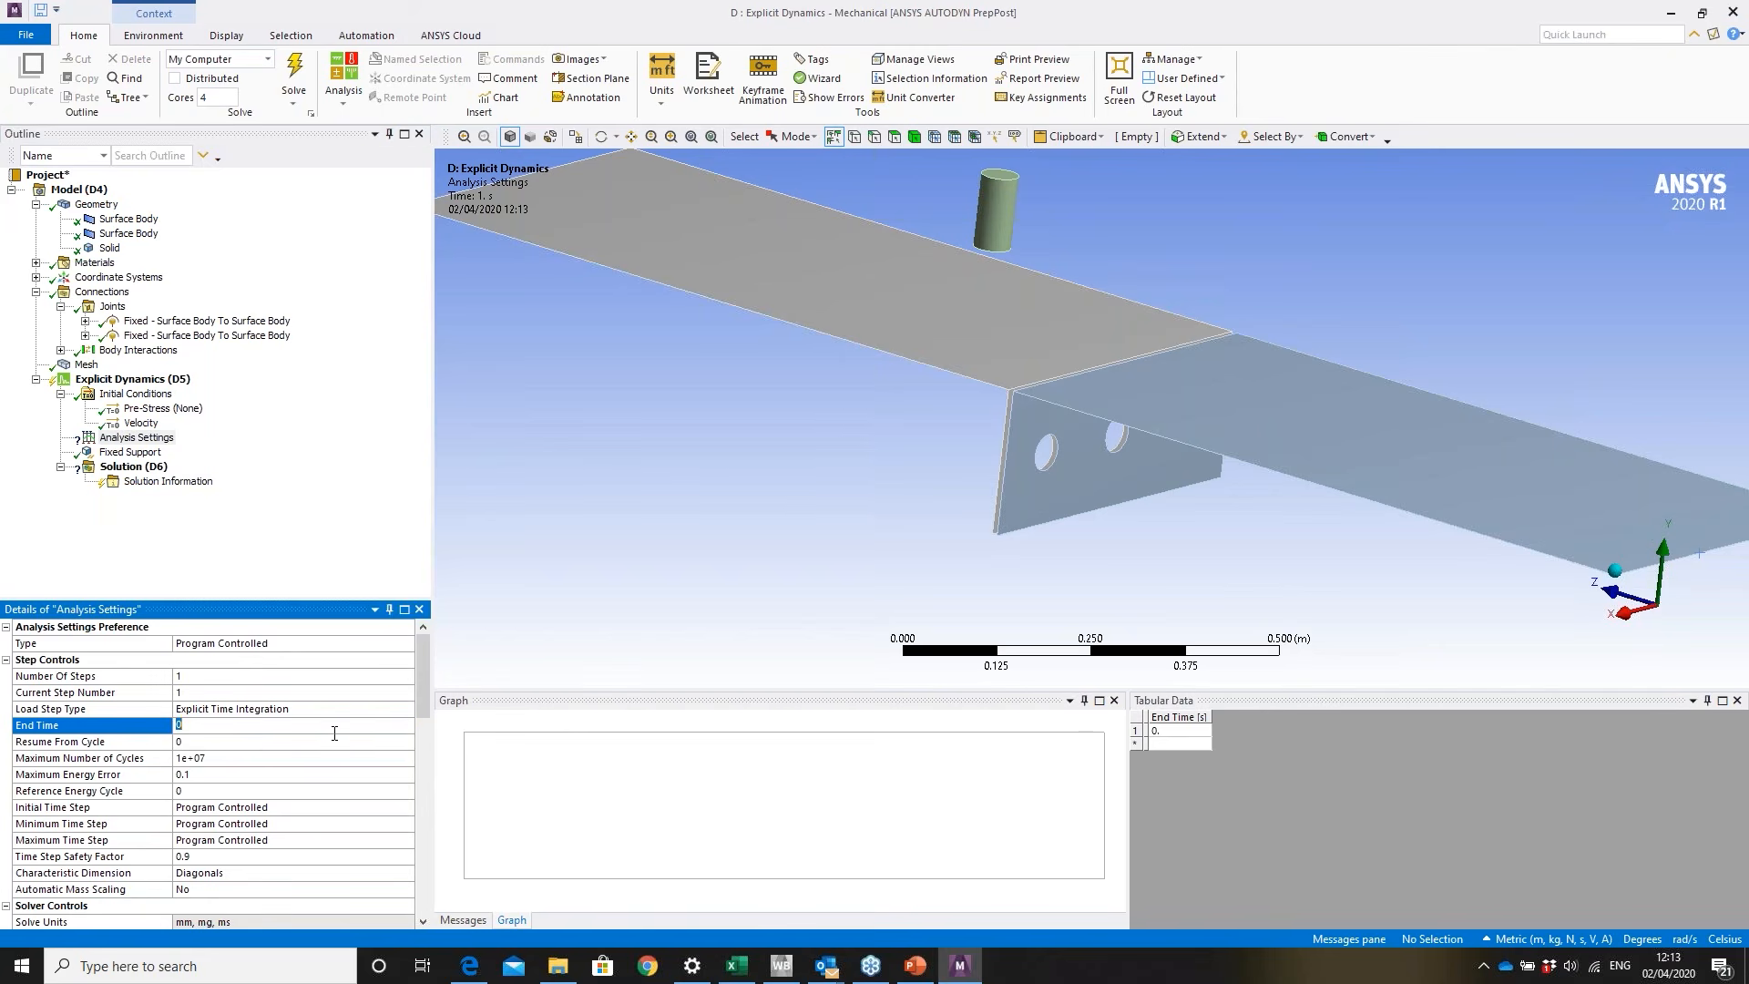
pyautogui.write('0.002')
pyautogui.press('Return')
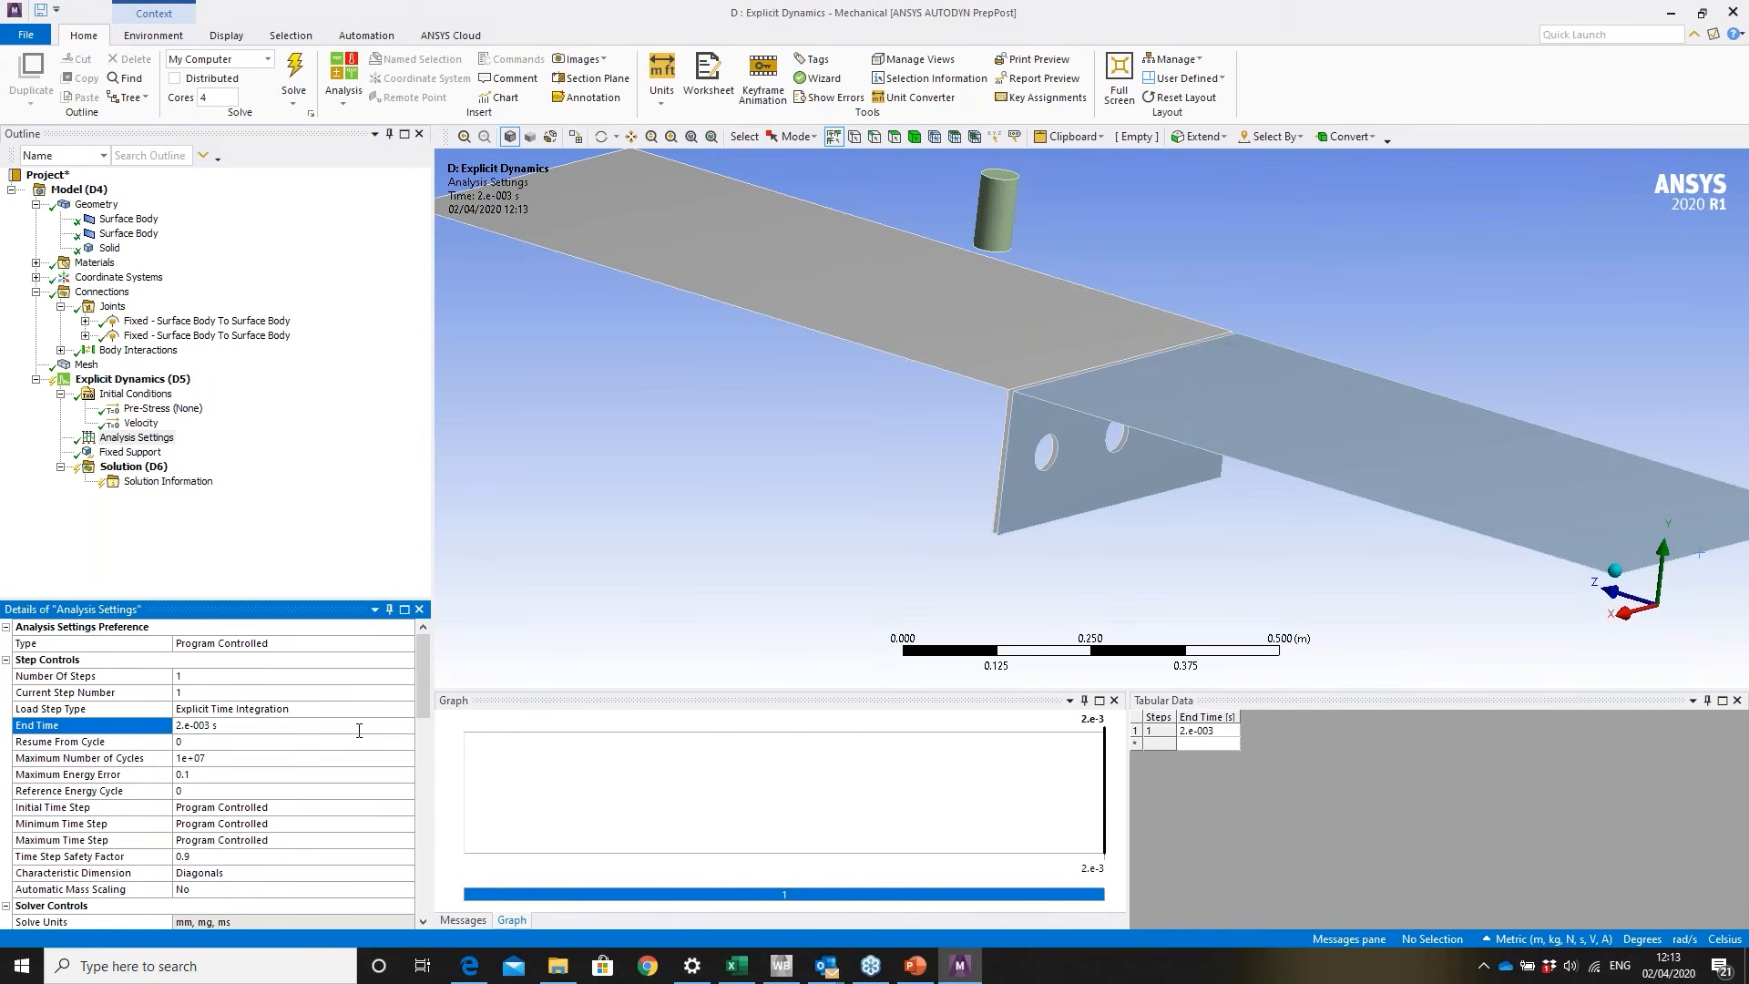
# - Set the result number of points in the output controls to 50
pyautogui.moveTo(424, 666); pyautogui.dragTo(410, 916)
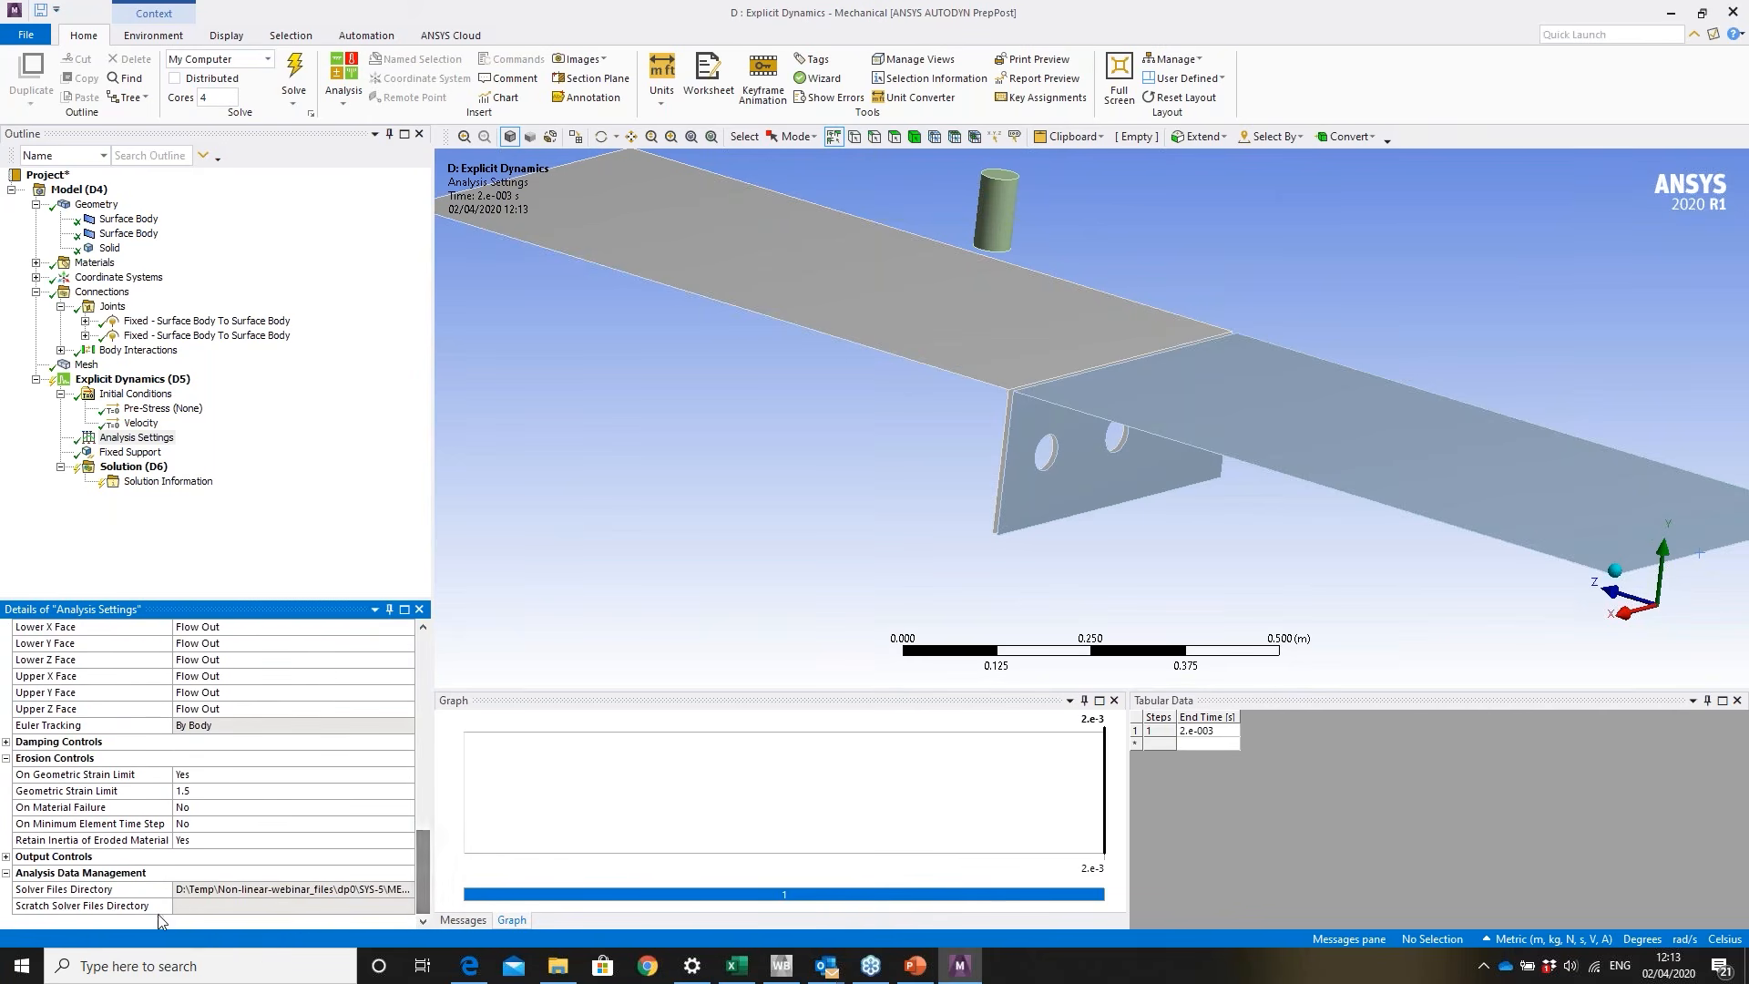
pyautogui.click(6, 857)
pyautogui.scroll(-3, 424, 838)
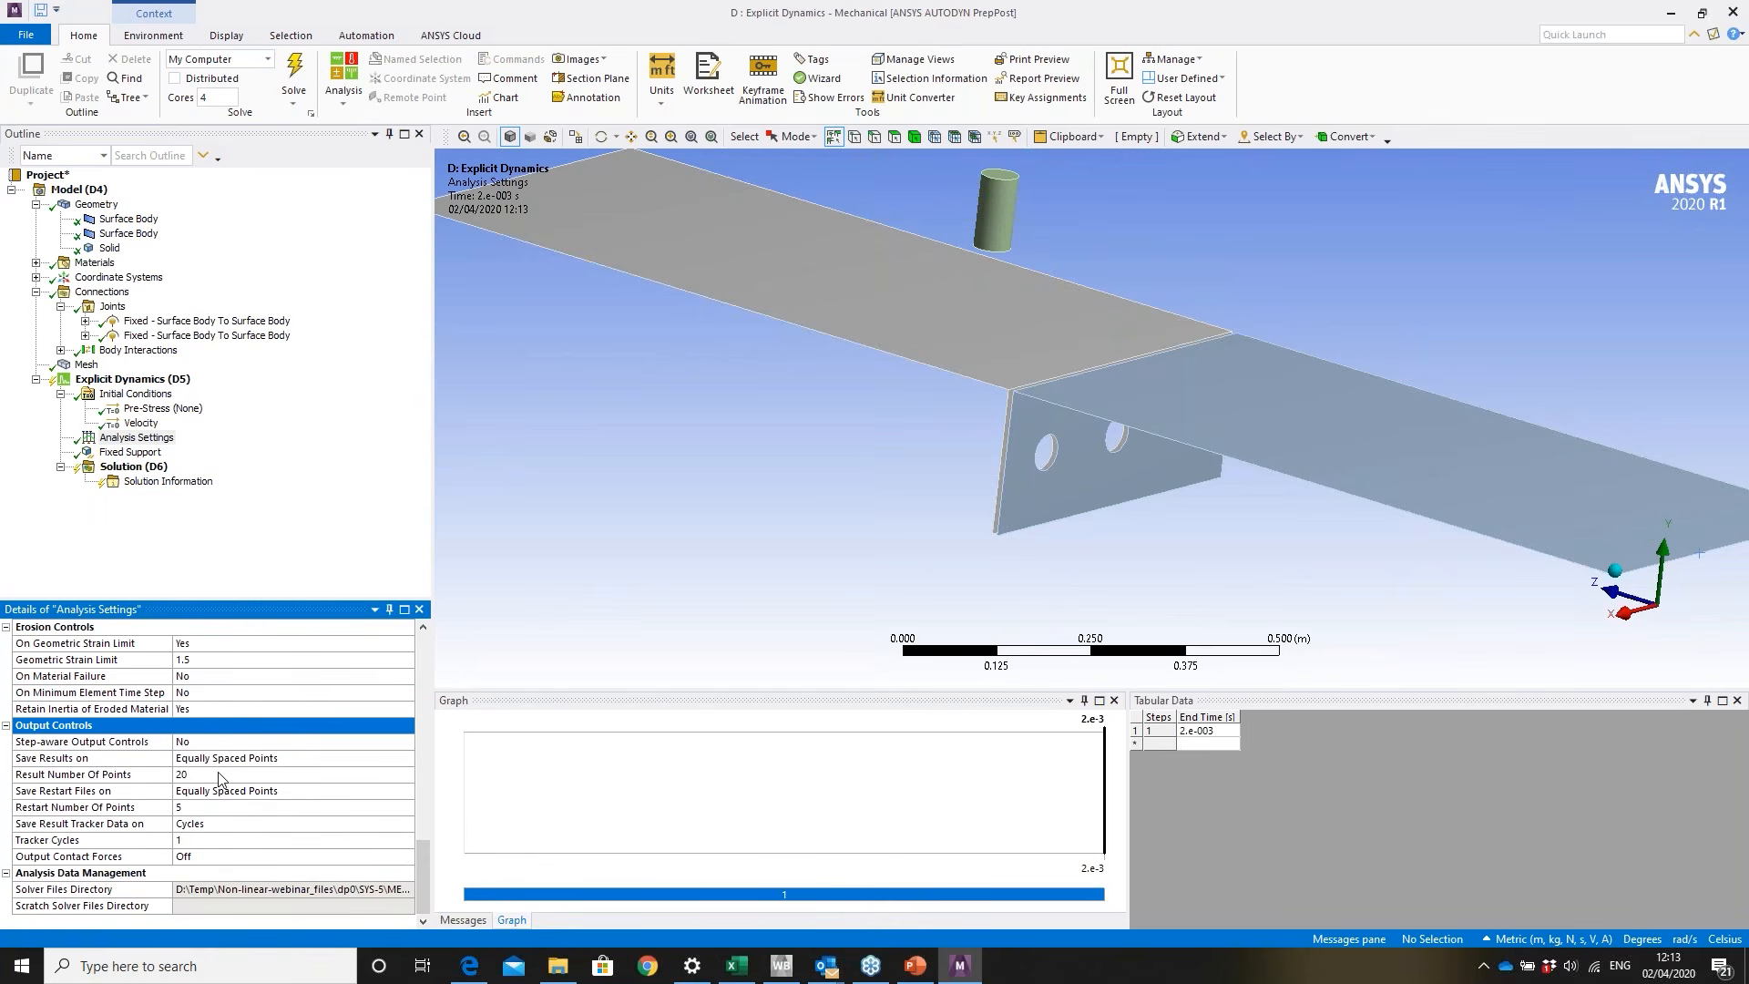
pyautogui.click(218, 776)
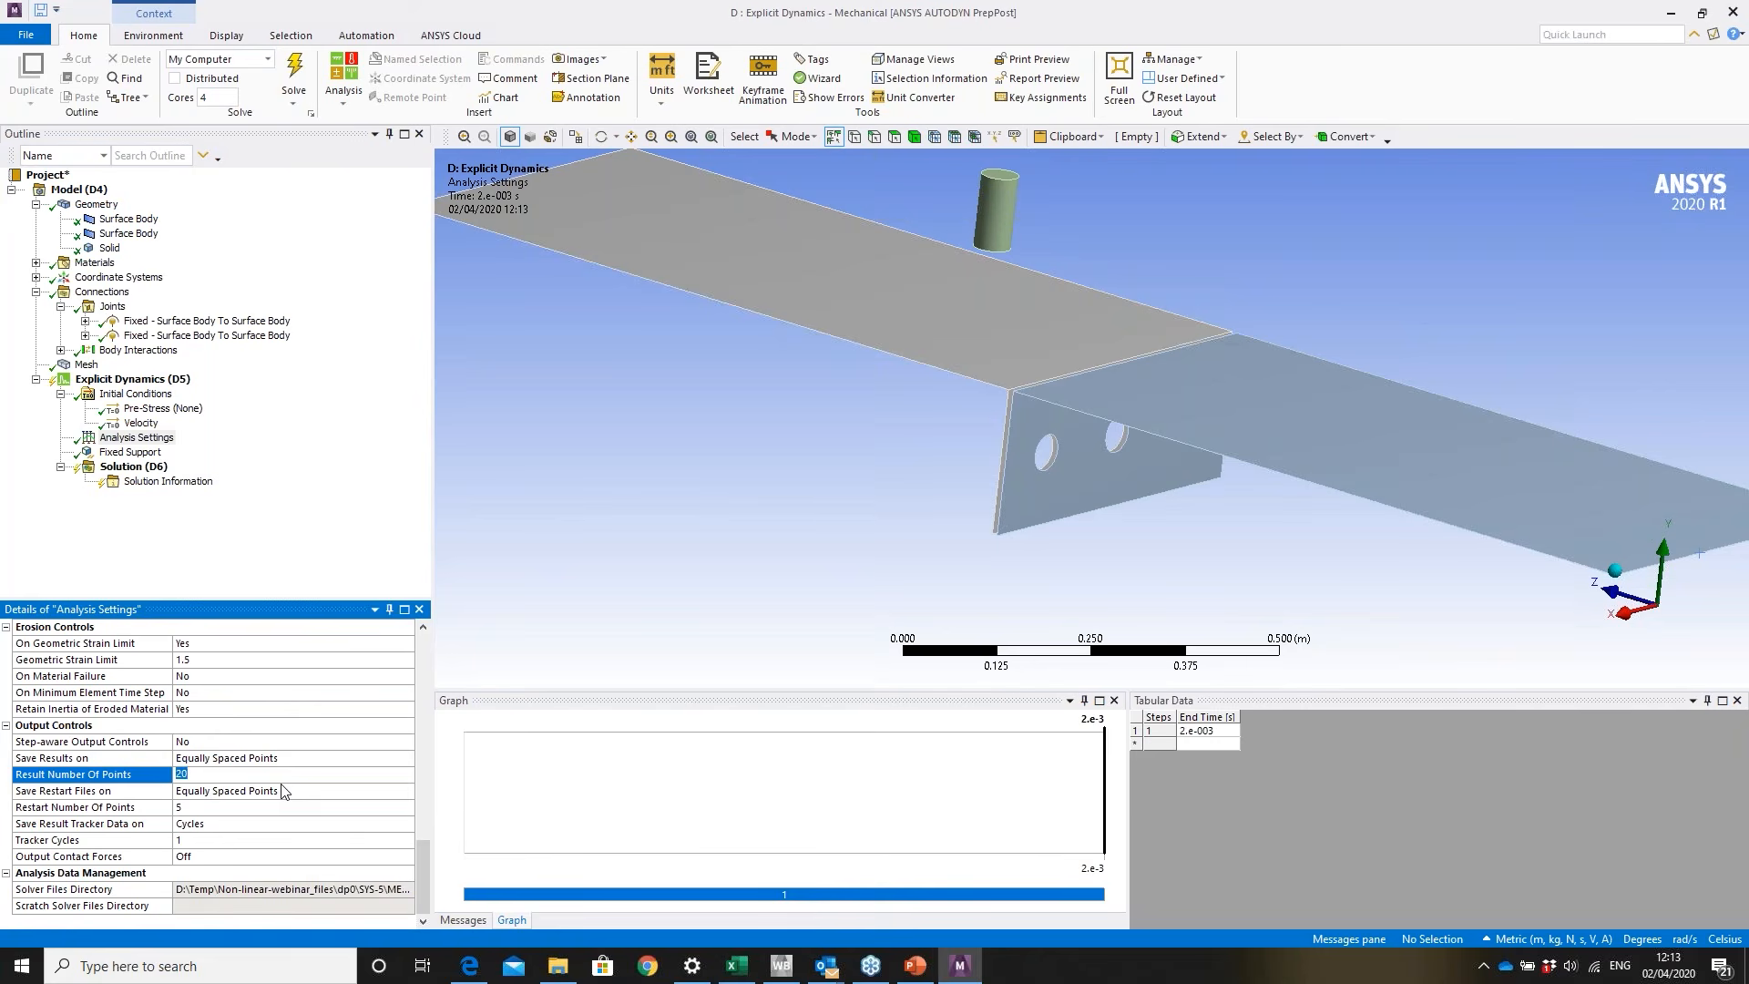
pyautogui.write('5')
pyautogui.press('Return')
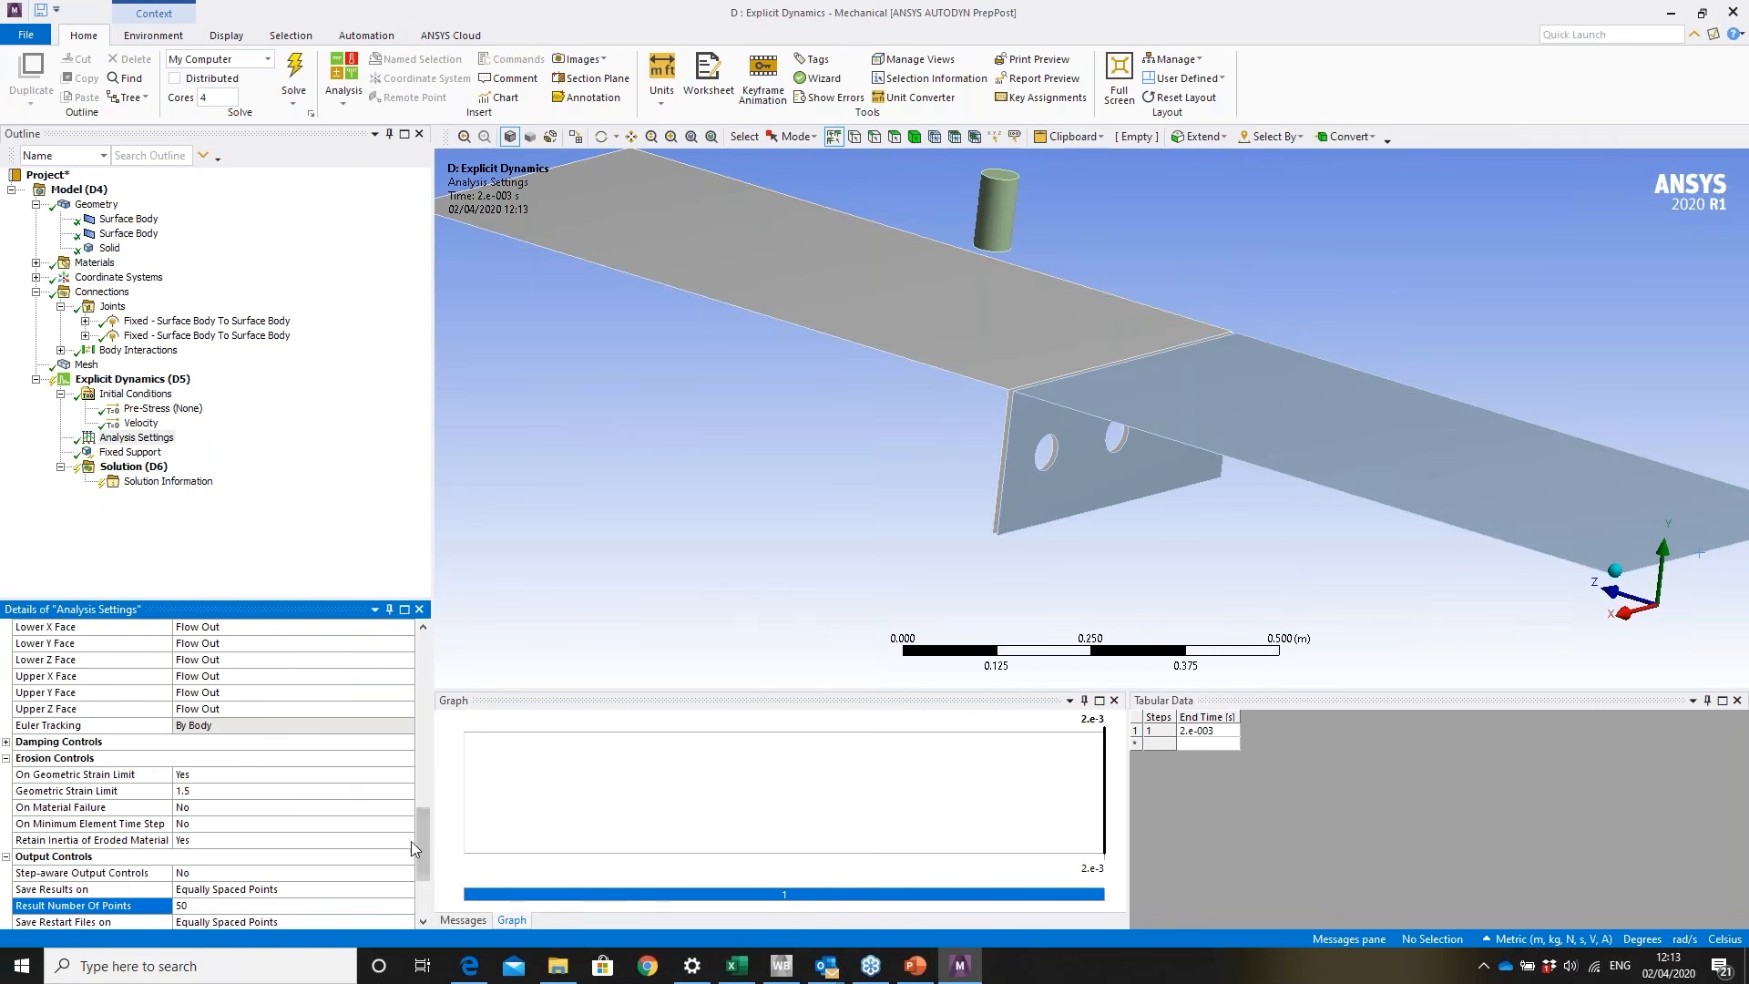
# - Set the geometric strain limit in the erosion controls to 0.25
pyautogui.moveTo(421, 856)
pyautogui.mouseDown()
pyautogui.moveTo(412, 694)
pyautogui.moveTo(412, 849)
pyautogui.mouseUp()
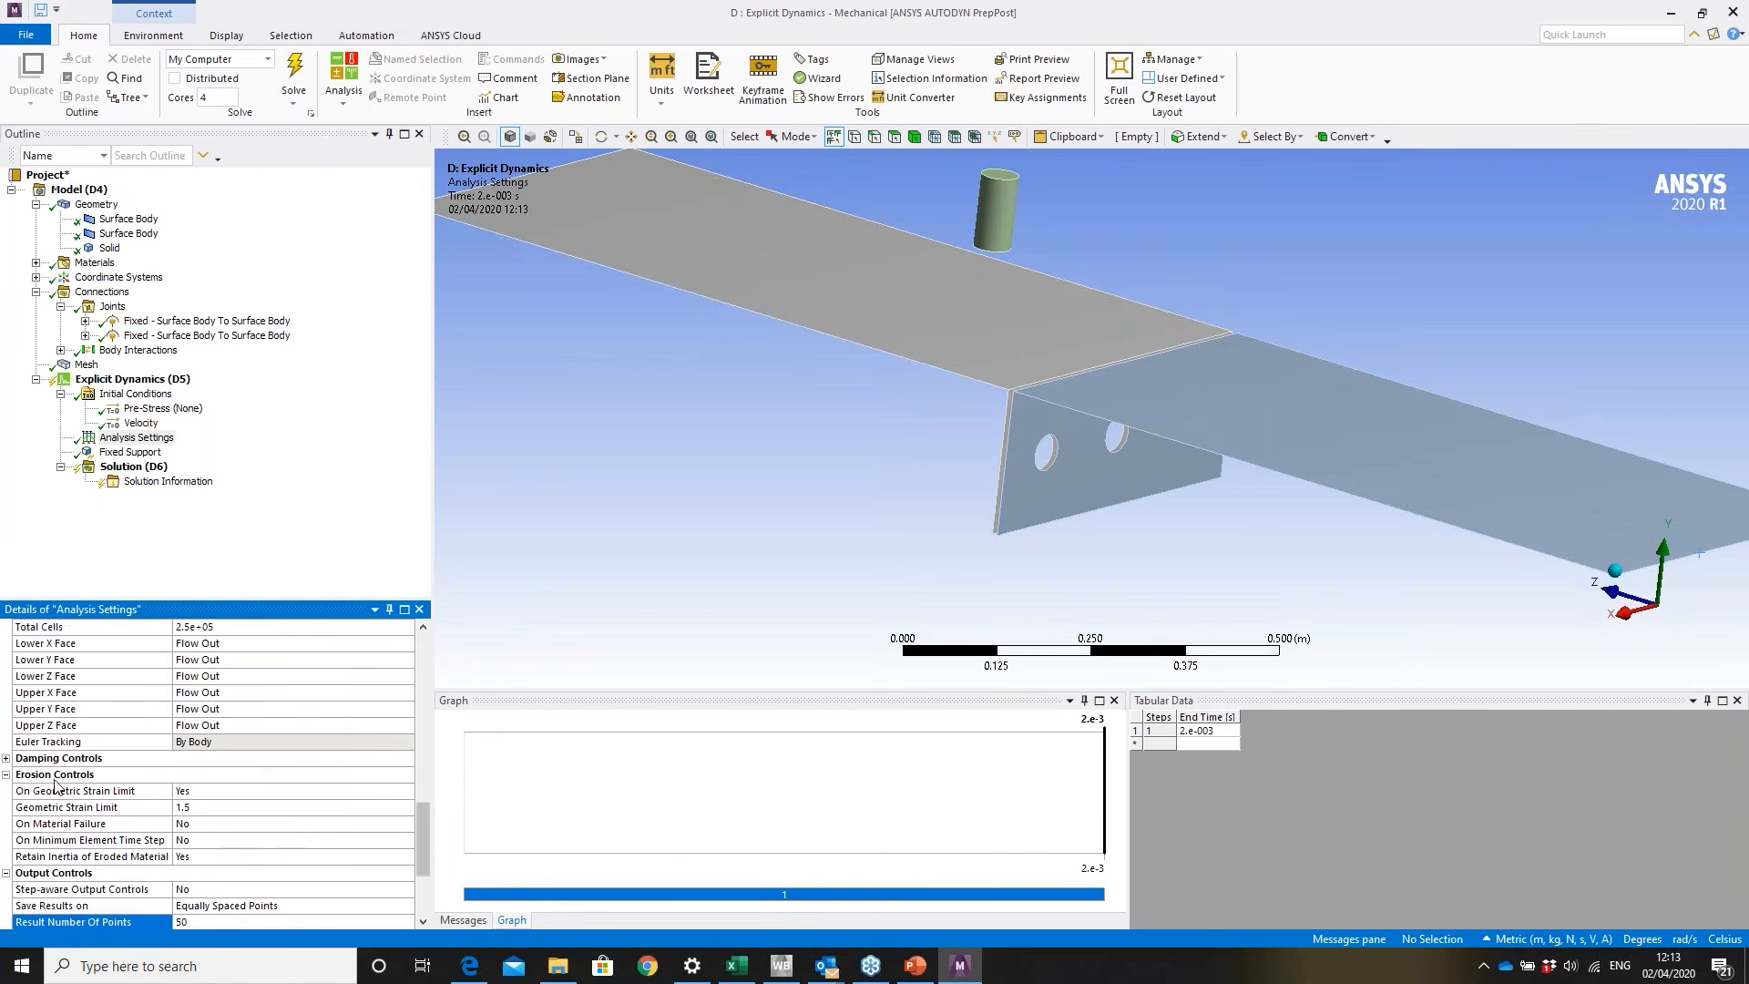
pyautogui.click(220, 807)
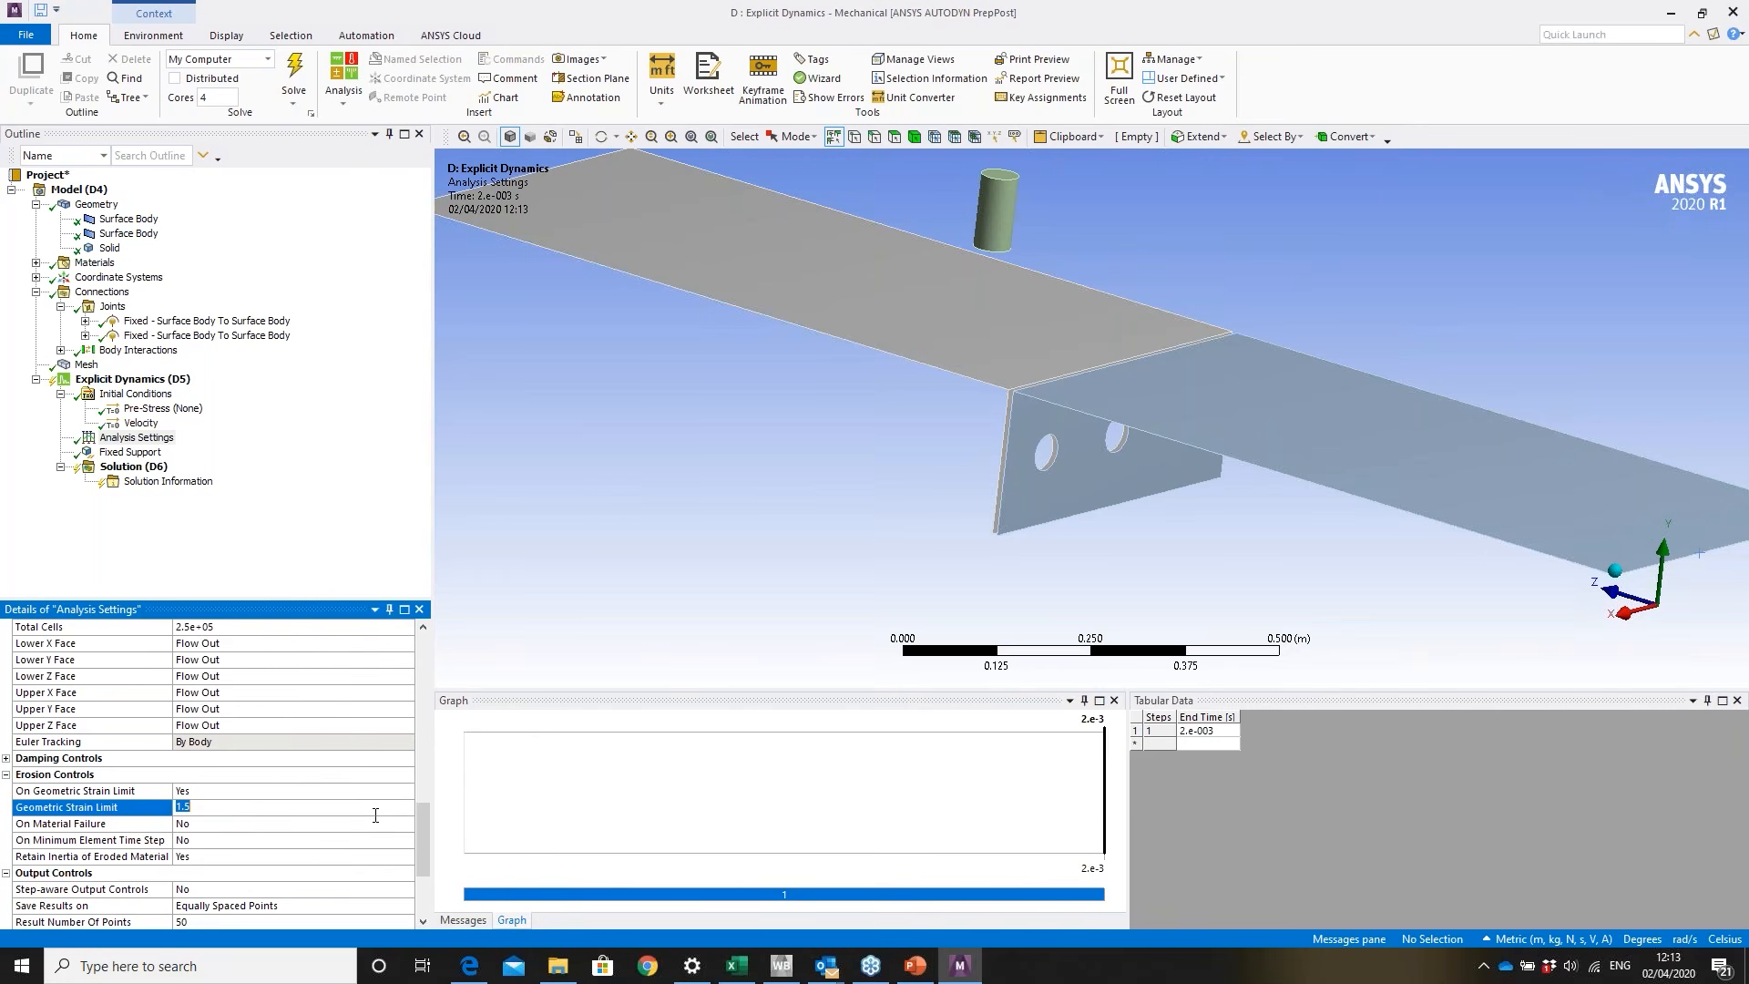
pyautogui.write('0.25')
pyautogui.scroll(2, 214, 774)
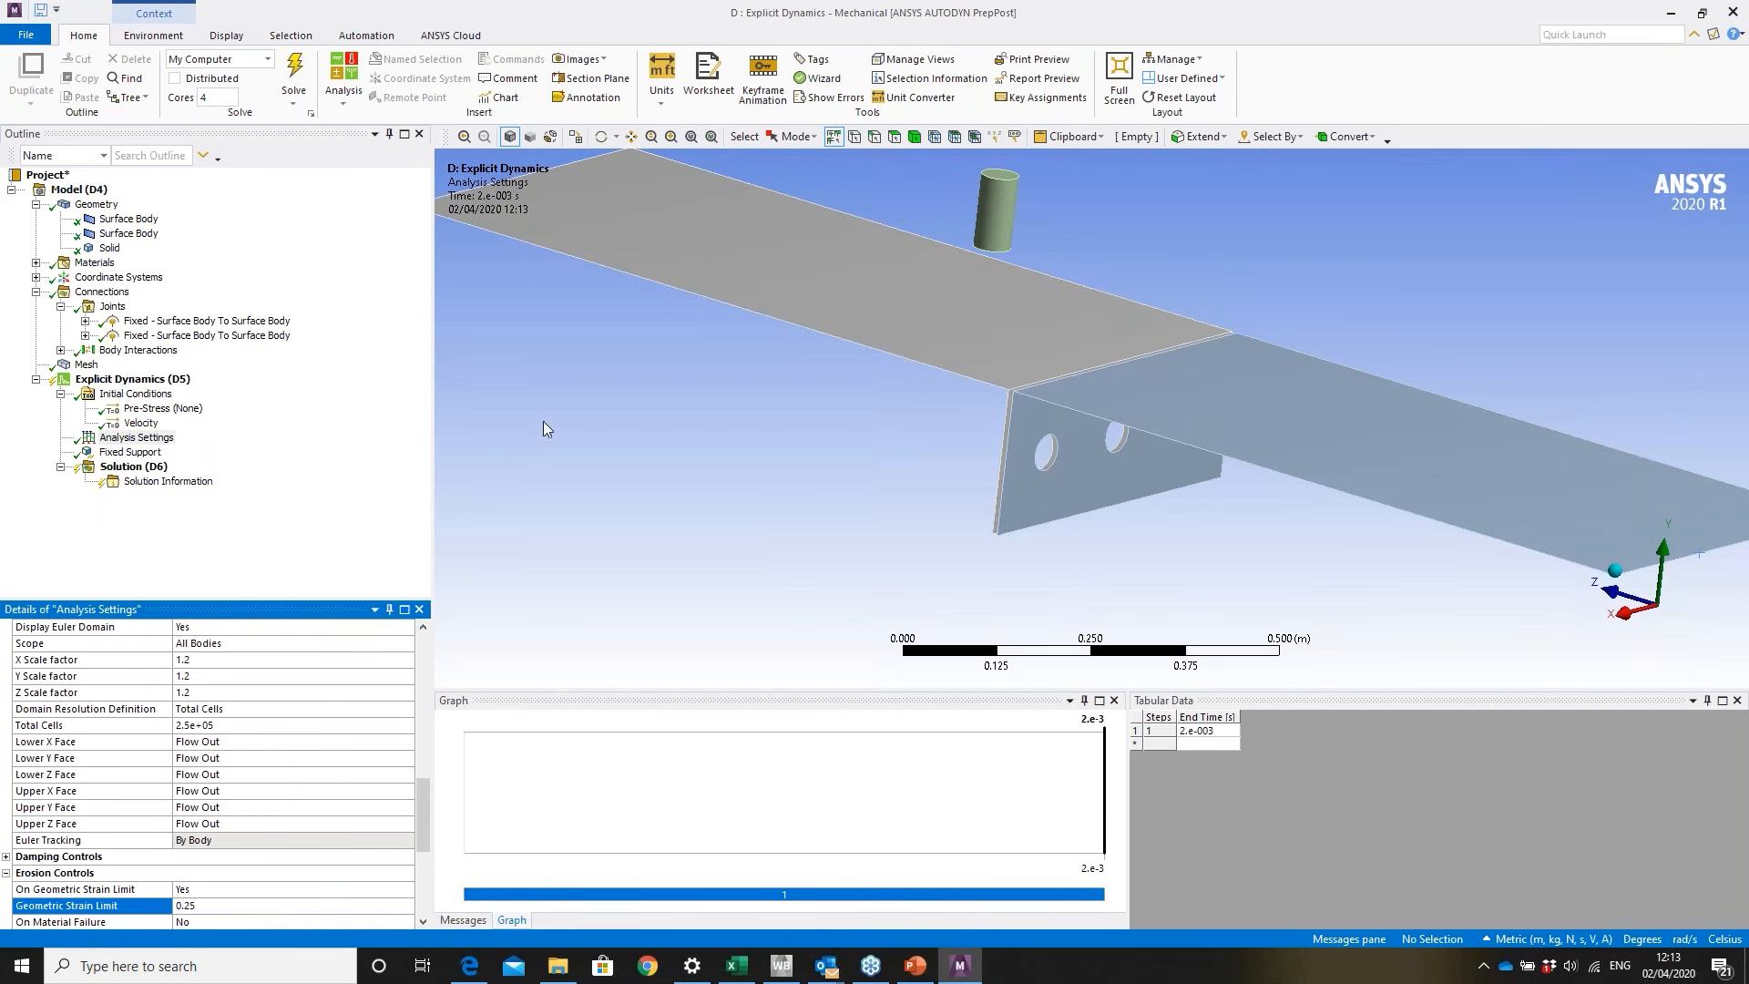
# - Add total deformation and equivalent plastic strain results to the solution
pyautogui.click(138, 467)
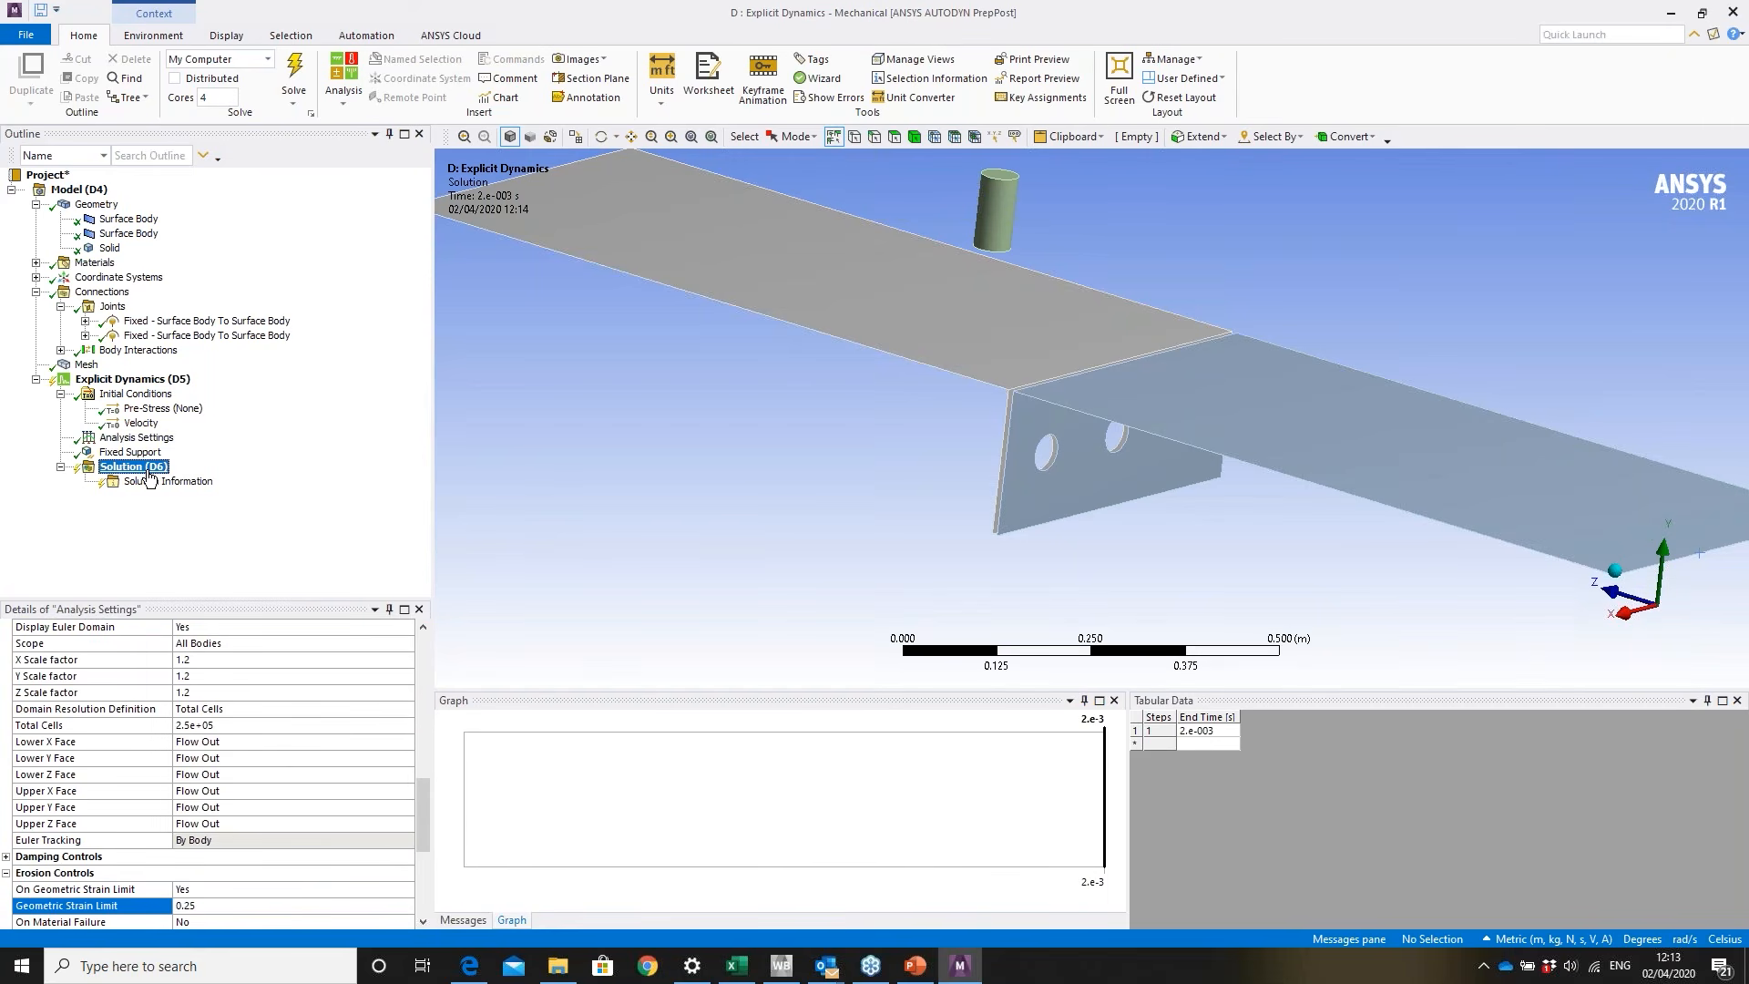
pyautogui.rightClick(137, 468)
pyautogui.moveTo(273, 477)
pyautogui.moveTo(391, 476)
pyautogui.click(554, 487)
pyautogui.click(137, 467)
pyautogui.rightClick(137, 467)
pyautogui.moveTo(217, 477)
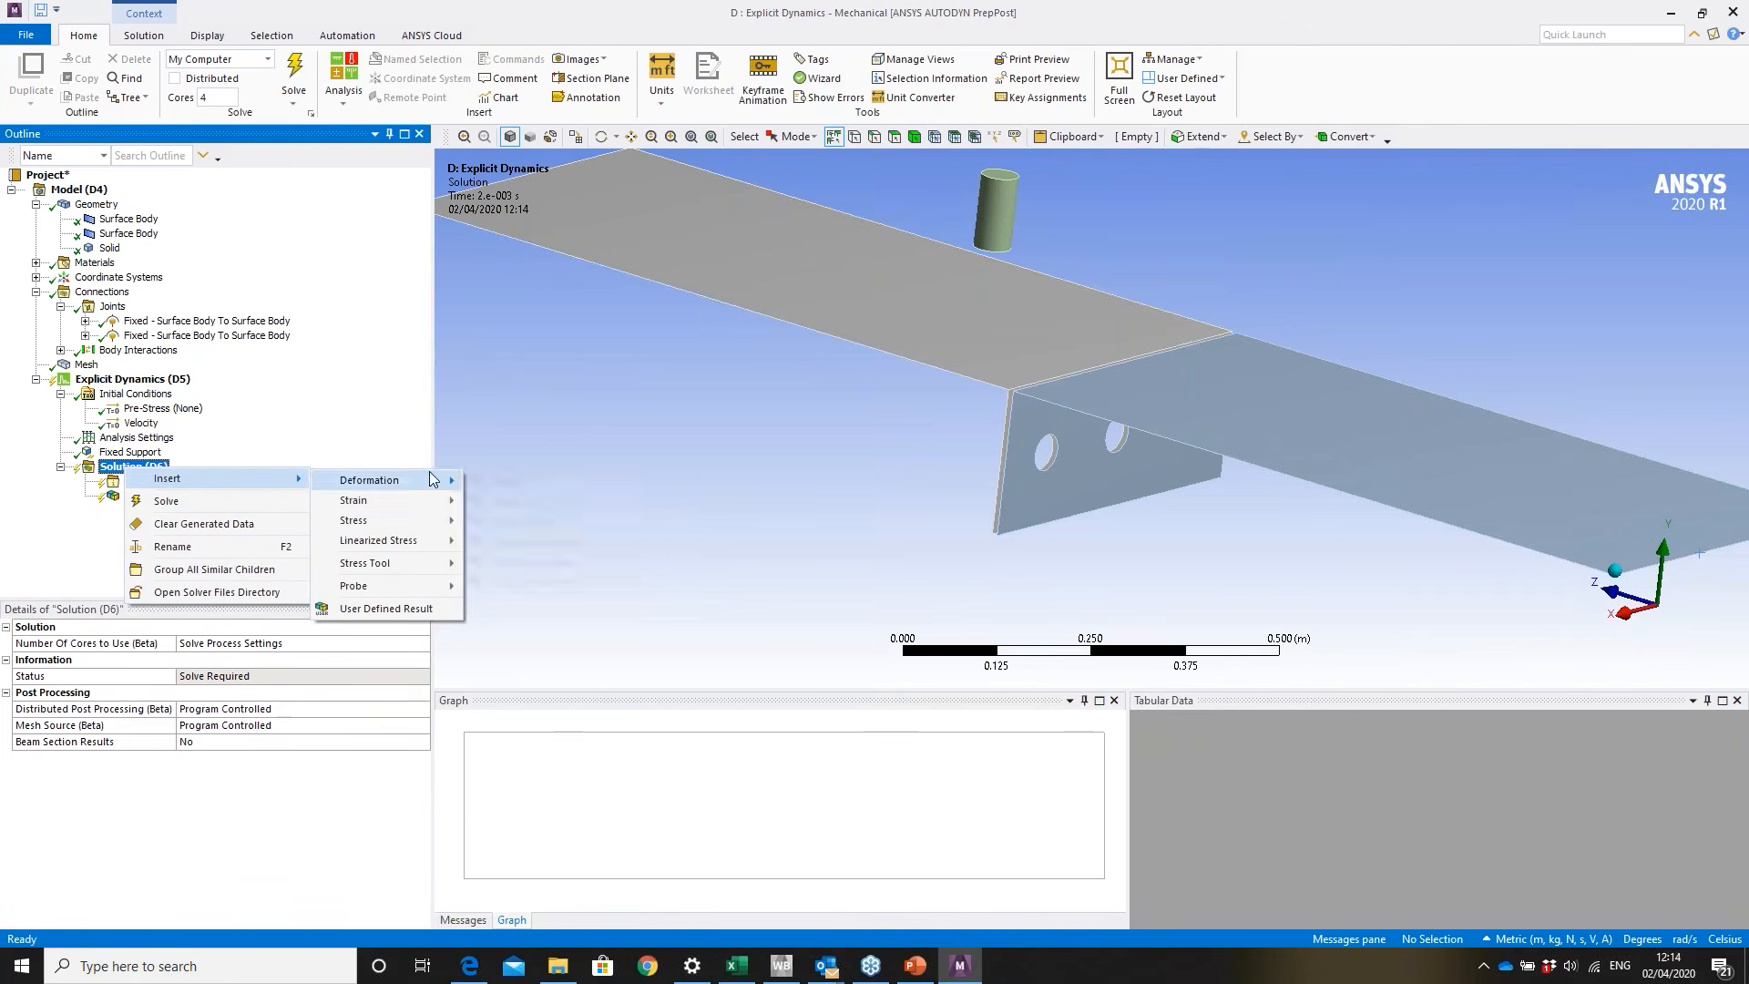
pyautogui.moveTo(401, 500)
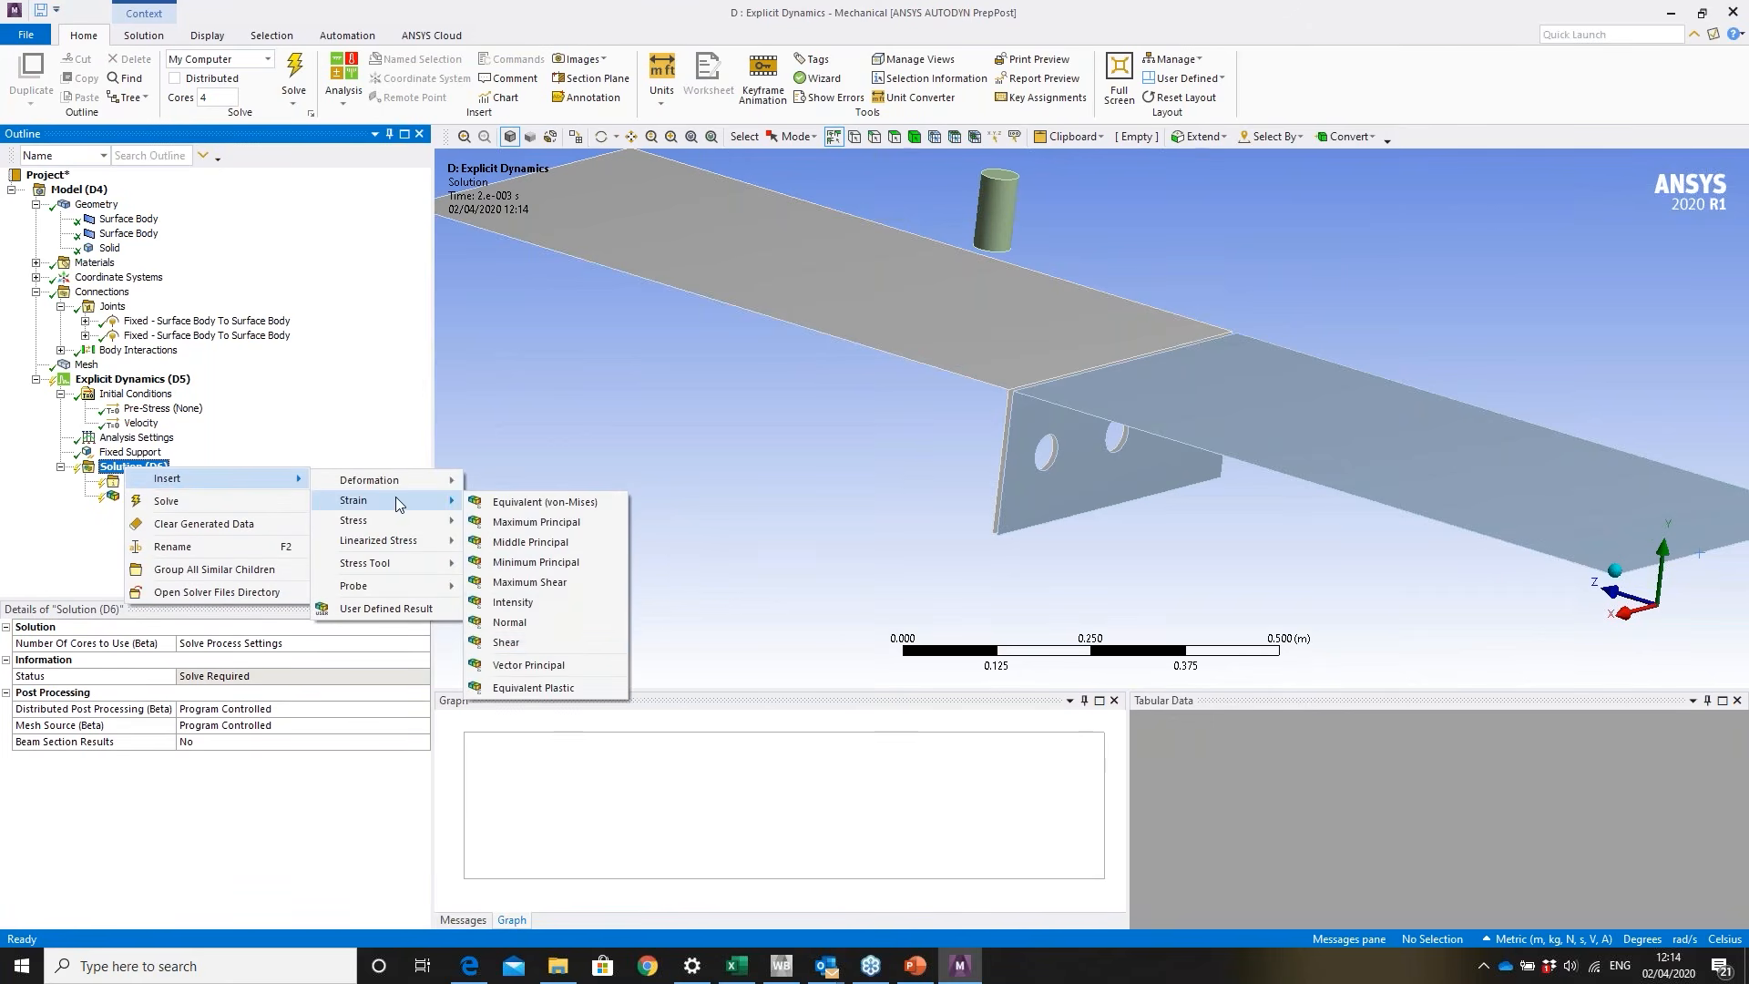
pyautogui.click(536, 689)
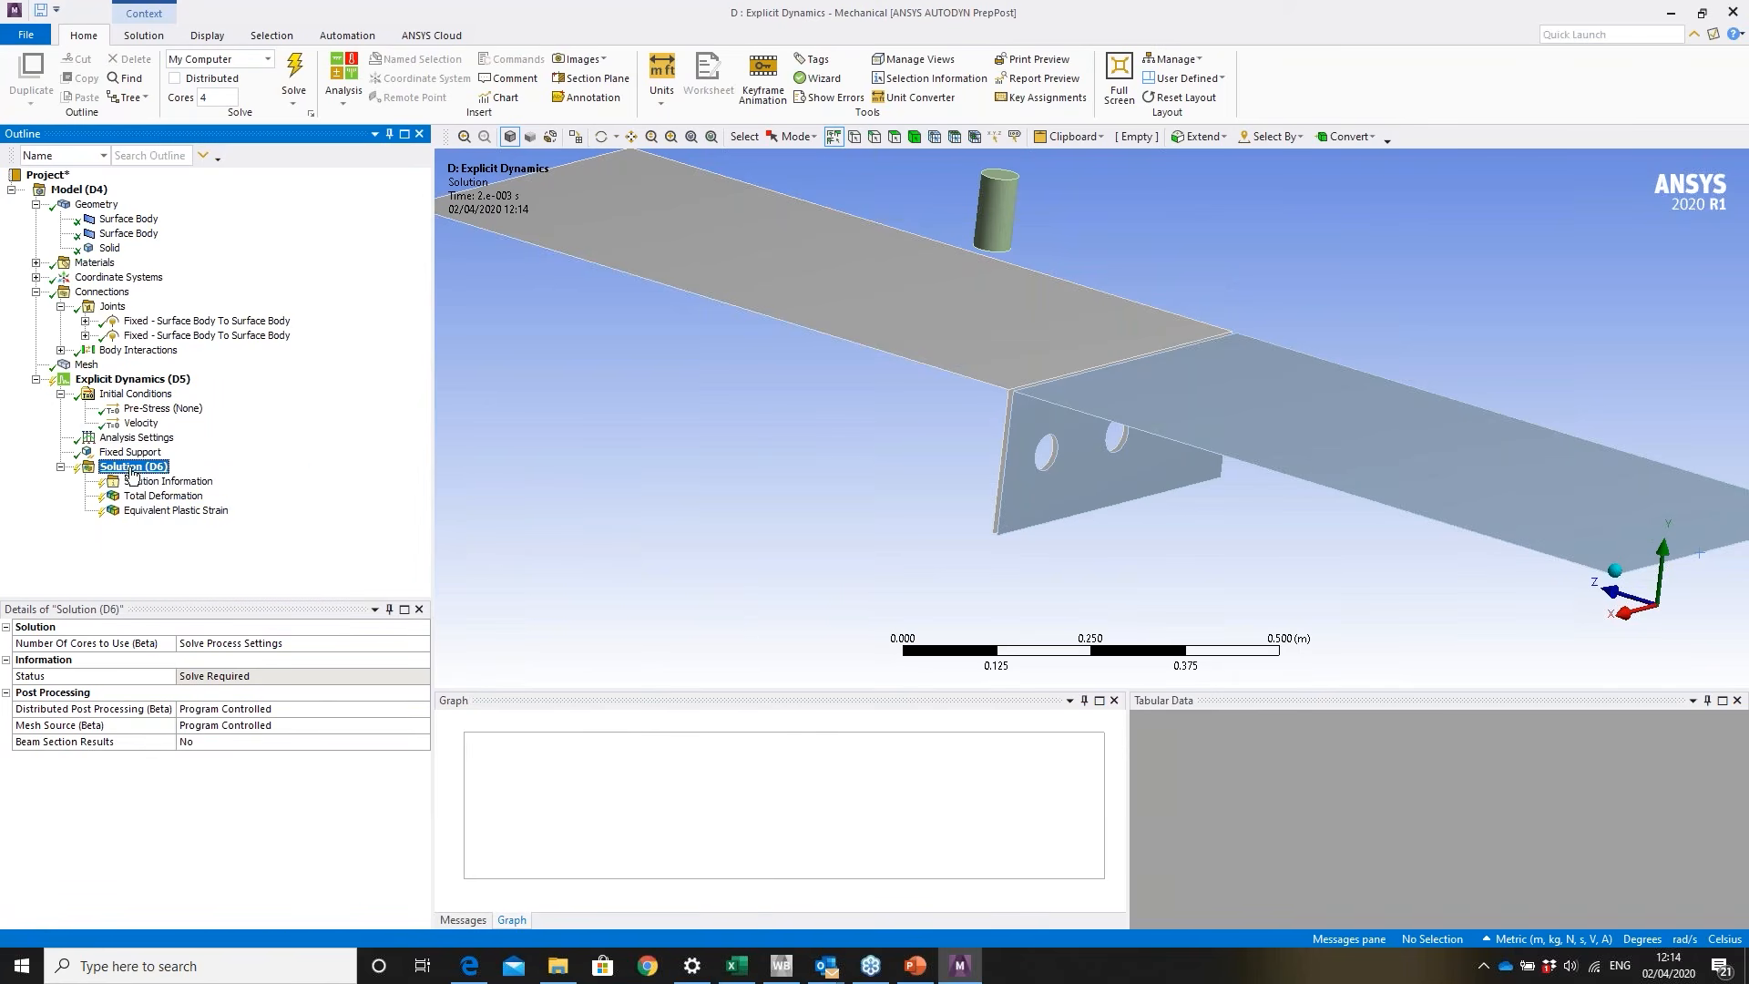
# - Solve the explicit dynamics analysis and switch the solution information output to Energy Summary
pyautogui.click(293, 75)
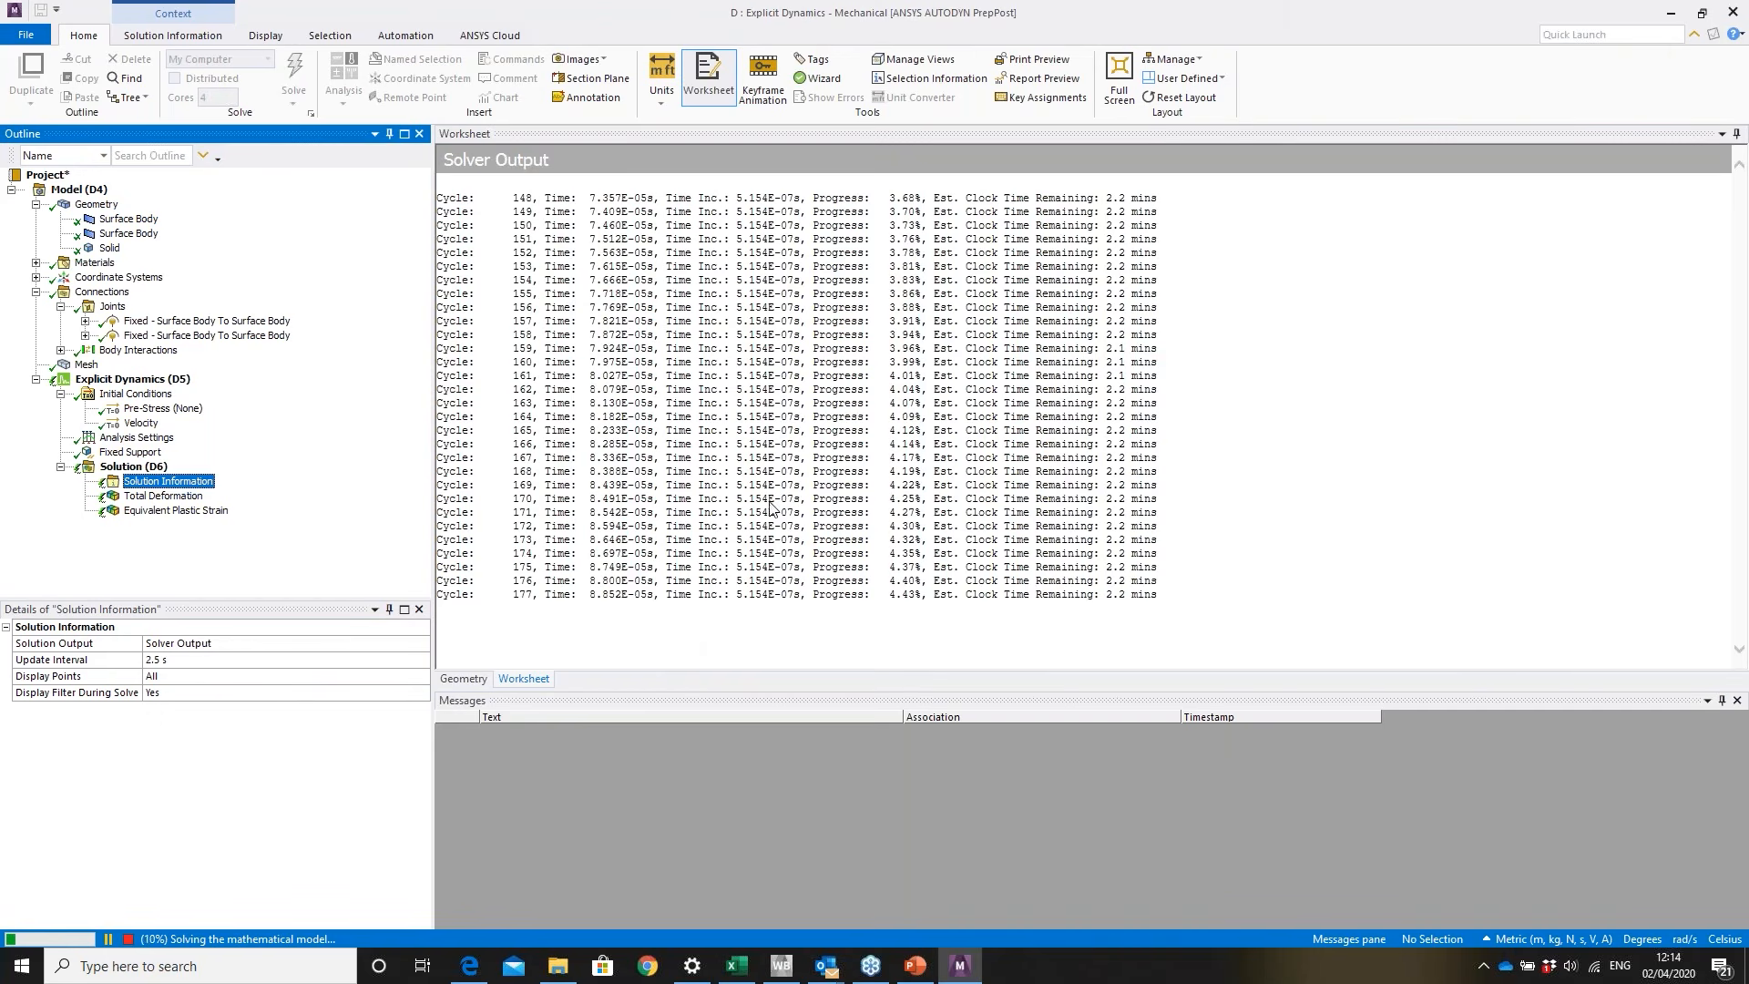
pyautogui.click(425, 644)
pyautogui.click(421, 643)
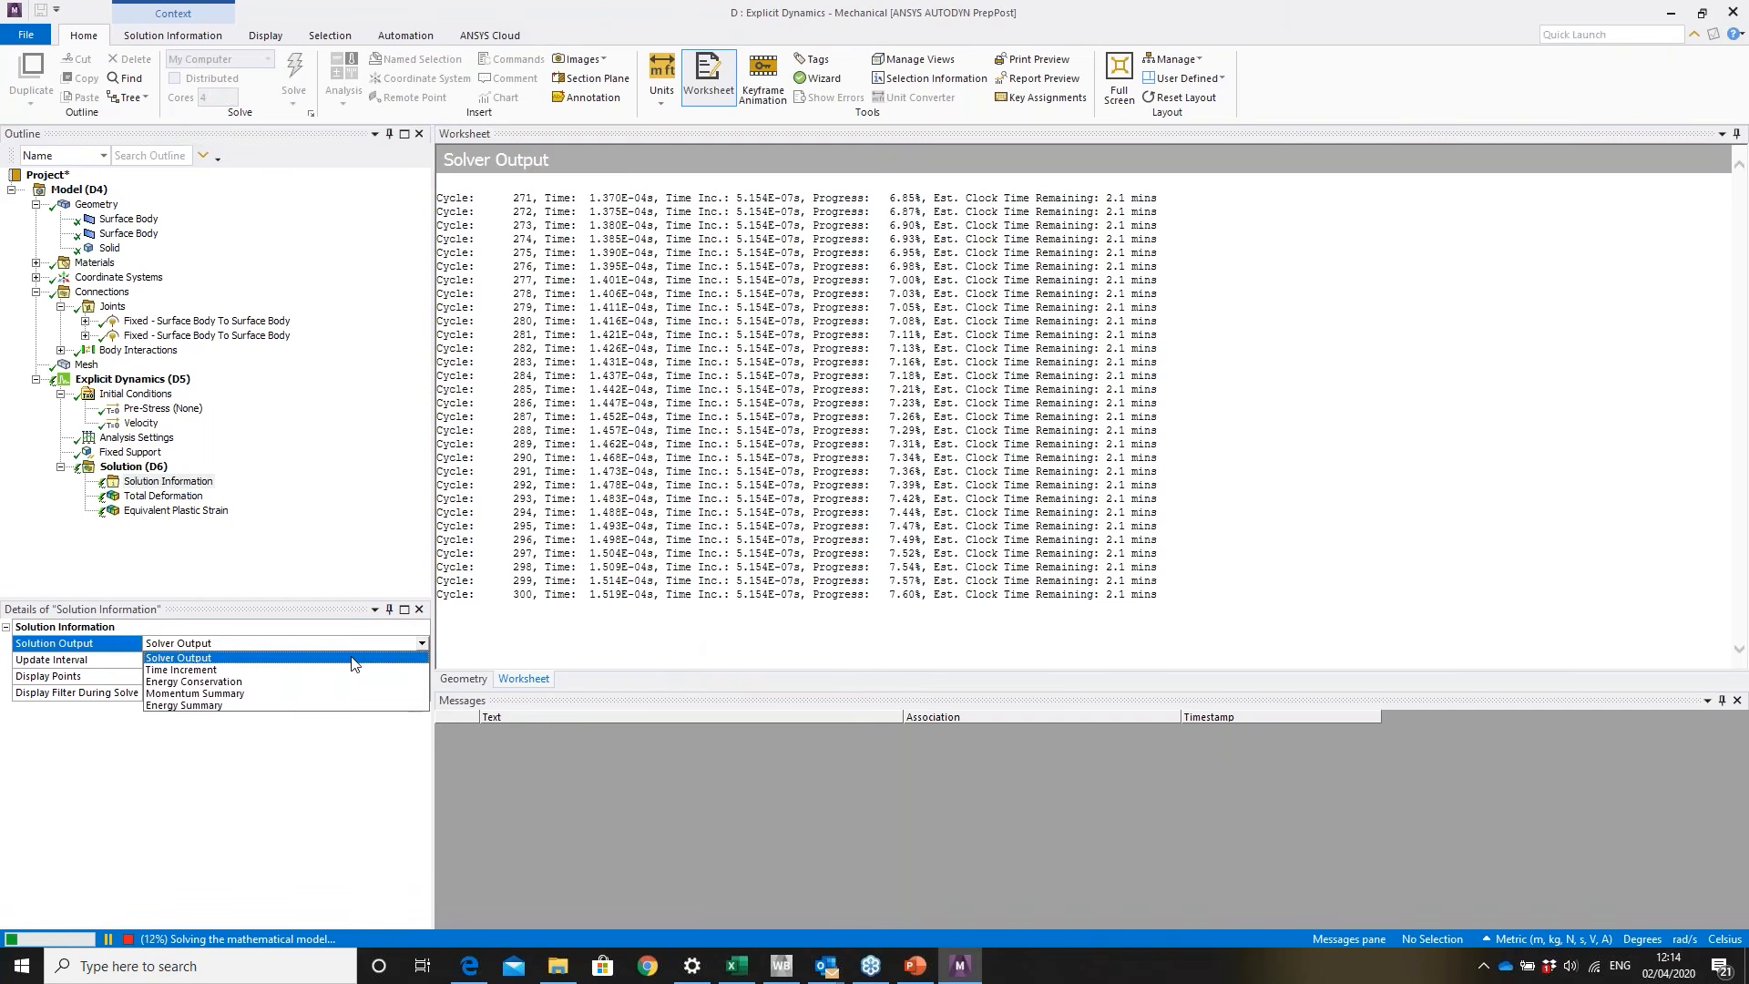
pyautogui.click(330, 705)
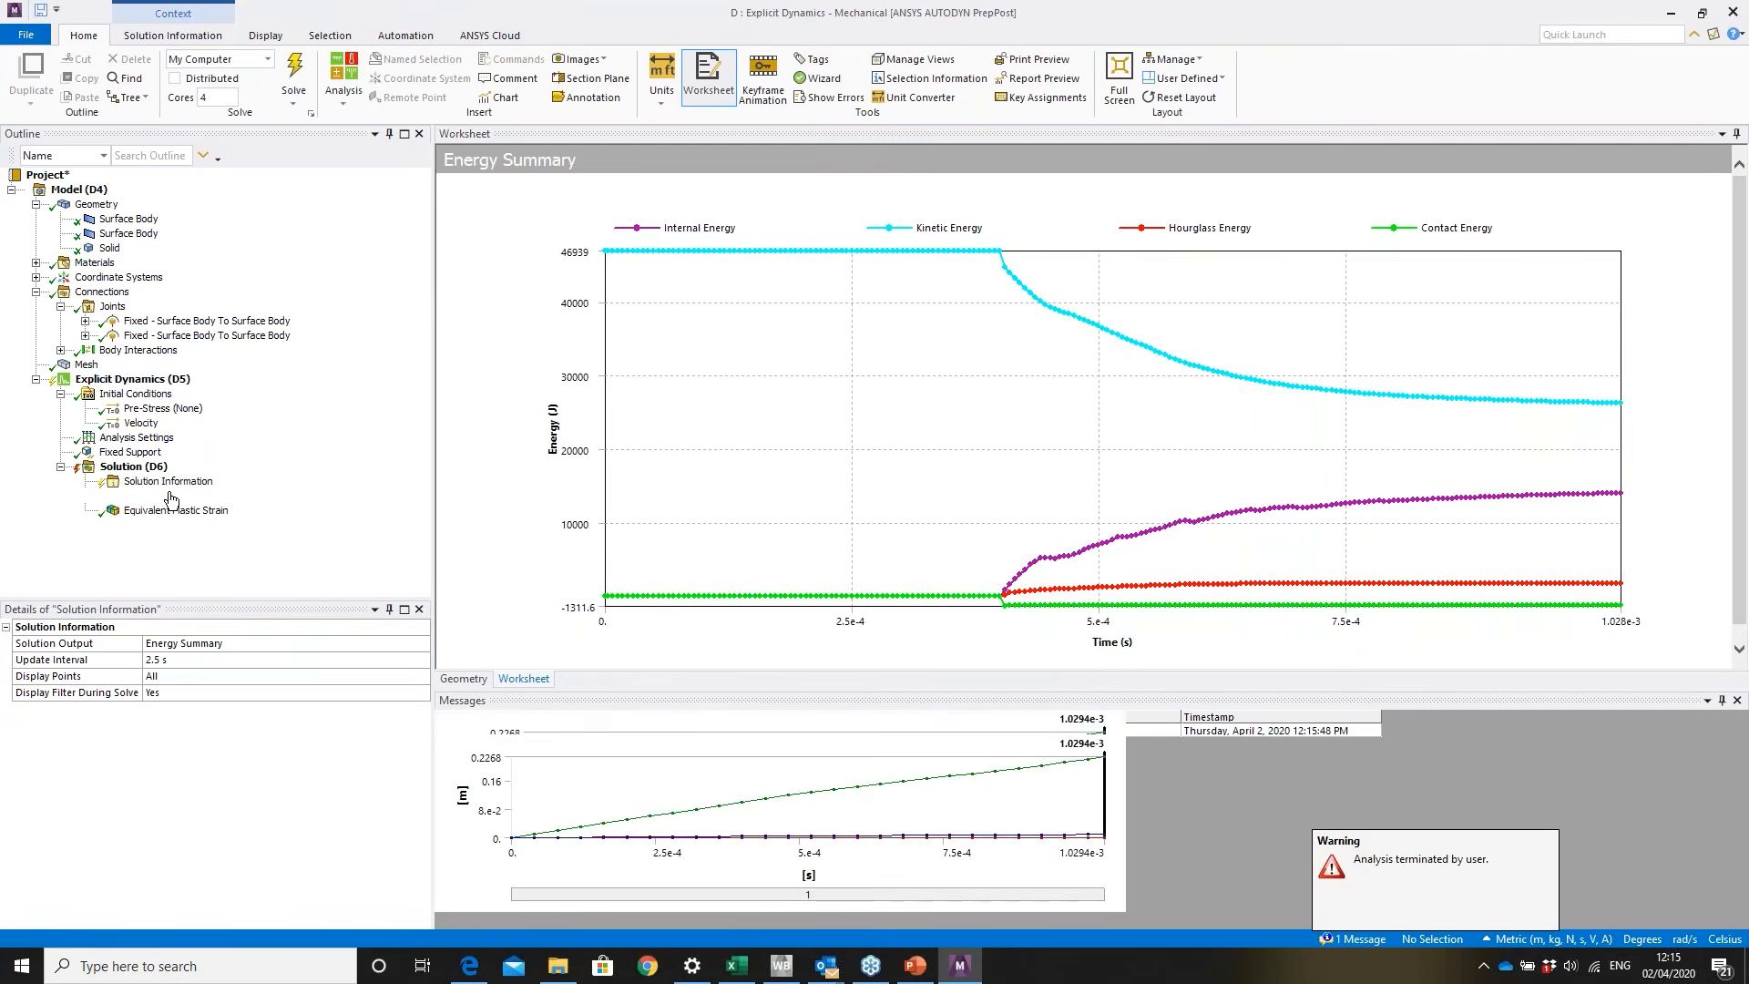
# - Display the total deformation result and animate the cylinder's impact on the plates
pyautogui.click(171, 497)
pyautogui.moveTo(1074, 241); pyautogui.dragTo(1132, 343)
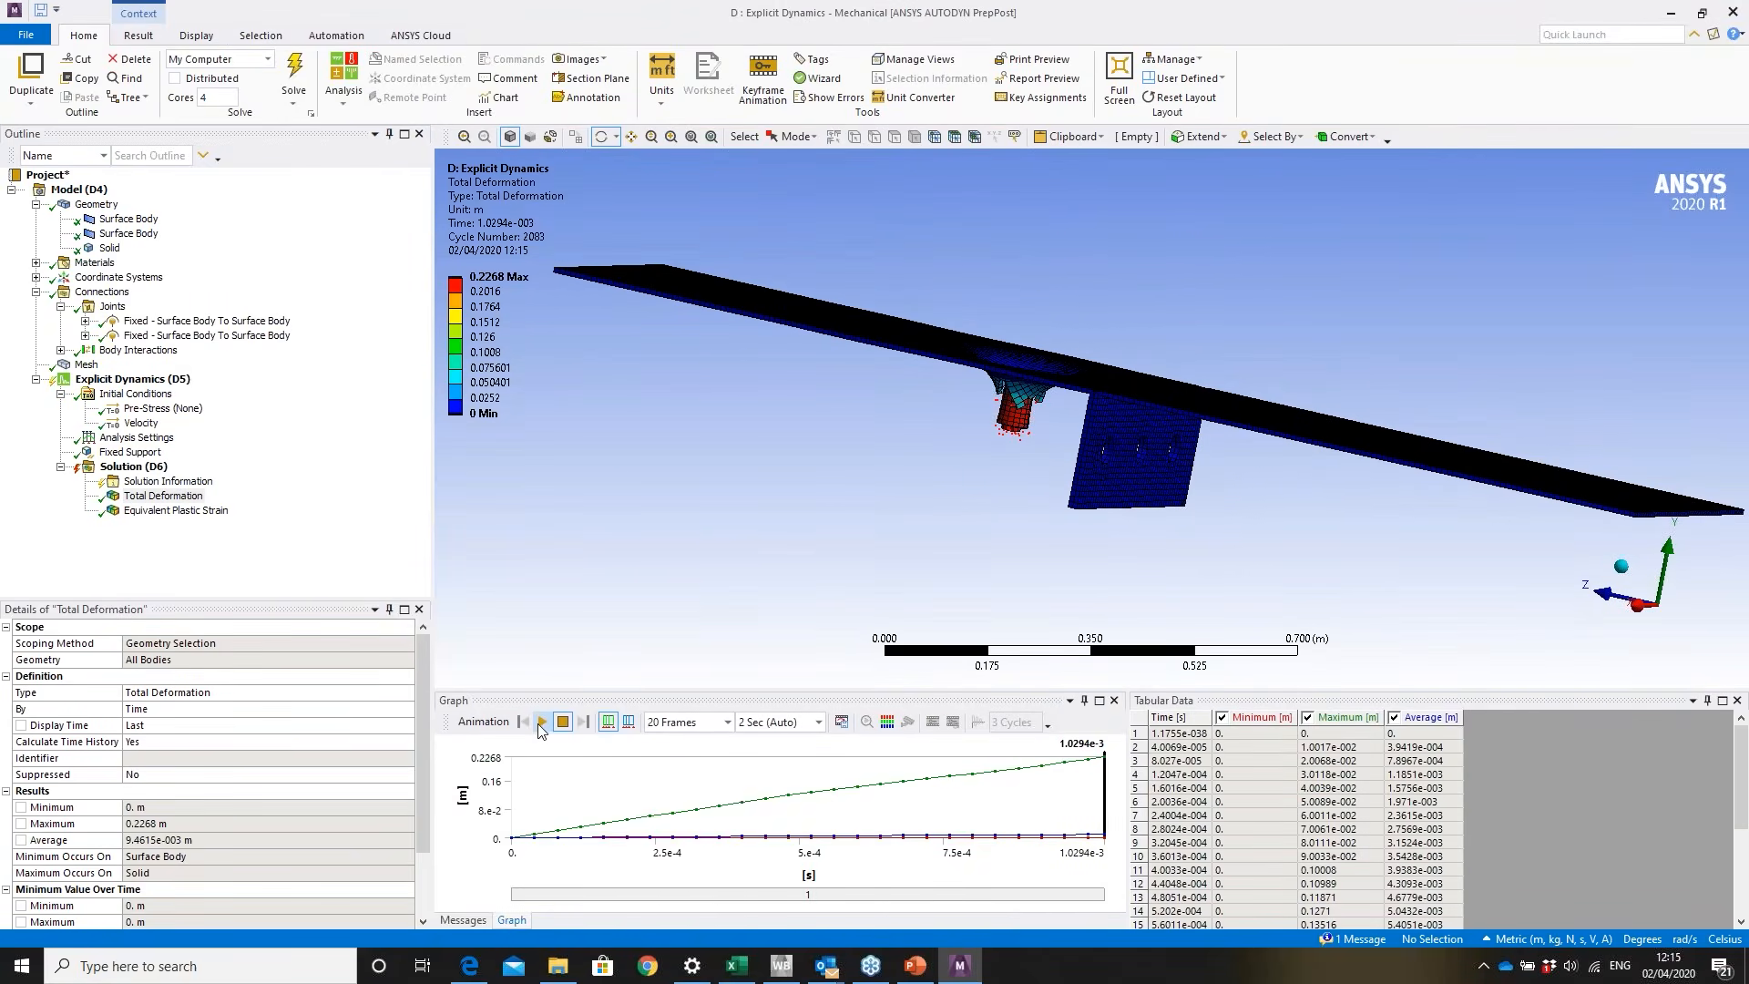
pyautogui.click(541, 724)
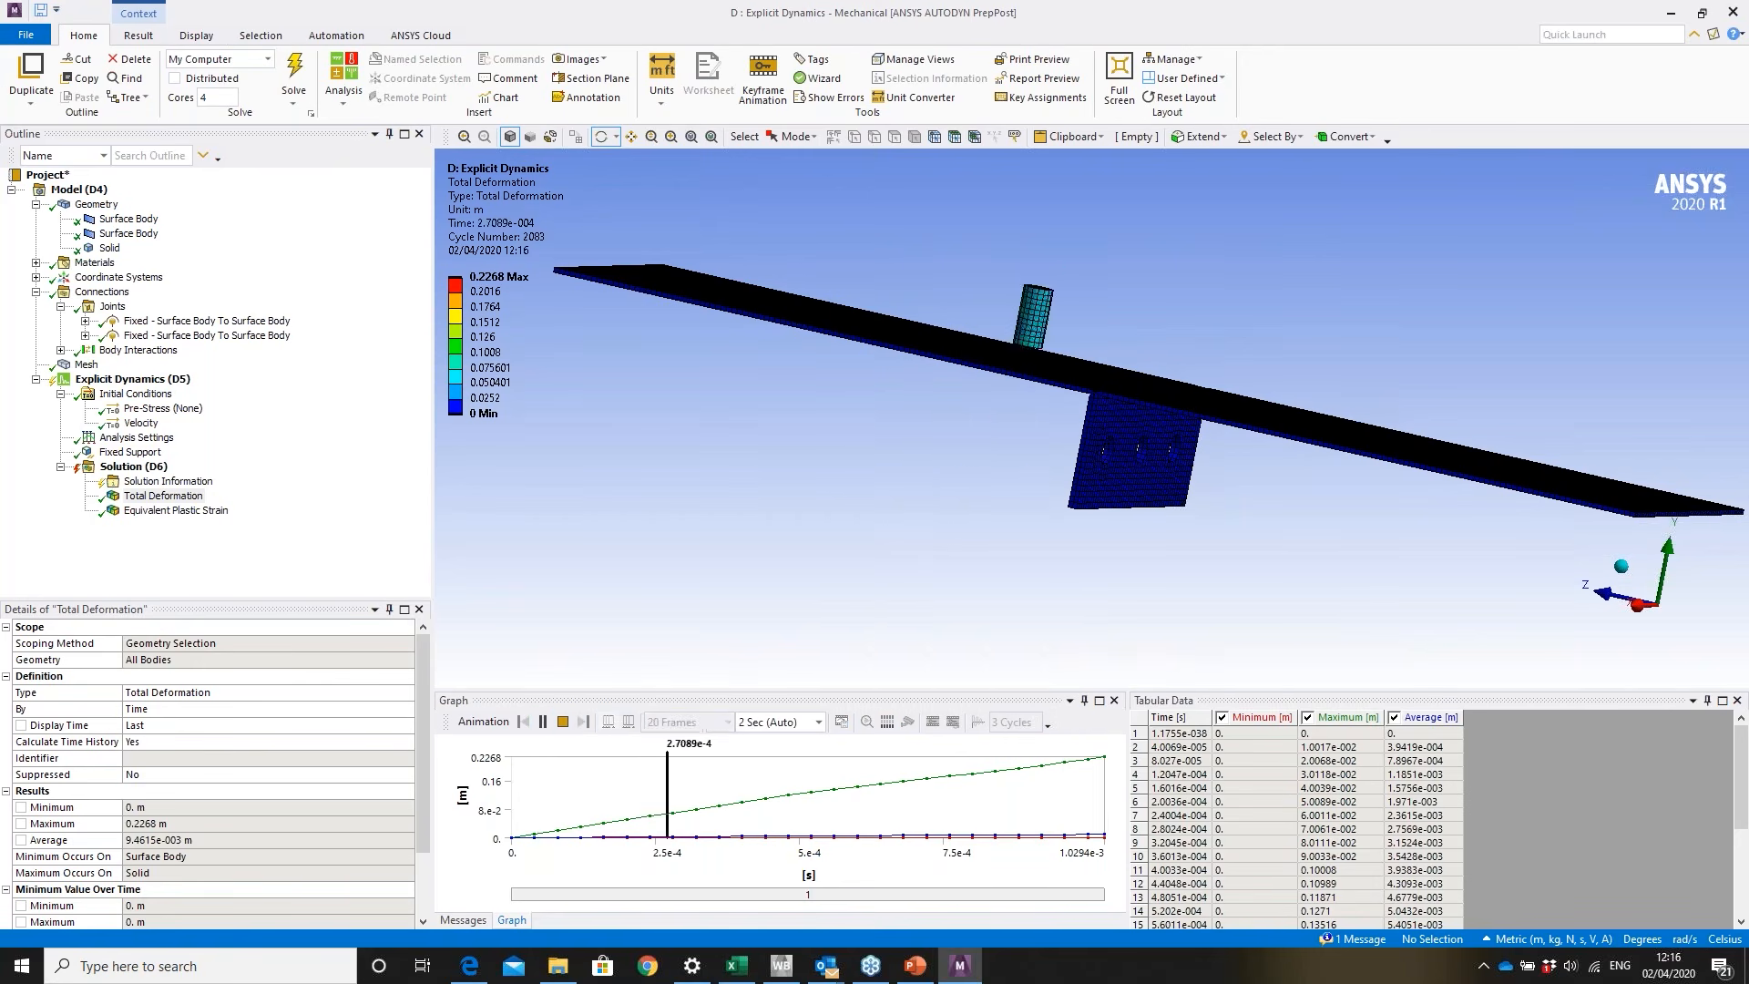
pyautogui.moveTo(1219, 347); pyautogui.dragTo(1216, 387)
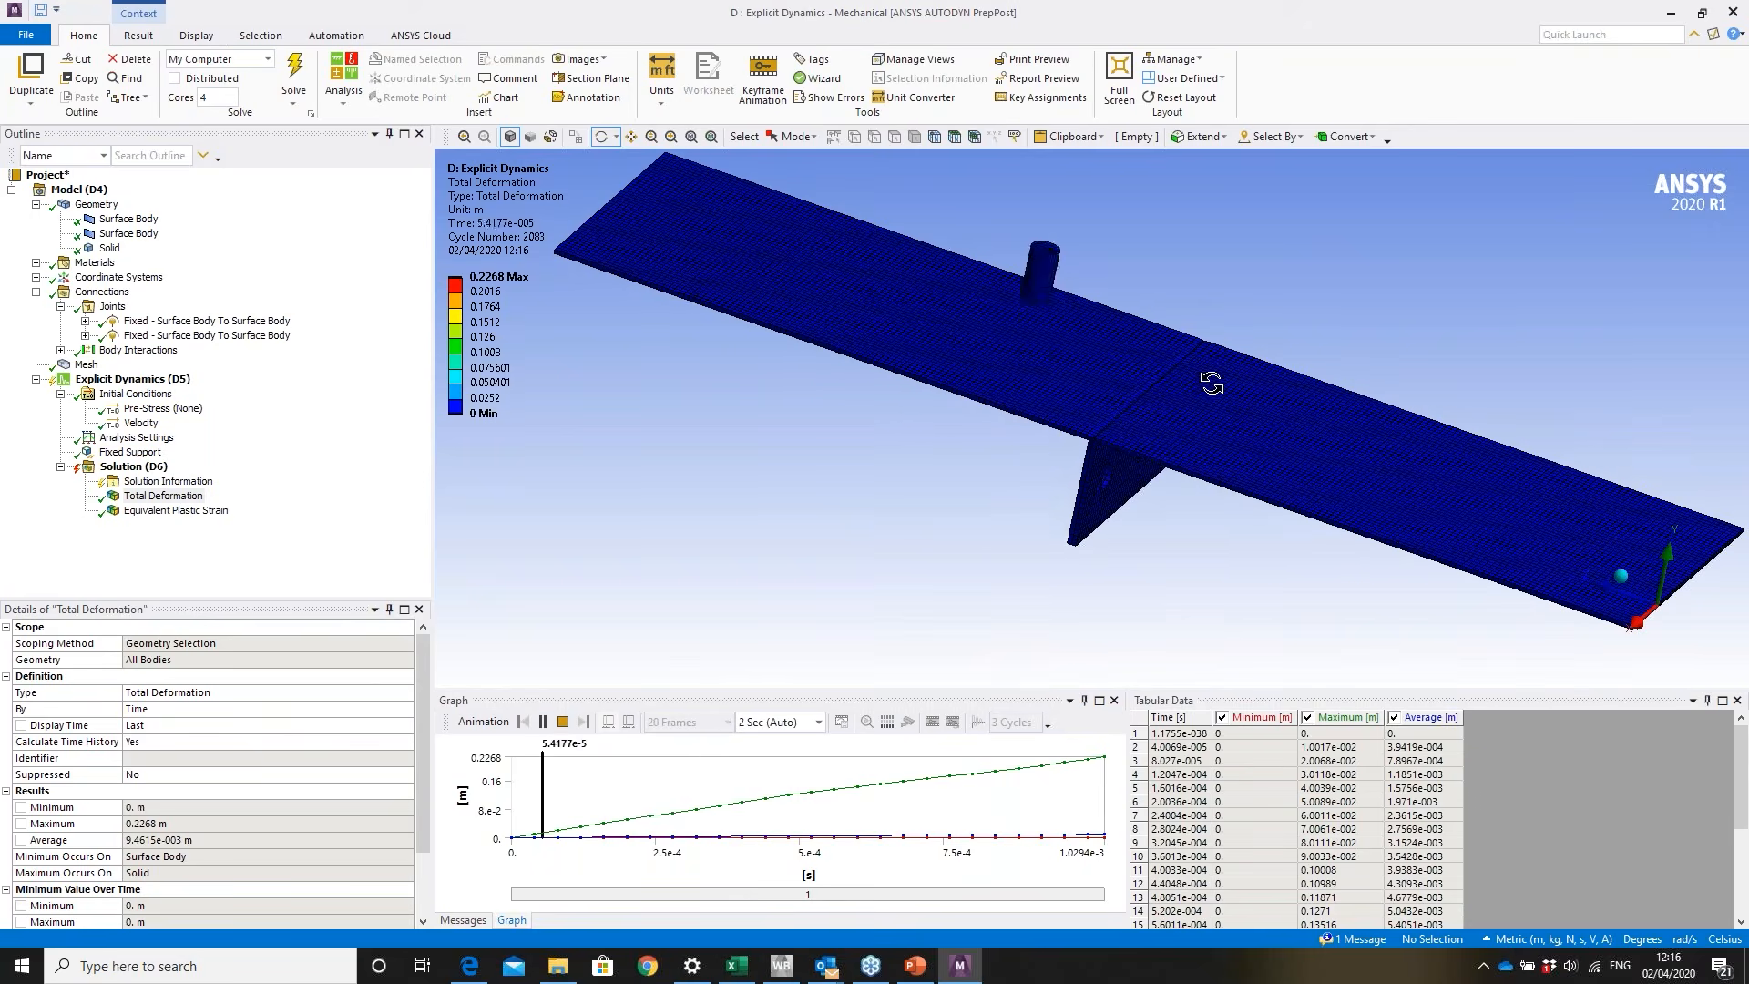
# - Examine the animated deformation up close at the joint between the plates, around the bolt holes and along the plate edge
pyautogui.moveTo(1055, 257); pyautogui.dragTo(1325, 478)
pyautogui.moveTo(981, 285); pyautogui.dragTo(1241, 508)
pyautogui.moveTo(1240, 508); pyautogui.dragTo(1241, 503, button='right')
pyautogui.moveTo(1144, 476); pyautogui.dragTo(1102, 495)
pyautogui.moveTo(1075, 288); pyautogui.dragTo(1066, 246)
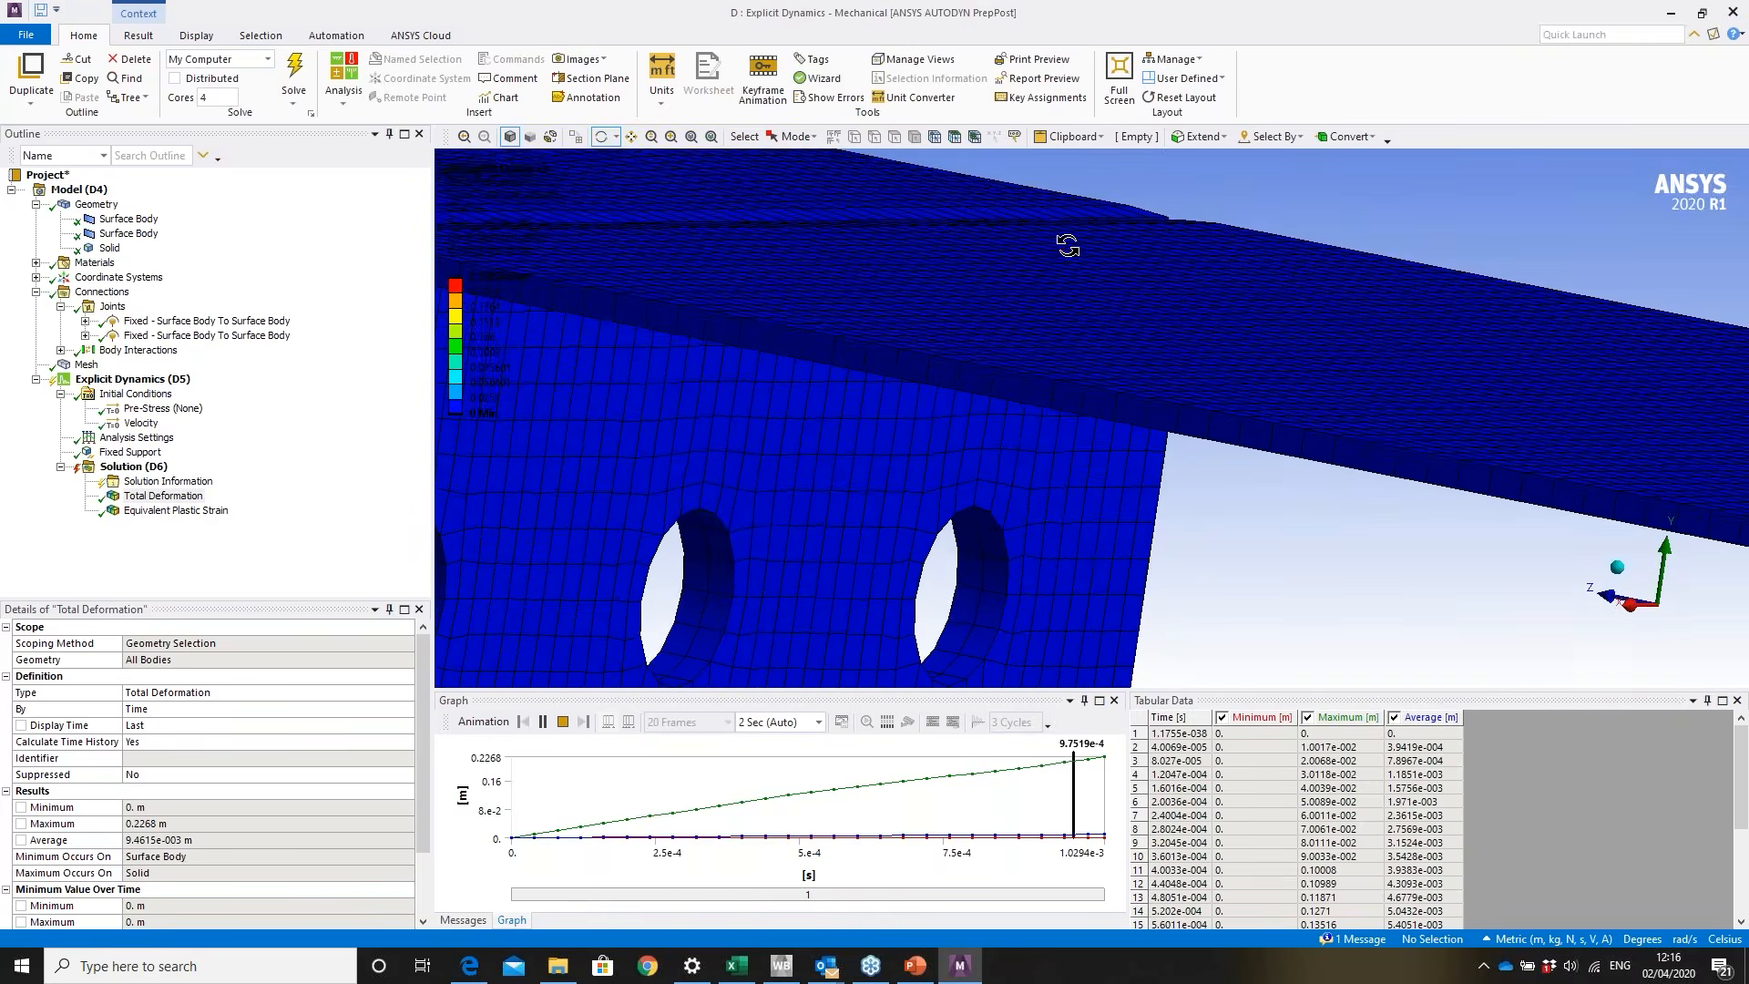
pyautogui.moveTo(1018, 168); pyautogui.dragTo(1184, 165, button='right')
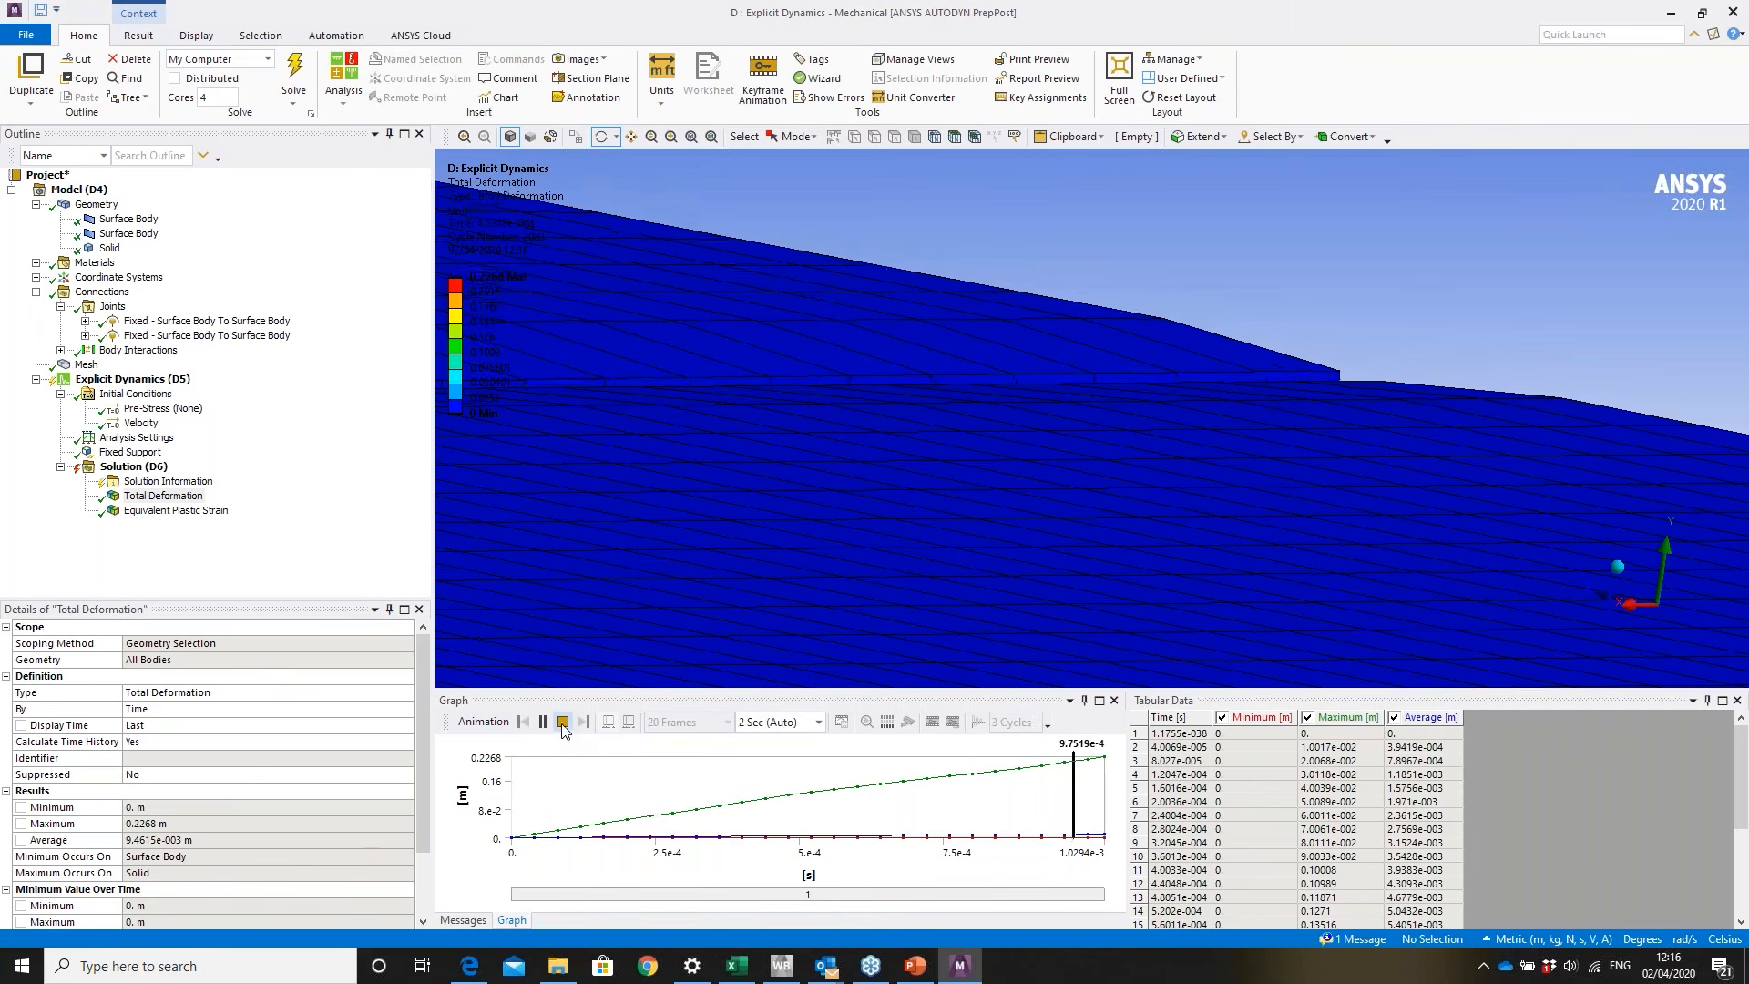
# - Close the Mechanical model and switch to the PowerPoint presentation, showing its Summary slide as a full-screen slide show
pyautogui.click(1733, 12)
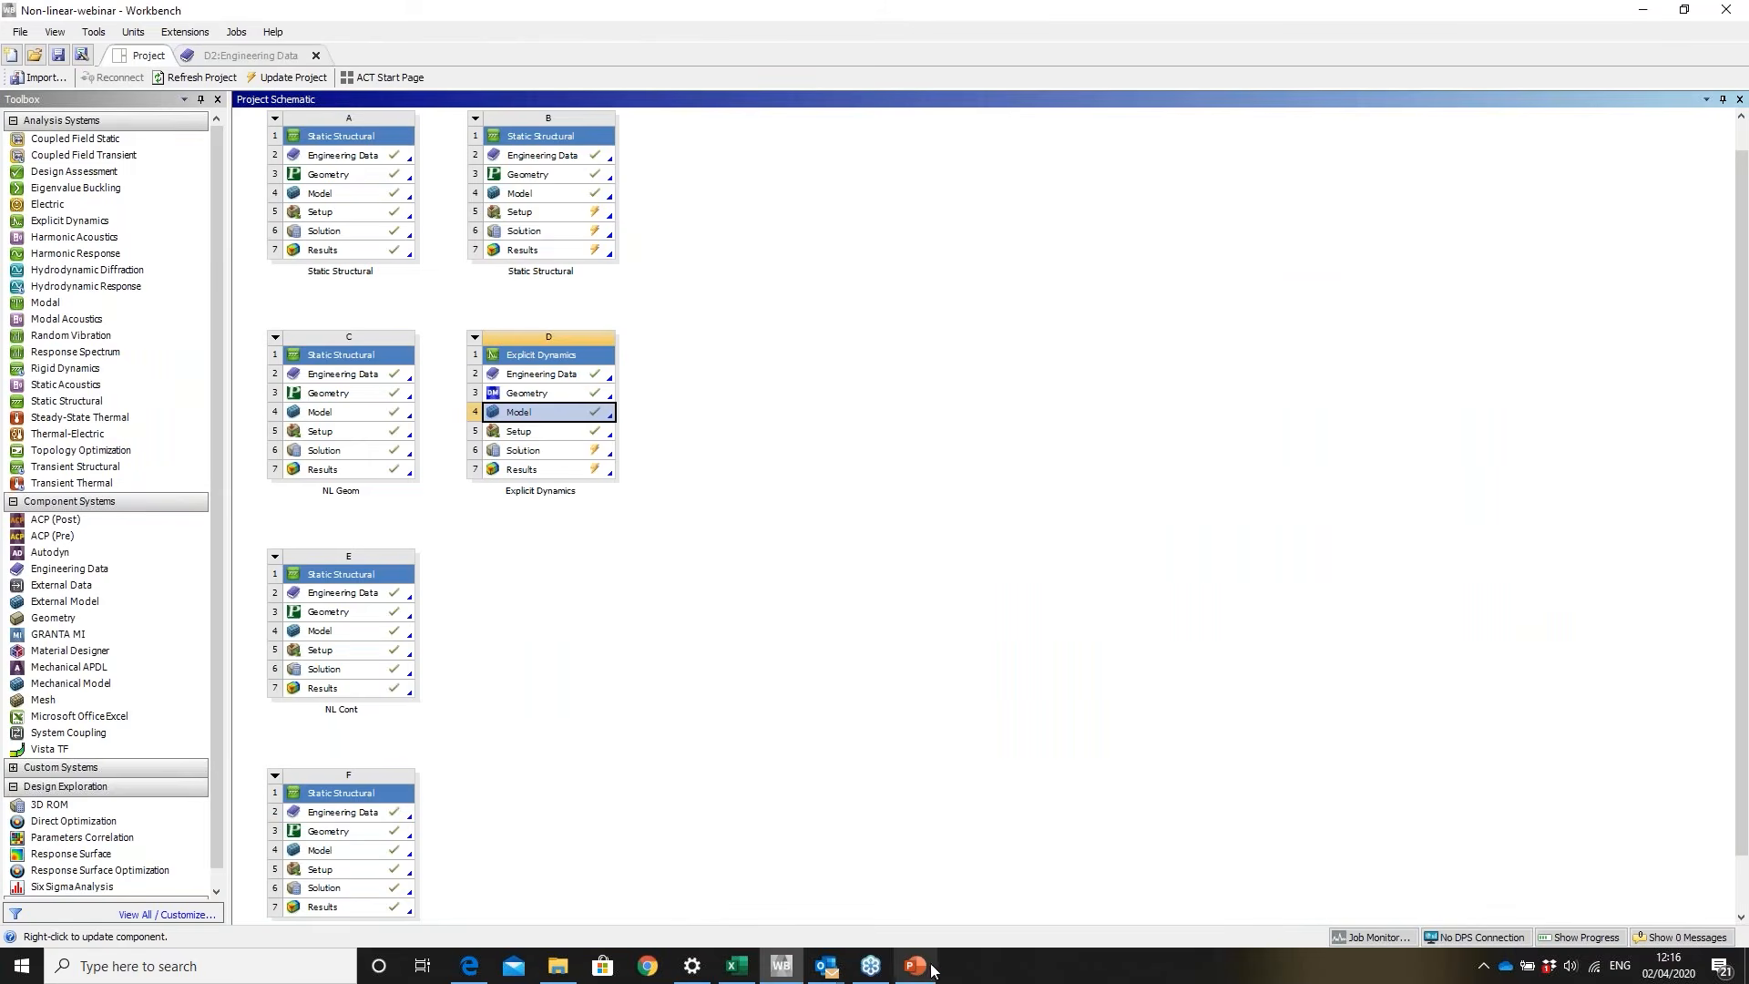
pyautogui.click(917, 967)
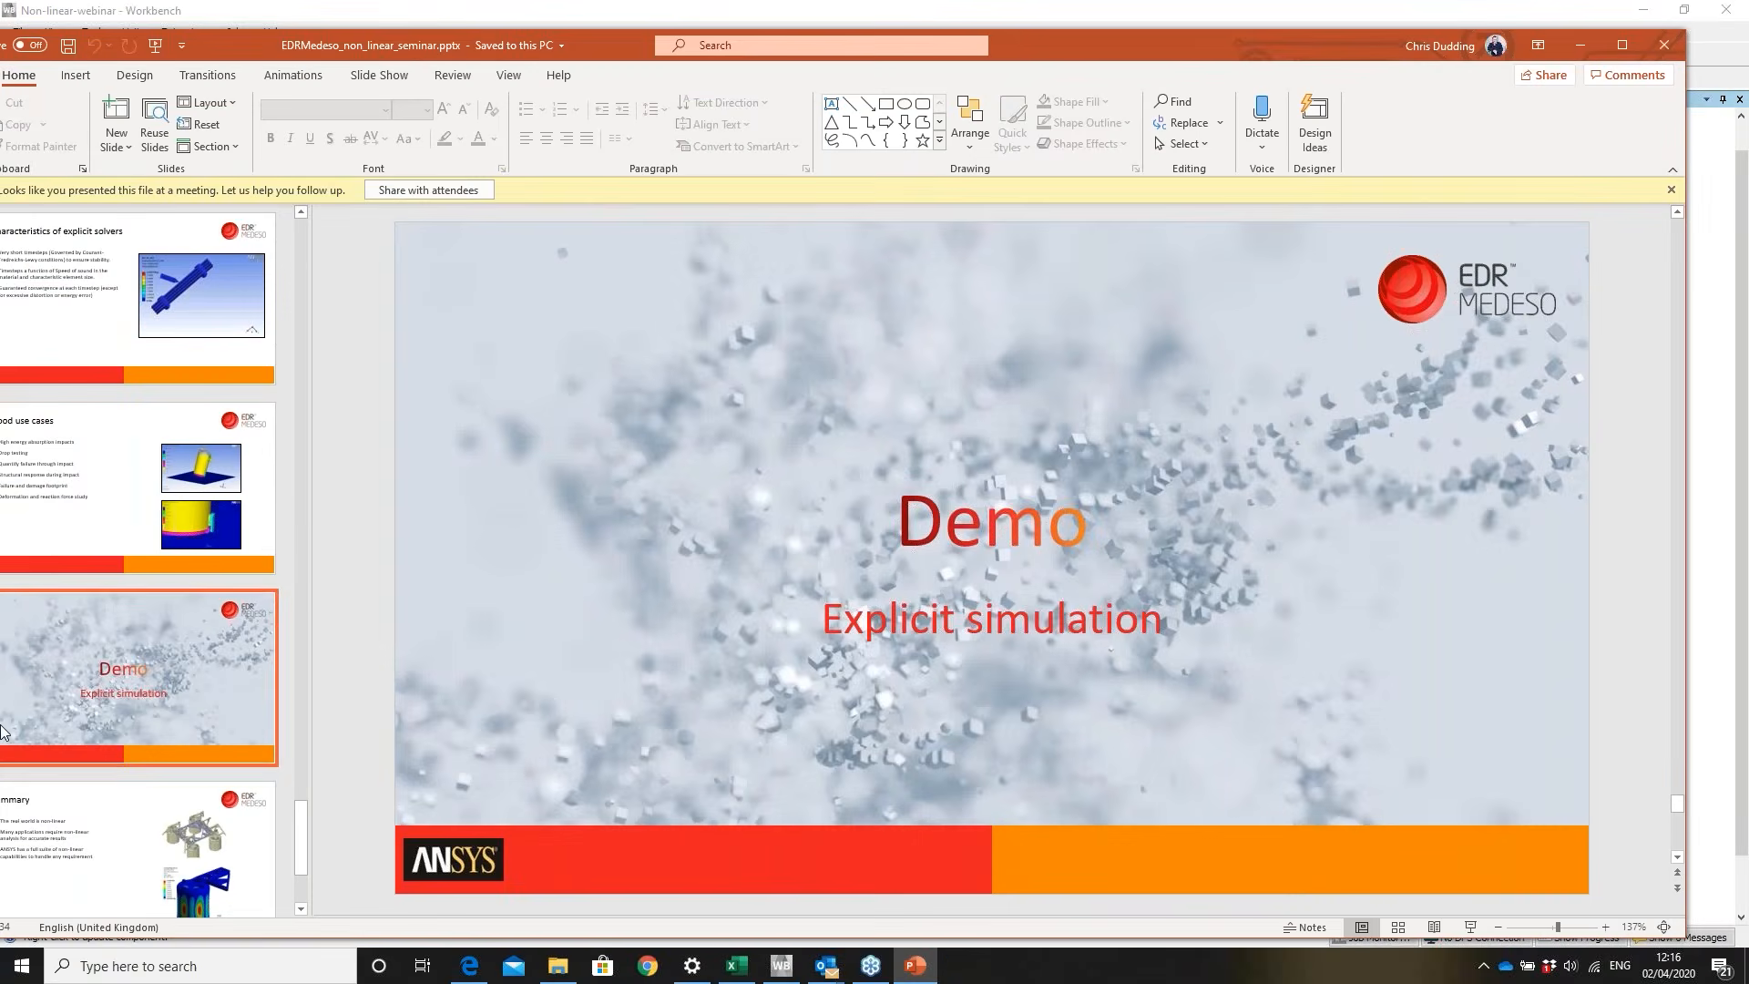
pyautogui.click(131, 849)
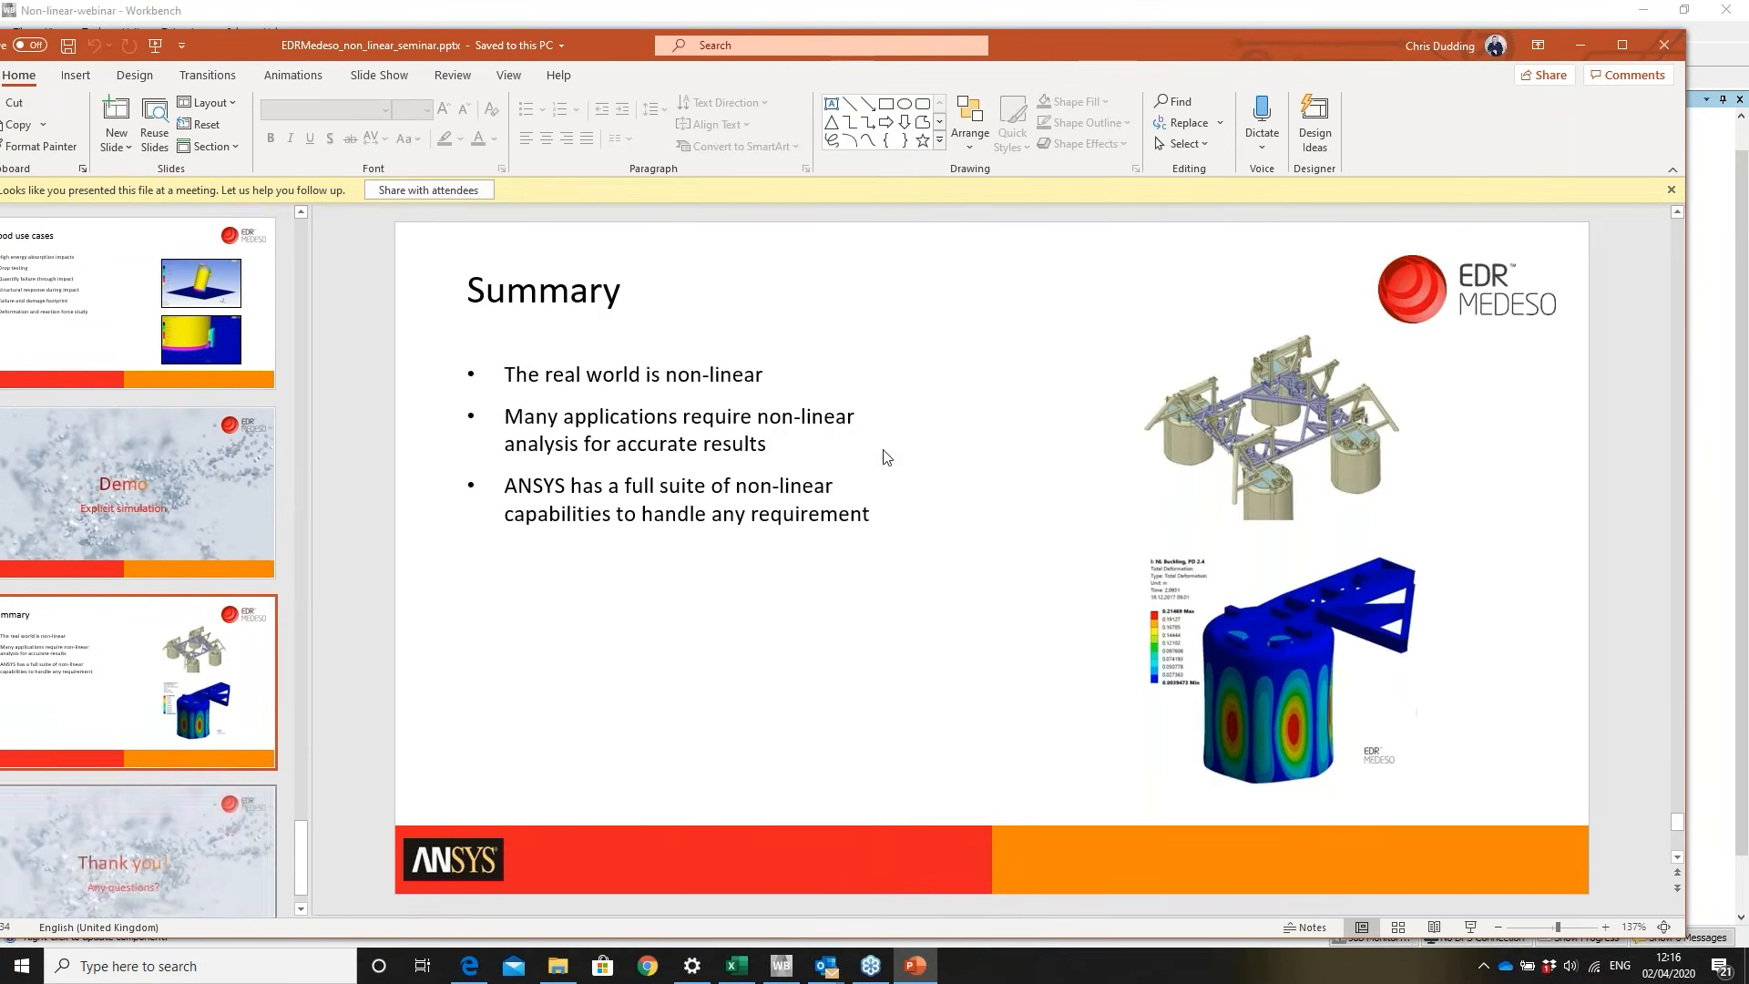
pyautogui.click(1469, 925)
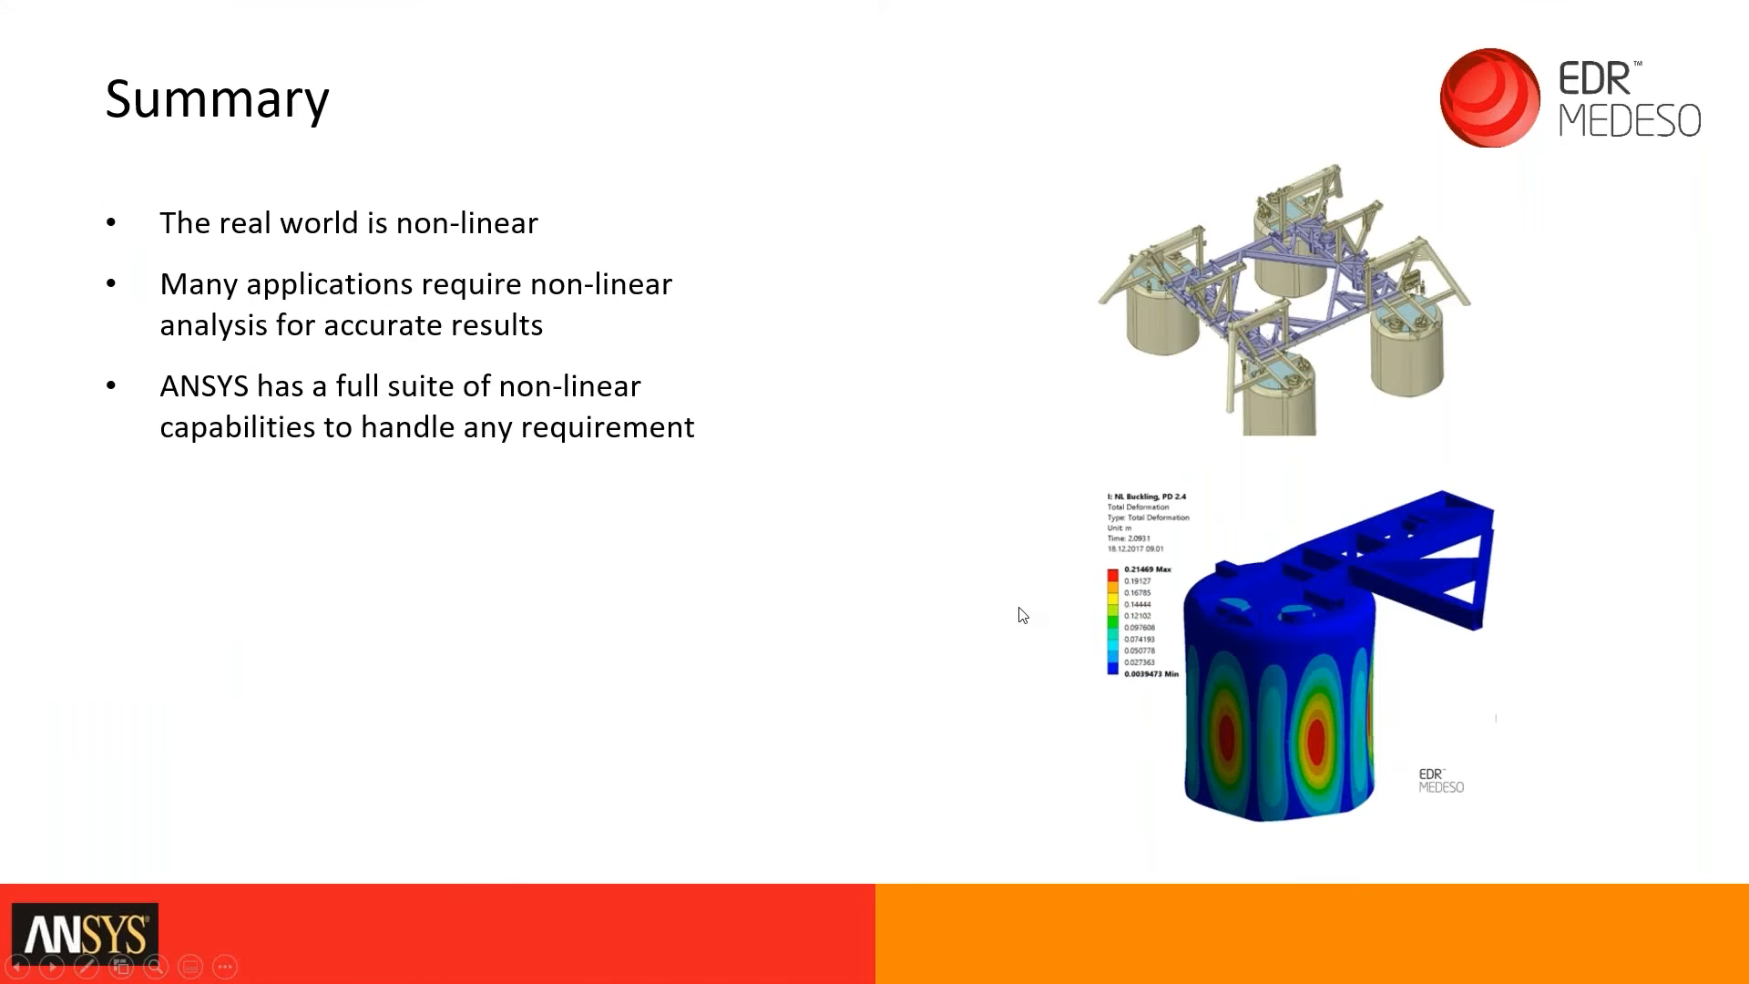